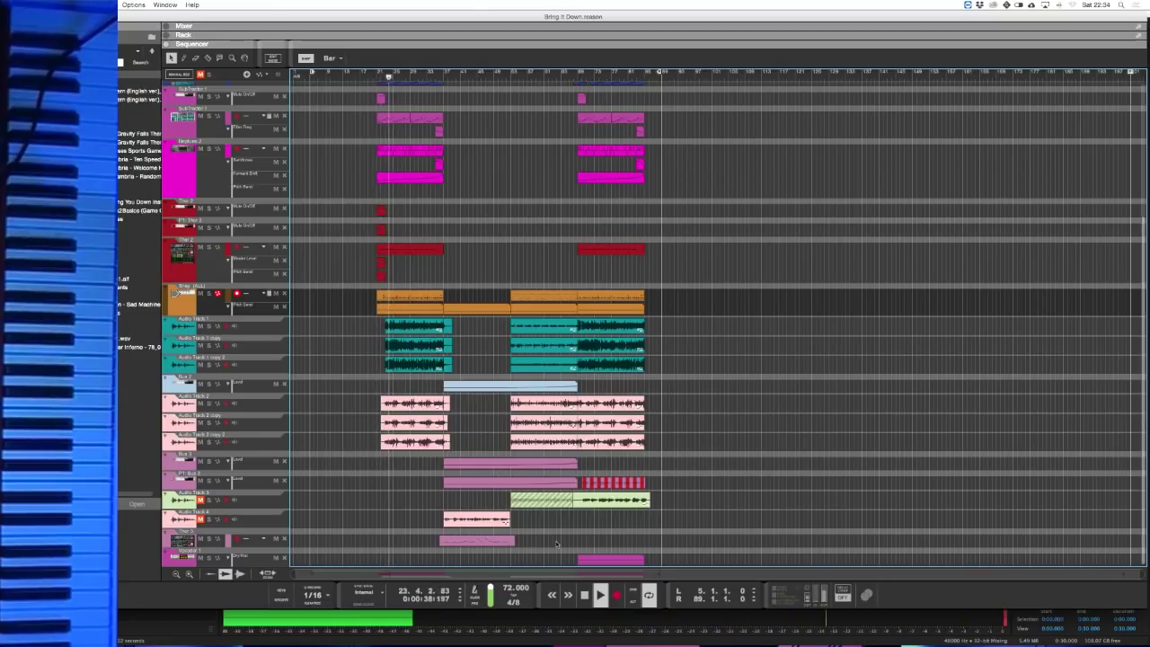
- Switch to VLC and open the FaceTime HD Camera (Built-in) as a video capture source
mouse_move(244, 618)
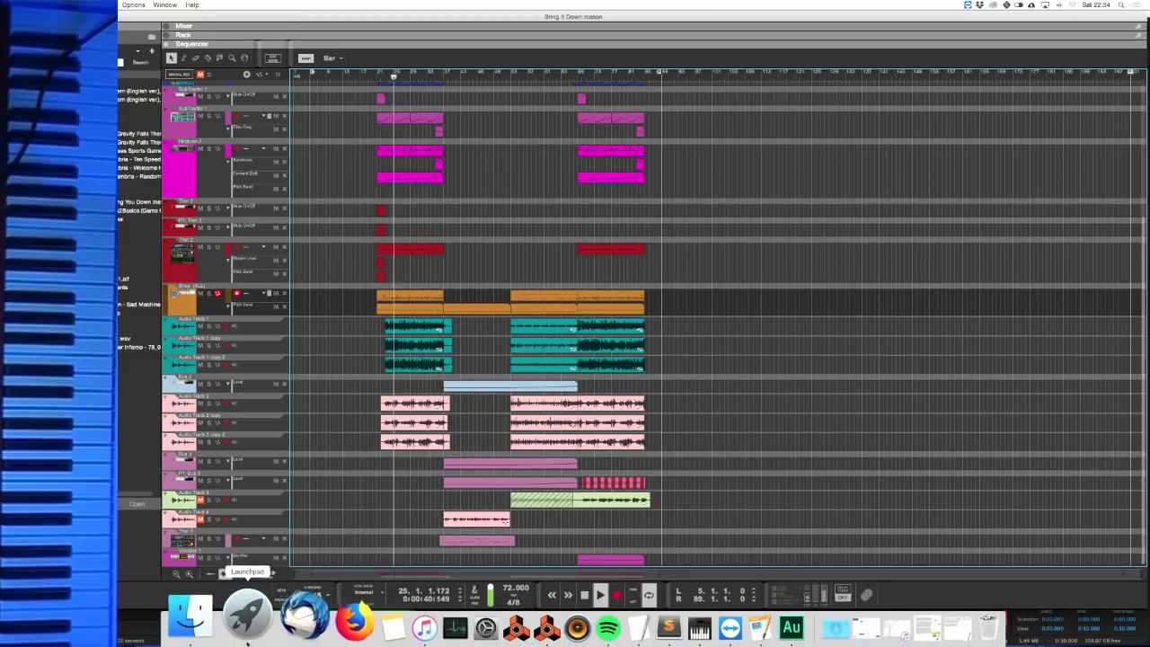
click(244, 616)
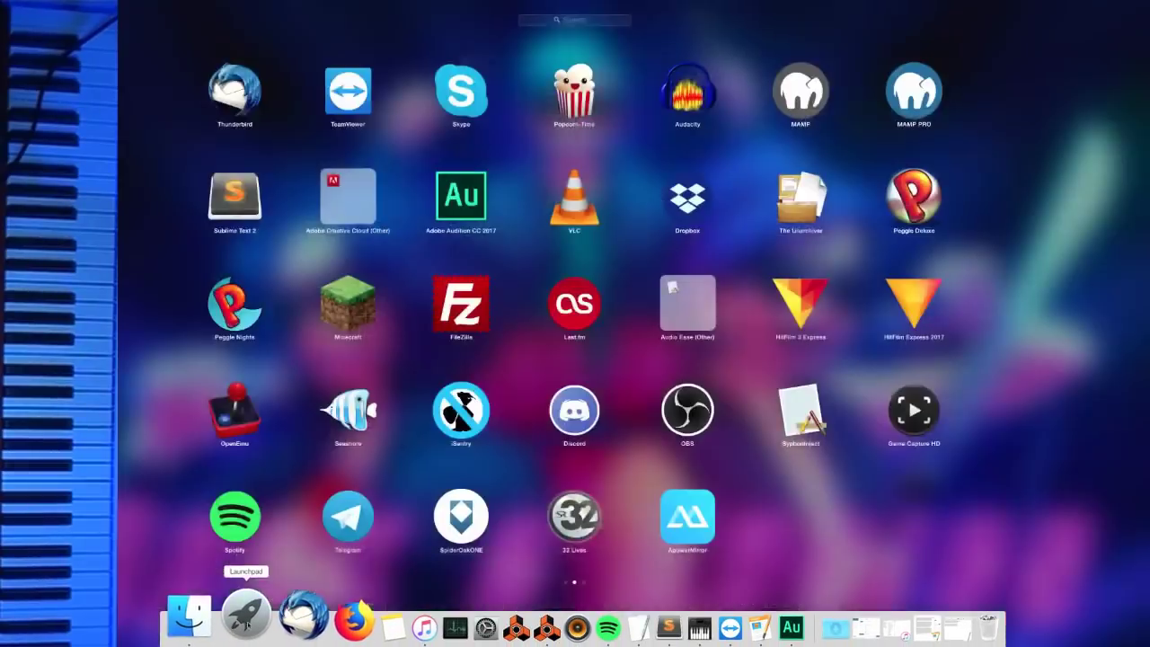
click(583, 190)
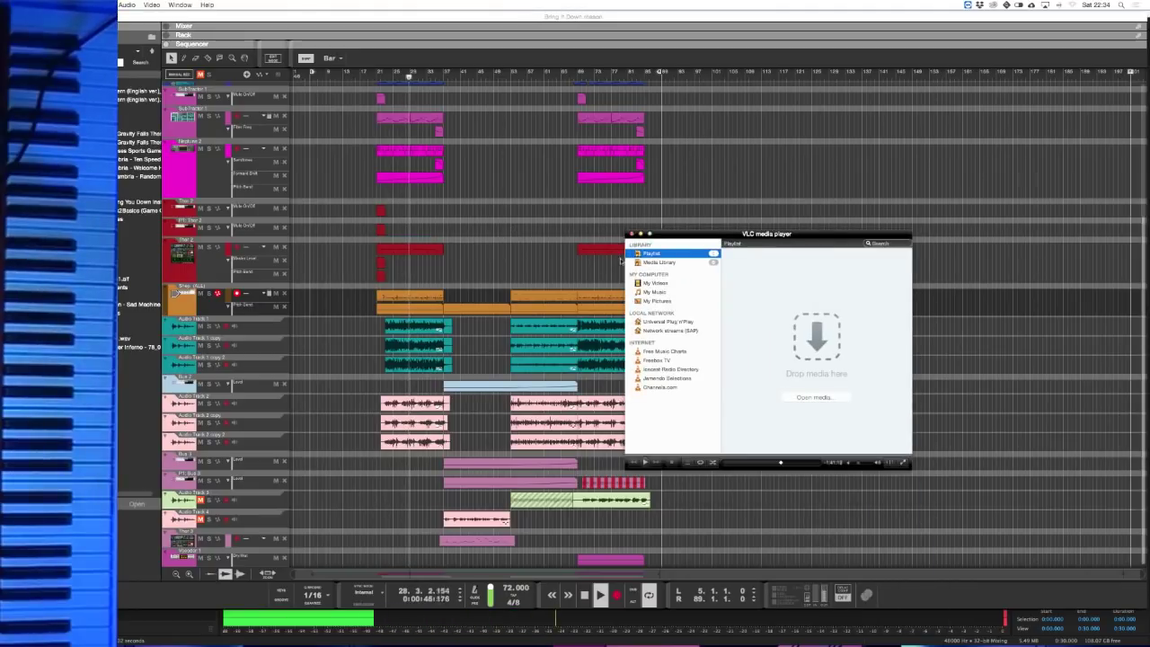
click(40, 4)
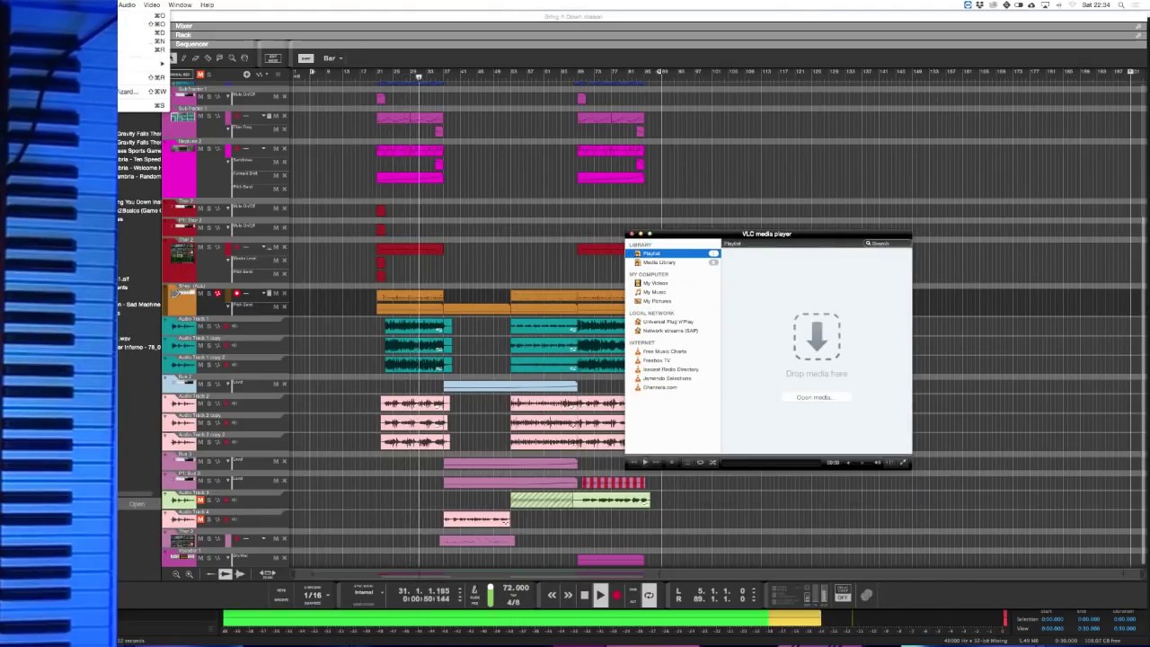
click(90, 51)
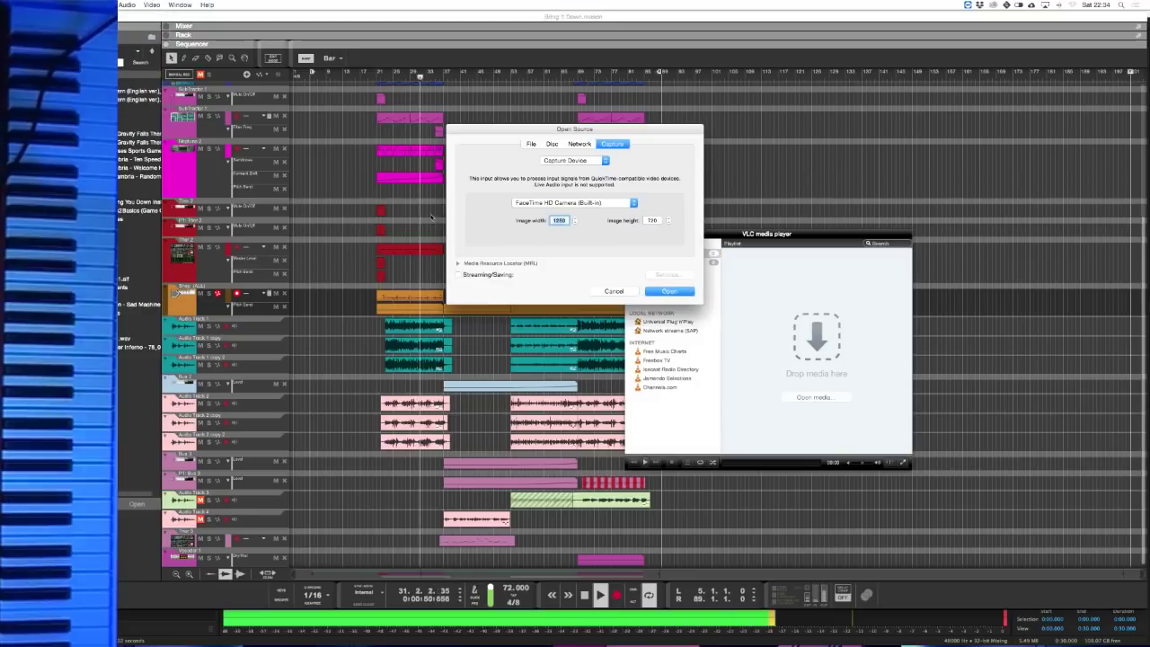
click(661, 292)
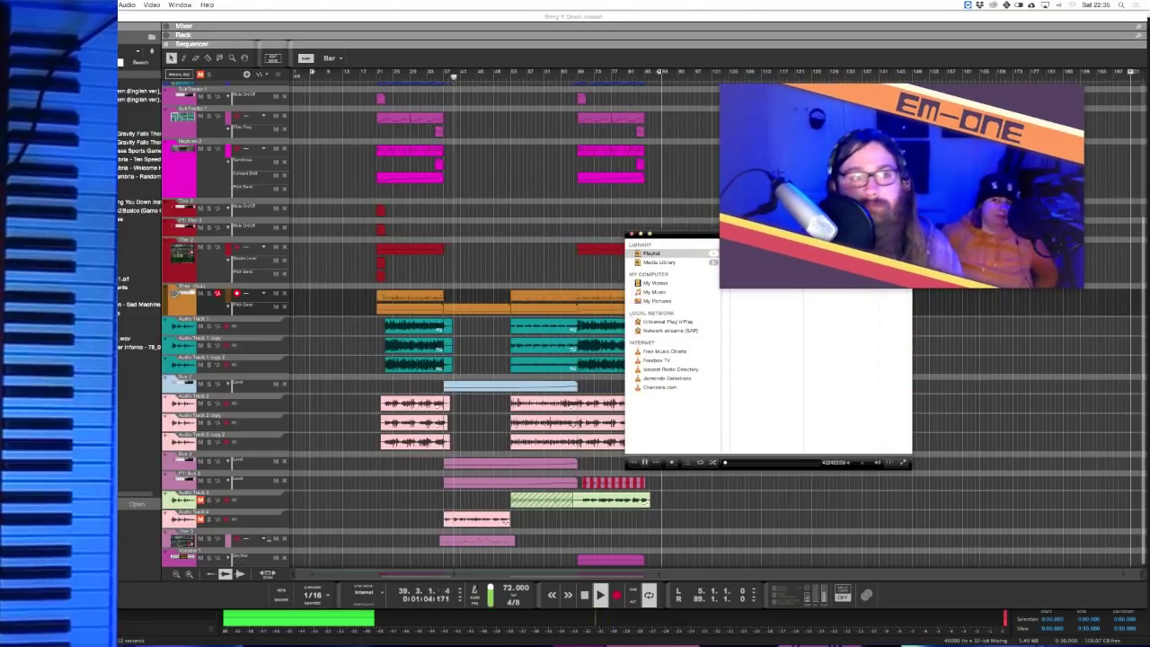
- Float the camera video on top, close the VLC playlist window and return to the Reason song
click(151, 5)
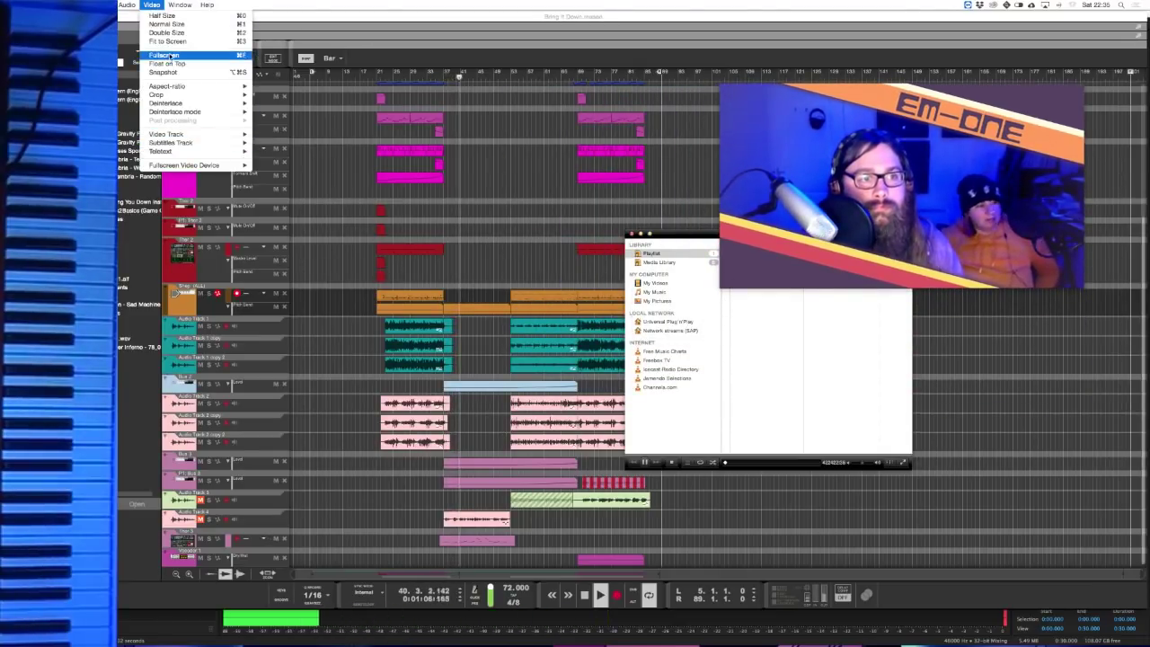
click(653, 235)
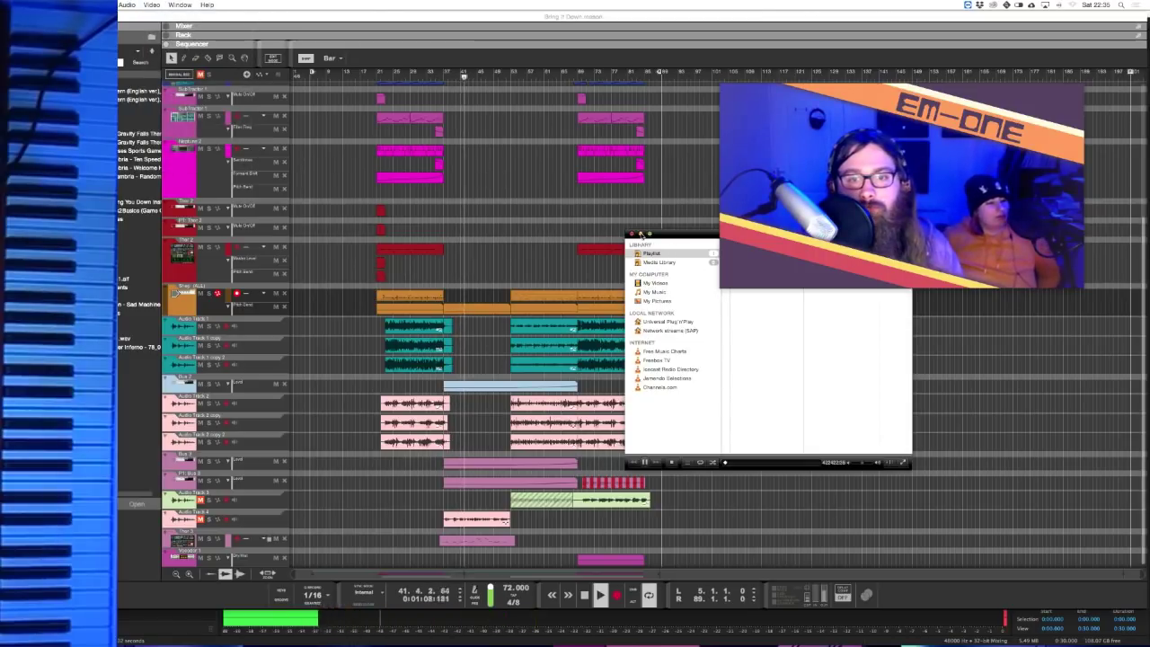
click(631, 234)
click(814, 360)
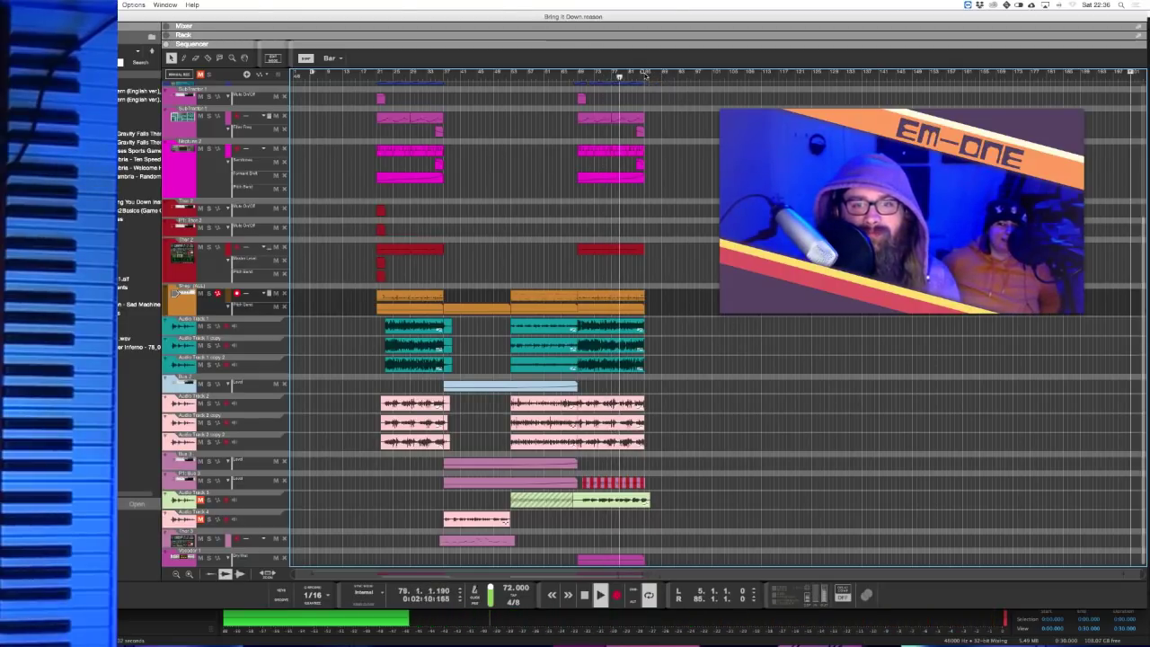
- Set the loop's left locator to bar 69
super+click(562, 73)
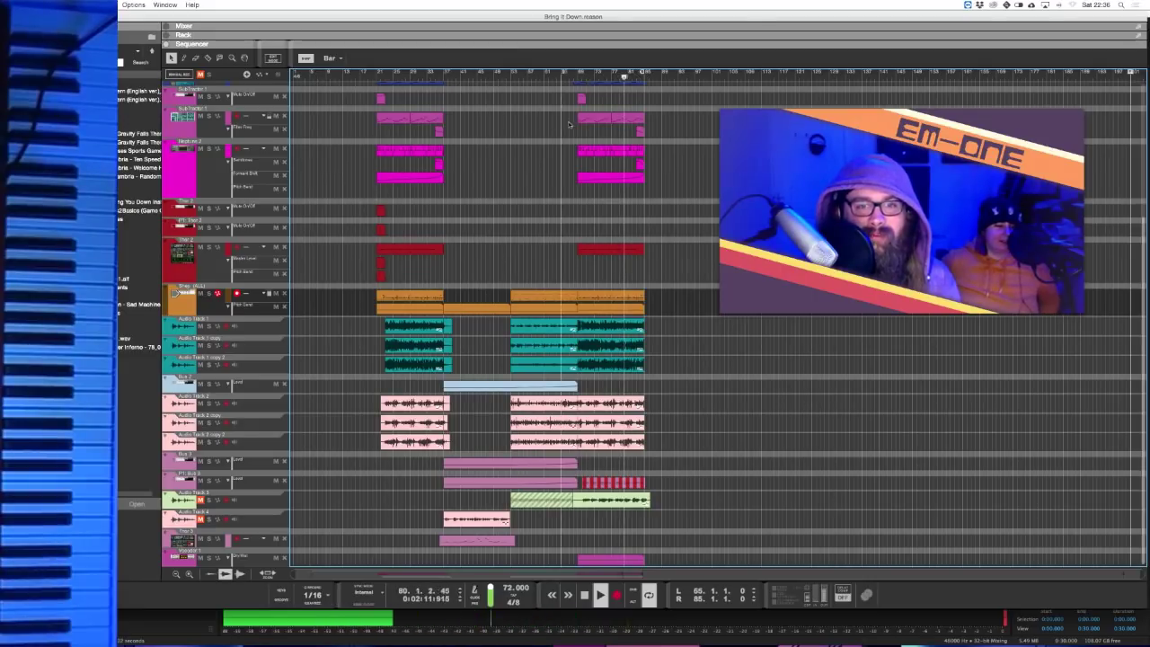
super+click(576, 125)
super+click(580, 124)
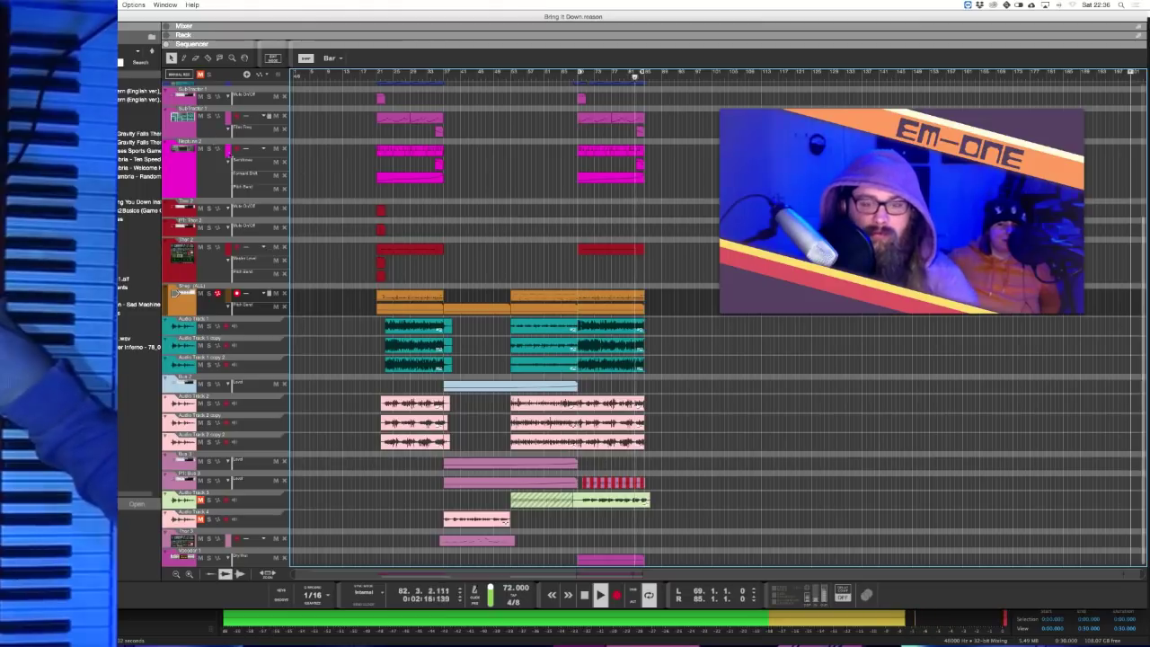
- Solo the SubTractor 1 channel in the mixer during playback, change the solo on P2: RadPiano, and return to the sequencer
key(F5)
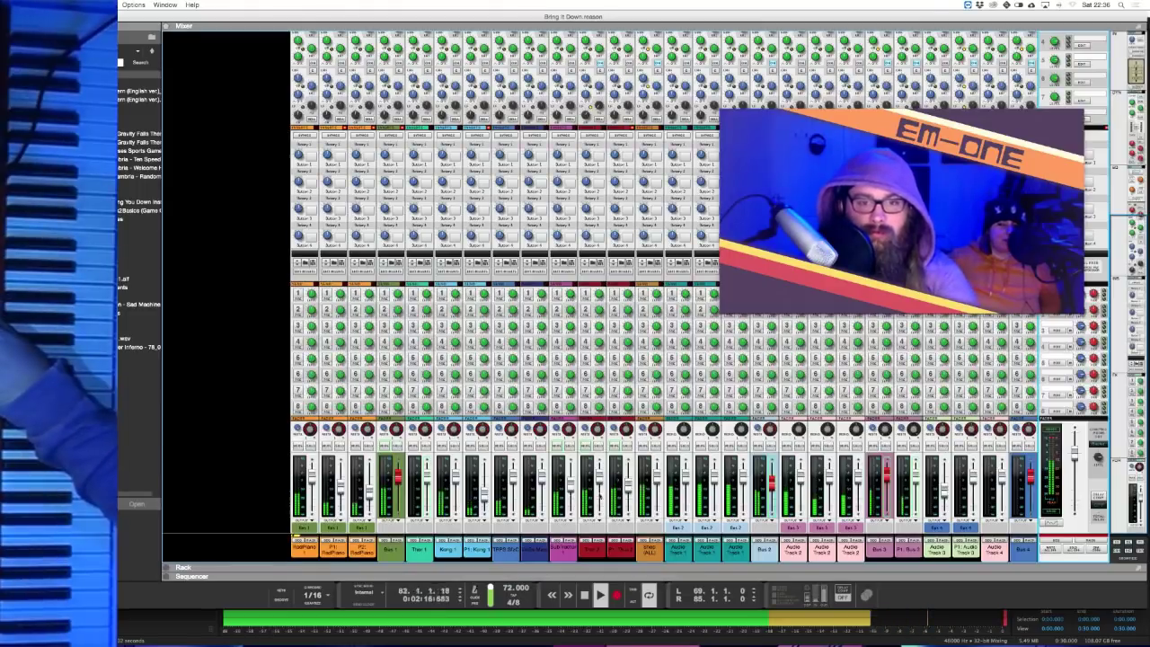
click(570, 446)
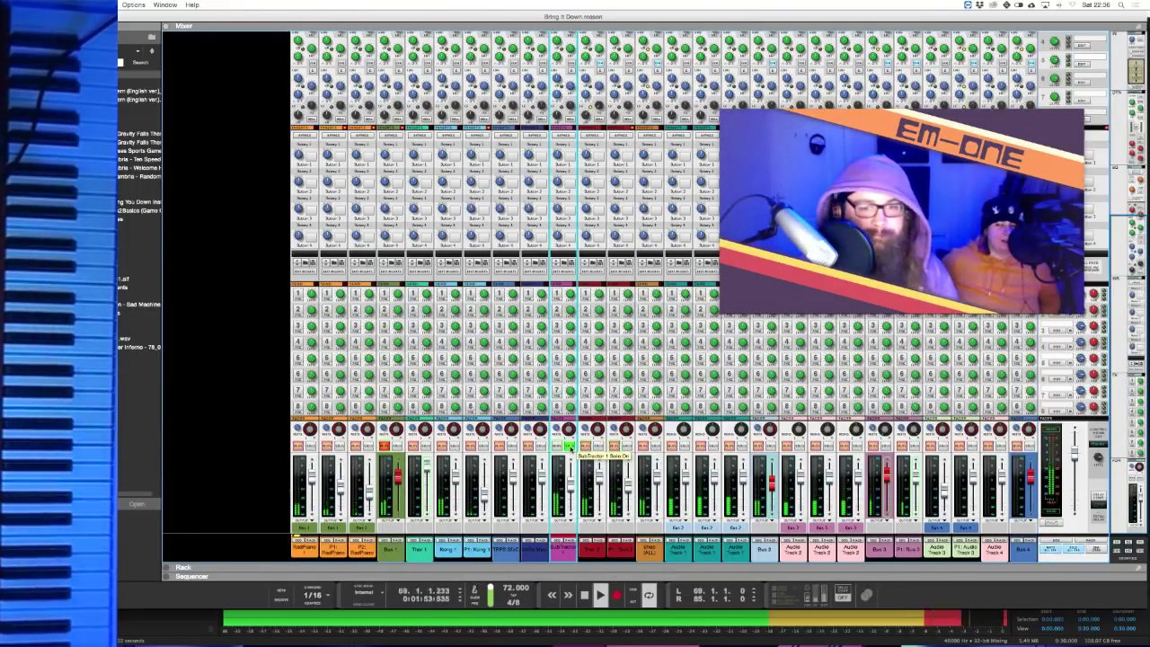
click(367, 446)
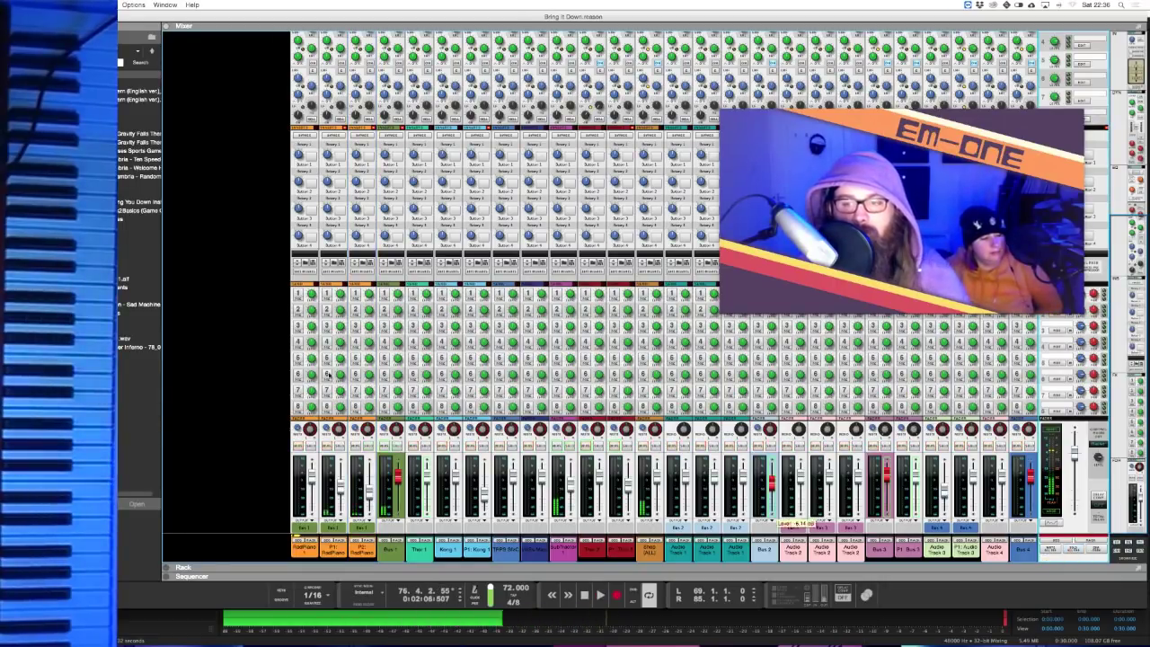
key(F7)
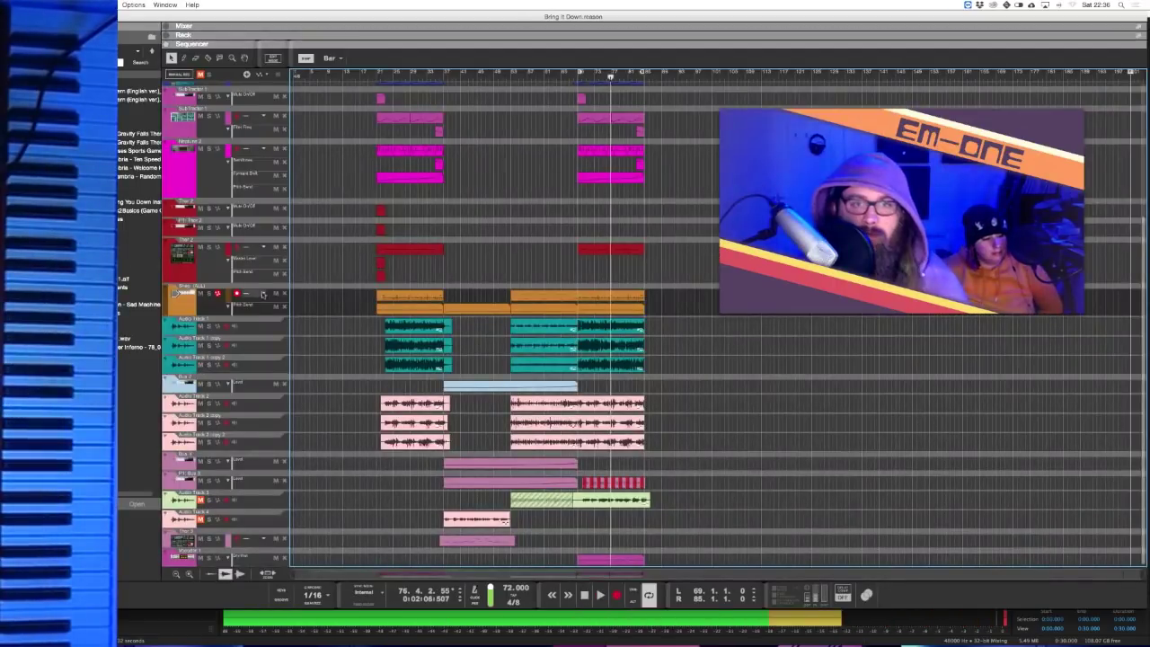
- Solo the top RadPiano track, play it from bar 5, and clear its solo after stopping playback
click(347, 76)
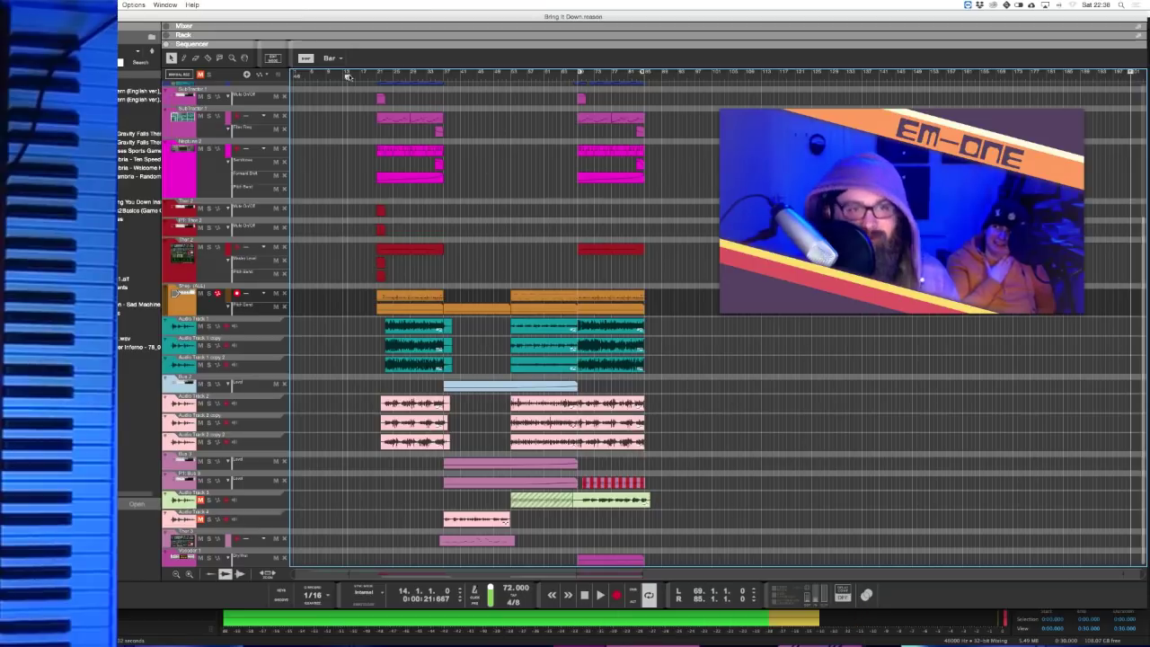
click(300, 79)
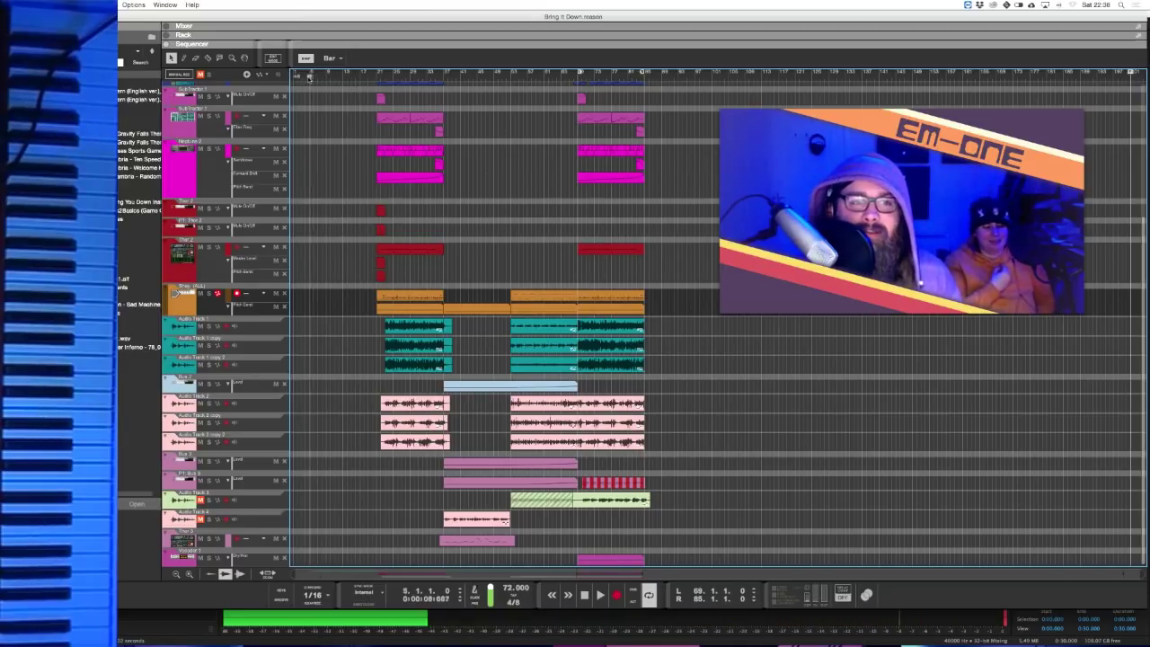
scroll(325, 155, up, 5)
scroll(326, 154, up, 2)
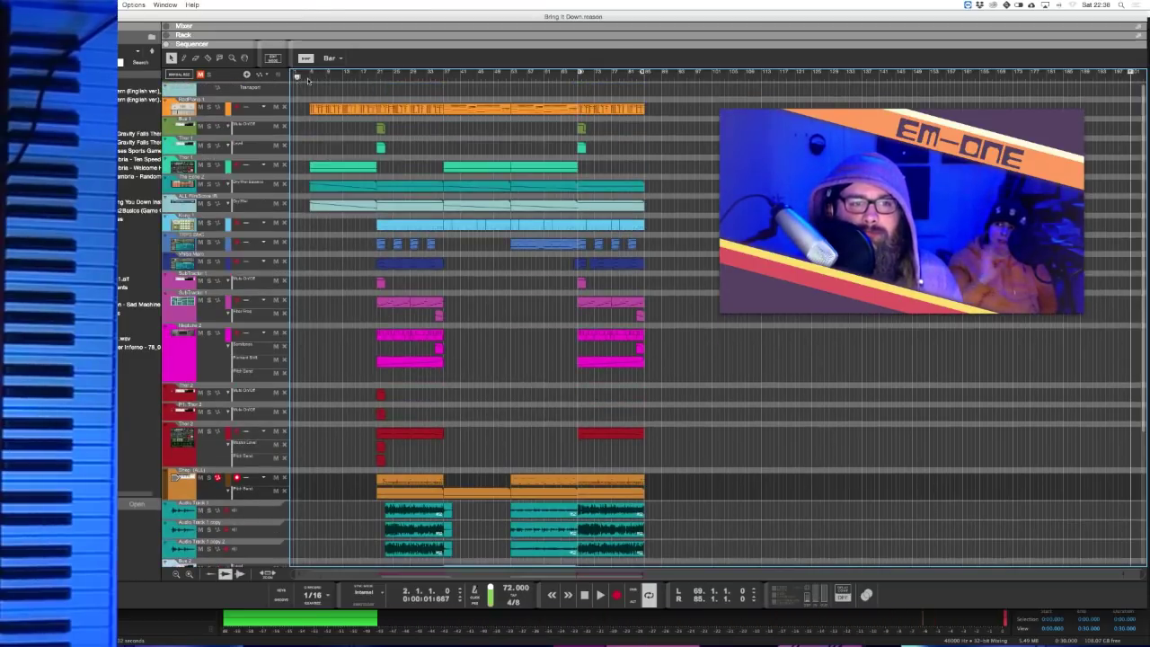
click(201, 107)
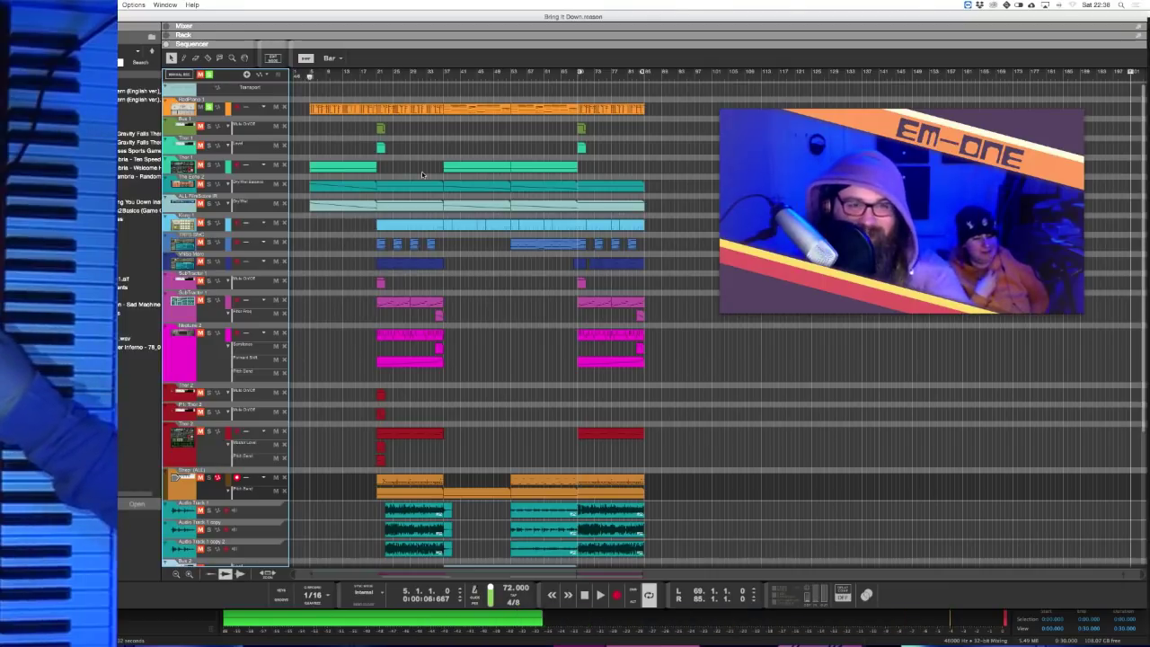
key(space)
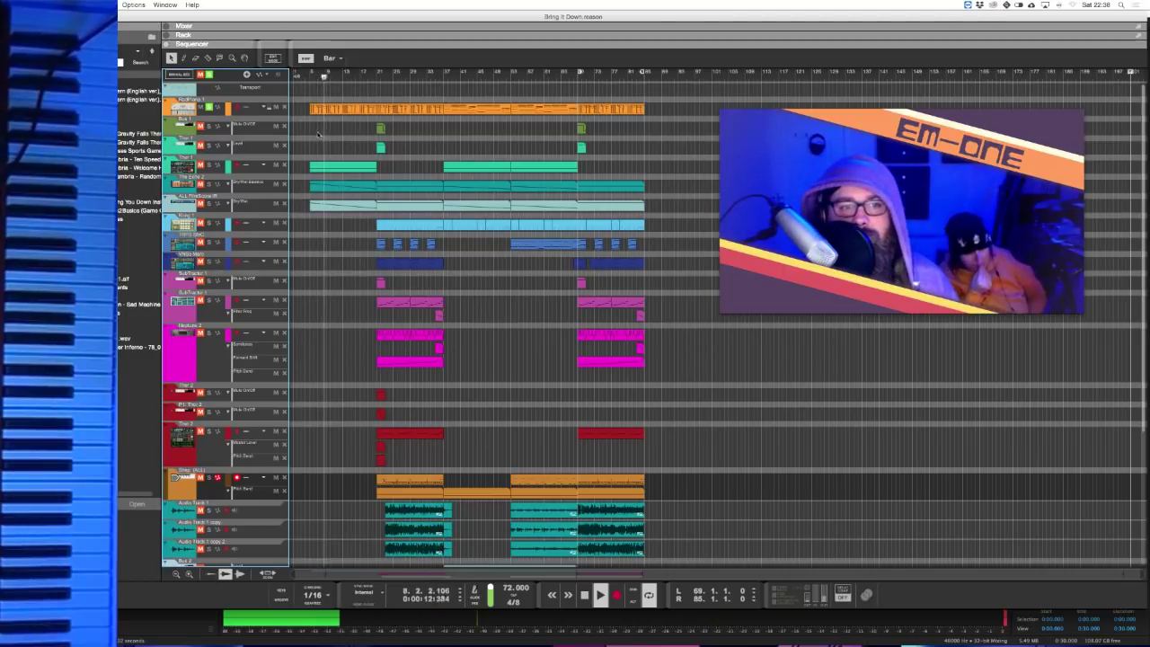
click(210, 108)
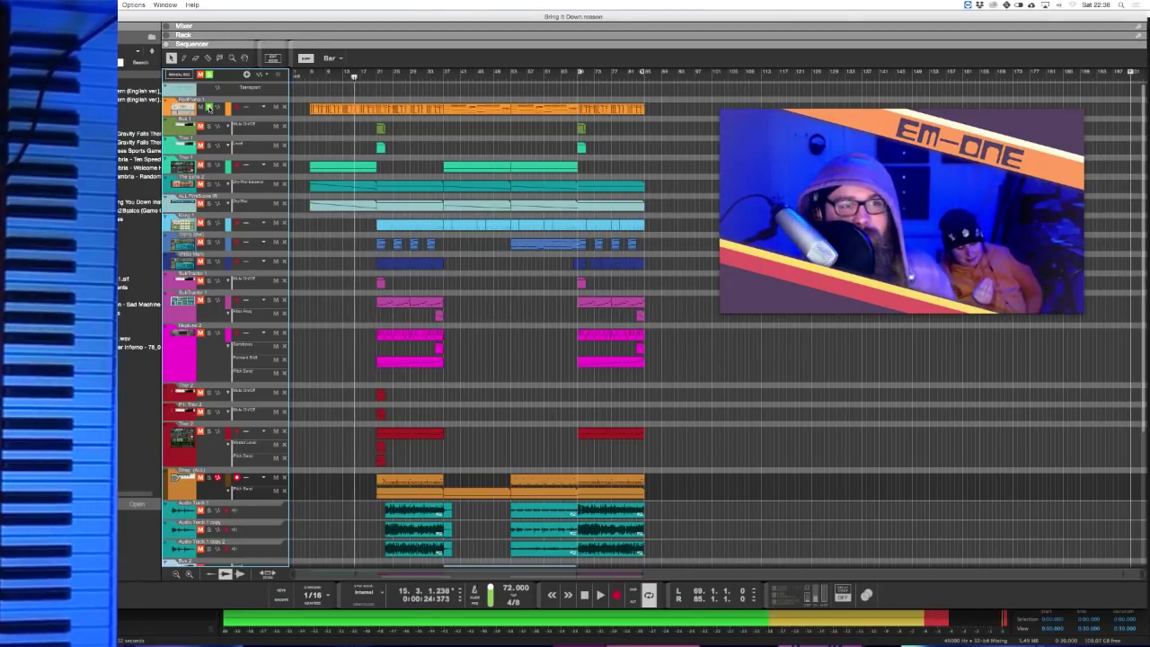
click(207, 107)
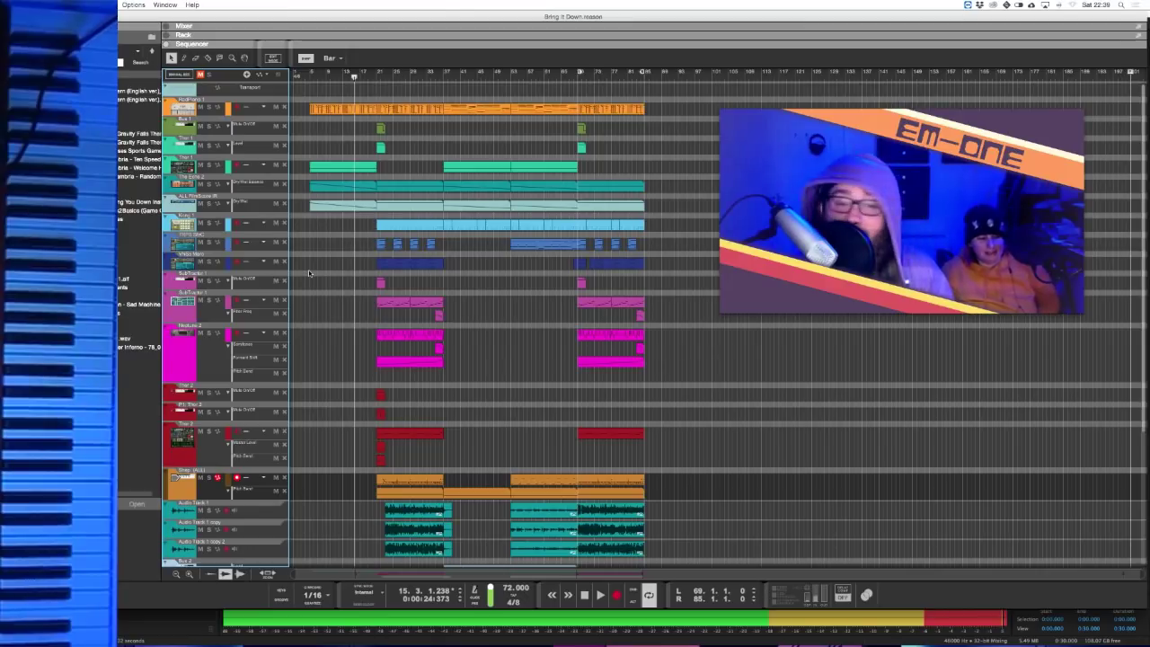
- Move the song position to bar 5
click(310, 76)
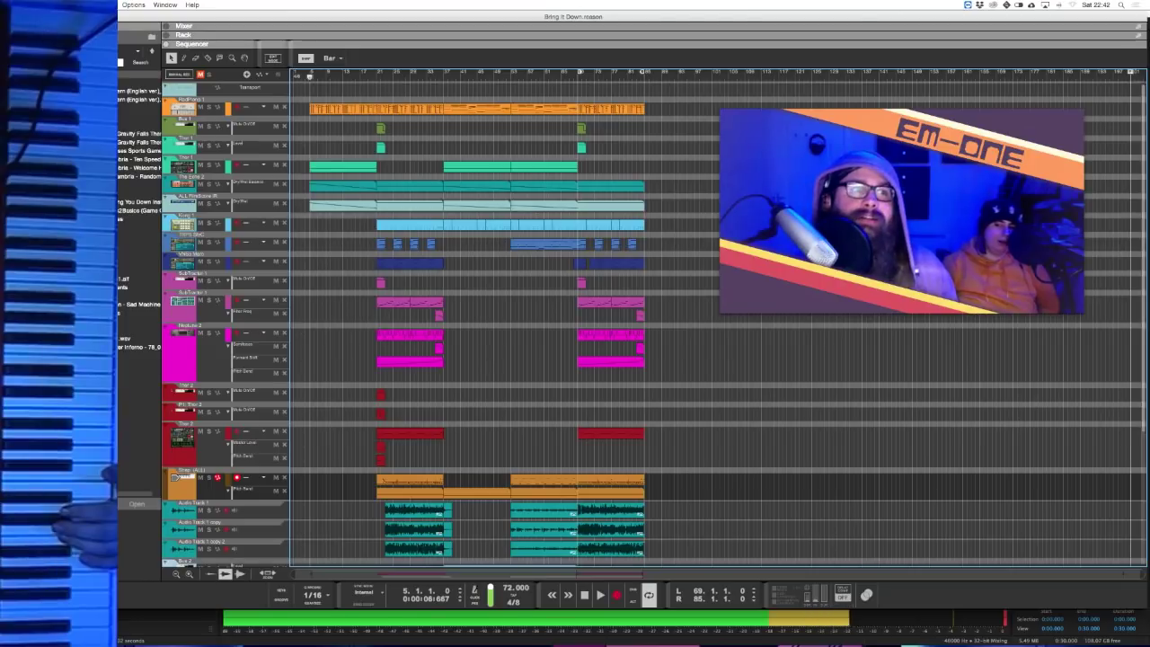
click(357, 74)
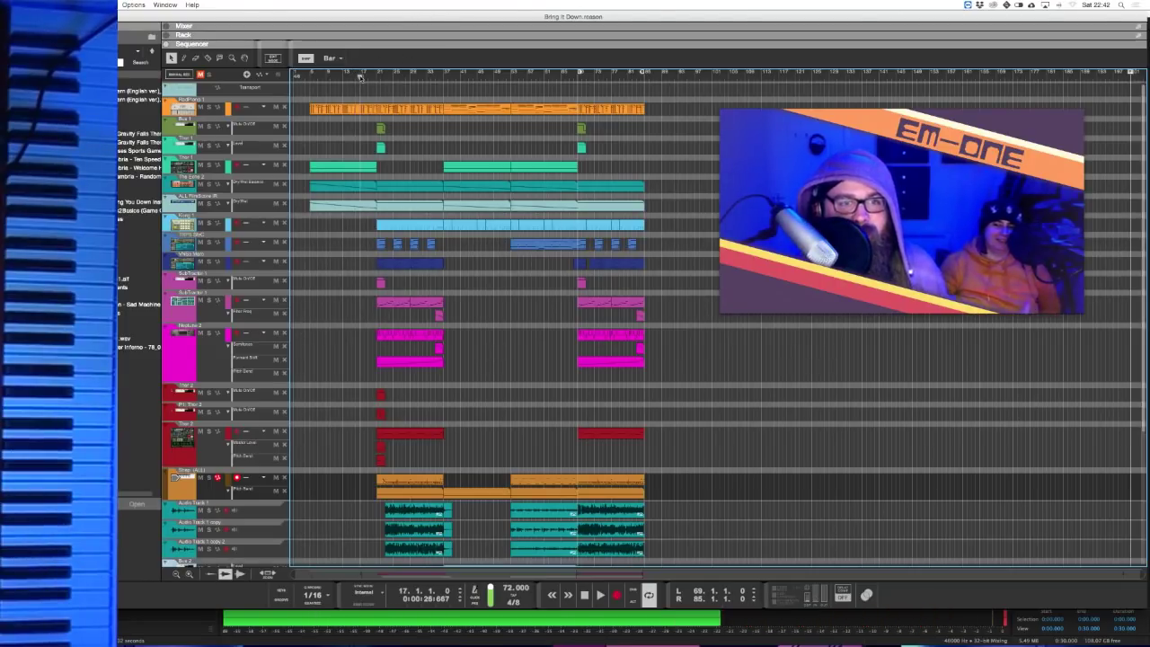
click(309, 76)
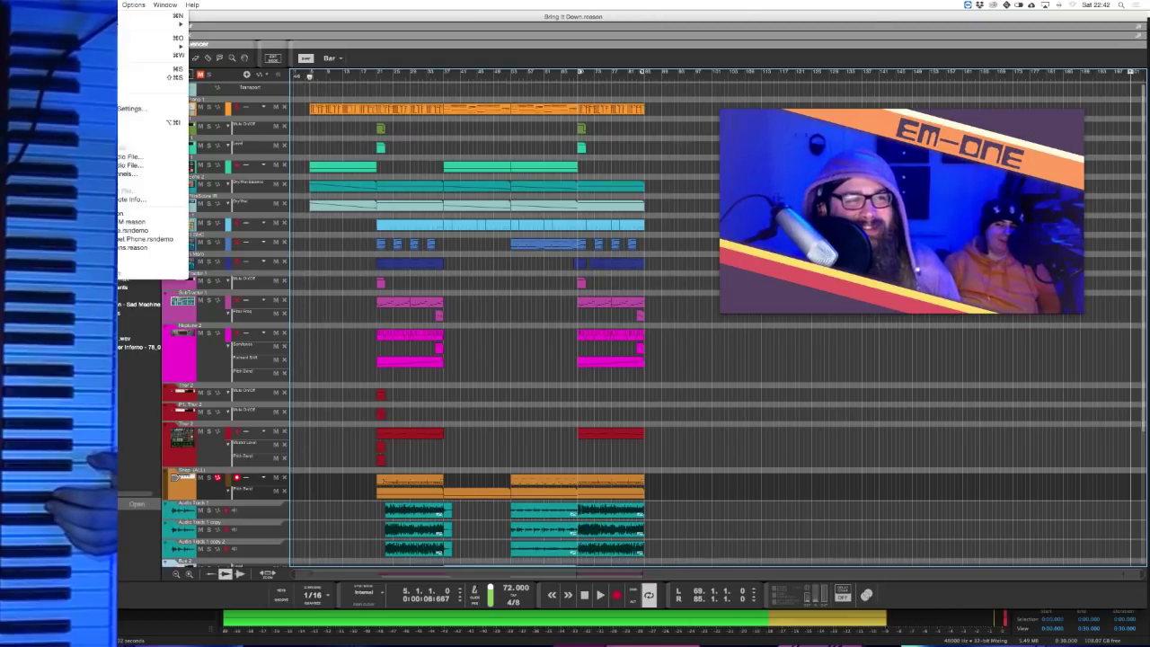
- Create a new empty song
click(90, 4)
mouse_move(46, 5)
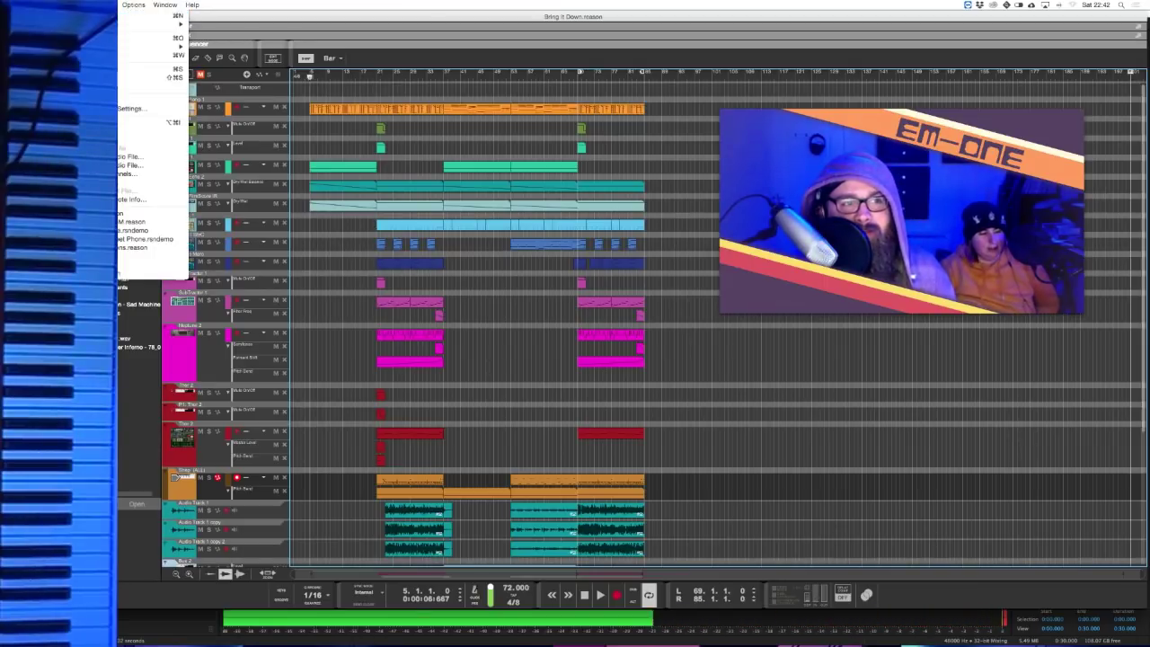
click(345, 134)
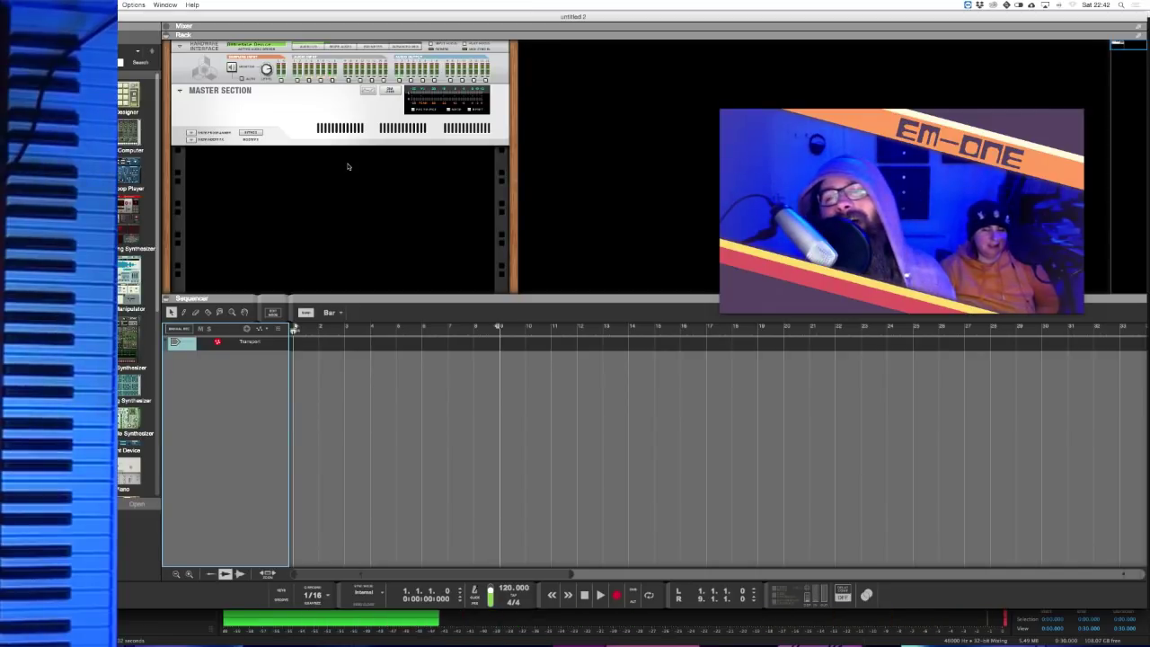
right_click(254, 184)
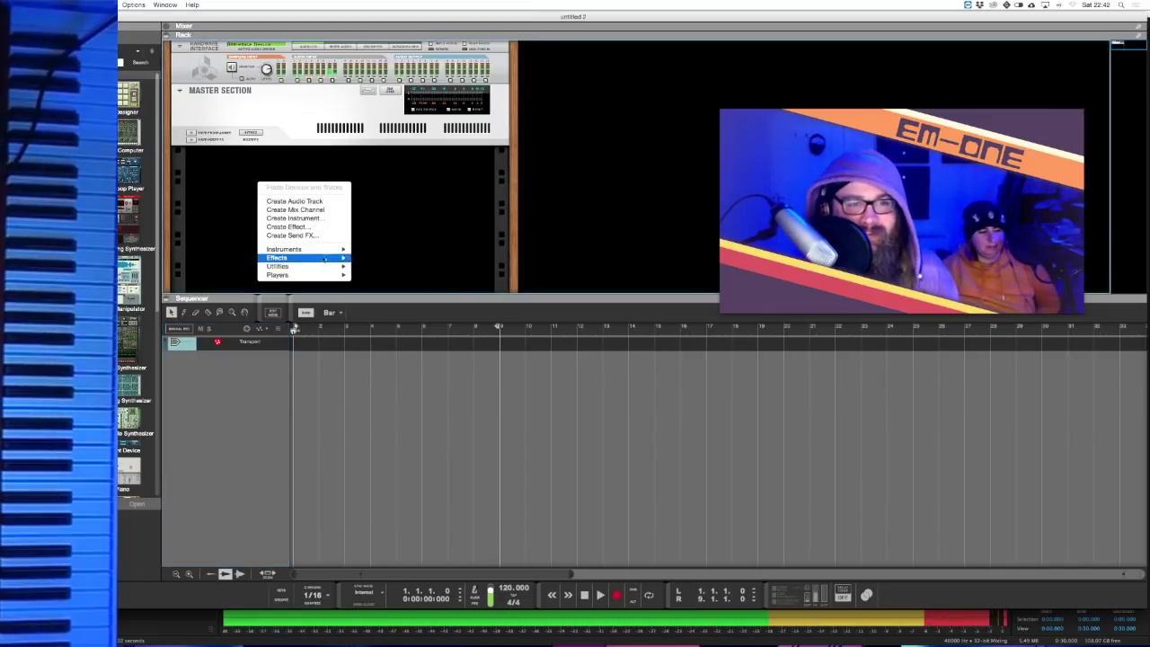
mouse_move(329, 256)
click(387, 221)
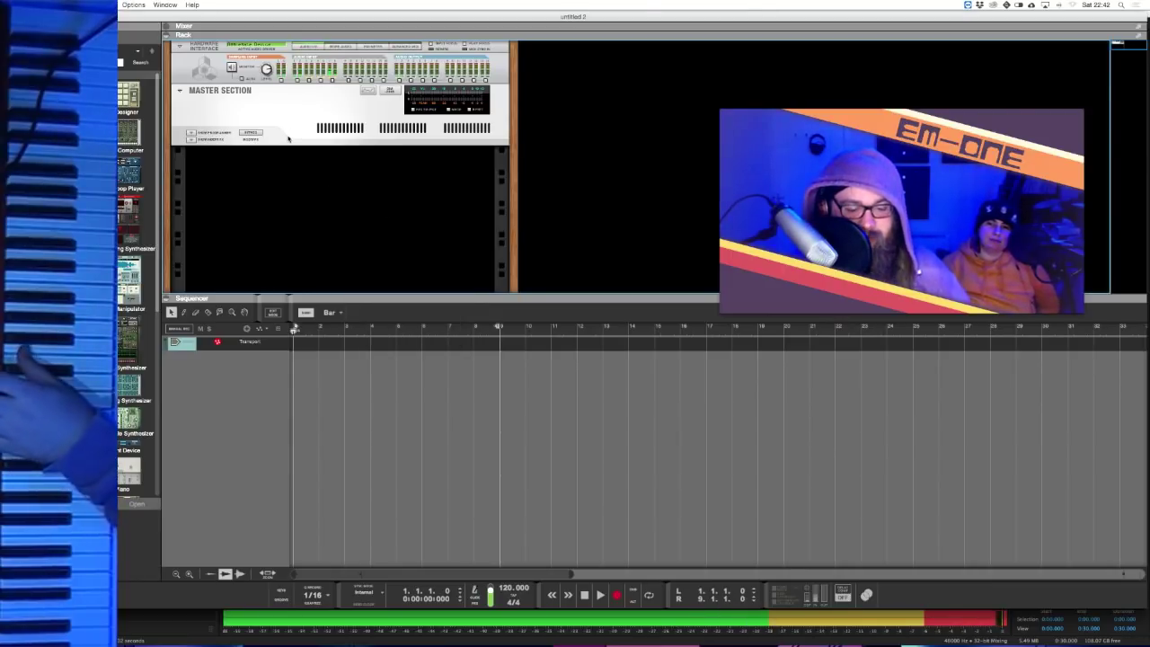
- Flip the rack to its back, pull at the Master Section's master output cable, and return to the front
key(Tab)
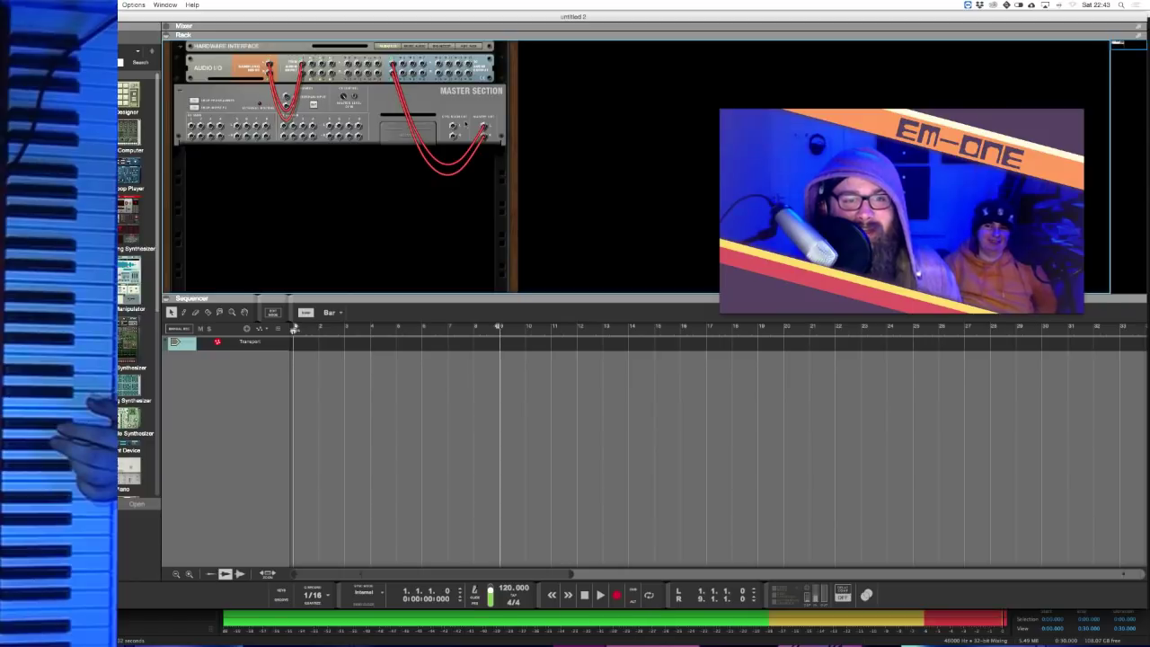
drag(483, 130, 481, 139)
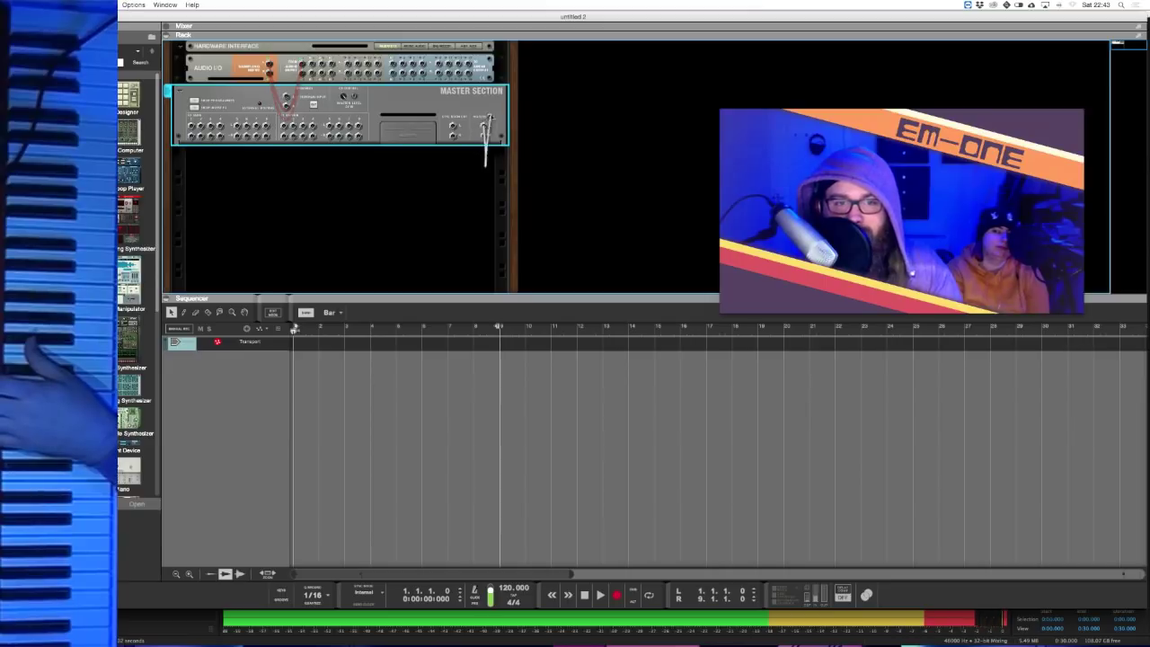
key(Tab)
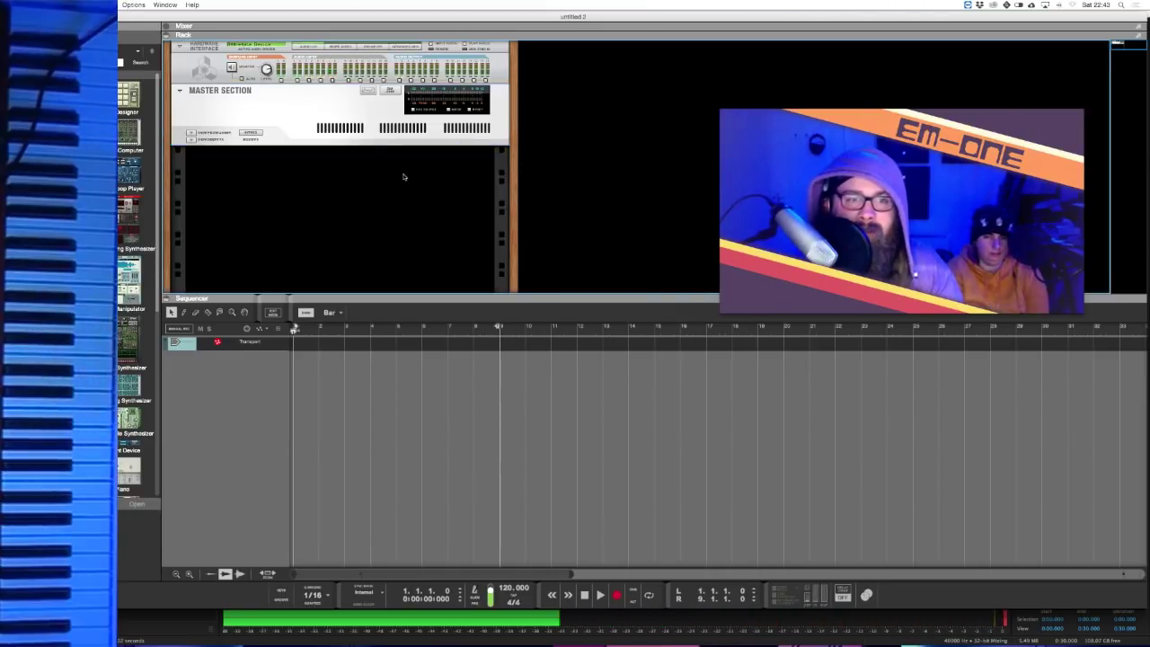
right_click(374, 184)
mouse_move(414, 246)
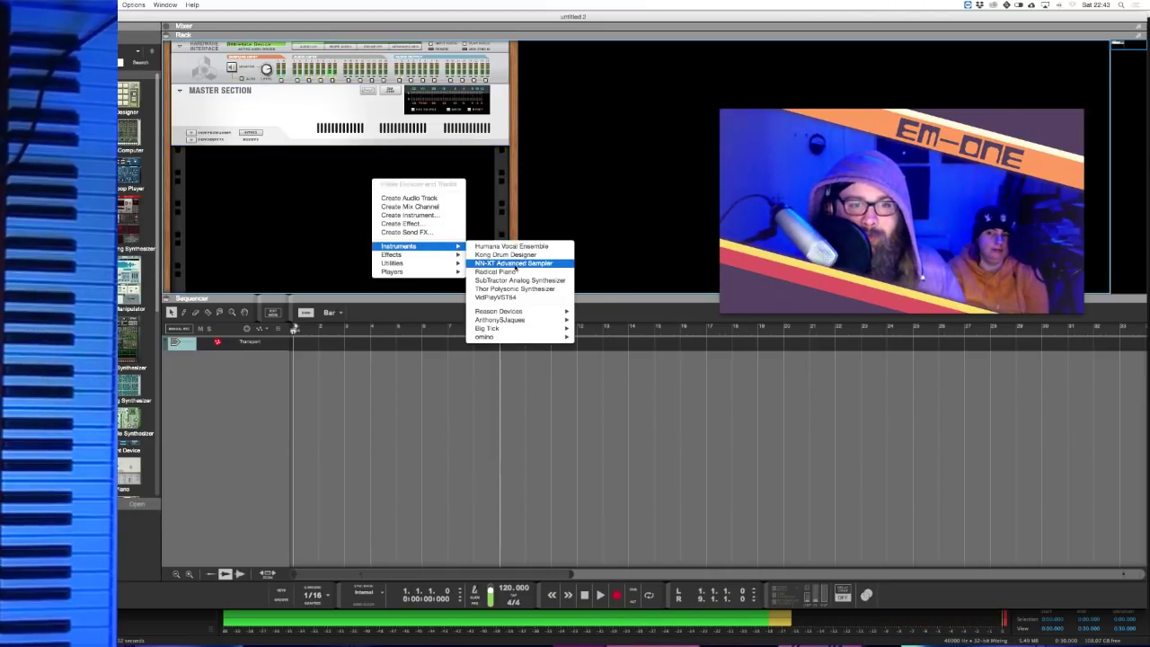
key(Escape)
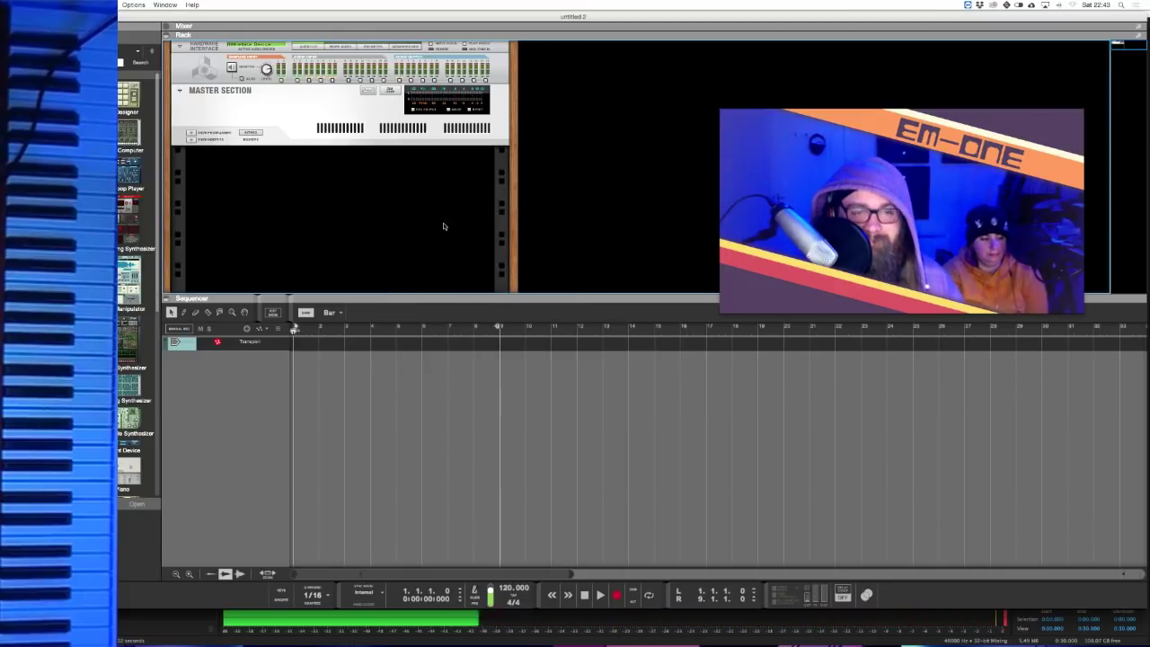
- Add an NN-XT Advanced Sampler from the Reason Devices instruments to the empty rack space below the Master Section
right_click(431, 228)
mouse_move(476, 292)
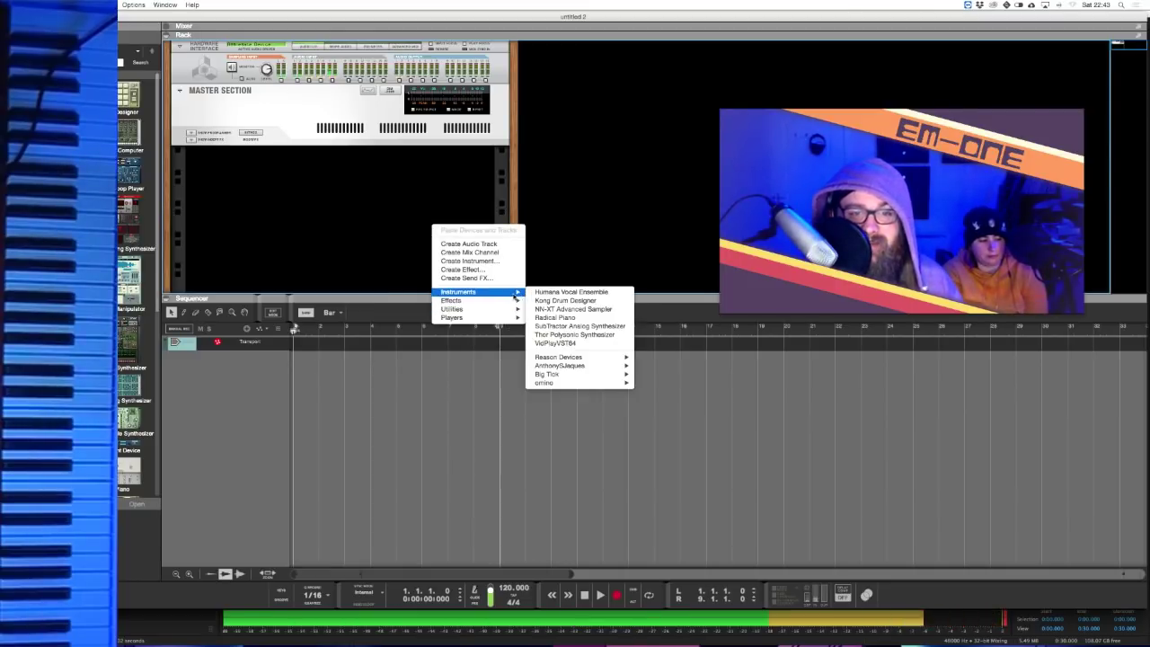
mouse_move(613, 360)
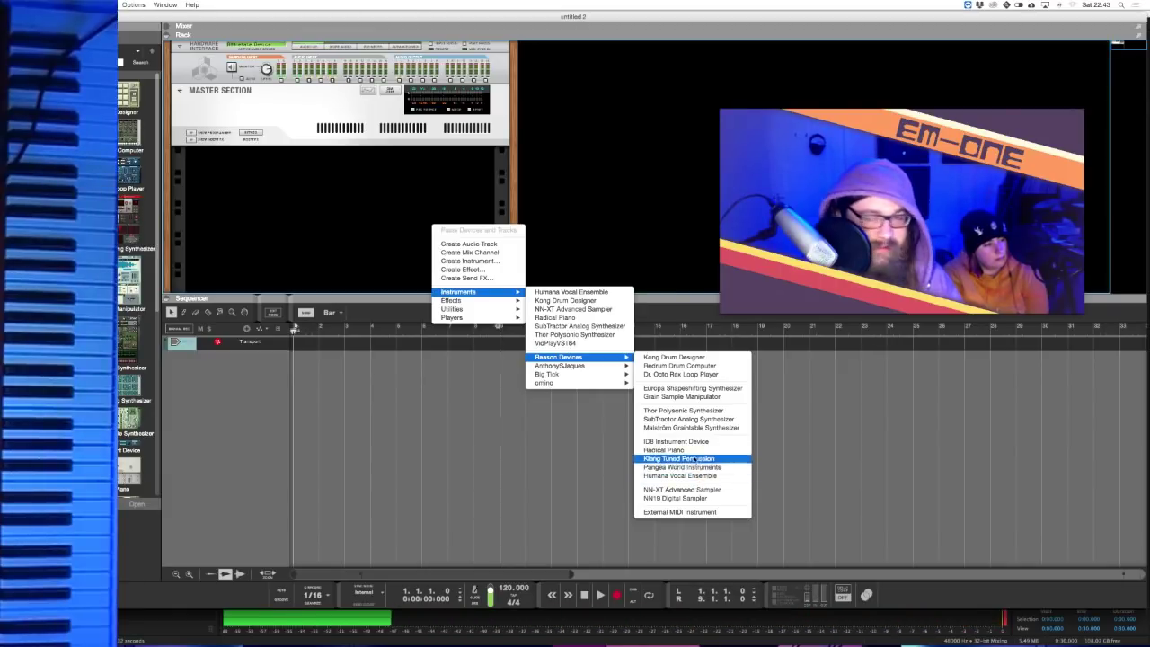
click(651, 489)
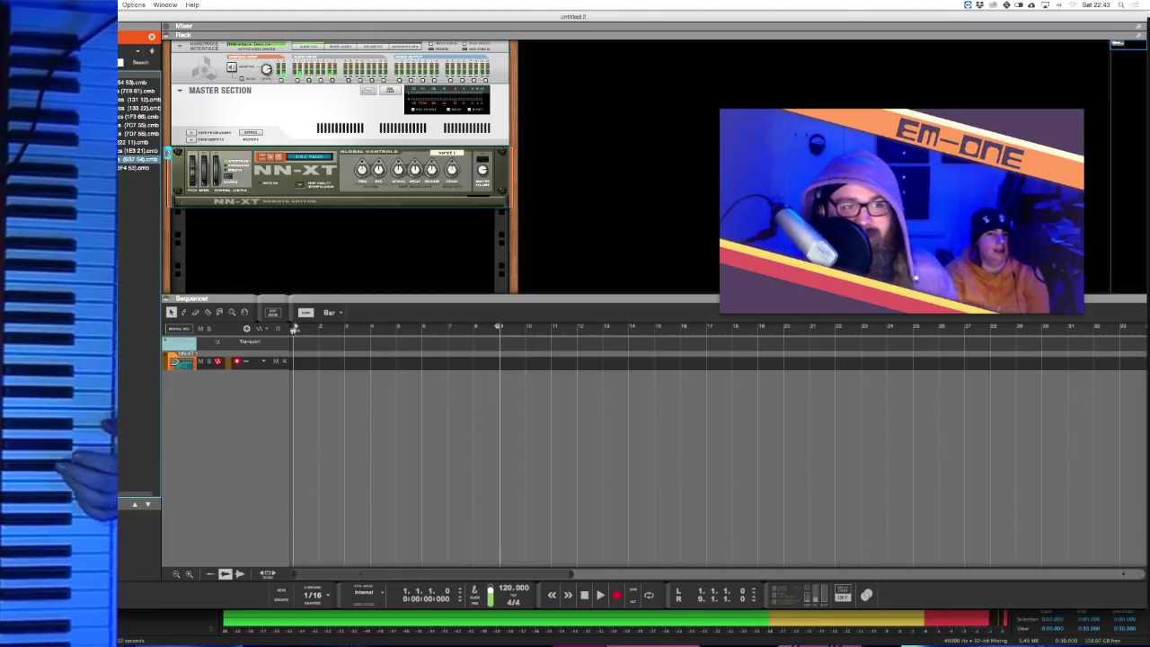
- Load a Reason Drum Kits patch in place of the NN-XT, stepping up through the patch list to George All Mics (1F3 66)
key(Return)
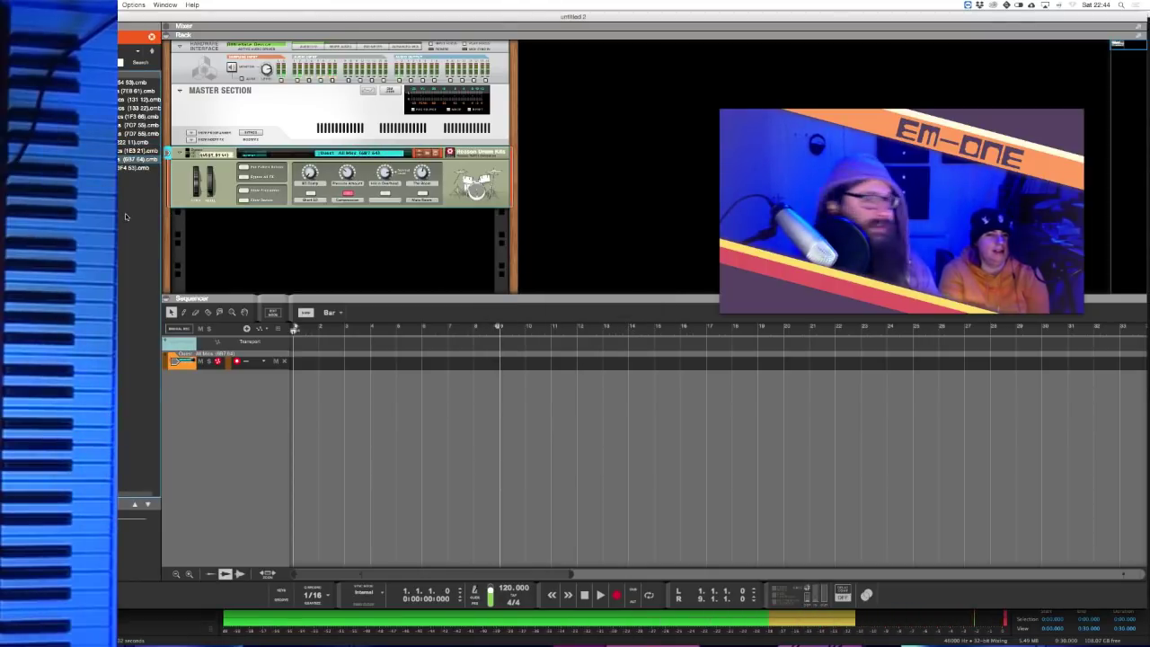
key(Up)
key(Up)
key(Up)
key(Up)
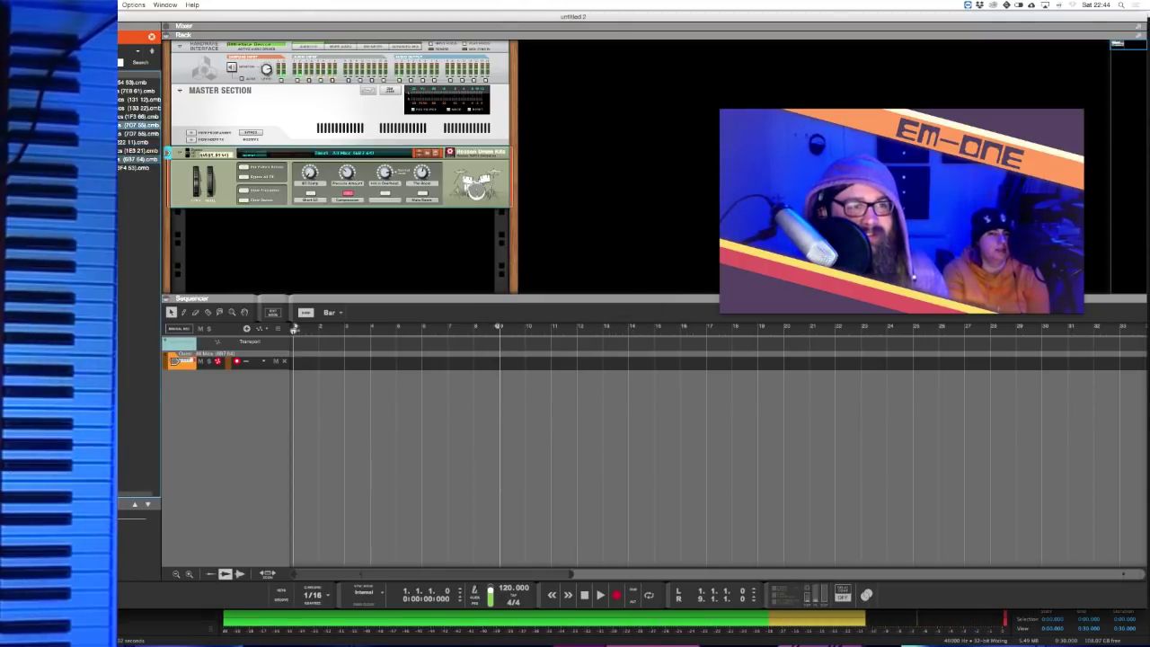
key(Up)
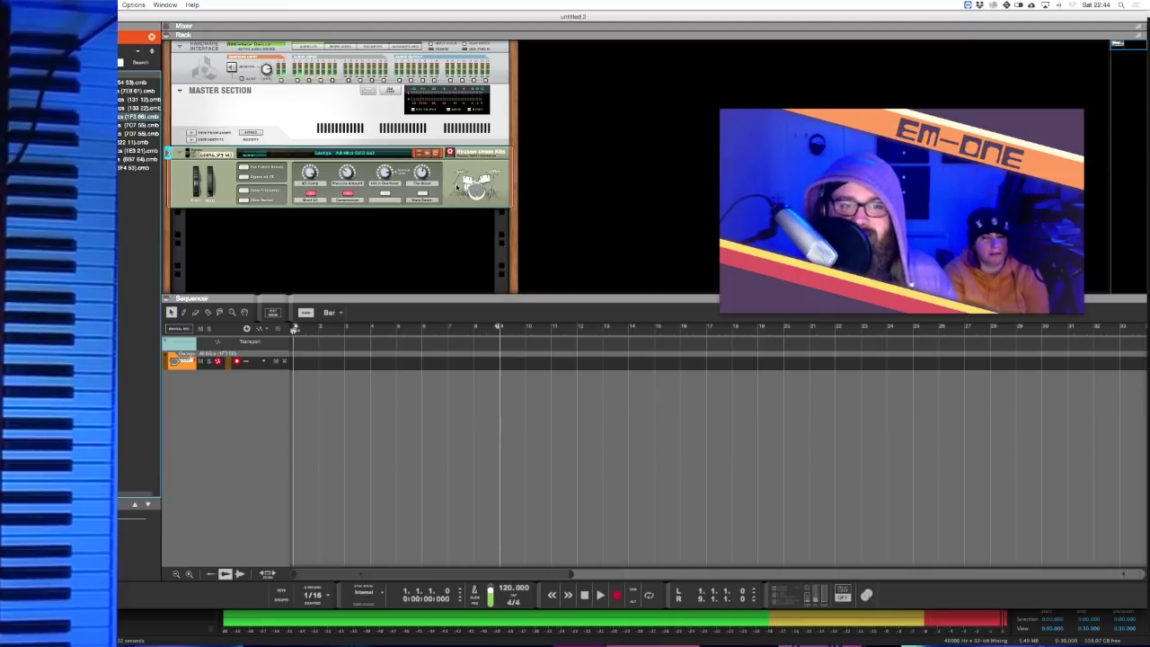
right_click(225, 186)
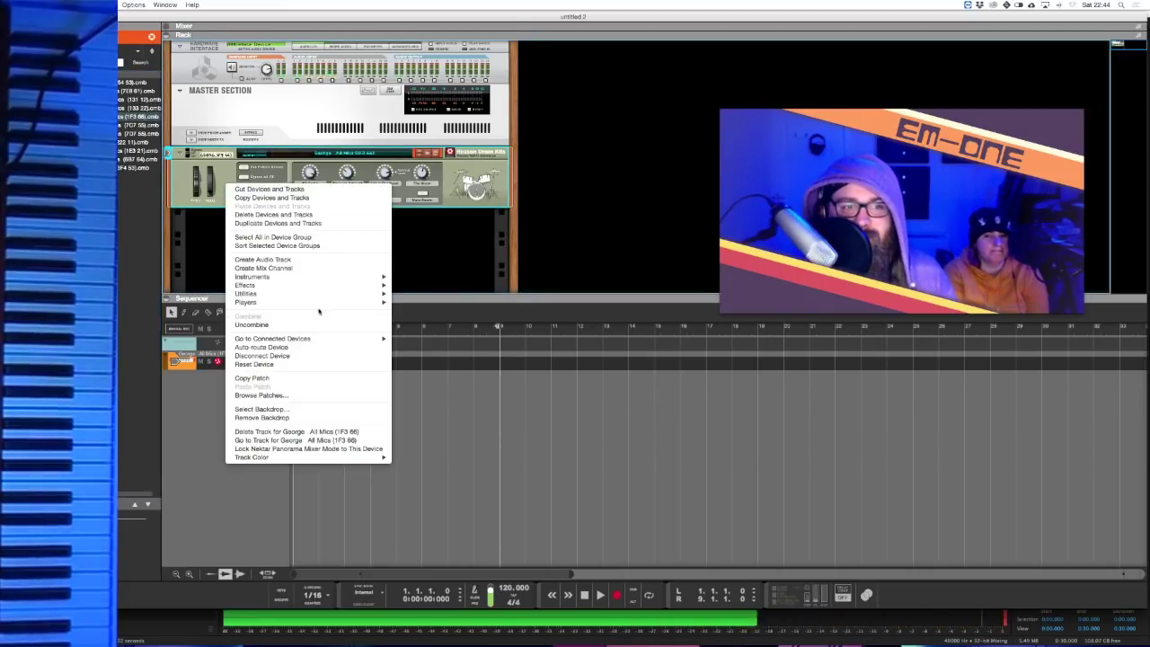
mouse_move(296, 285)
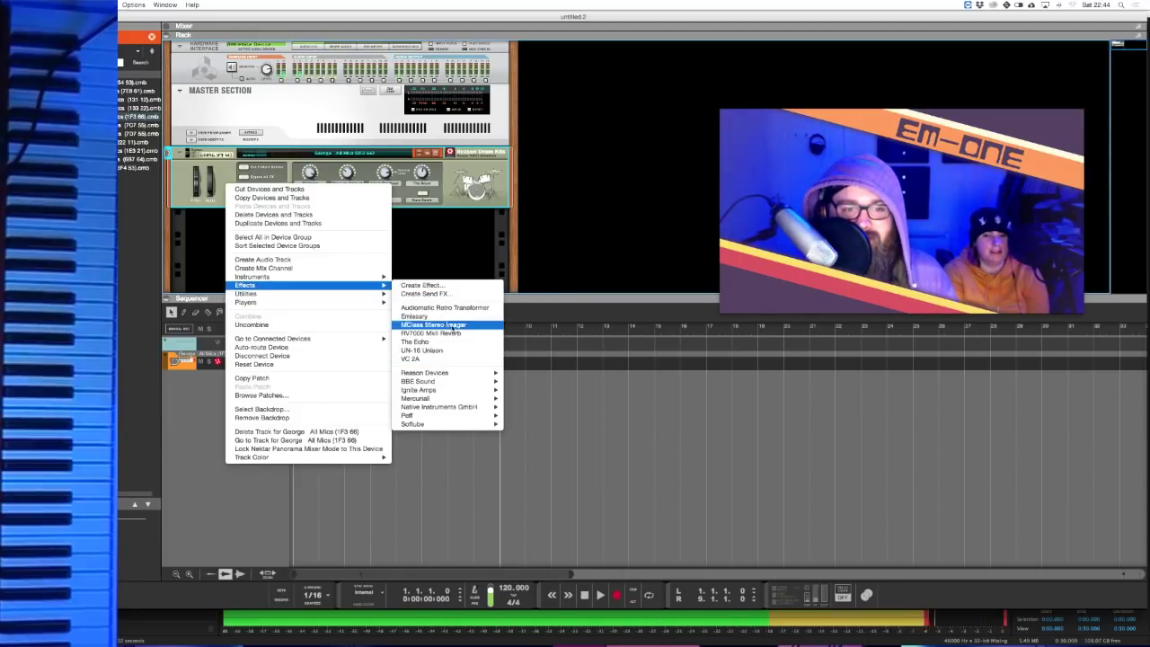
click(476, 202)
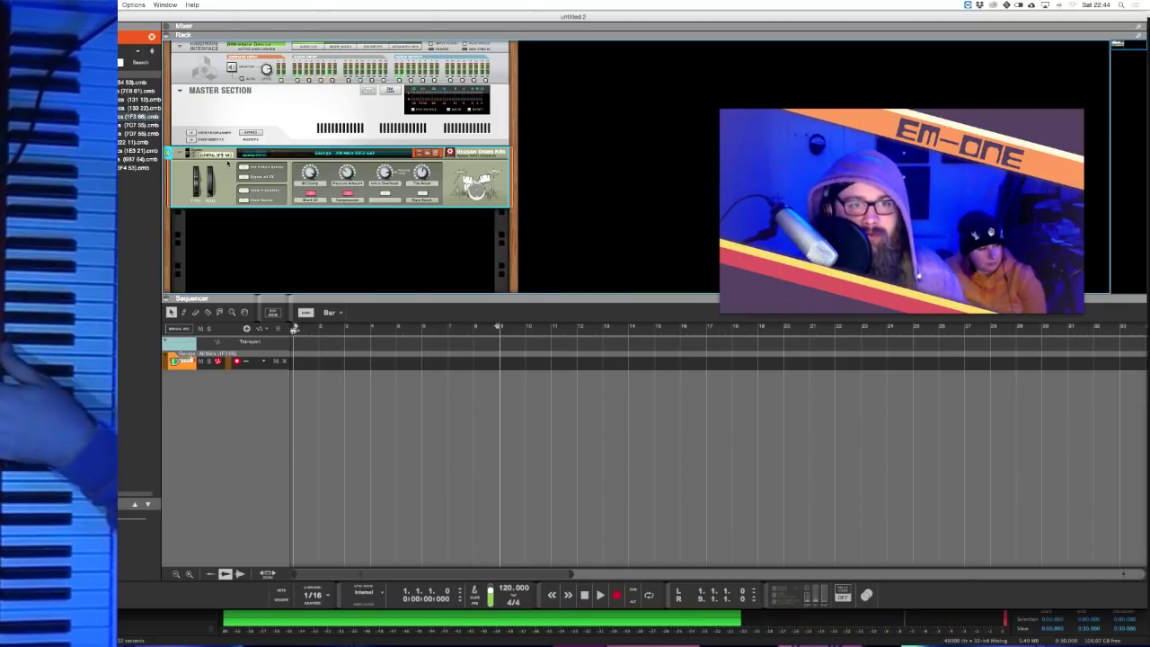
- Flip the rack to its back and connect the Master Section's output to the Hardware Interface's audio outputs, replacing the drum Combinator's direct cables
key(Tab)
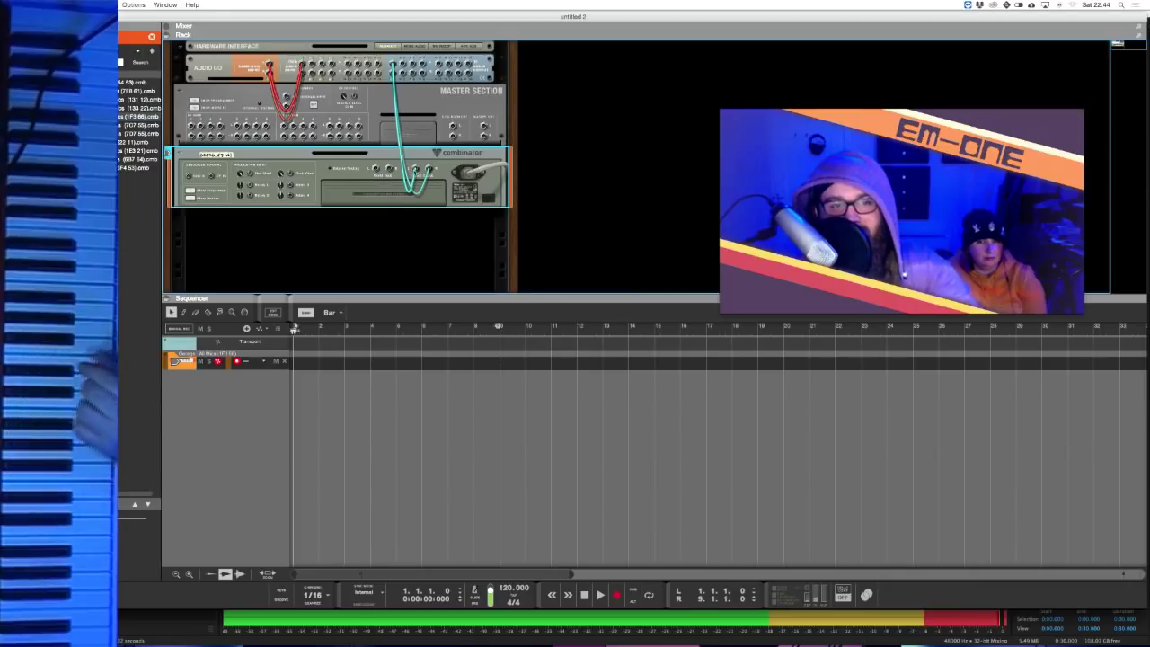
drag(419, 173, 378, 64)
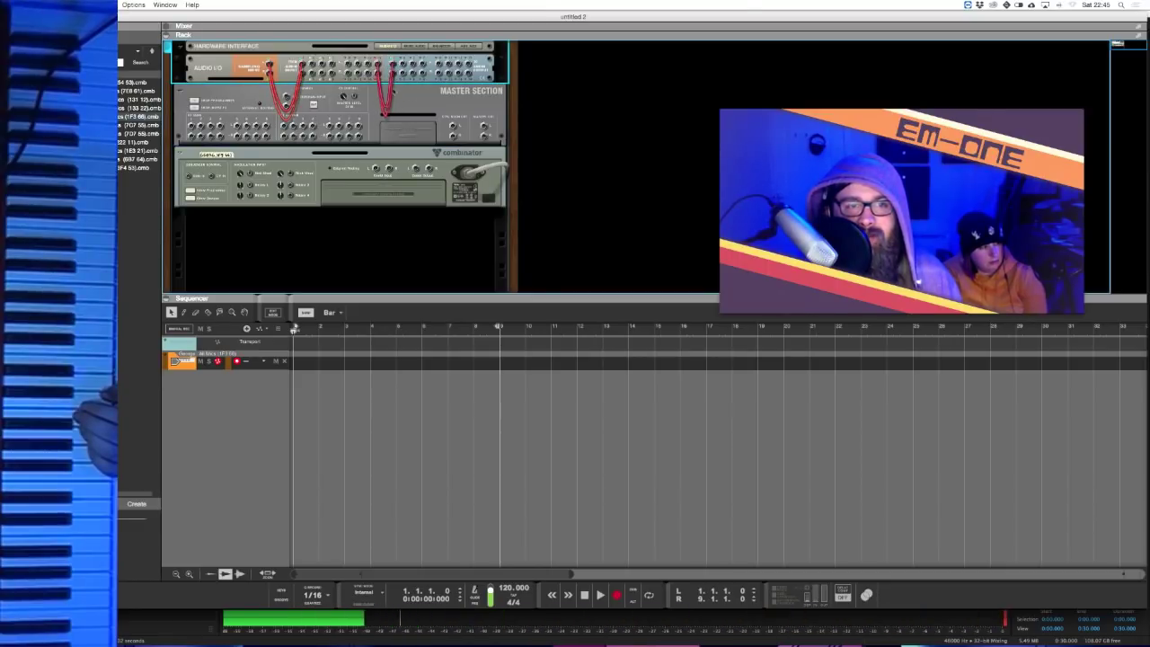
- Add a Radical Piano below the drum Combinator to inspect its automatic cabling, delete it, and return the rack to its front
right_click(403, 254)
mouse_move(463, 317)
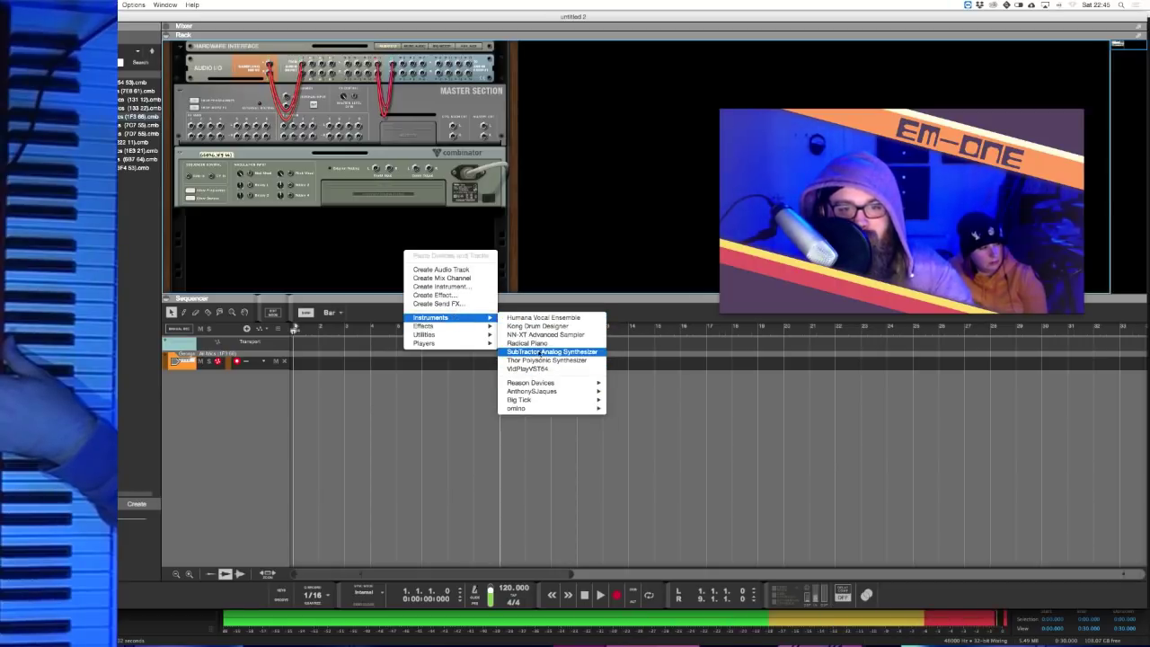
click(528, 343)
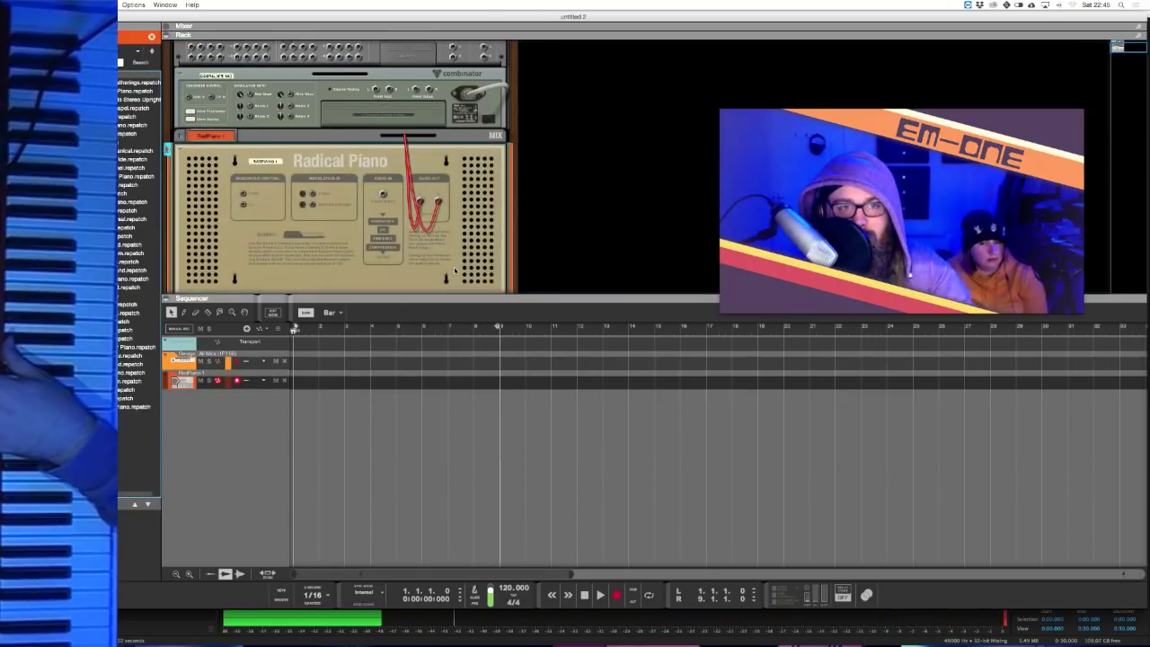
scroll(454, 269, up, 3)
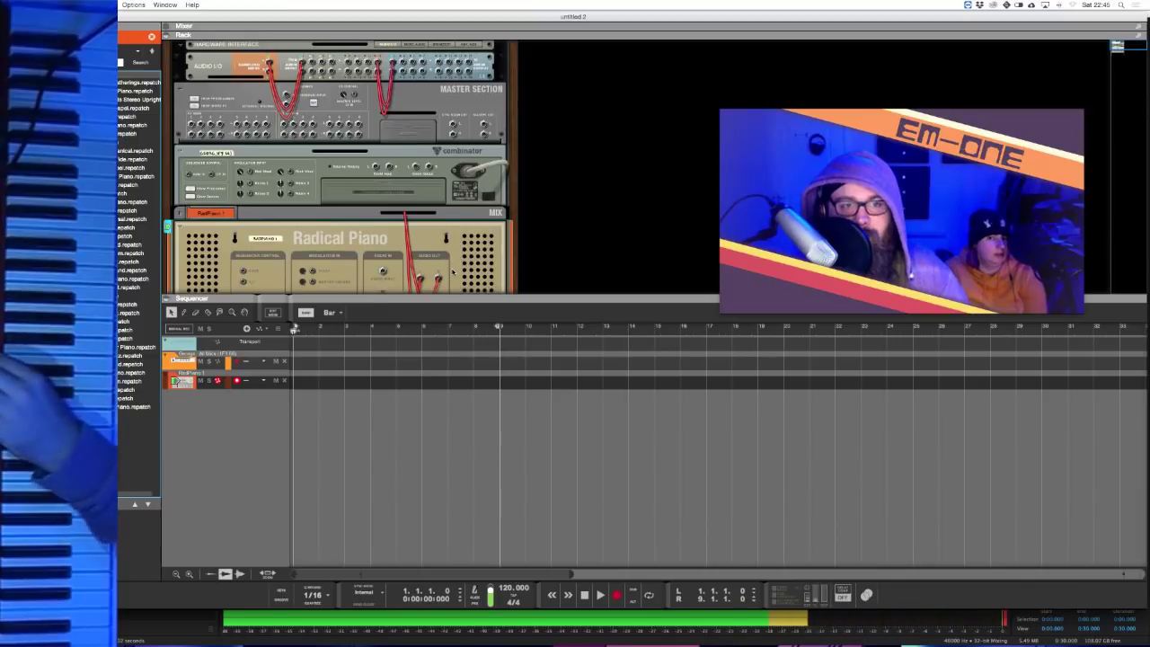
key(BackSpace)
key(Tab)
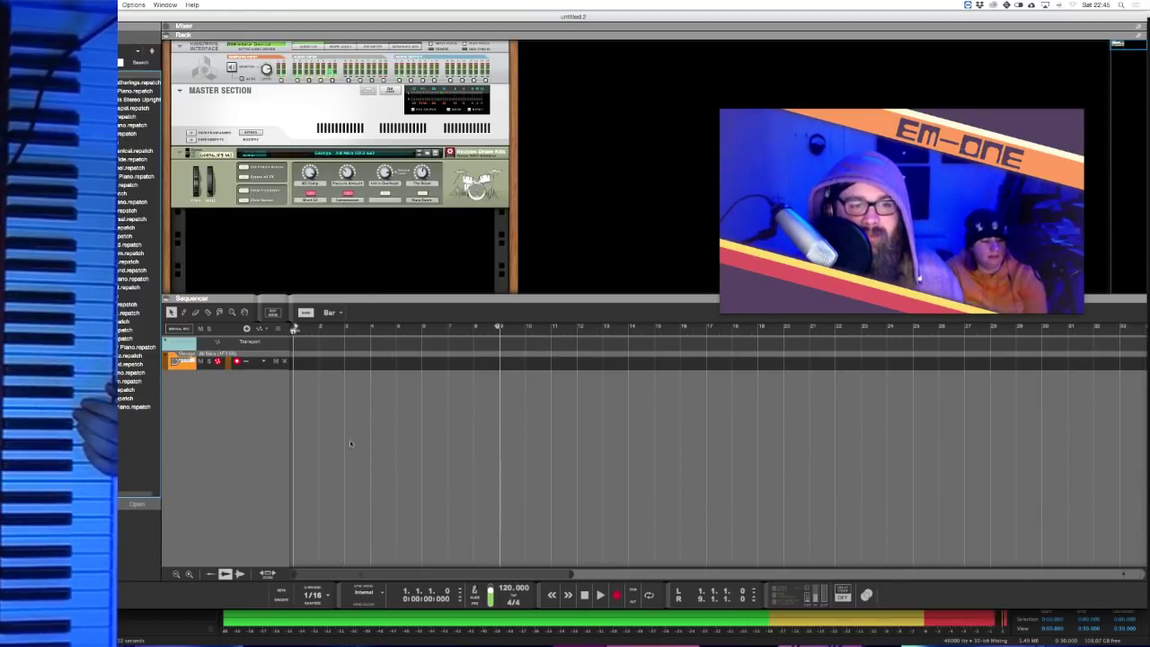
- Tap in a song tempo of 116 BPM
click(509, 595)
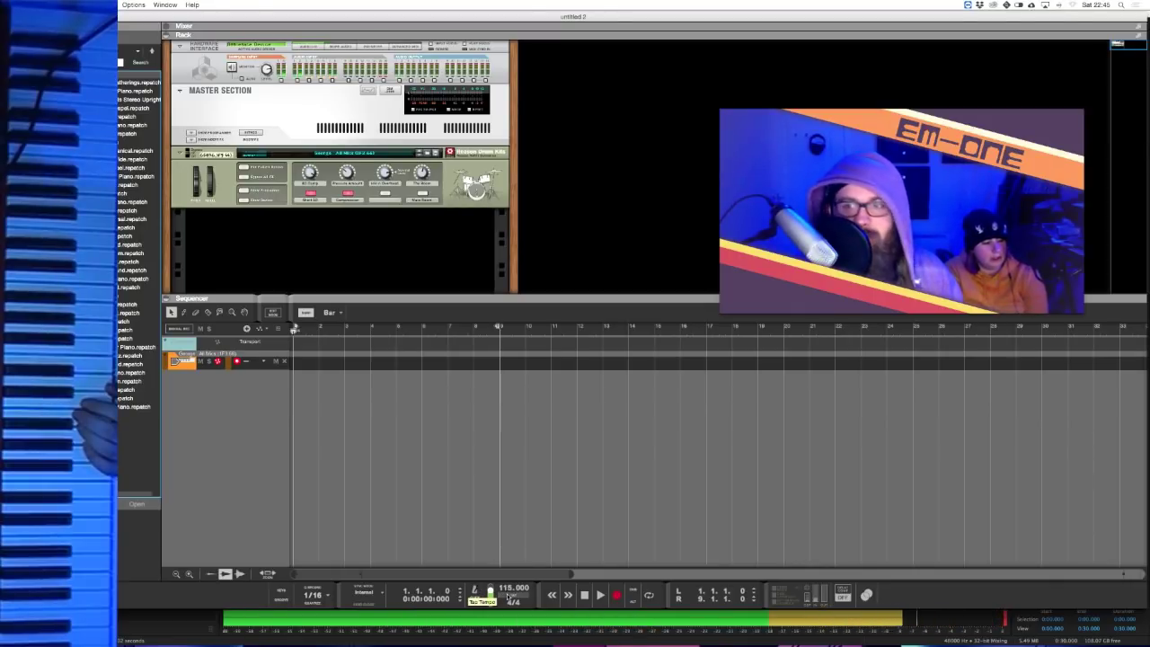
click(509, 595)
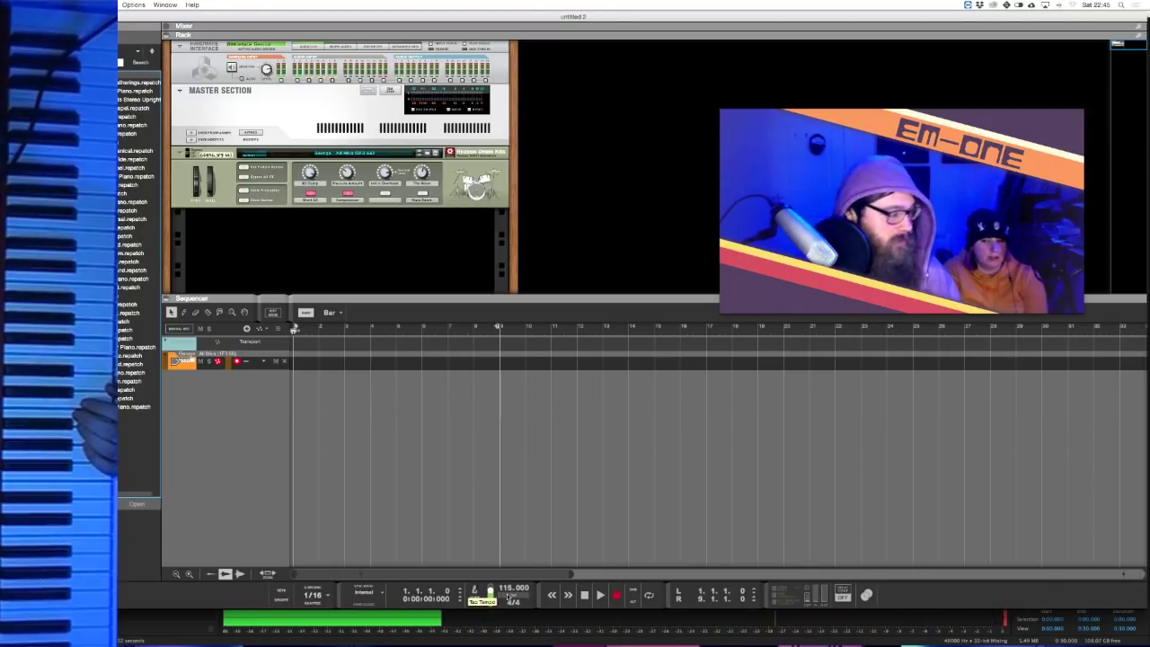
click(508, 595)
click(508, 596)
click(509, 596)
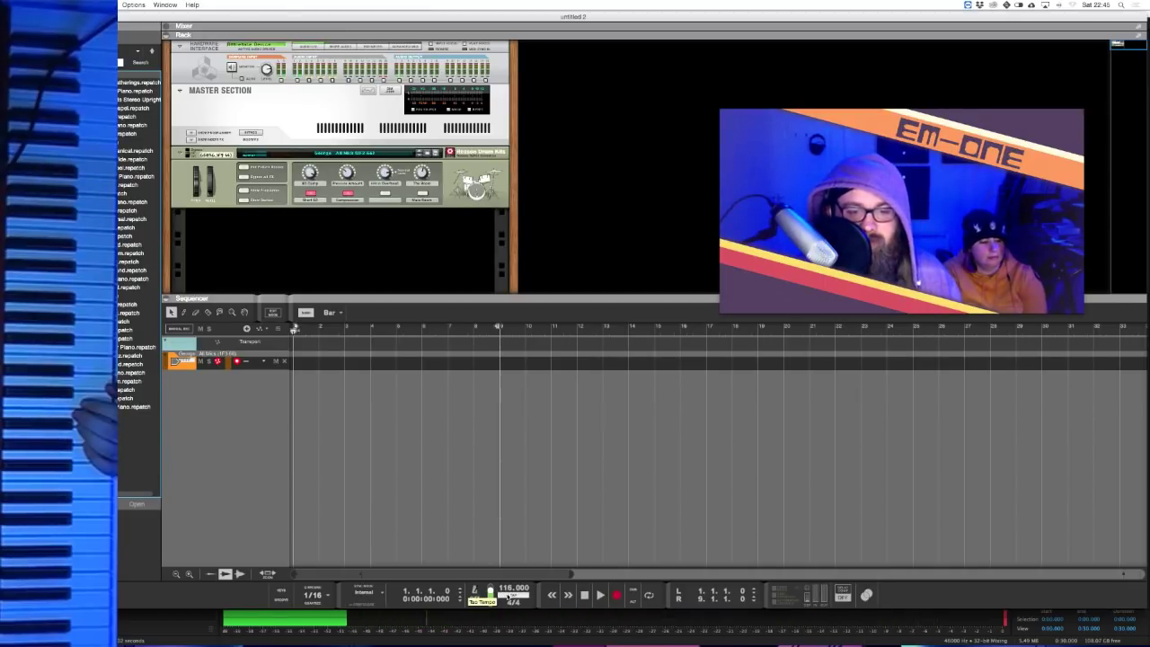
click(509, 592)
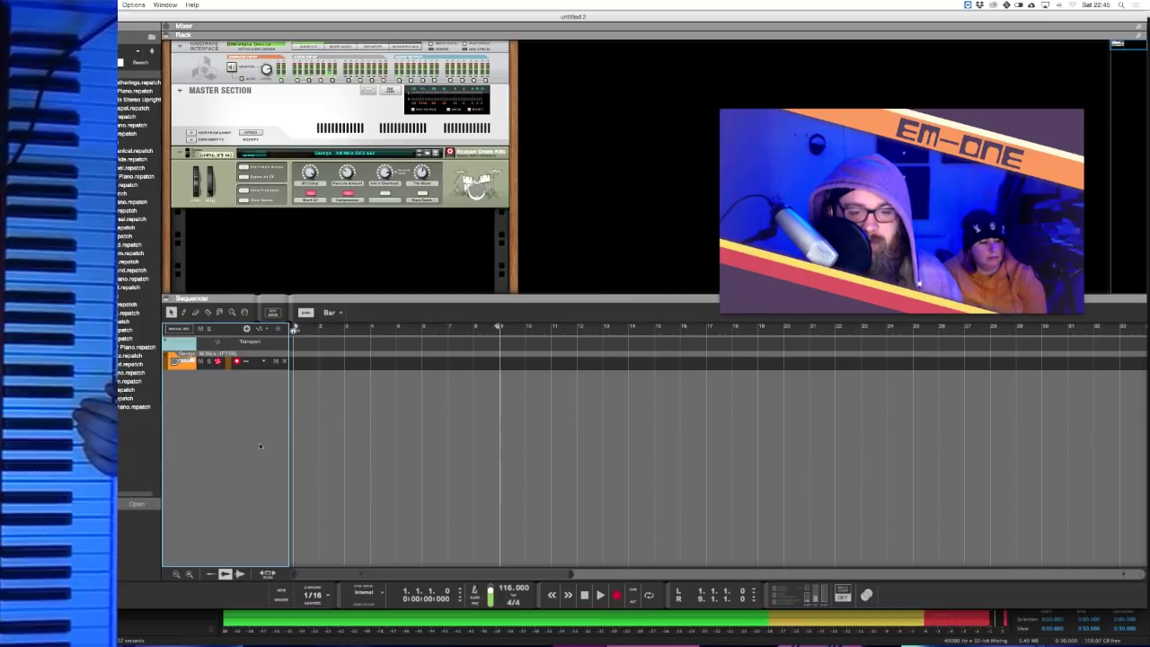
- Move the left locator to bar 3 and the right locator to bar 11, and set the tempo to 128 BPM
drag(294, 329, 339, 329)
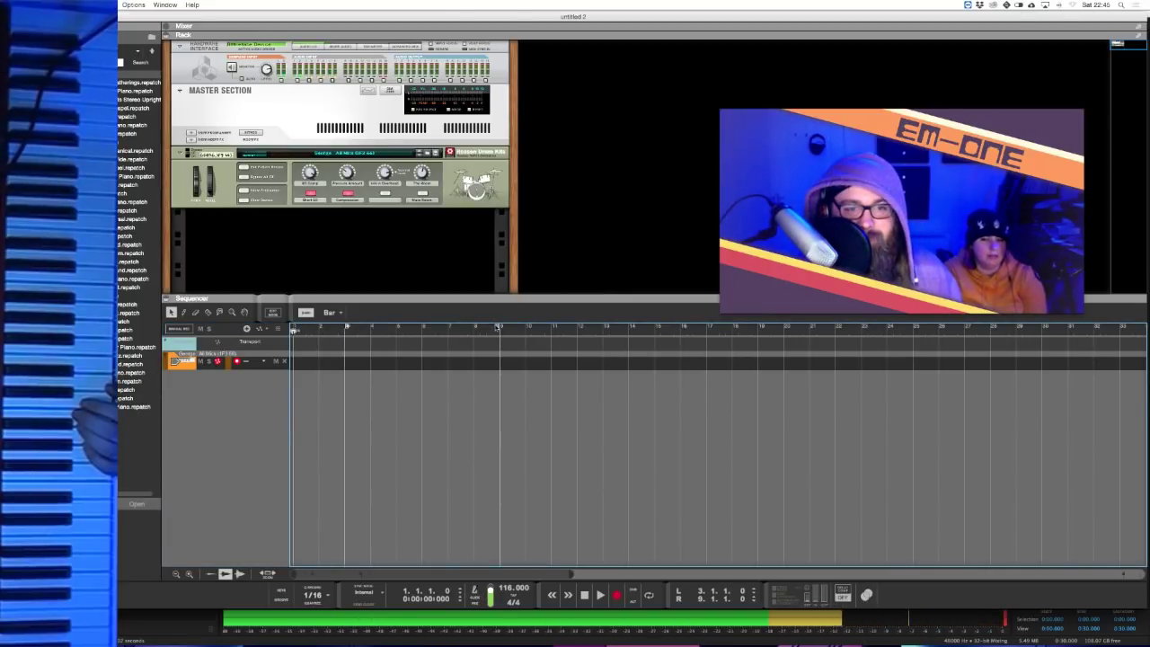
drag(498, 328, 557, 341)
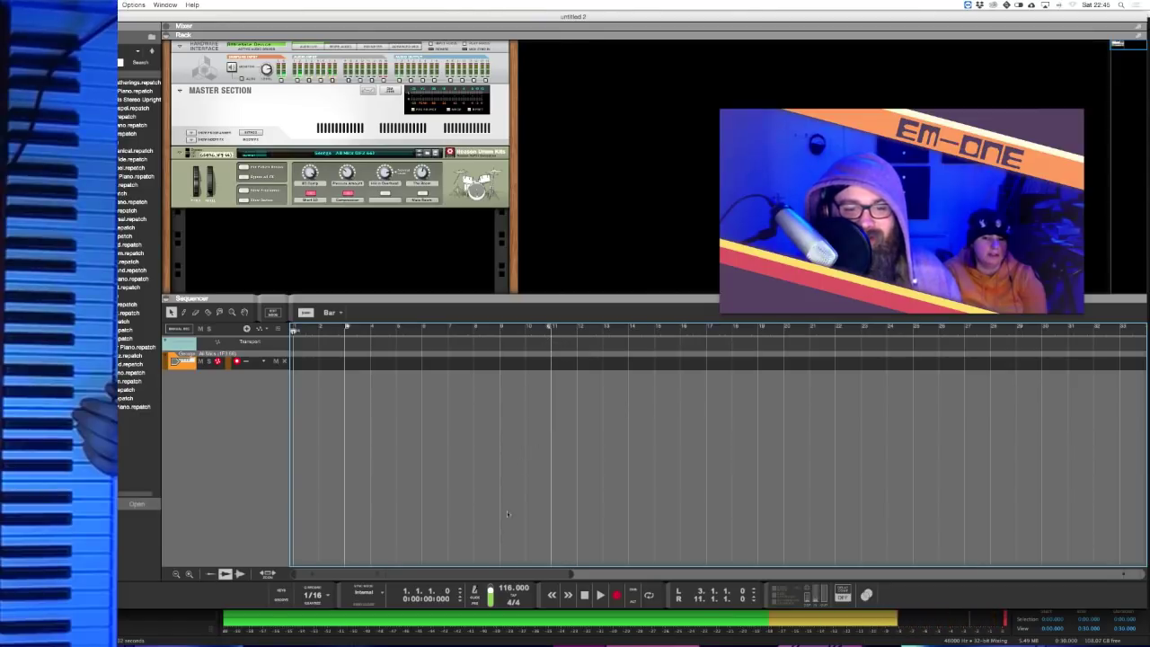
drag(510, 590, 525, 575)
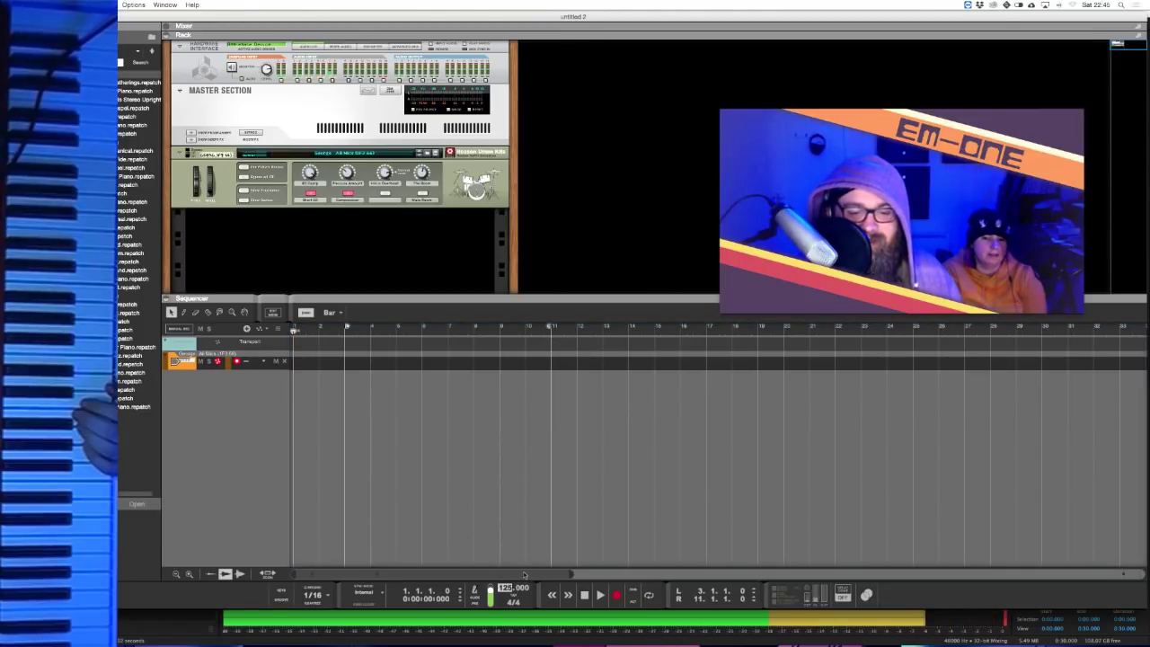
click(527, 569)
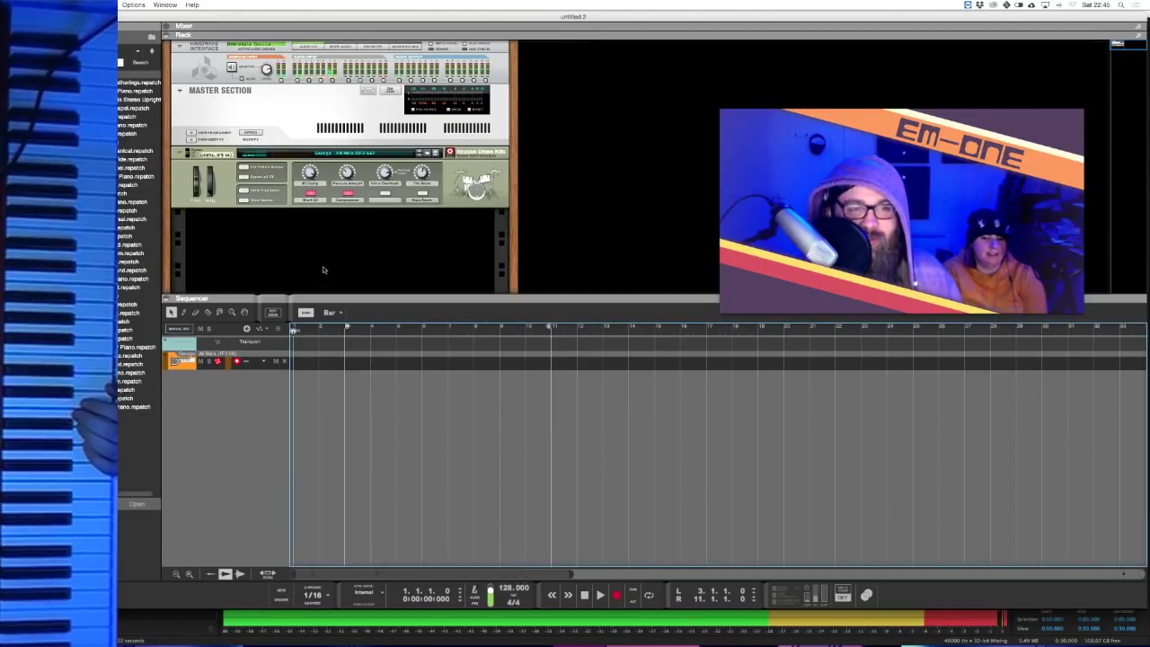
- Open the Tool Window for the drum kit track with the song position at bar 1, and choose a quantize value of 1/16
click(469, 190)
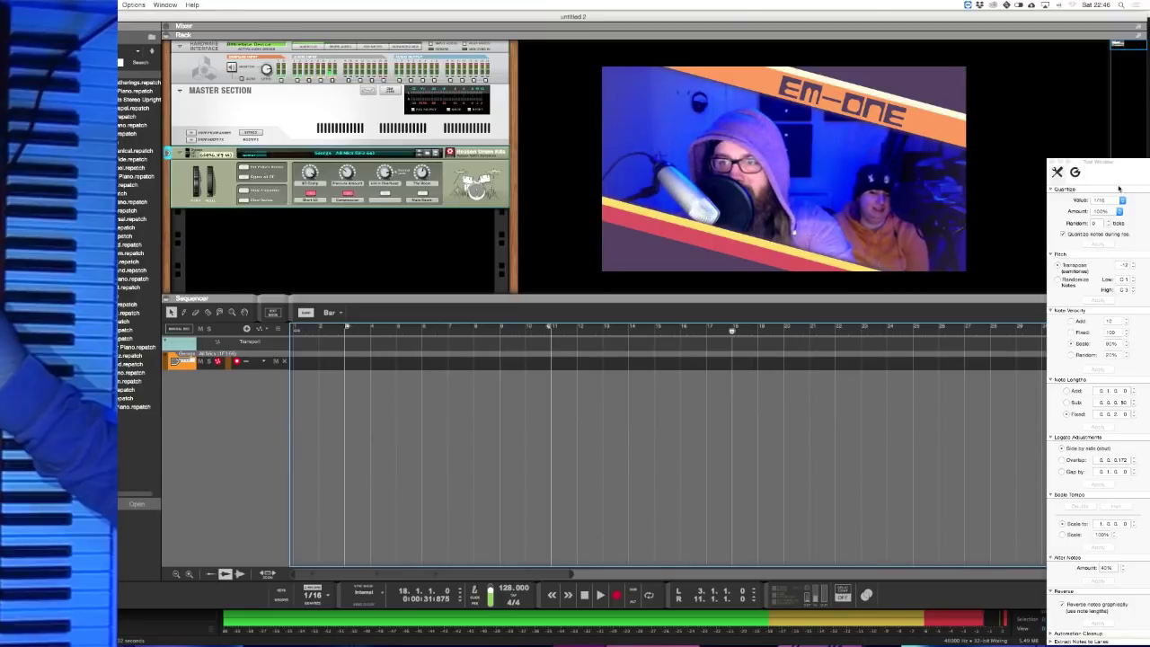
drag(1114, 165, 1062, 80)
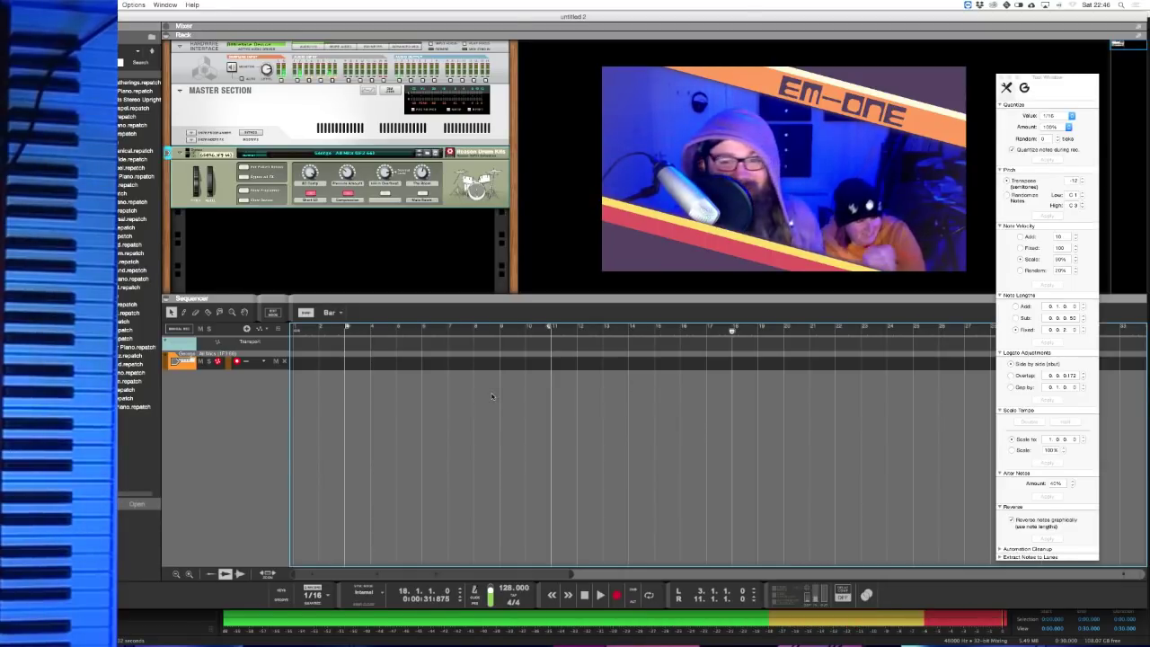
click(303, 328)
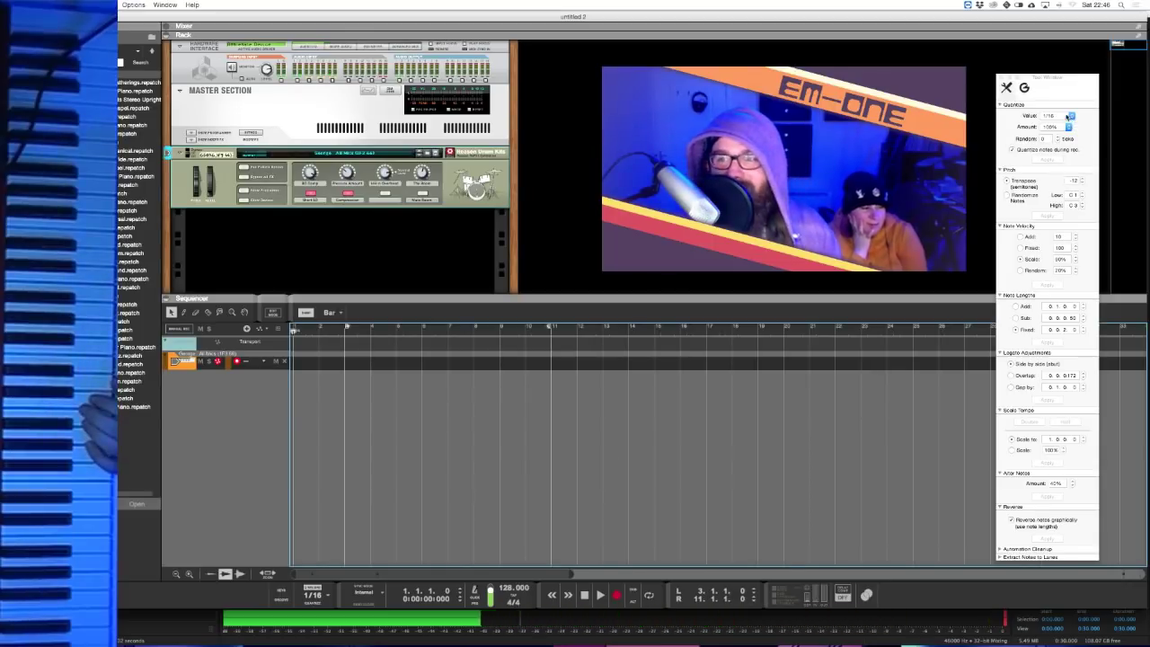
click(1066, 116)
click(1057, 117)
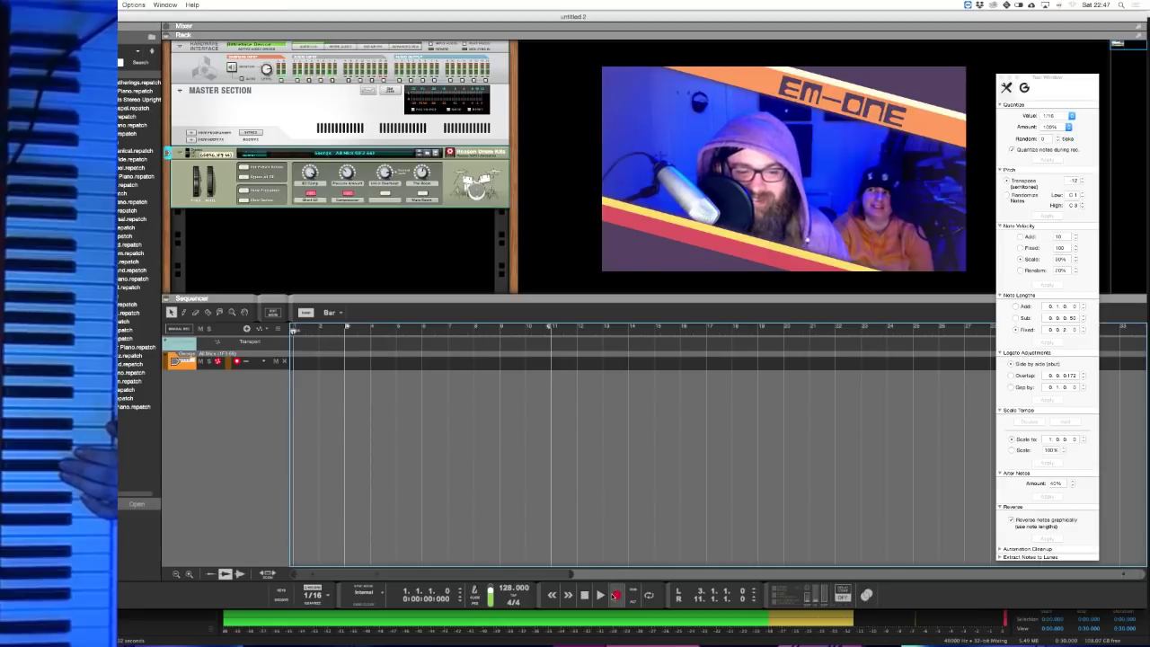
- Play the song briefly from bar 1 to listen to the metronome click, and return to the start
click(599, 596)
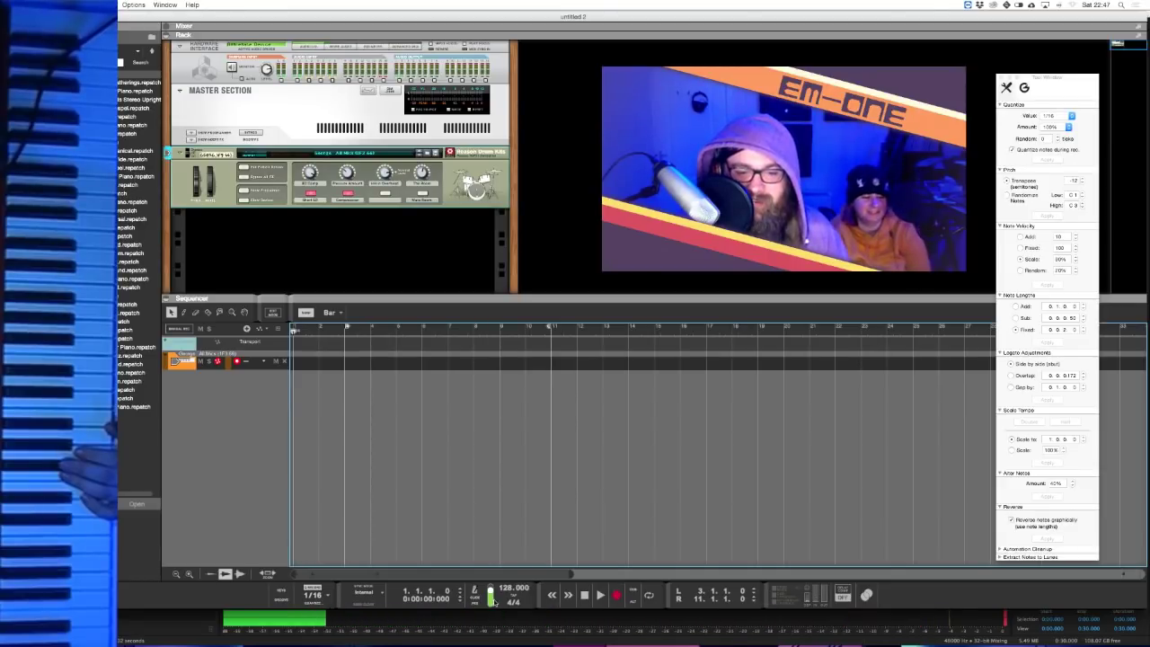
click(600, 596)
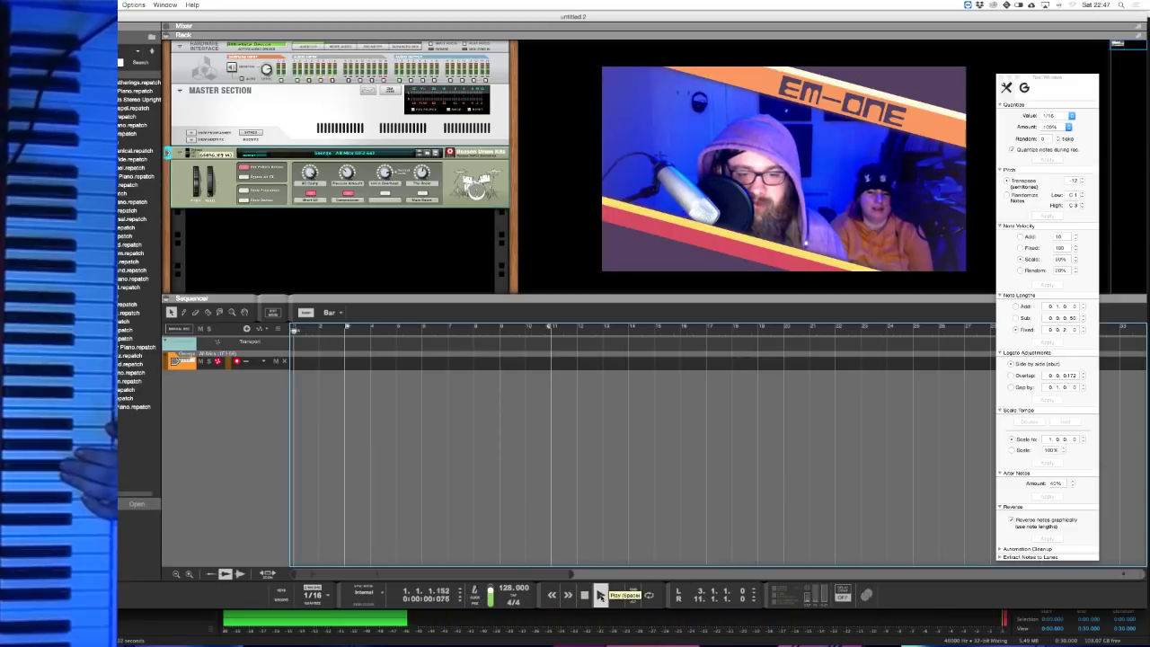
click(586, 596)
click(600, 596)
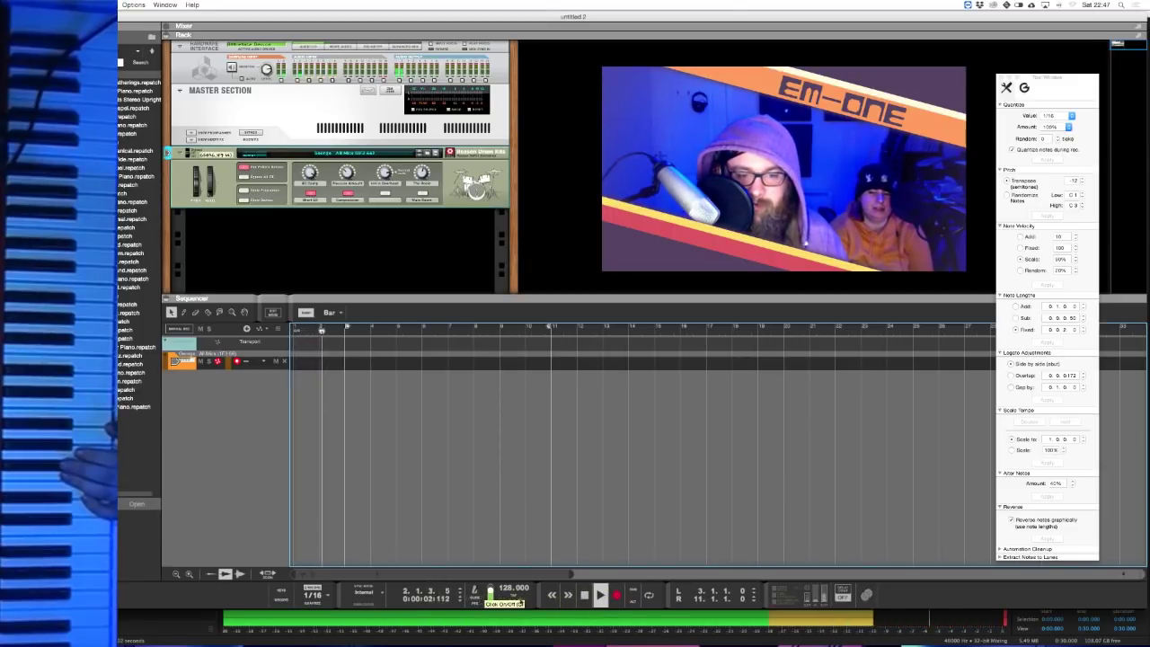
double_click(585, 595)
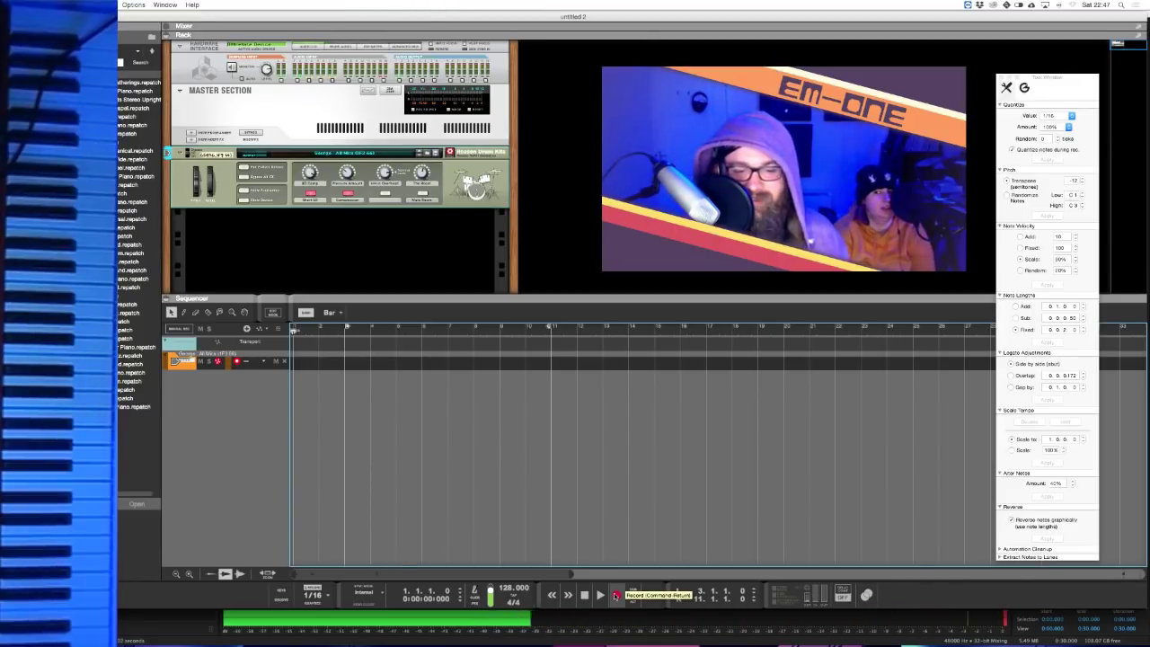
- Record a drum performance of about 12 bars on the drum kit track, starting at bar 1
click(615, 595)
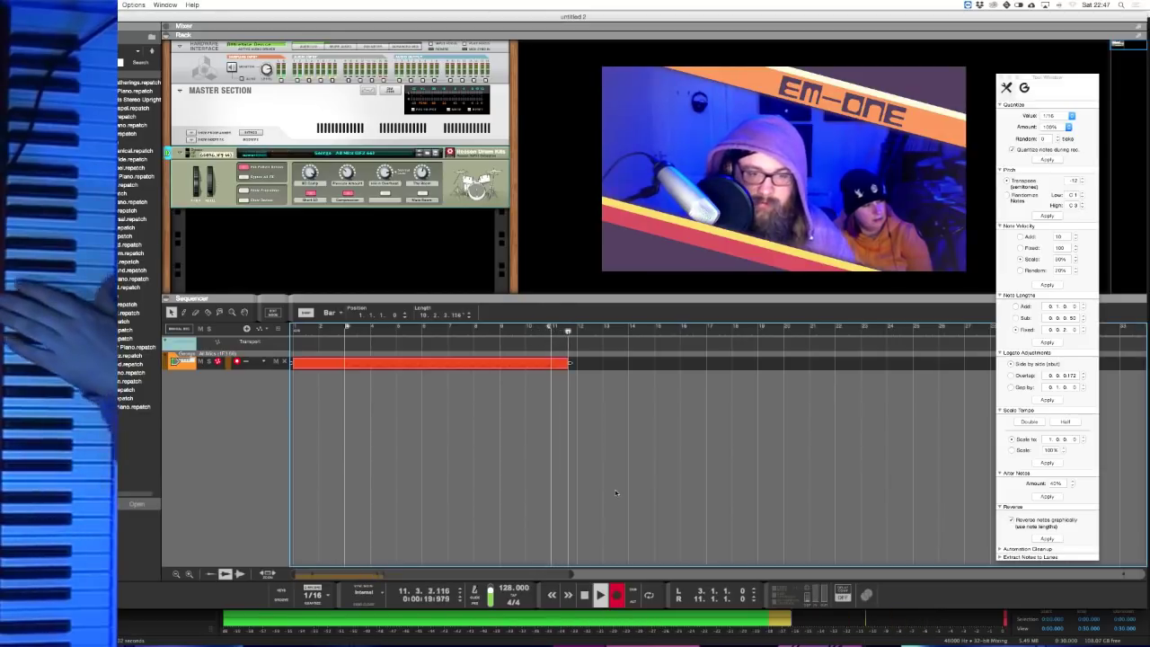
key(space)
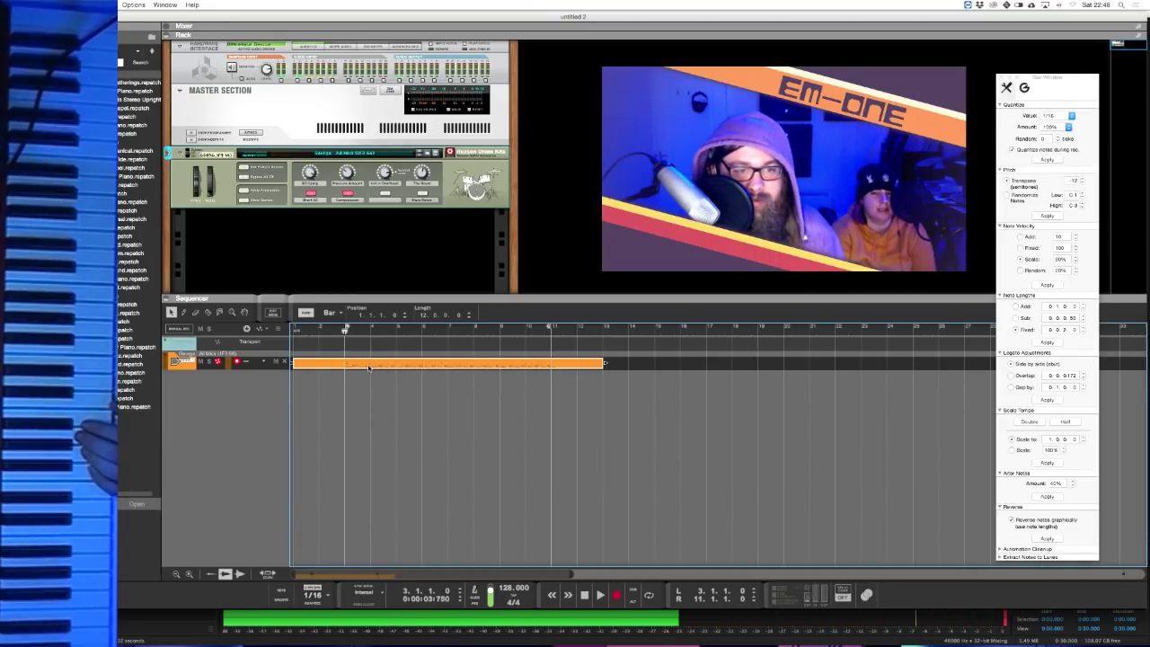
- Inspect the notes of the recorded drum clip, close the editor and delete the clip
double_click(368, 366)
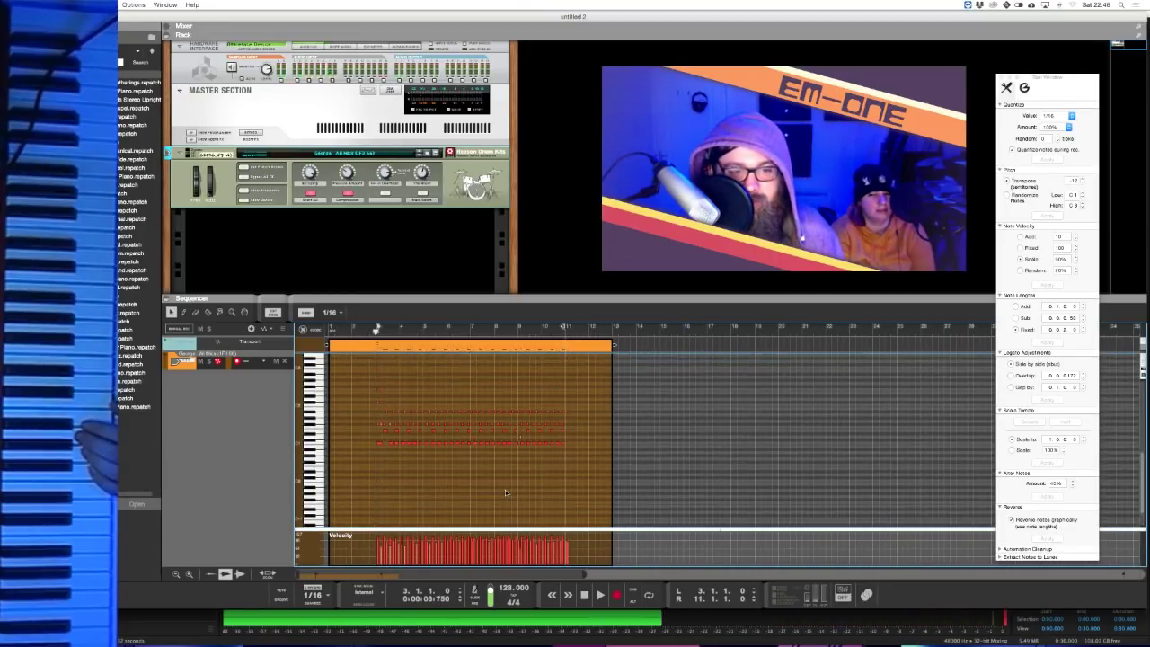
key(super+e)
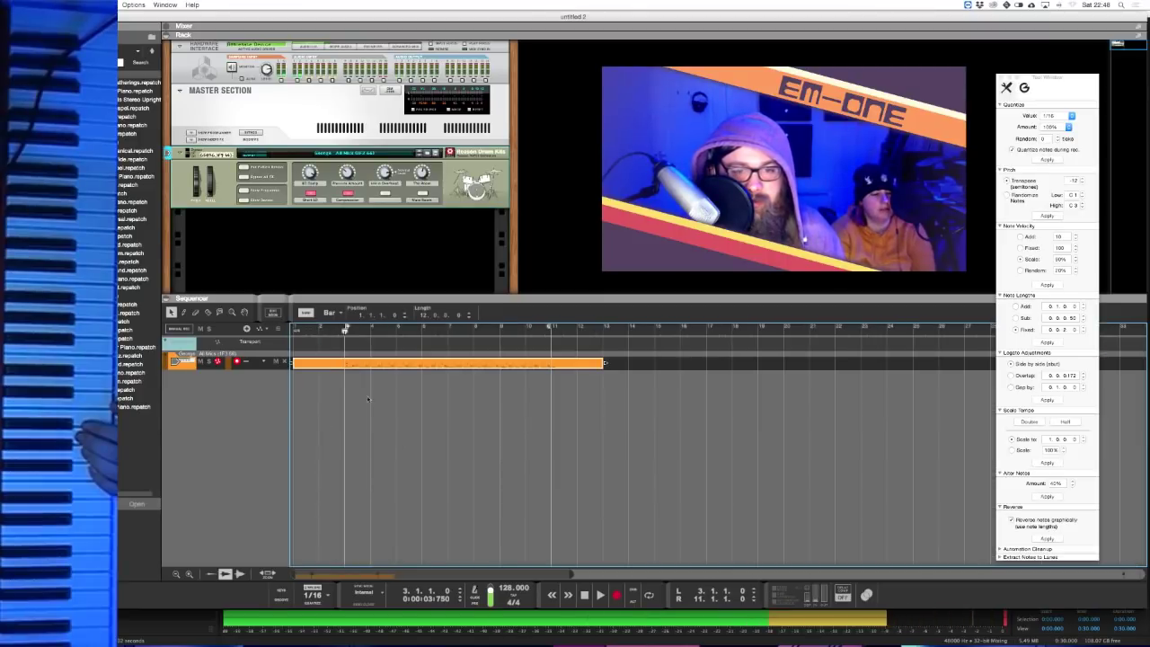
key(Delete)
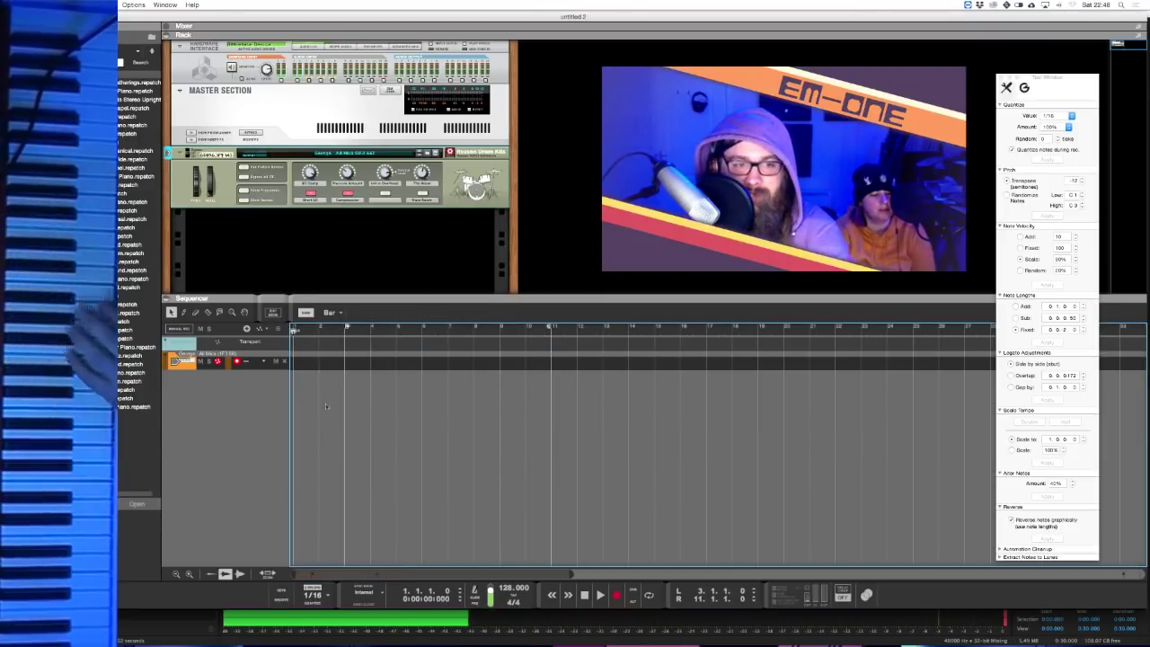
- Record a new drum take of about 11 bars on the drum kit track, starting at bar 1
click(618, 595)
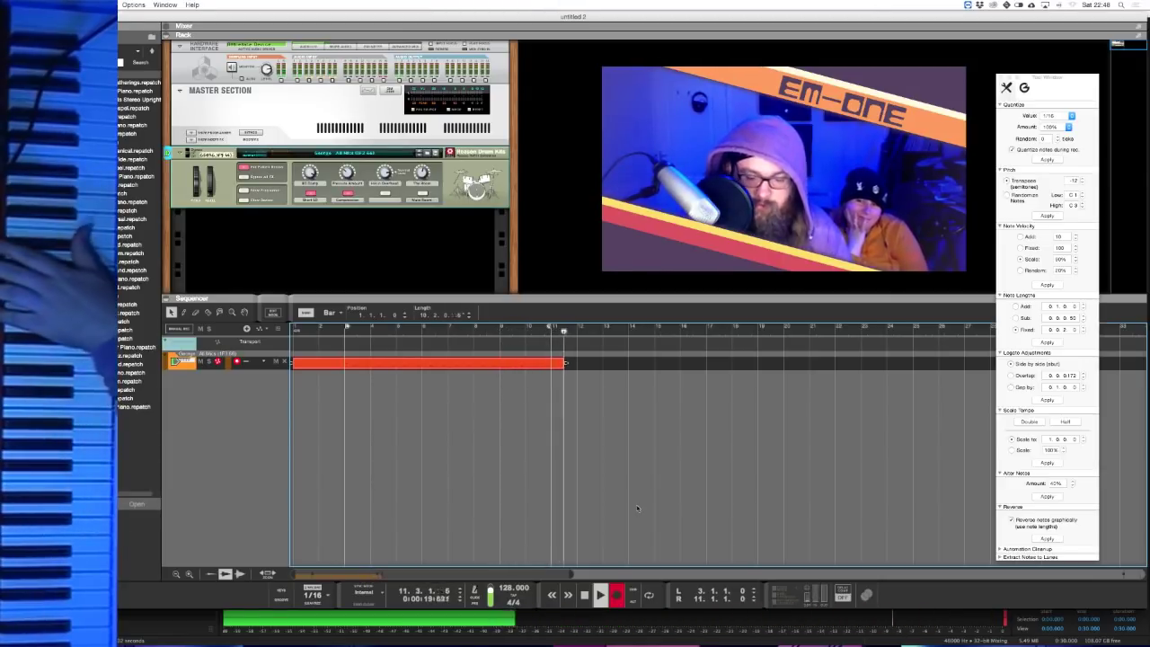
key(space)
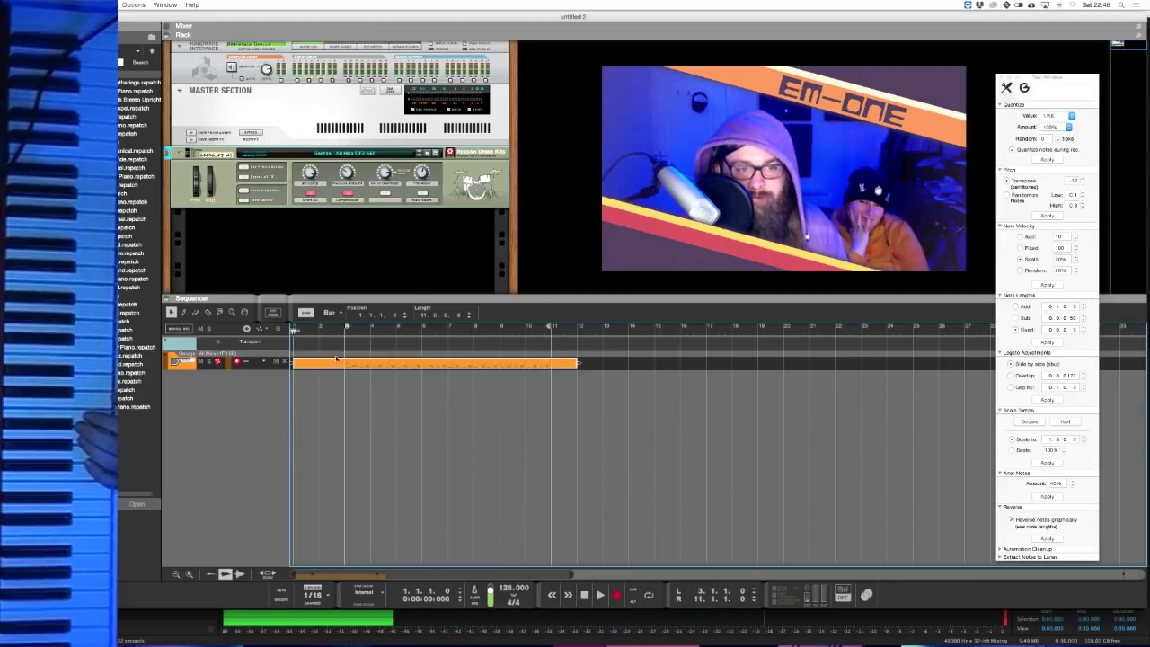
- Examine the timing of the new take's notes from the left locator, and delete the drum clip
key(KP_1)
double_click(363, 364)
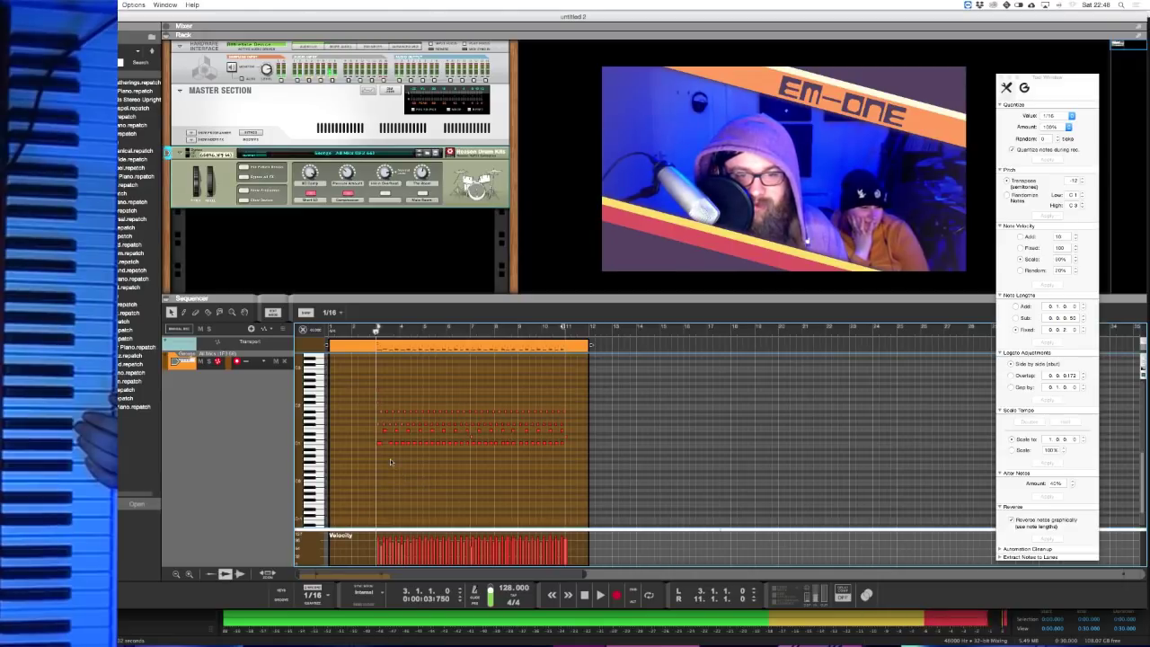
scroll(379, 453, up, 5)
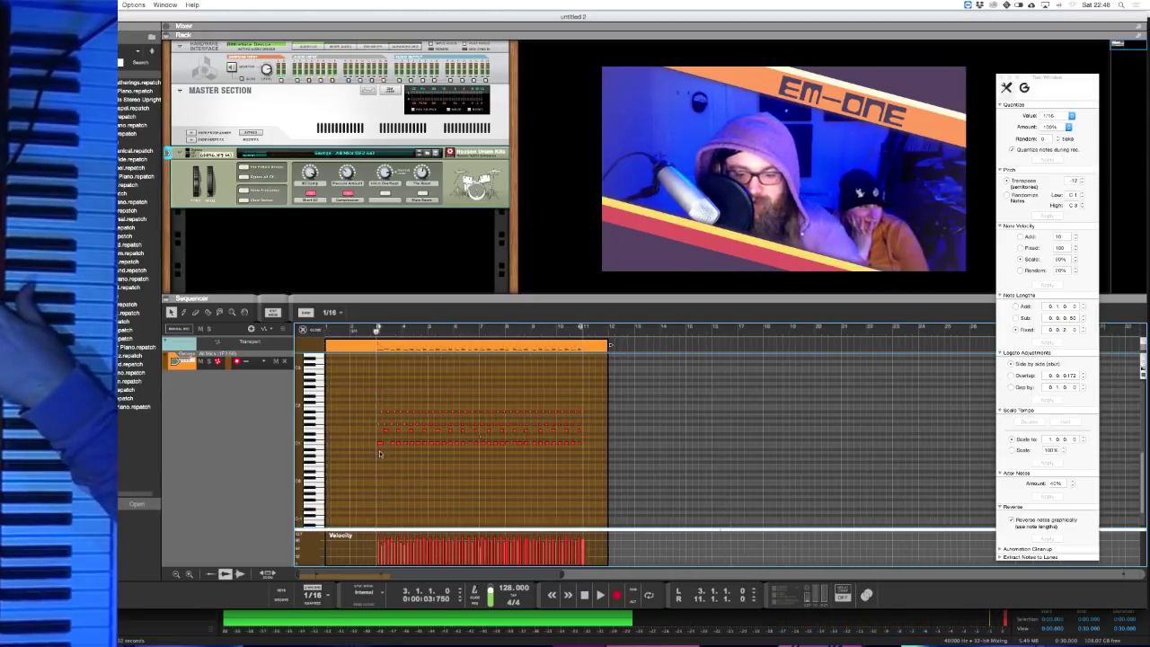
scroll(397, 462, up, 2)
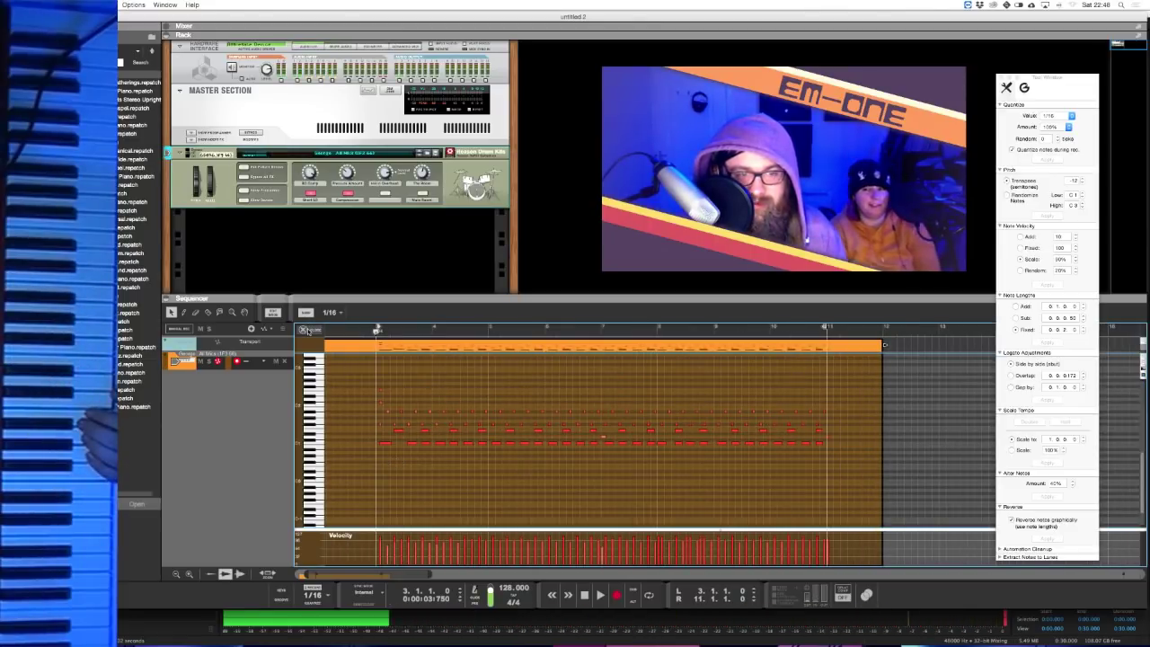
click(305, 312)
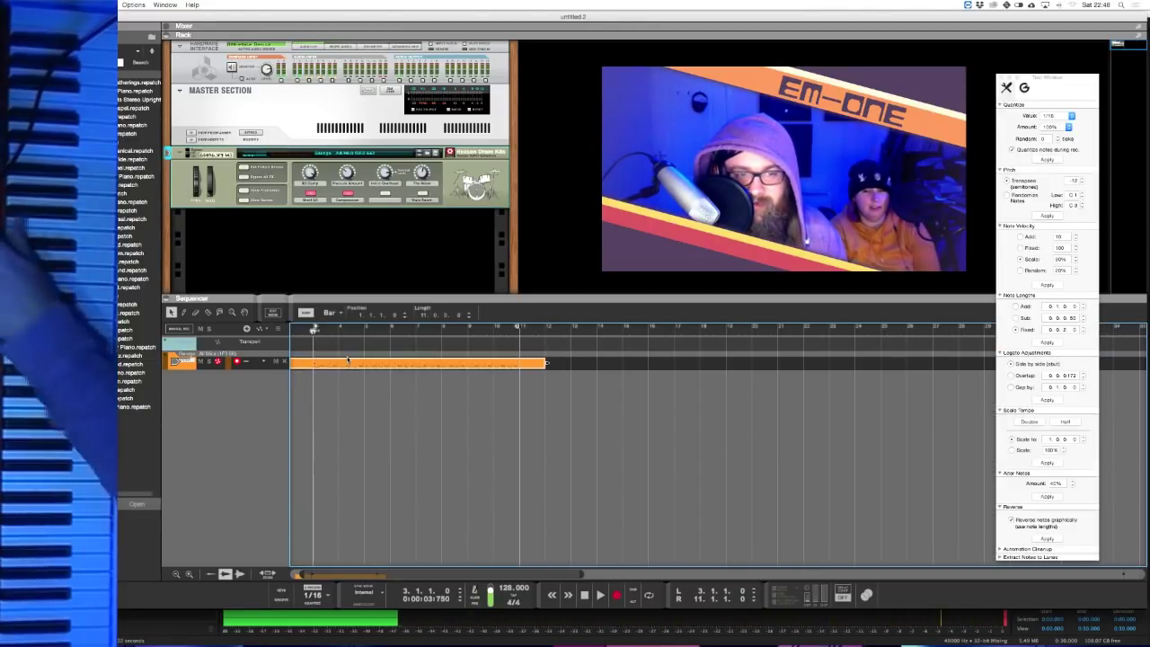
key(Delete)
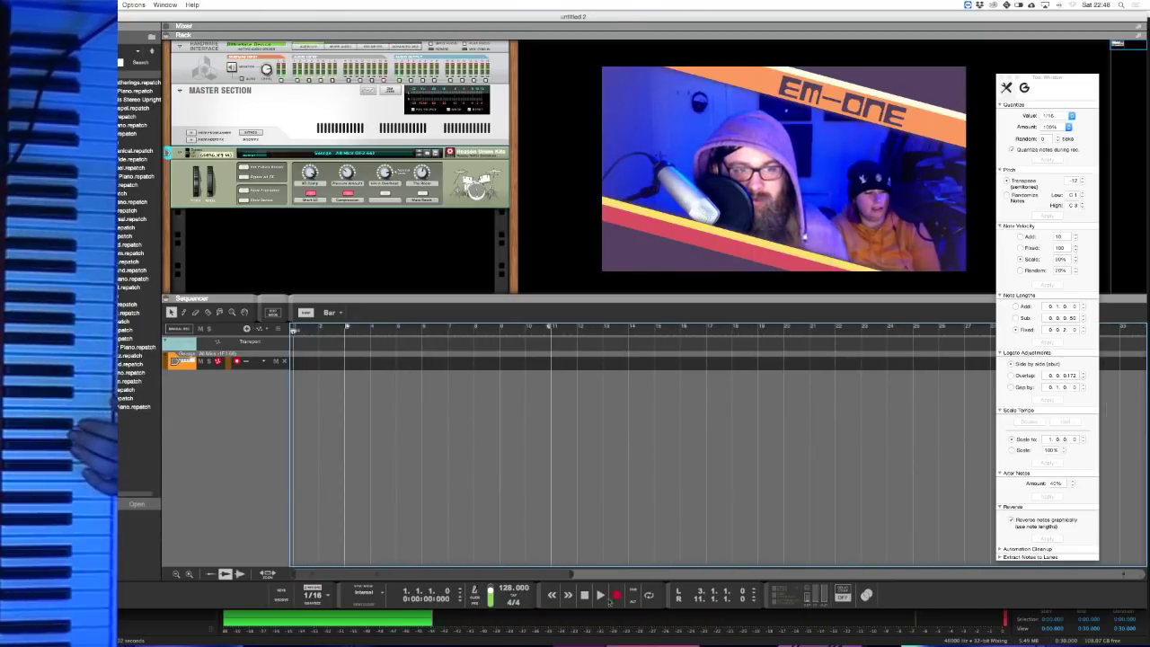
- Record another drum take of about 12 bars on the drum kit track from bar 1, and return to the start
click(618, 595)
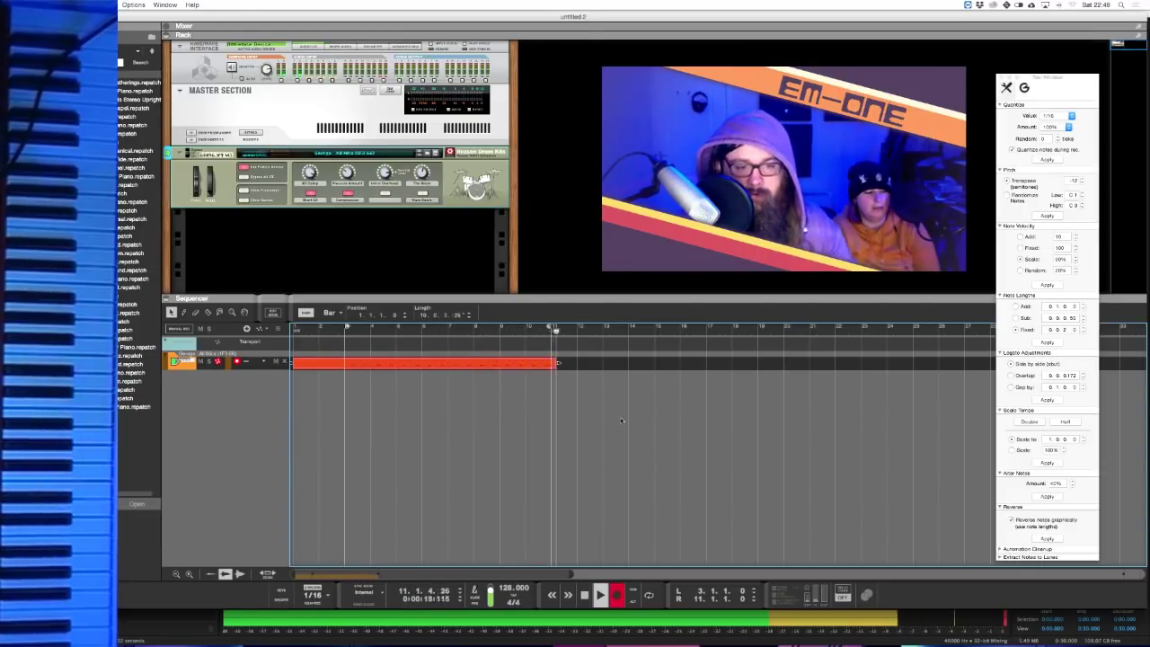
double_click(584, 595)
- Check the notes of the recorded drum take and trim its clip to span bar 3 to bar 11
double_click(403, 362)
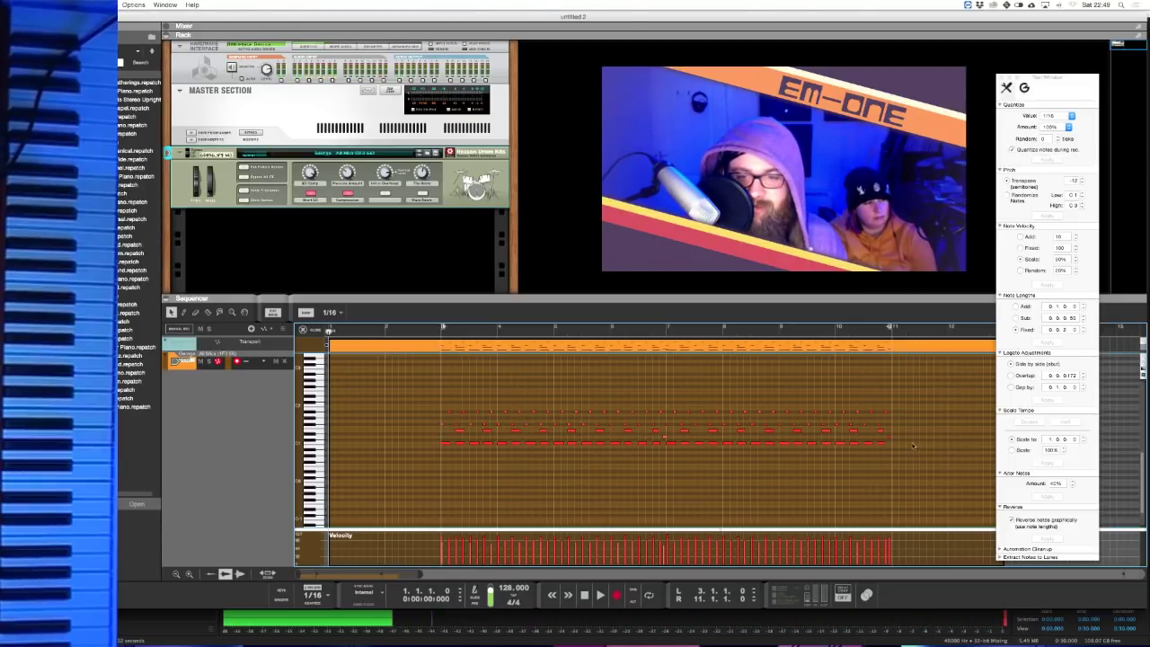
click(303, 330)
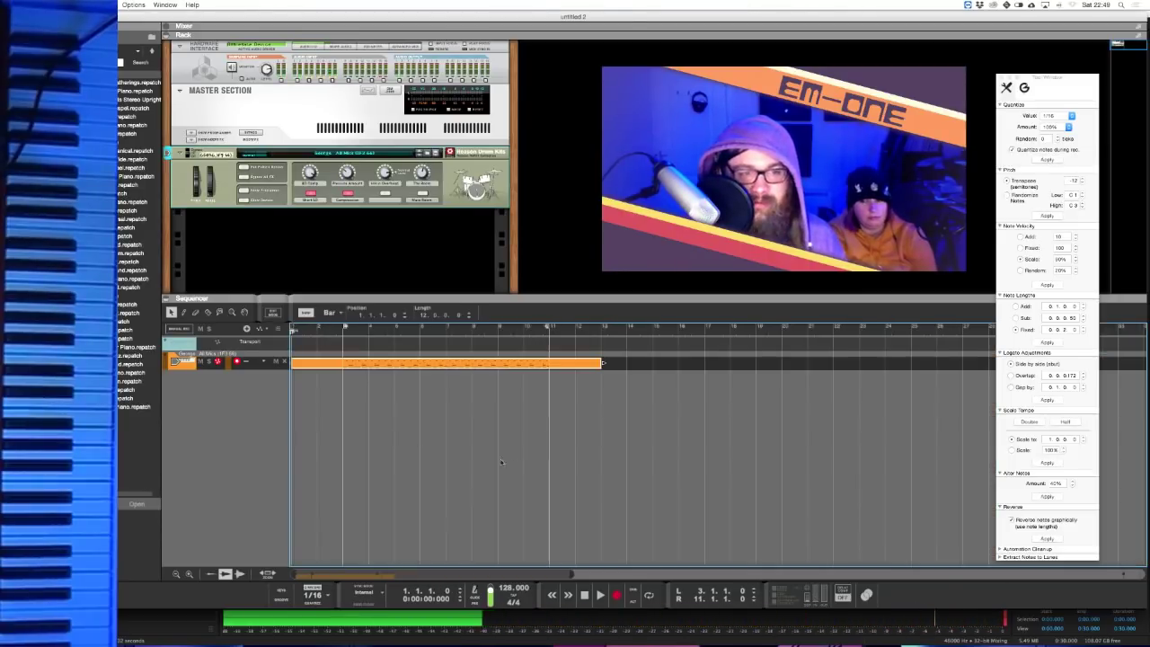
drag(599, 363, 548, 363)
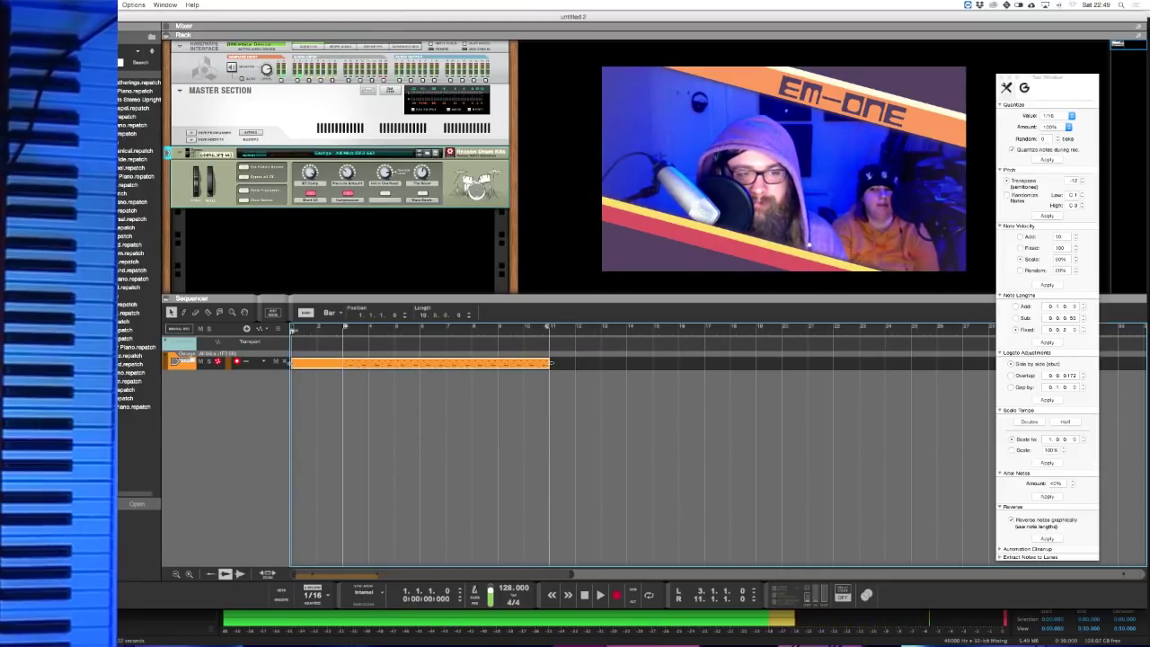
- Add an NN-XT Advanced Sampler instrument to the empty rack space below the drum kit
right_click(311, 257)
mouse_move(359, 323)
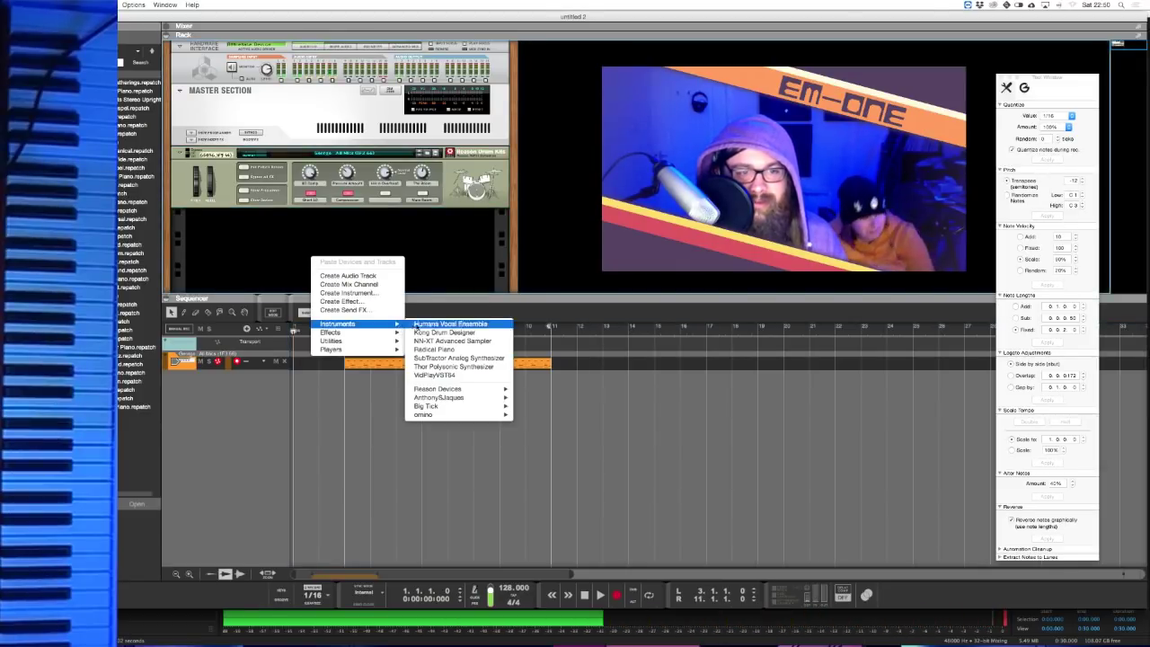
mouse_move(500, 388)
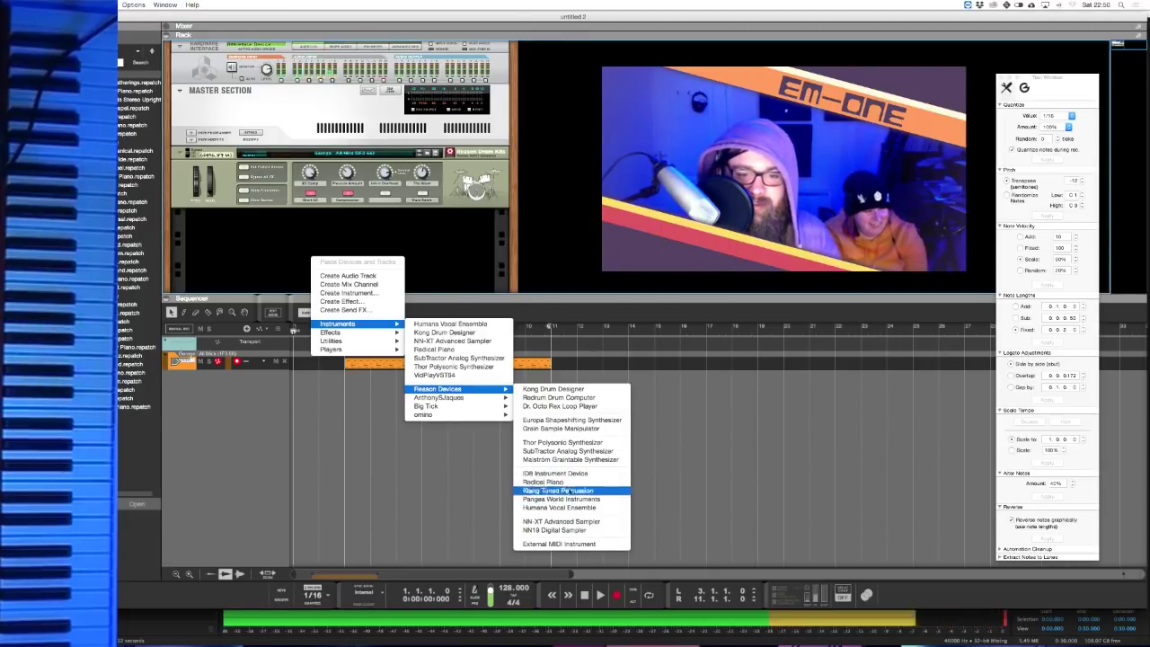
click(564, 521)
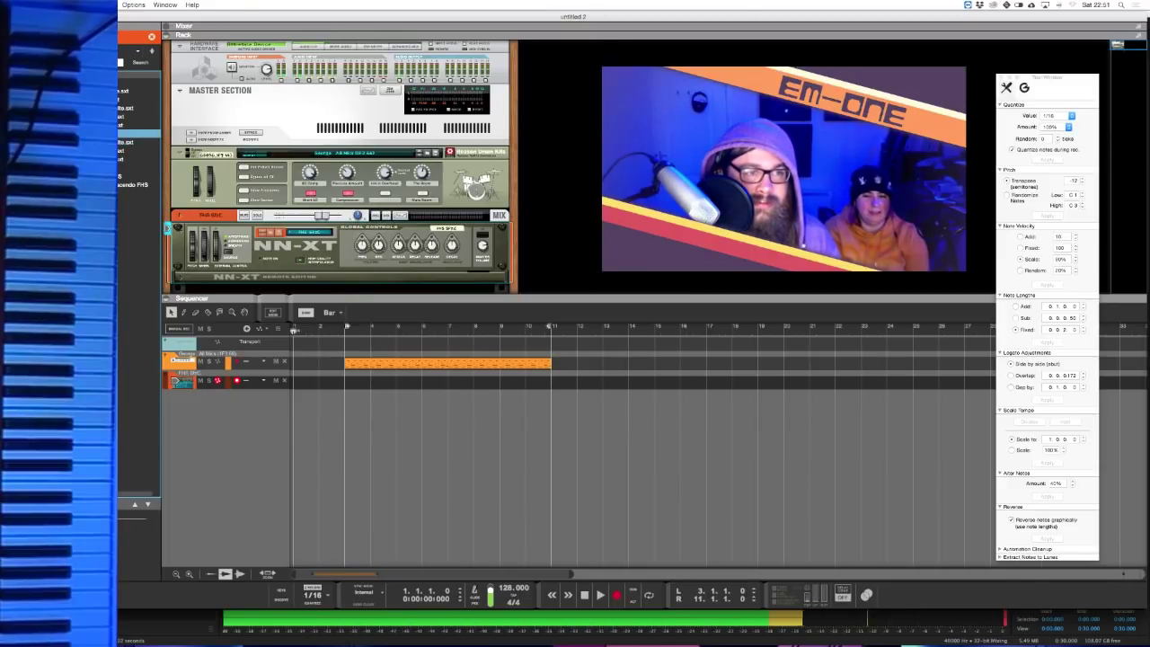
- Record a performance of about 11 bars on the NN-XT track, starting at bar 1
click(301, 331)
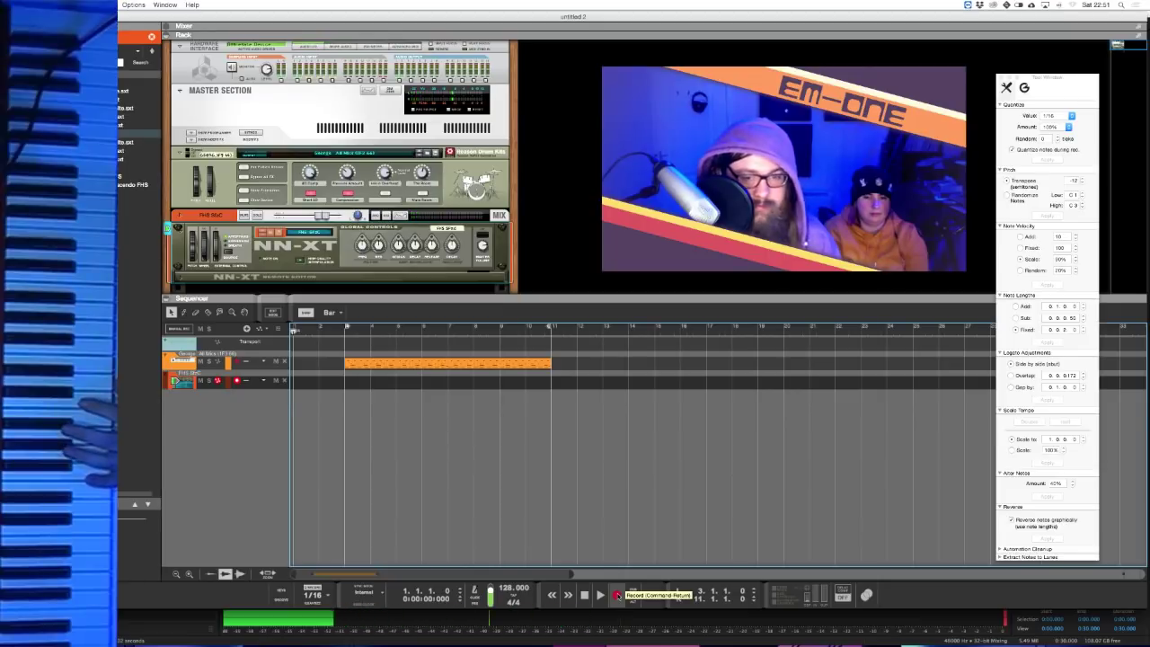
click(616, 595)
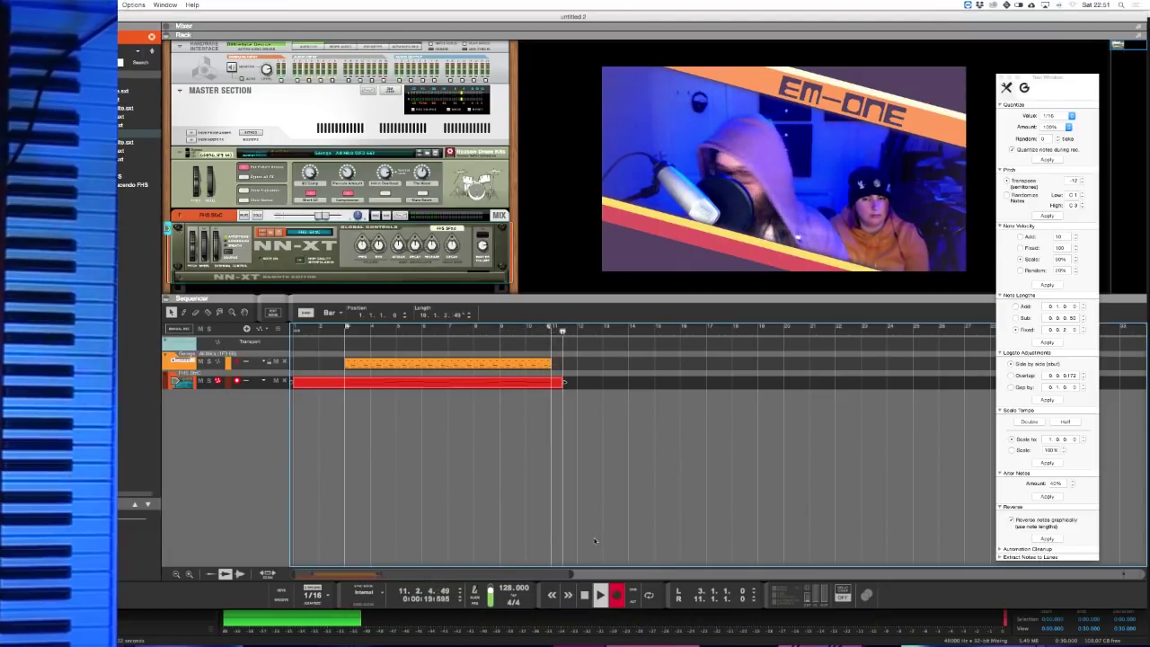
key(space)
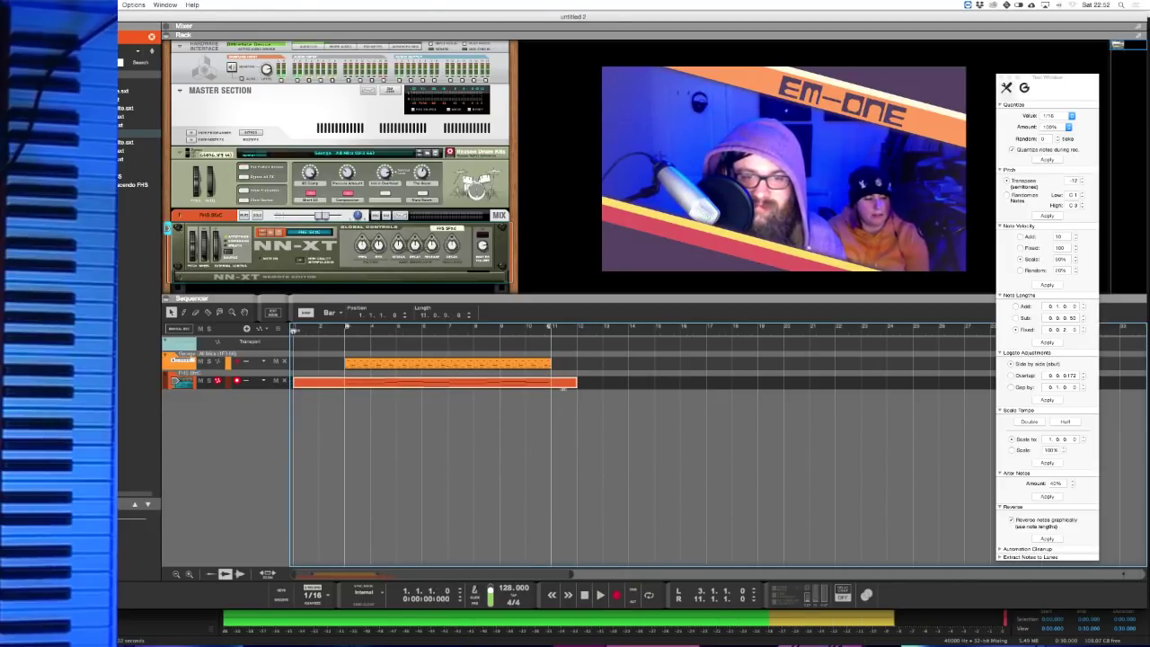
- Quantize the recorded NN-XT clip to 1/4, and set the quantize value to 1/8
click(1047, 117)
click(1047, 95)
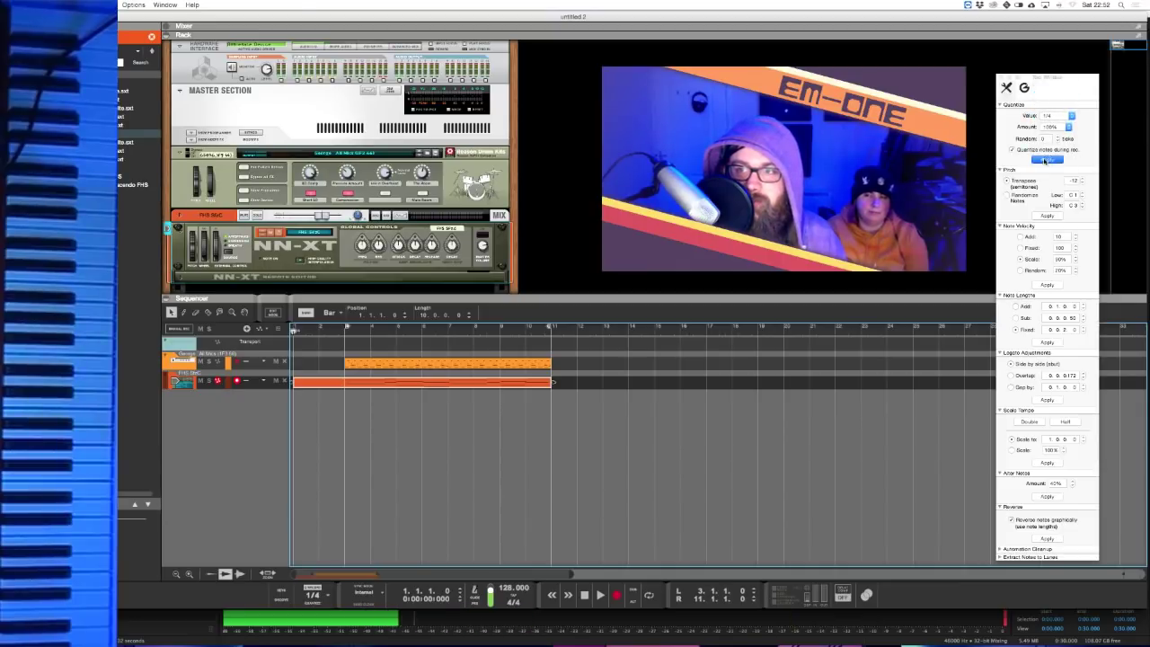
click(1047, 116)
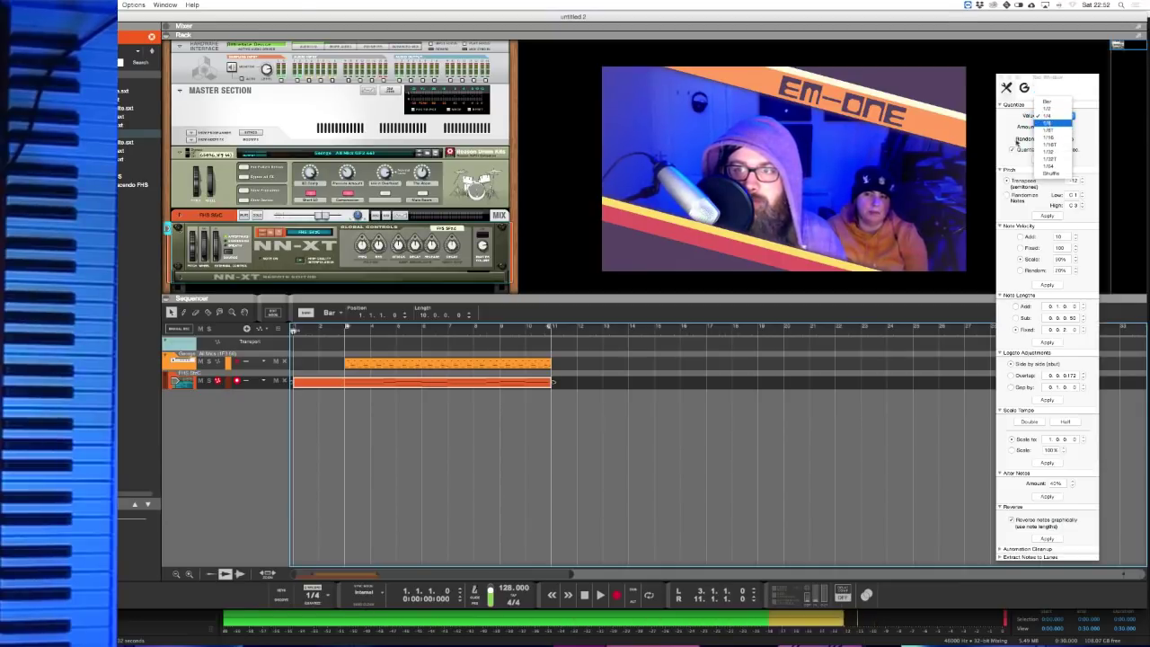
click(1048, 131)
- Trim the start of the NN-XT clip to bar 3
click(317, 402)
click(329, 387)
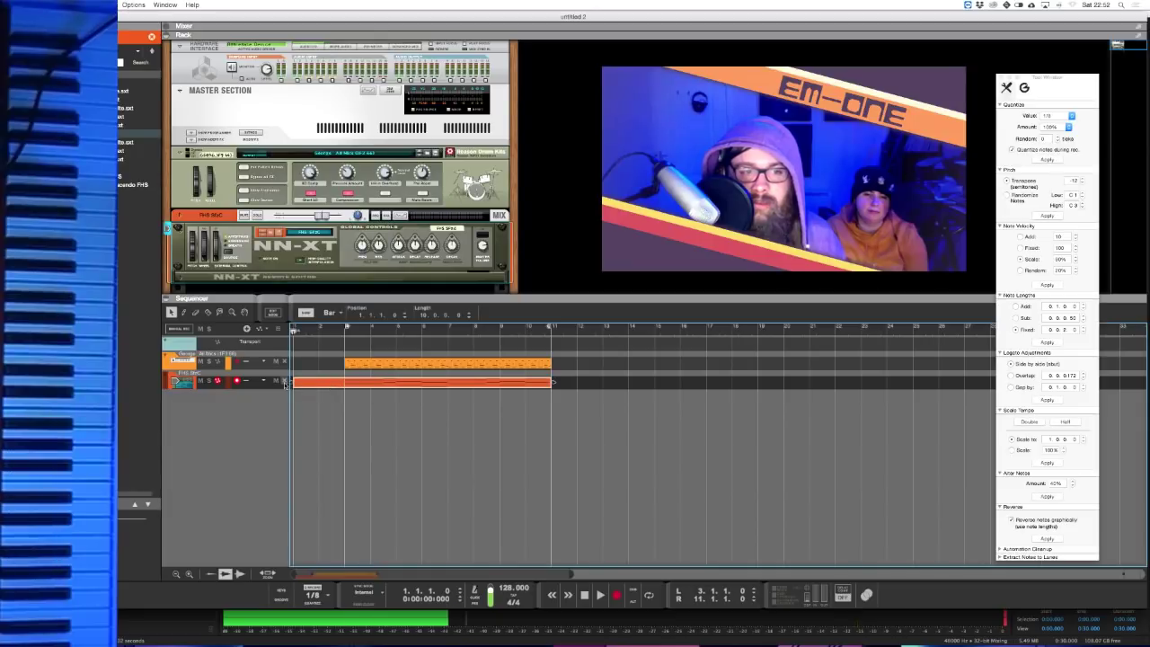
drag(294, 385, 345, 384)
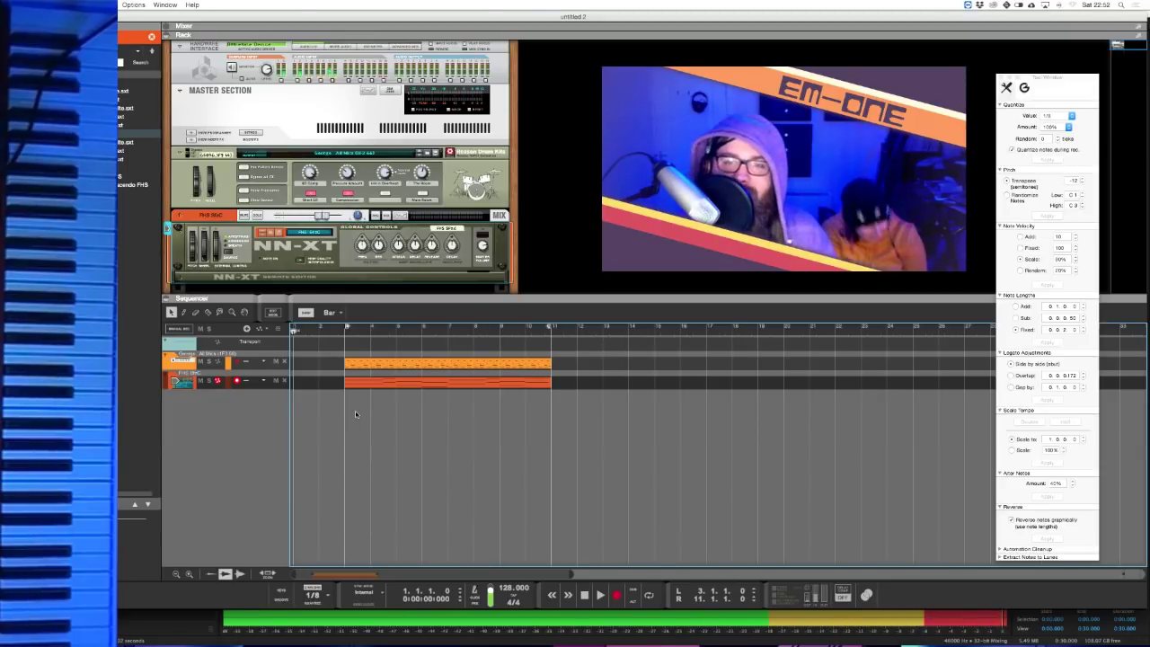
- Add an RV7000 MkII Reverb effect to the NN-XT sampler
scroll(373, 229, down, 3)
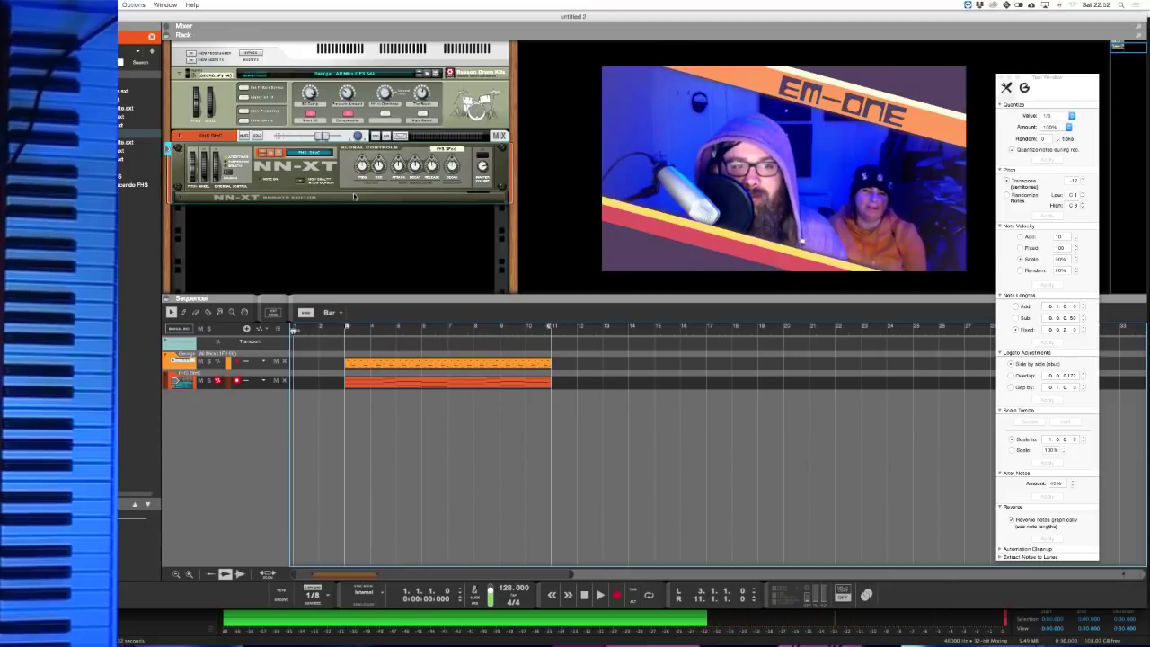
right_click(372, 196)
mouse_move(482, 294)
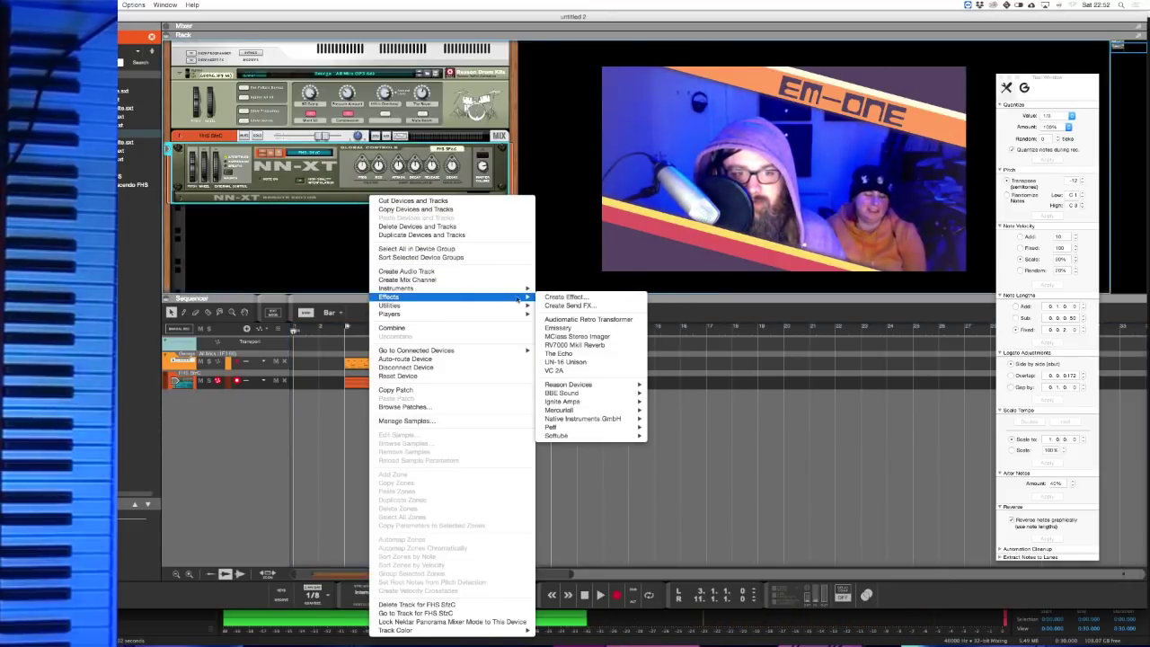
click(593, 345)
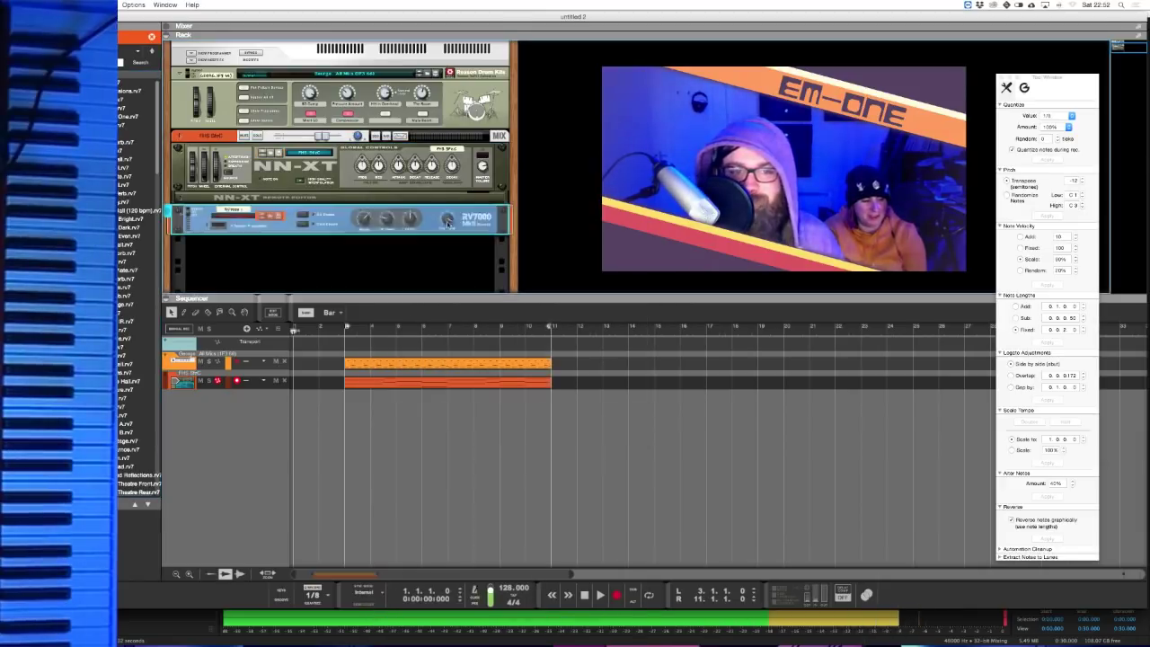
- Add a Thor Polysonic Synthesizer on a new track in the rack space below the reverb
right_click(431, 268)
mouse_move(499, 334)
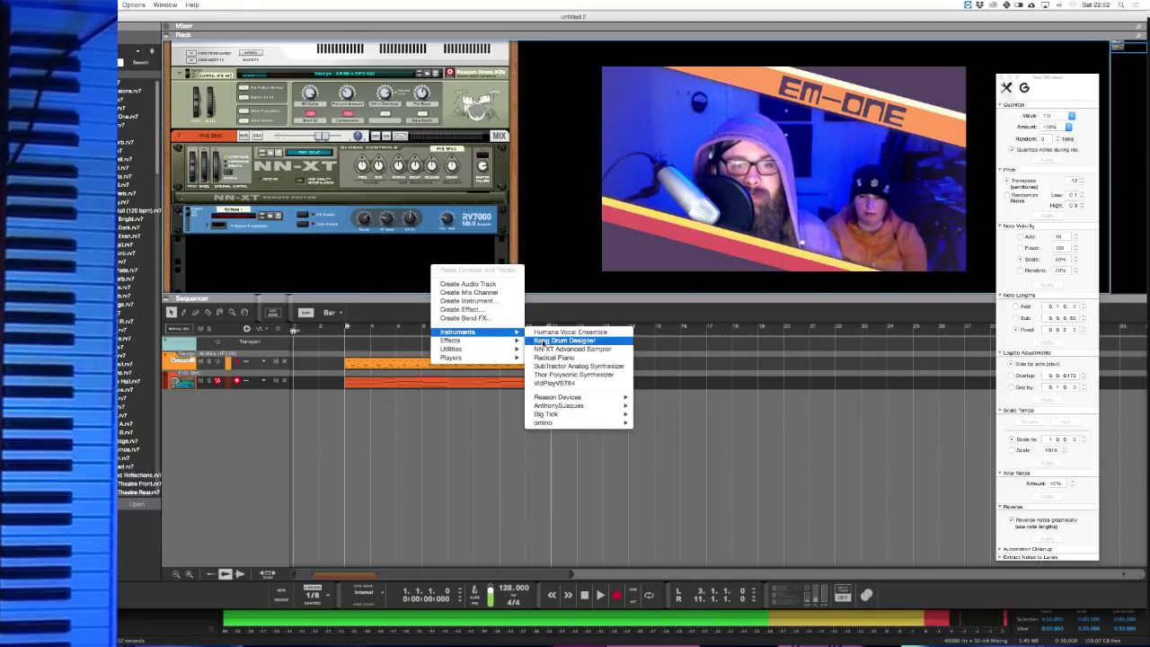
mouse_move(572, 397)
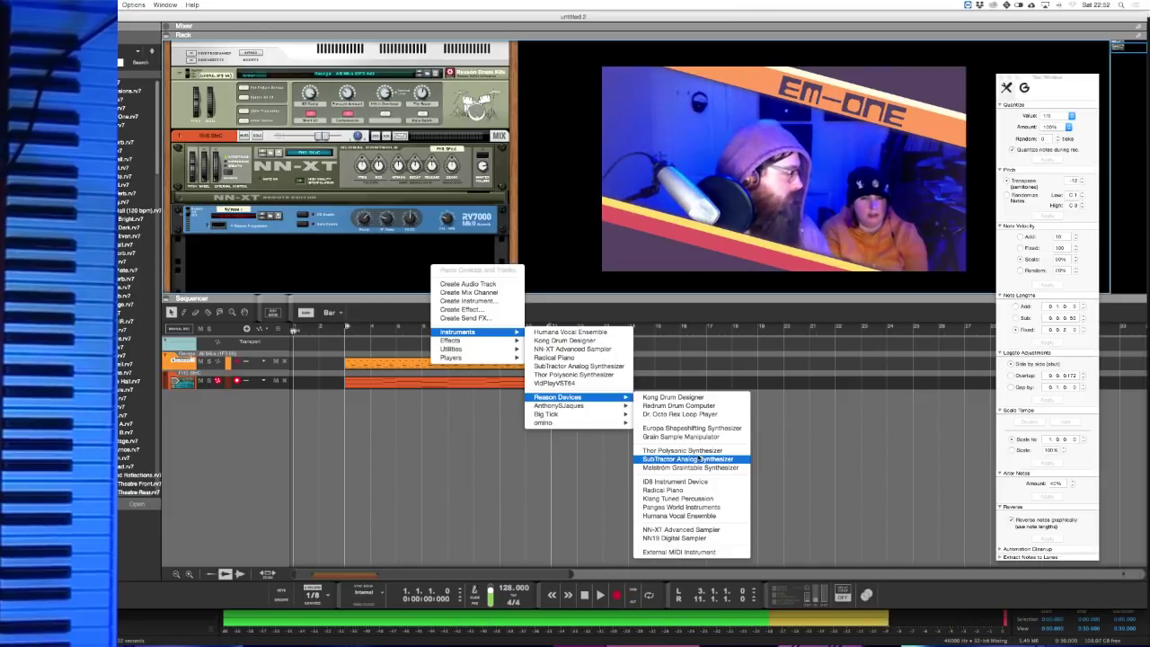
click(699, 459)
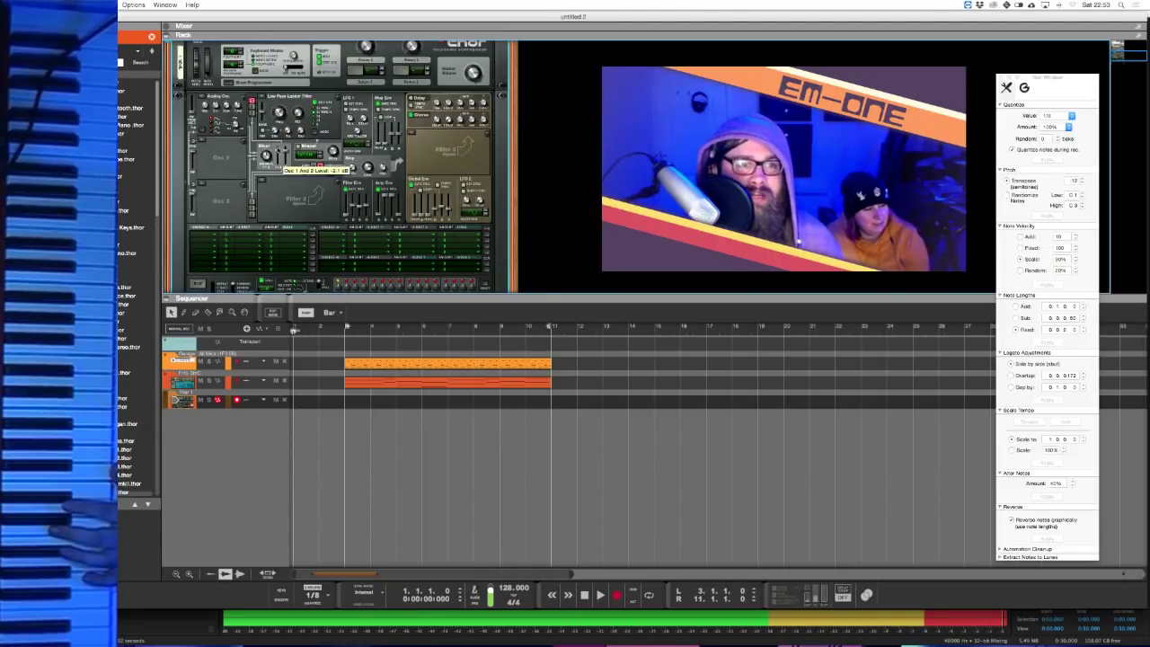
- Set Thor's second oscillator to Multi Oscillator and adjust the LFO 1 controls
click(203, 141)
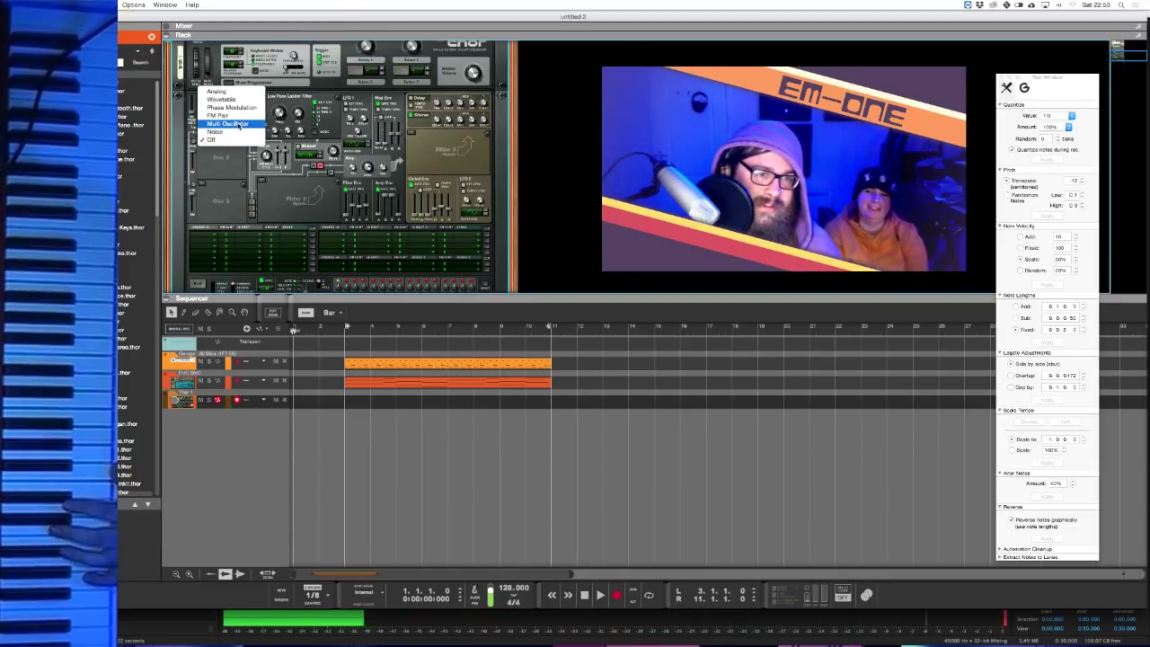
click(235, 124)
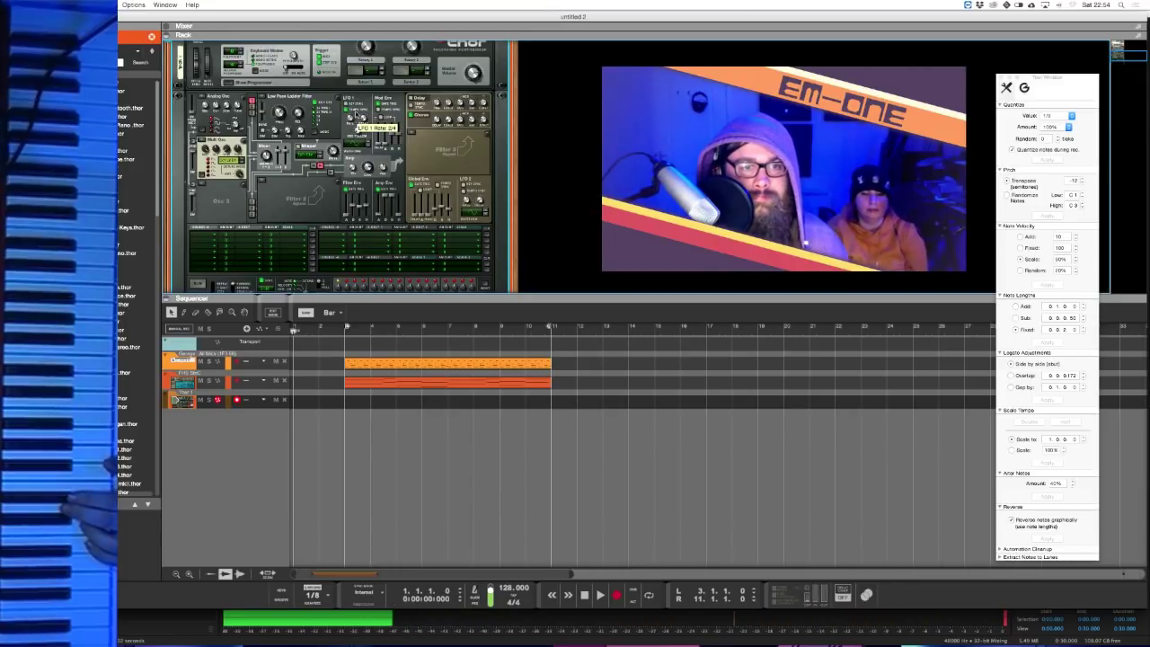
drag(362, 93, 363, 83)
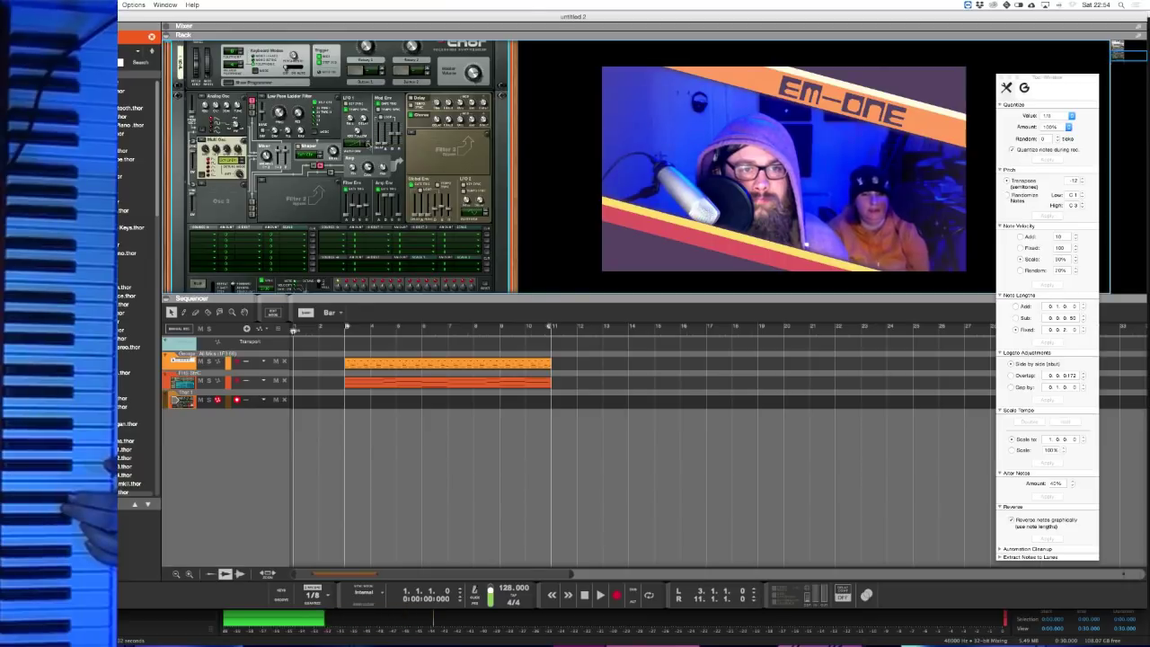
- Route LFO 1 to an Amp parameter in the first row of Thor's modulation matrix
click(194, 243)
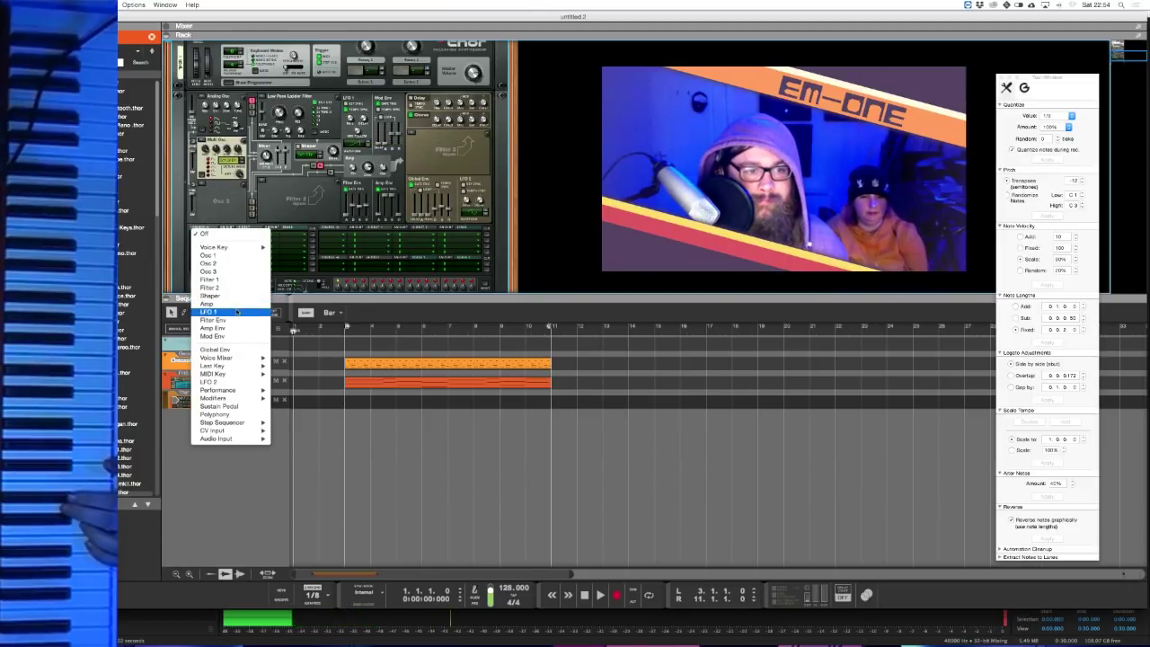
click(237, 311)
click(255, 236)
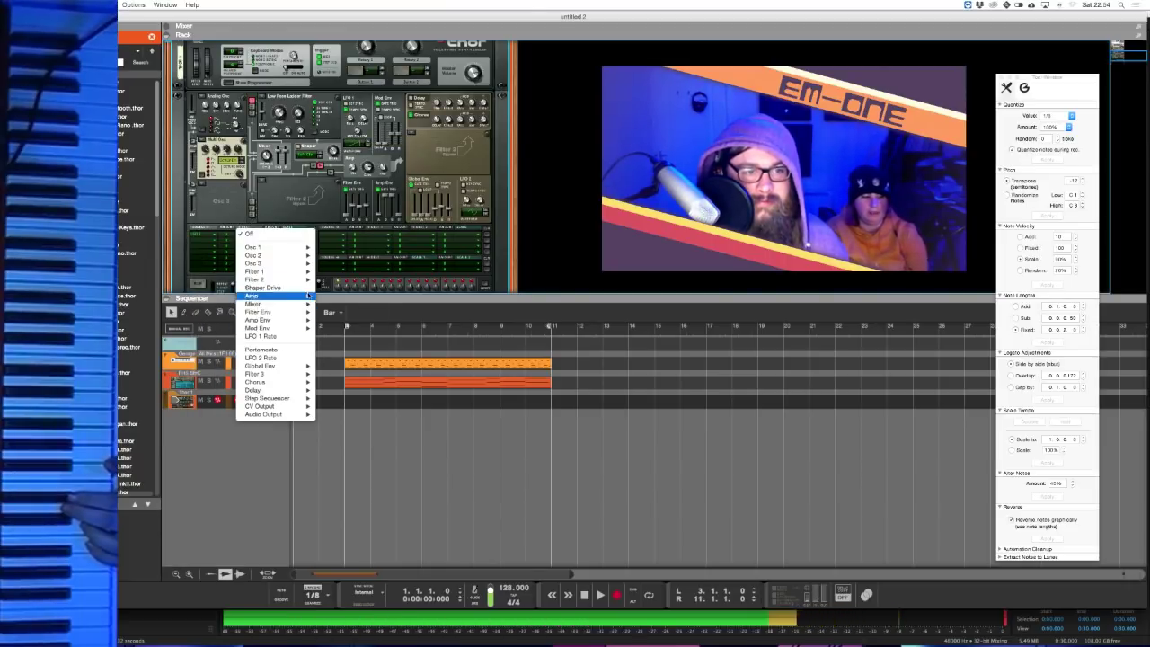
mouse_move(288, 296)
click(329, 297)
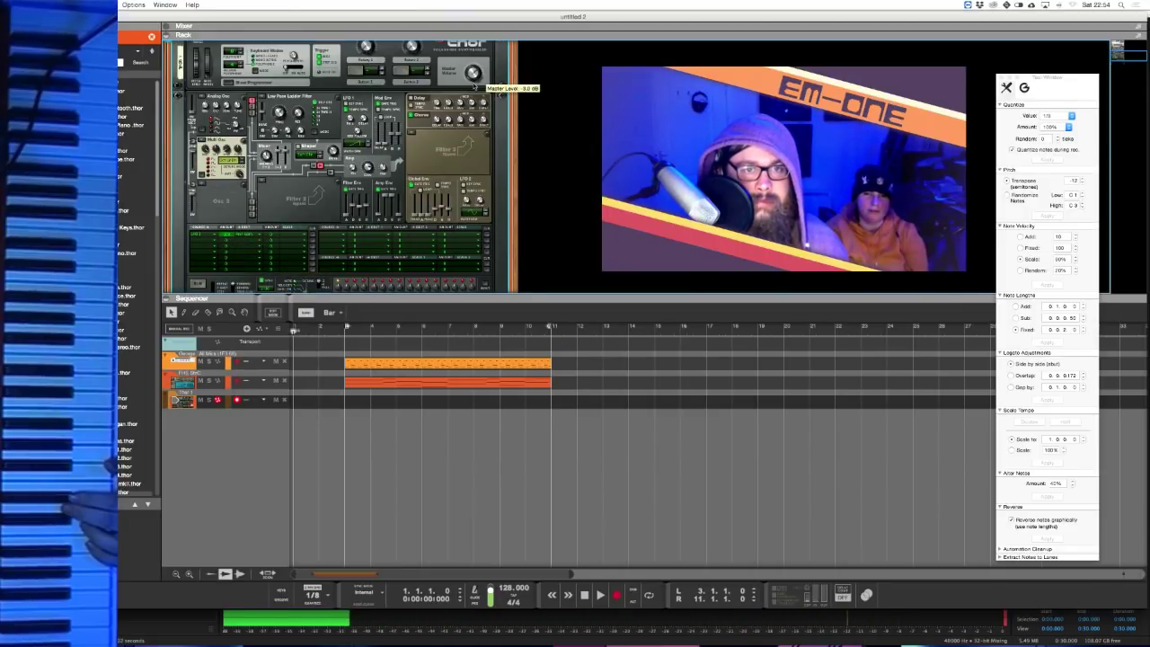
- Record a part on the Thor track from bar 2 past bar 11
key(space)
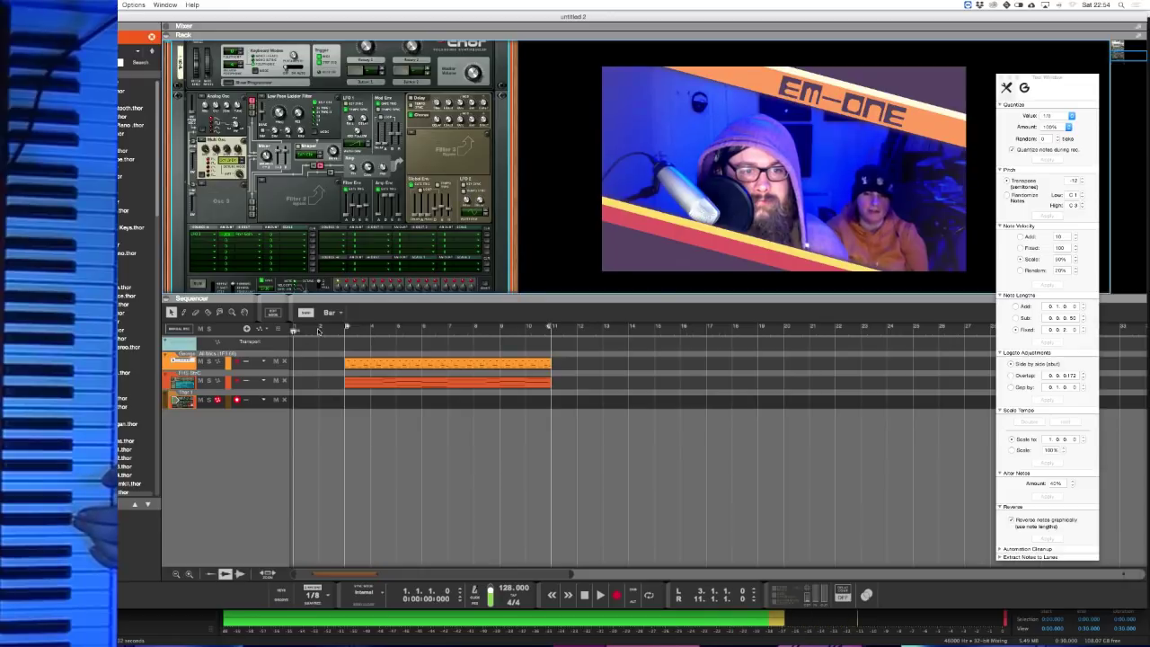
click(616, 595)
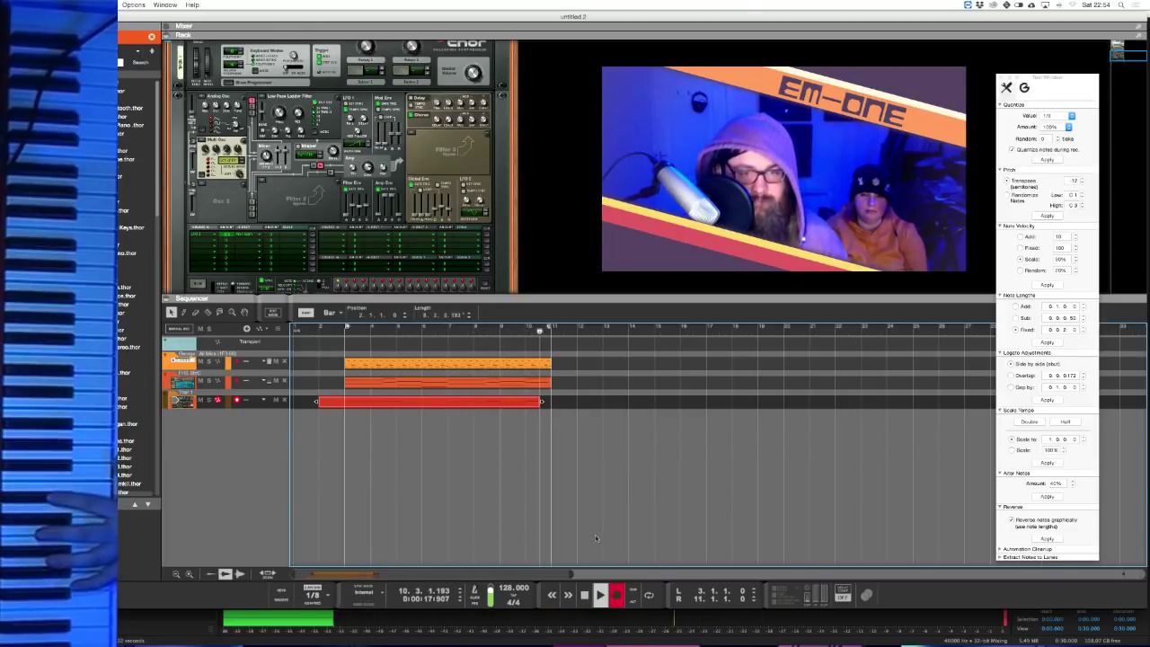
key(space)
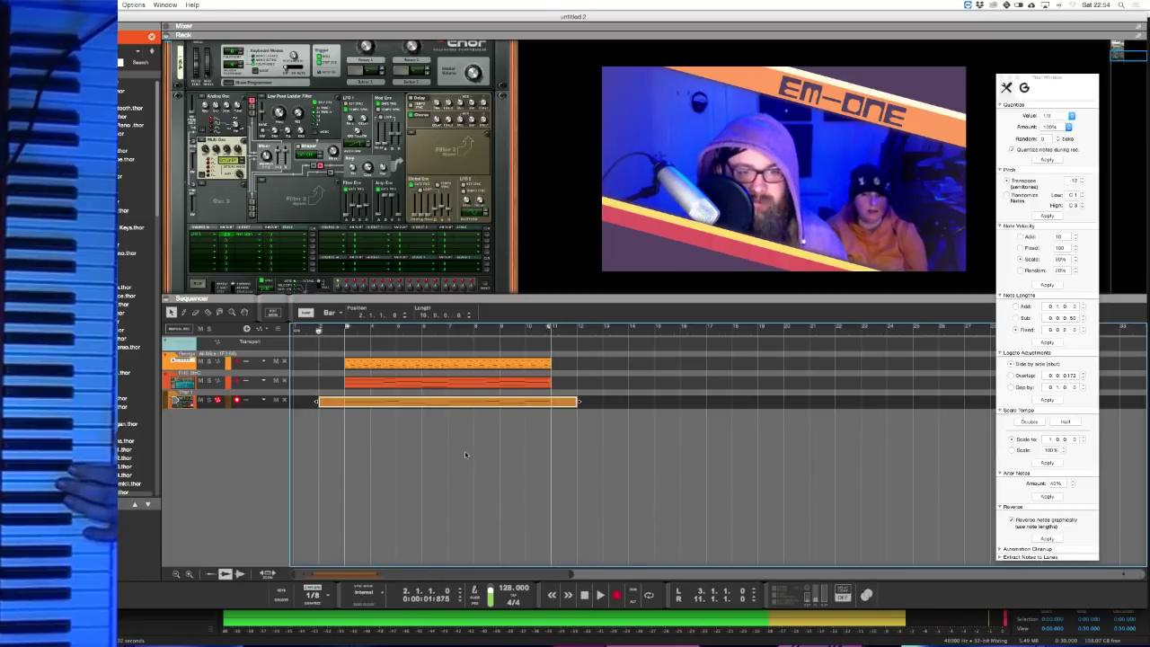
- Quantize the recorded Thor clip to 1/2 notes
click(1050, 115)
click(1049, 101)
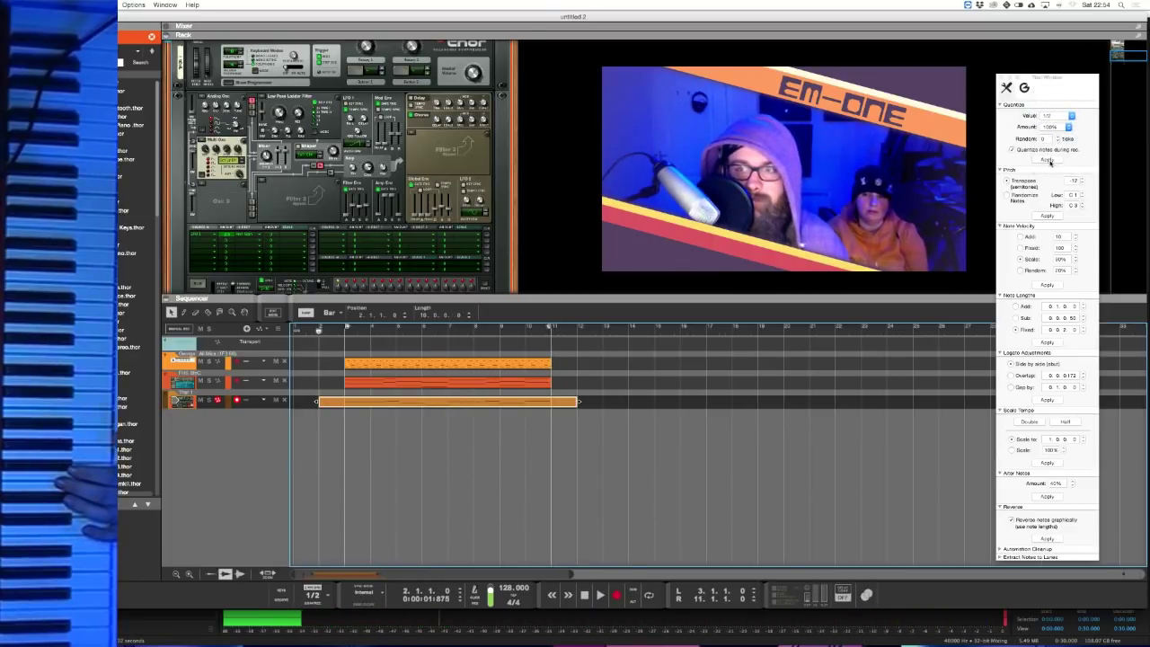
click(1048, 159)
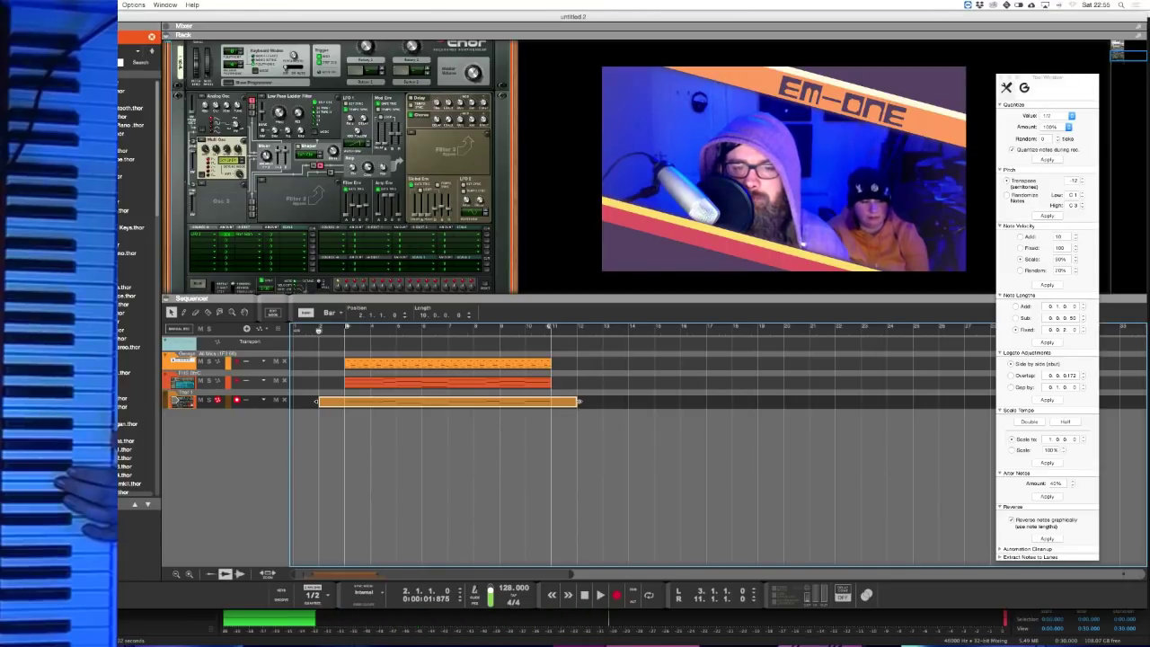
- Trim the Thor clip so it runs from bar 3 to bar 11
click(324, 401)
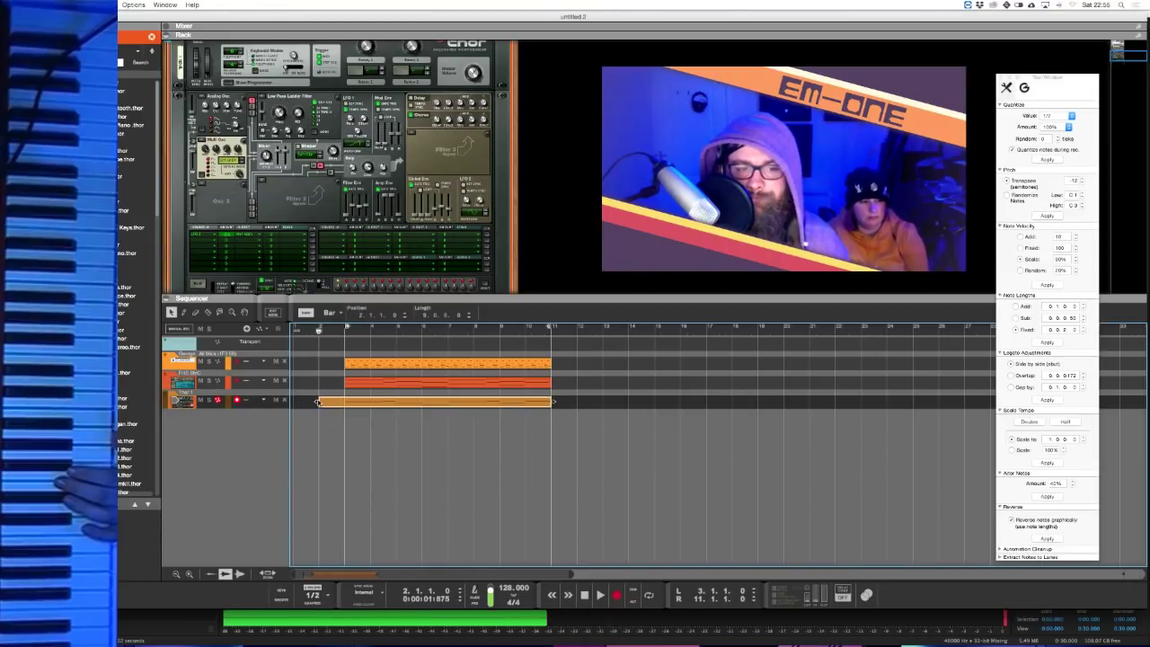
drag(322, 401, 344, 400)
click(375, 444)
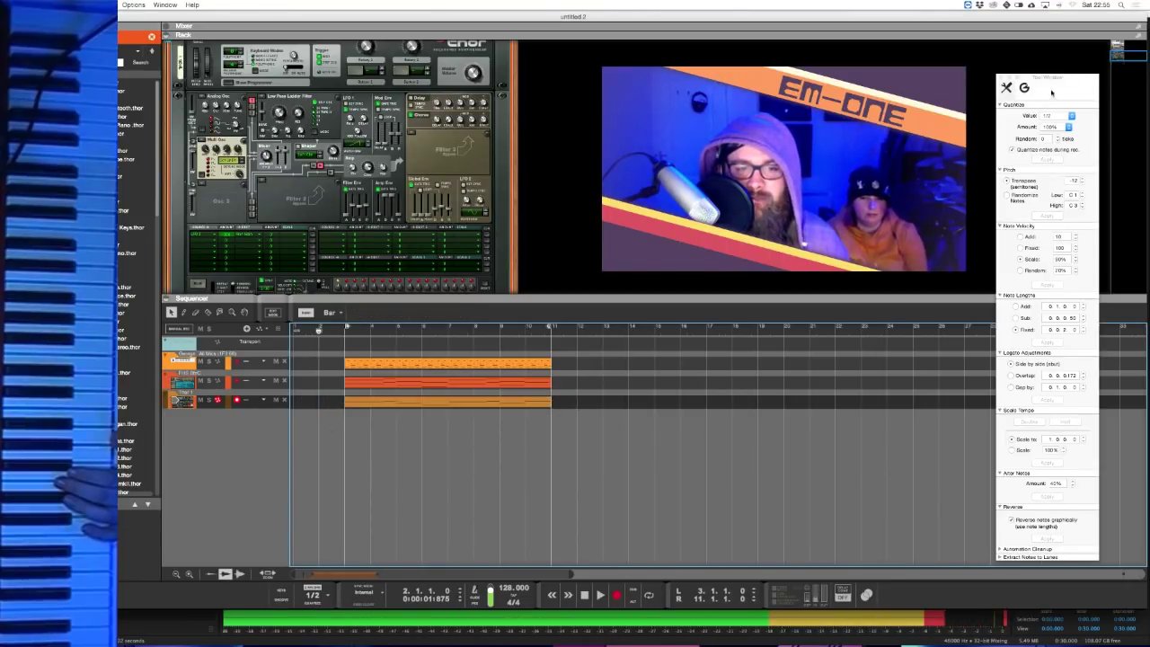
- Set the quantize value to 1/8 and add a Radical Piano on a new track in the rack space below Thor
click(1060, 116)
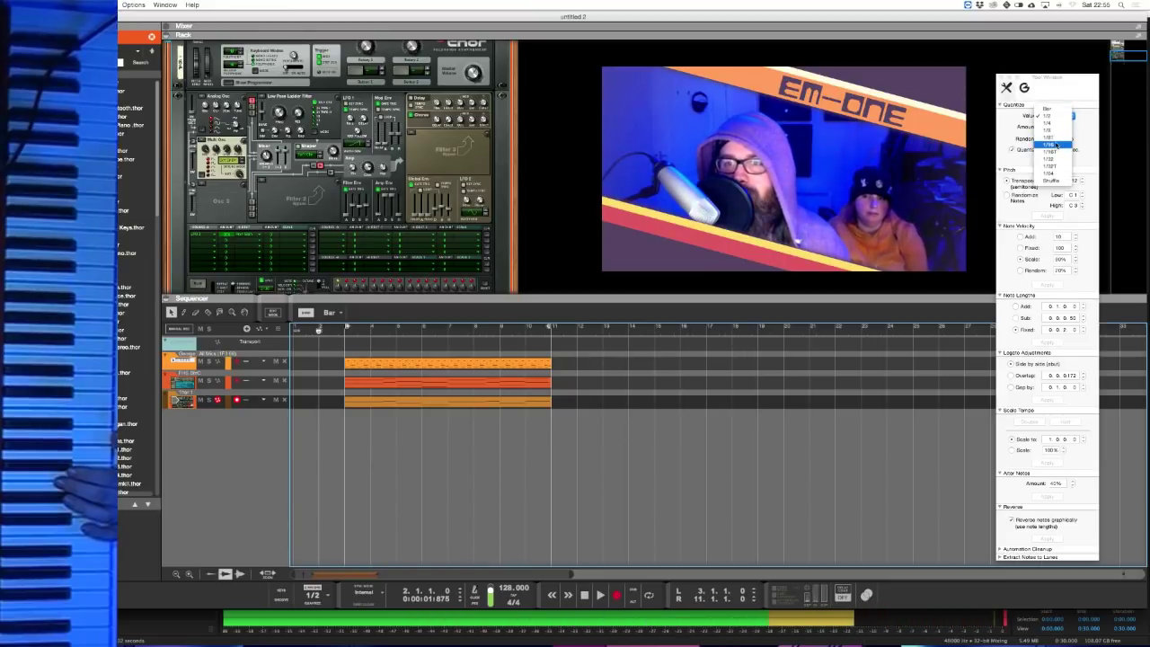
click(1051, 130)
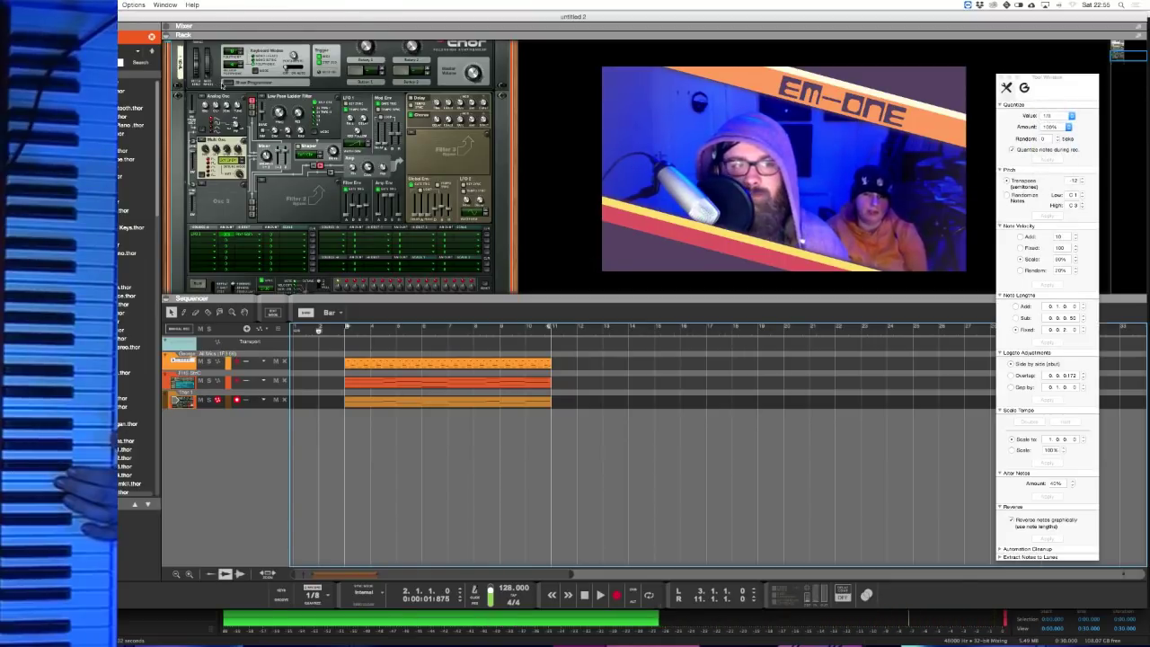
scroll(221, 84, up, 3)
right_click(278, 225)
mouse_move(310, 290)
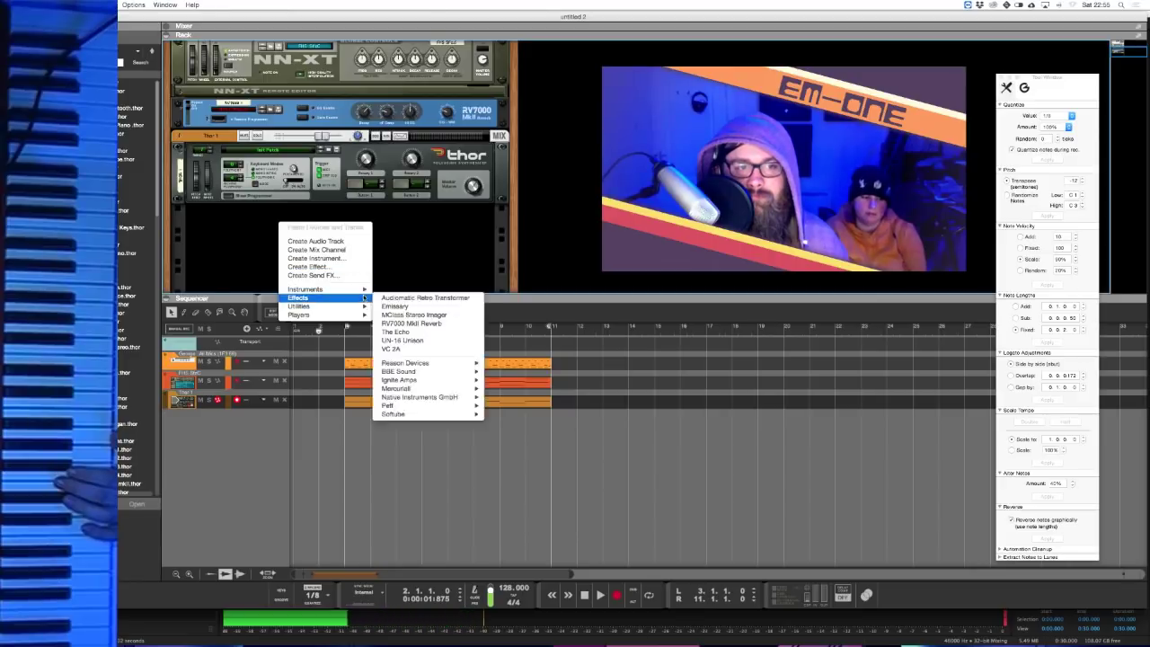
mouse_move(469, 357)
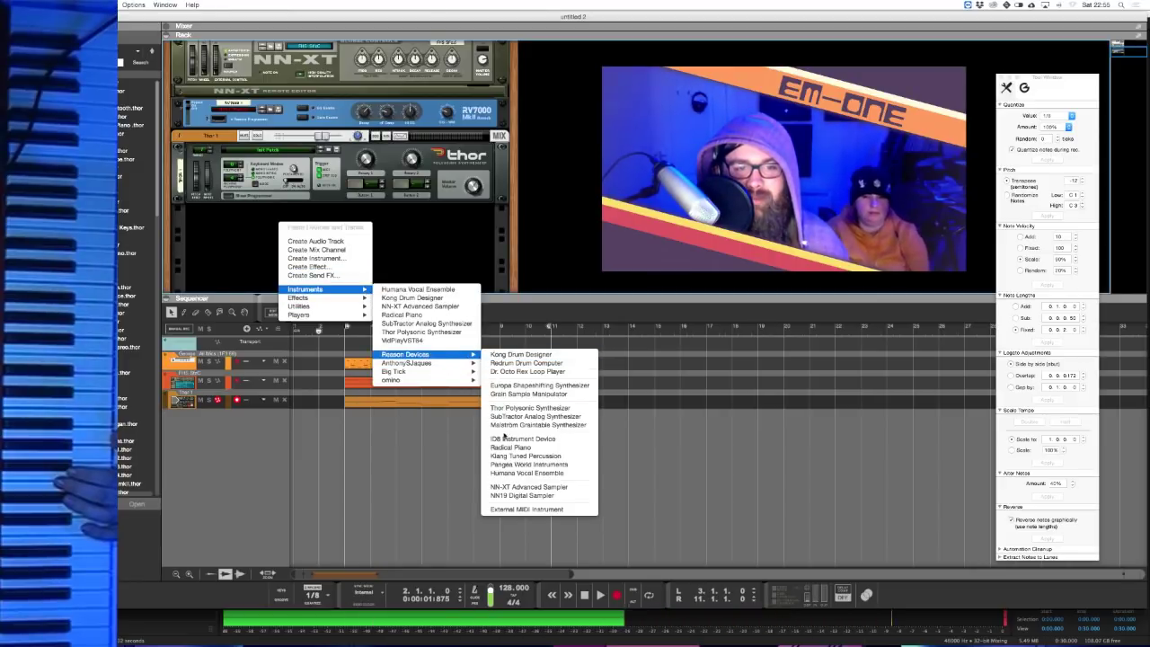
click(510, 446)
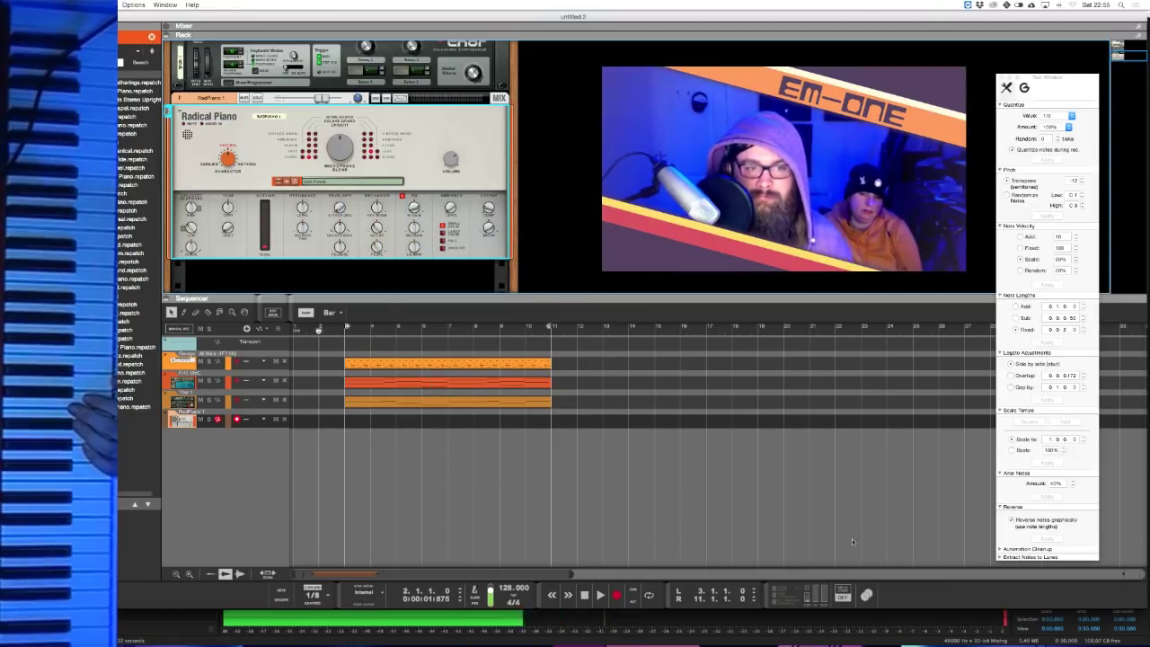
- Return the playhead to the song start and set the quantize value to 1/16
click(584, 595)
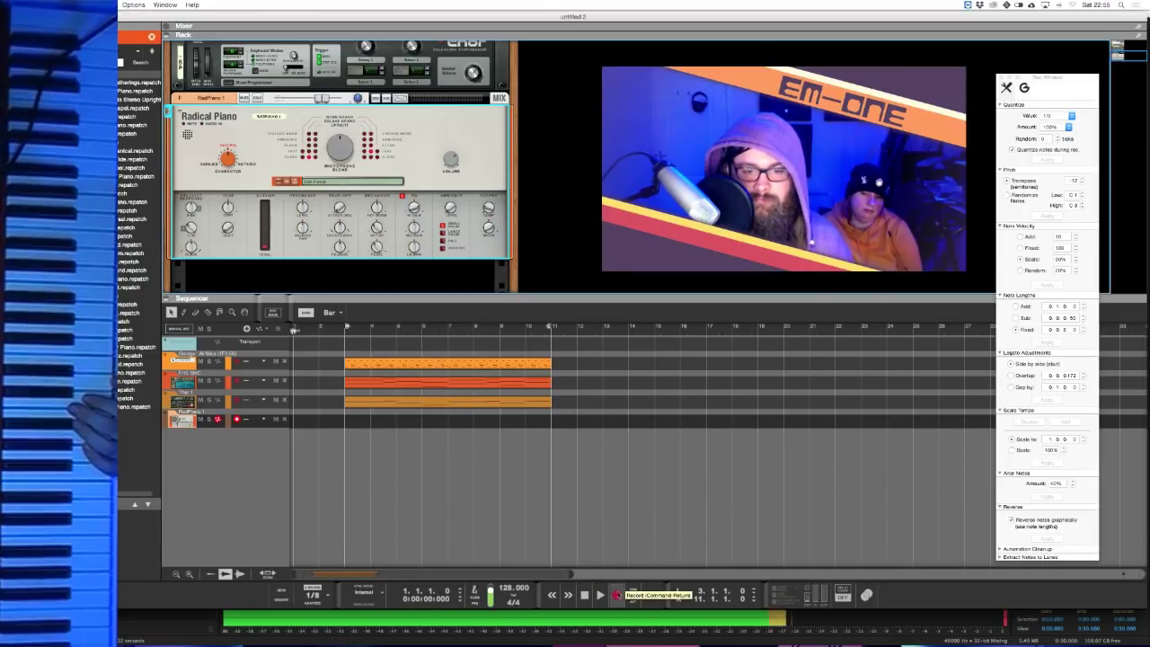
click(1049, 116)
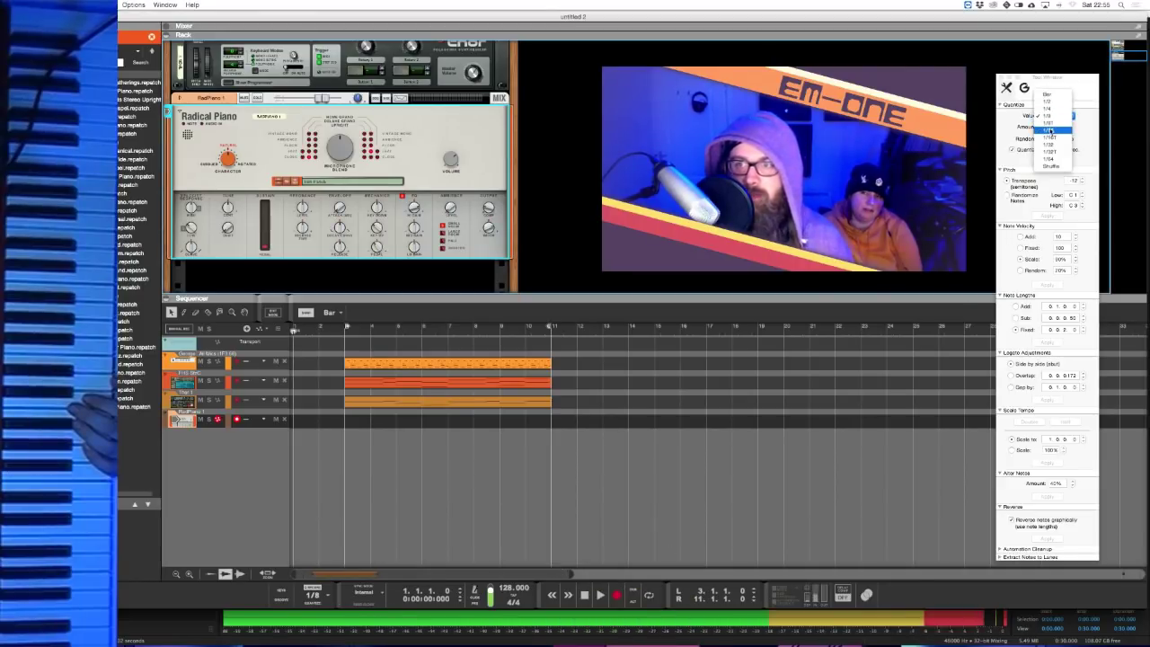
click(1049, 130)
click(587, 487)
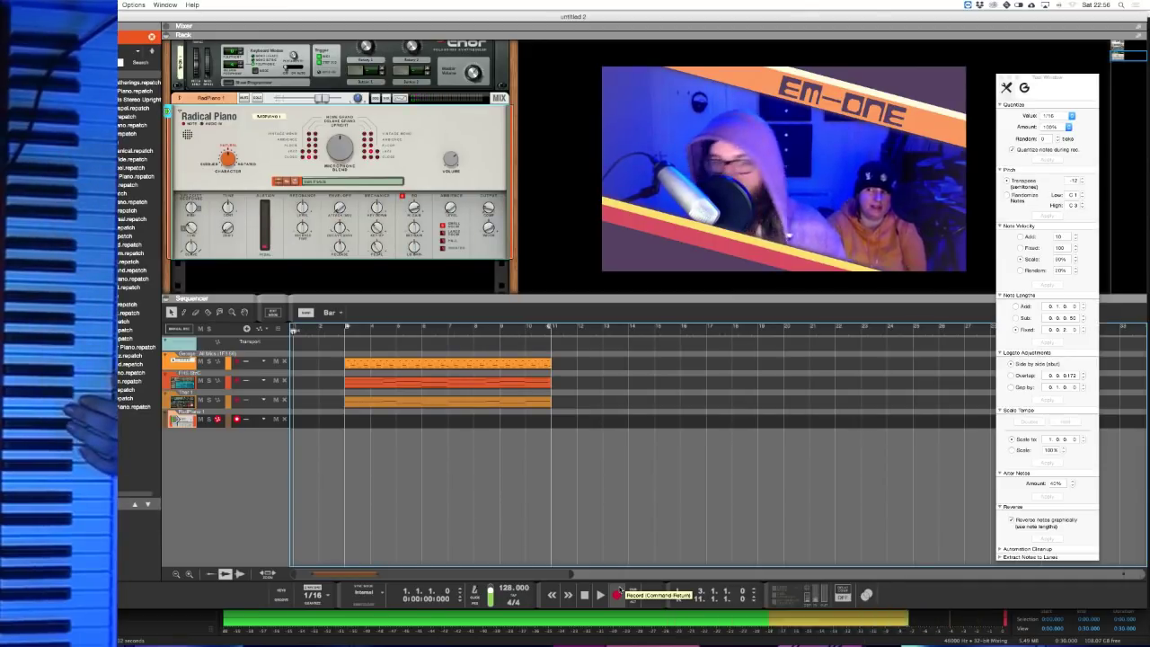
click(617, 595)
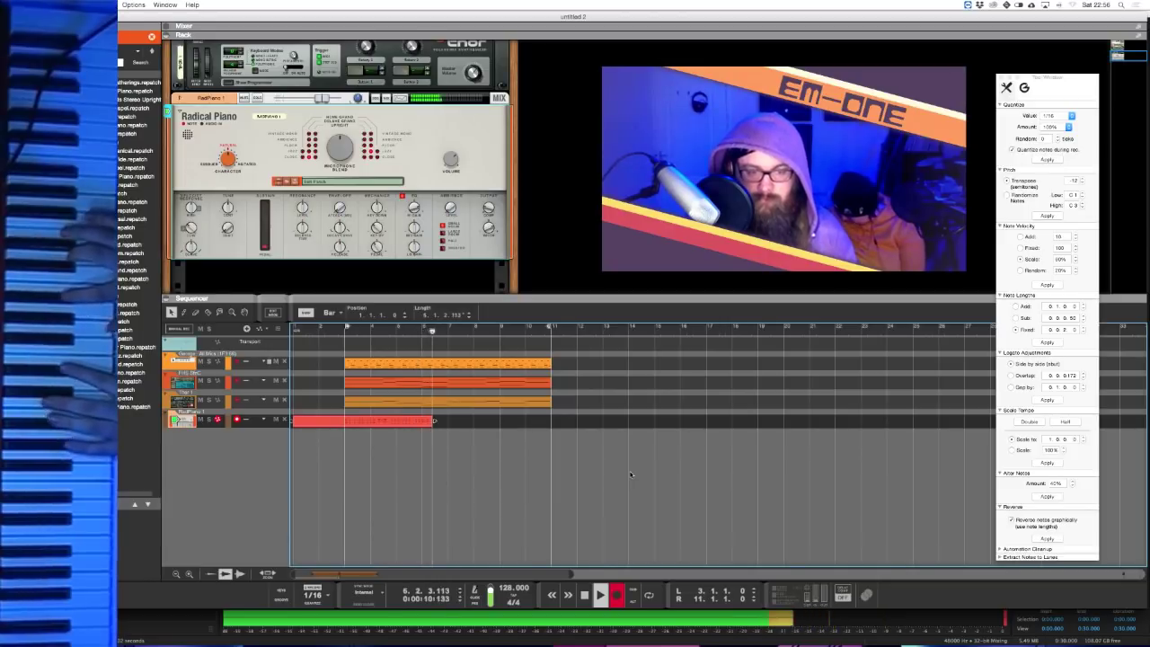
key(space)
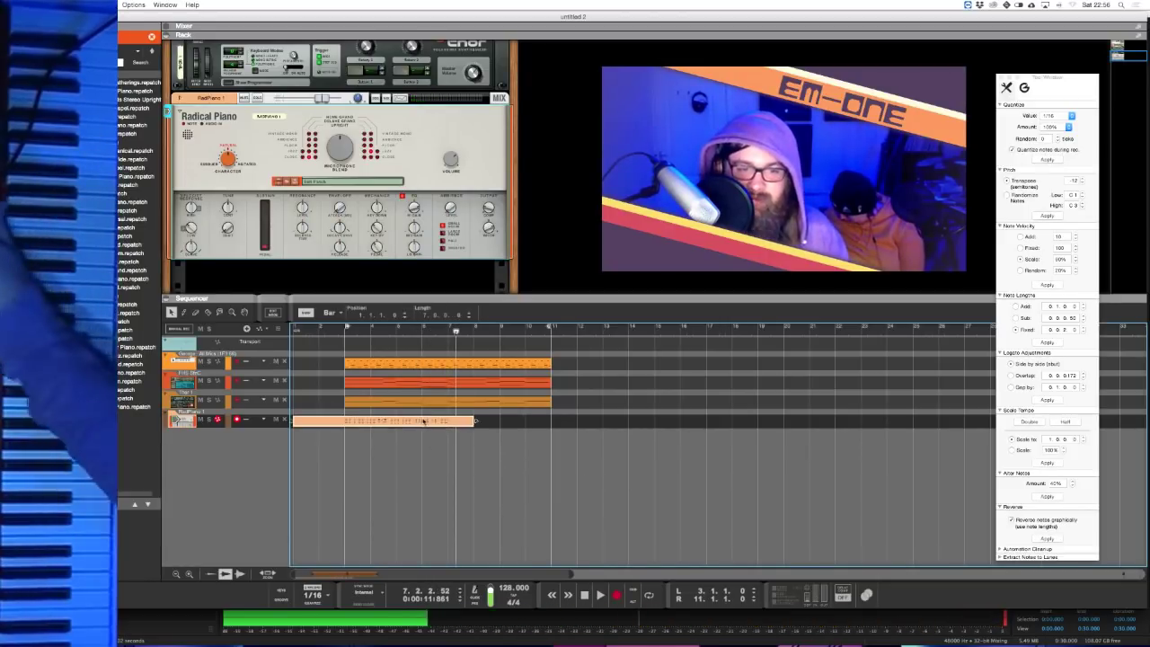
key(Delete)
- Record a Radical Piano part from the song start and trim its clip to run from bar 3 to bar 11
key(Home)
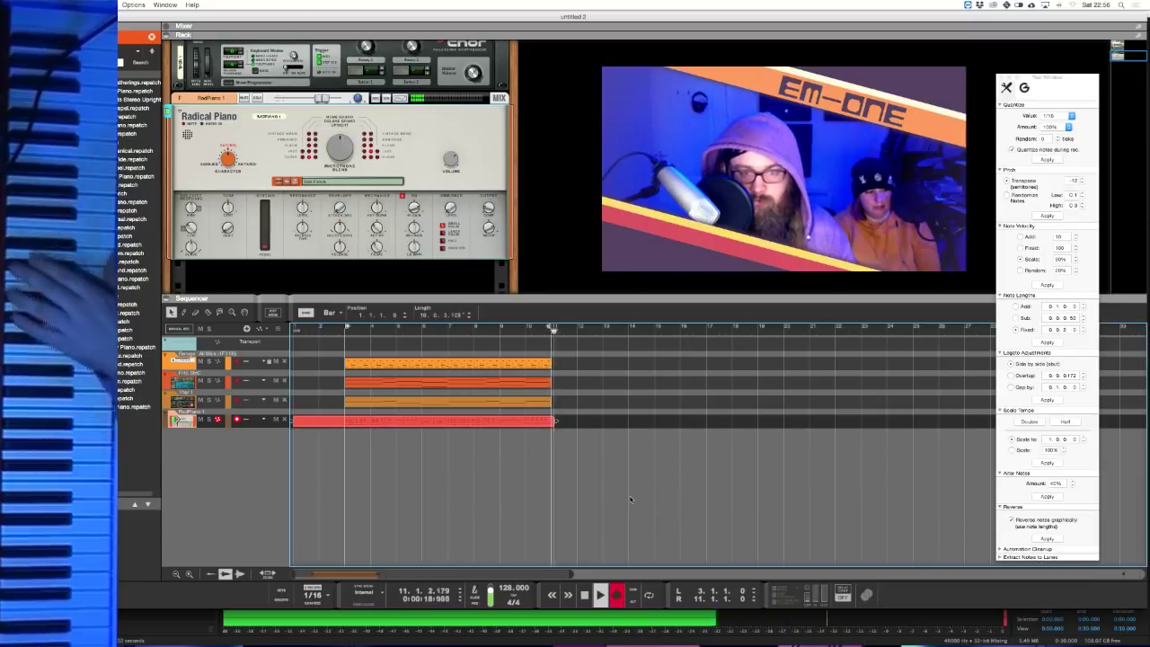
key(space)
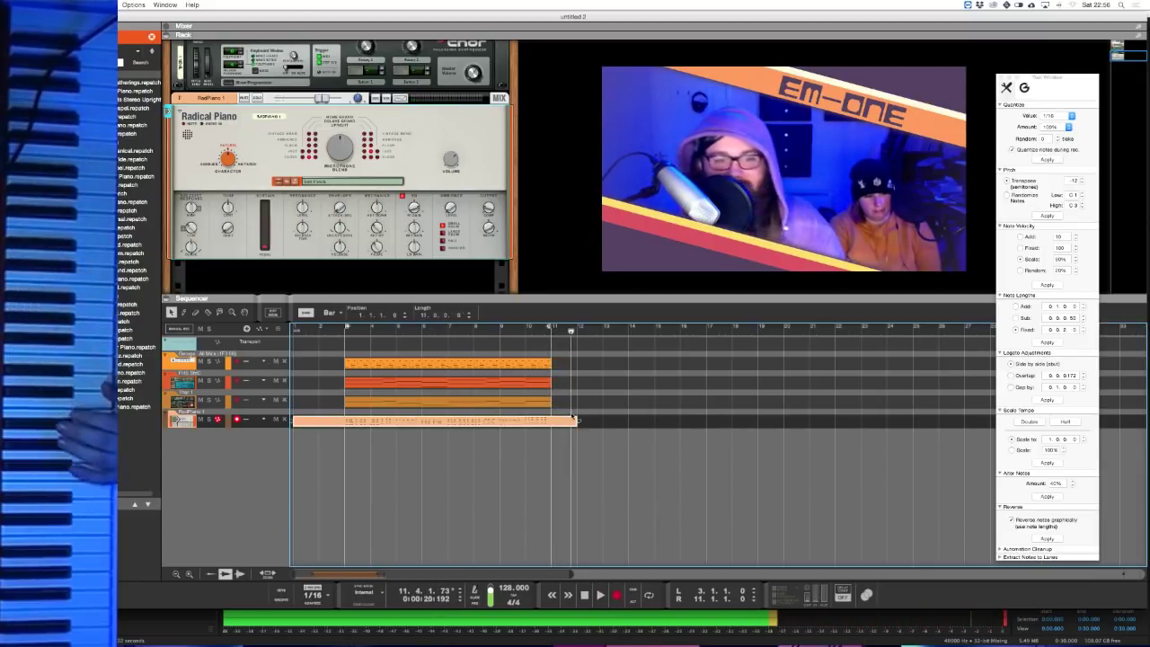
drag(579, 422, 552, 421)
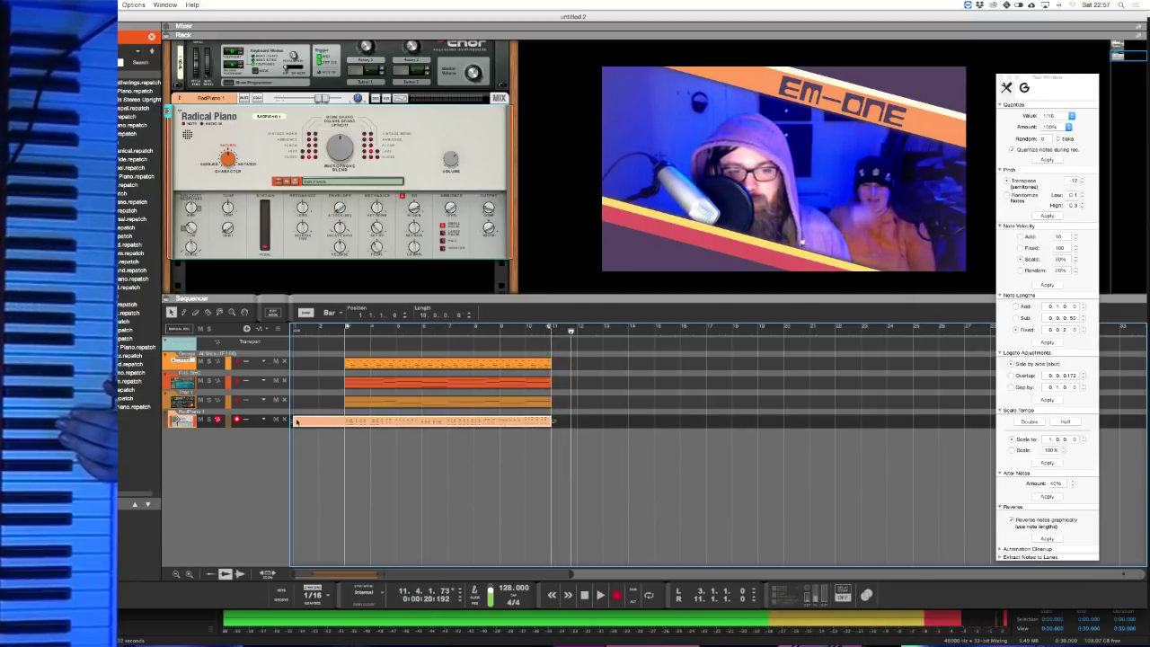
click(353, 440)
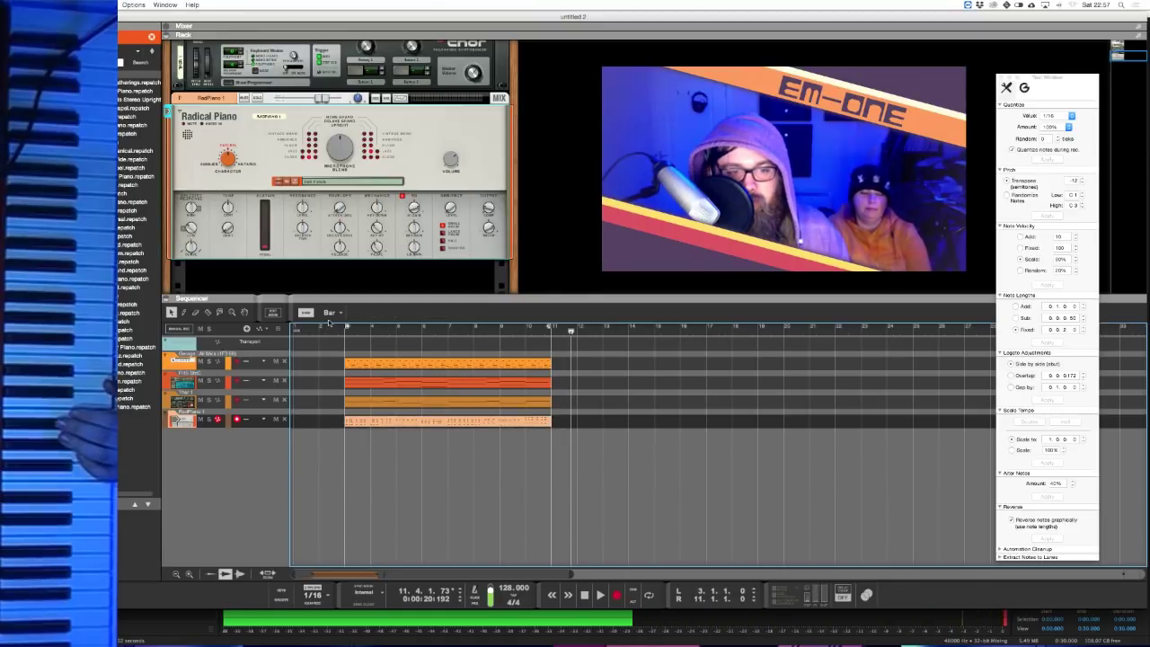
- Move the playhead to bar 3 and look over the notes inside the piano clip
key(KP_0)
double_click(391, 421)
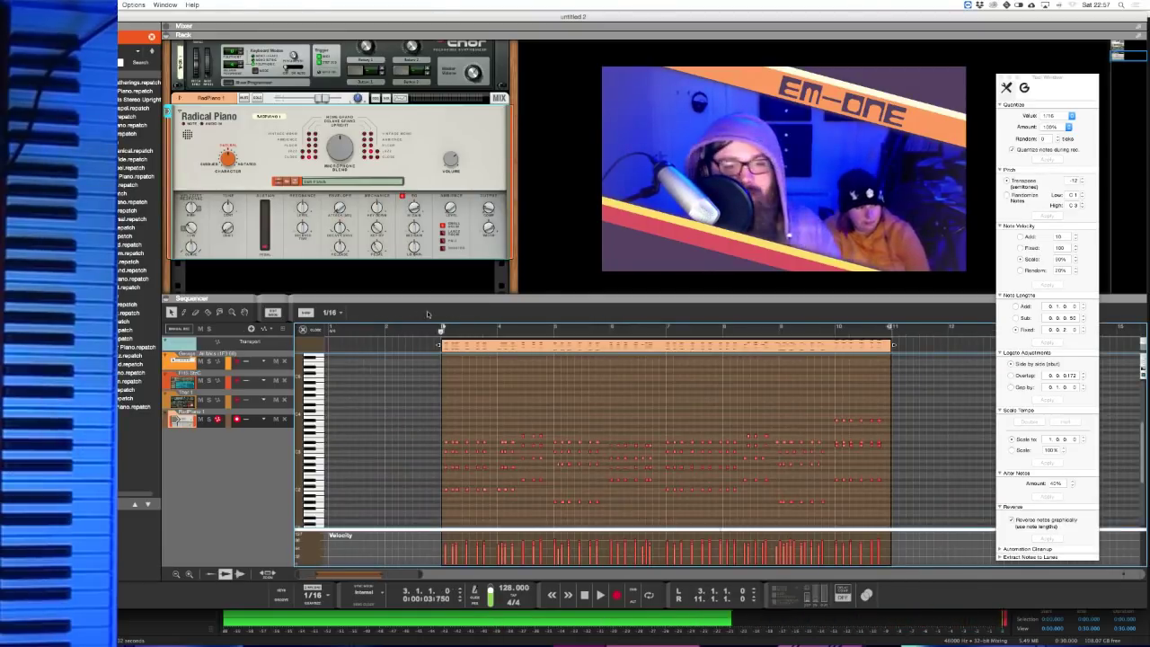
click(302, 330)
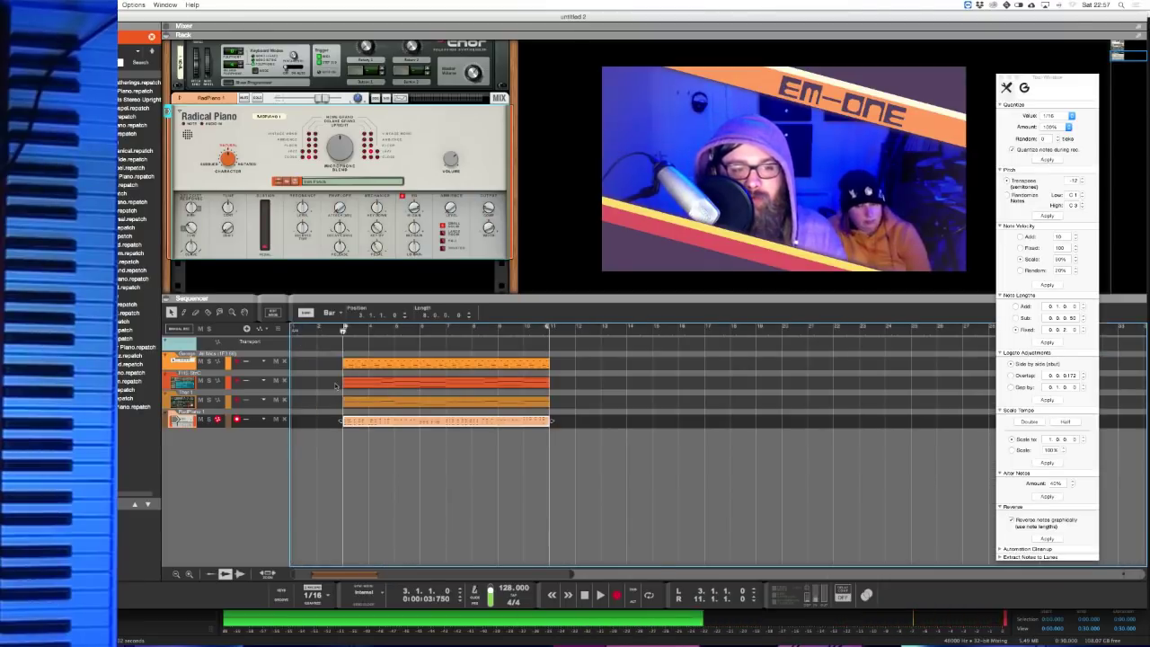
- Select the drum track and create a Mix Channel below its Combinator in the rack
click(202, 360)
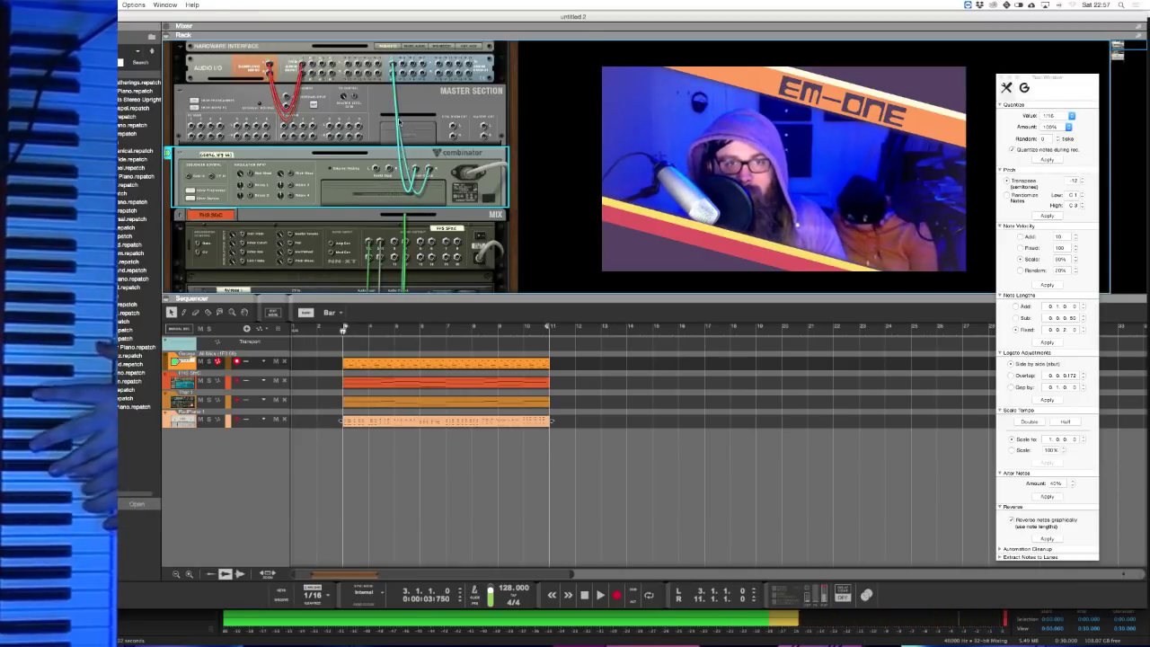
key(Tab)
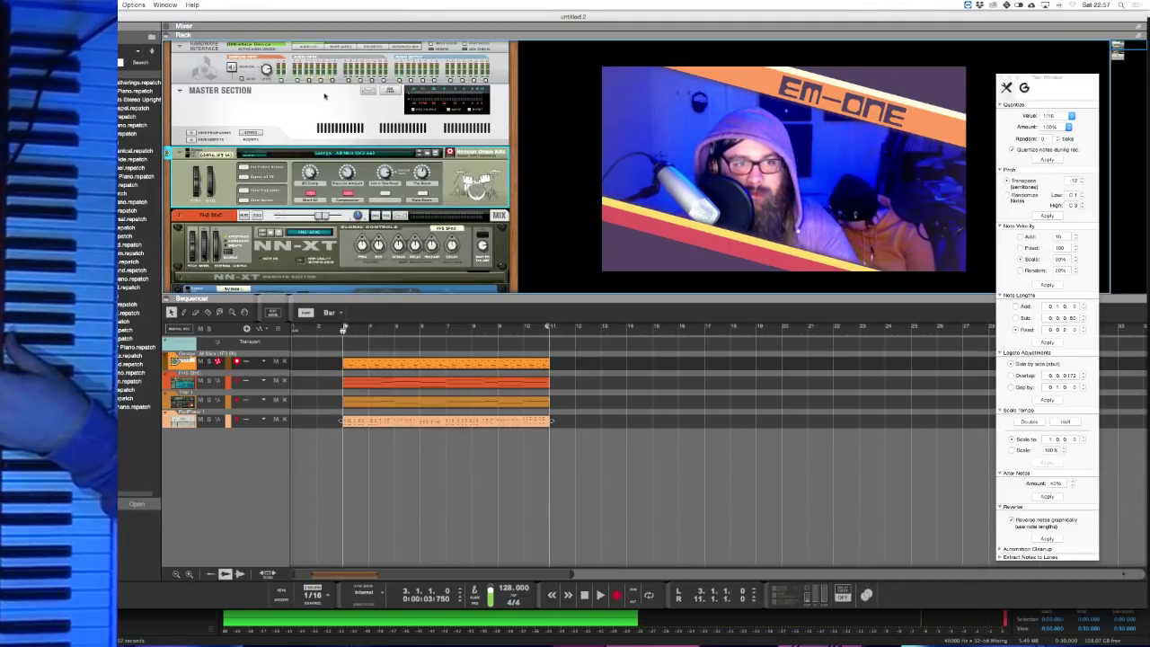
right_click(226, 176)
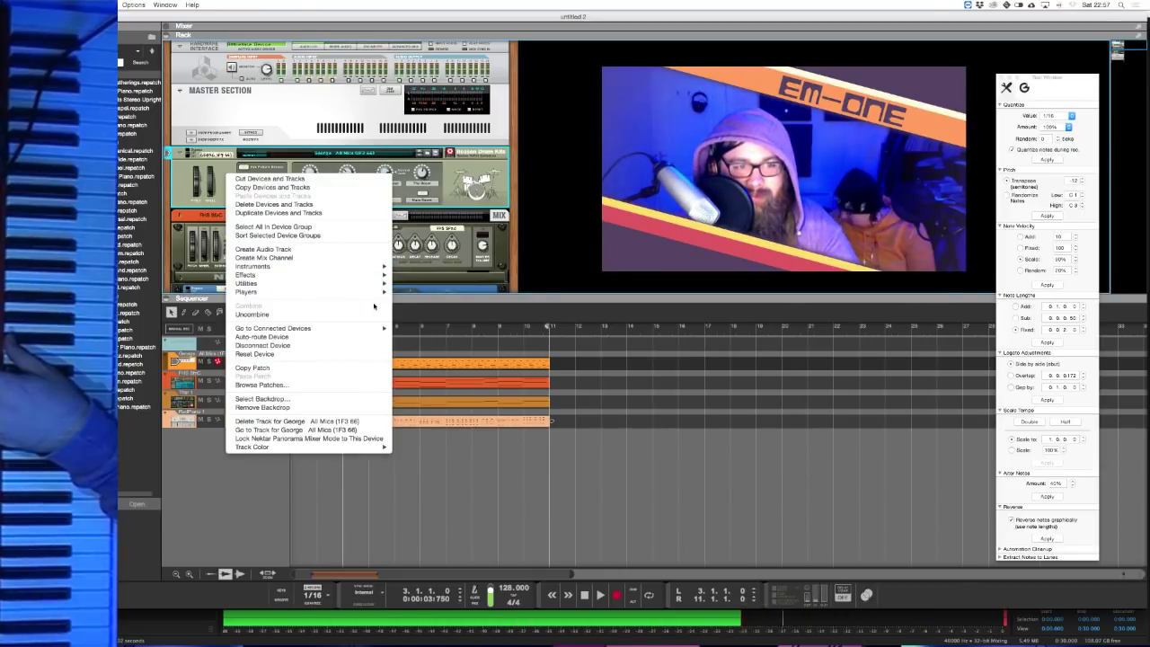
mouse_move(377, 275)
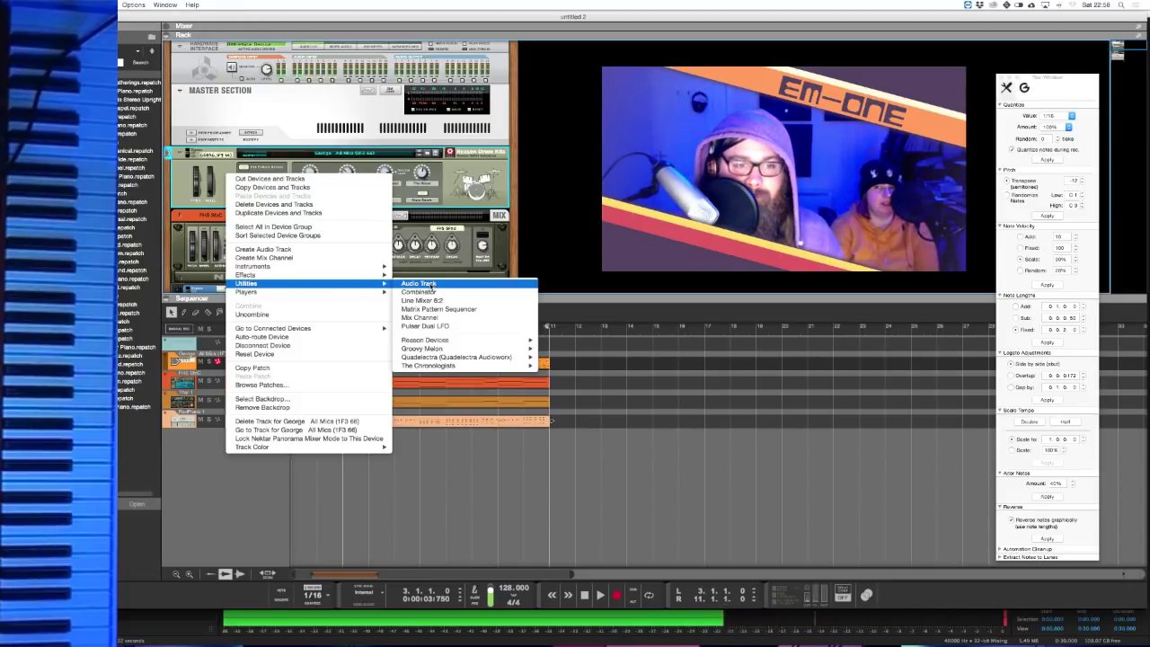
click(317, 258)
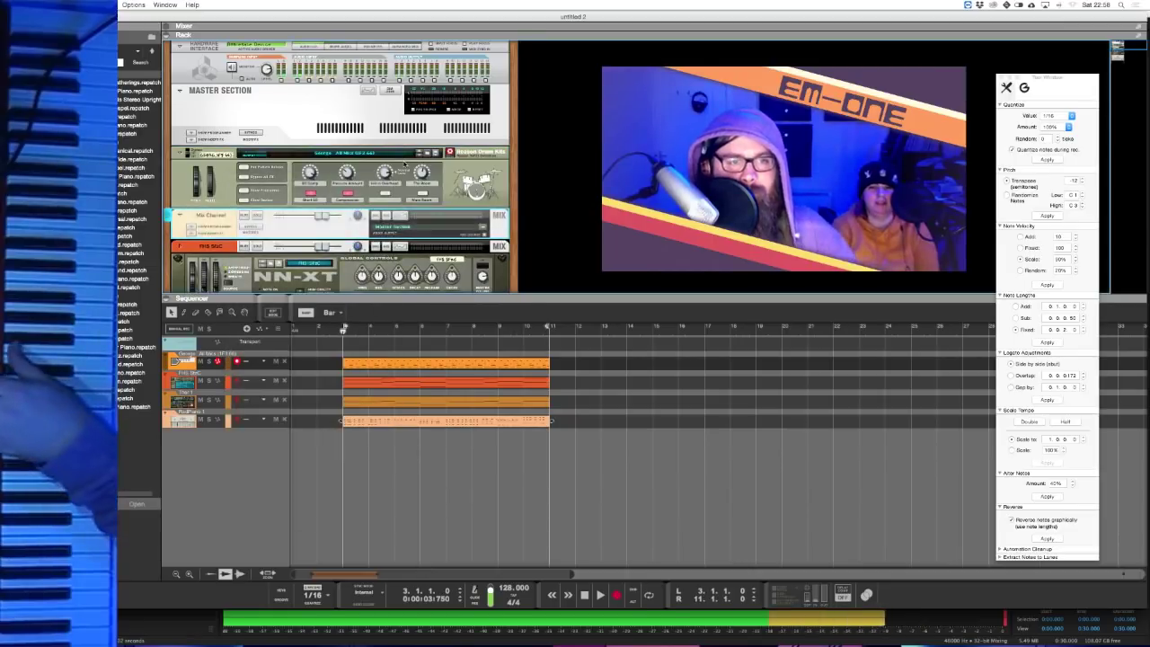
- Cable the drum Combinator's audio output to the new mix channel and raise the channel level to about 3.6 dB
key(Tab)
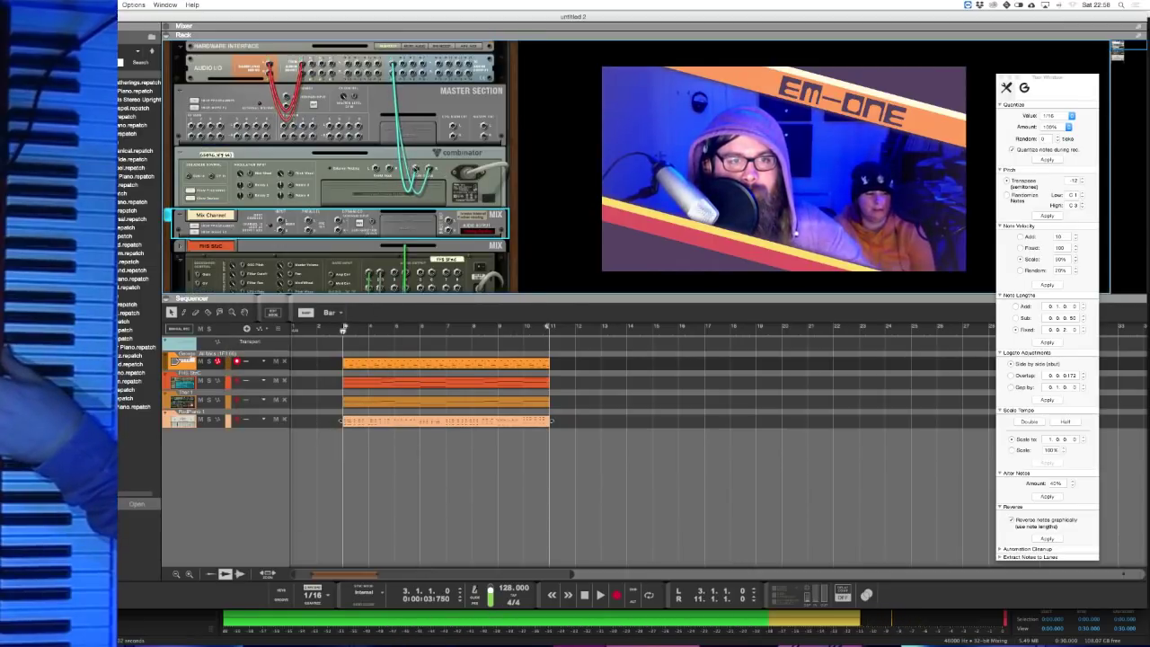
drag(431, 170, 280, 223)
key(Tab)
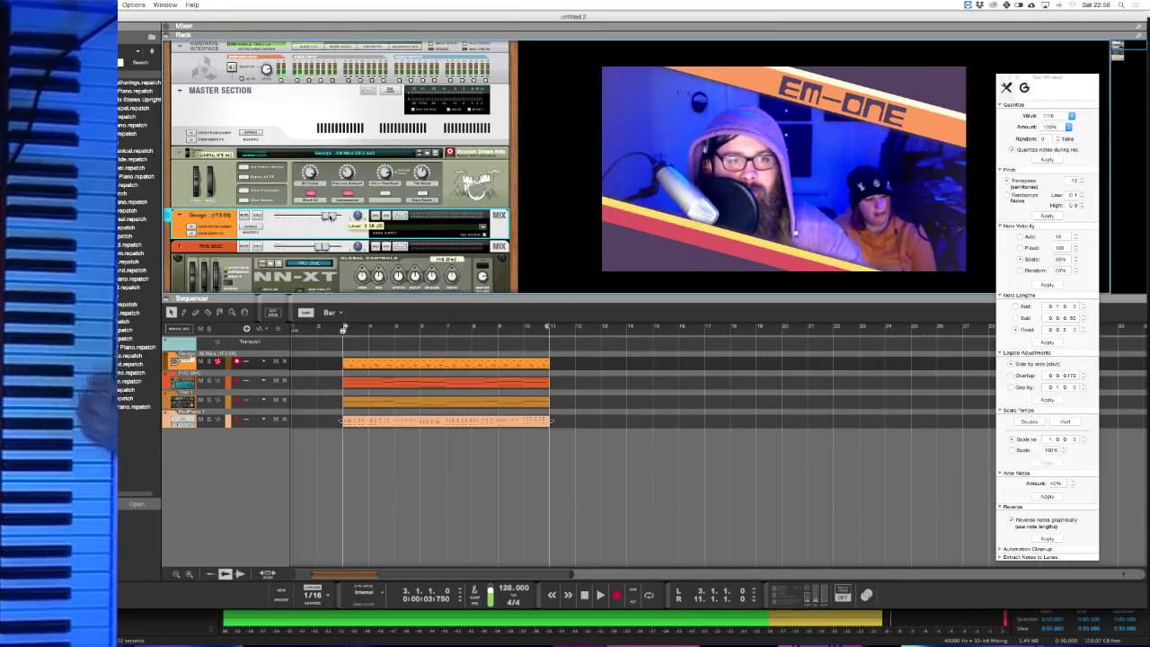
drag(321, 217, 331, 216)
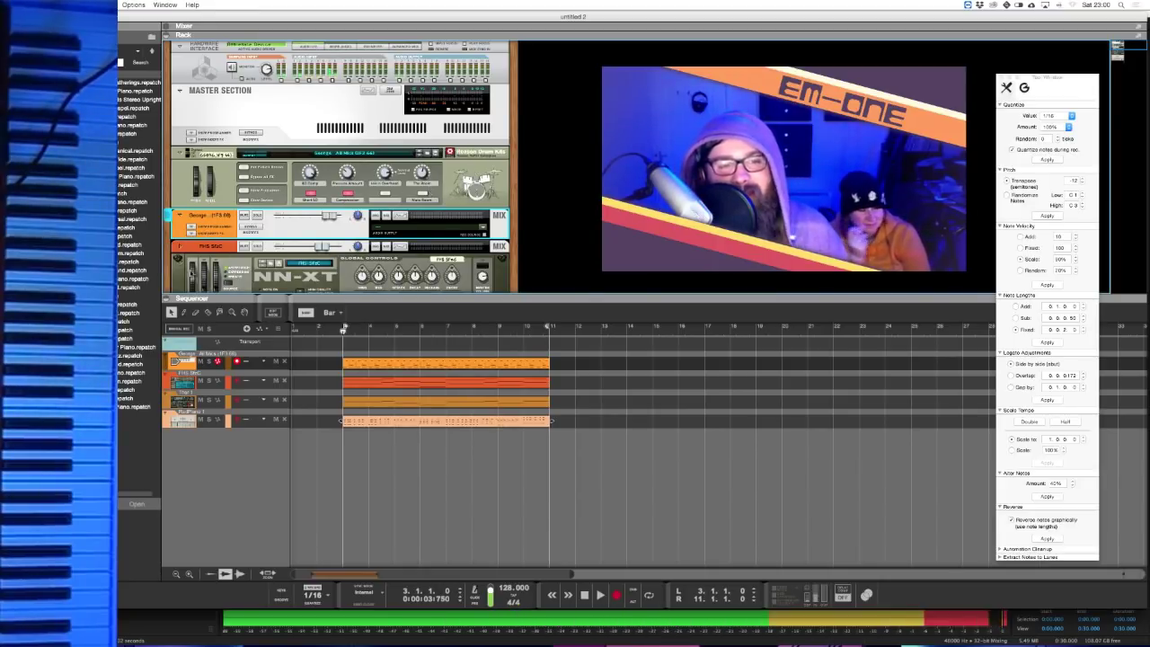
- Add an MClass Maximizer as an insert effect on the drum kit's mix channel
scroll(241, 205, down, 3)
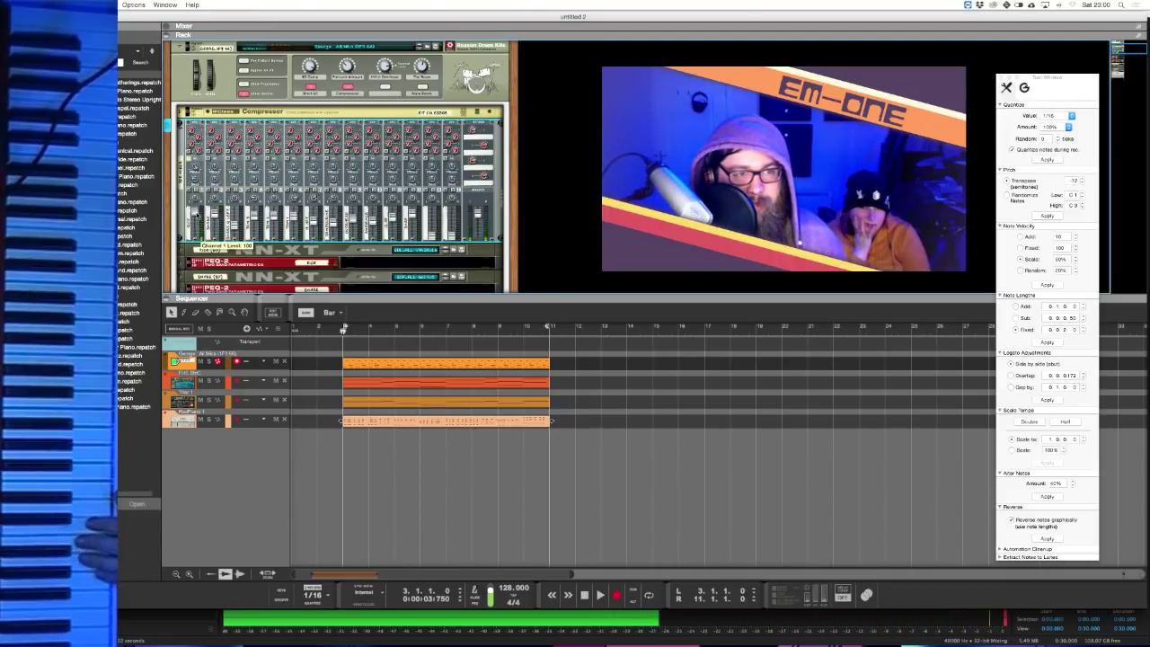
scroll(393, 239, down, 10)
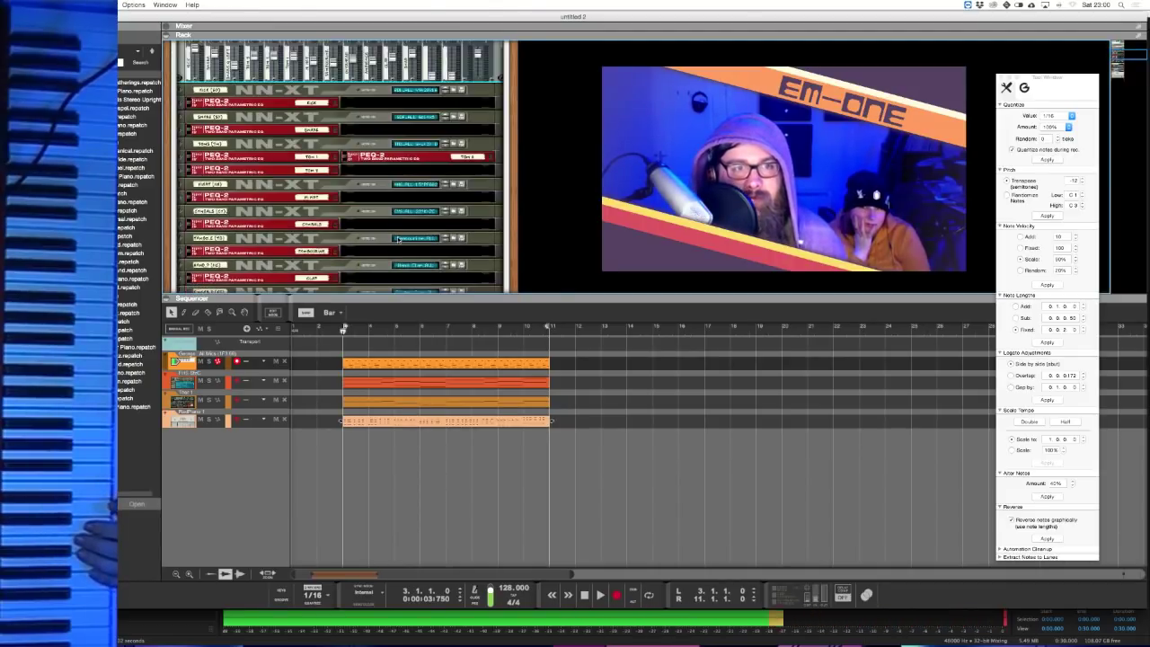
click(302, 106)
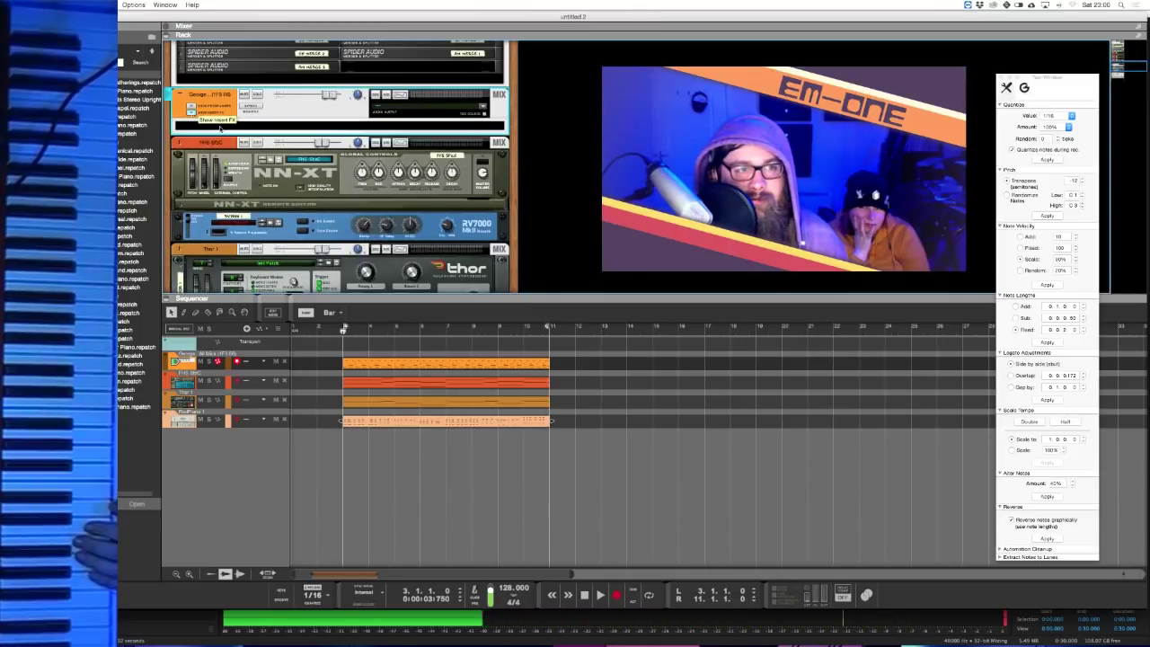
right_click(225, 124)
mouse_move(385, 223)
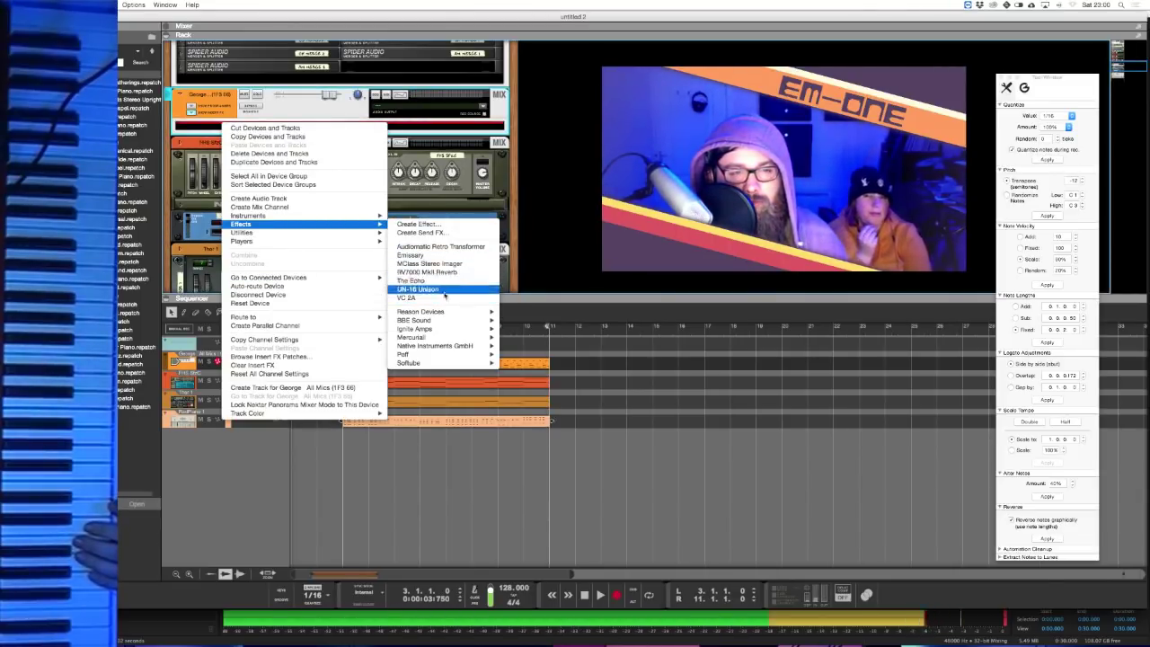
mouse_move(447, 311)
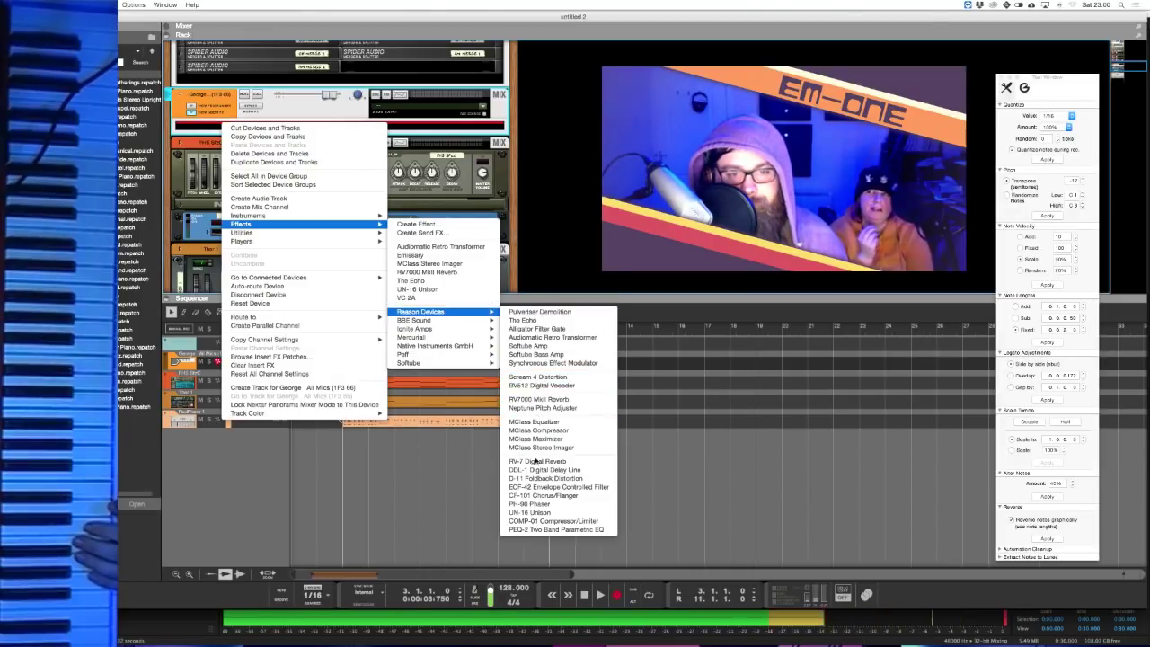
click(536, 448)
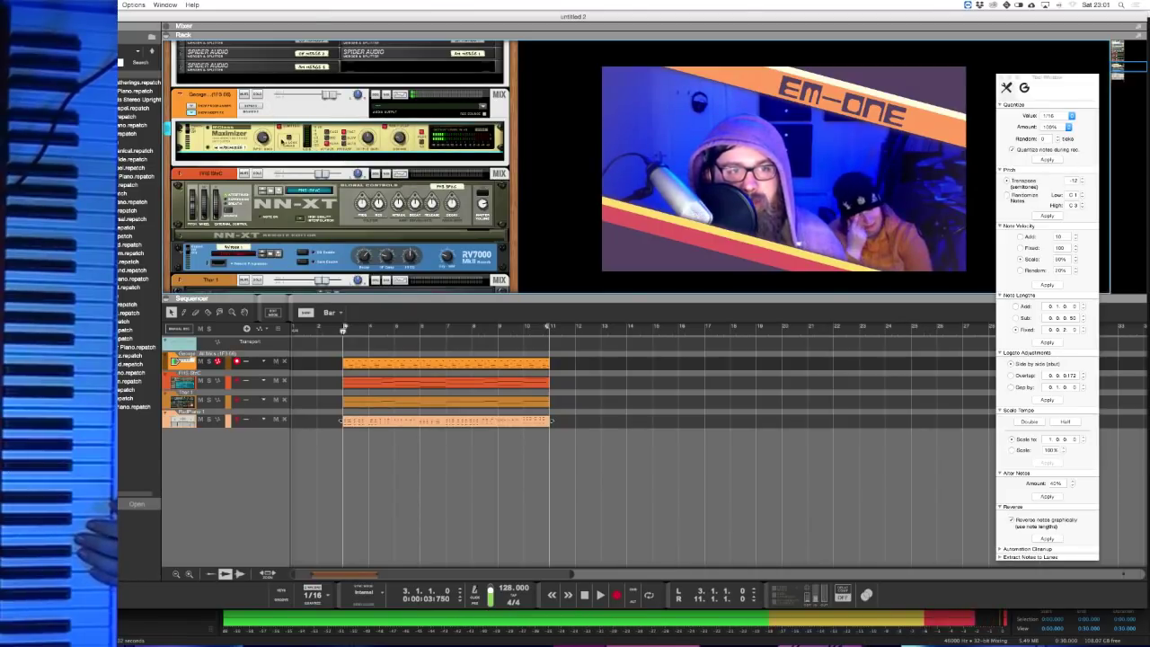
- Raise the treble on channel 2 of the drum Combinator's internal mixer and hide the Combinator's devices
scroll(328, 151, up, 2)
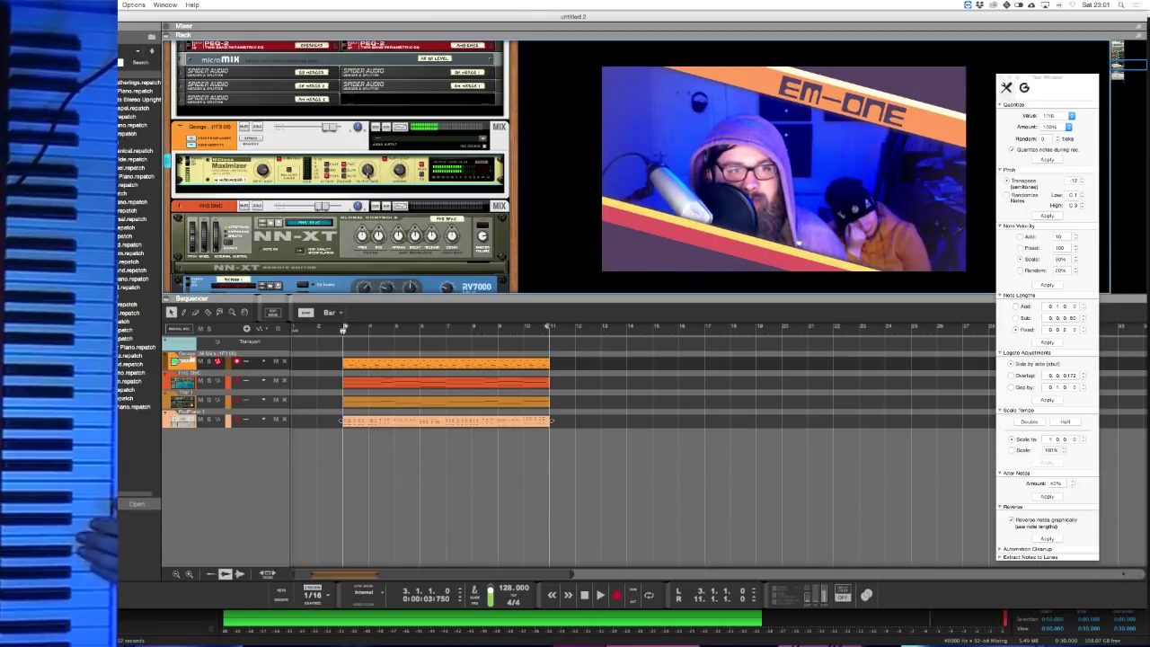
scroll(297, 171, up, 10)
scroll(297, 171, up, 8)
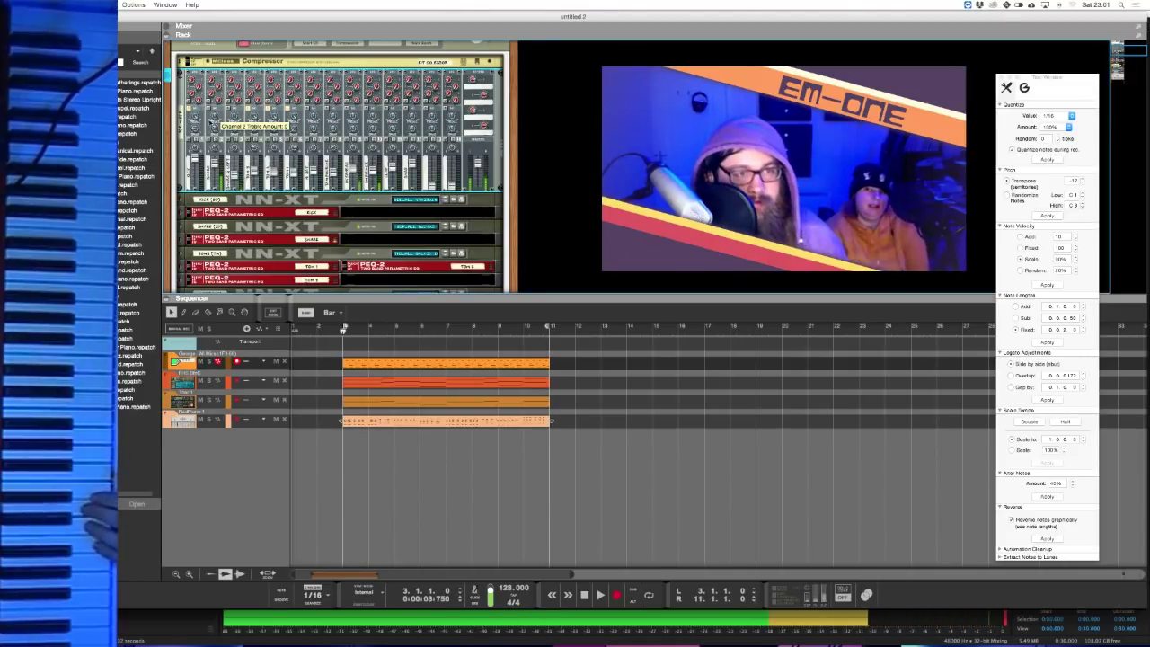
drag(214, 119, 217, 81)
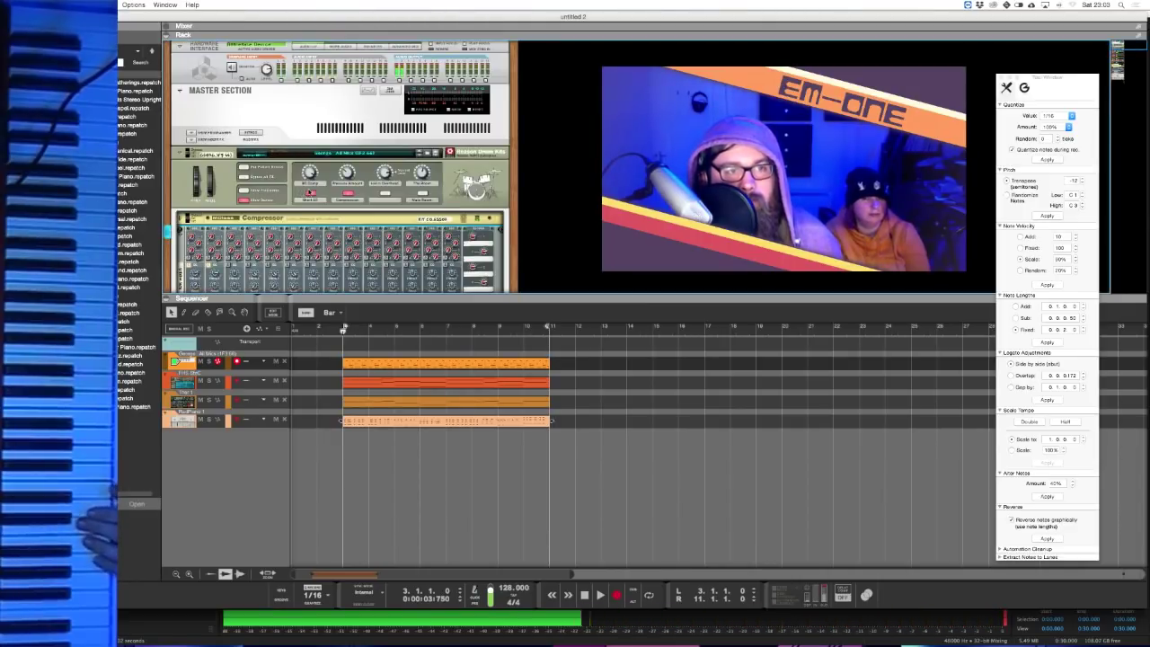
scroll(287, 196, down, 3)
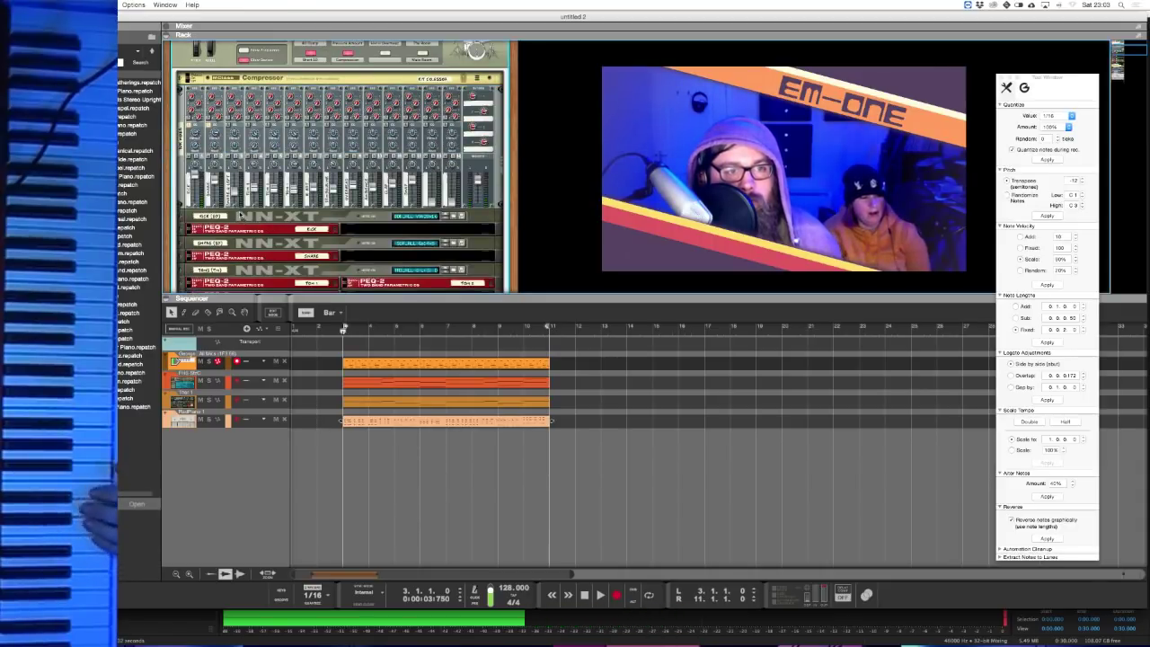
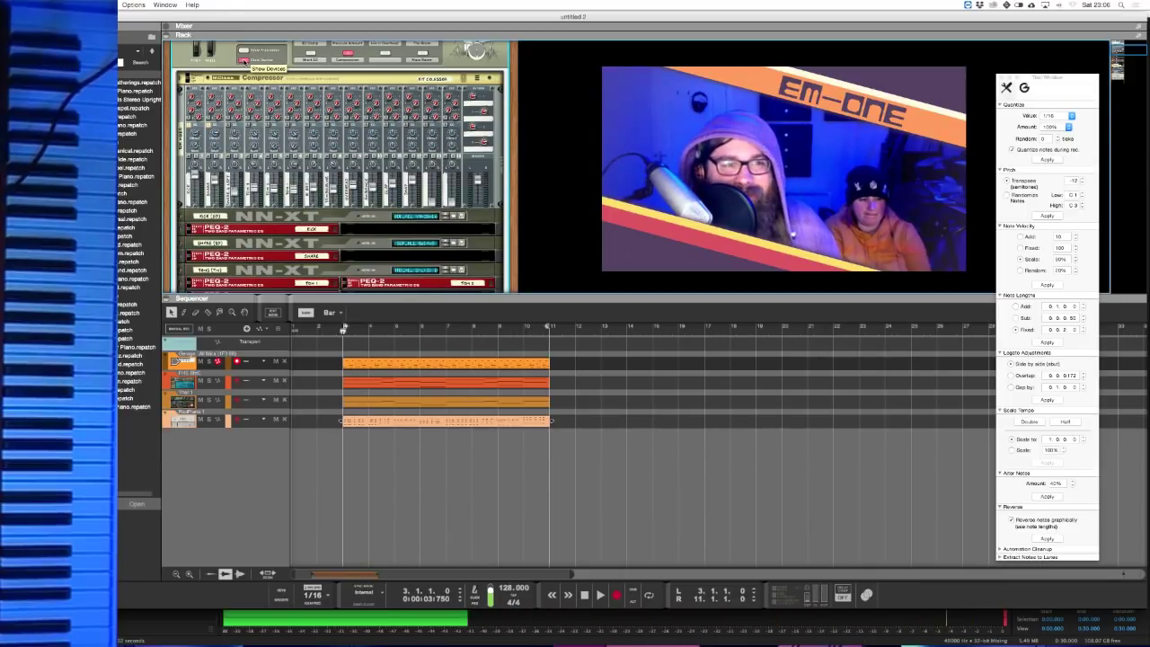
click(243, 61)
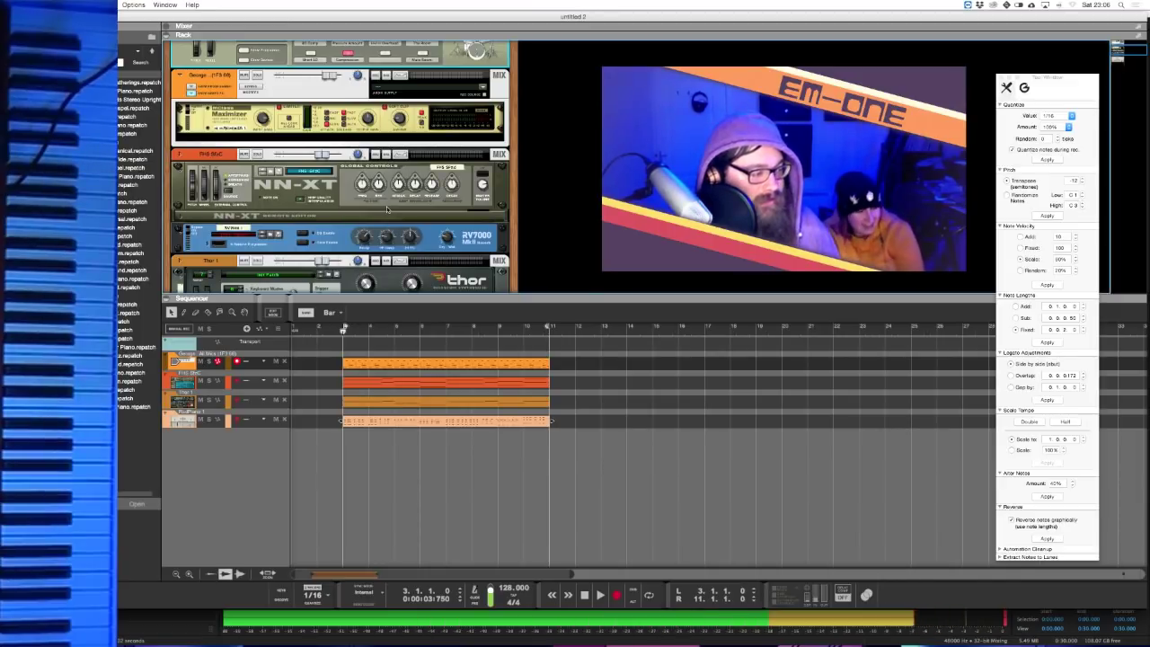
- Set the Maximizer's input gain to about 1.3 dB and lower the drum mix channel's level slightly
scroll(281, 168, up, 3)
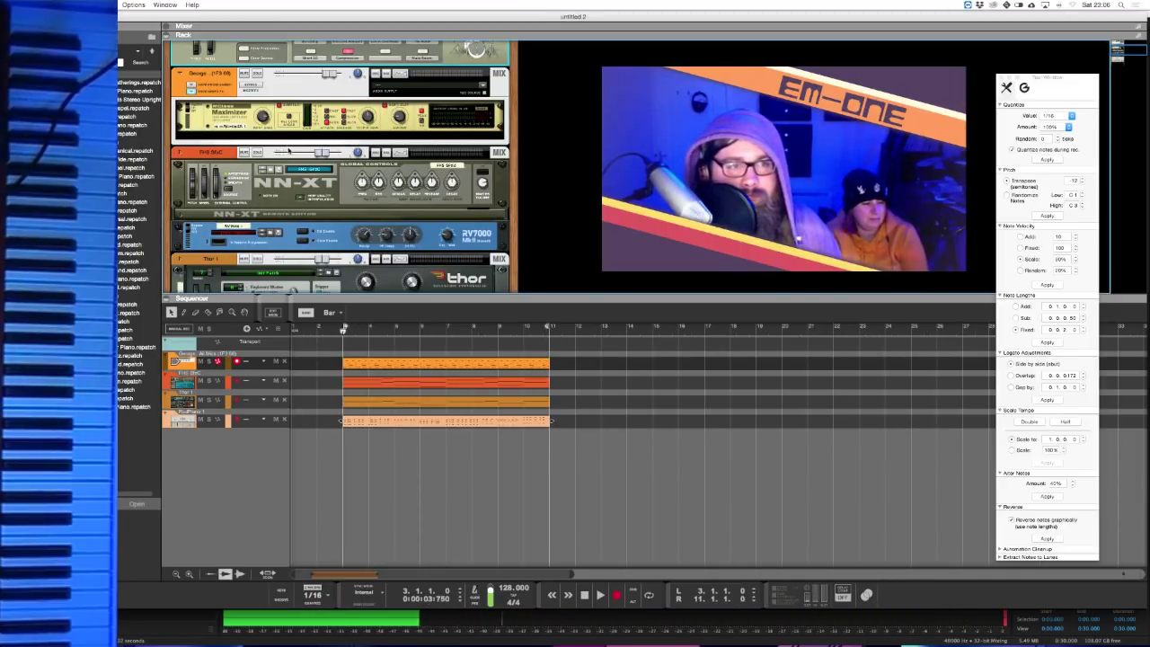
click(268, 202)
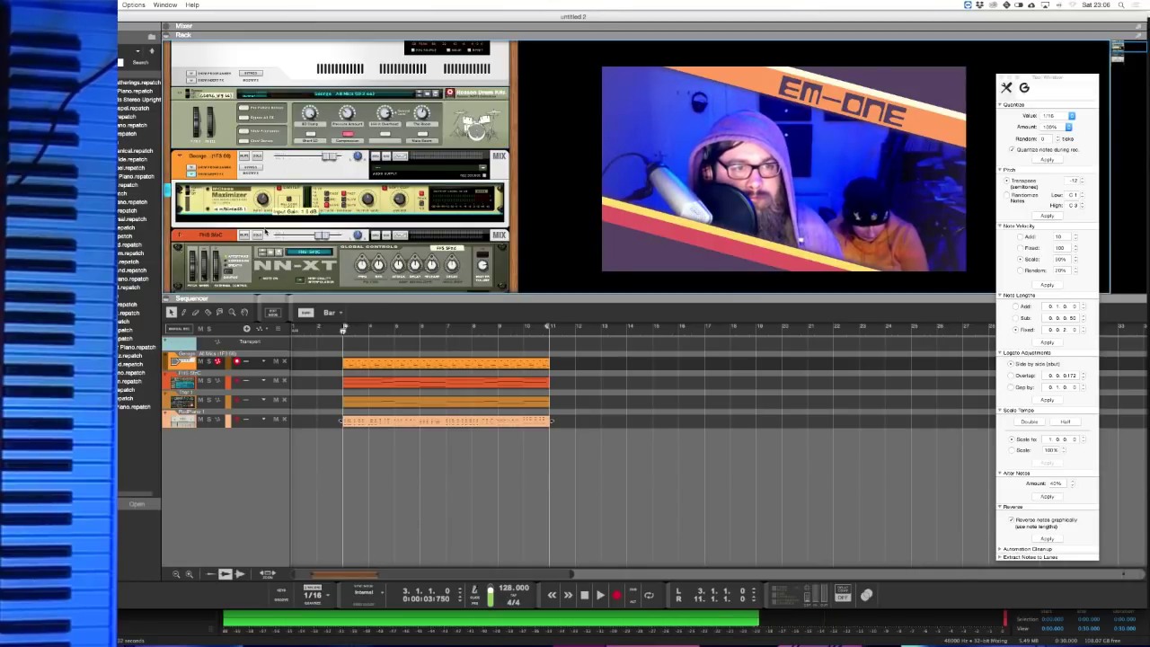
click(329, 159)
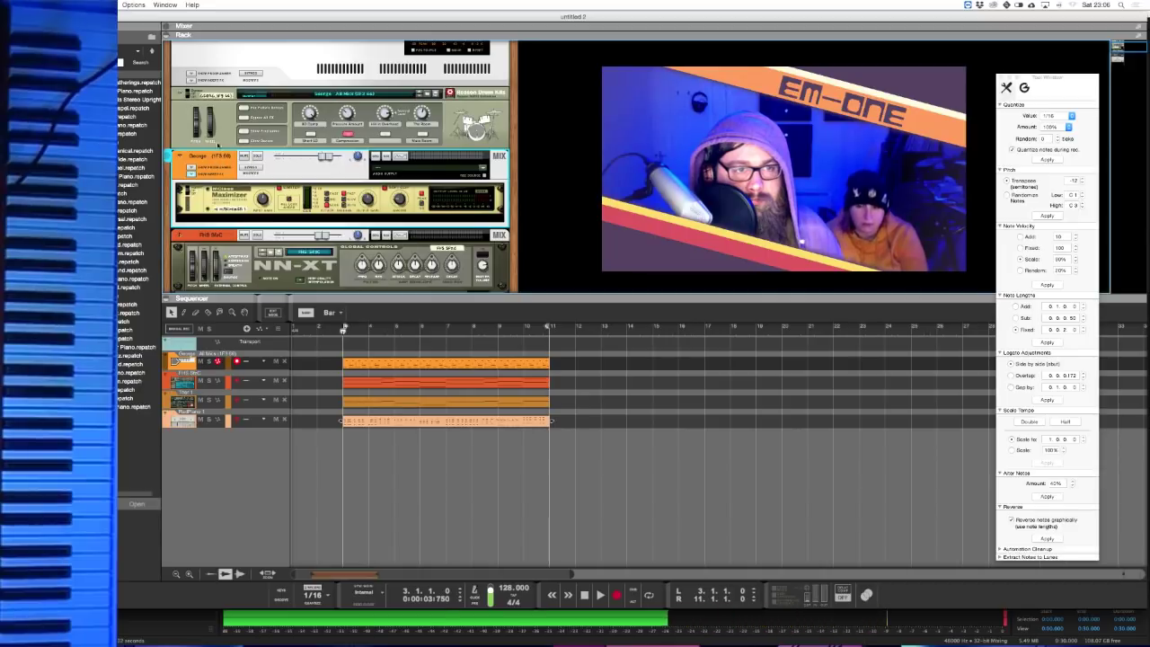
- Fold away the drum Combinator's devices and the insert effects of its mix channel
click(222, 159)
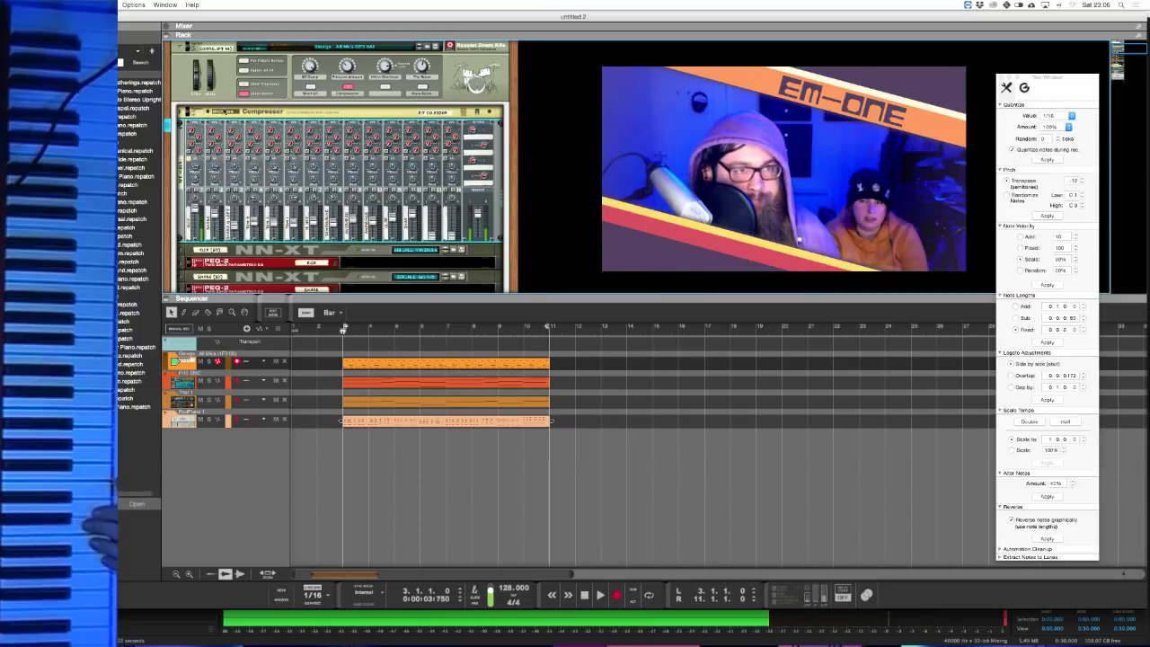
click(244, 94)
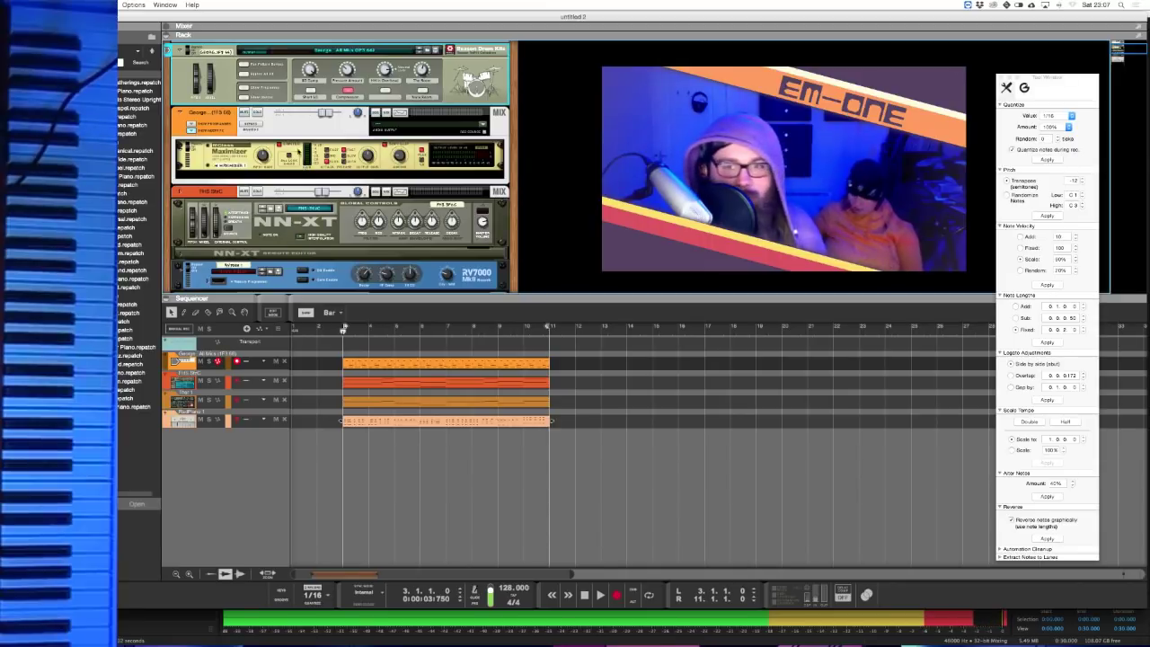
click(196, 136)
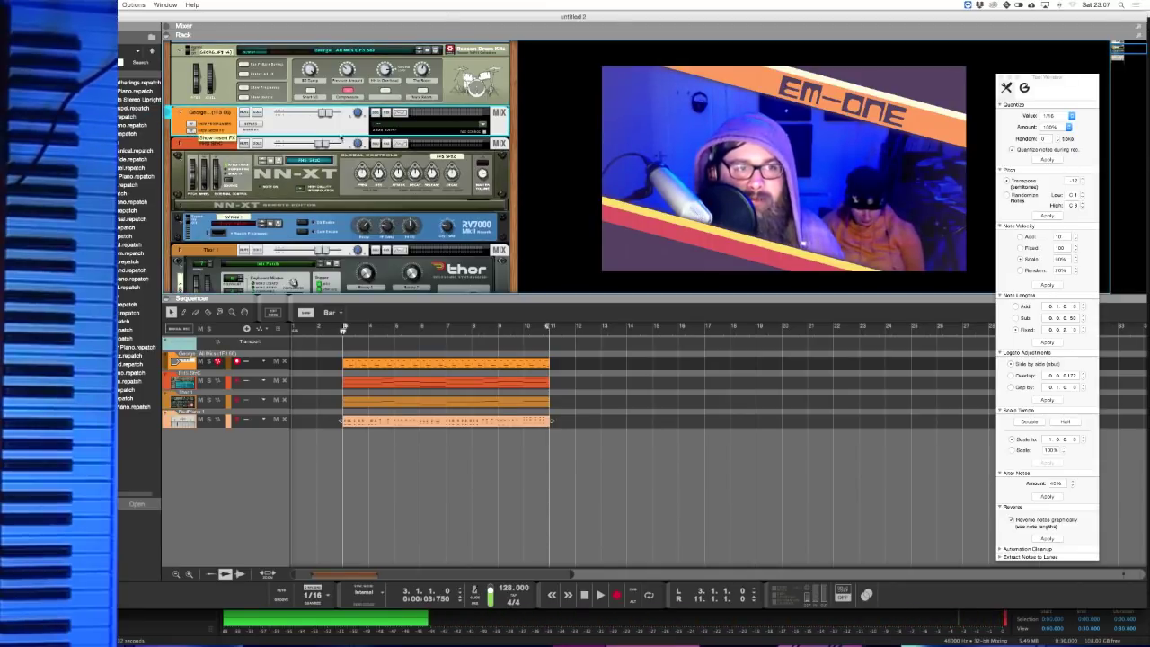
- Check the installed version in the About Reason window and close it
scroll(341, 138, up, 3)
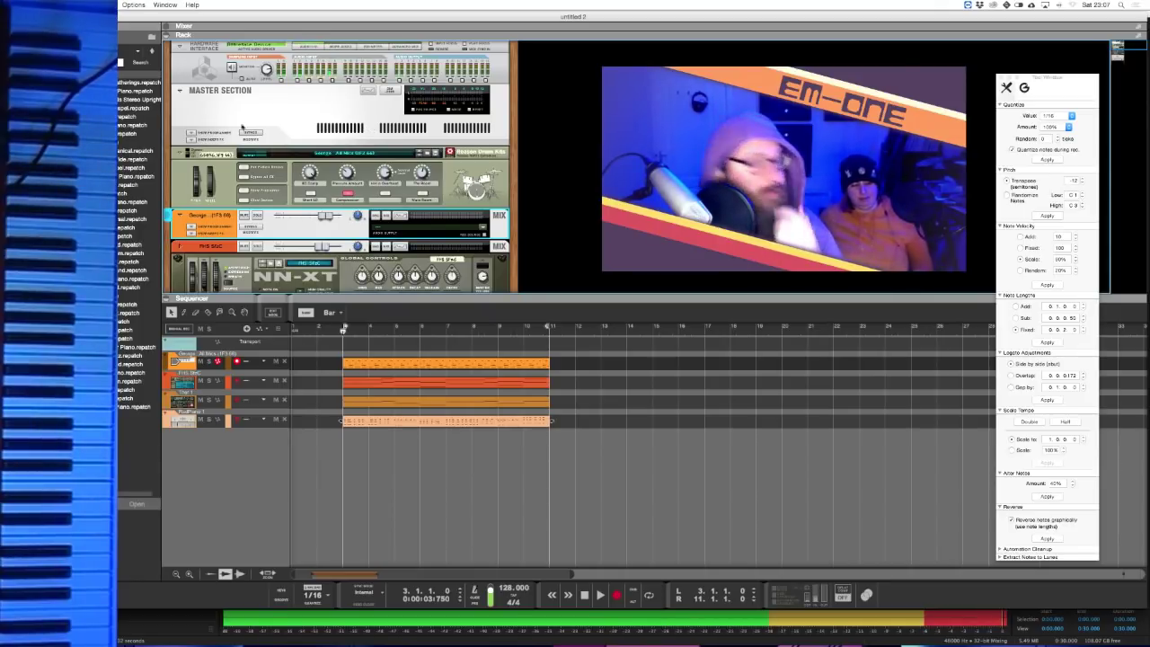
click(193, 4)
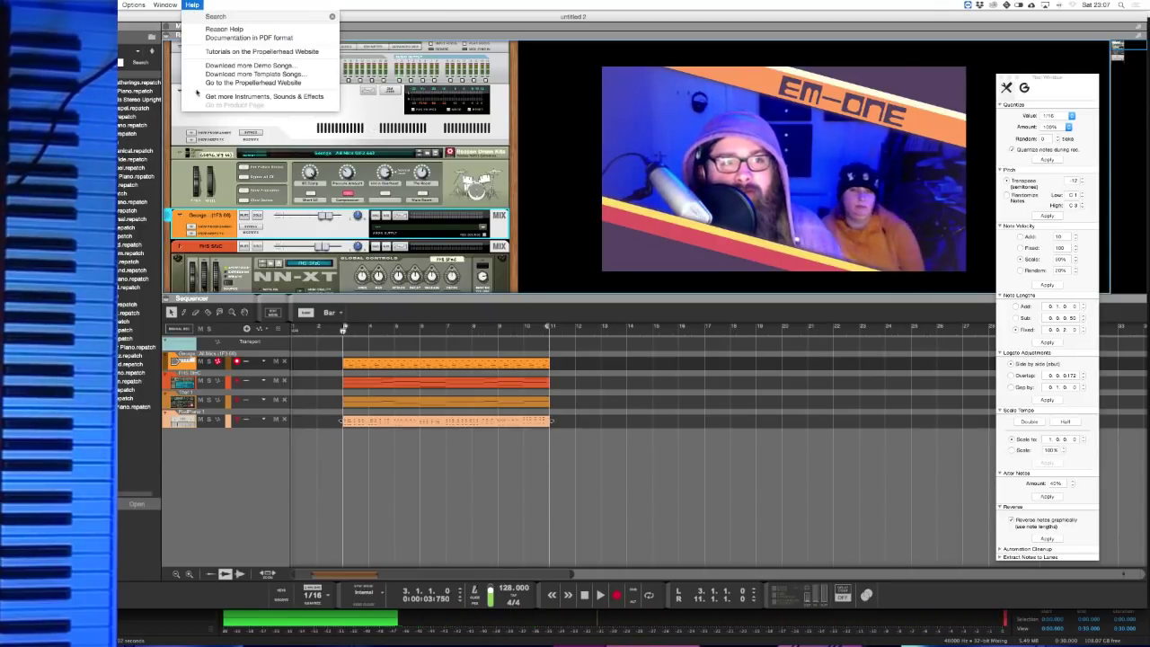
click(196, 94)
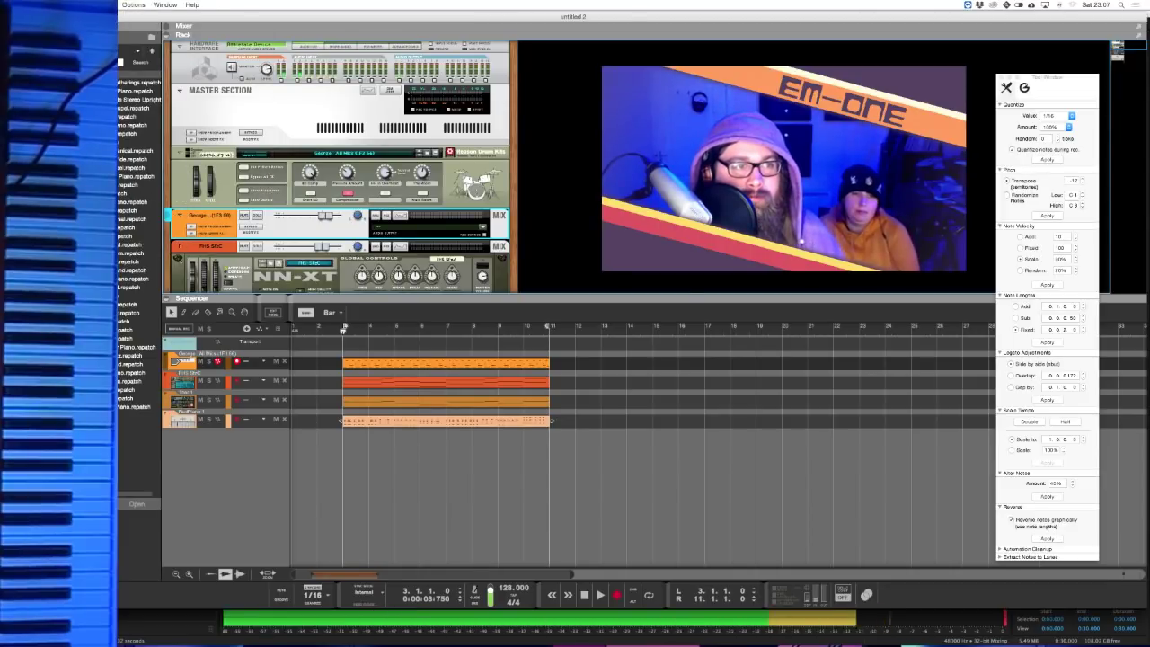
drag(527, 210, 418, 138)
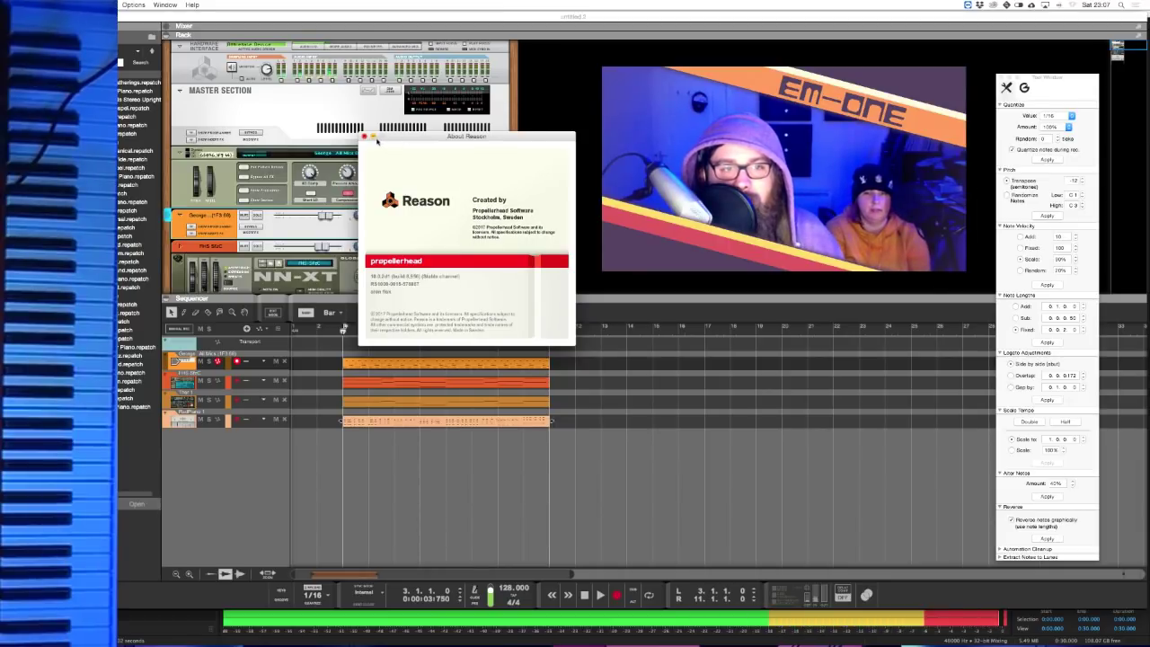
click(403, 173)
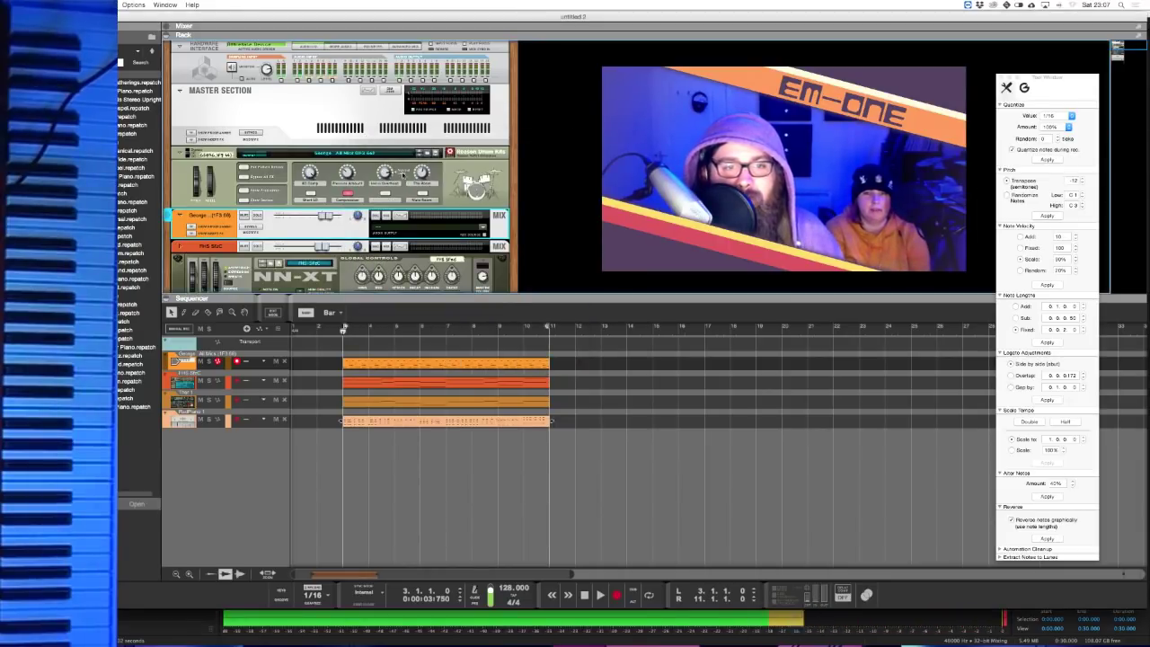
click(556, 187)
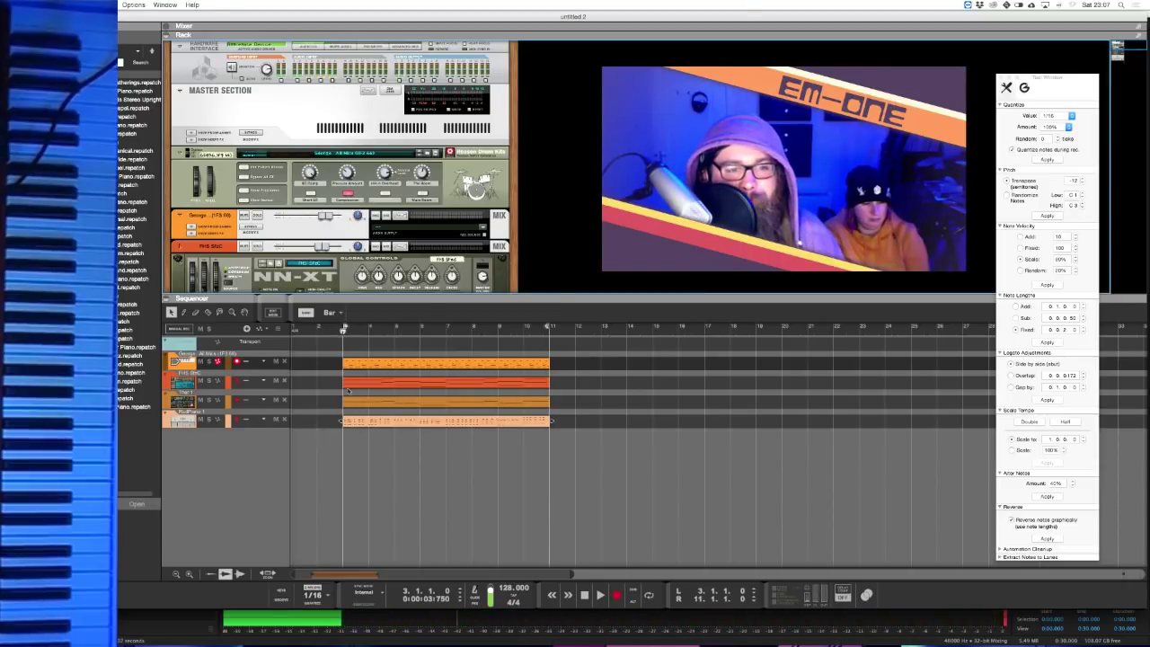
scroll(351, 221, down, 5)
scroll(351, 221, up, 5)
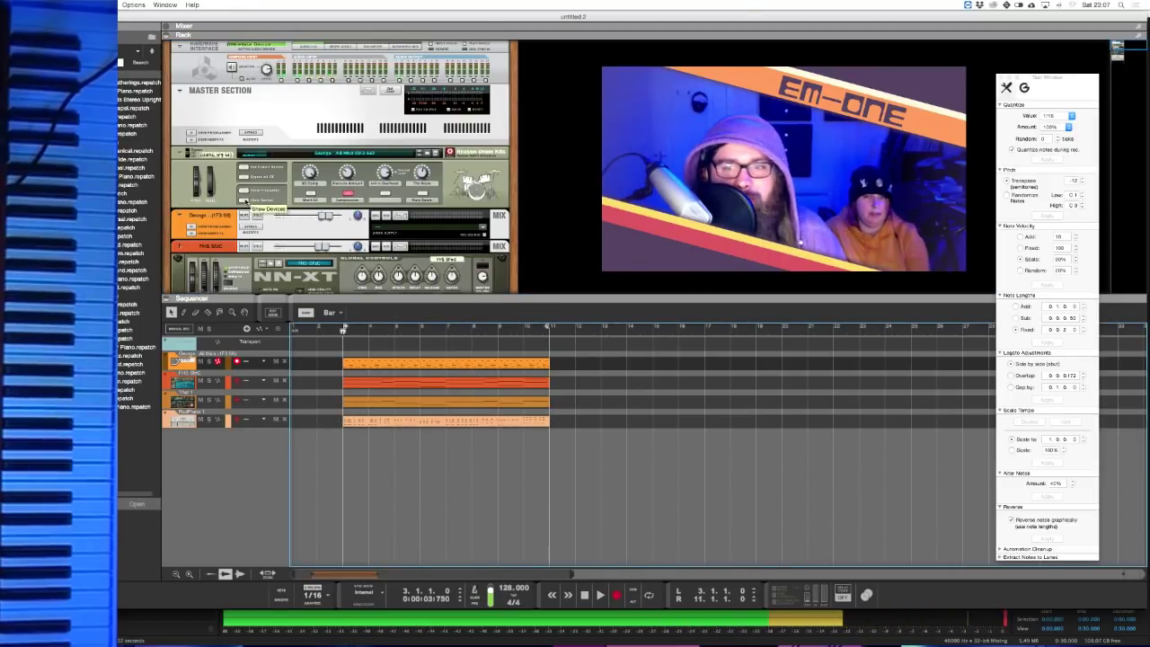
scroll(247, 202, down, 3)
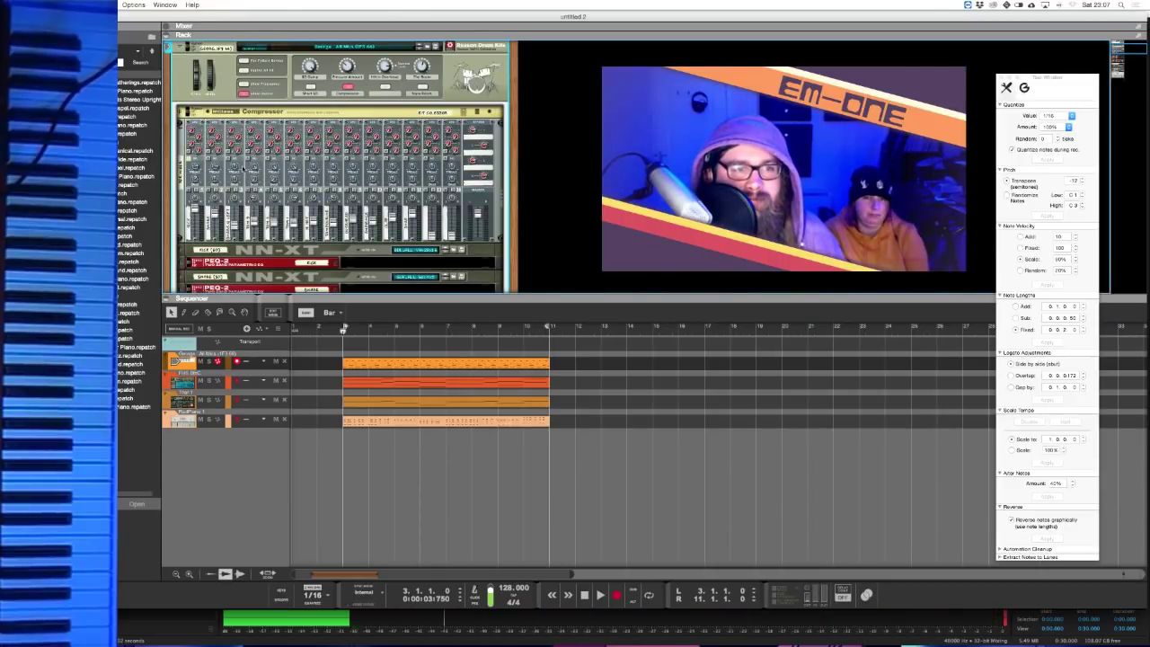
scroll(245, 96, down, 10)
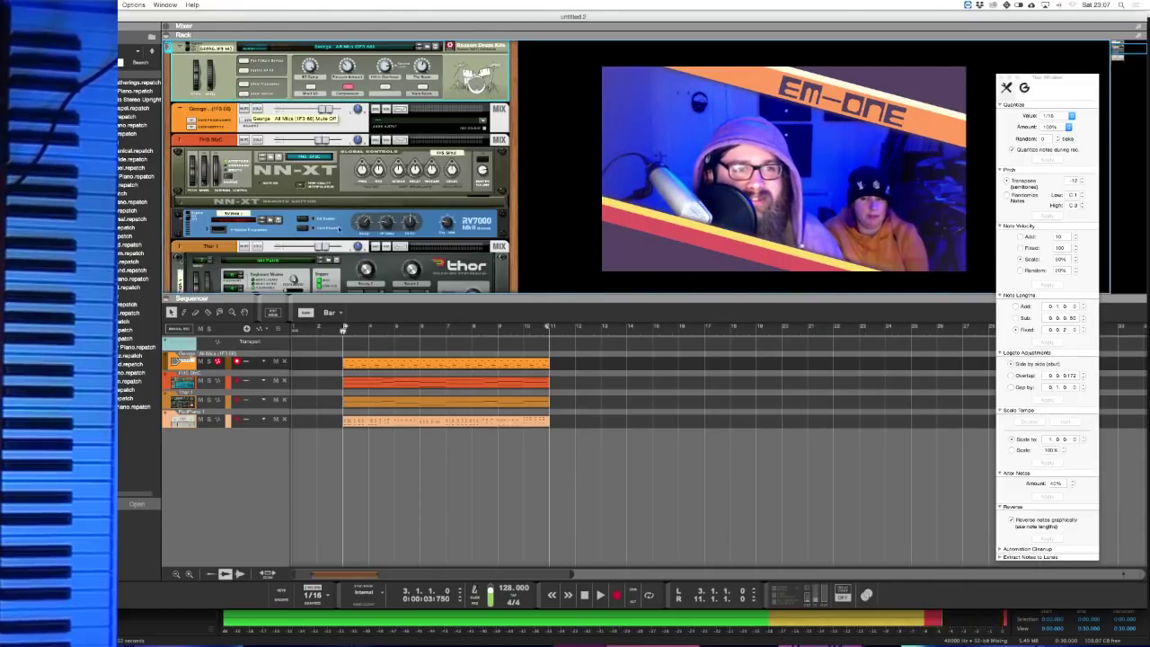
scroll(334, 234, up, 3)
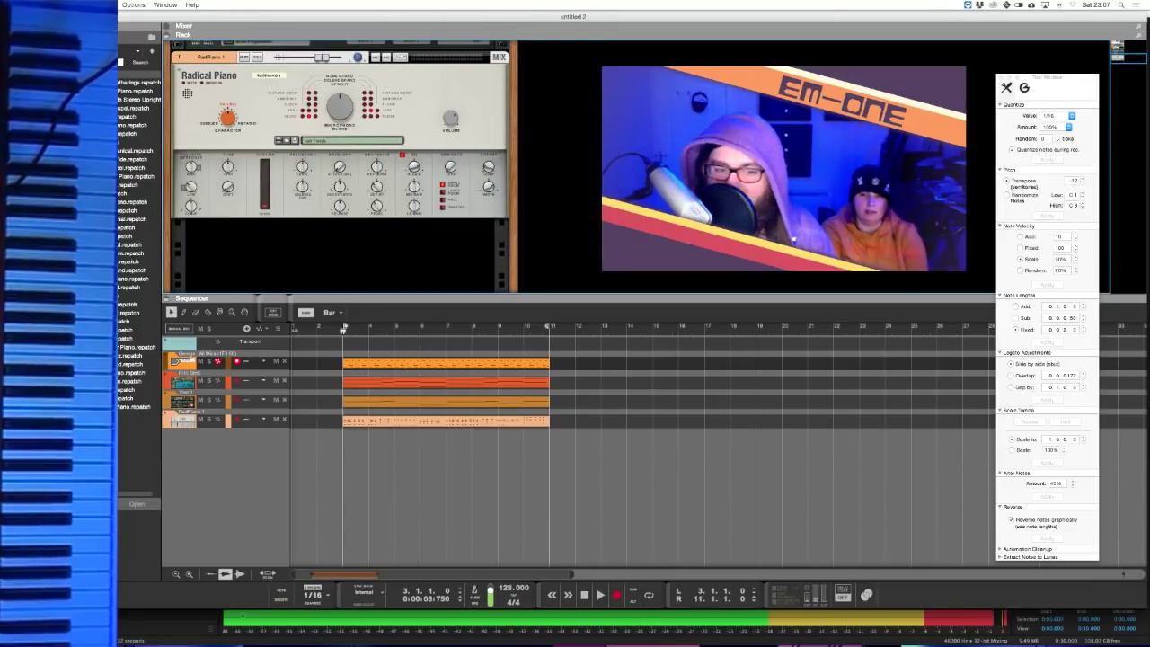
- Switch to Adobe Audition and look at the I/O buffer size options in its audio hardware preferences without changing them
key(super+Tab)
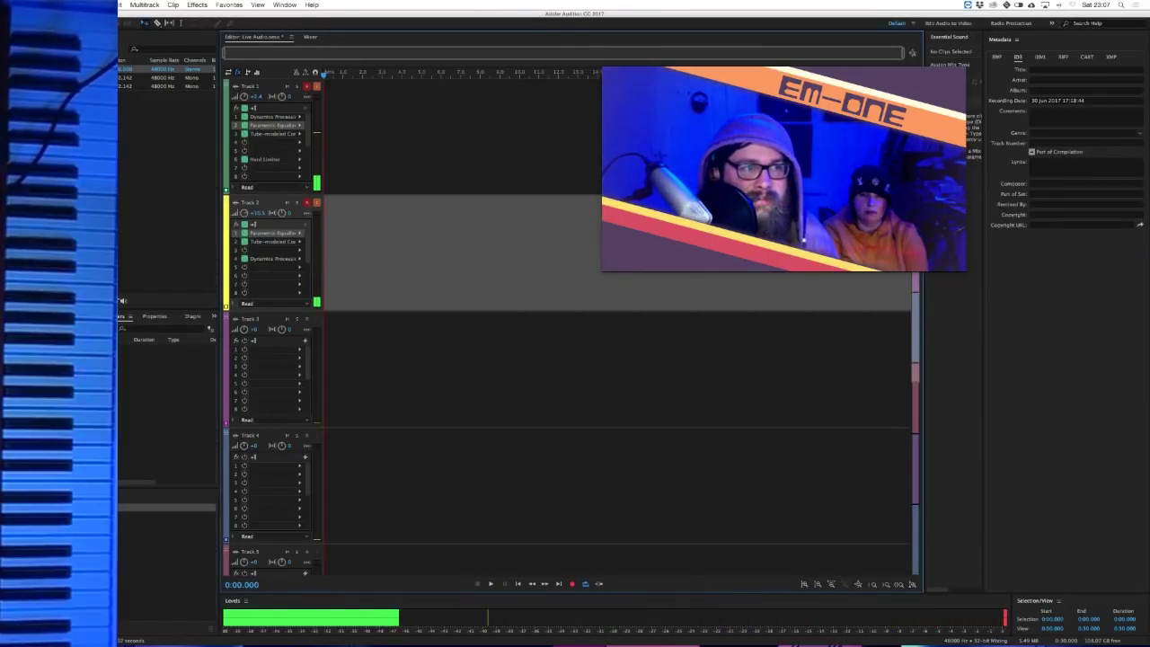
mouse_move(108, 30)
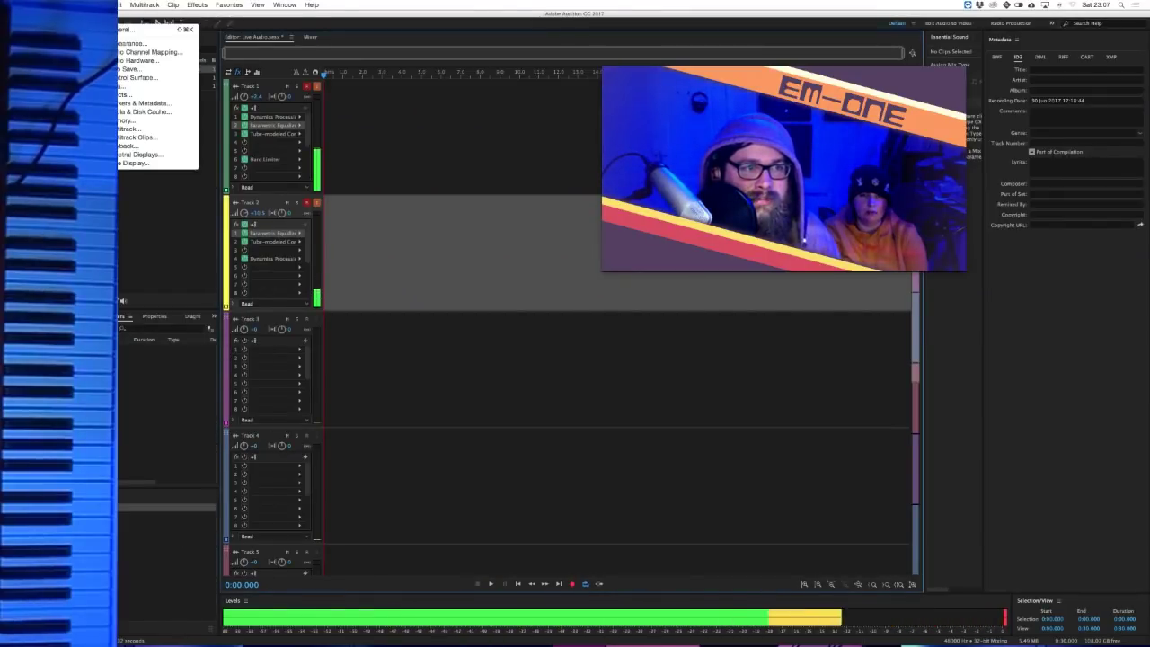
click(124, 61)
click(477, 416)
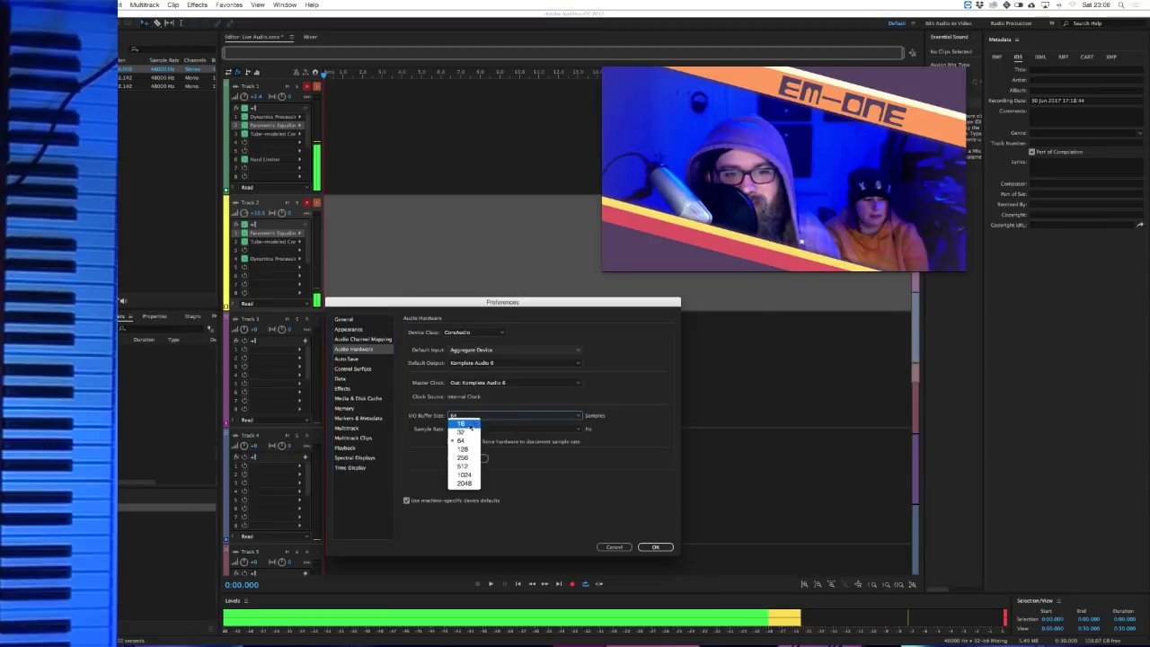
click(477, 418)
click(621, 548)
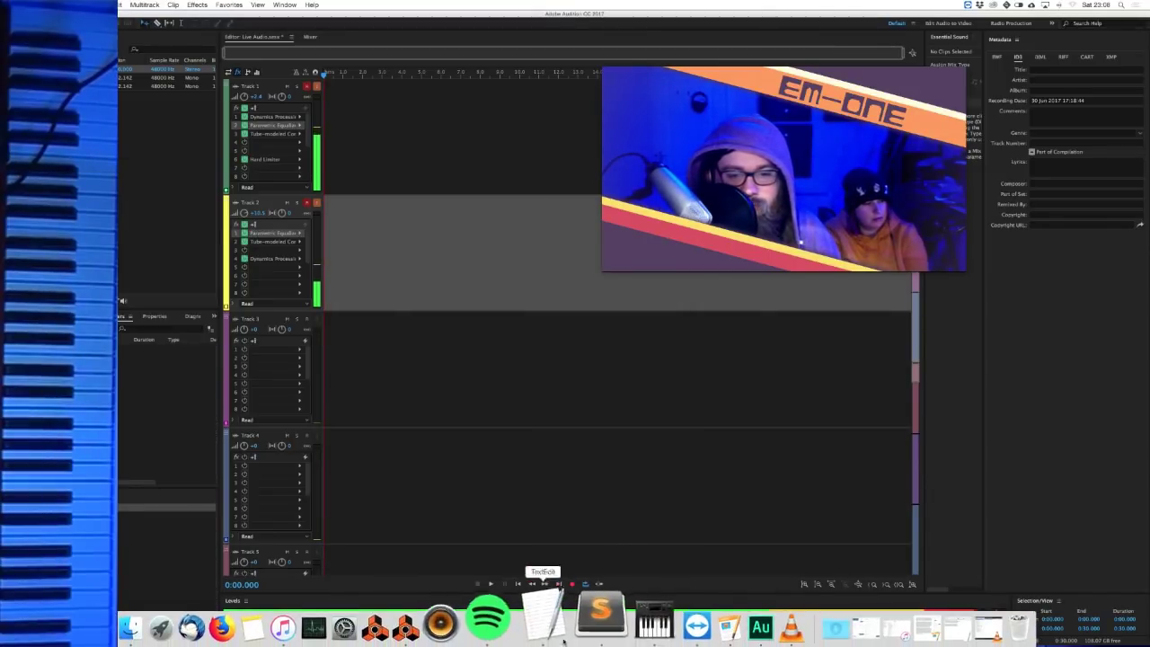
- Switch back to Reason and open the Radical Piano clip for note editing
click(460, 604)
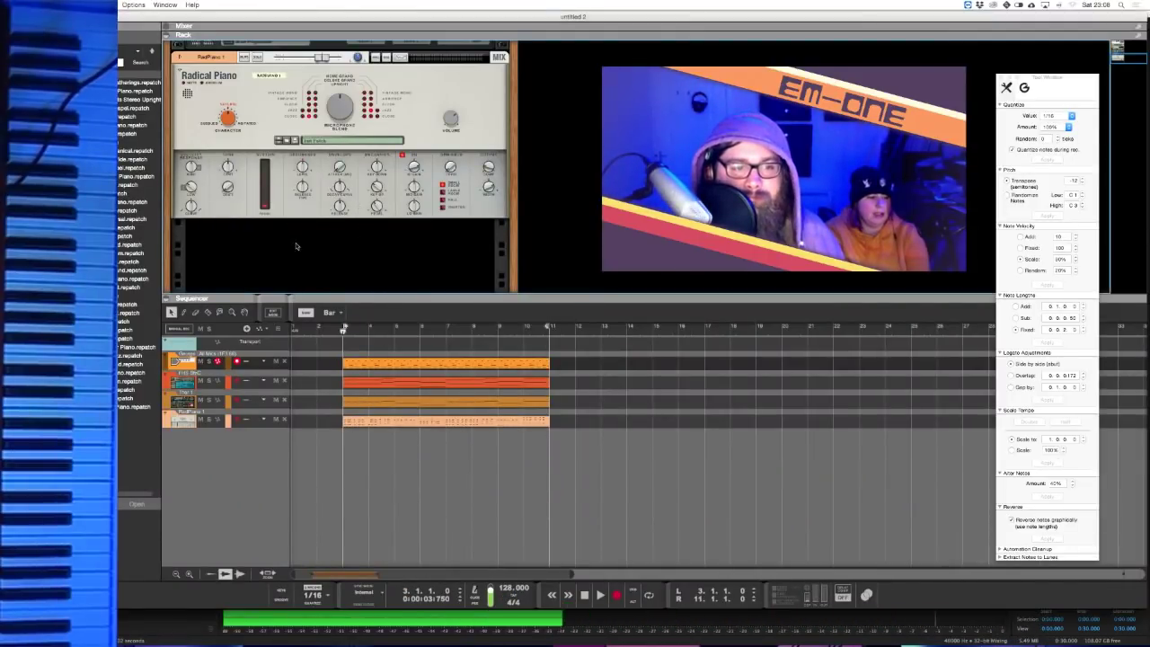
double_click(356, 420)
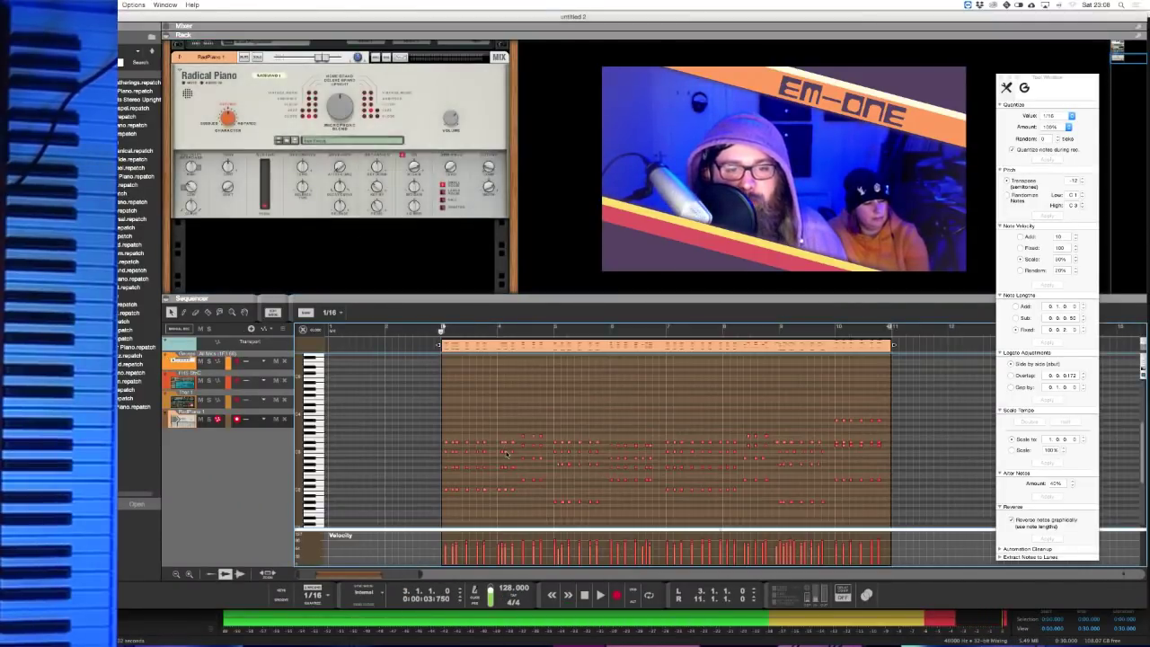
scroll(504, 461, down, 3)
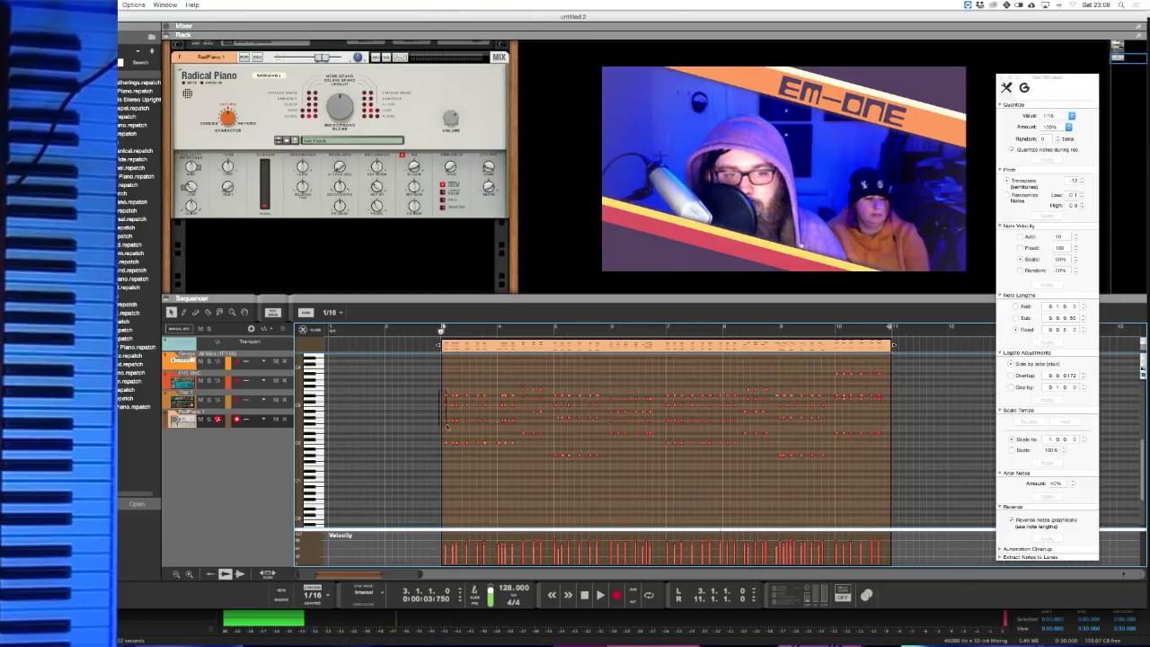
- Align the opening piano chords in bars 3 and 4 to the 1/16 grid and set the song position to 2.4.4.0
drag(446, 426, 449, 456)
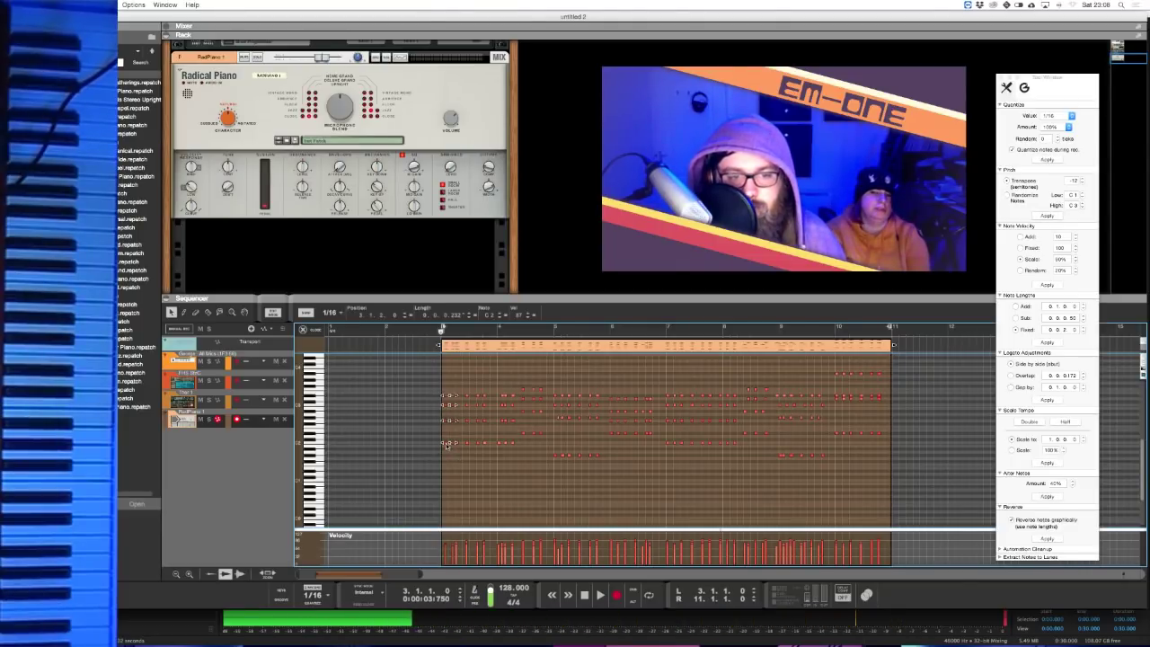
click(447, 449)
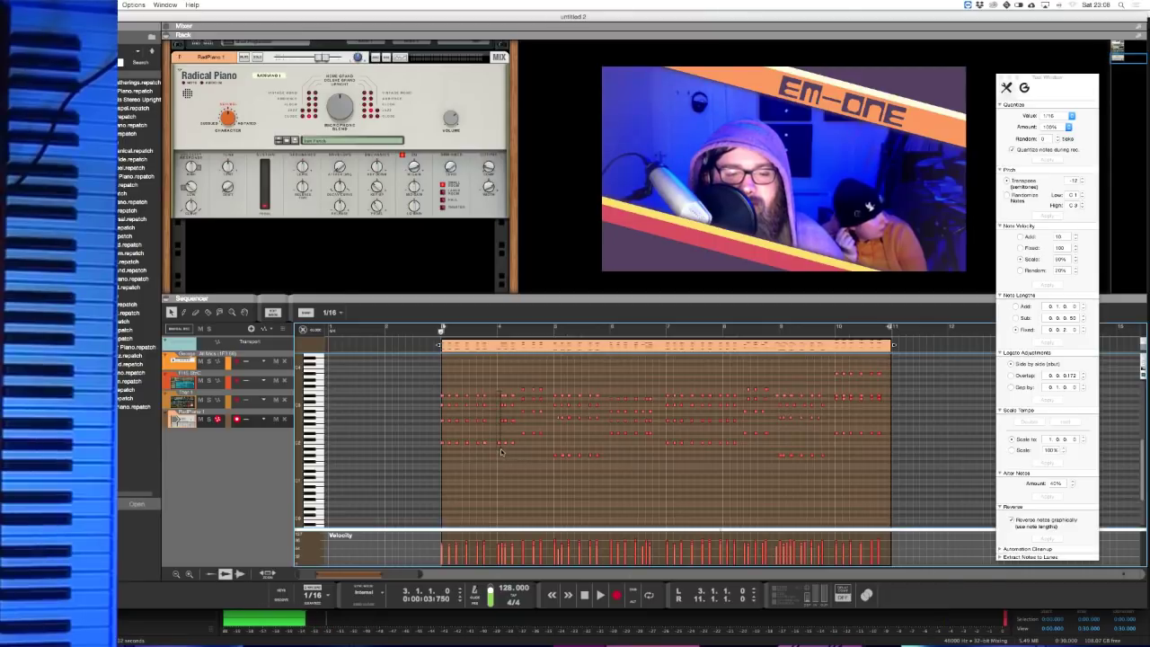
click(499, 396)
click(530, 410)
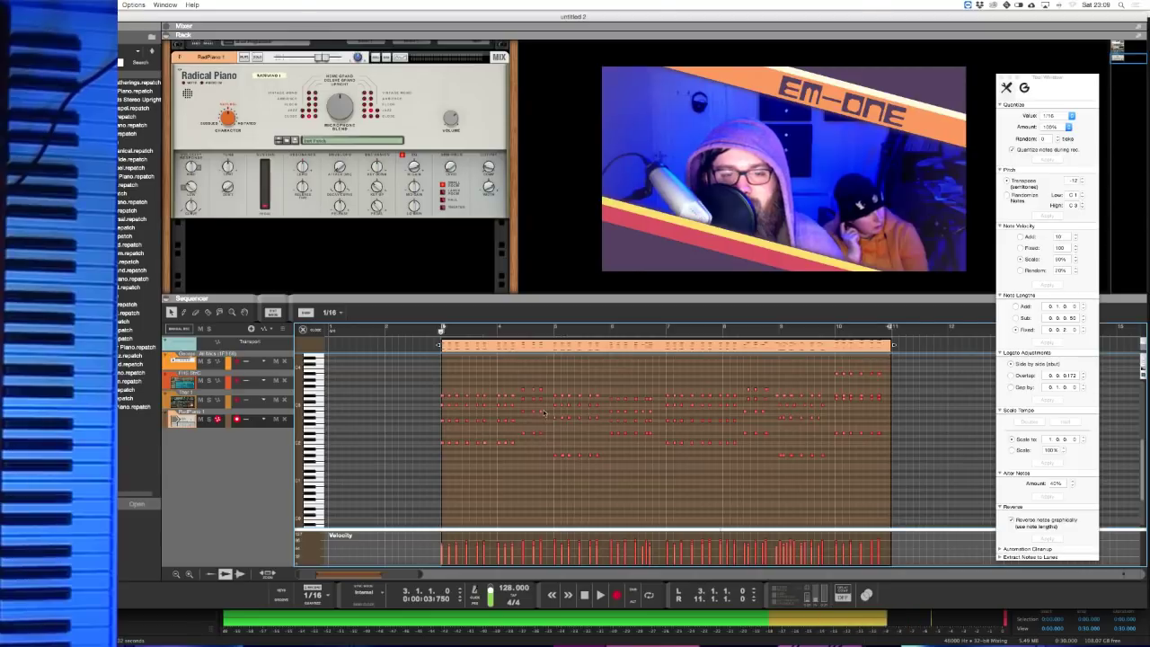
drag(512, 330, 437, 330)
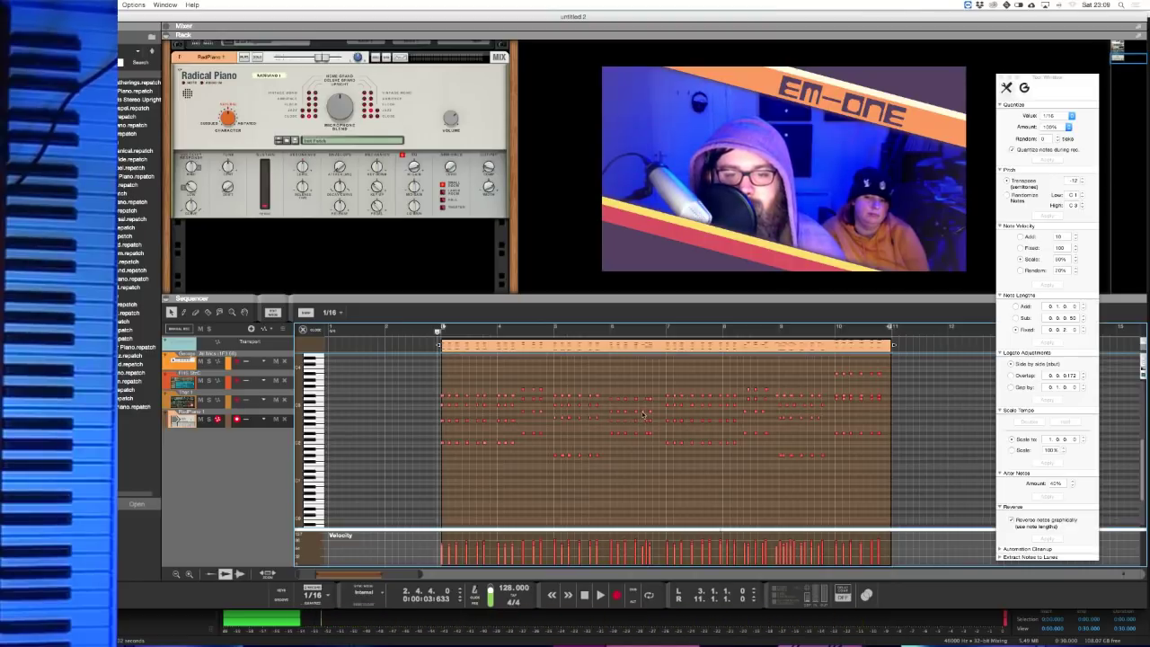
- Move the mistimed piano chords near the end of bar 6 and in bar 8 into line on the 1/16 grid
drag(653, 391, 650, 436)
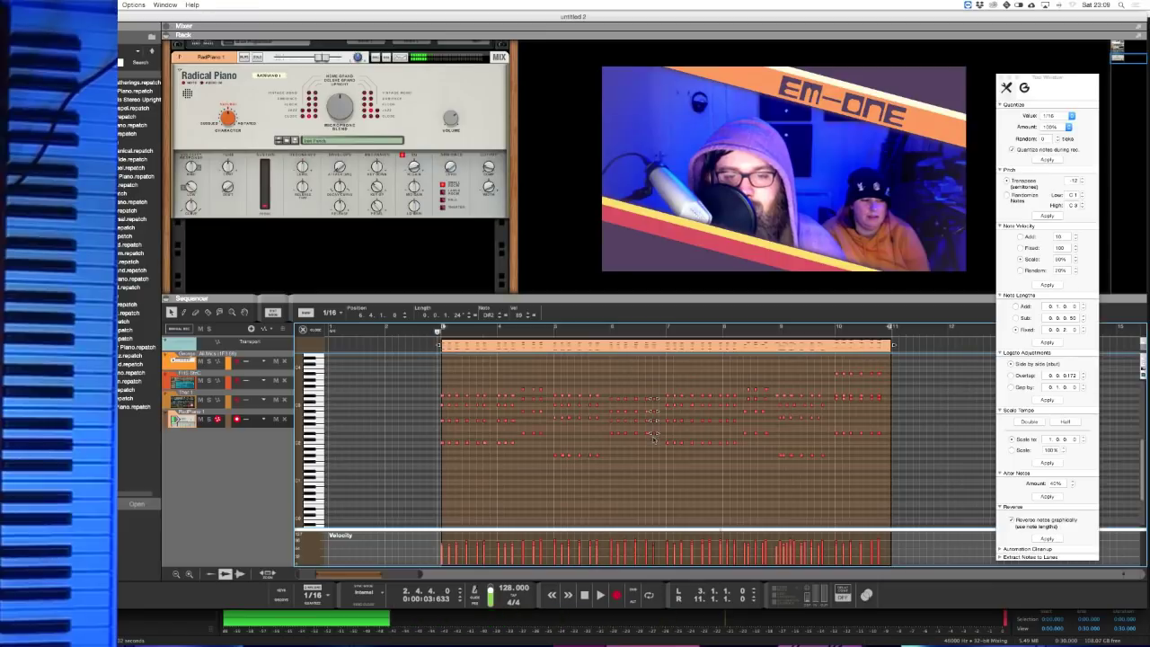
click(654, 483)
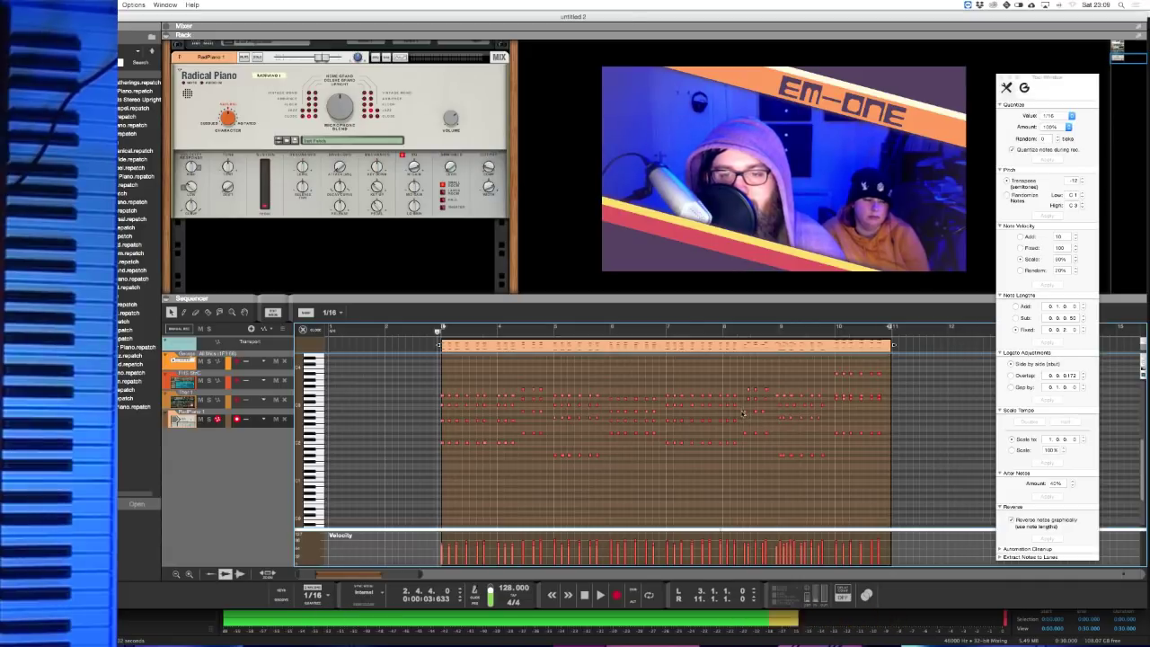
drag(744, 403, 744, 433)
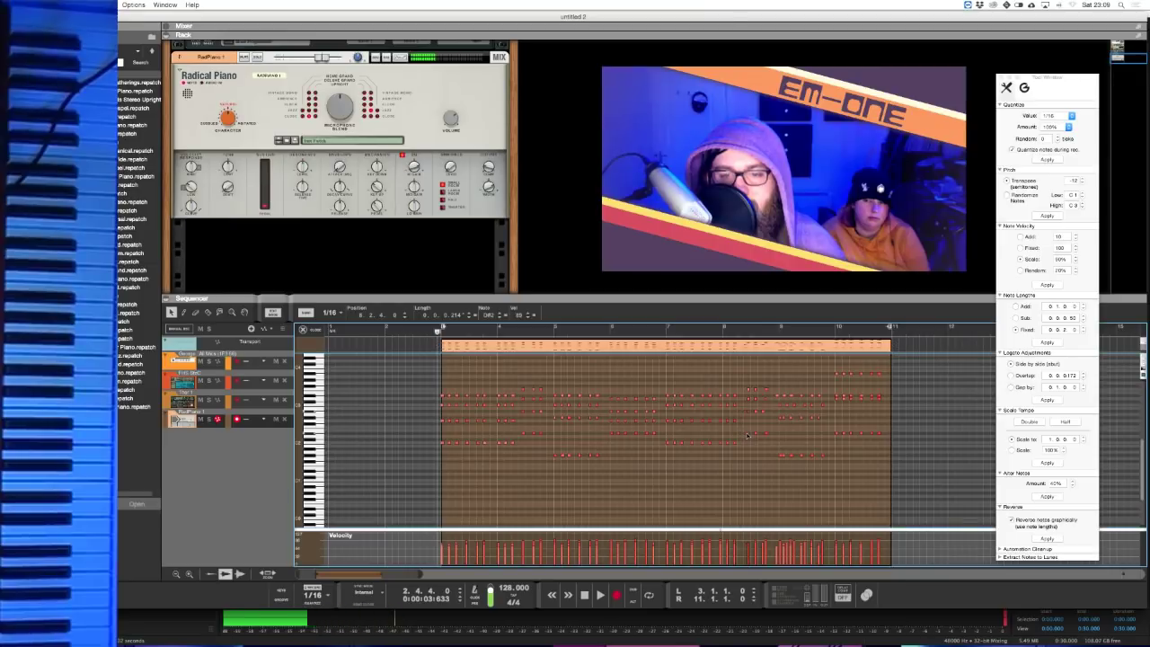
click(716, 405)
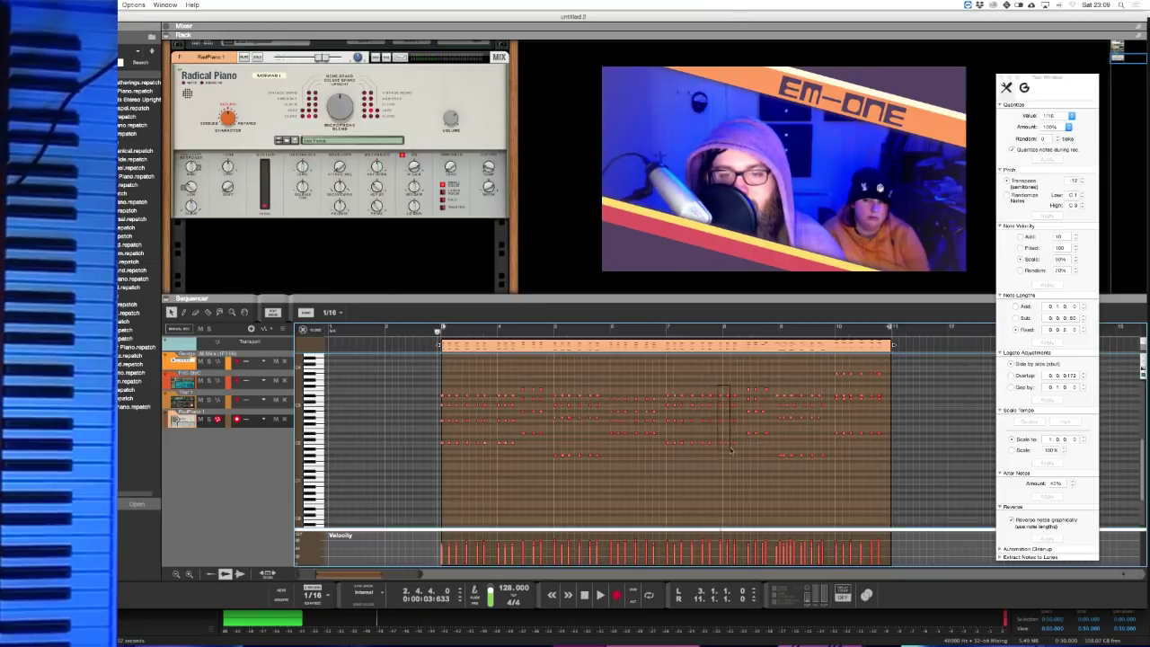
drag(739, 458, 737, 454)
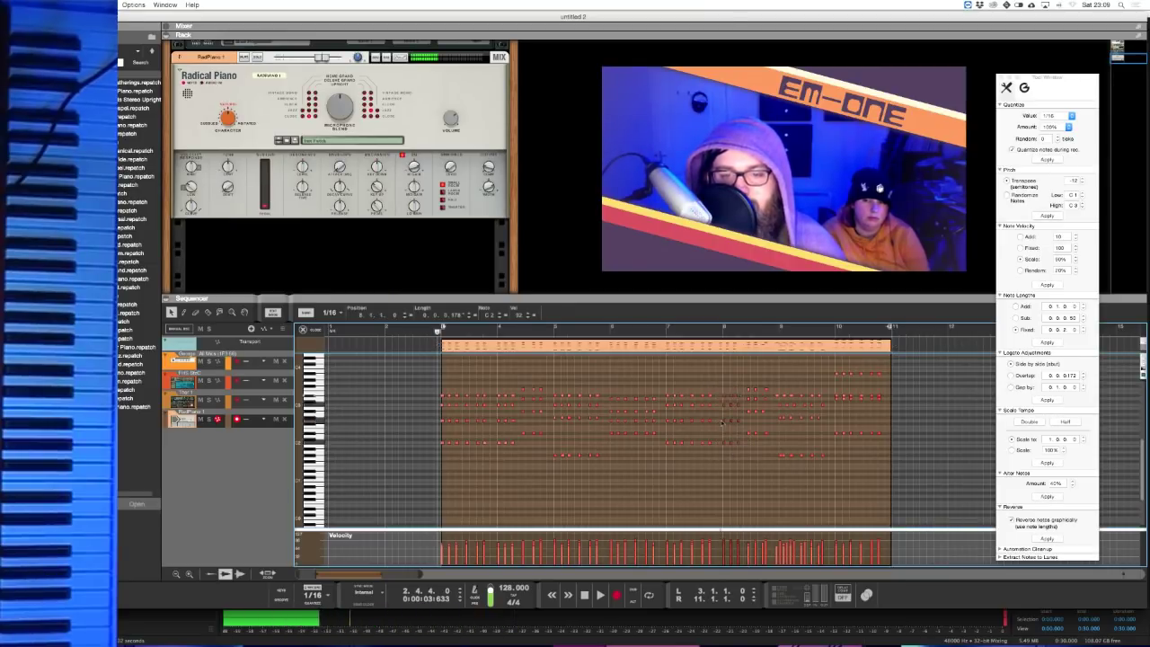
click(753, 455)
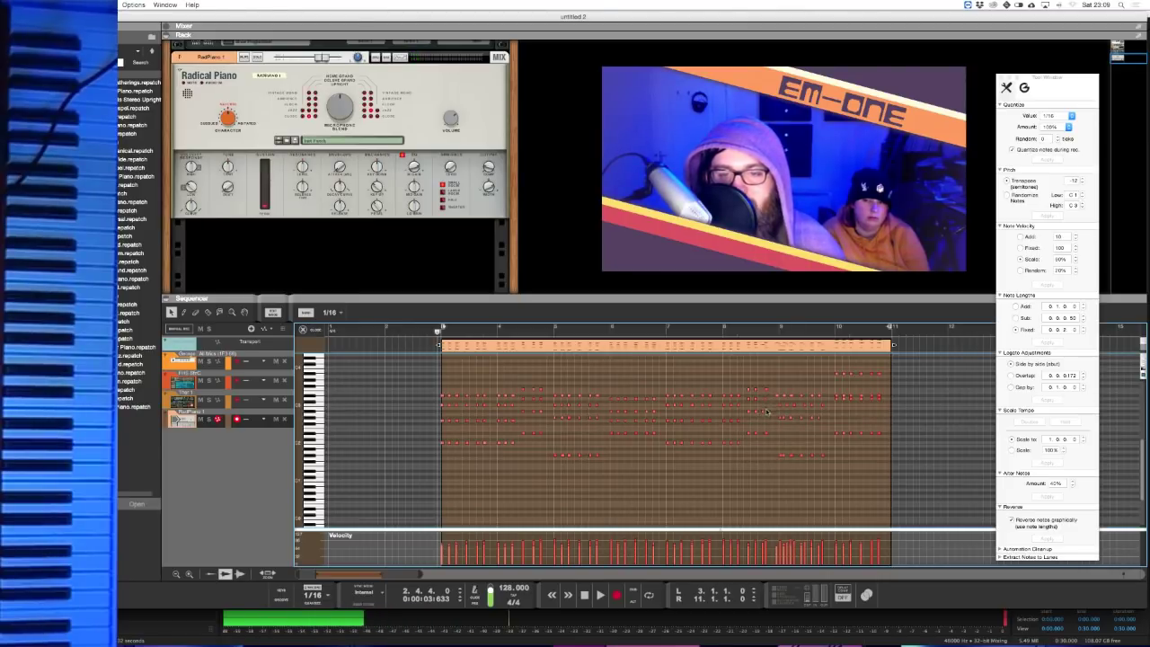
click(763, 414)
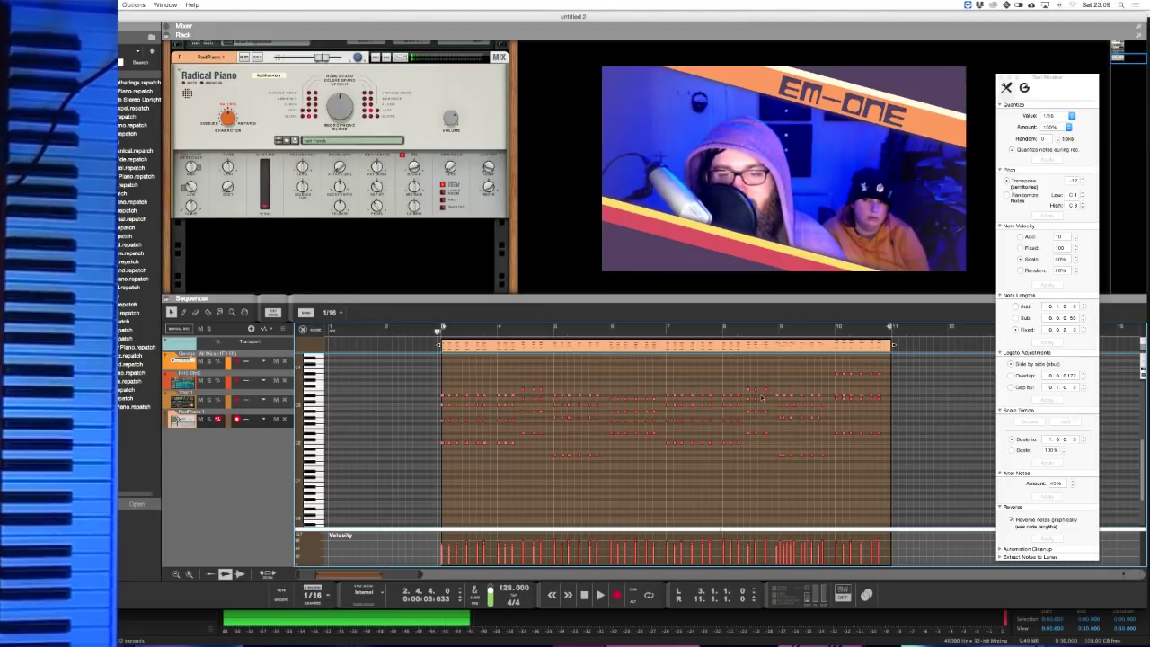
drag(766, 385, 754, 433)
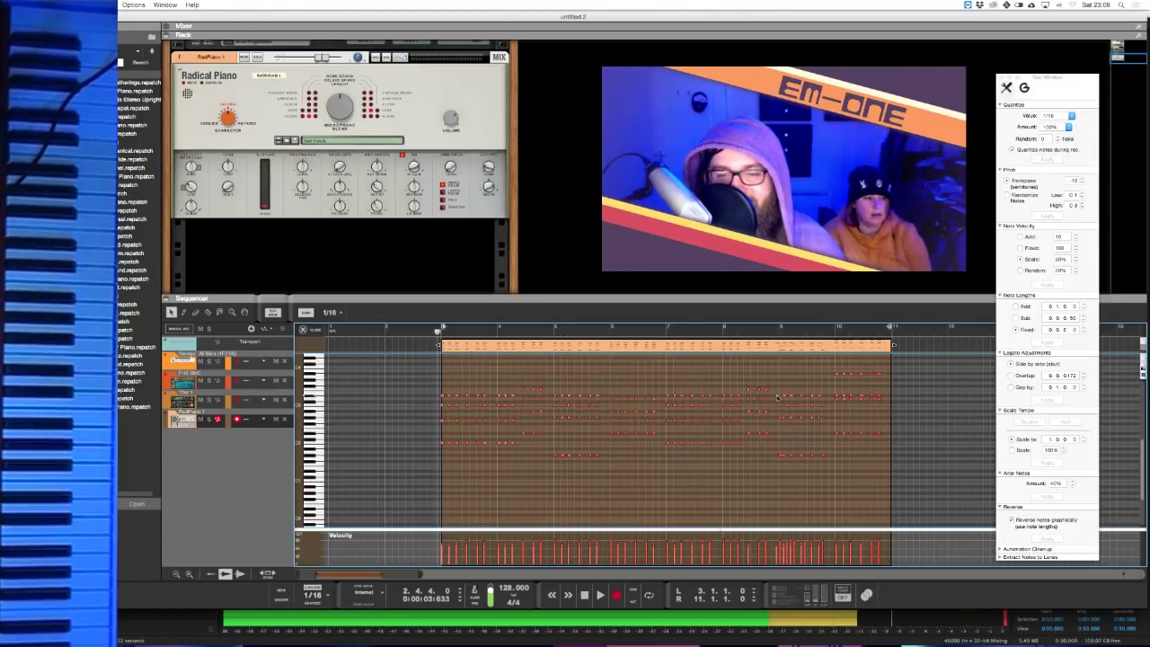
- Correct the timing of the upper and lower notes of the first piano chords in bar 9
click(782, 396)
click(786, 399)
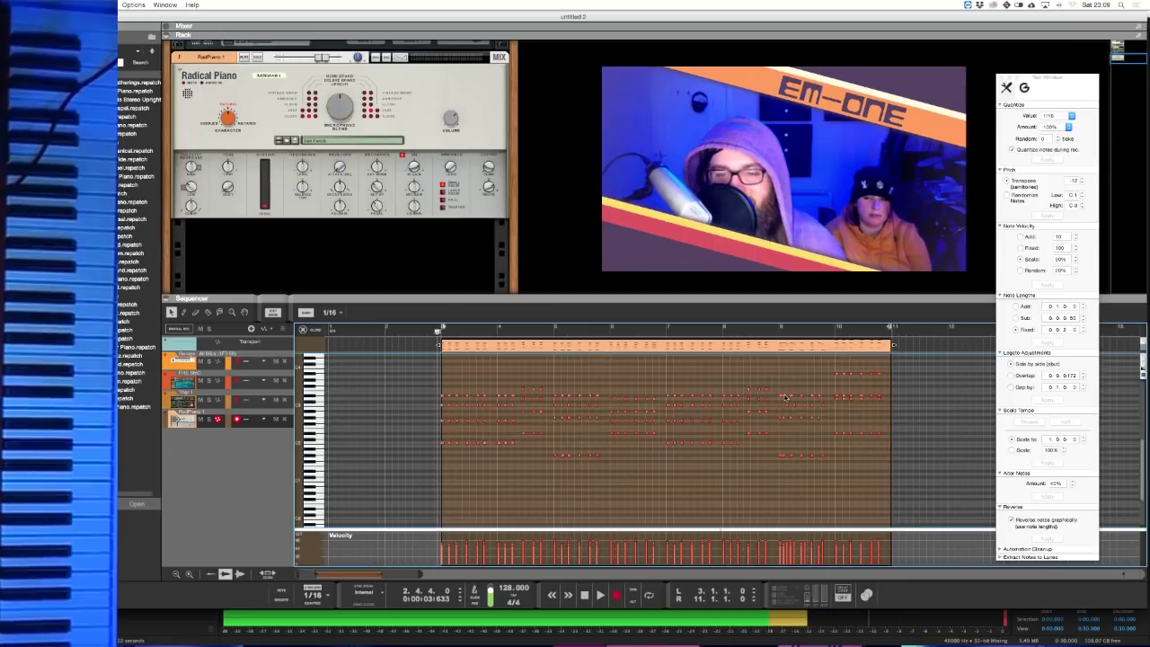
click(786, 397)
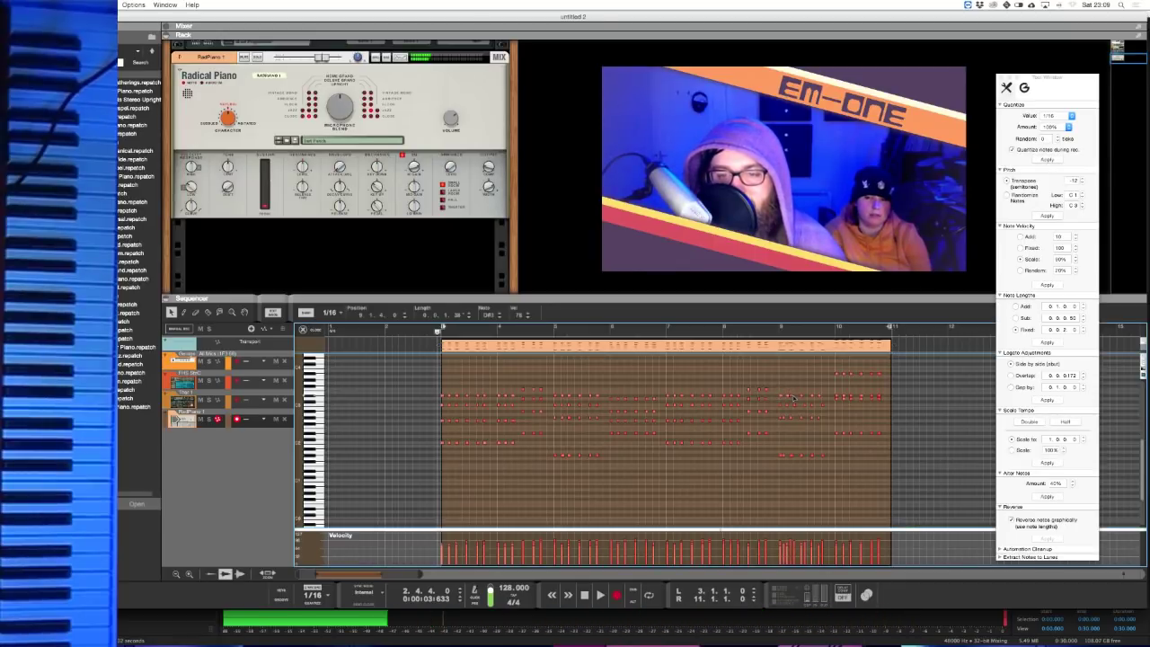
click(793, 397)
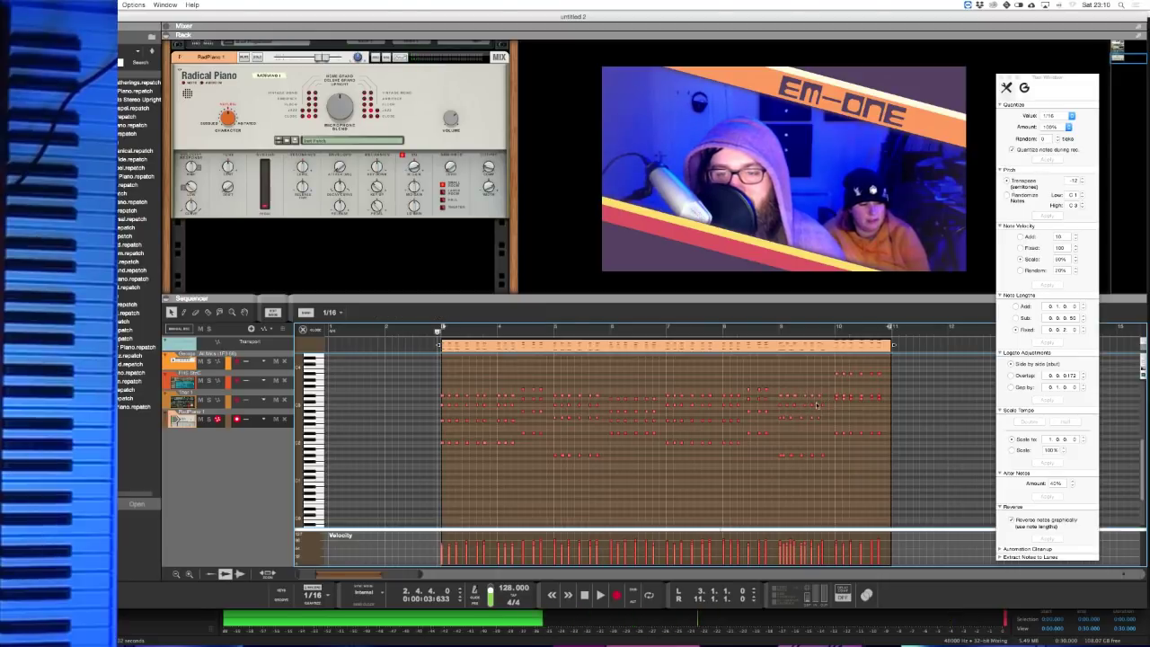
click(822, 457)
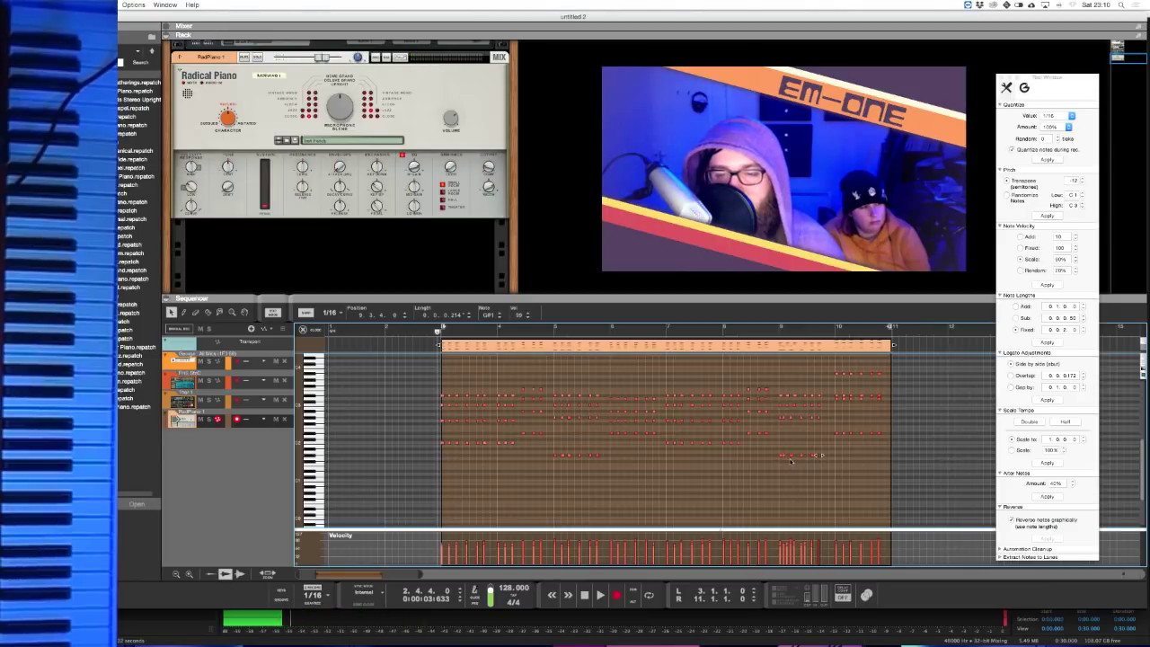
click(795, 450)
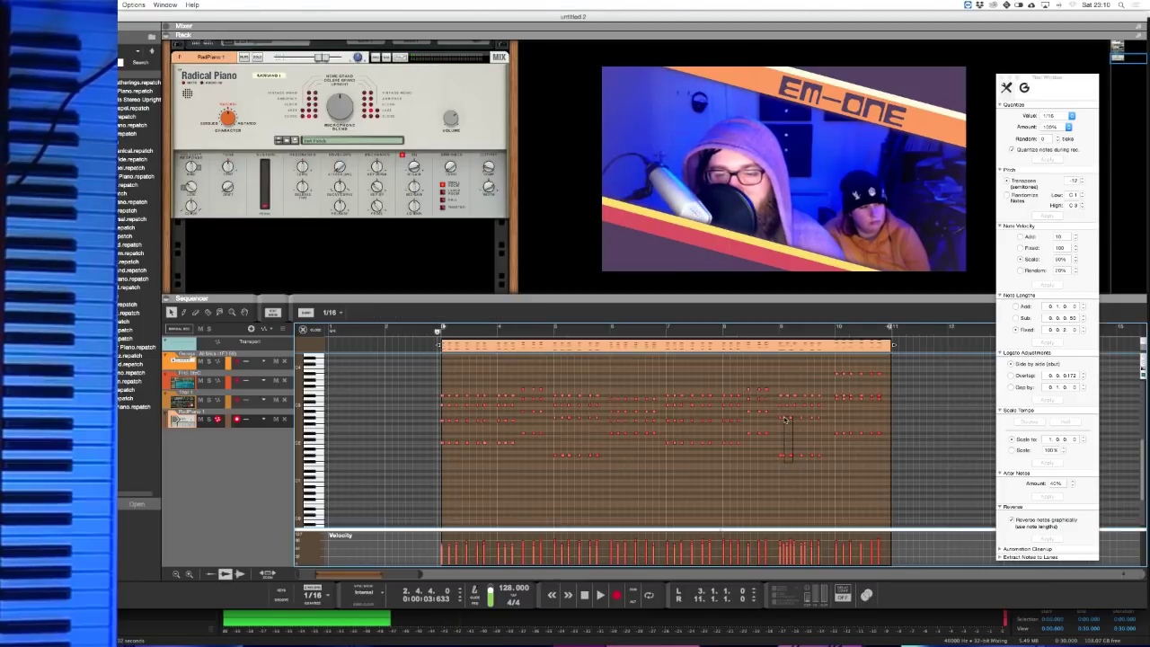
click(791, 420)
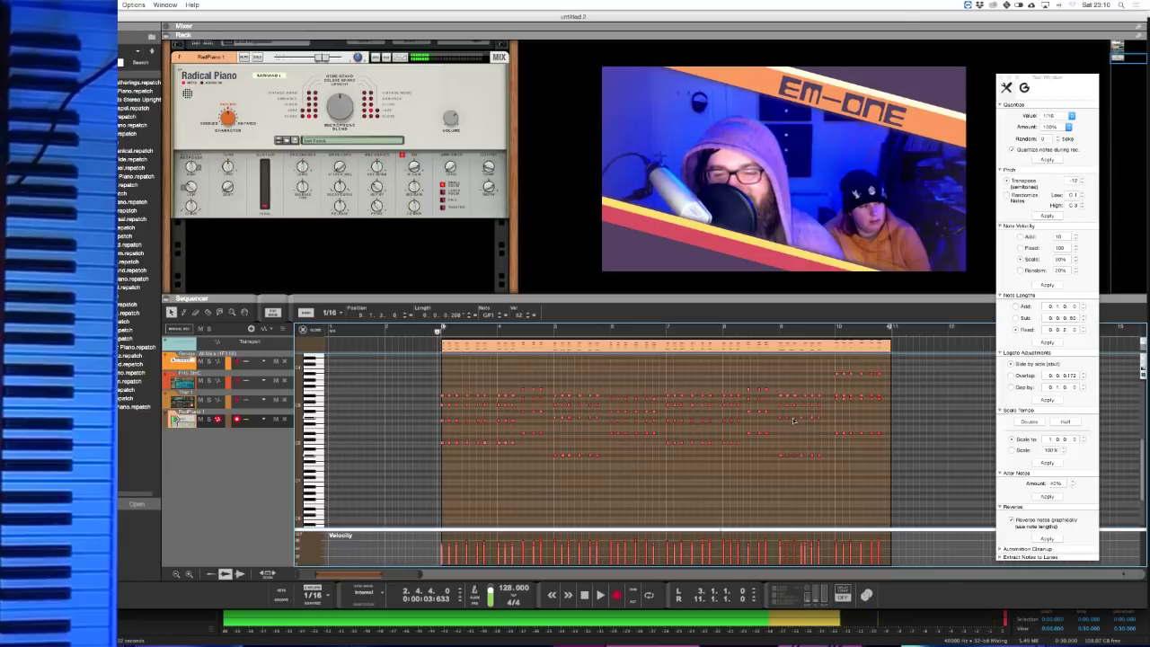
- Align the remaining piano chords in bar 9 to the 1/16 grid and close the clip's note editor
click(802, 464)
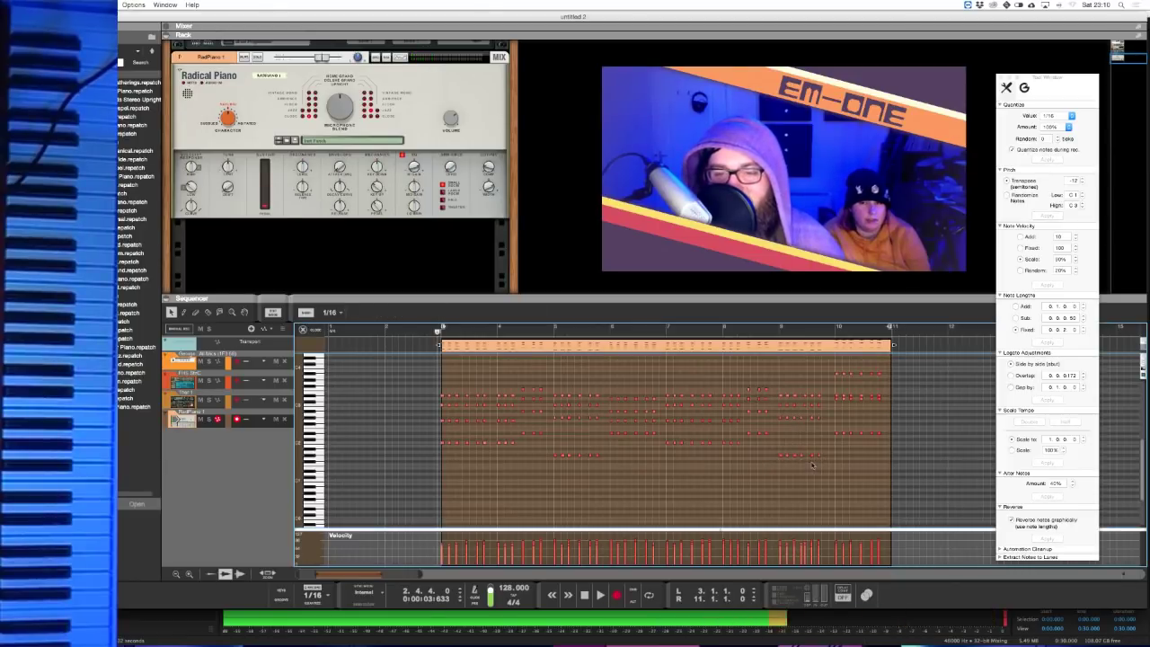
drag(799, 416, 802, 455)
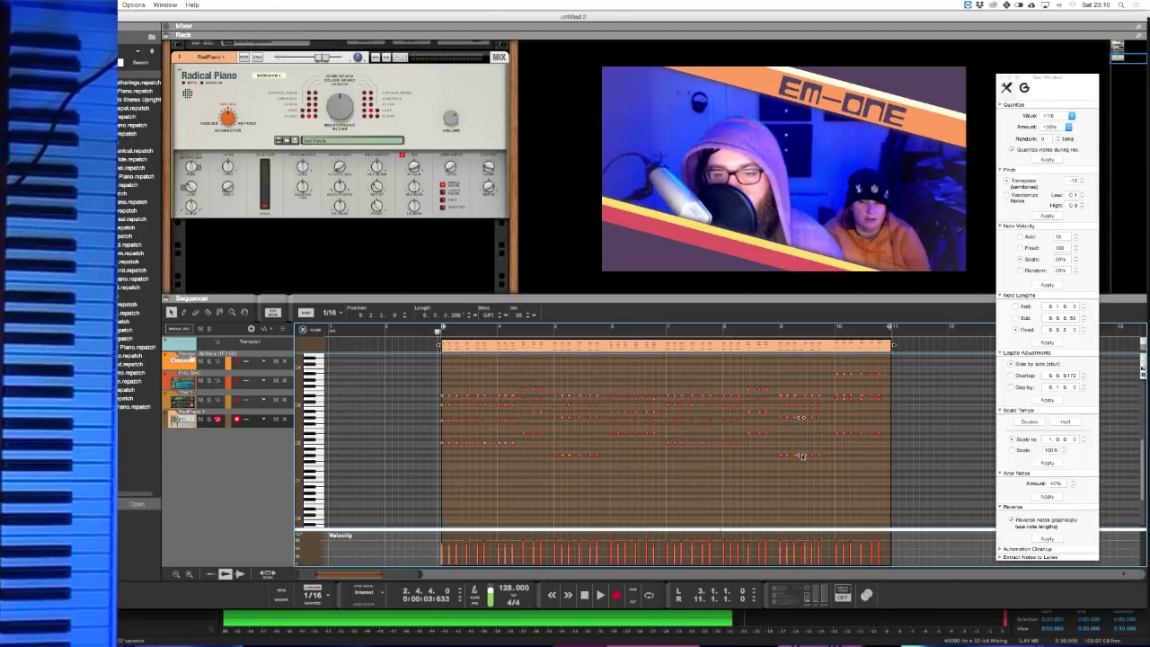
click(830, 462)
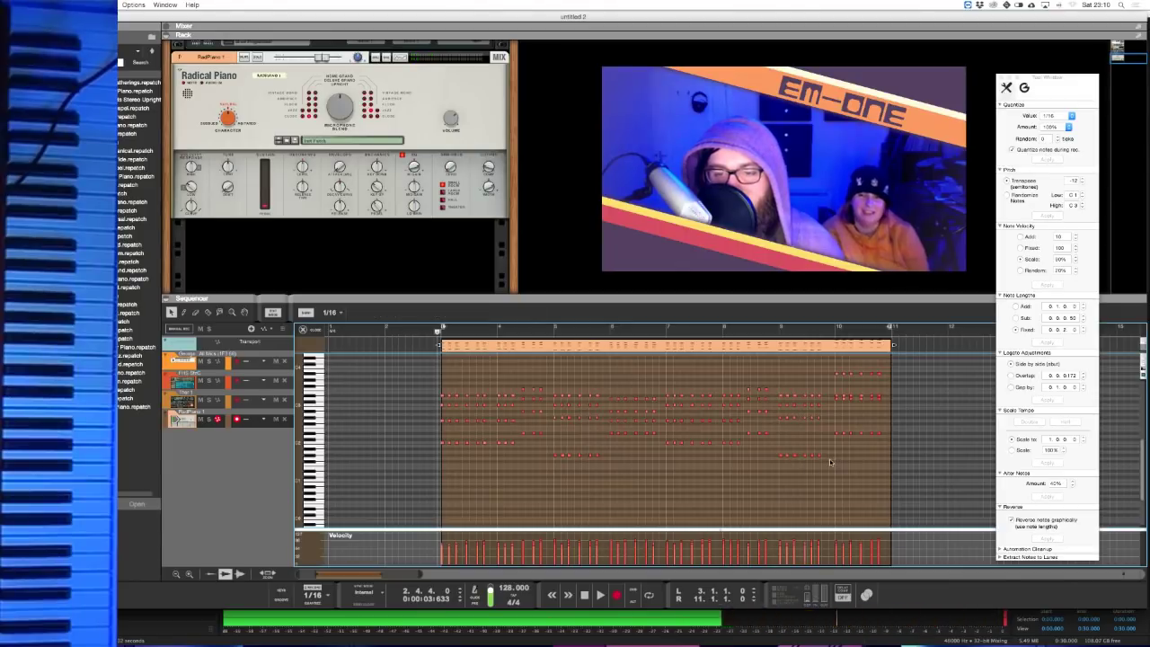
drag(825, 460, 813, 396)
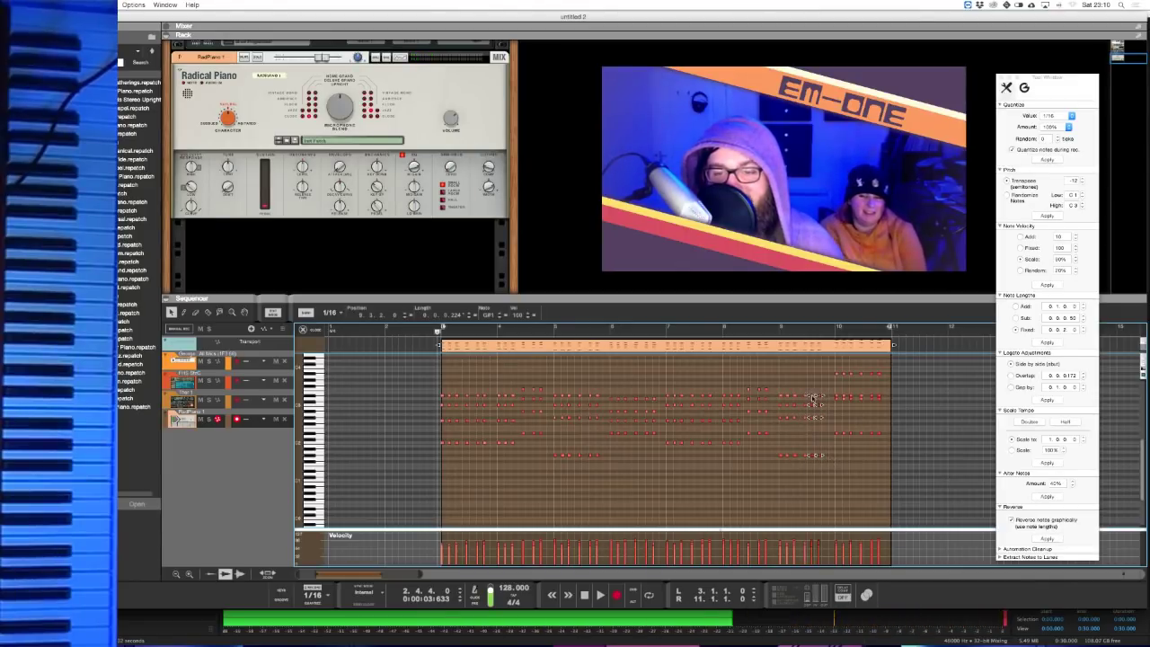
click(854, 411)
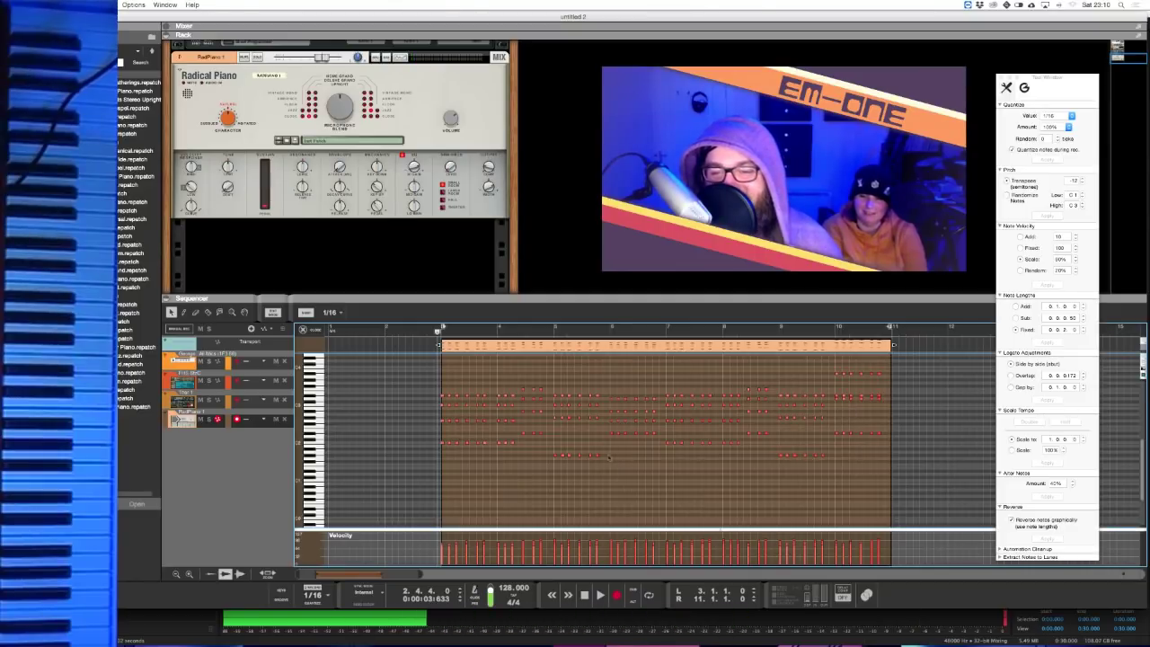
click(314, 330)
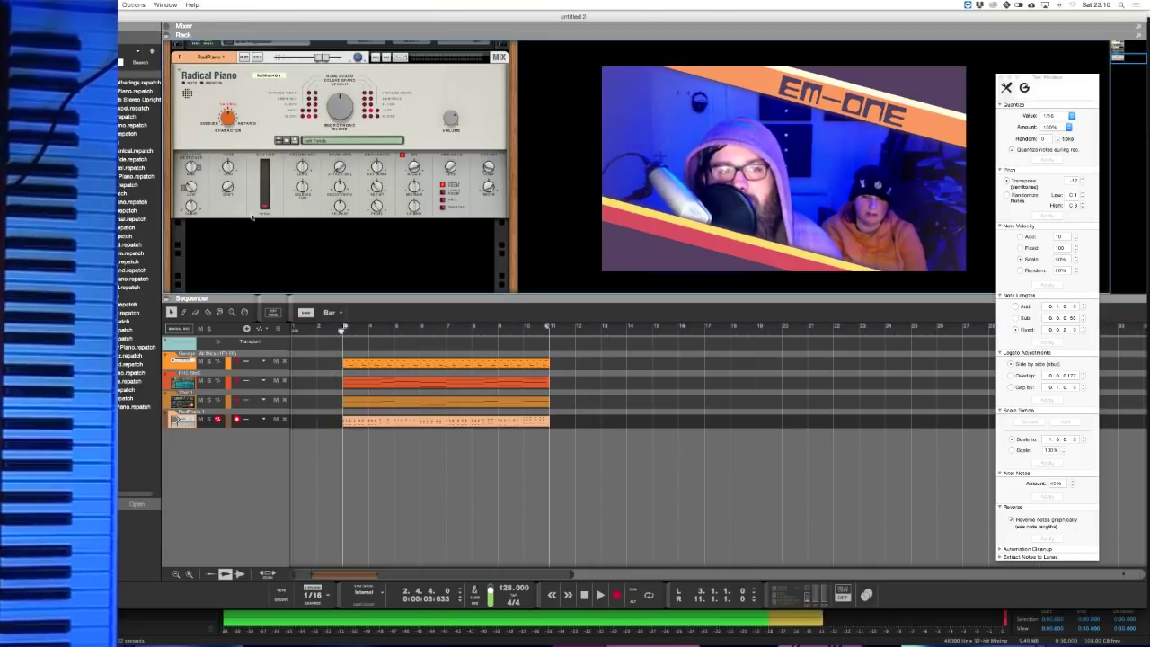
- Disconnect the drum mix channel's output cables from the hardware interface at the rear of the rack
scroll(305, 272, down, 1)
scroll(305, 272, down, 2)
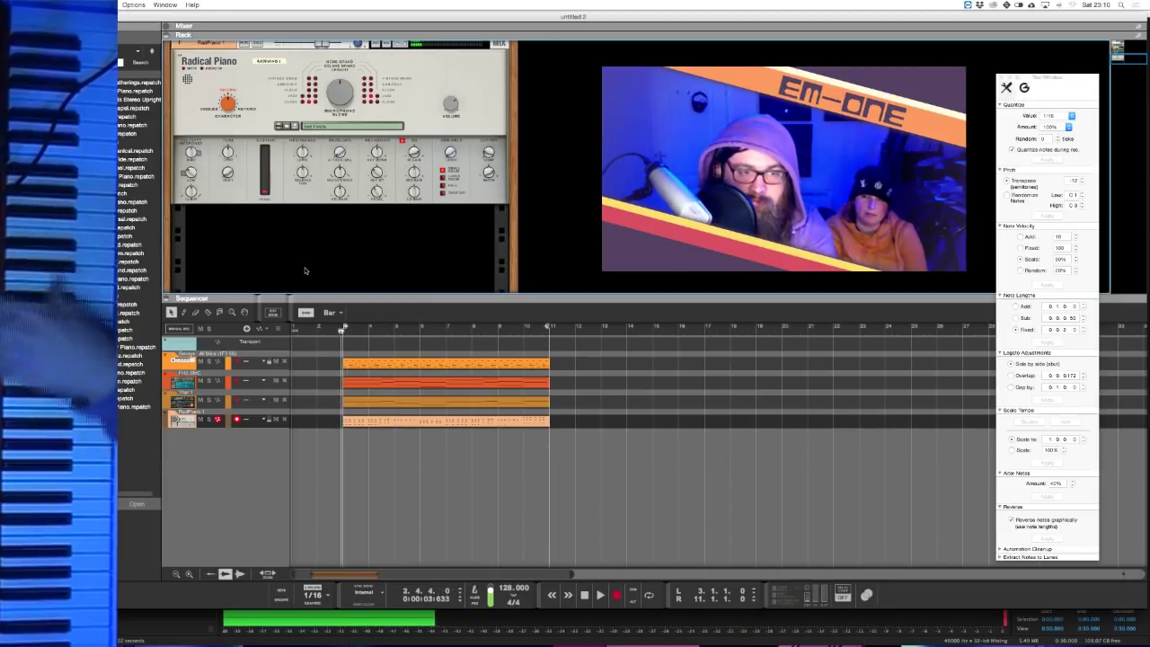
key(Tab)
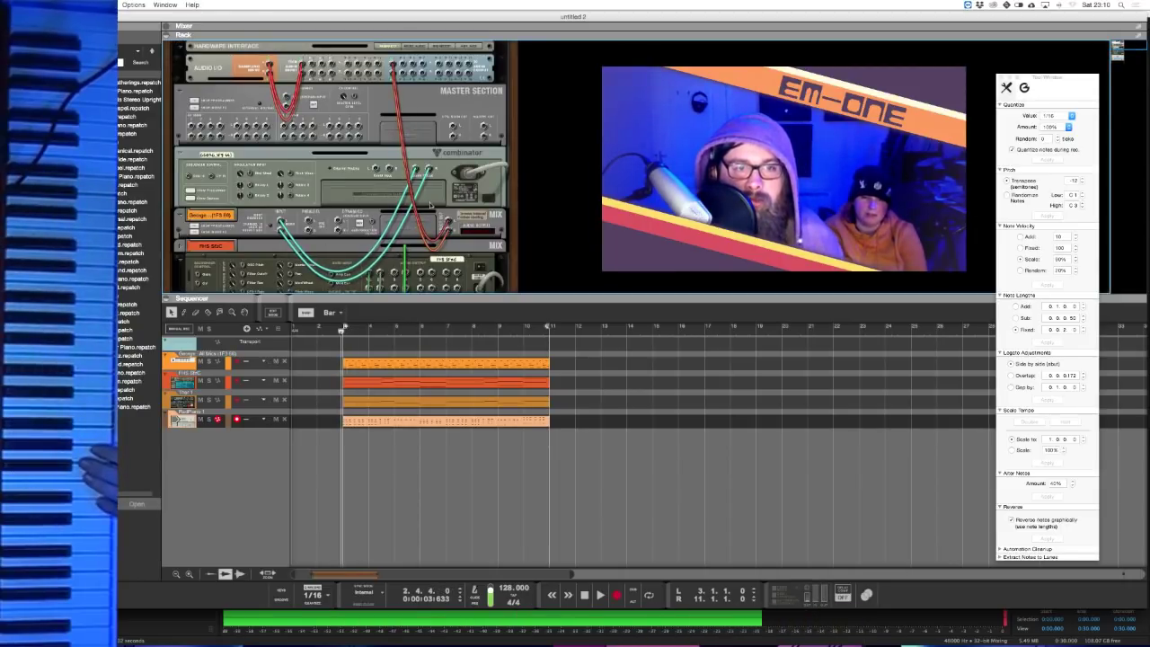
click(432, 223)
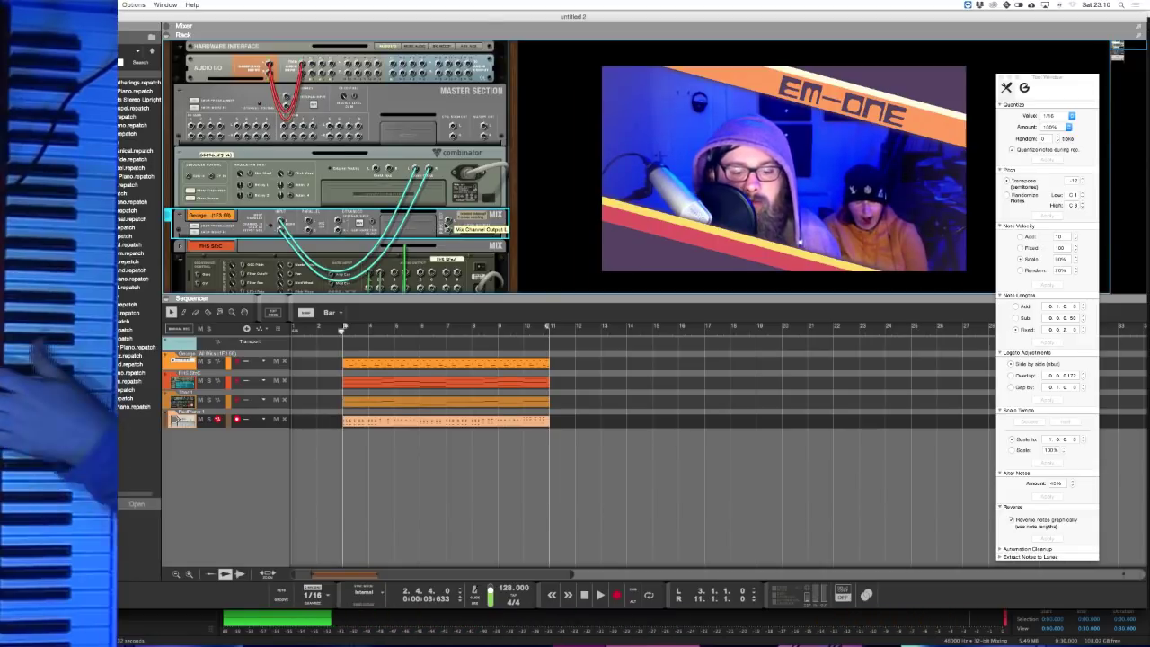
key(Tab)
- Play the song while checking the mixer channels, moving the Tool Window aside, and go back to the rack
key(F5)
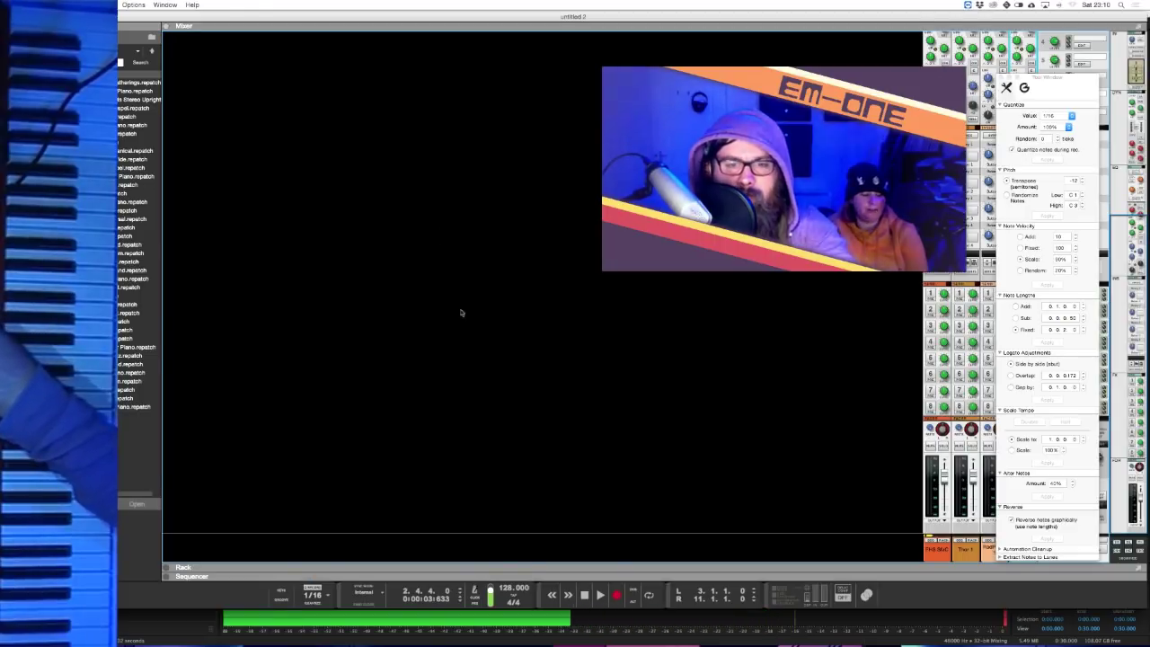
key(space)
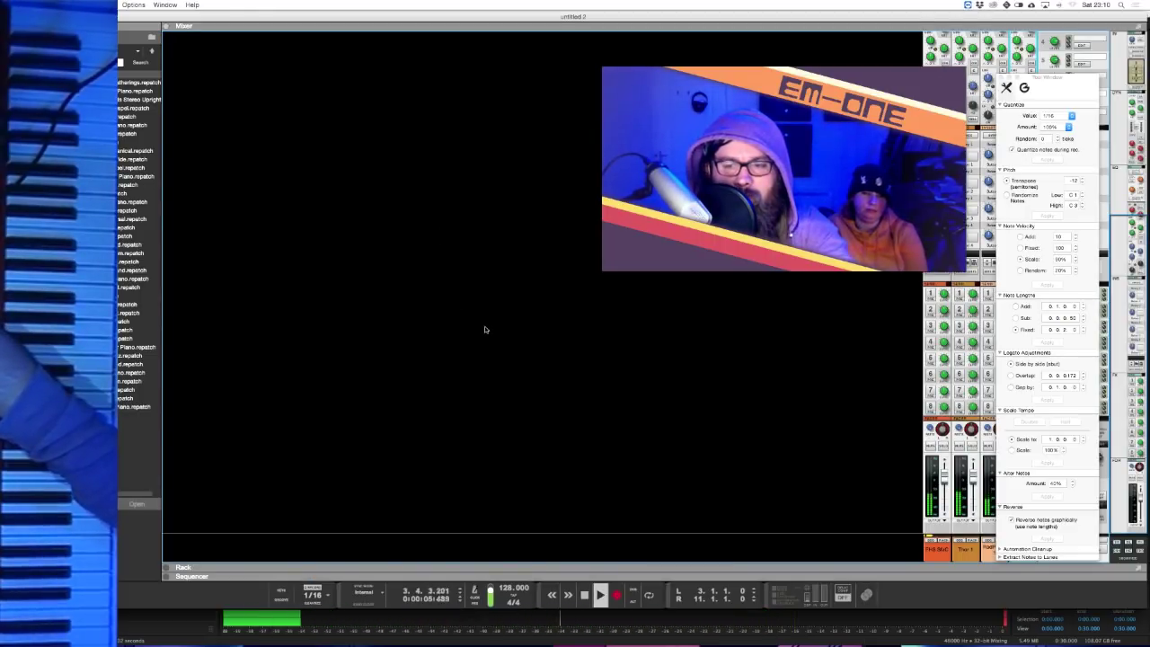
mouse_move(1045, 81)
mouse_down()
mouse_move(756, 127)
mouse_move(891, 126)
mouse_move(999, 56)
mouse_move(1036, 63)
mouse_up()
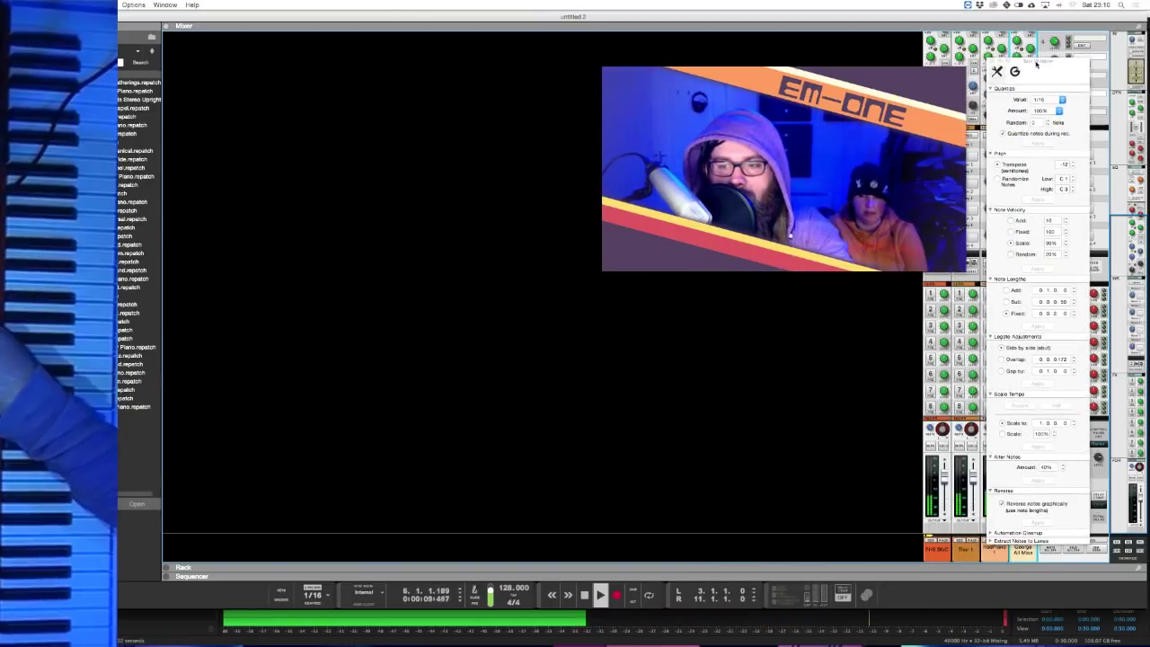
key(F6)
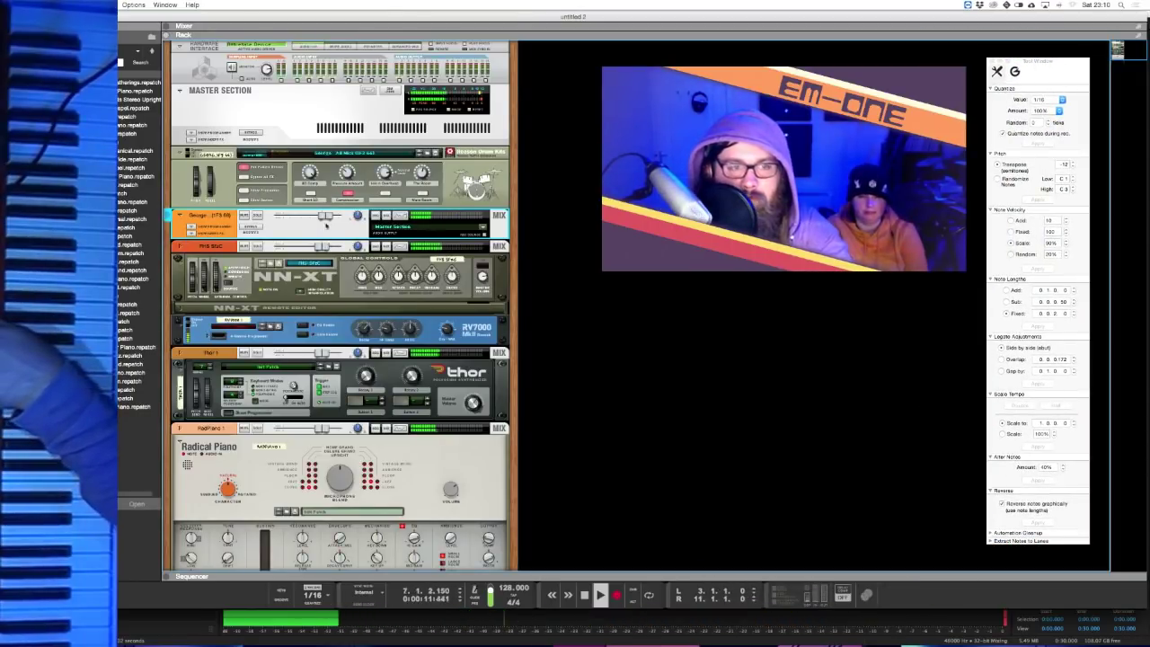
- Patch a cable between two sockets on the back of the hardware interface and return to the front of the rack
key(Tab)
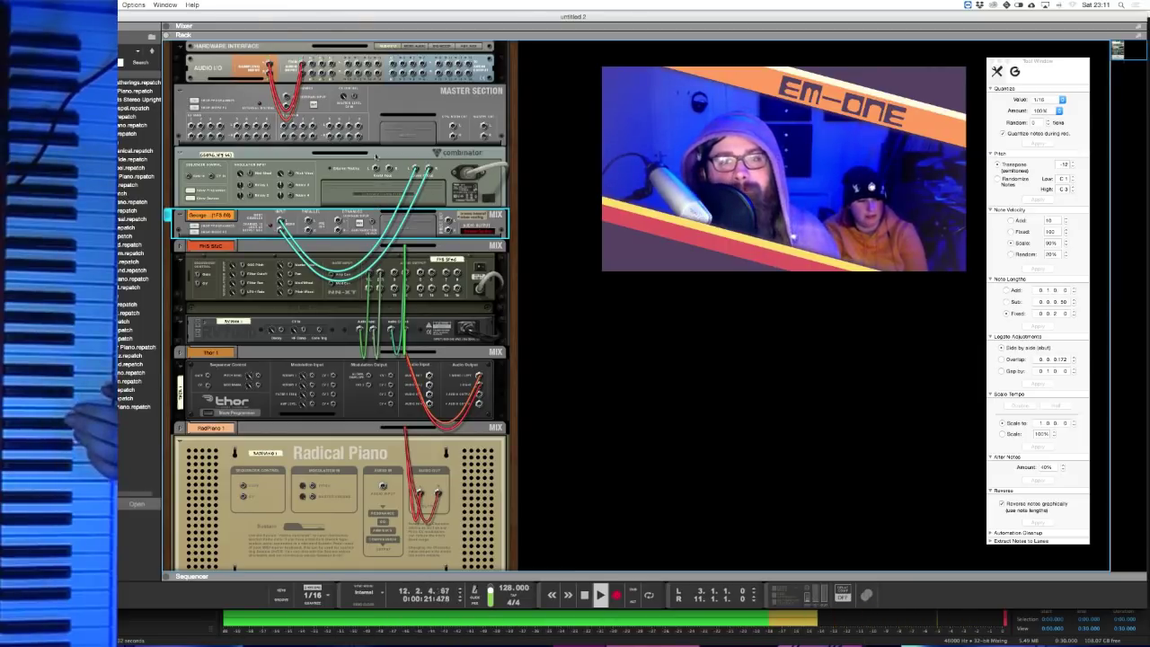
drag(377, 65, 388, 79)
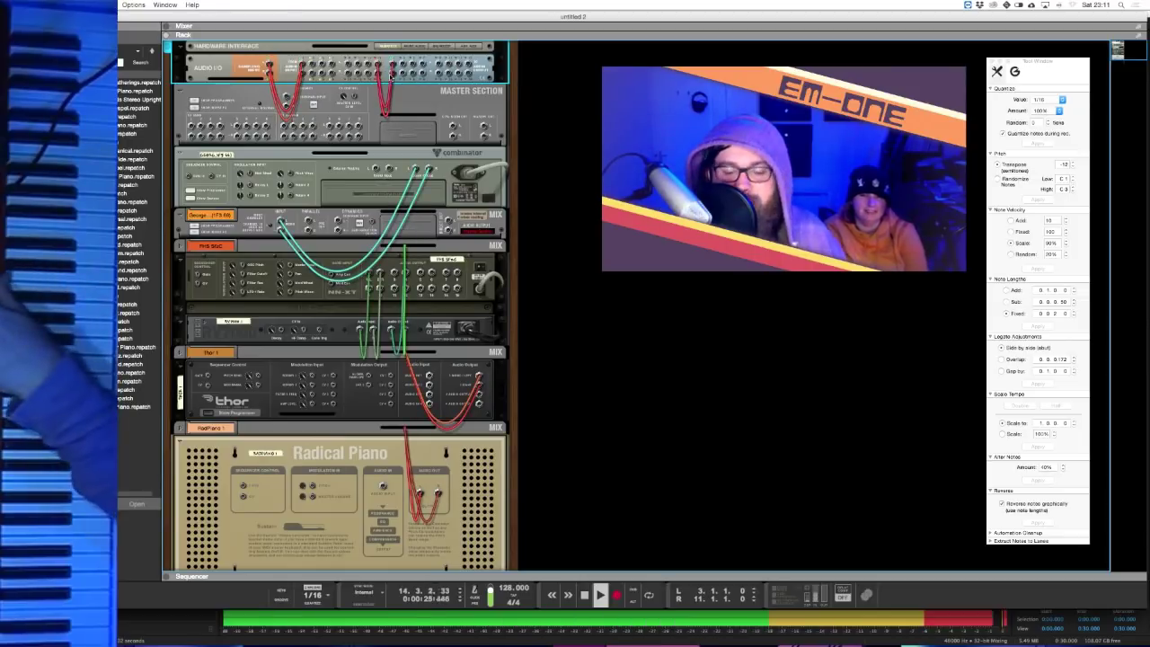
key(F7)
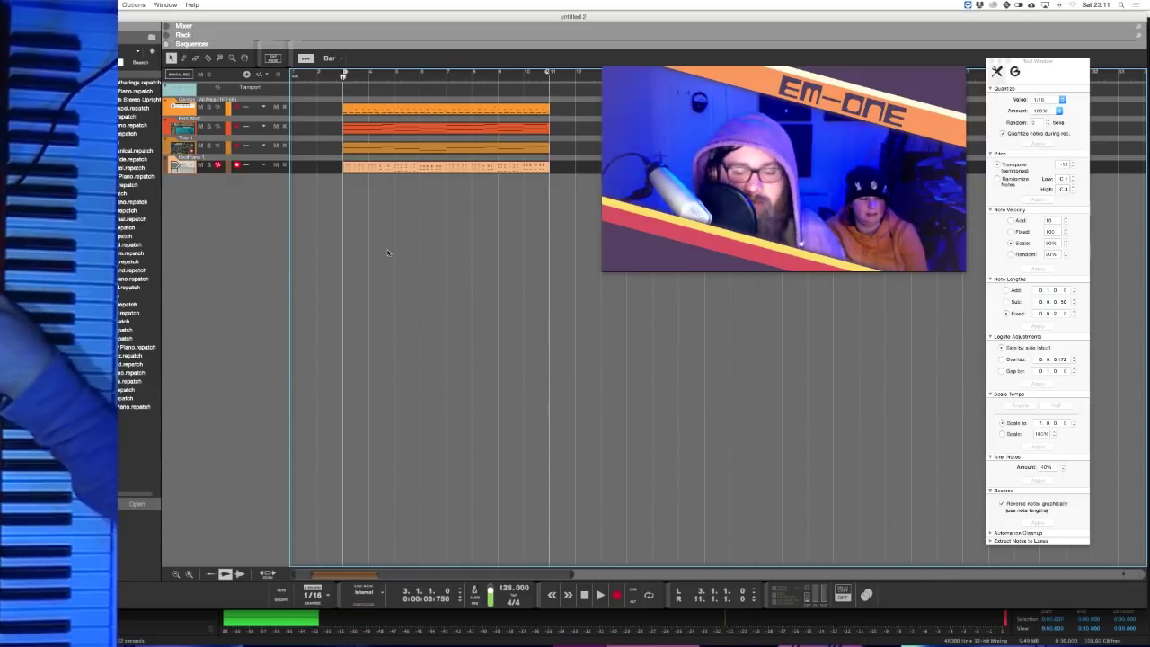
key(F6)
key(Tab)
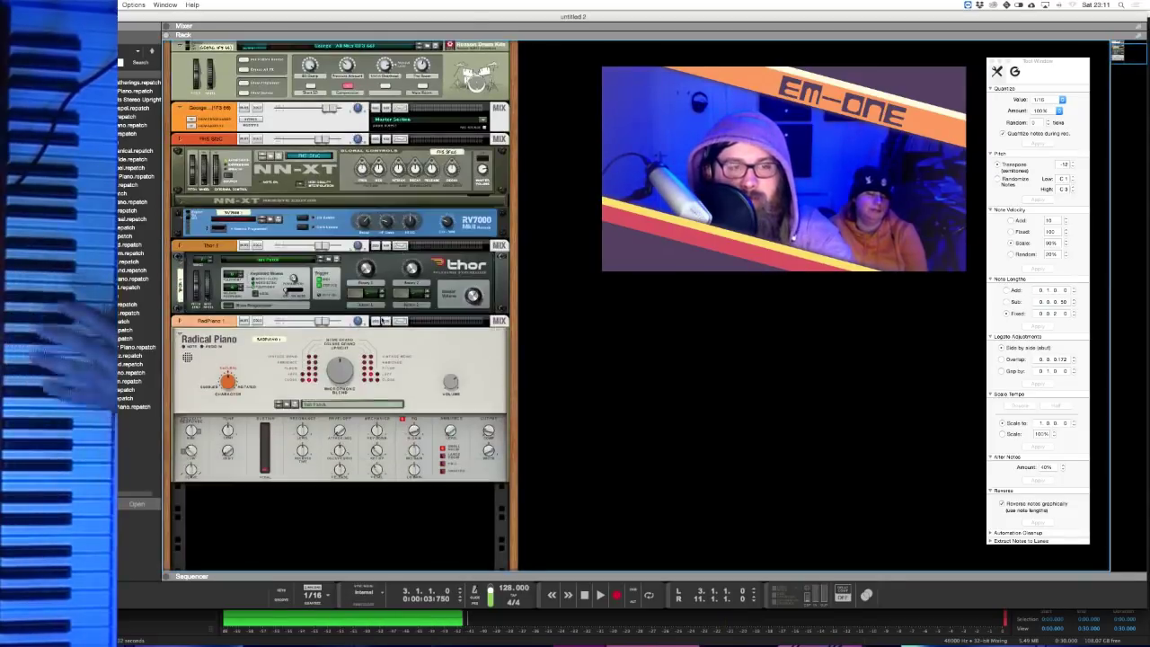
right_click(373, 531)
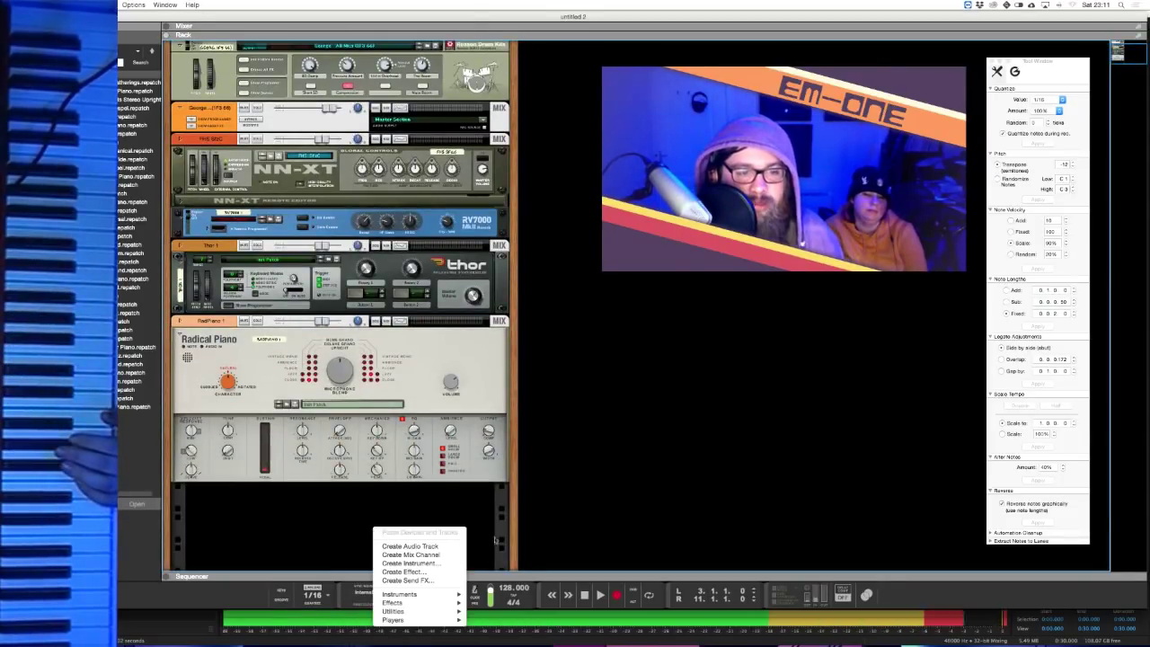
mouse_move(422, 594)
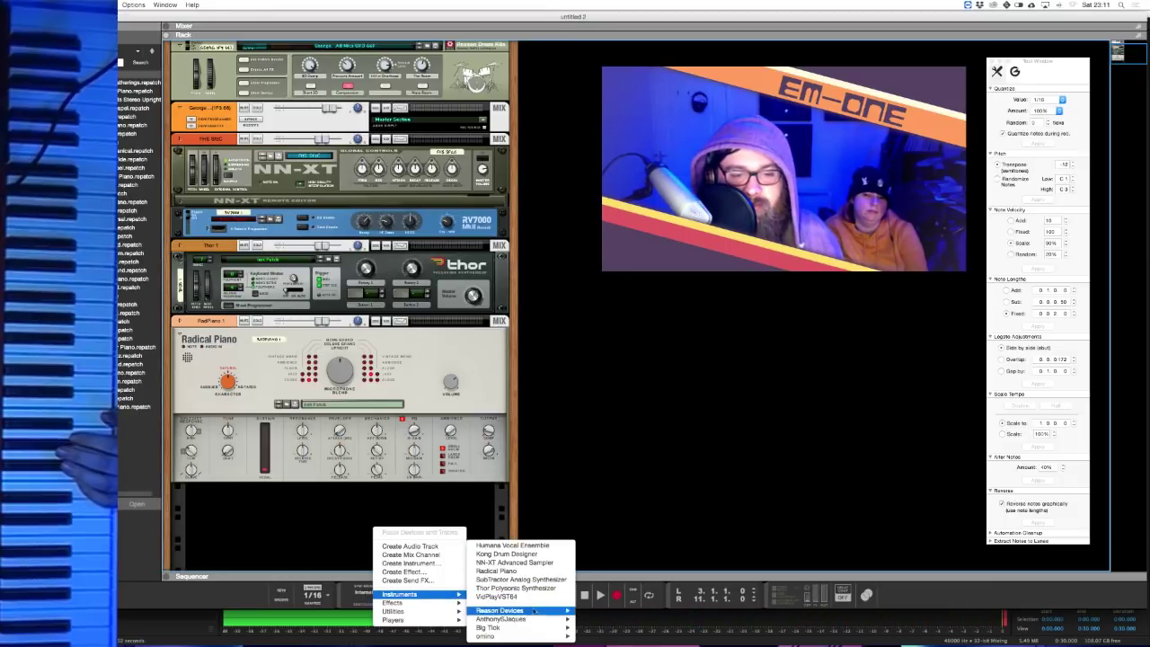
mouse_move(544, 611)
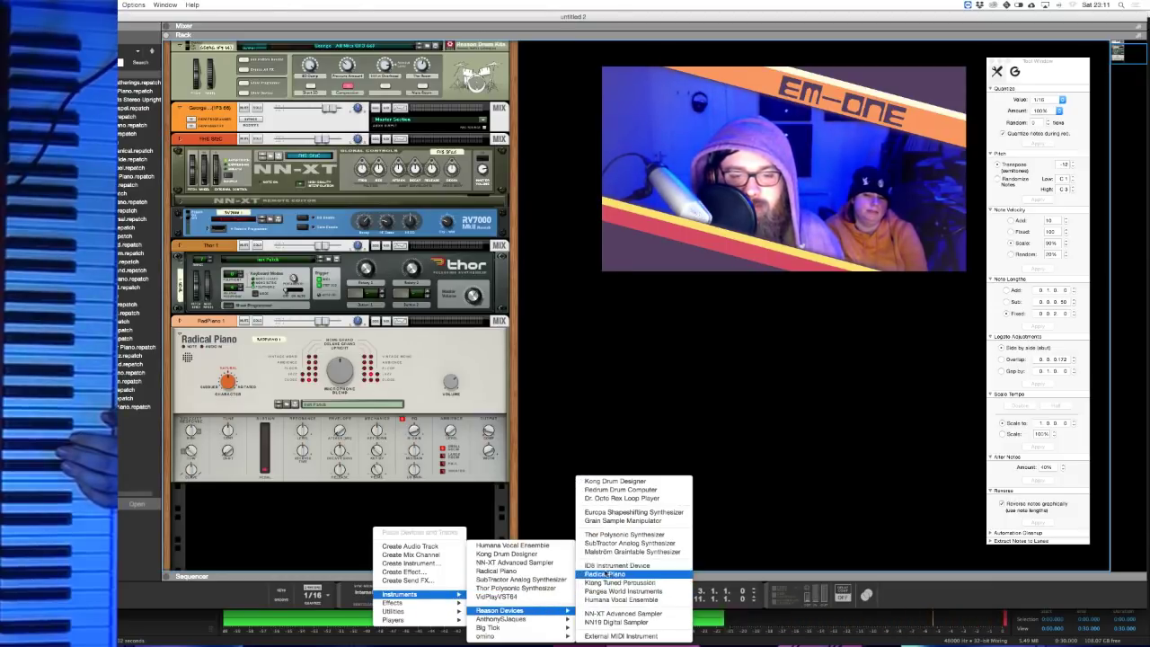
click(737, 437)
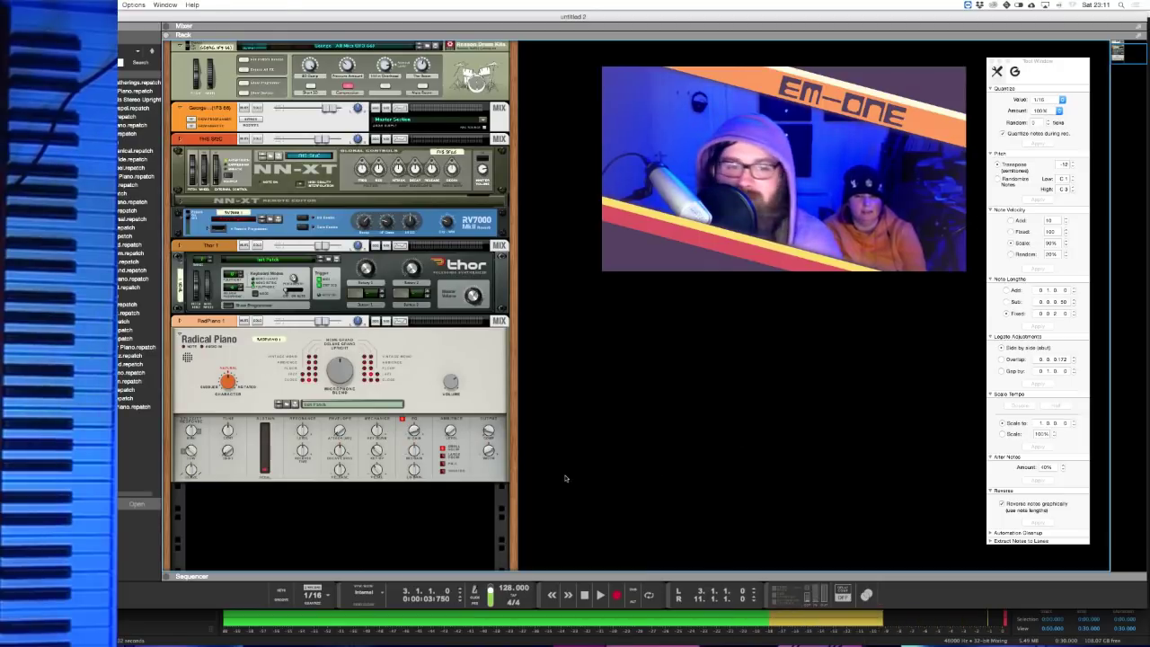
- Create a Grain Sample Manipulator below the Radical Piano in the rack
right_click(403, 514)
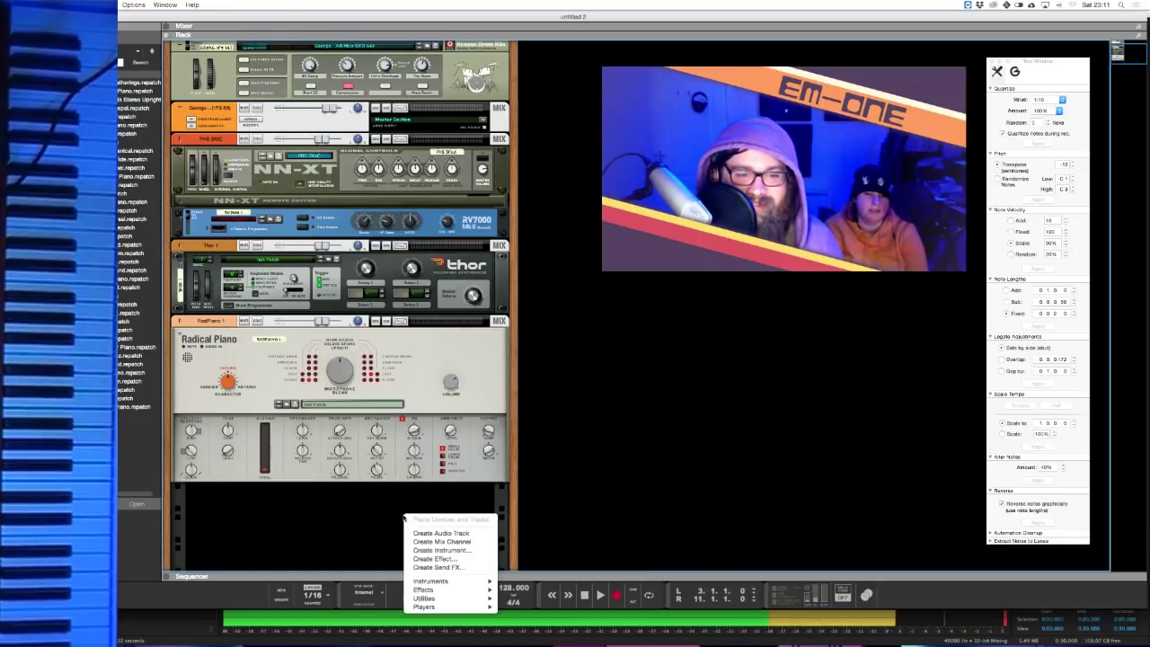
mouse_move(449, 581)
mouse_move(575, 611)
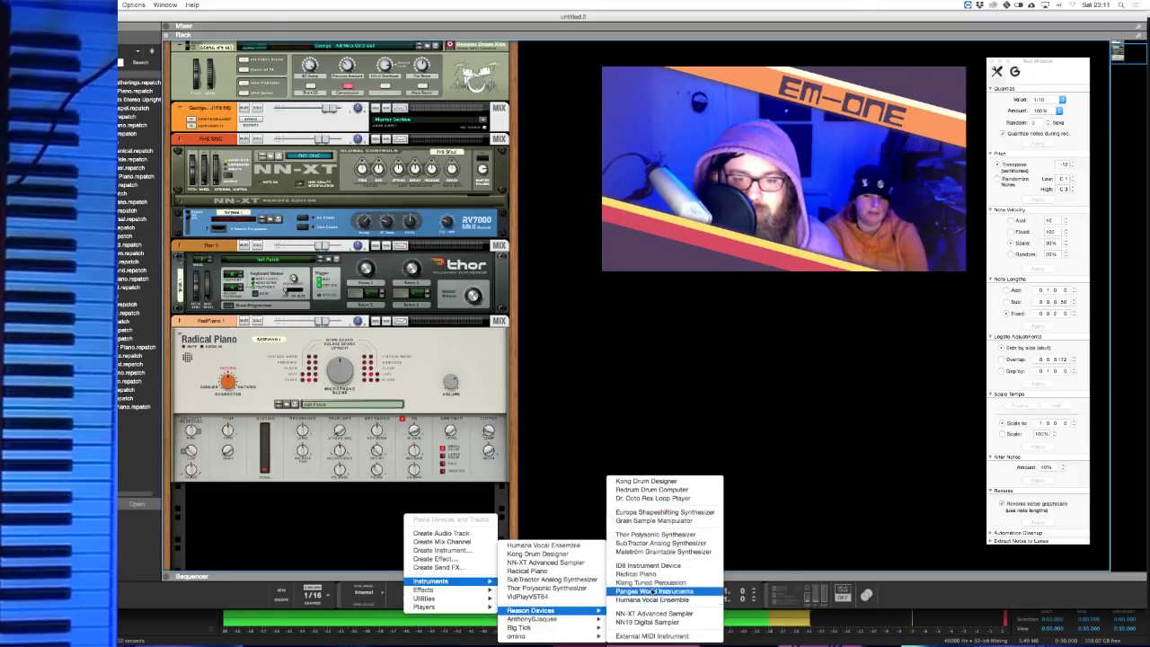
click(653, 521)
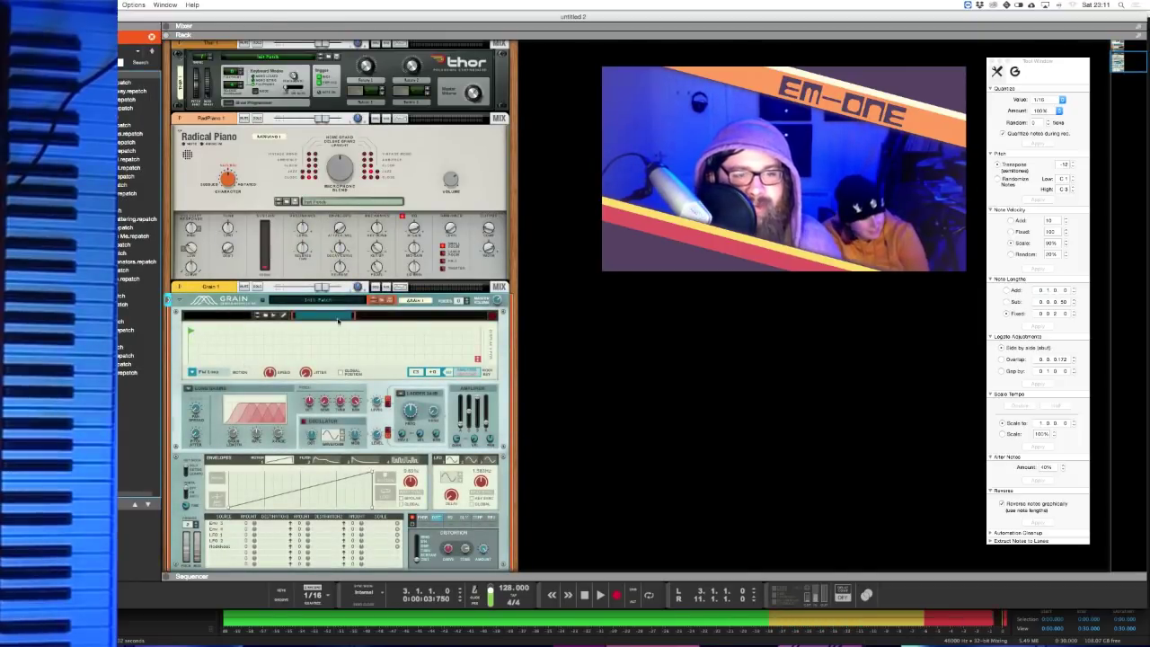
- Open sample browsing for Grain and look through the sound bank's patch and sample folders for a source sample
click(269, 316)
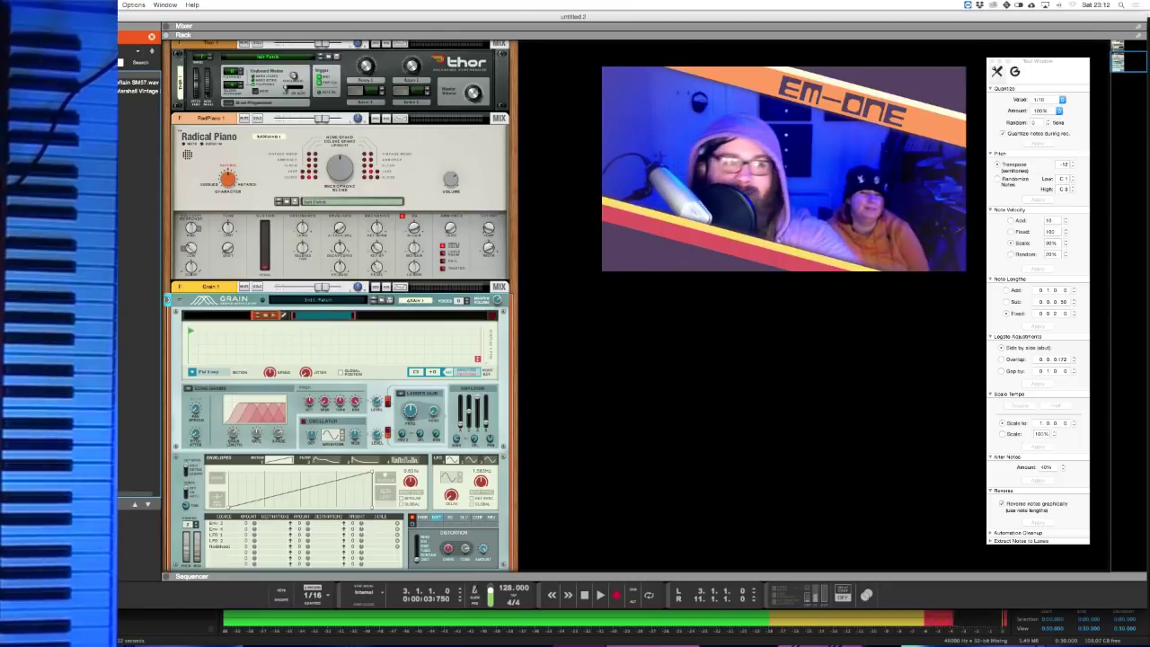
click(144, 162)
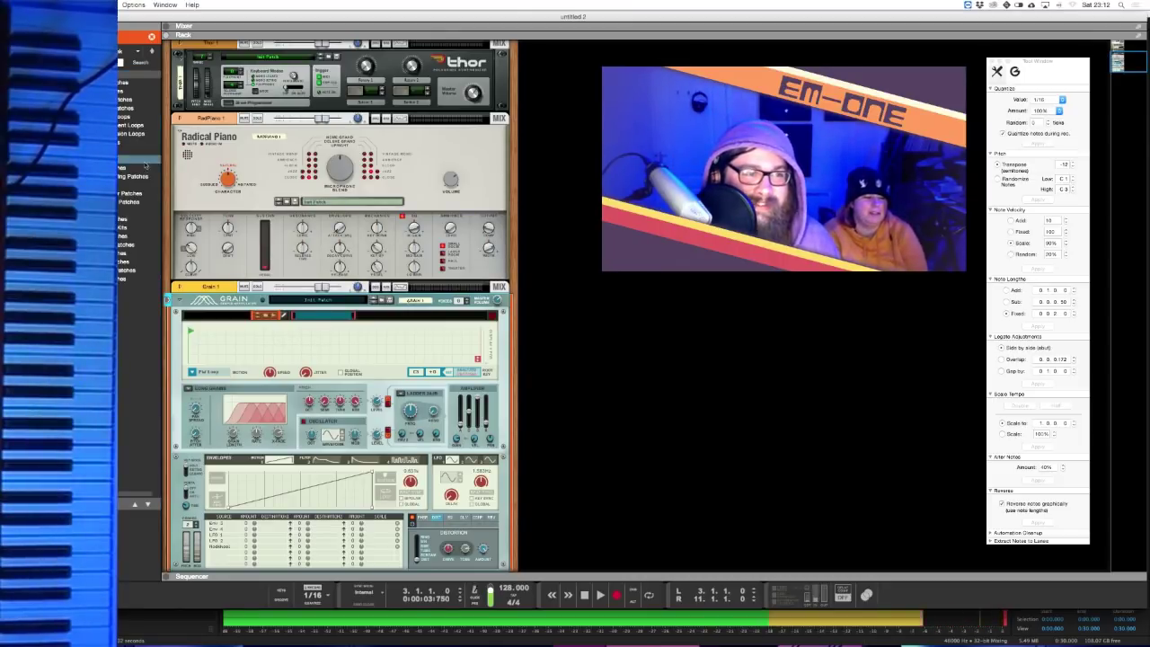
click(139, 270)
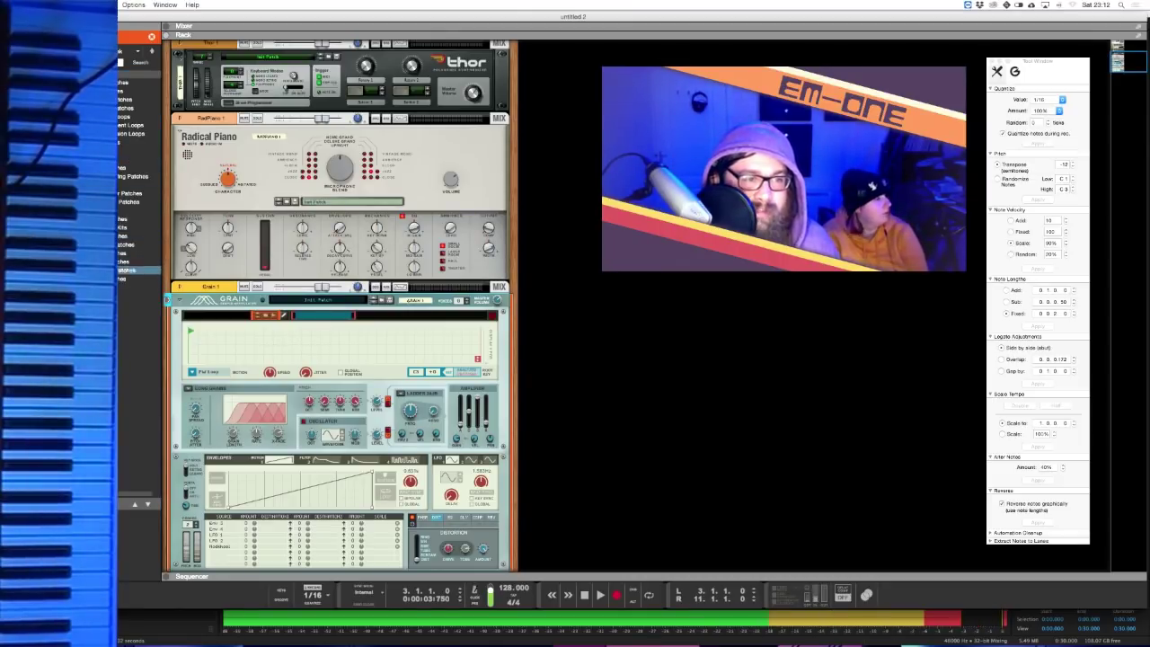
click(140, 193)
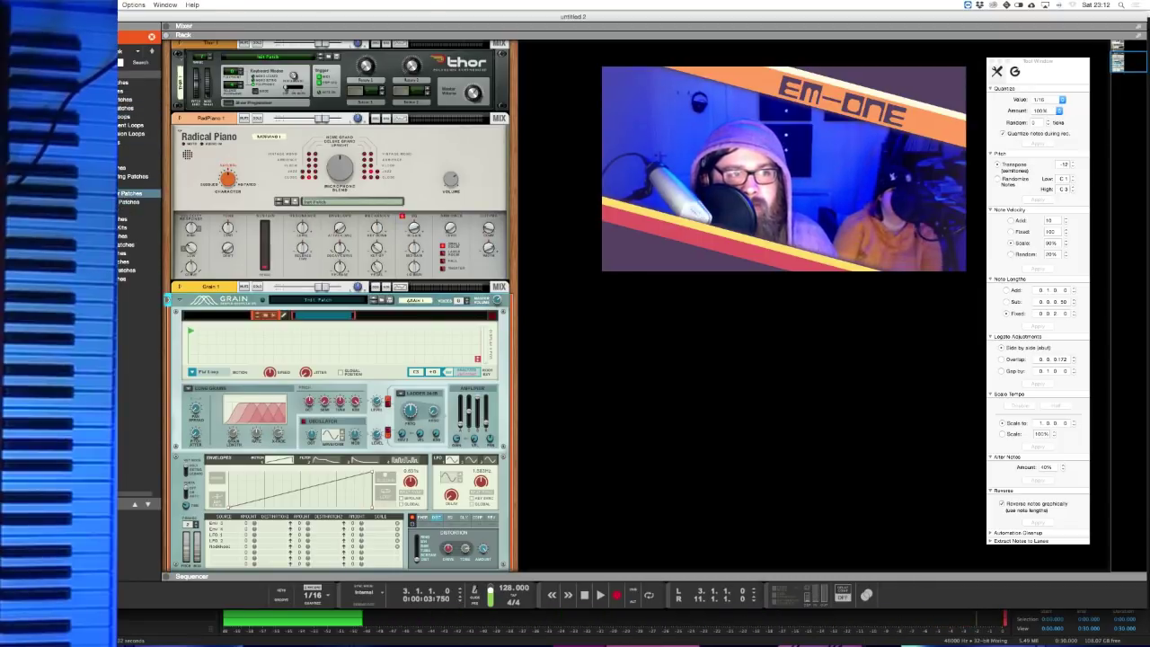
double_click(139, 193)
click(139, 122)
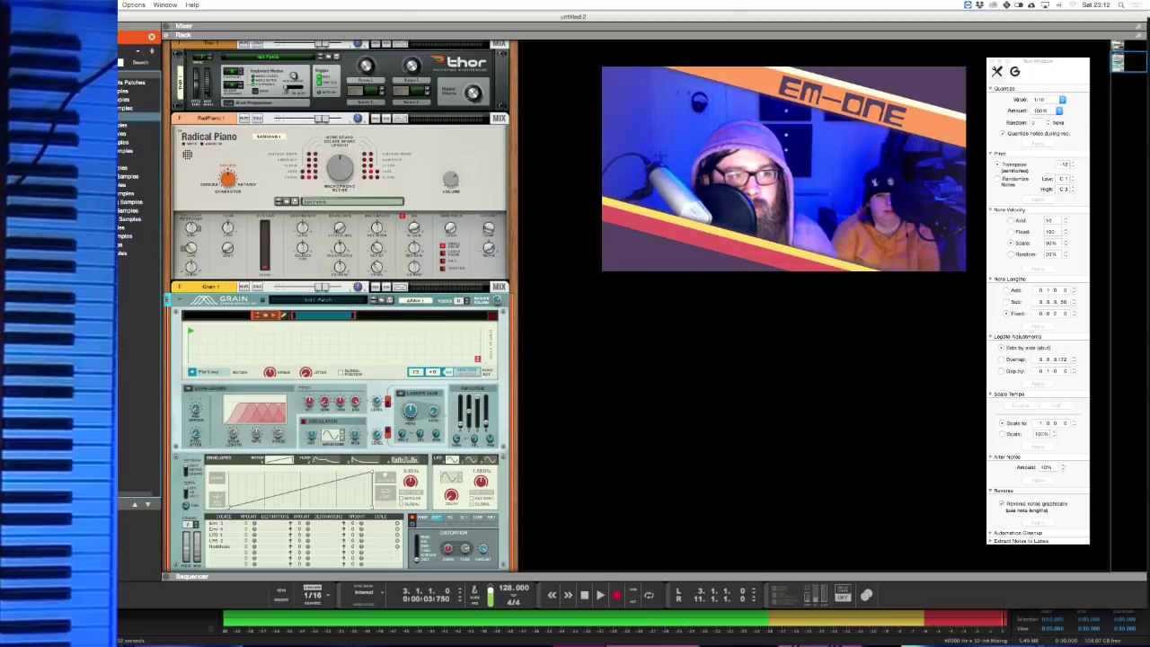
click(139, 192)
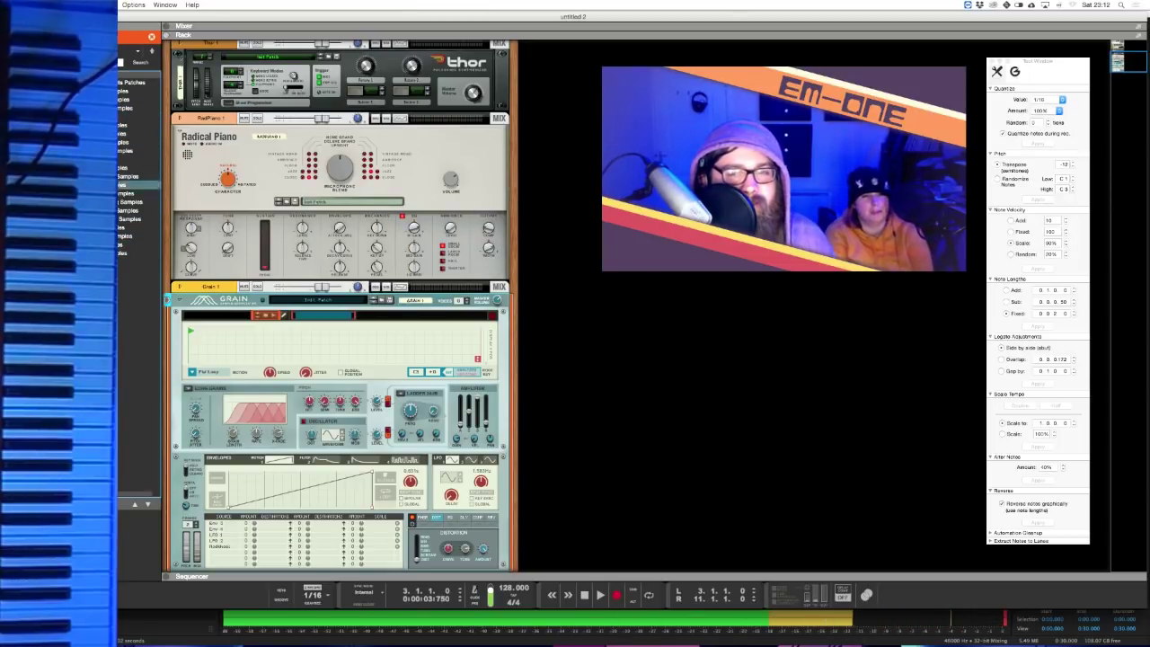
- Pick a sample from the opened folder and load it into Grain's waveform display
key(Up)
key(Up)
key(Up)
key(Up)
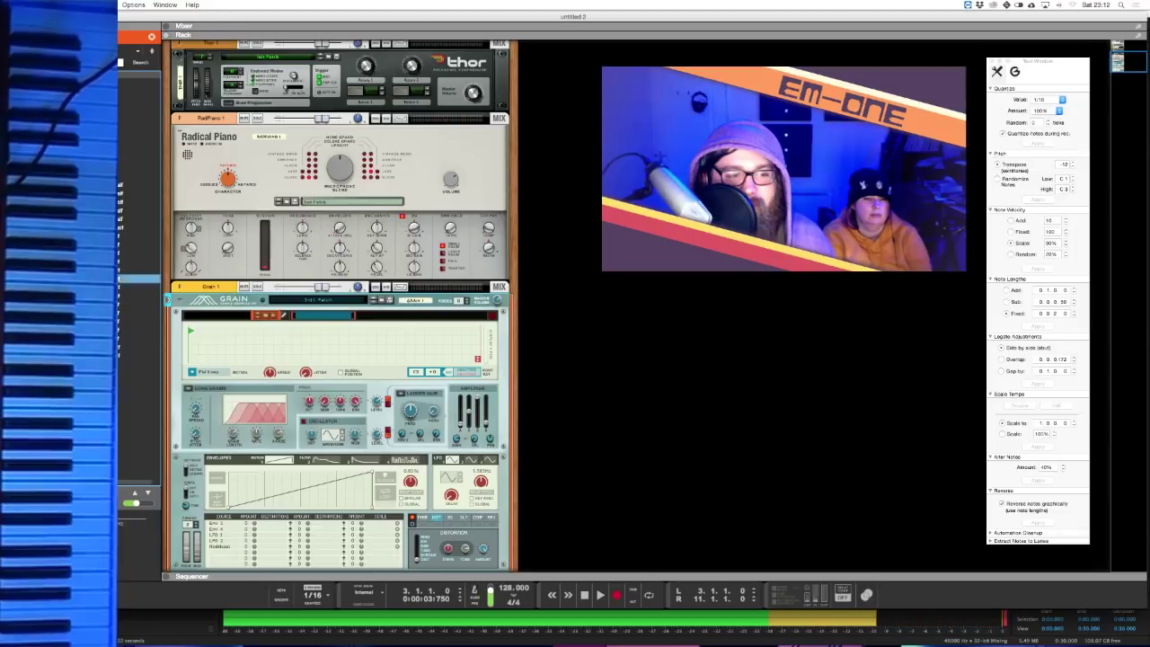
drag(140, 279, 301, 346)
scroll(301, 346, down, 1)
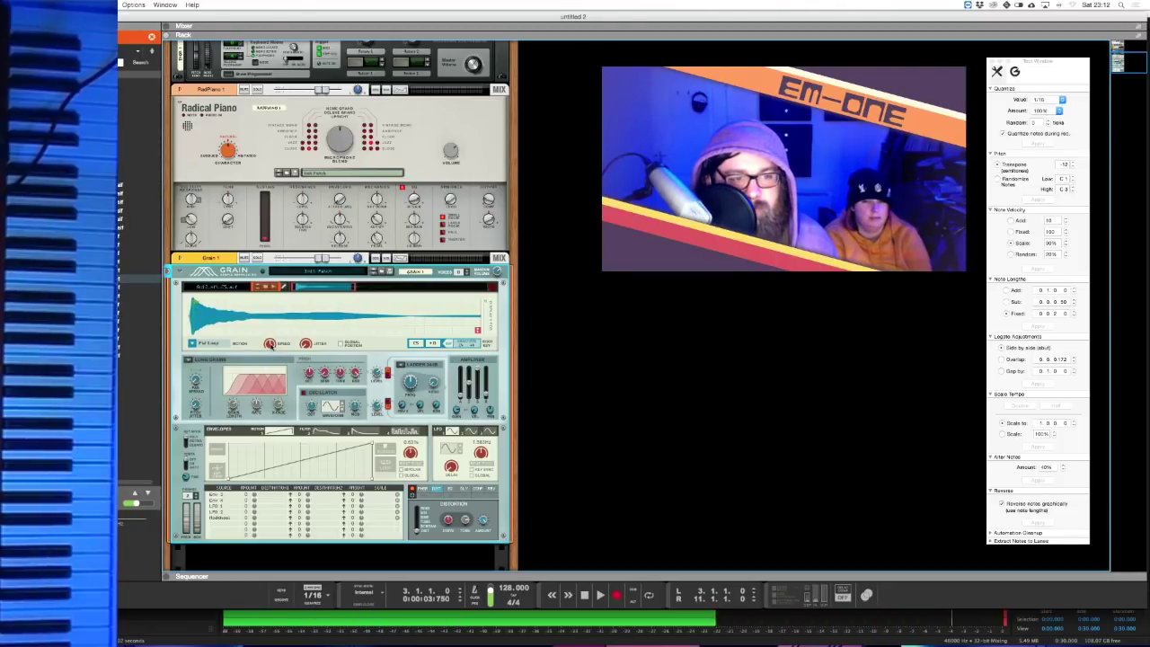
- Audition the loaded sample while adjusting Grain's Long Grains section
drag(275, 380, 276, 384)
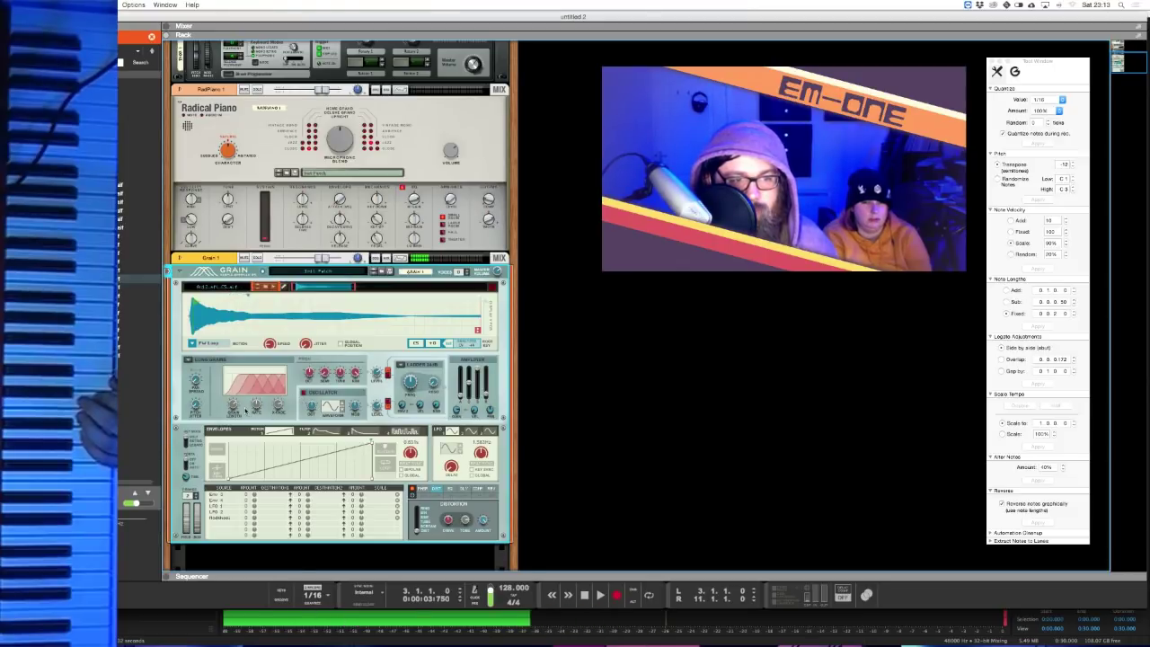
mouse_move(259, 402)
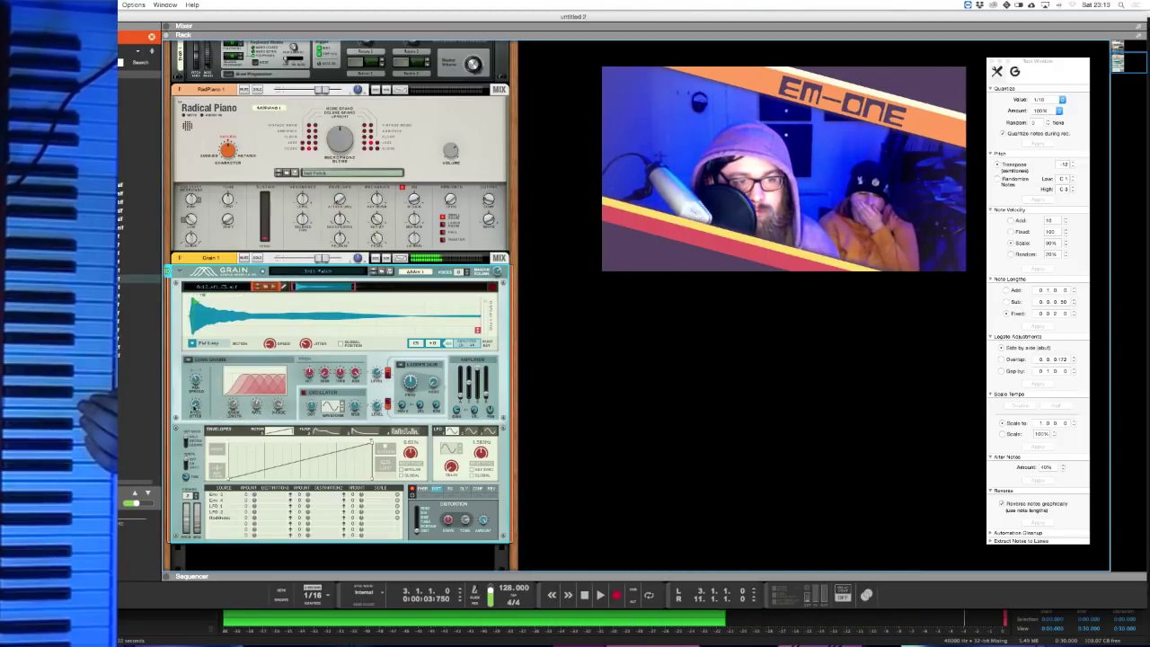
scroll(205, 398, down, 2)
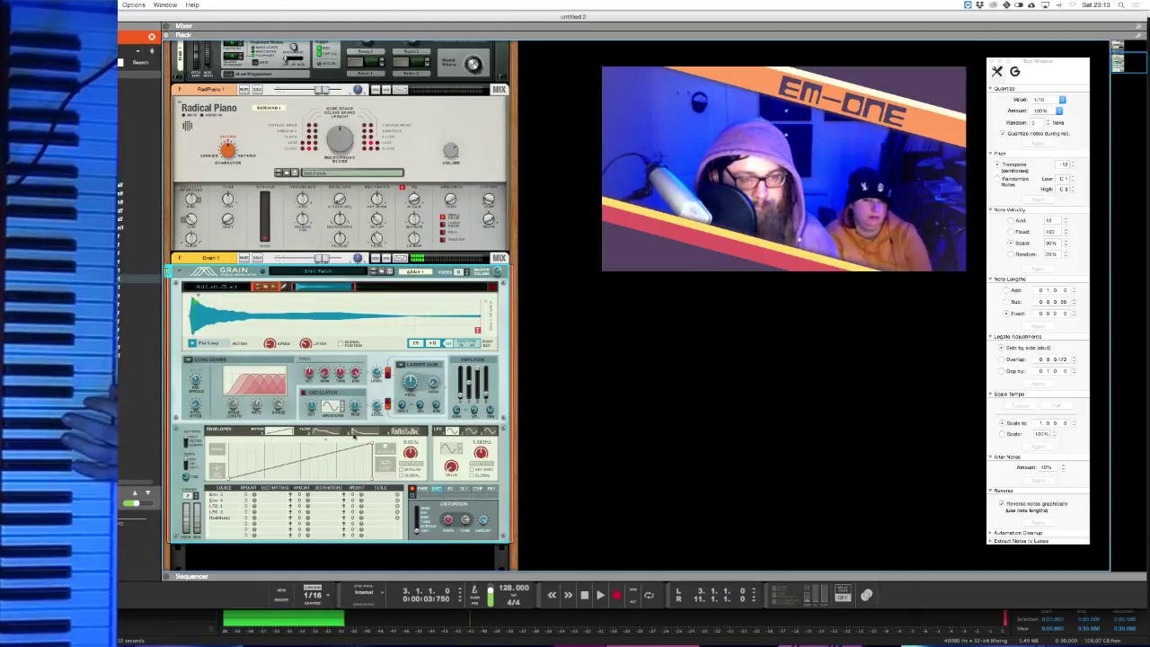
- Return to the song start in the sequencer and examine the notes of the Radical Piano clip and the Thor clip
key(F7)
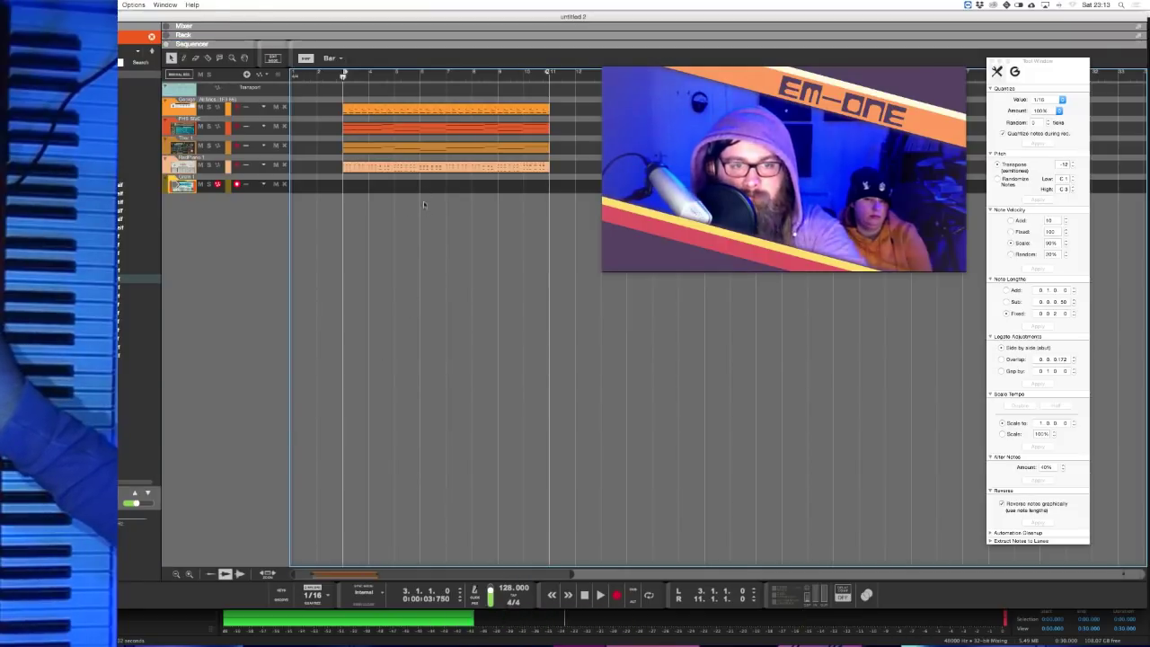
key(Home)
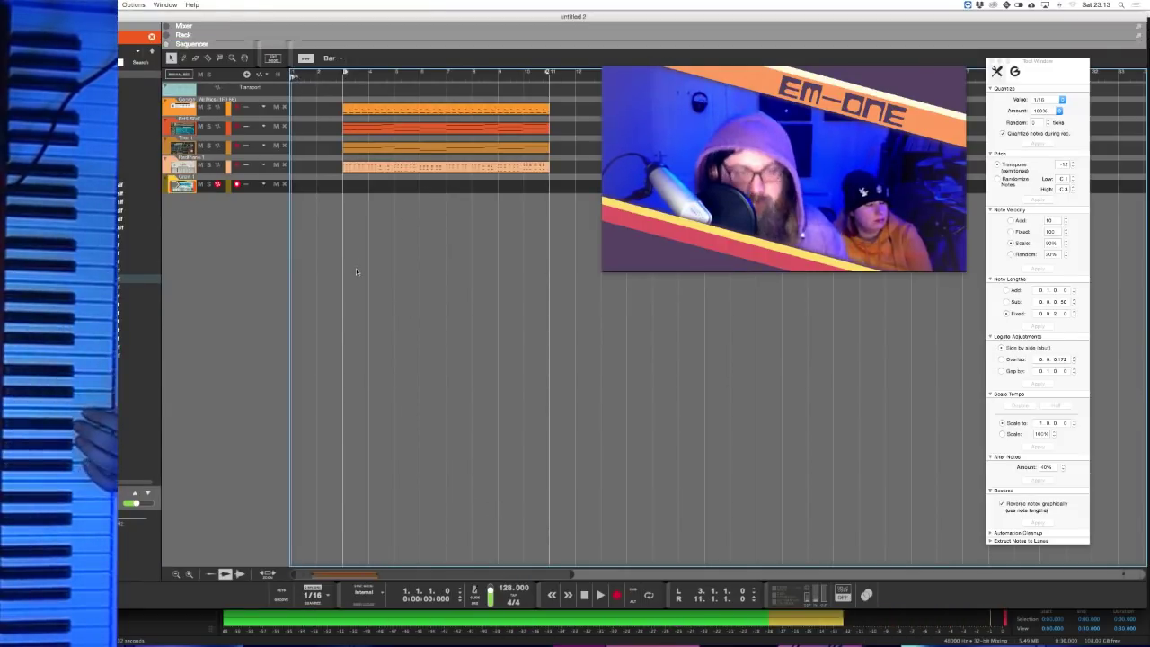
double_click(357, 166)
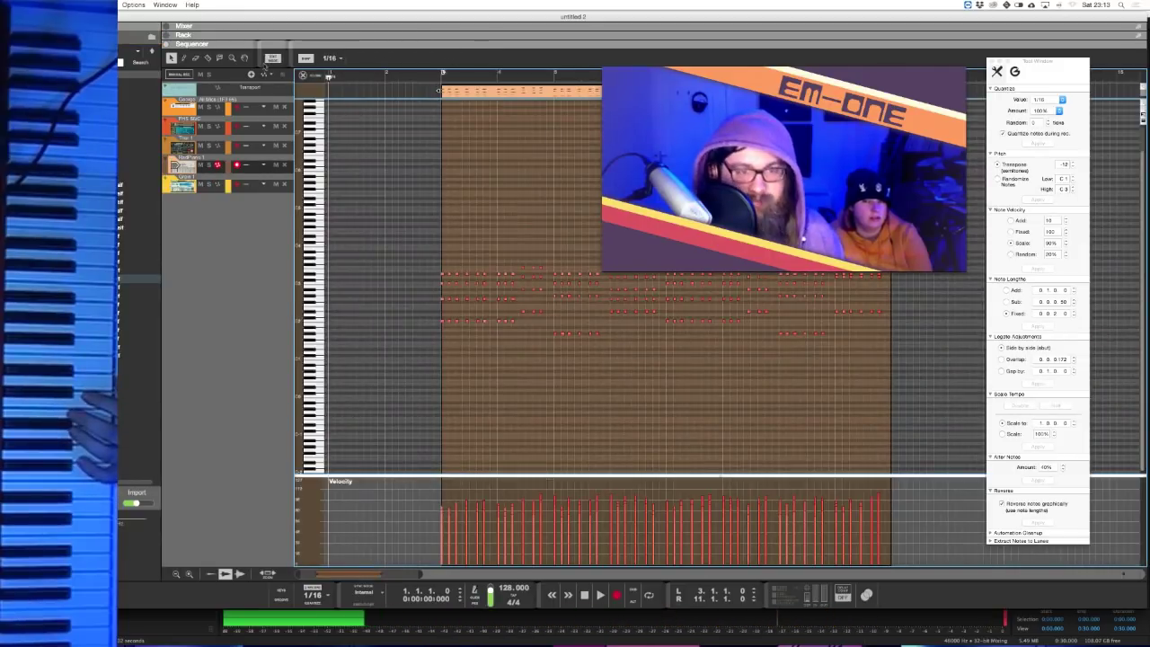
key(super+e)
double_click(362, 146)
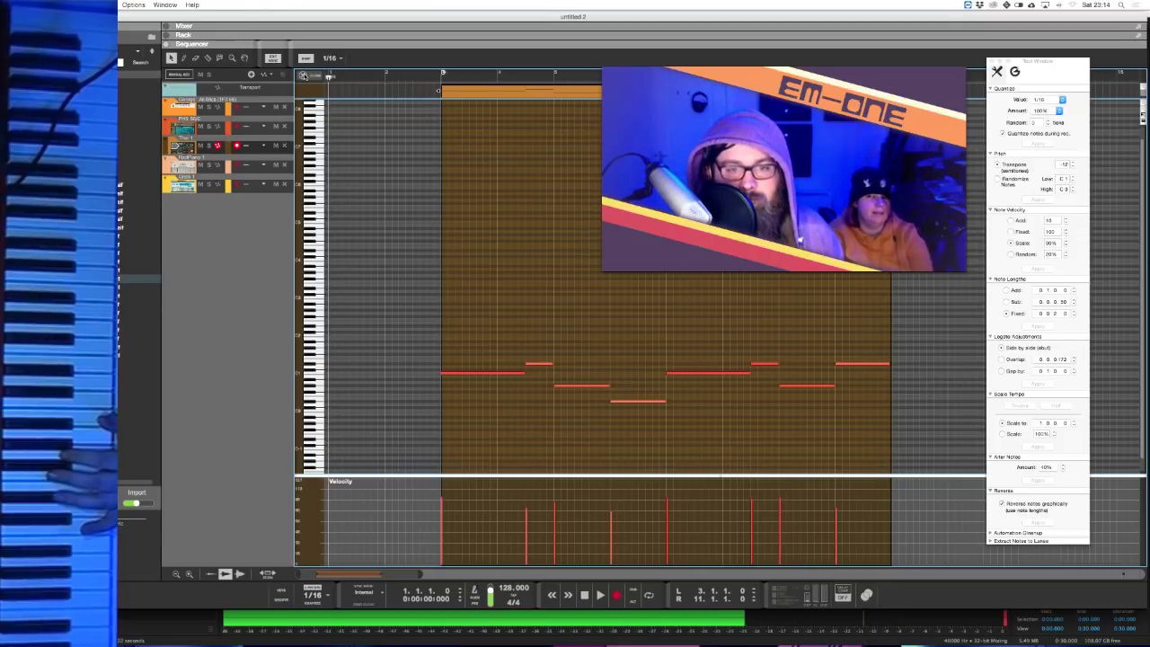
click(303, 75)
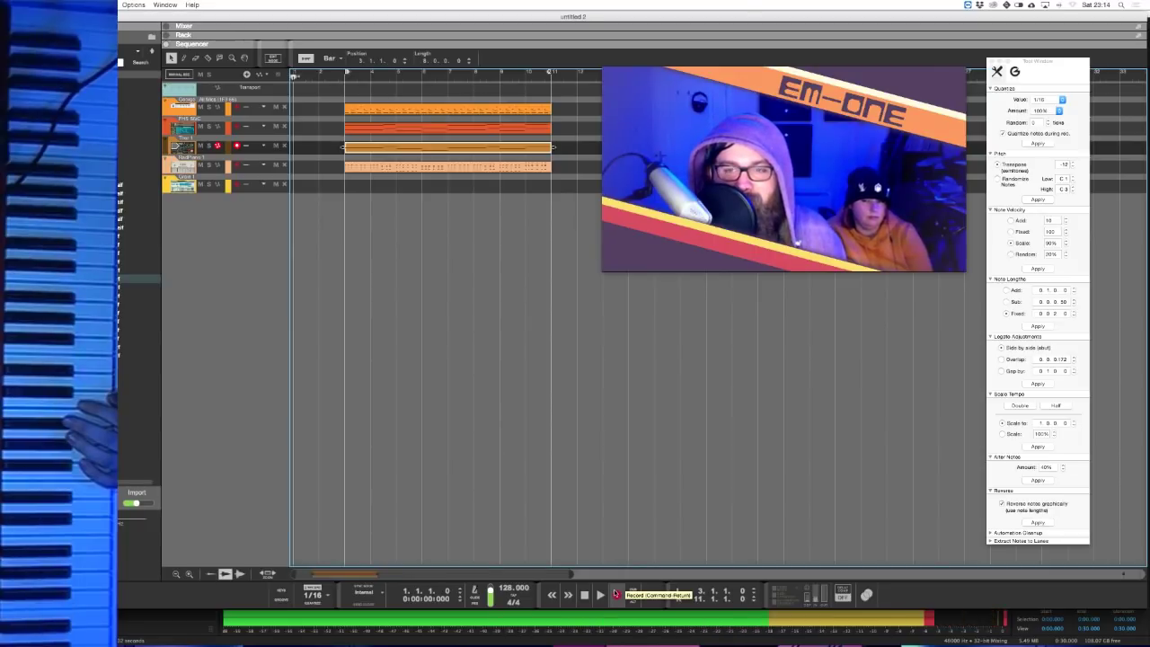
- Stop the accidental recording on the Thor track, select the Grain track for recording and return to the song start
click(615, 593)
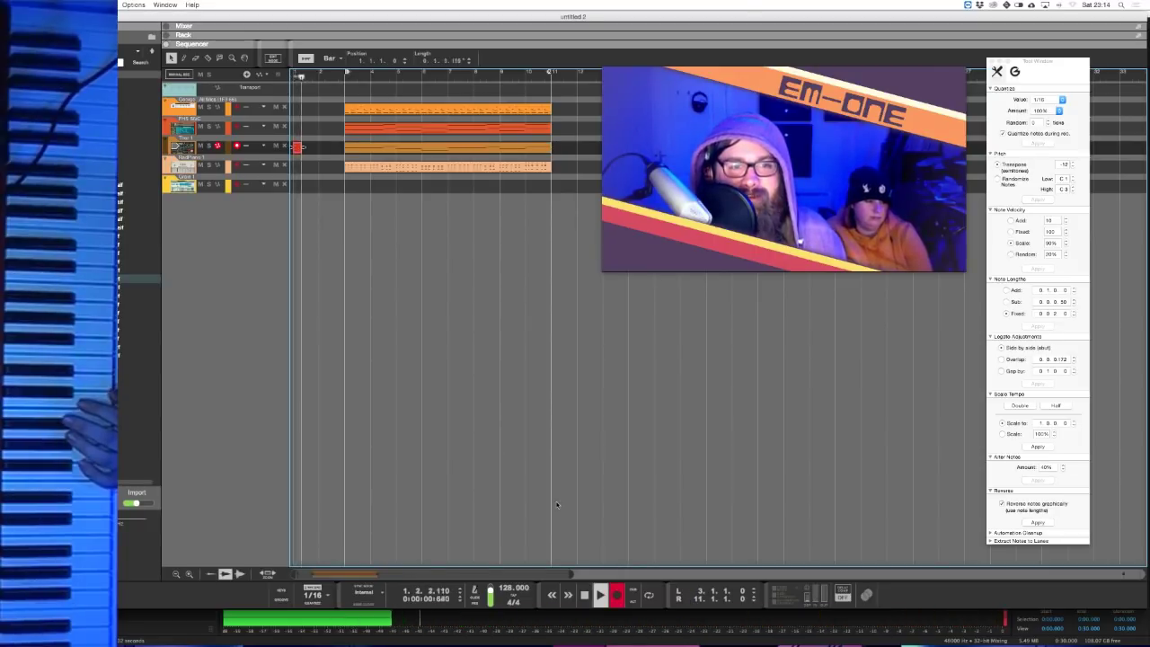
key(space)
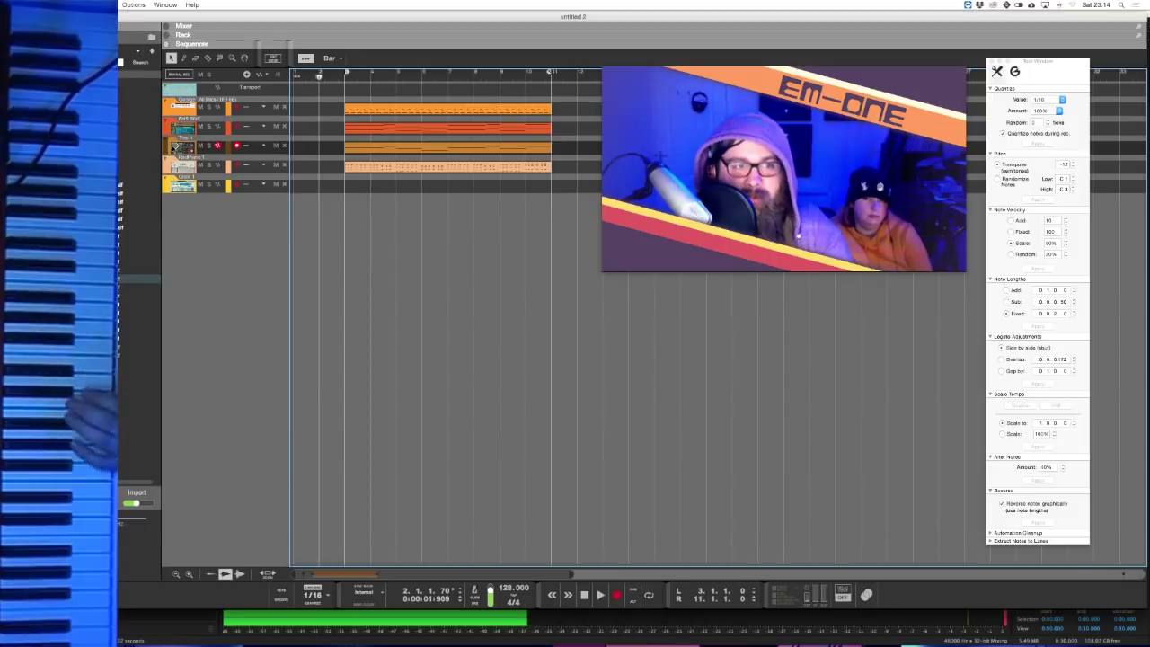
key(Down)
key(Down)
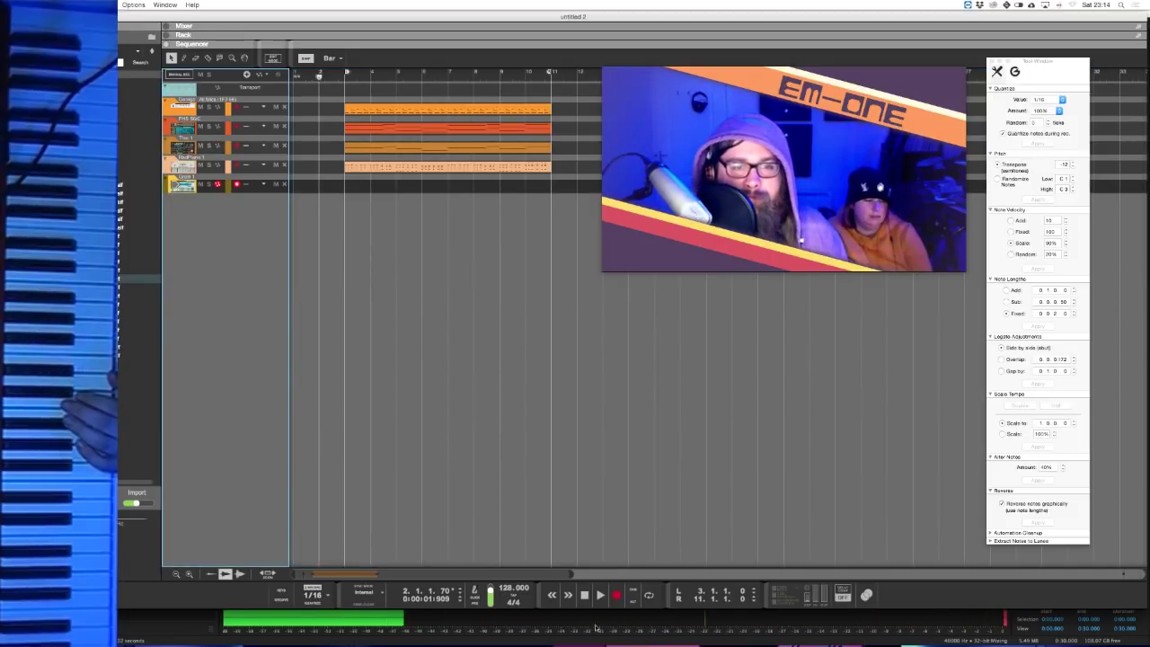
click(585, 595)
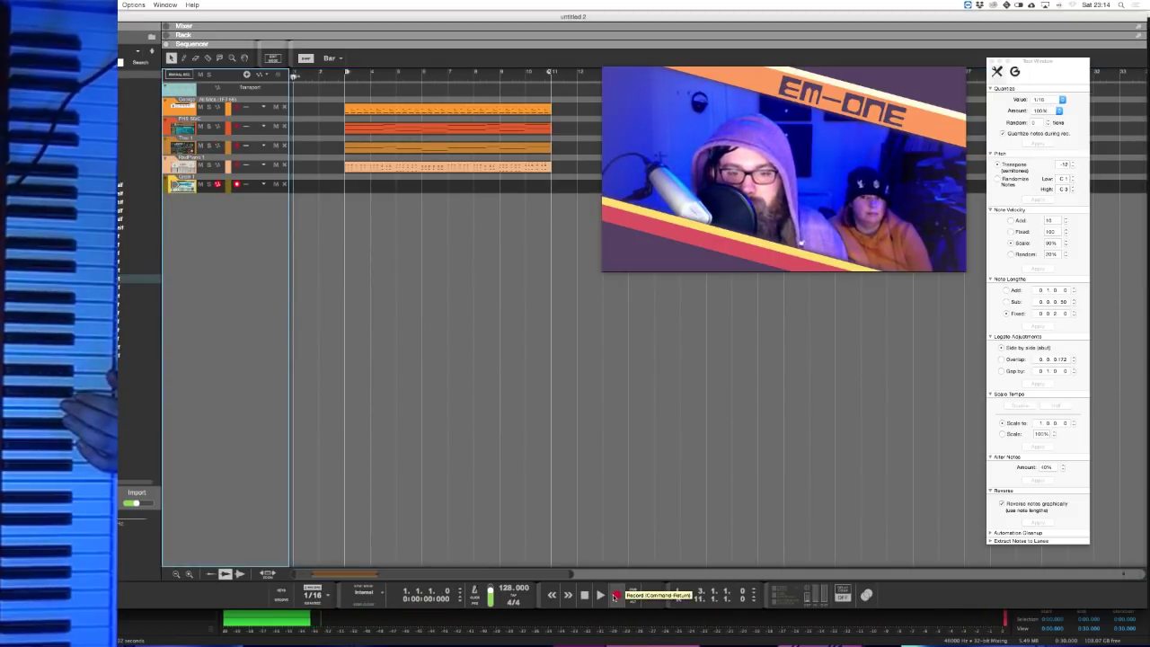
- Try recording a Grain part from bar 1 and undo the take
click(615, 595)
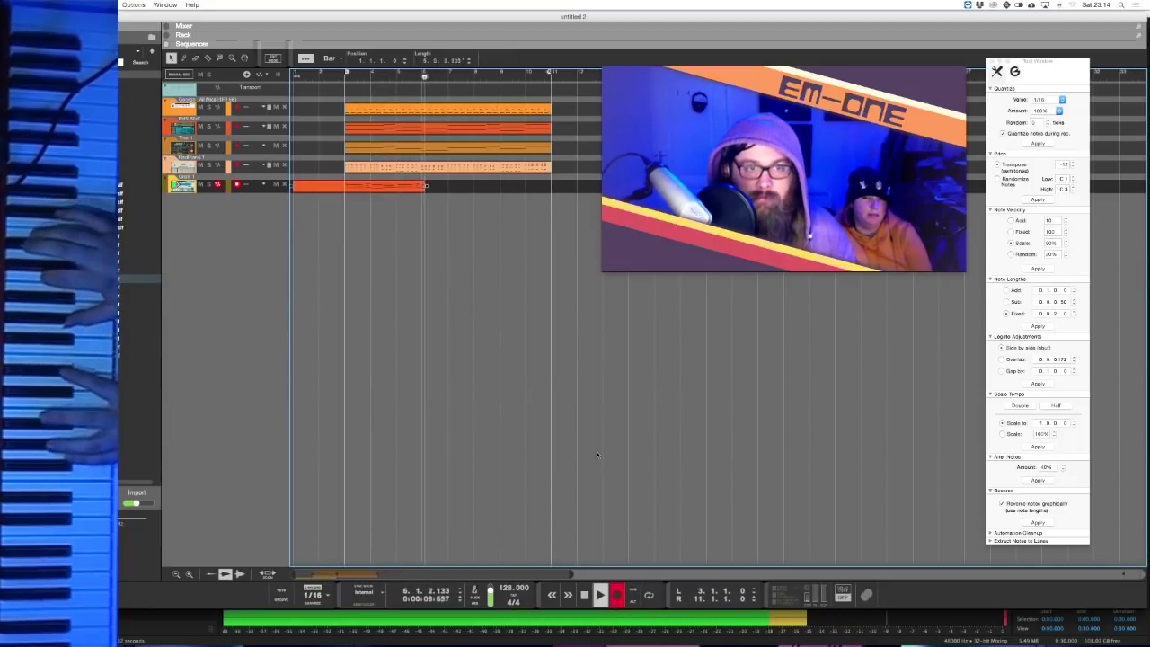
key(space)
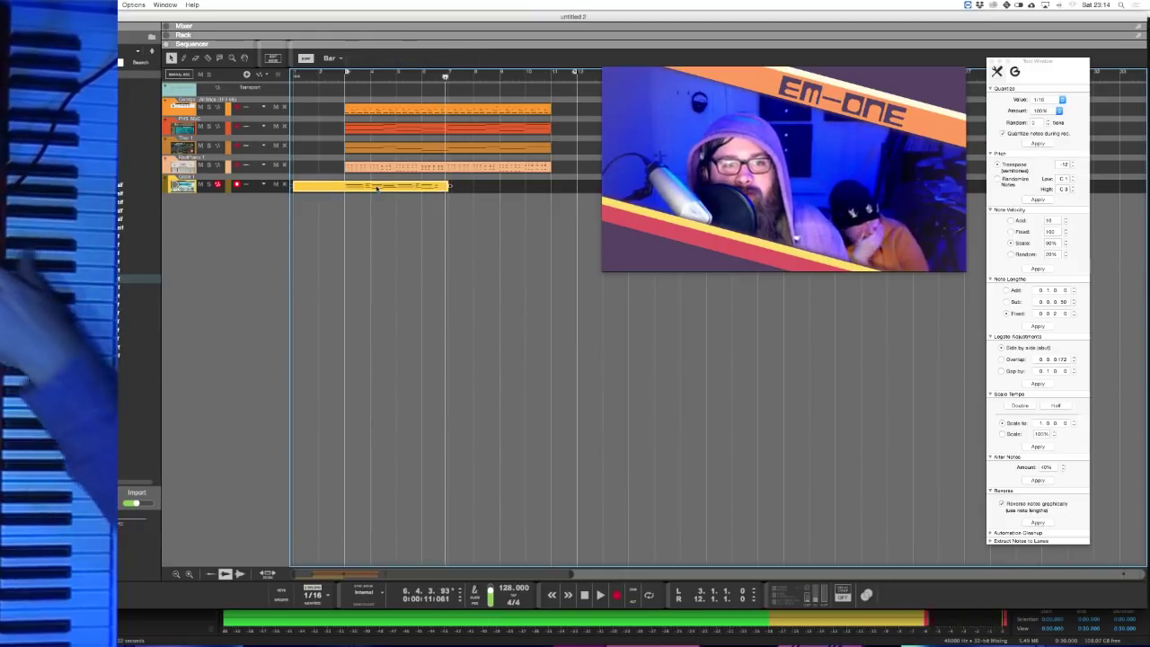
key(super+z)
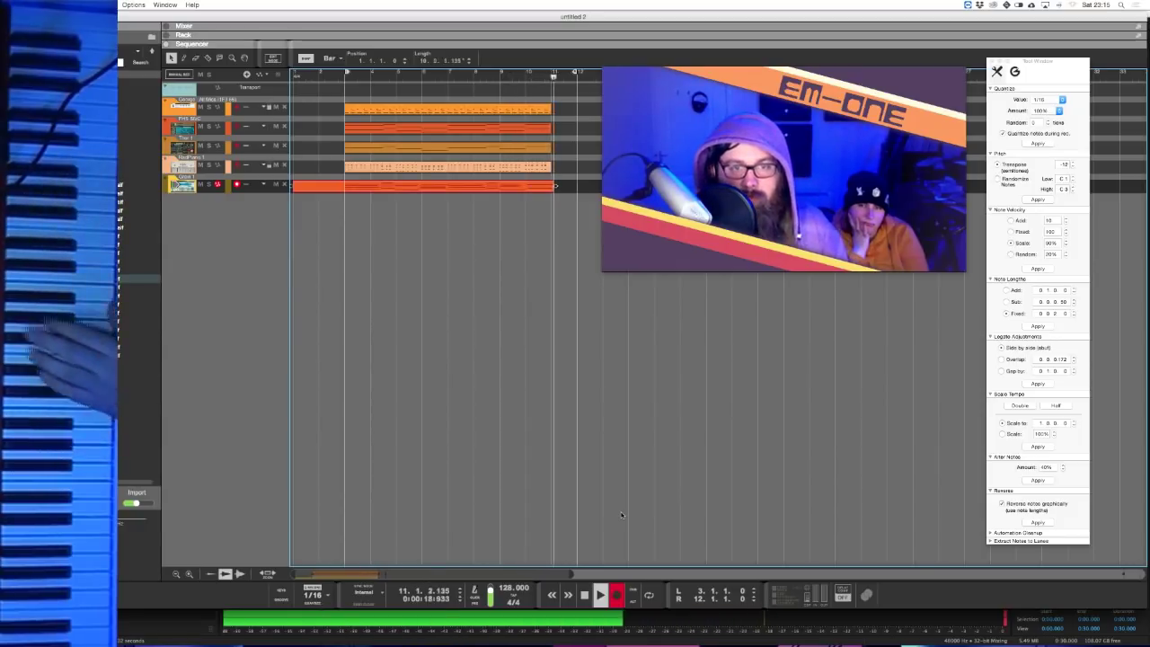
- Record the Grain part from bar 1 until just past bar 11 and set the quantize value to 1/4
key(space)
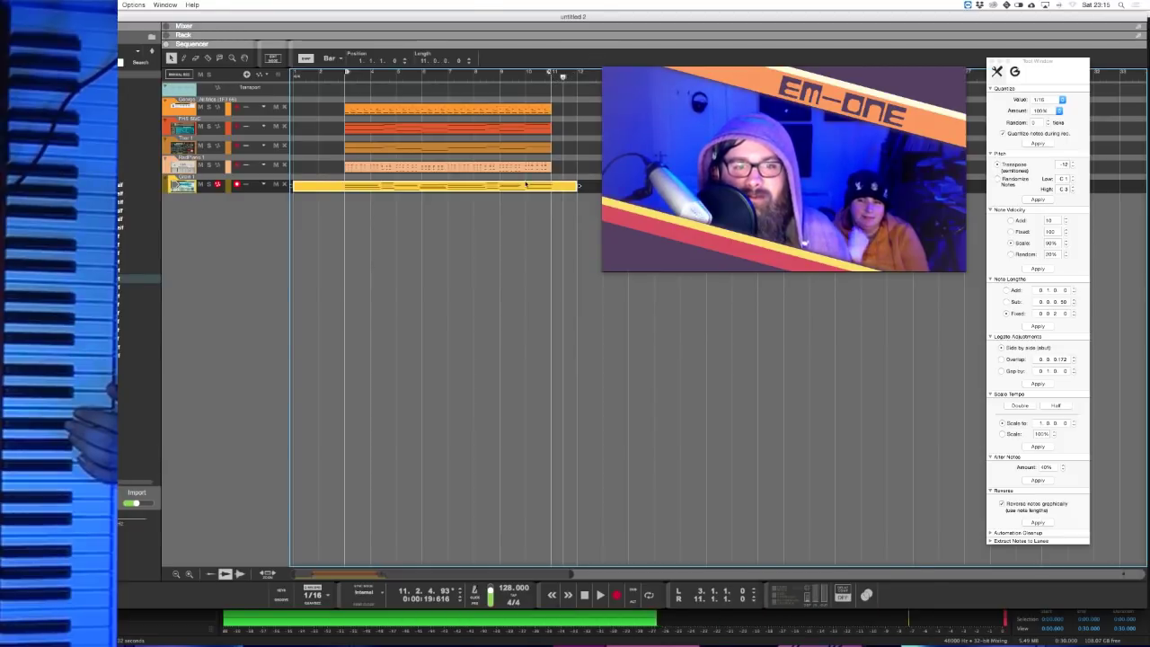
click(1051, 100)
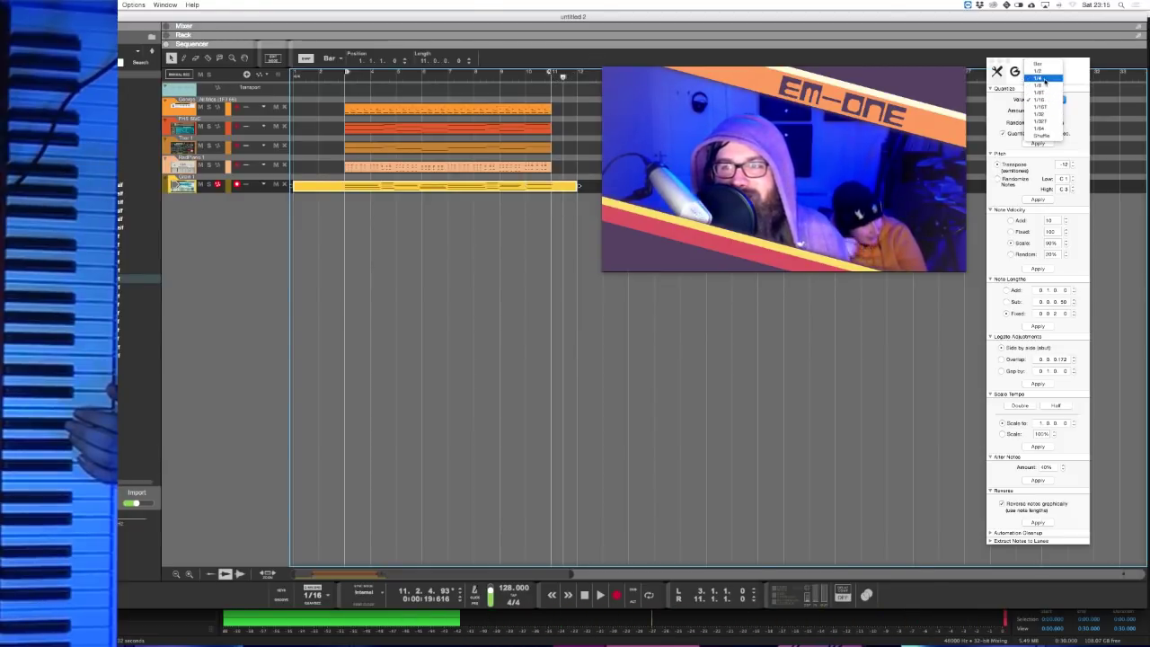
click(1044, 81)
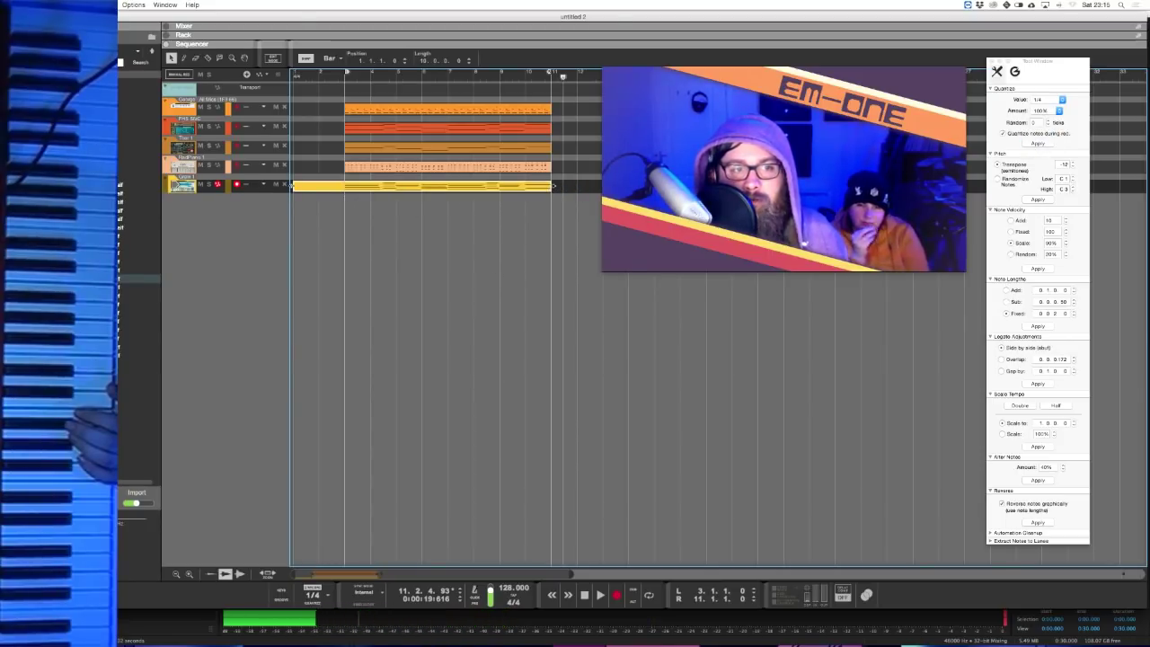
- Trim the Grain clip to run from bar 3 to bar 11 and go back to the Grain device in the rack
click(231, 188)
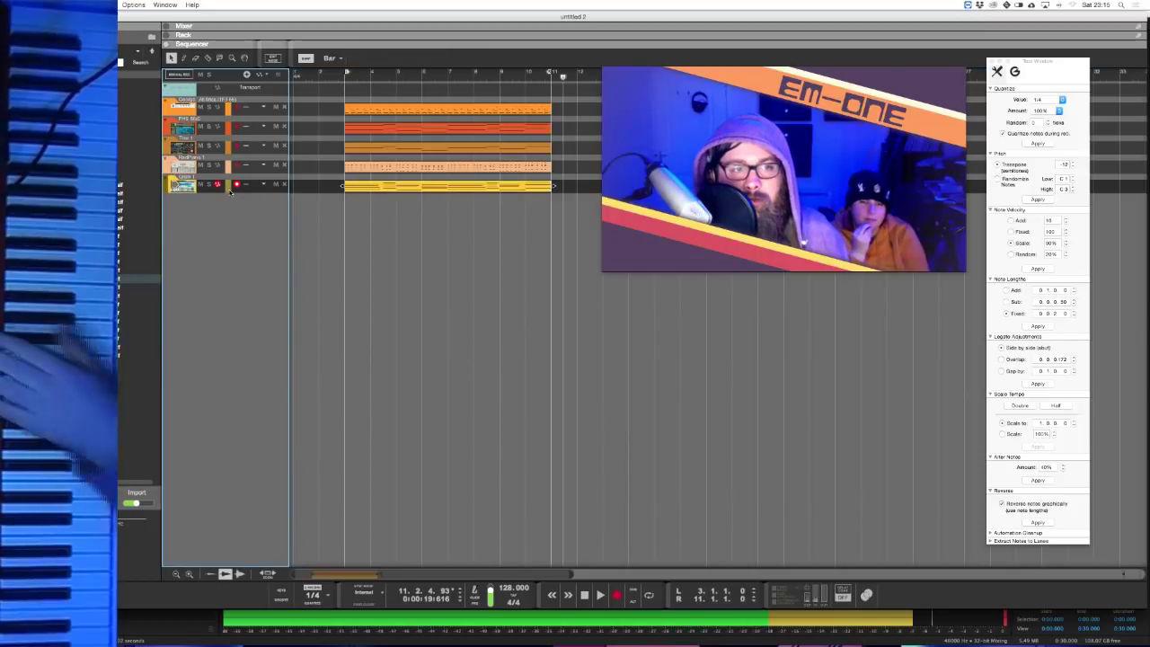
key(F6)
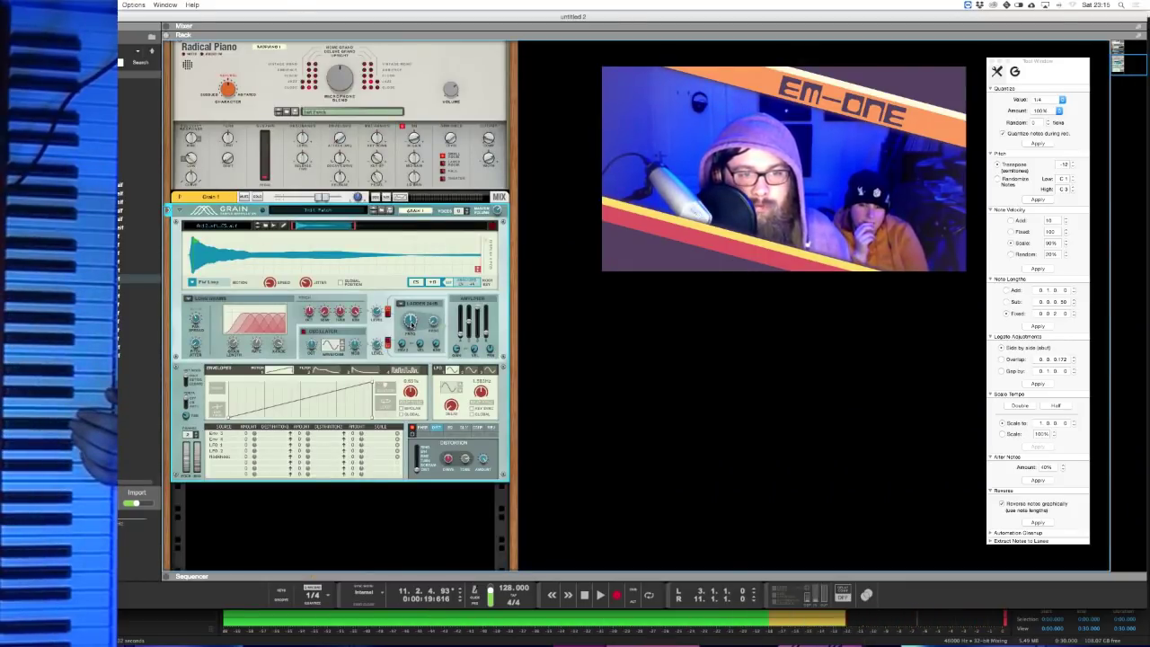
- Add a Synchronous Effect Modulator to the Grain device
mouse_move(411, 325)
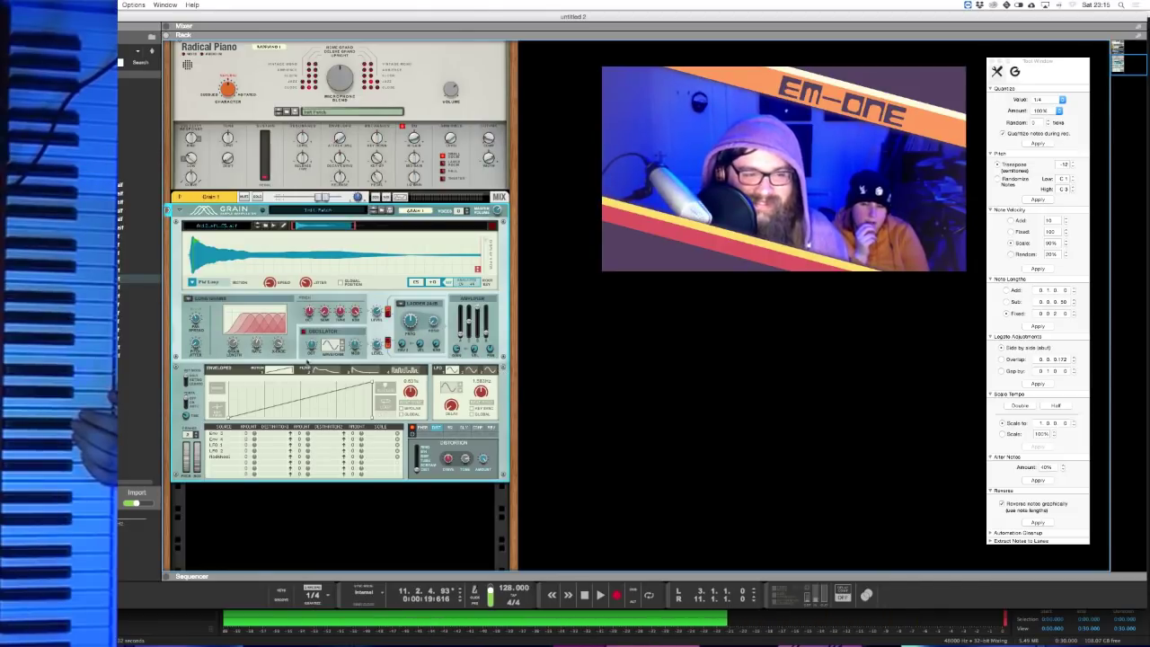
right_click(502, 338)
mouse_move(660, 439)
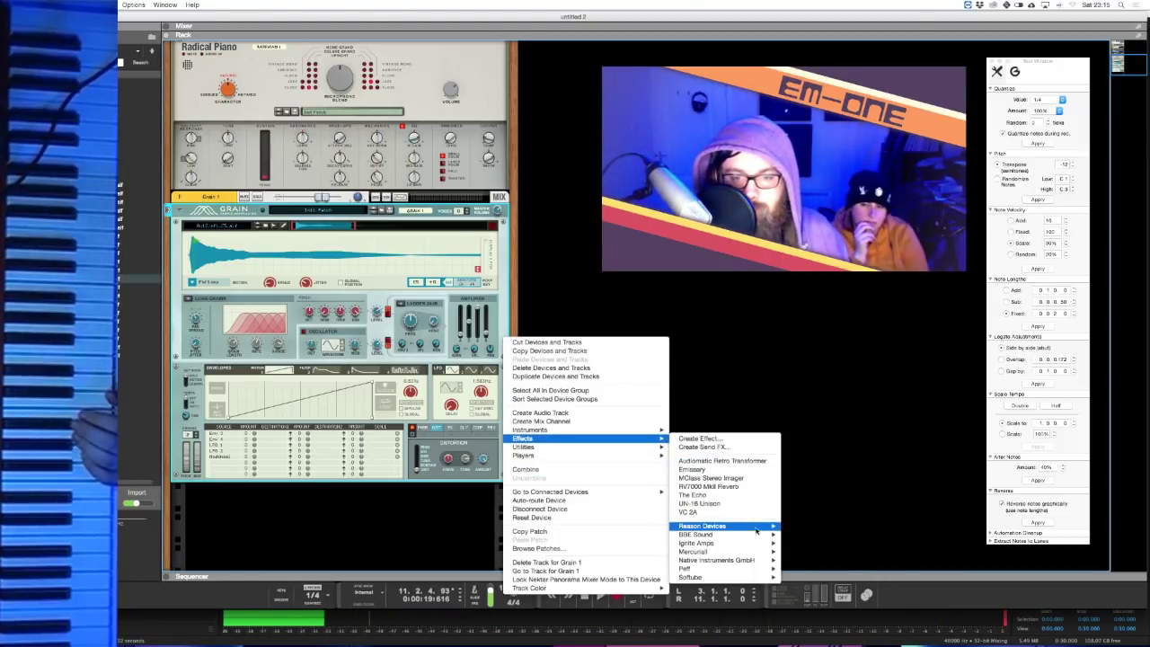
mouse_move(778, 529)
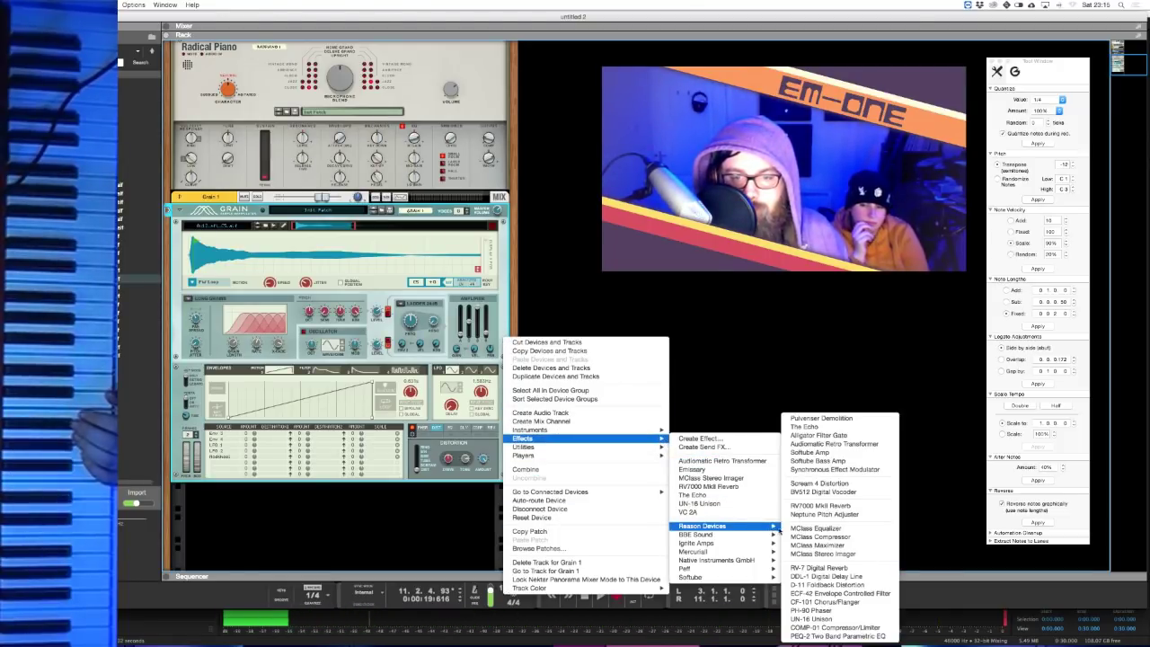
click(813, 470)
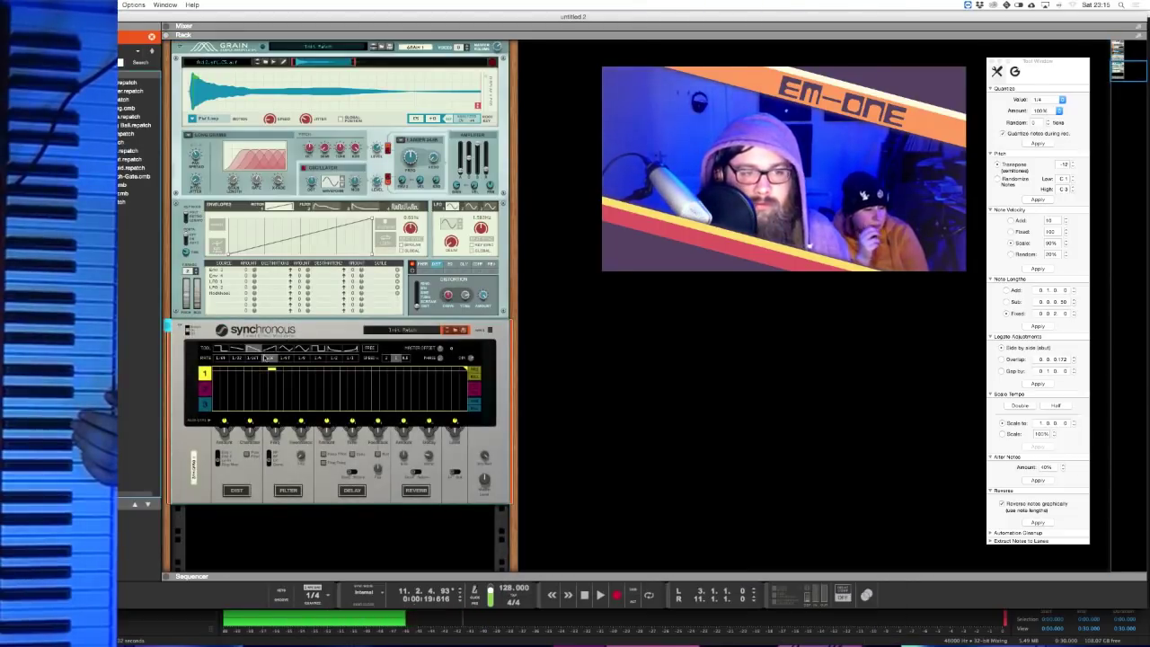
- Draw two rising ramps across modulation curve 1 of the Synchronous at its longest rate, with the Filter section switched on
click(349, 357)
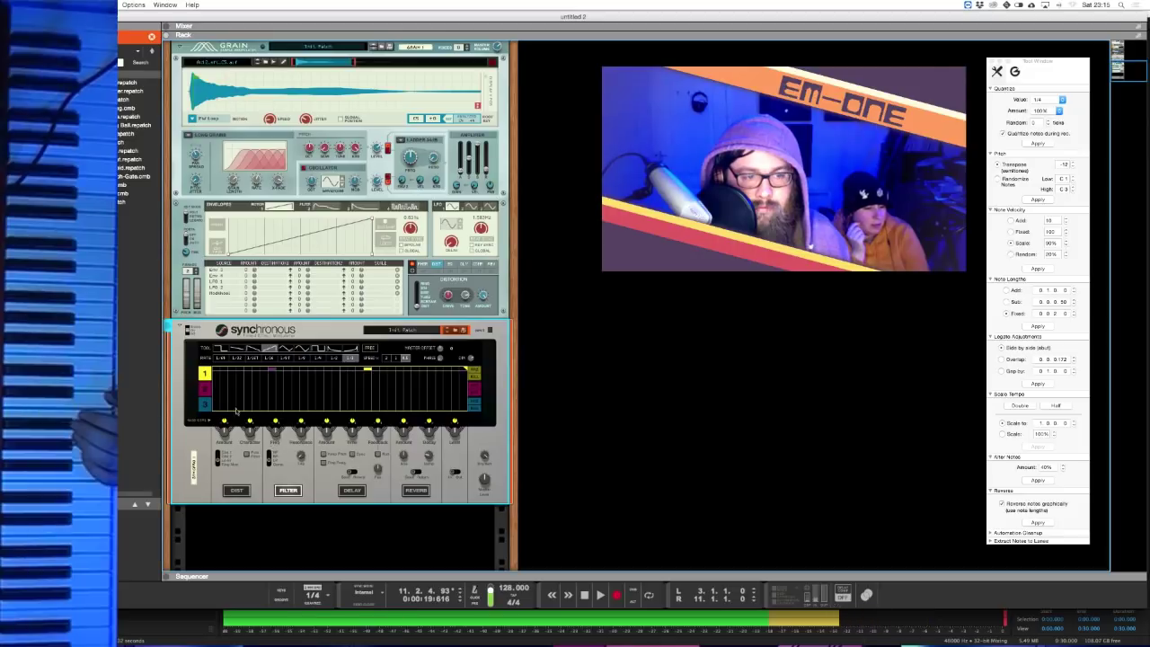
drag(292, 388, 466, 372)
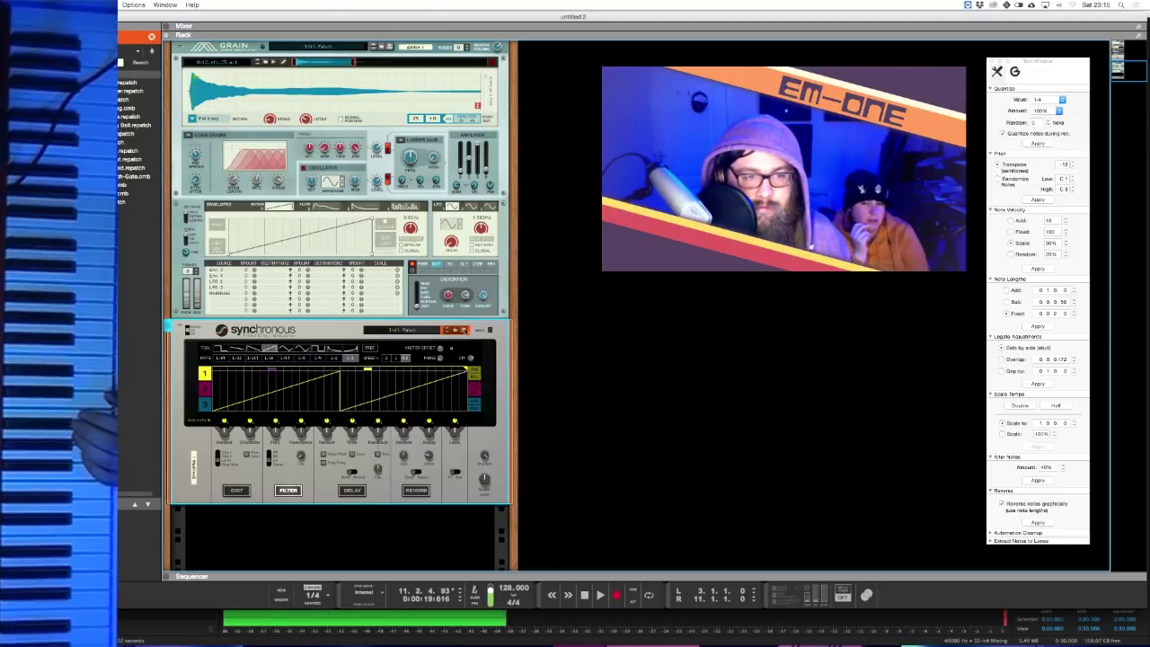
scroll(419, 358, up, 1)
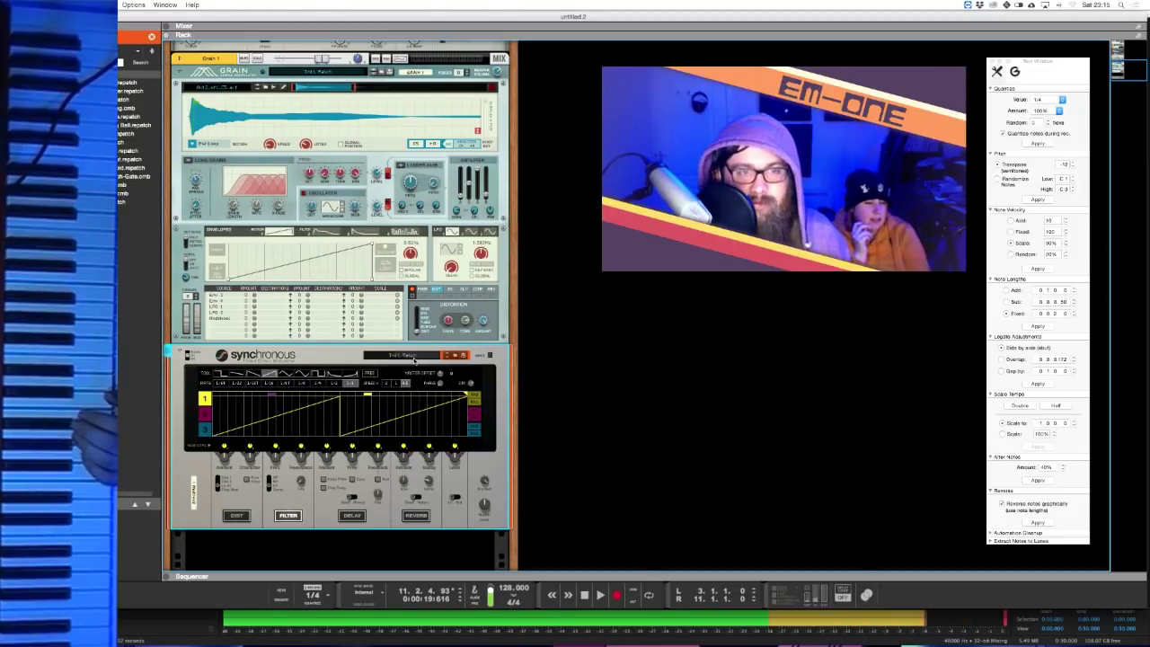
key(F7)
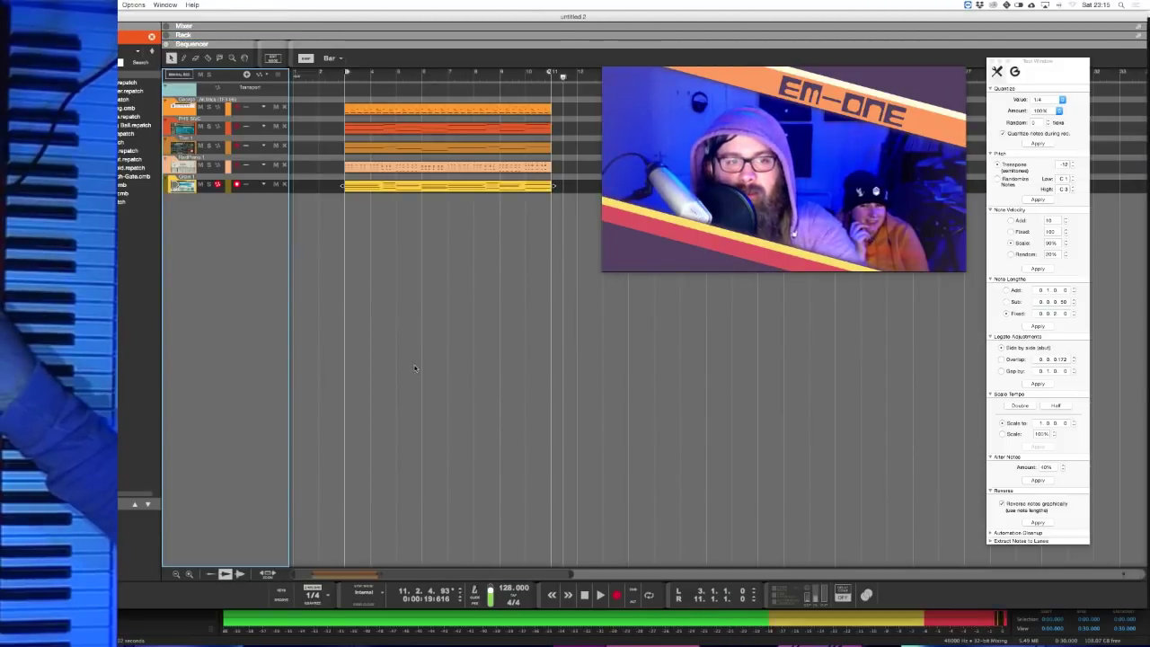
key(F6)
key(F7)
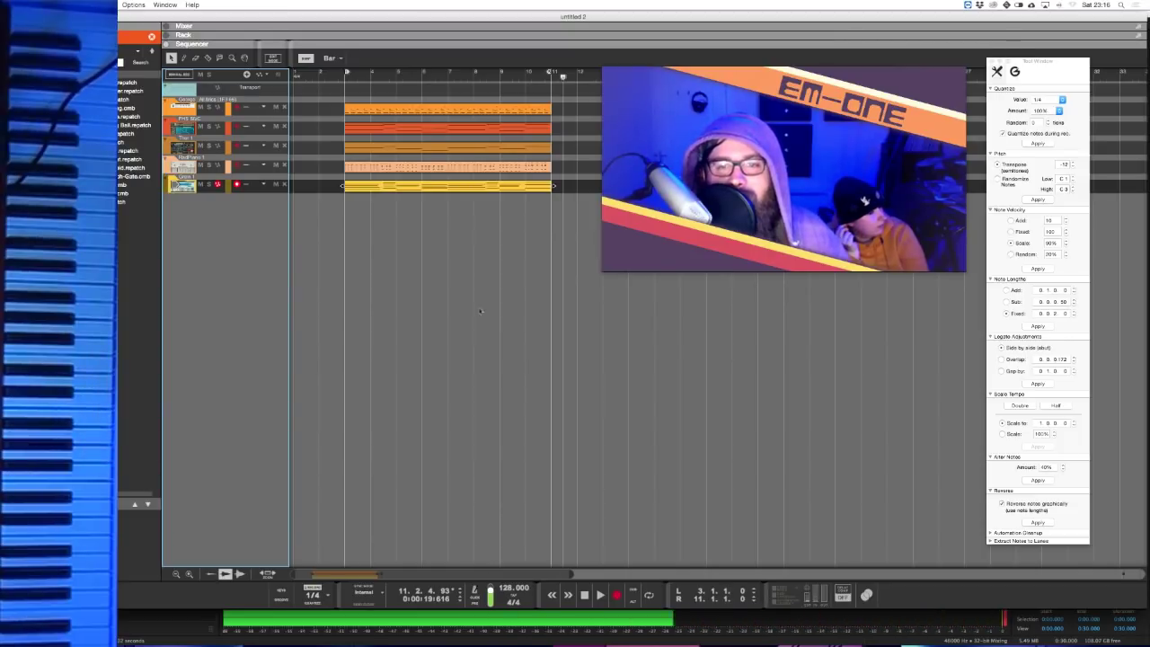
click(394, 244)
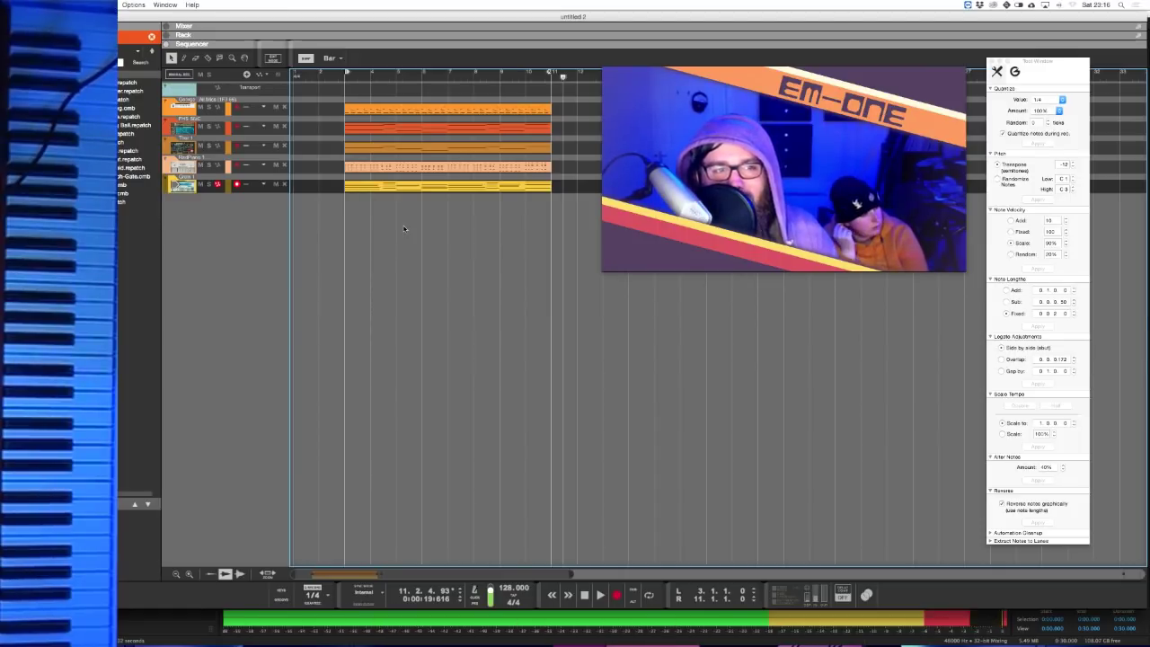
key(F6)
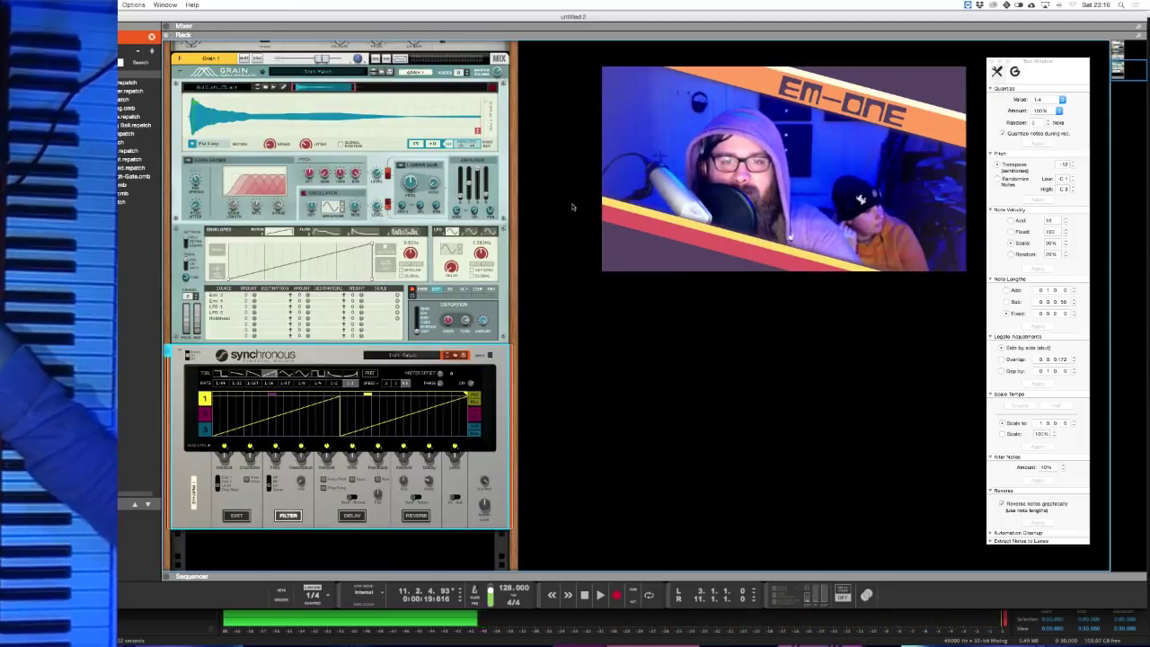
- Create an NN19 Digital Sampler in a new rack column beside the existing devices
right_click(568, 163)
mouse_move(653, 228)
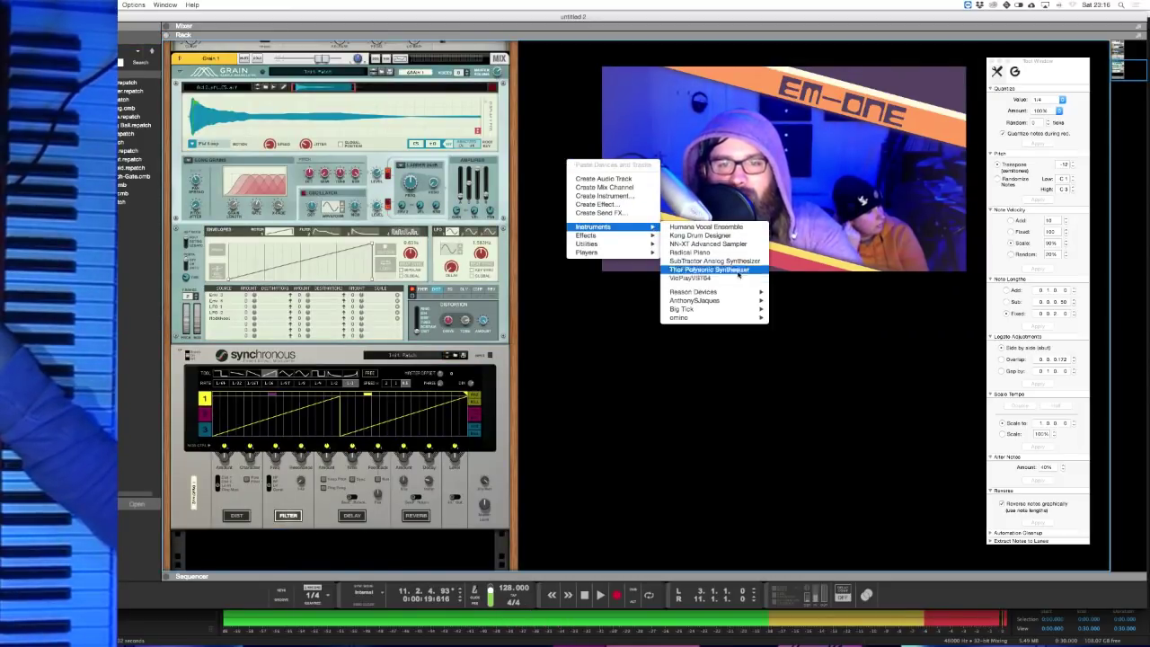
mouse_move(765, 300)
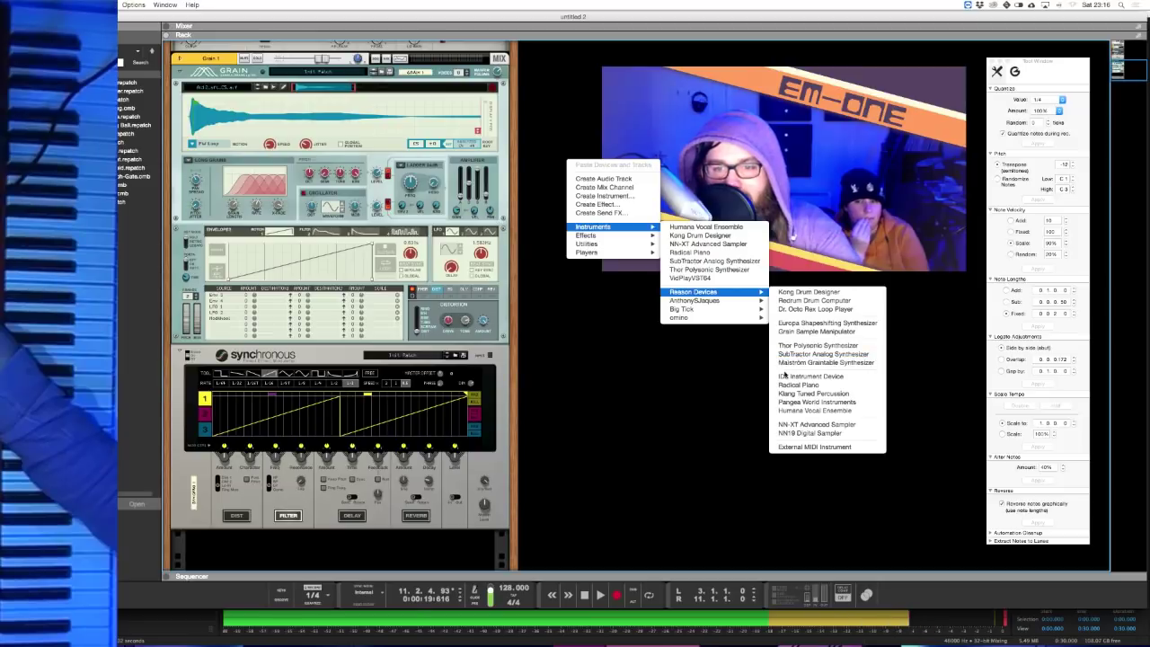
click(799, 432)
drag(642, 202, 131, 322)
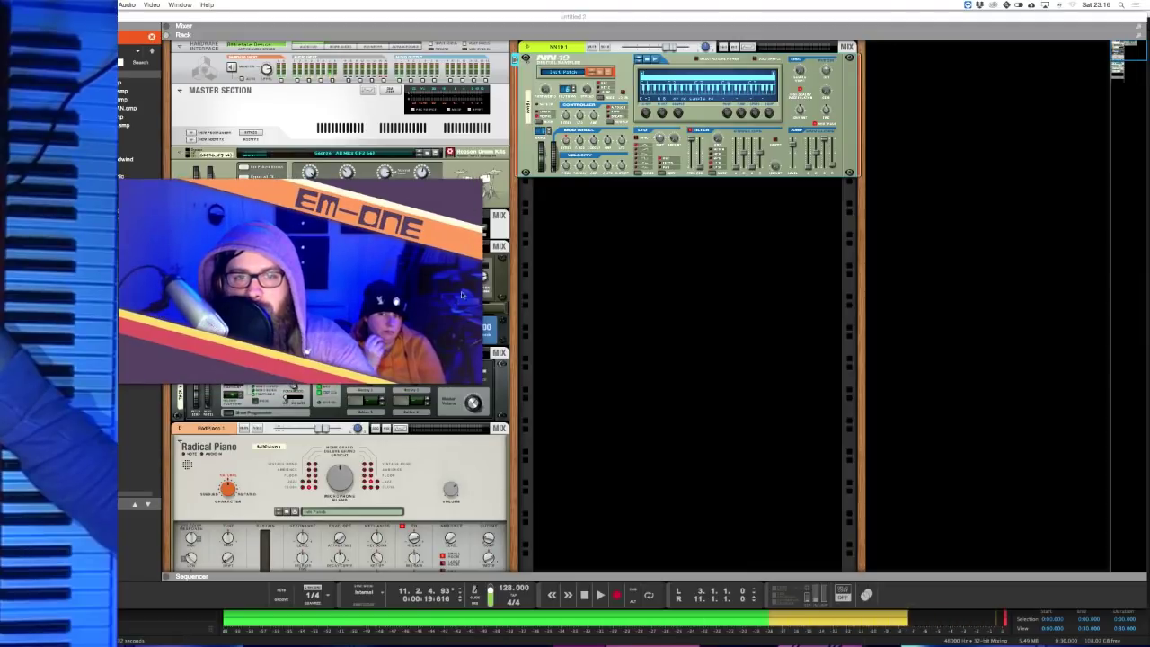
click(688, 236)
right_click(680, 206)
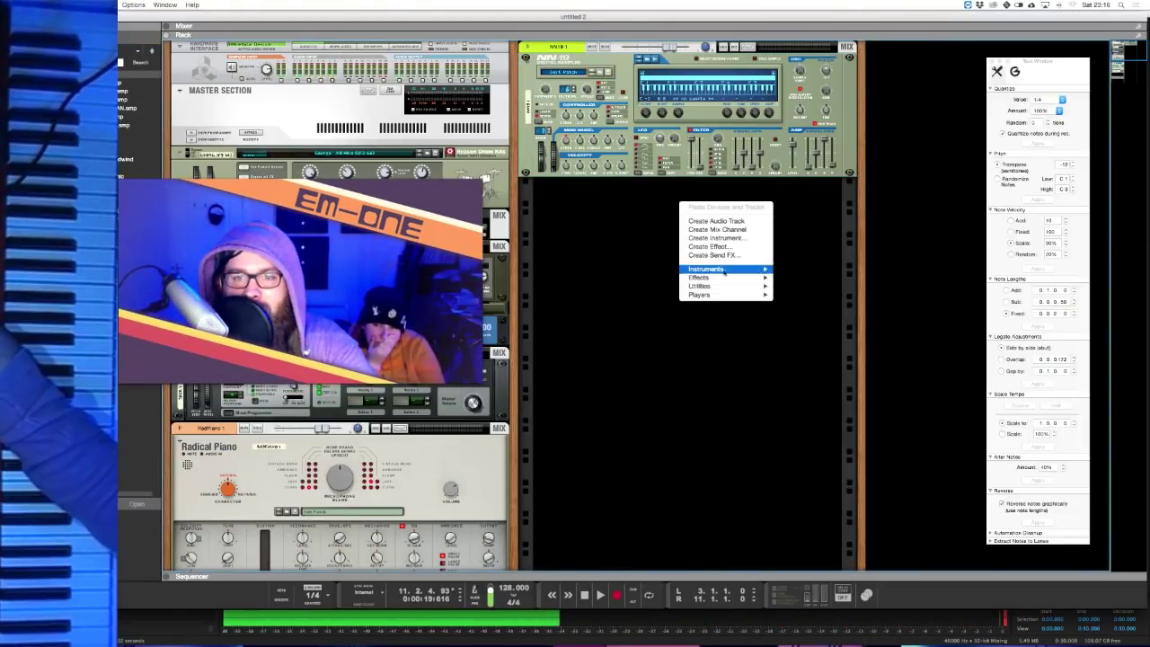
click(633, 210)
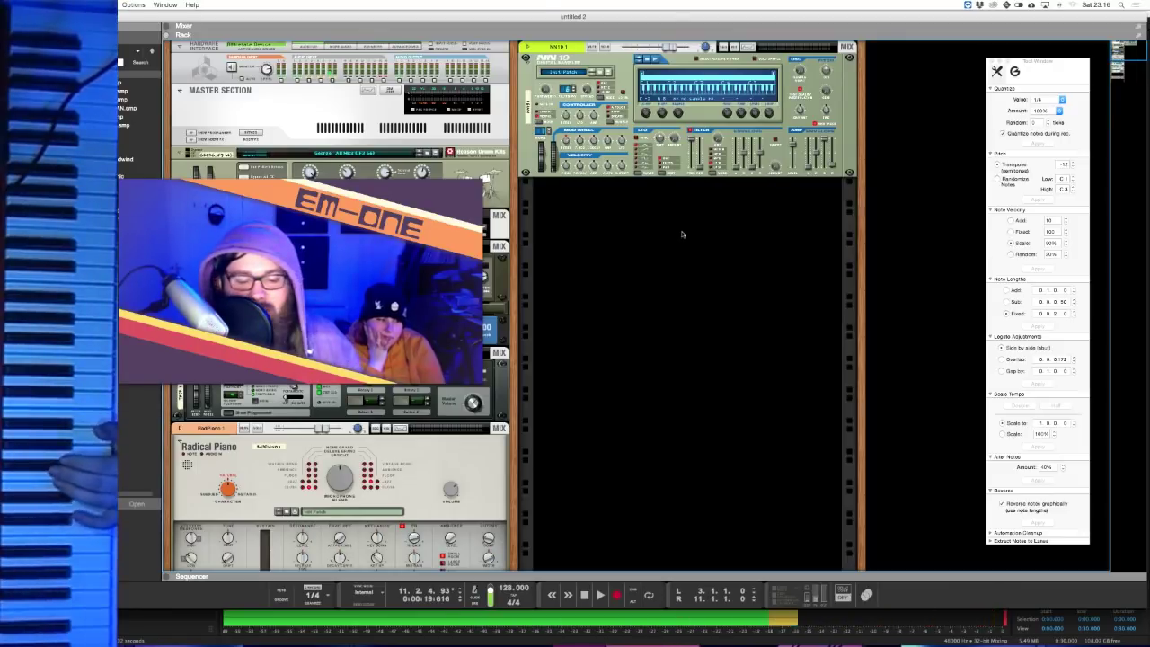
- Create a SubTractor Analog Synthesizer below the NN19 sampler in the second rack column
right_click(682, 234)
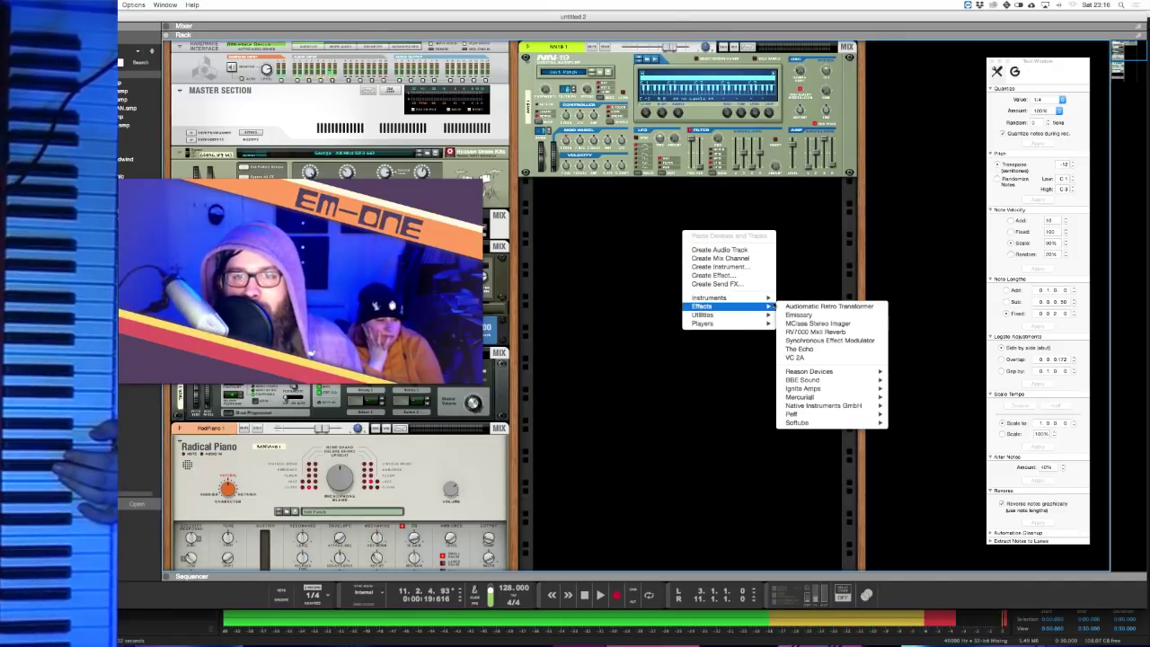
mouse_move(754, 297)
mouse_move(870, 363)
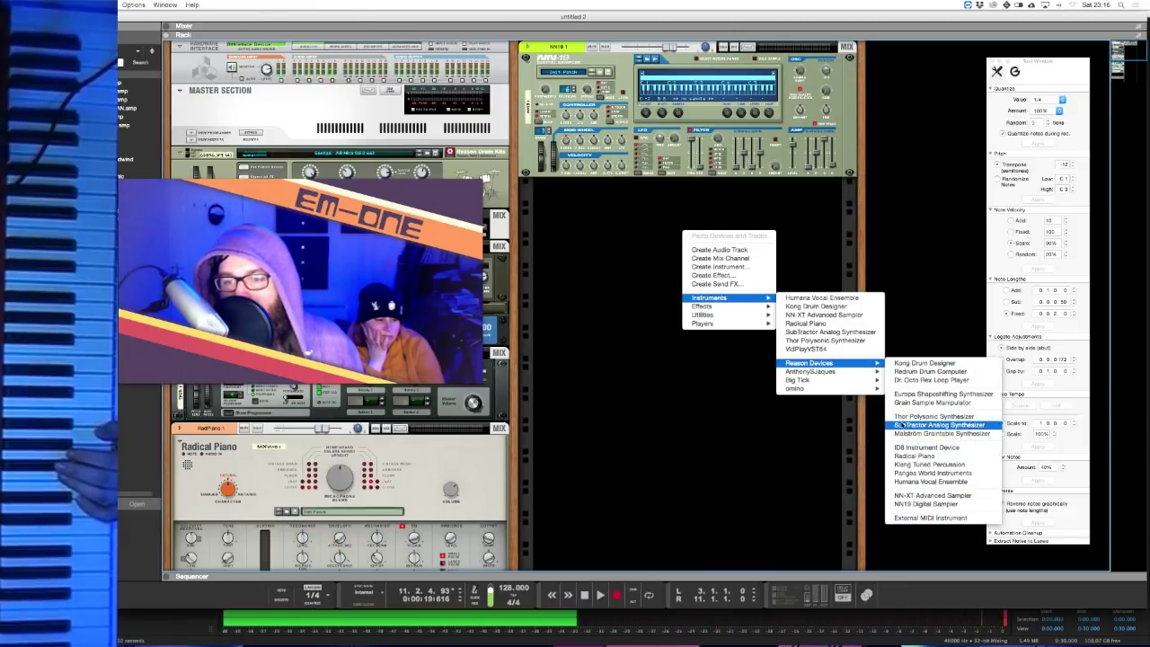
click(939, 424)
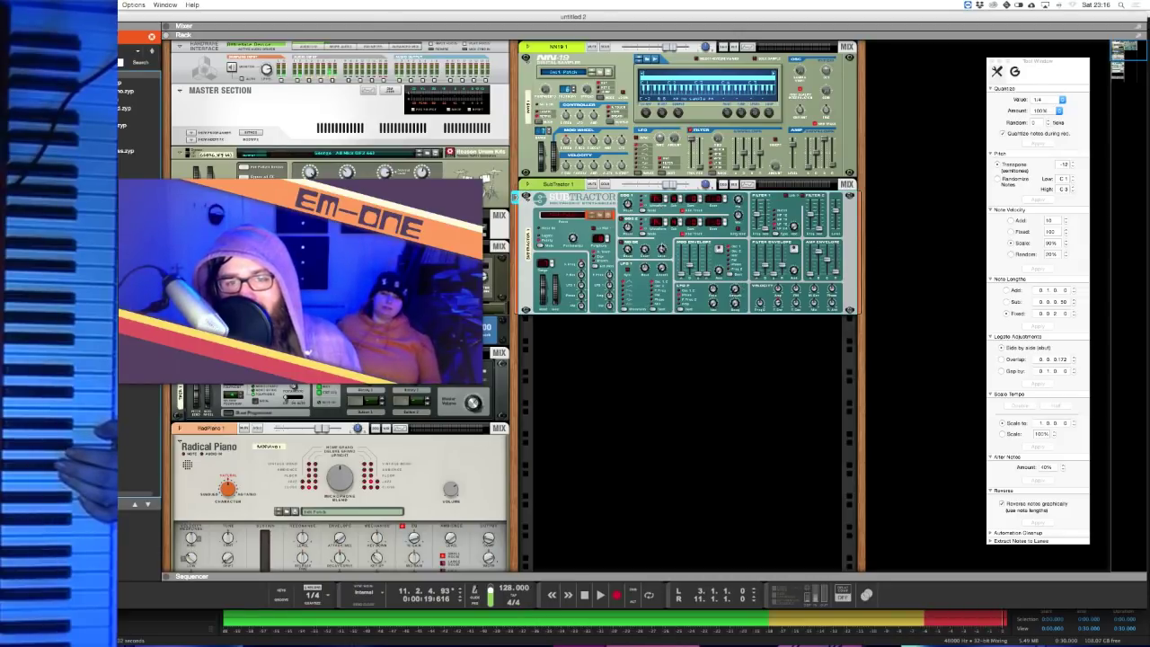
- Create a Redrum Drum Computer below the SubTractor in the second rack column
right_click(699, 341)
mouse_move(746, 407)
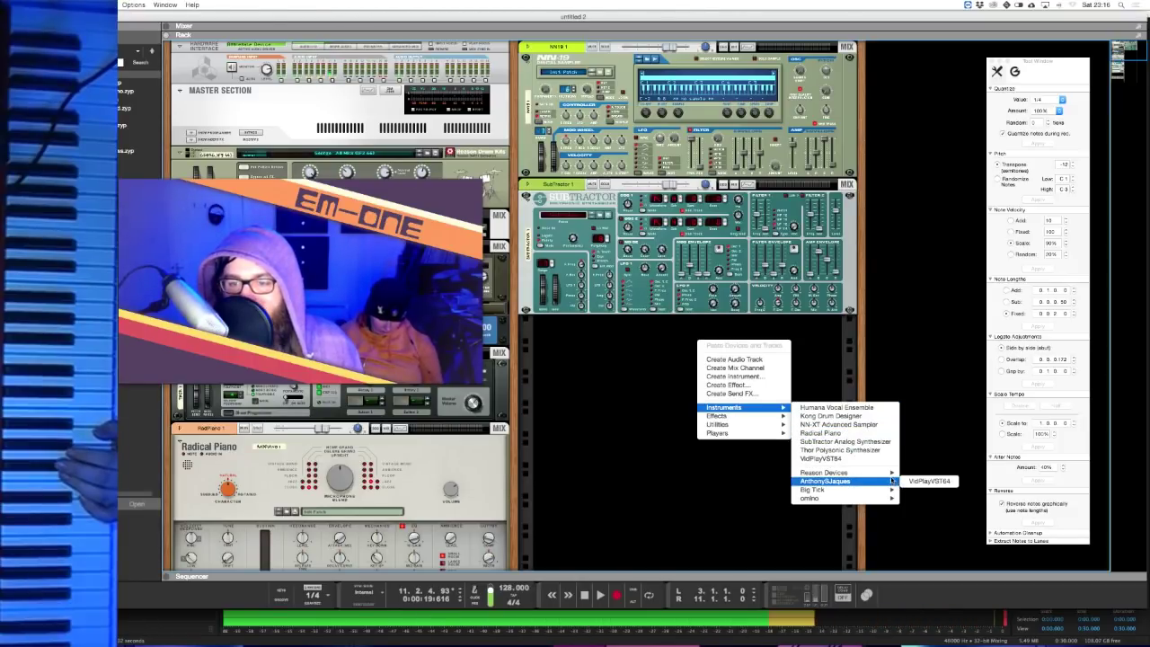
mouse_move(890, 473)
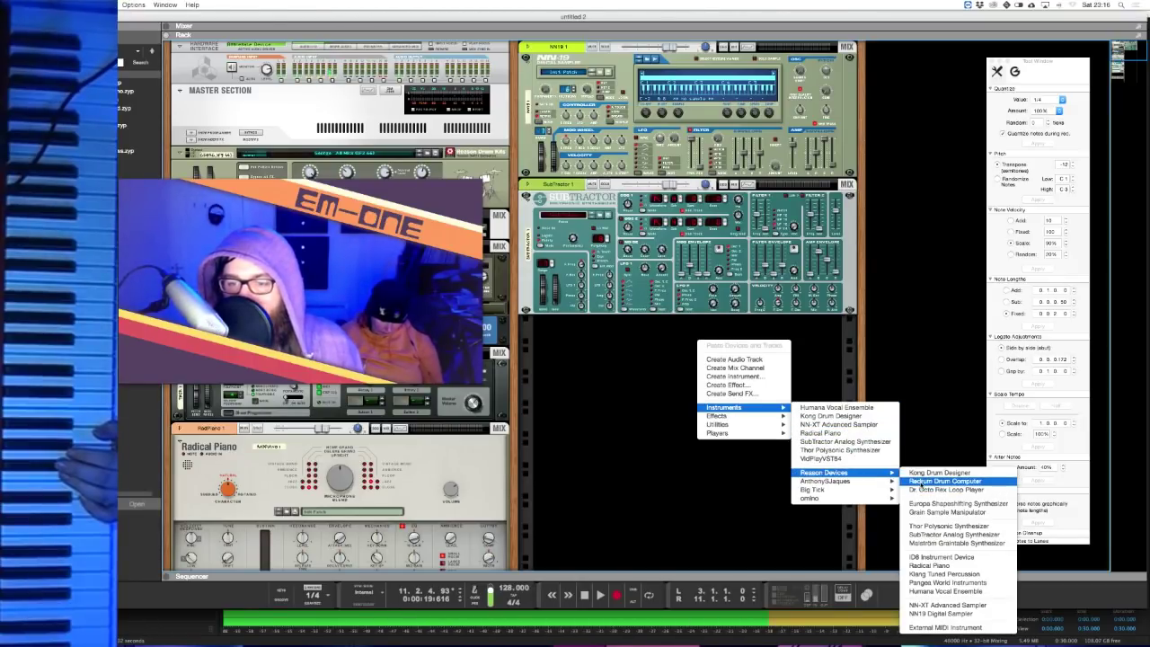
click(917, 481)
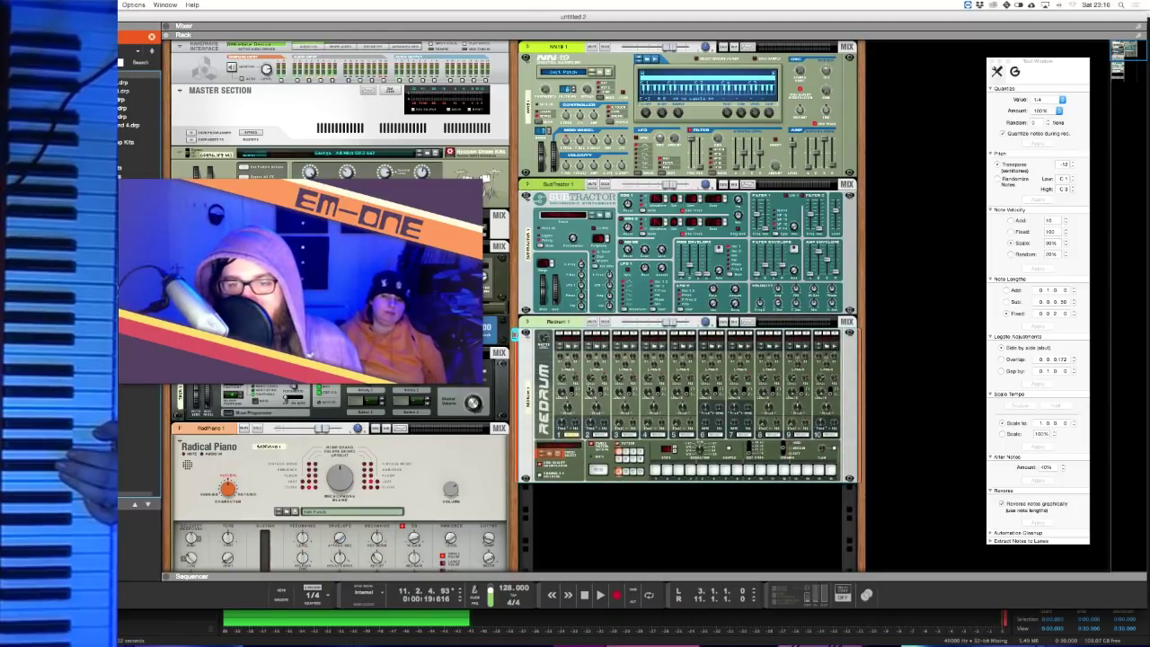
scroll(693, 467, down, 3)
scroll(693, 467, down, 4)
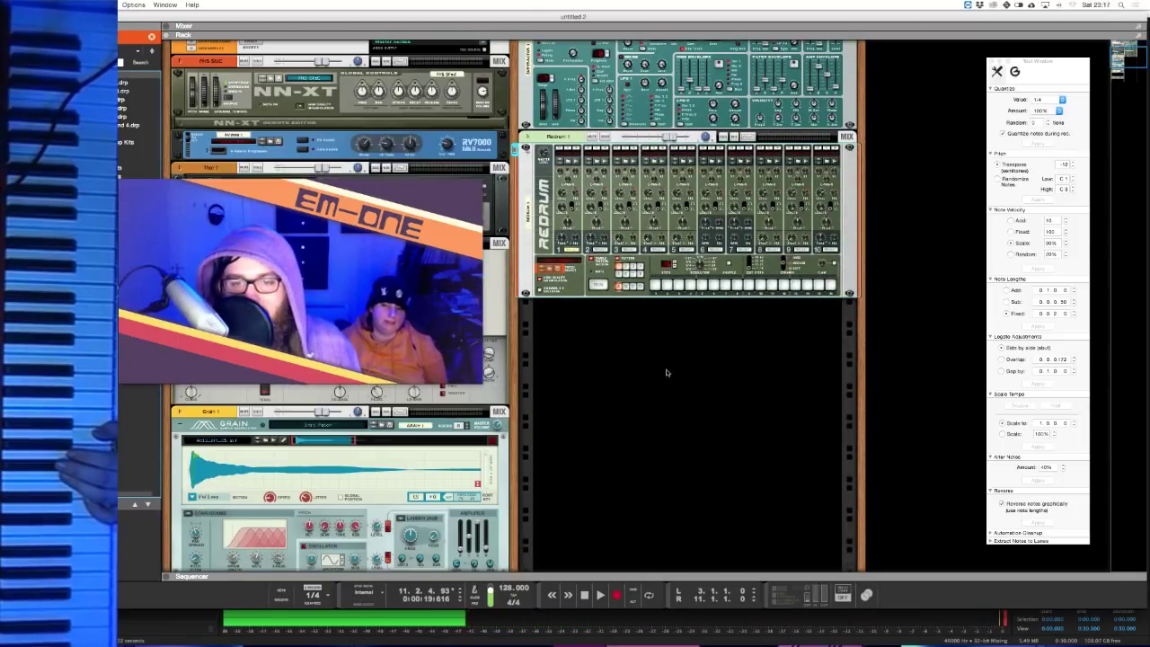
right_click(667, 350)
mouse_move(697, 415)
mouse_move(811, 481)
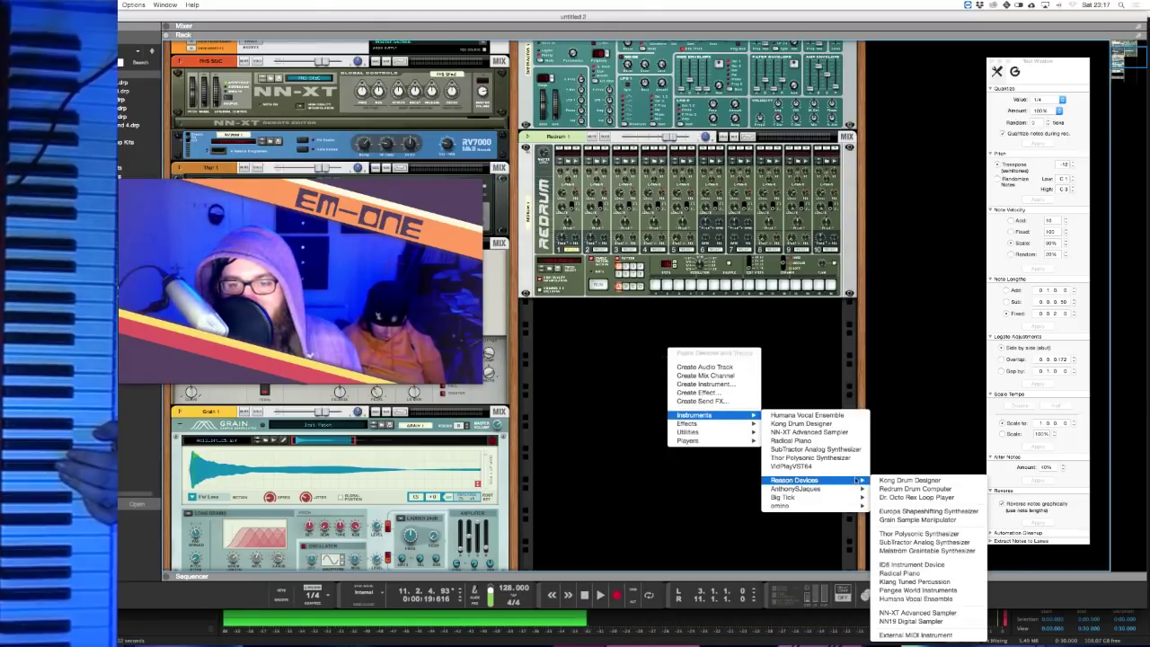
click(874, 360)
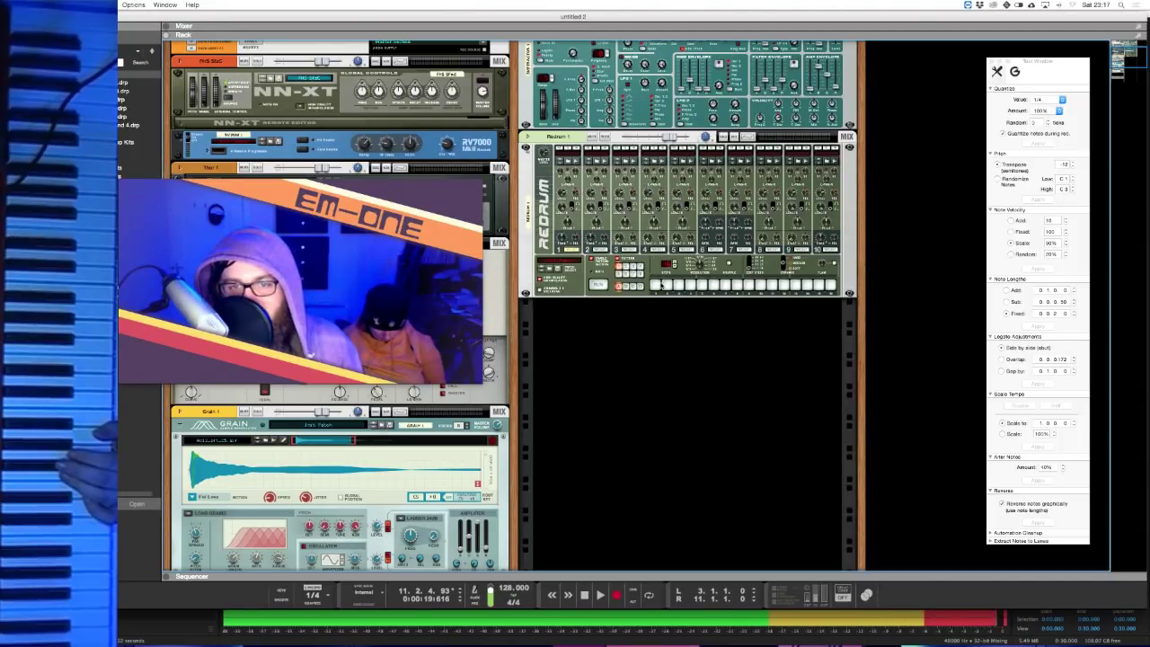
mouse_move(660, 286)
mouse_down()
mouse_move(813, 285)
mouse_move(800, 285)
mouse_up()
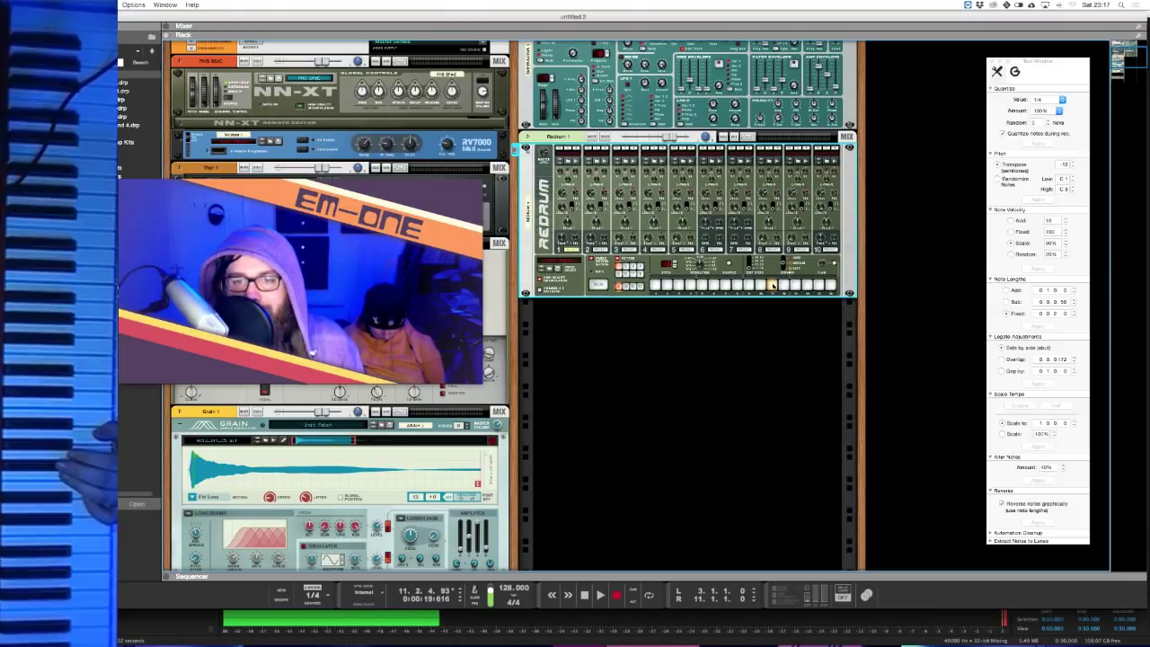
- Create an RV-7 Digital Reverb in the empty rack space below the Redrum
right_click(768, 316)
mouse_move(839, 382)
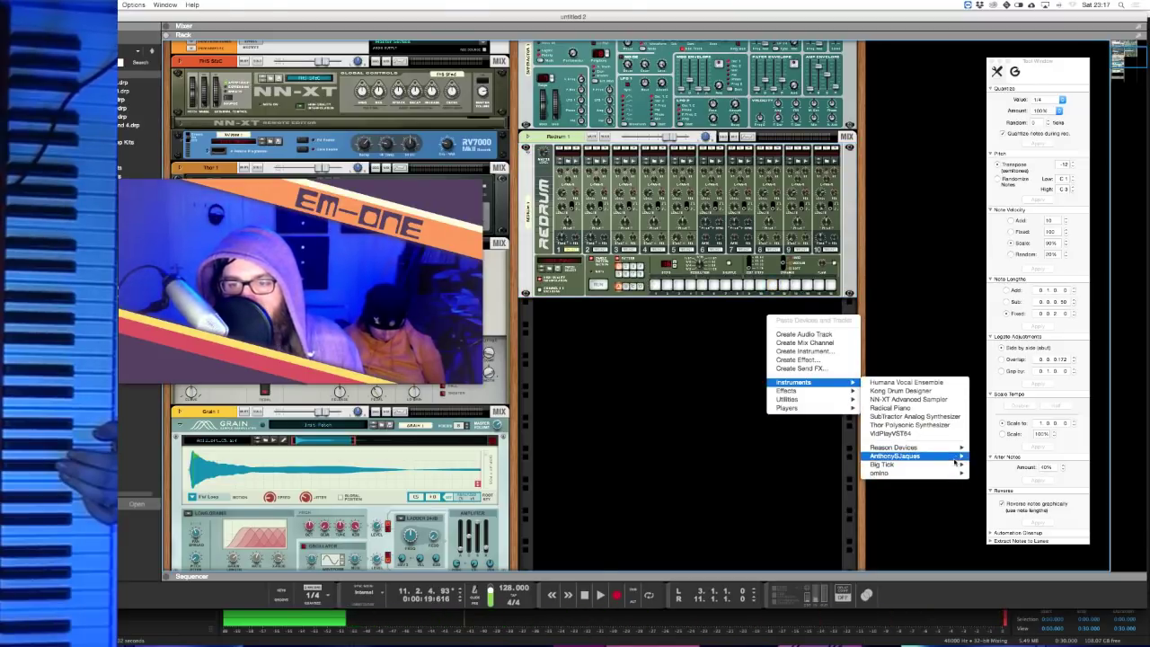
mouse_move(934, 447)
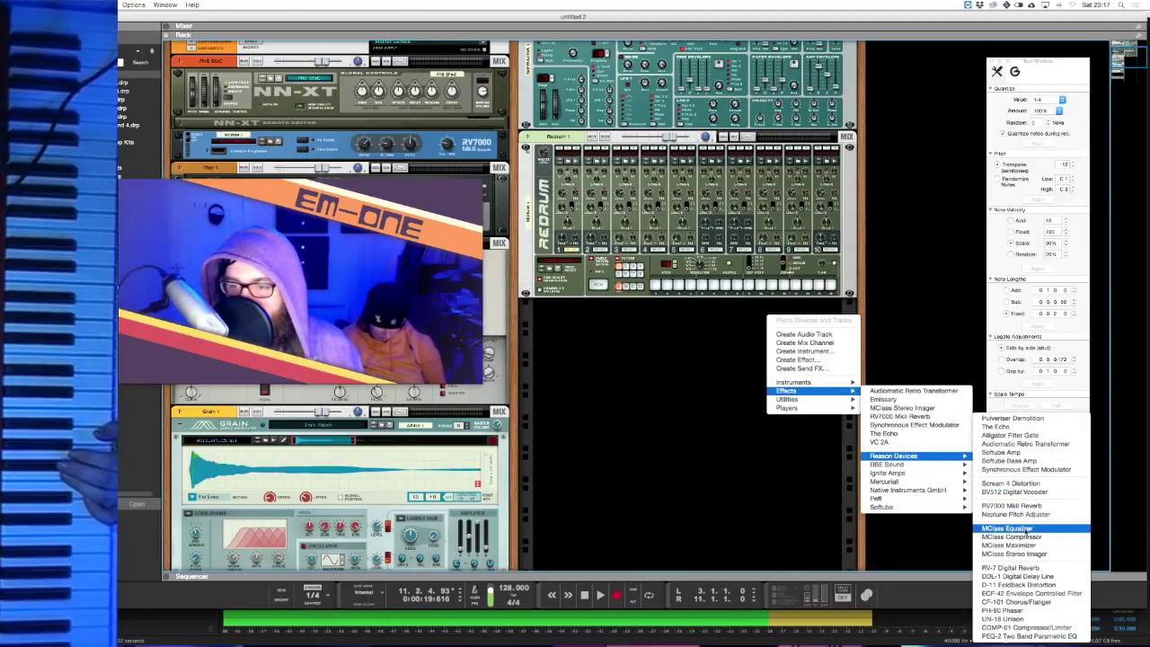
click(1022, 569)
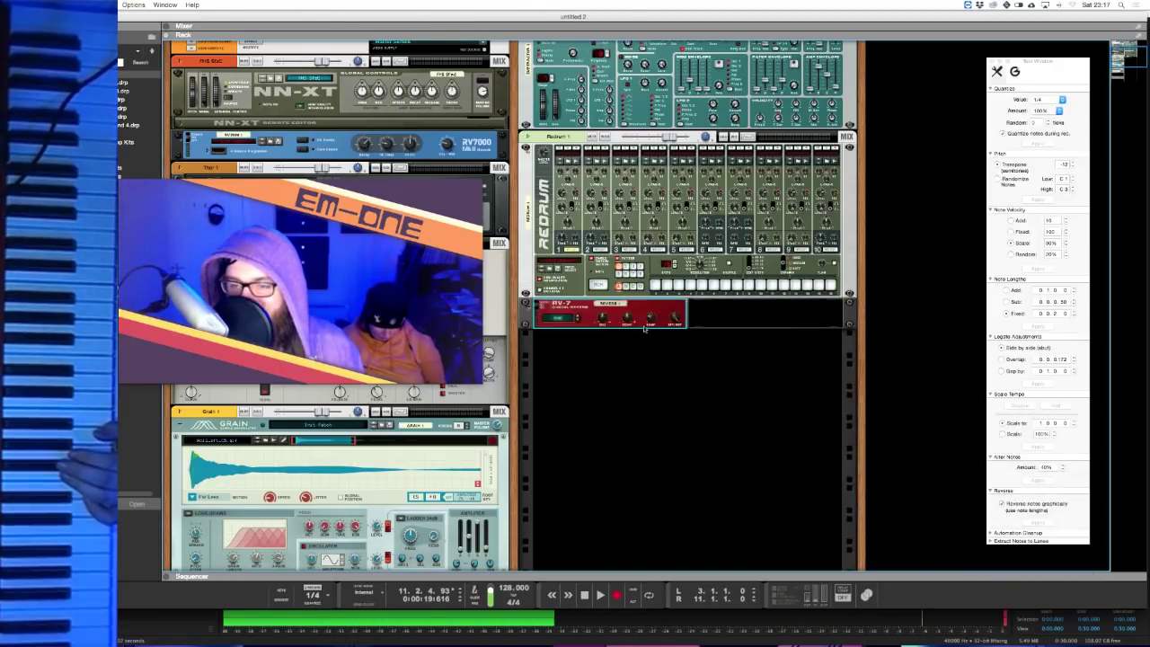
- Create a DDL-1 Digital Delay Line in the free half-width slot beside the RV-7 reverb
right_click(722, 316)
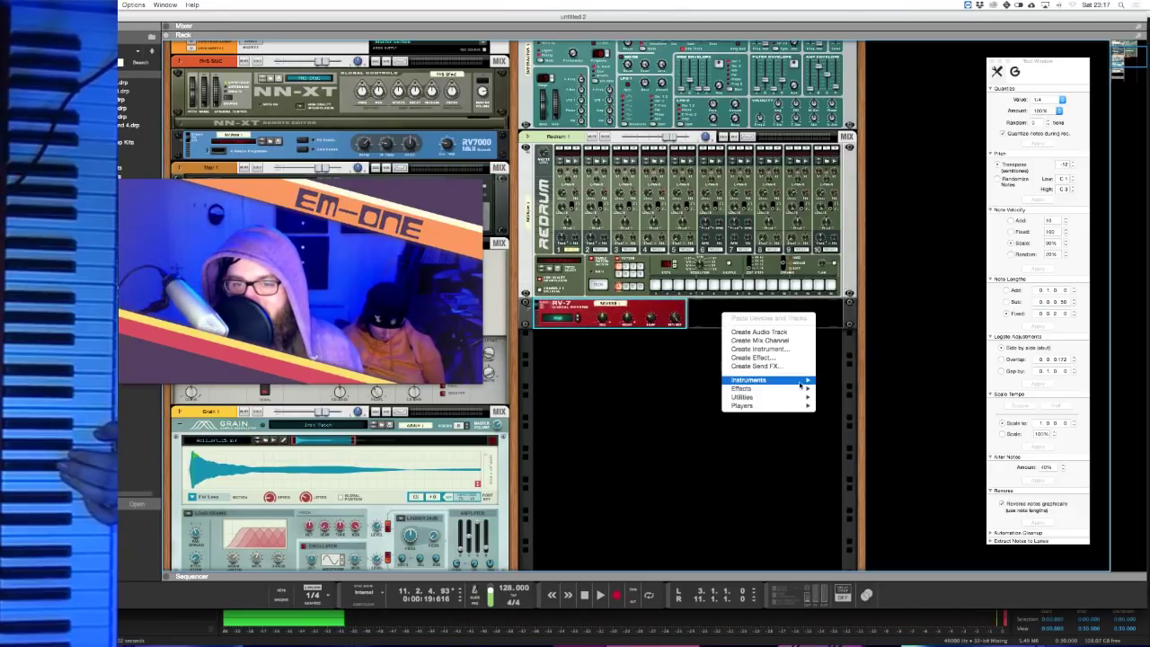
mouse_move(800, 385)
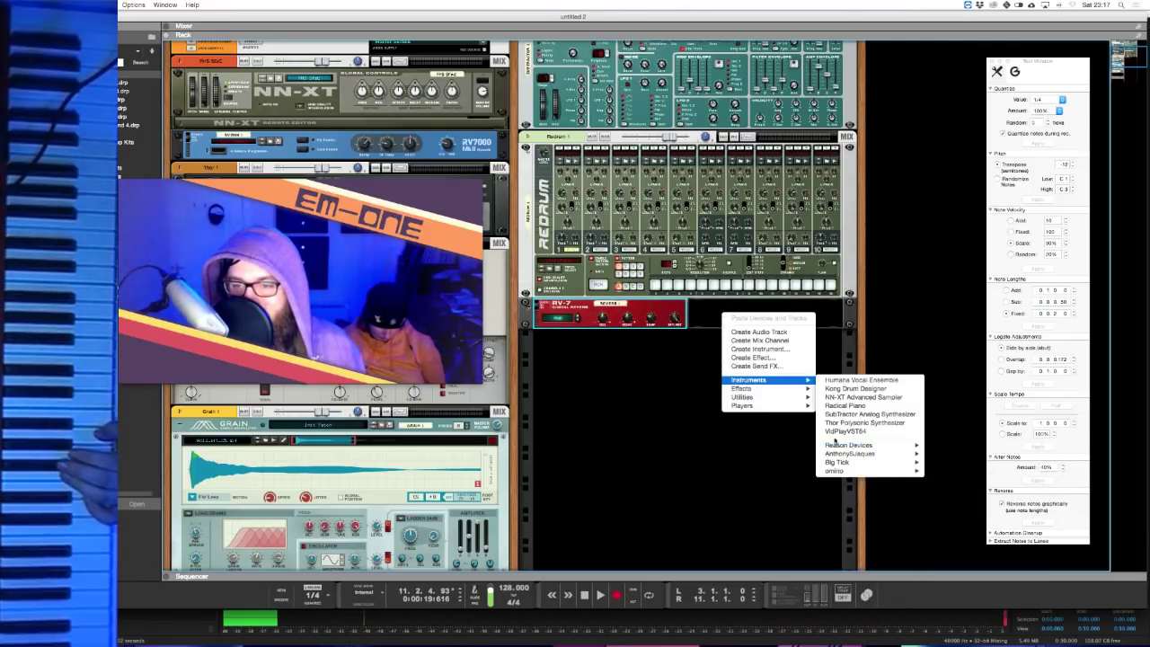
mouse_move(754, 388)
mouse_move(923, 439)
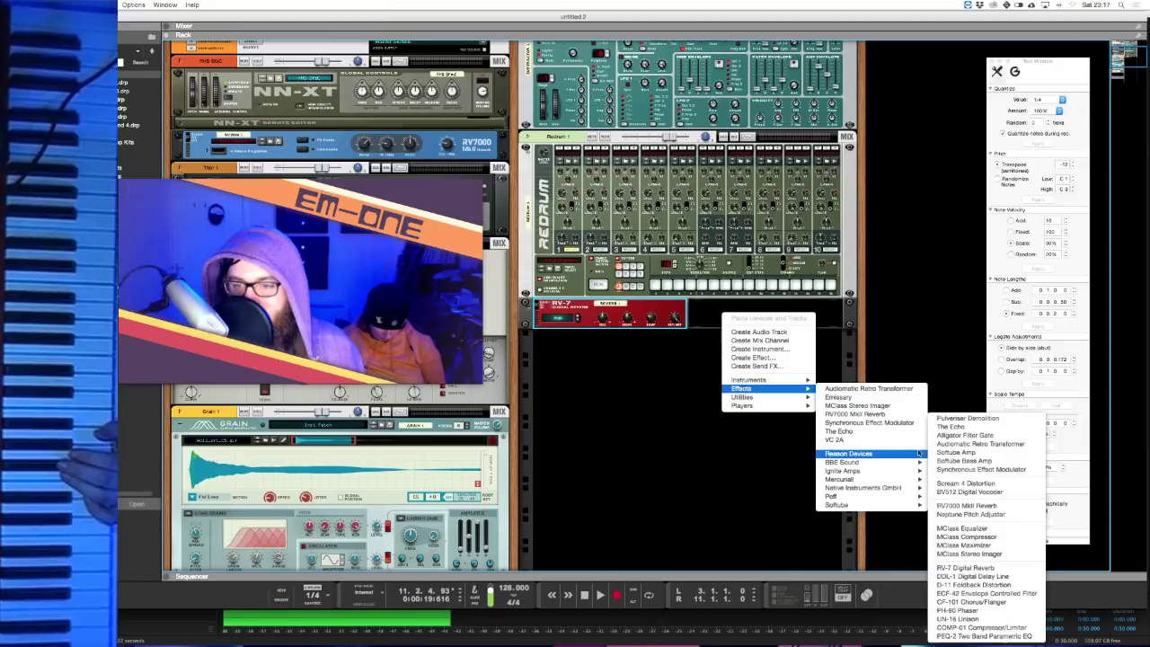
click(984, 578)
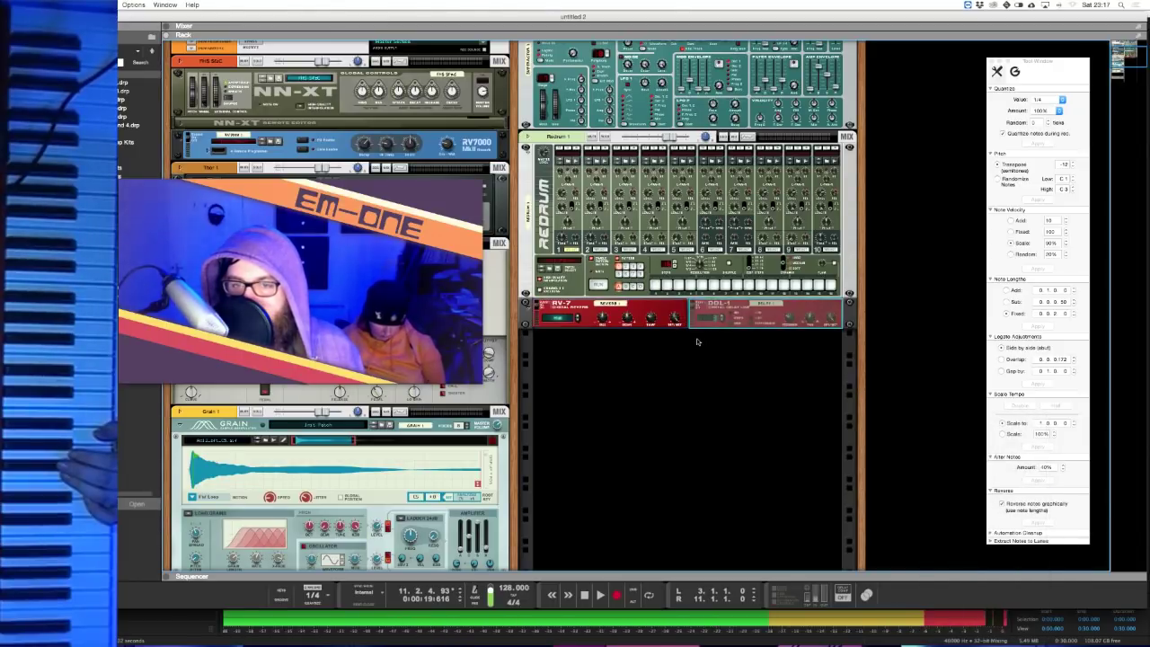
- Create a D-11 Foldback Distortion in the empty rack space below the RV-7 reverb
right_click(707, 336)
mouse_move(793, 404)
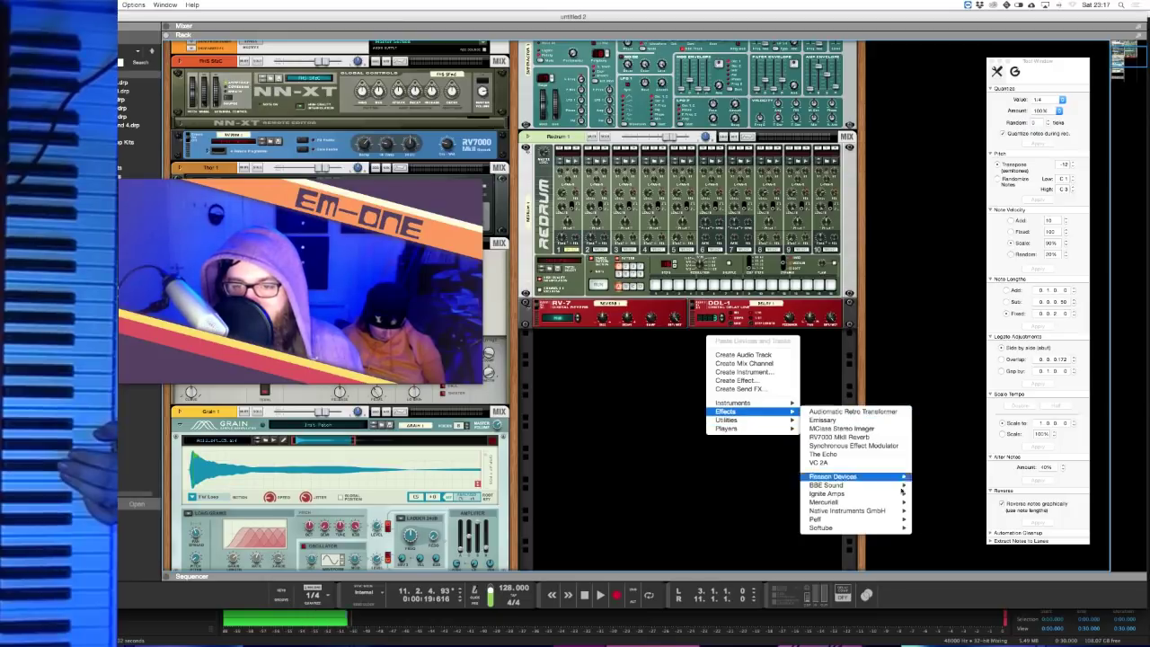
mouse_move(904, 481)
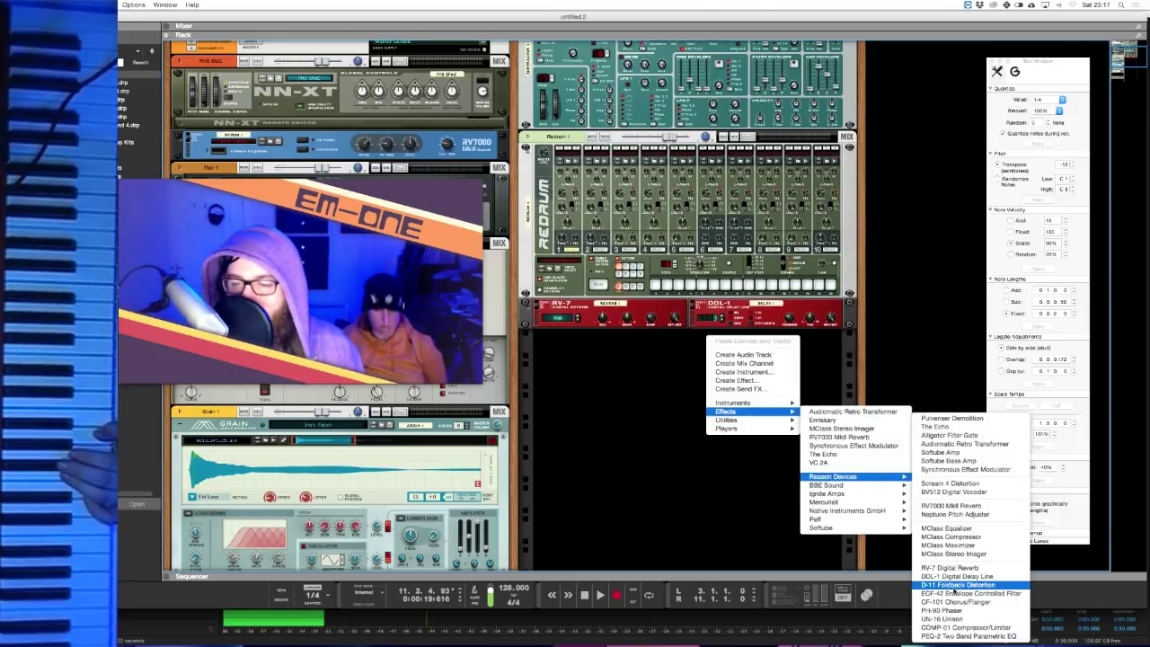
click(950, 584)
- Create an ECF-42 Envelope Controlled Filter in the free half-width slot beside the D-11 distortion
right_click(708, 346)
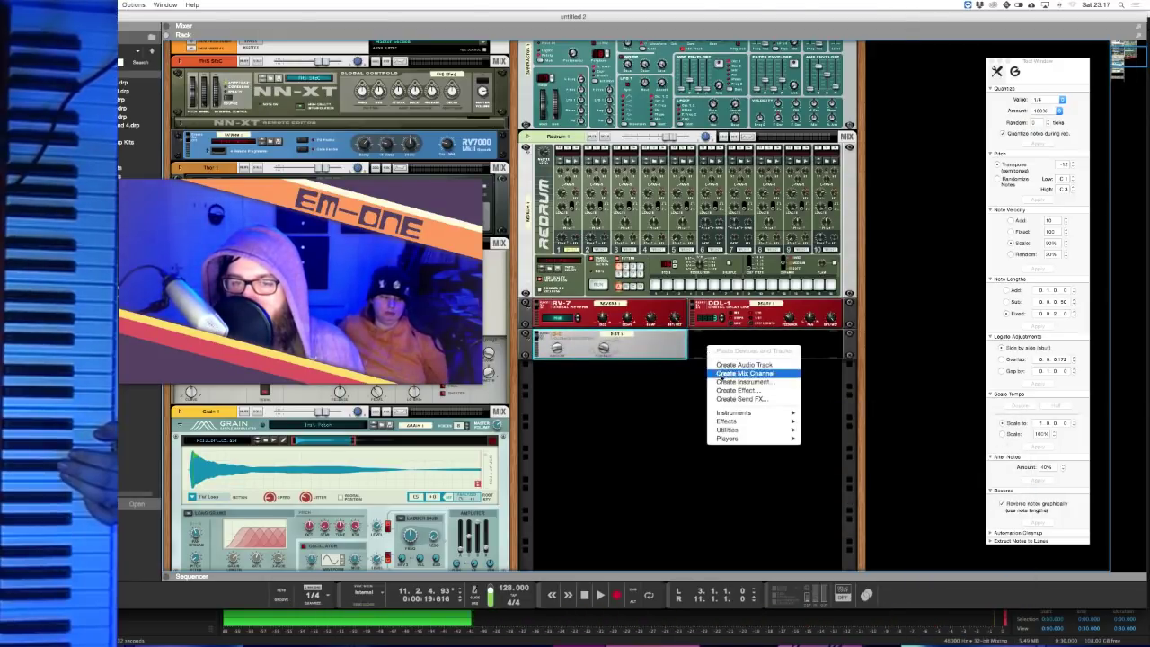
mouse_move(773, 421)
mouse_move(877, 503)
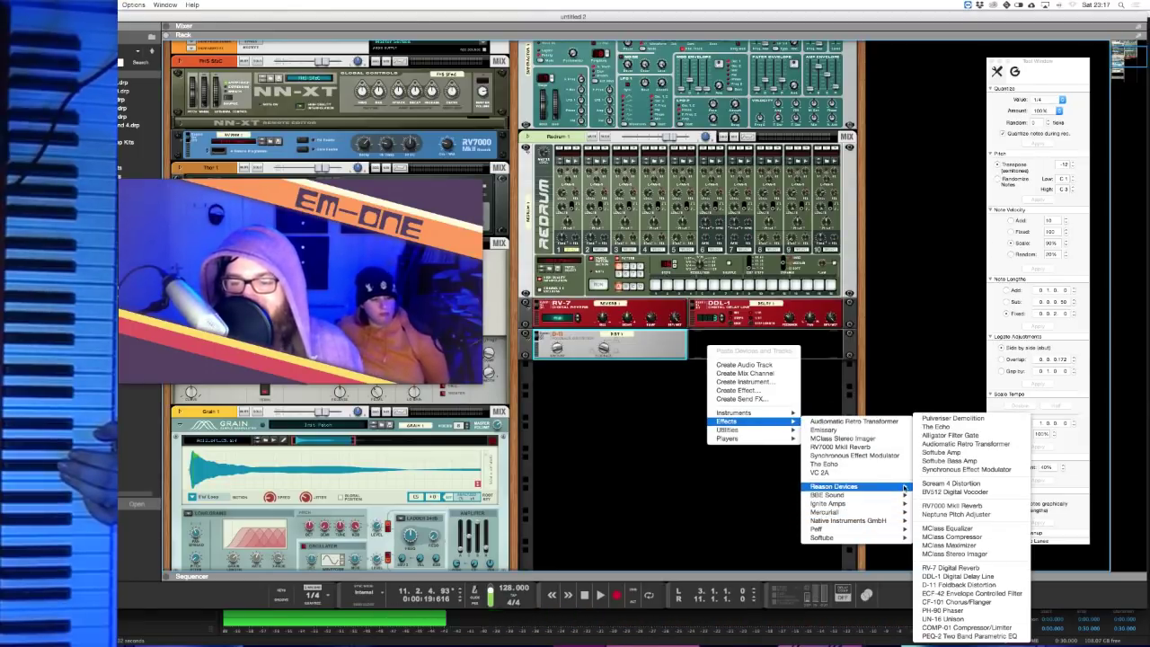
click(961, 598)
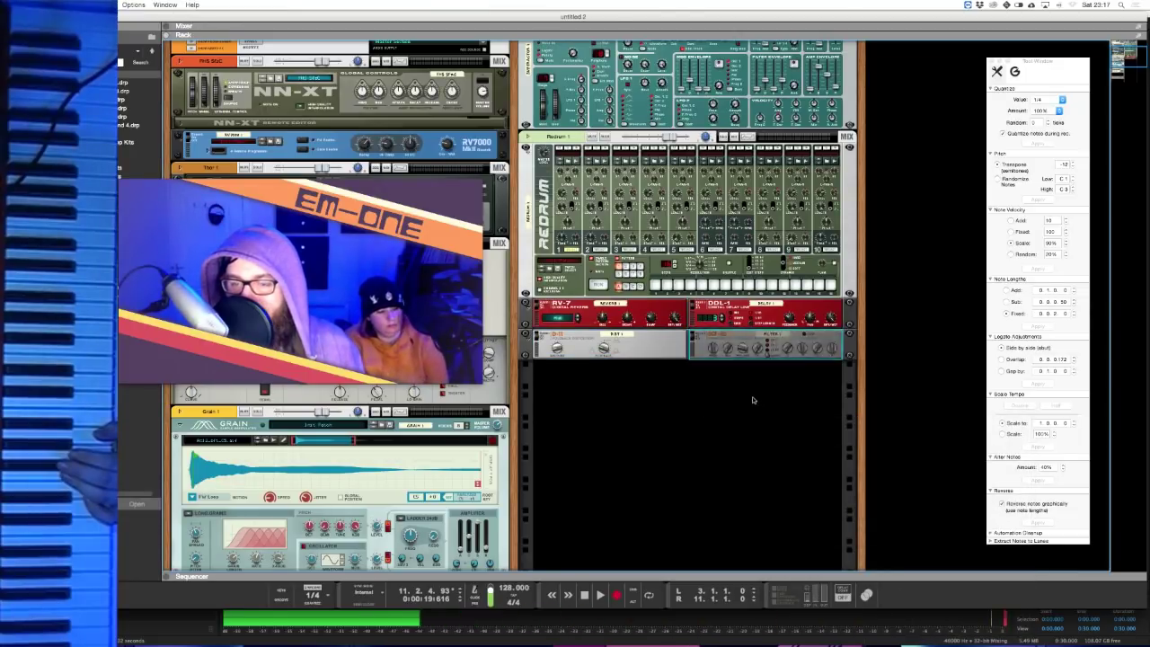
- Create a CF-101 Chorus/Flanger in the empty rack space below the D-11 distortion
right_click(729, 387)
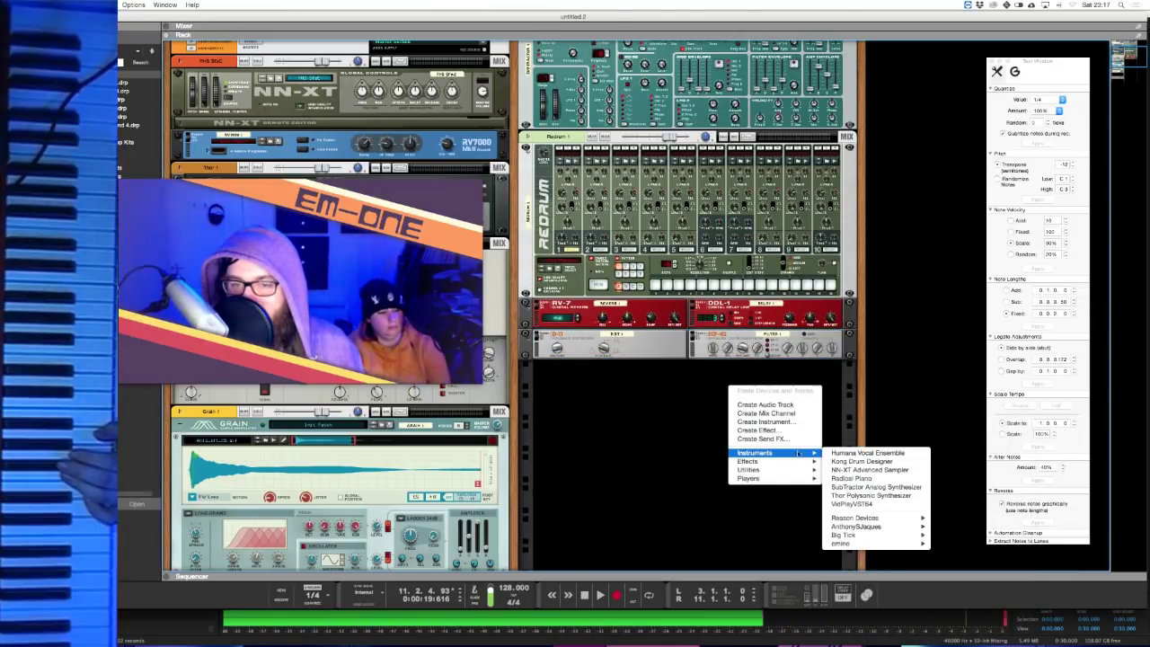
mouse_move(777, 461)
mouse_move(900, 530)
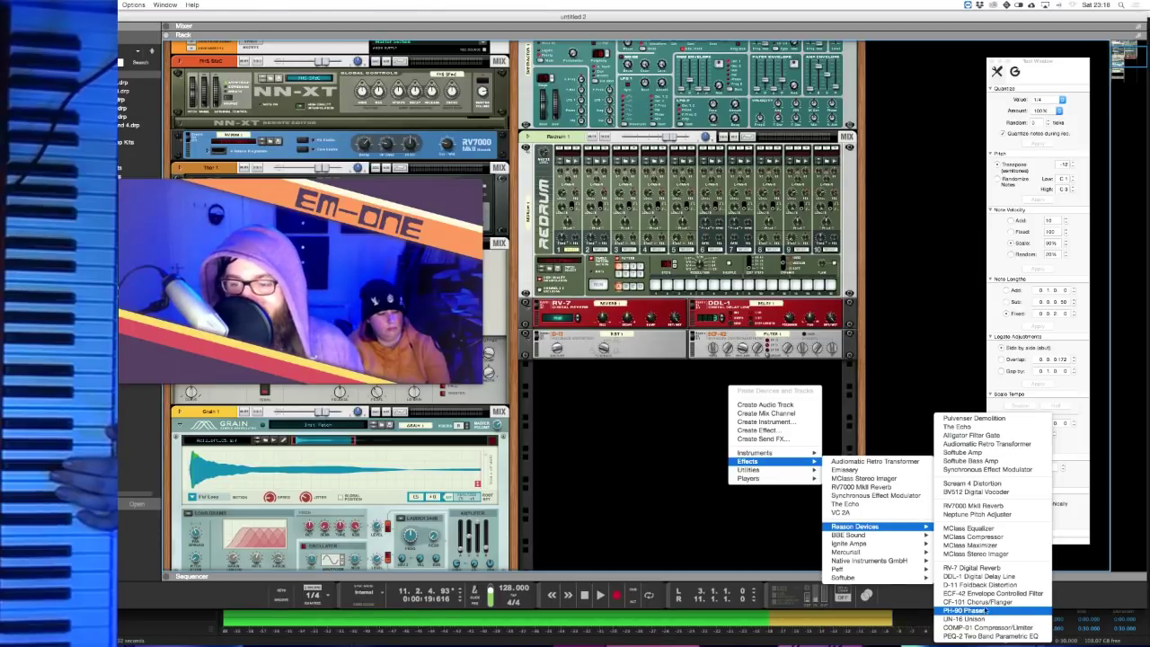
click(979, 602)
- Create a PH-90 Phaser in the free half-width slot beside the CF-101 Chorus/Flanger
right_click(716, 371)
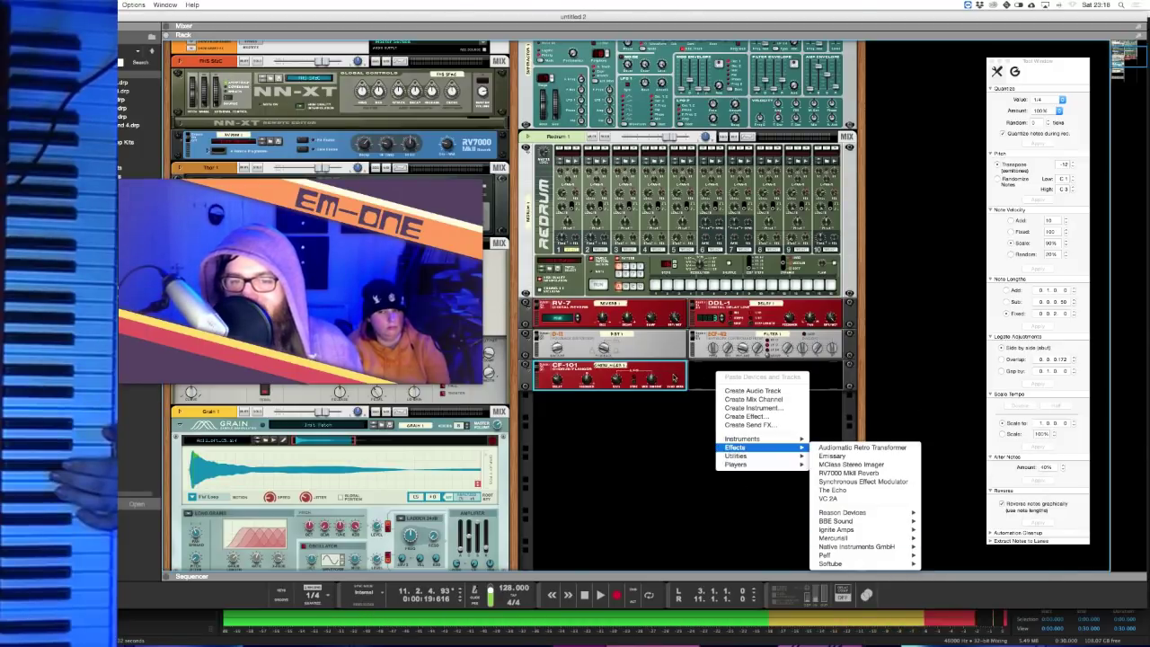
click(666, 376)
right_click(747, 370)
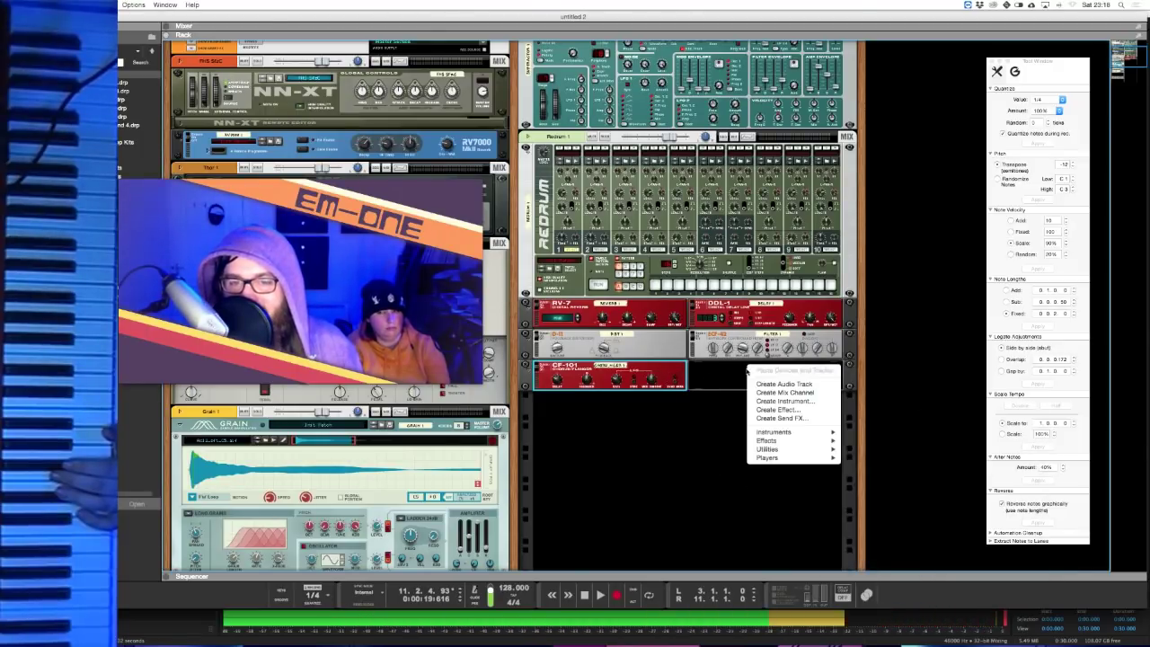
mouse_move(809, 440)
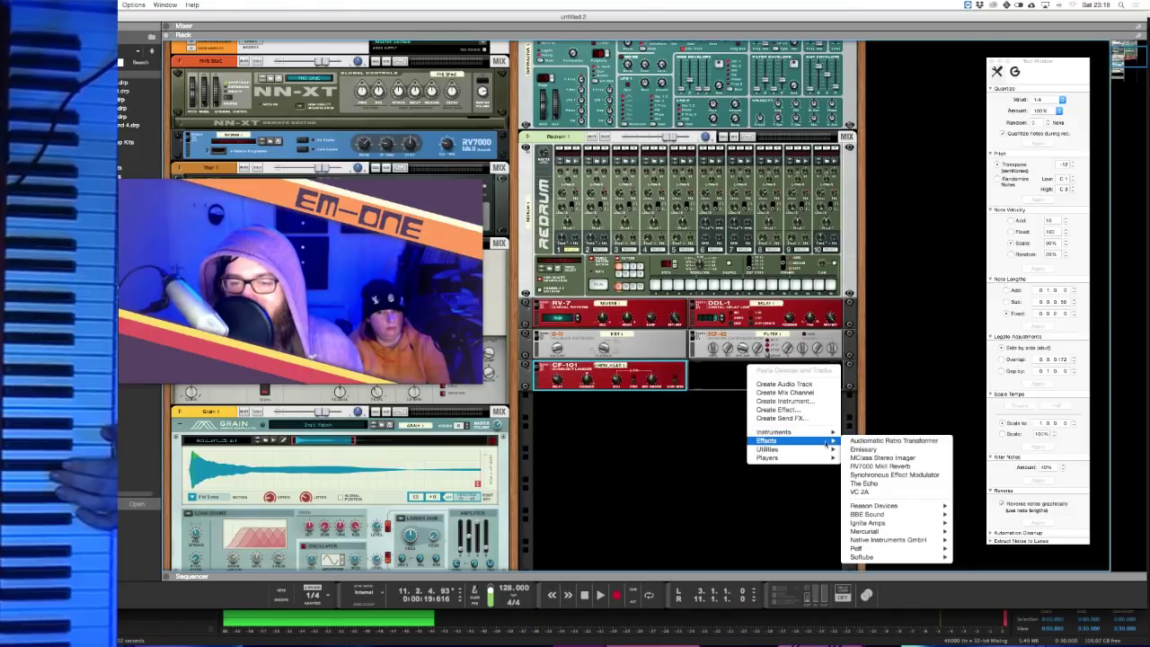
mouse_move(874, 506)
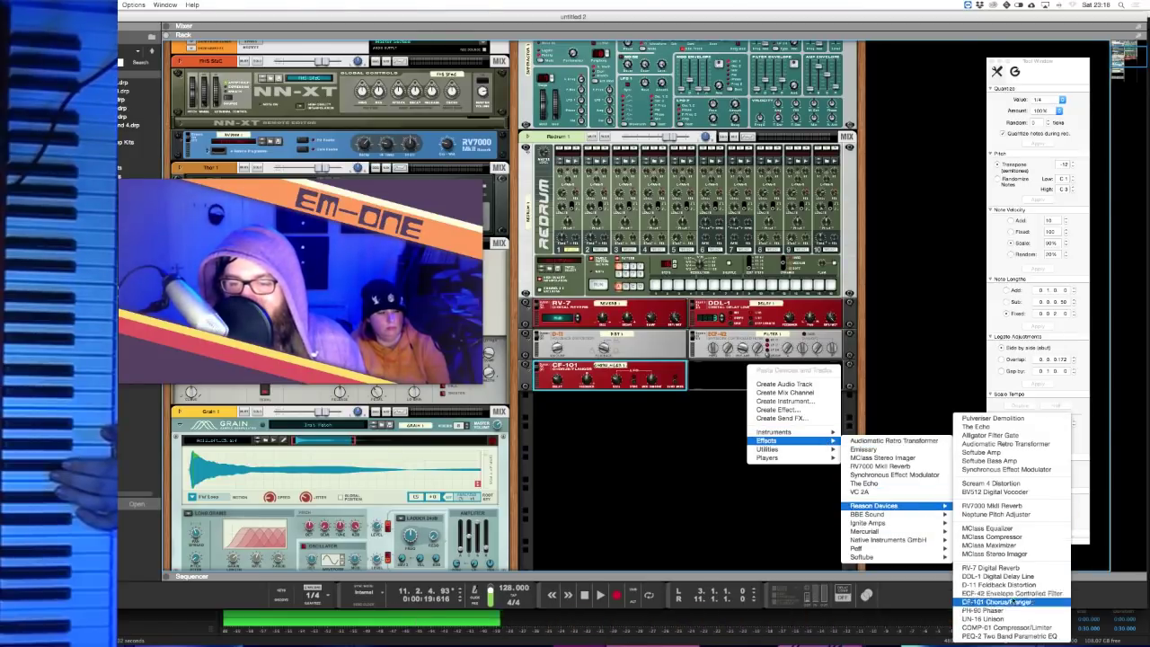
click(983, 610)
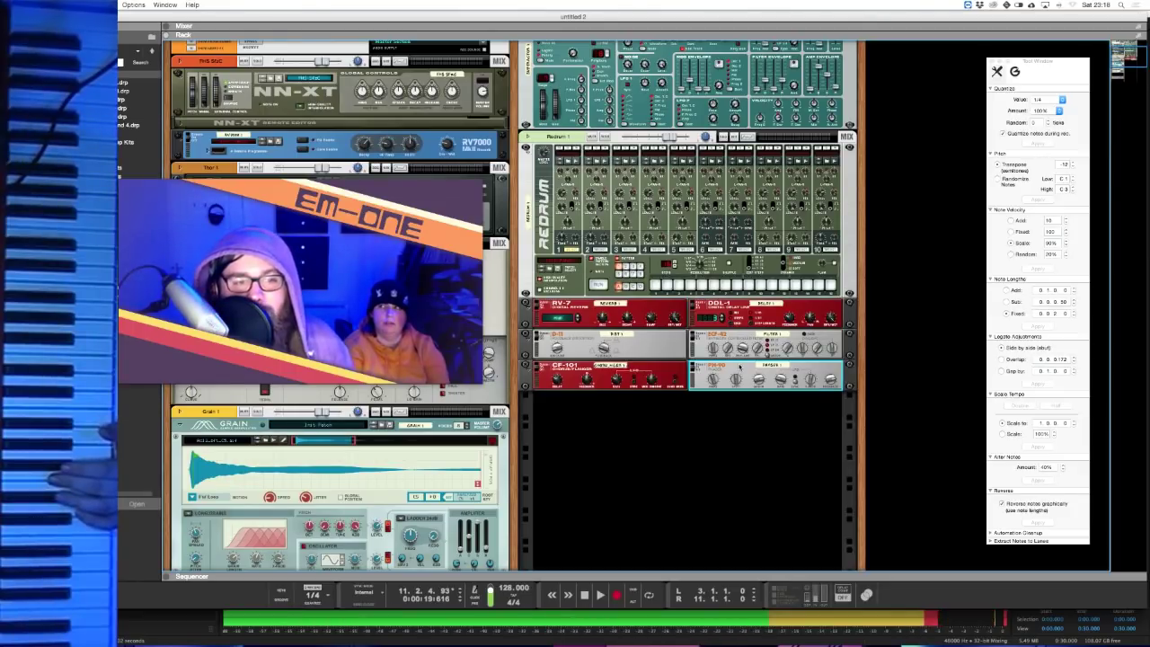
- Create a COMP-01 Compressor/Limiter in the empty rack space below the CF-101
right_click(751, 411)
mouse_move(829, 491)
mouse_move(943, 556)
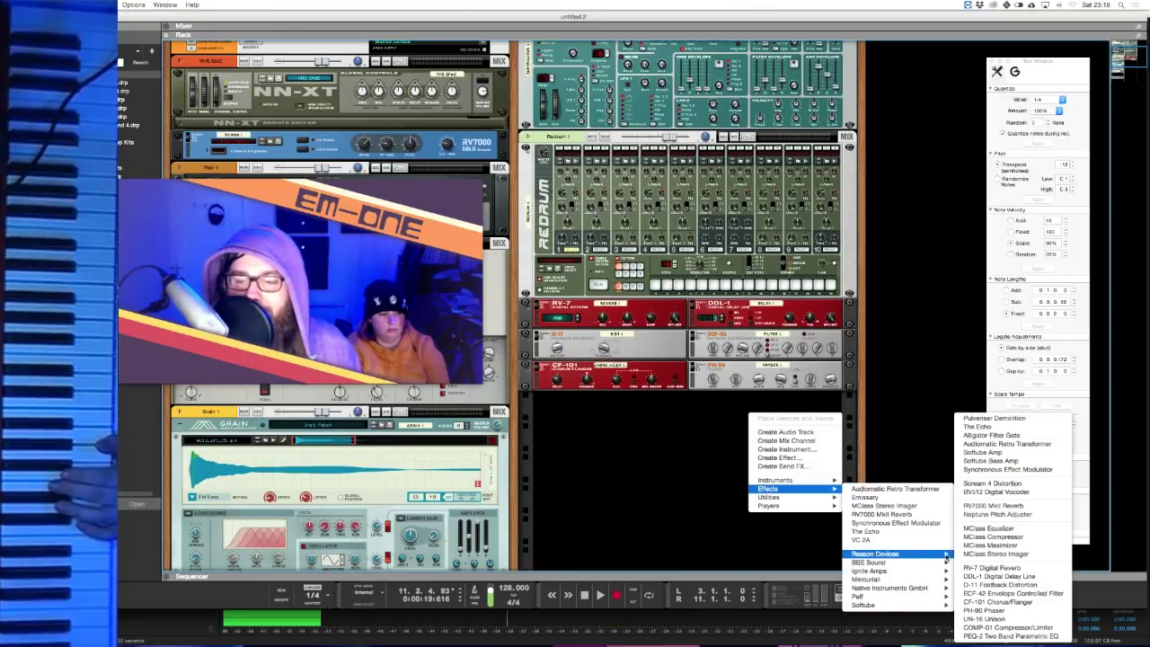
click(1004, 635)
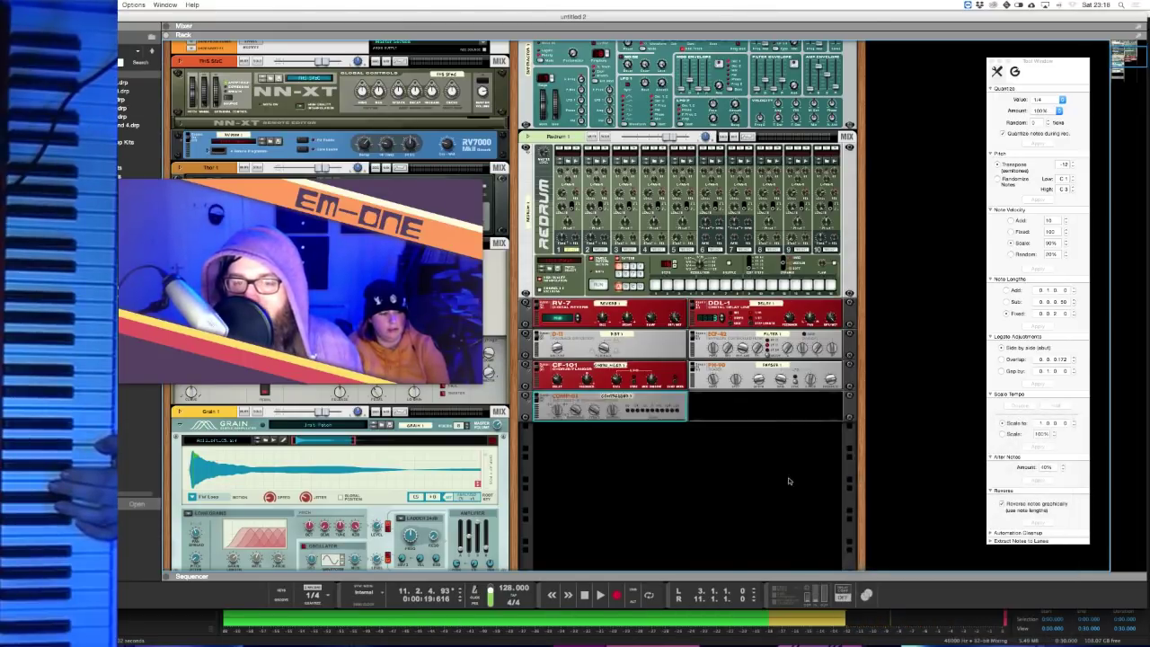
- Create a PEQ-2 Two Band Parametric EQ in the free half-width slot beside the COMP-01 compressor
right_click(719, 423)
mouse_move(746, 497)
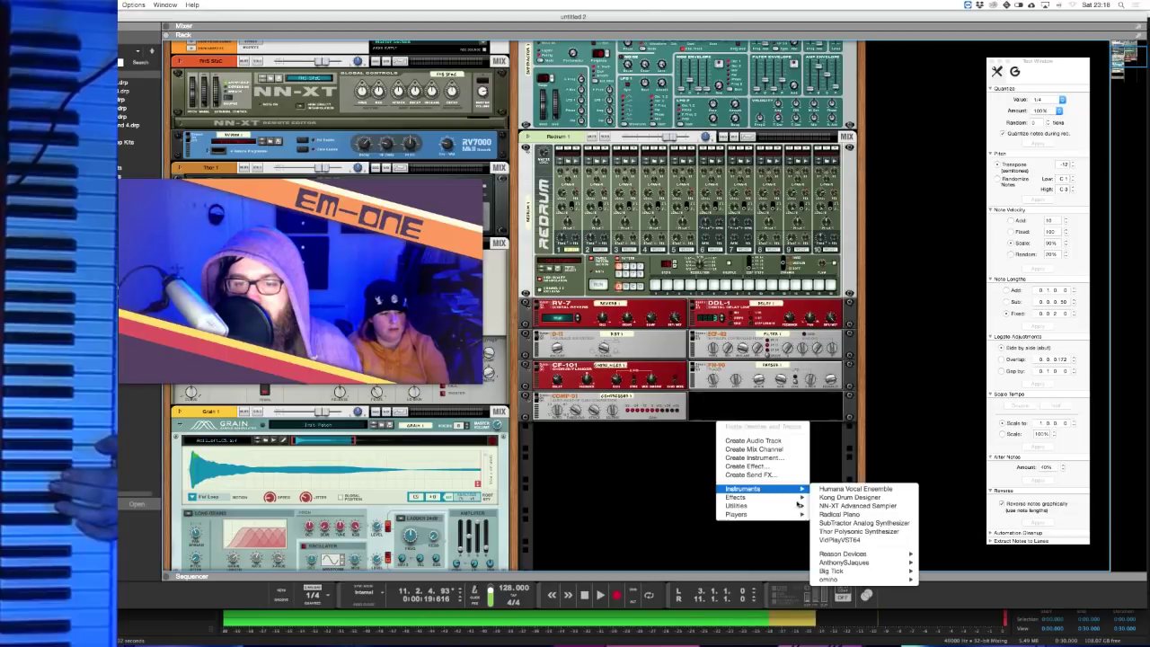
mouse_move(901, 562)
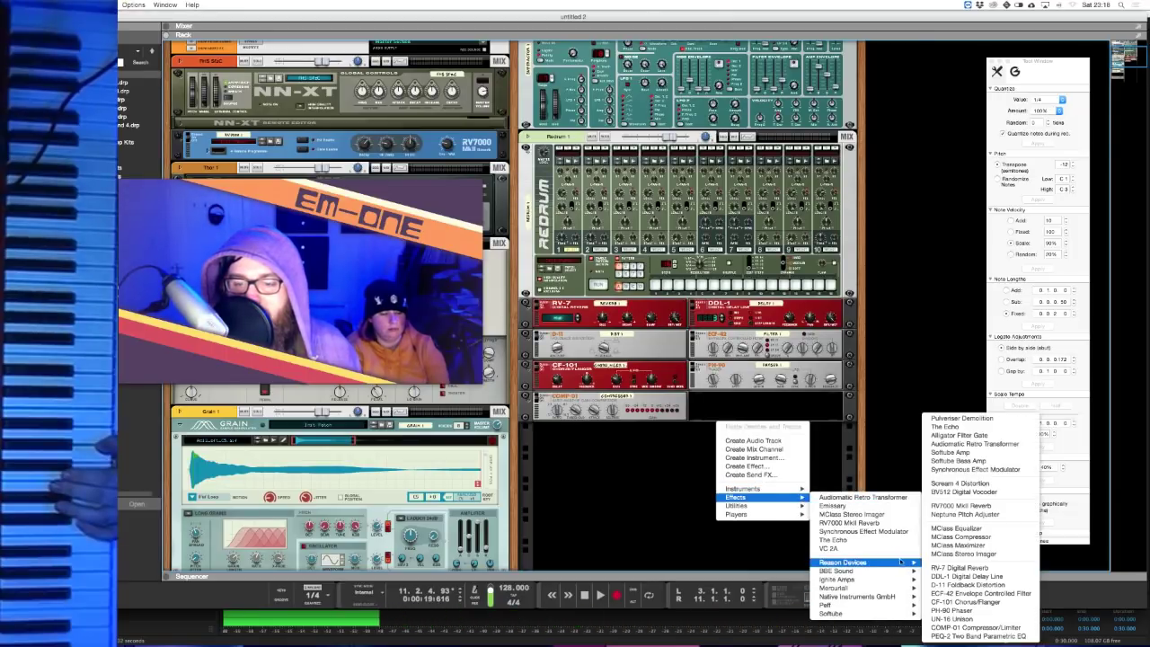
click(953, 636)
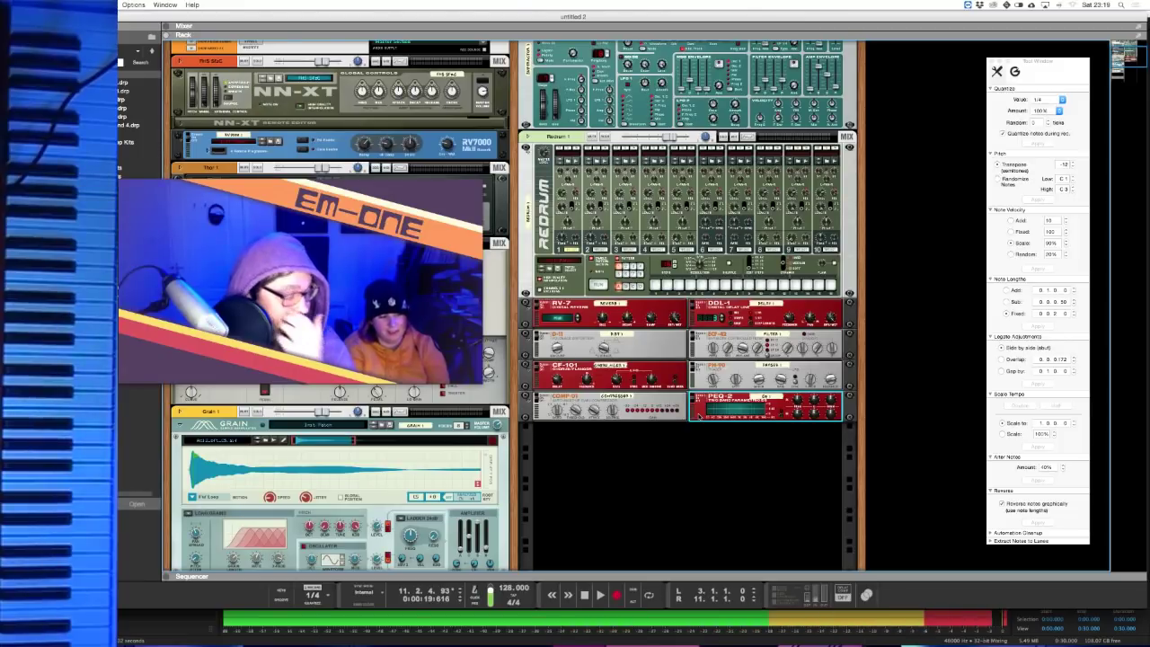
scroll(699, 414, up, 5)
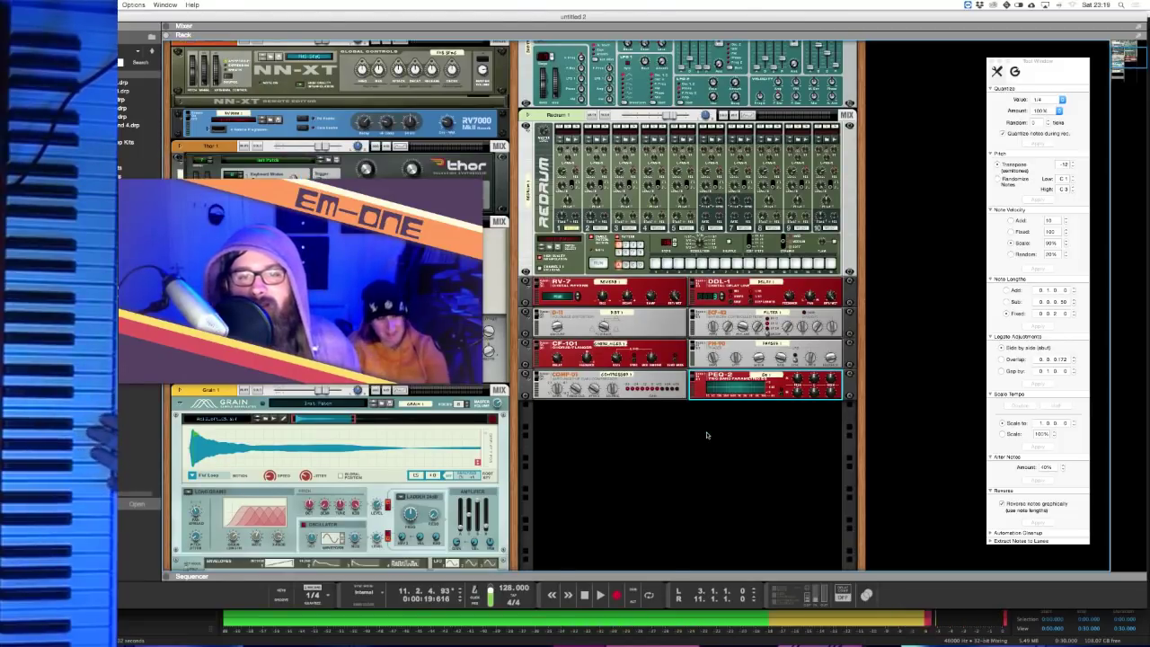
scroll(688, 305, down, 3)
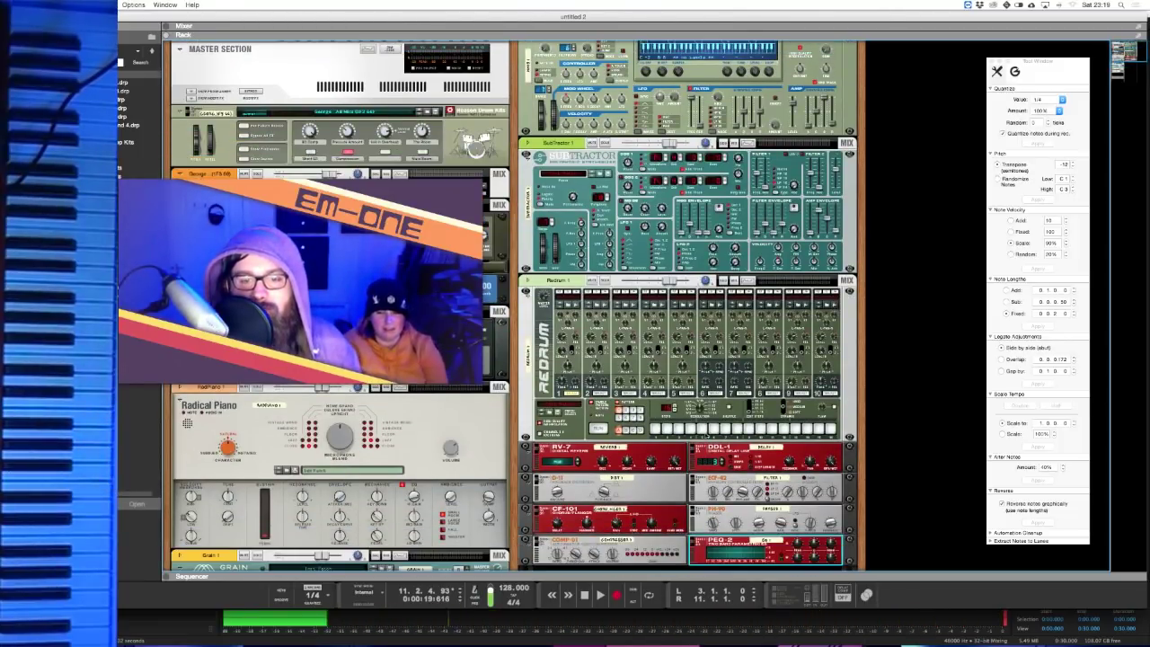
scroll(689, 305, down, 2)
scroll(706, 432, up, 2)
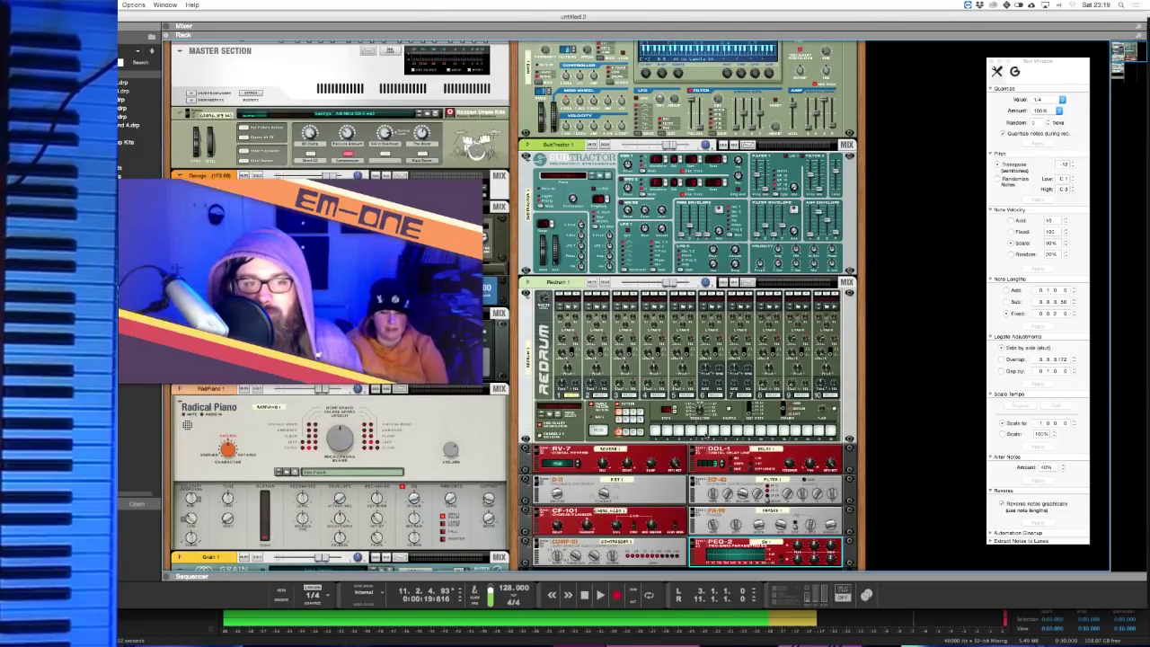
scroll(705, 433, up, 1)
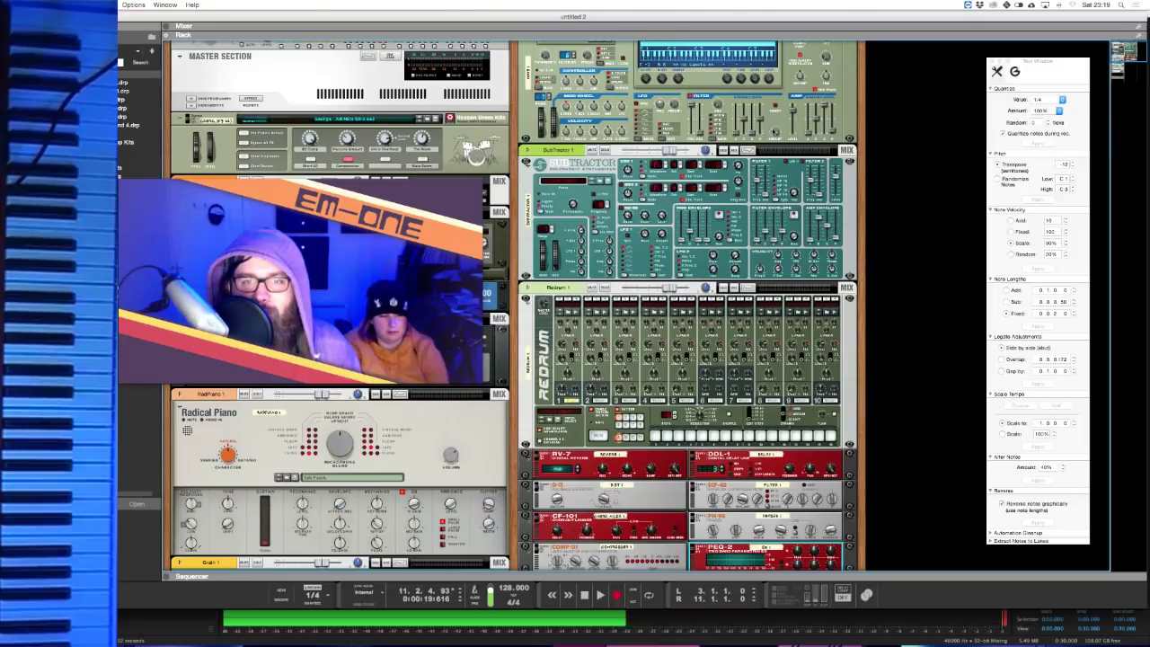
scroll(624, 172, down, 10)
right_click(624, 172)
click(693, 246)
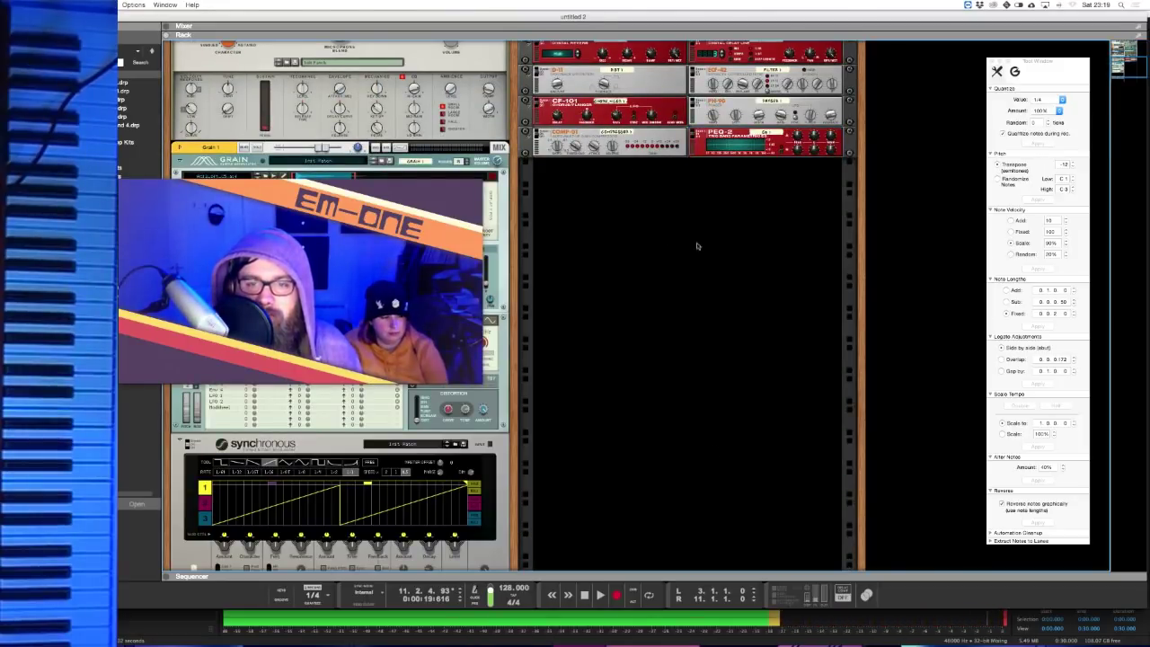
key(super+z)
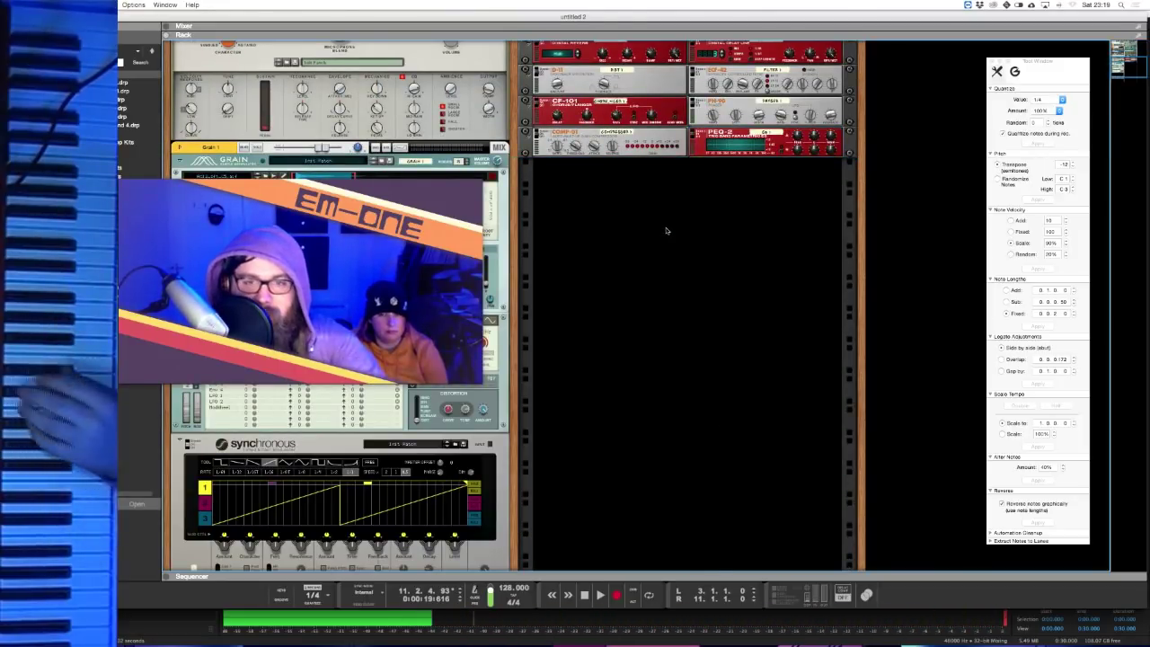
- Create a Mixer 14:2 in the empty rack space below the COMP-01 and PEQ-2 devices
right_click(665, 234)
mouse_move(751, 312)
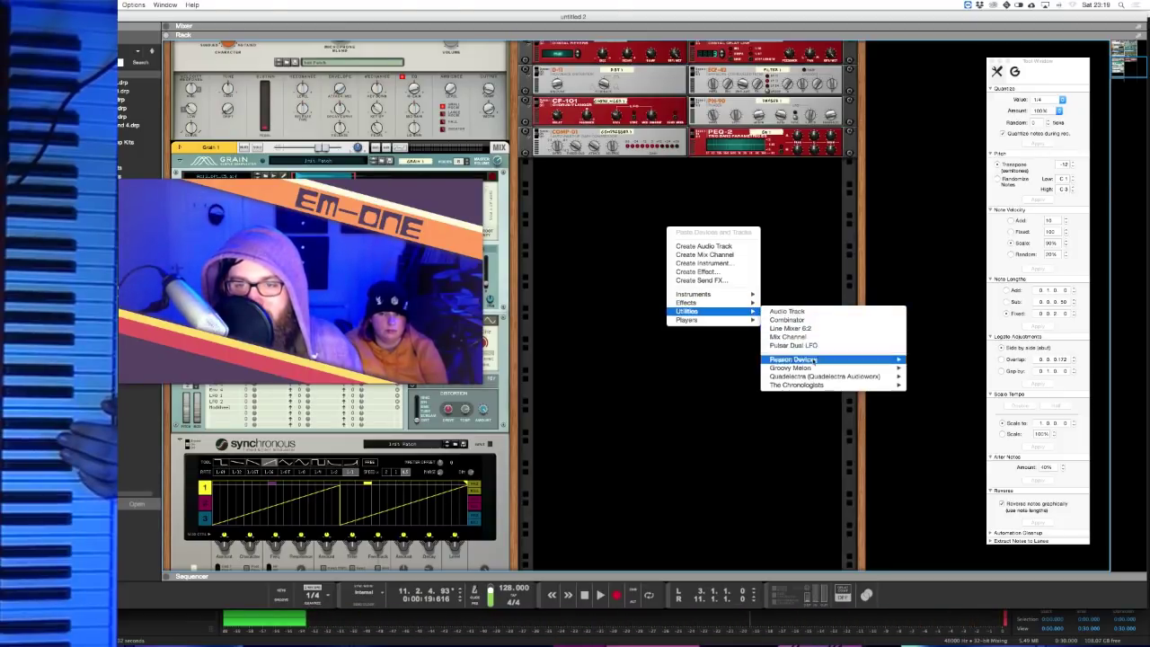
mouse_move(837, 360)
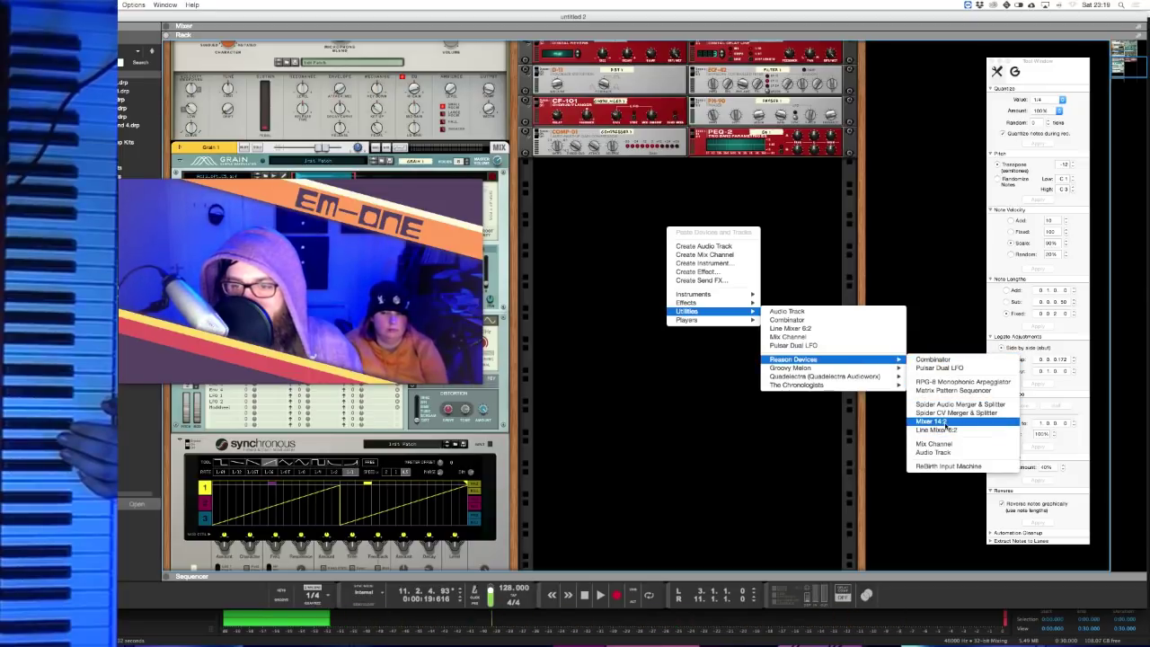
click(943, 423)
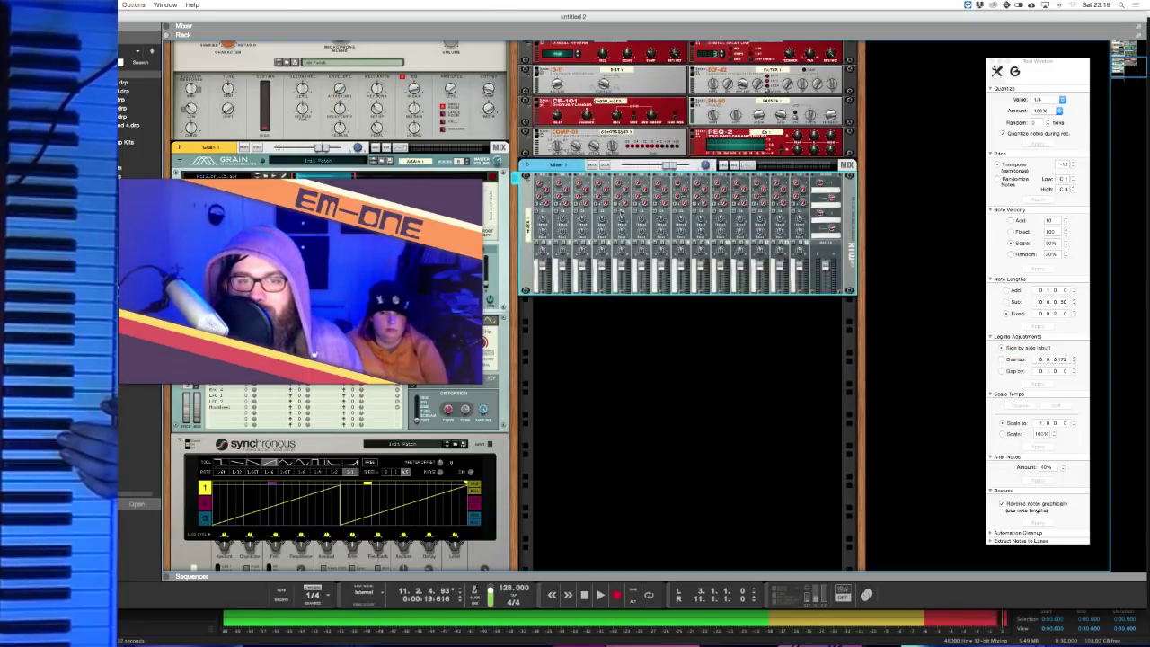
- Examine the channel strips in the main mixer and return to the rack view
key(F5)
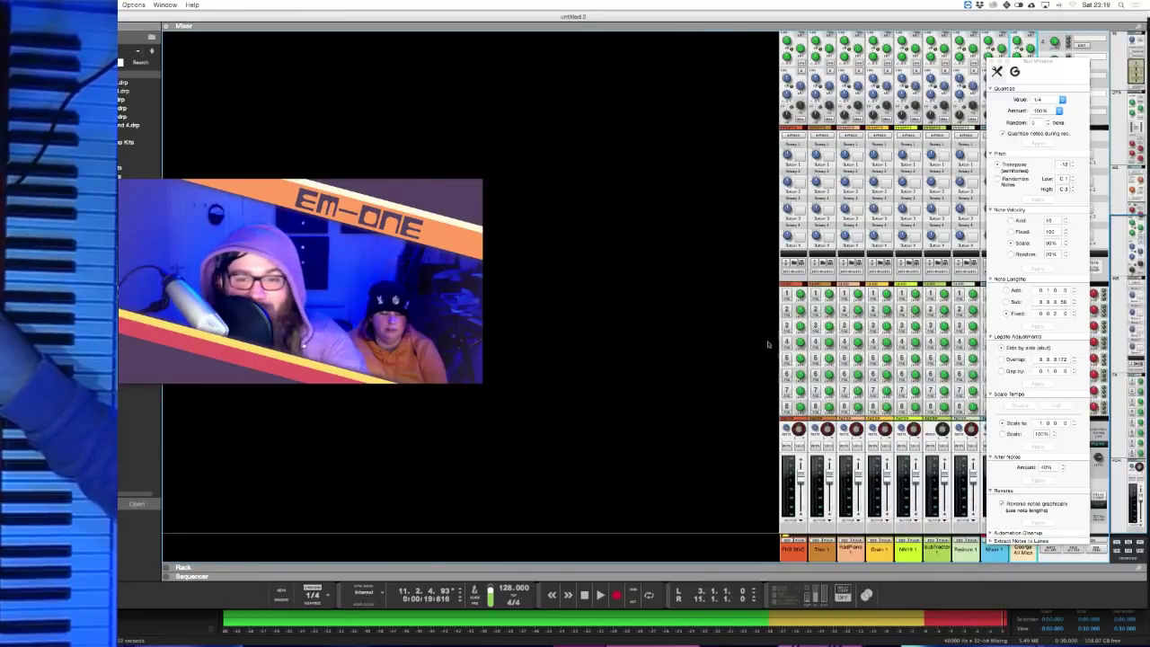
scroll(836, 422, down, 5)
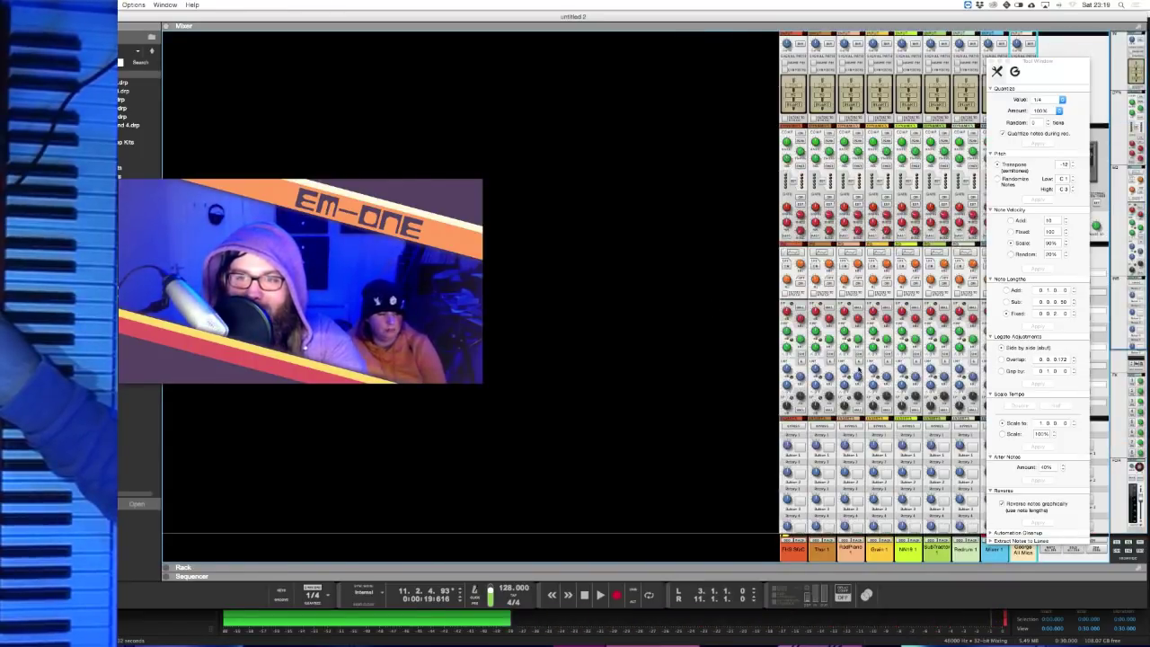
scroll(857, 372, up, 5)
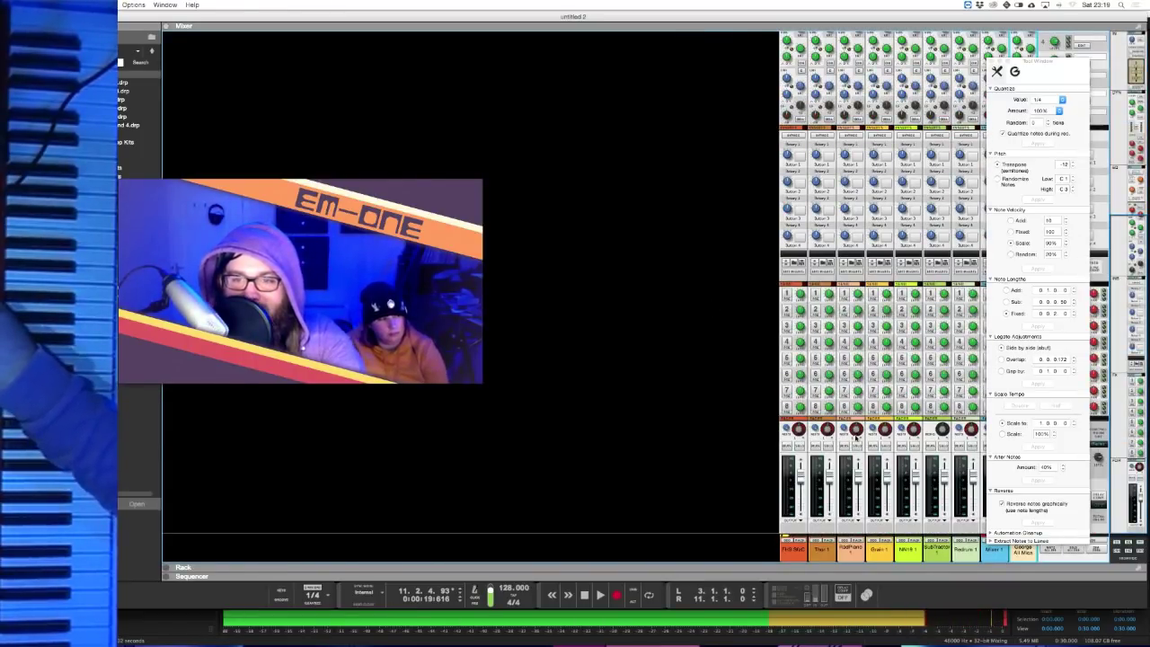
key(F7)
key(F6)
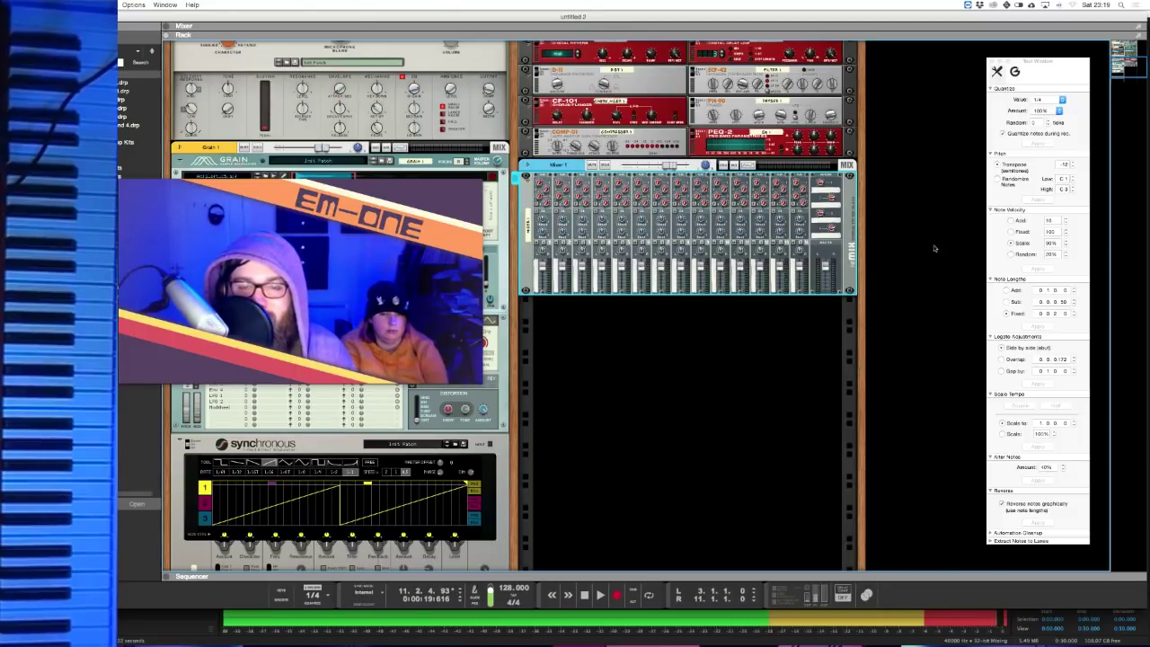
- Create a second Mixer 14:2 below the first one and check its cabling on the back of the rack
right_click(711, 298)
click(848, 288)
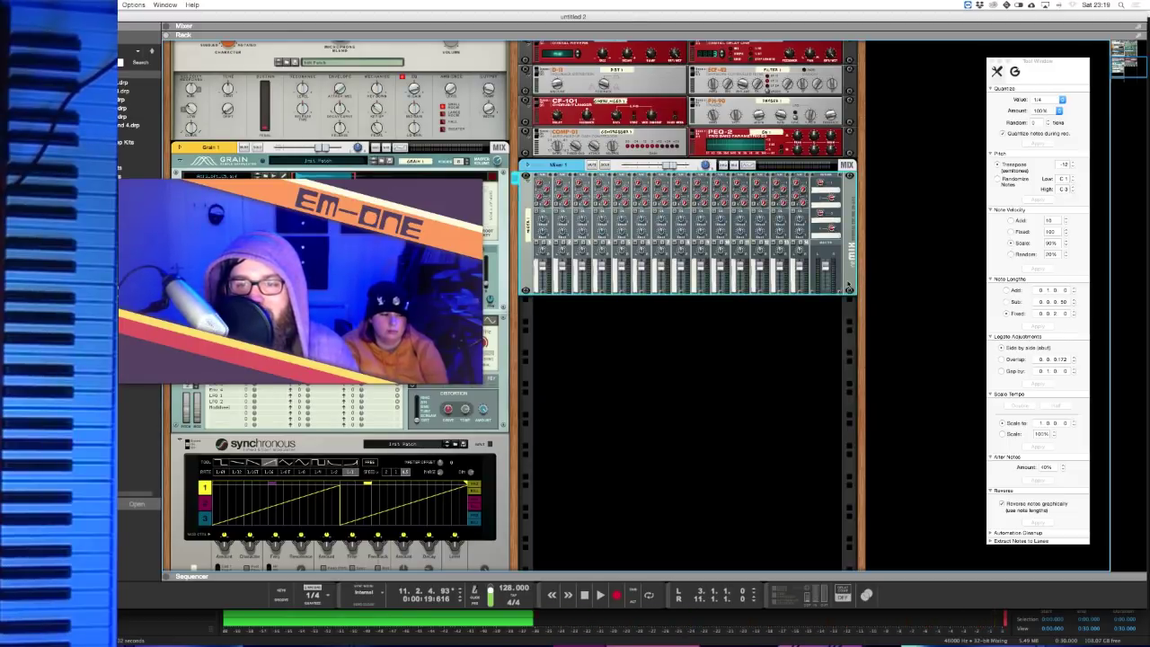
right_click(848, 285)
mouse_move(849, 390)
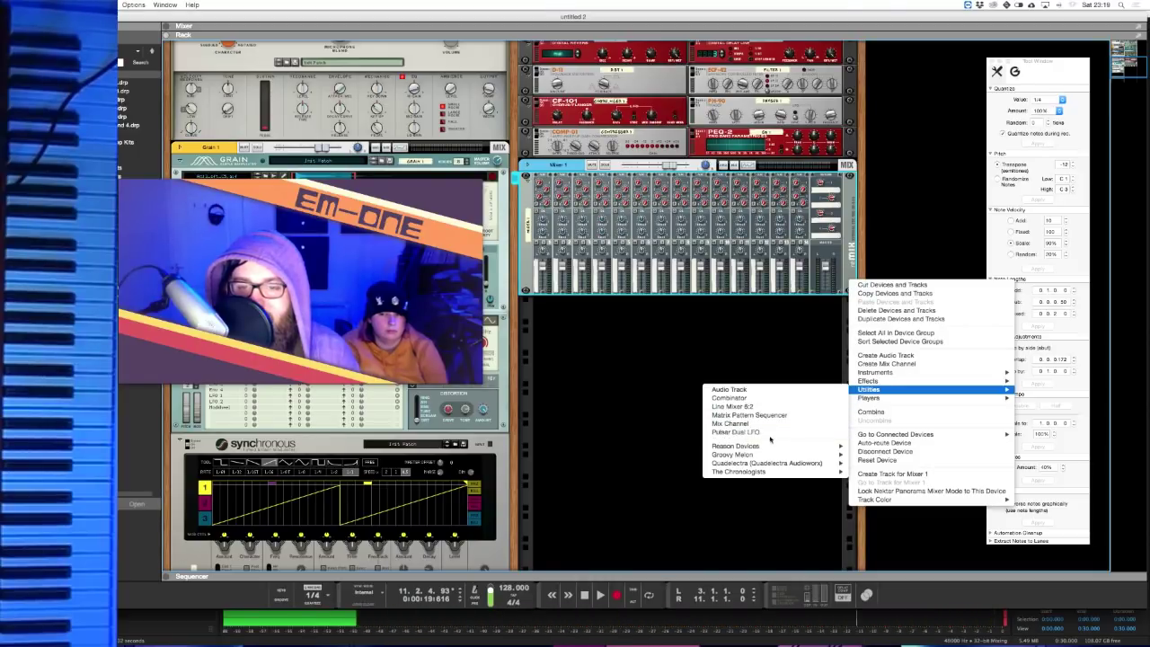
mouse_move(778, 447)
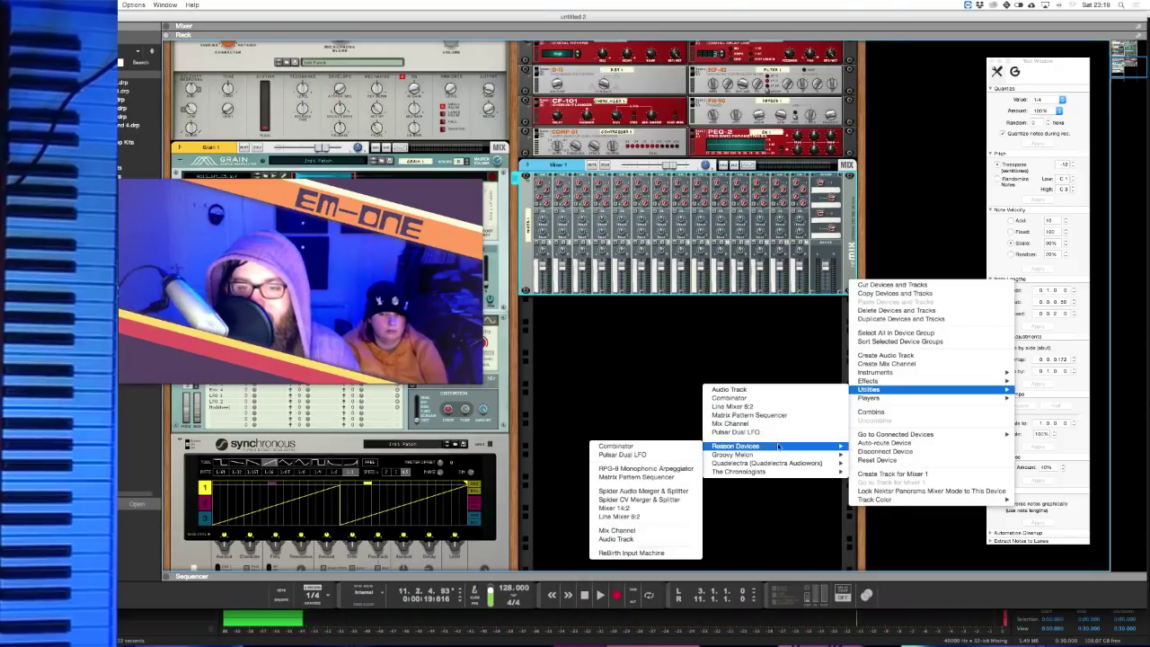
click(636, 509)
key(Tab)
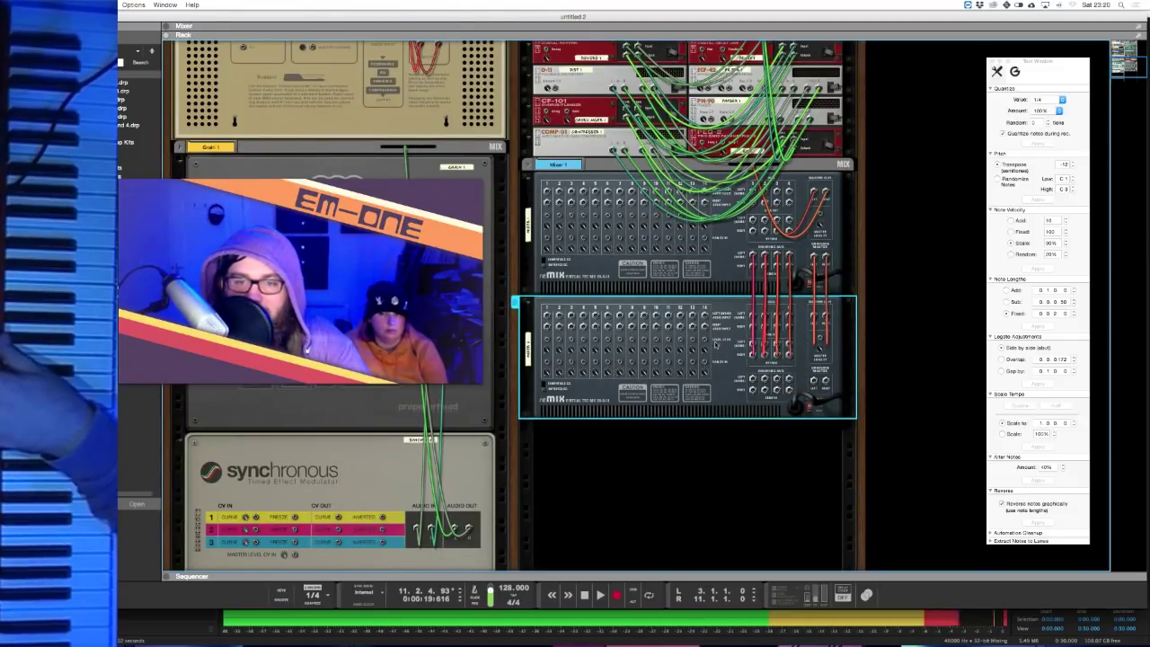
key(Tab)
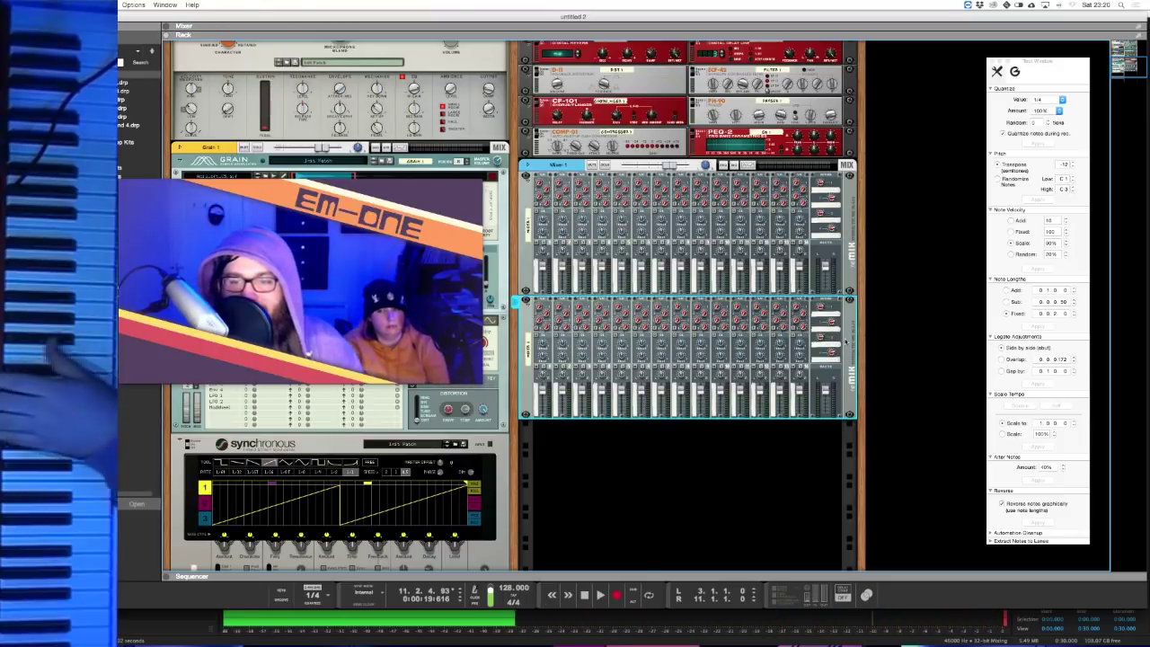
- Delete the lower of the two Mixer 14:2 devices from the second rack column
click(854, 269)
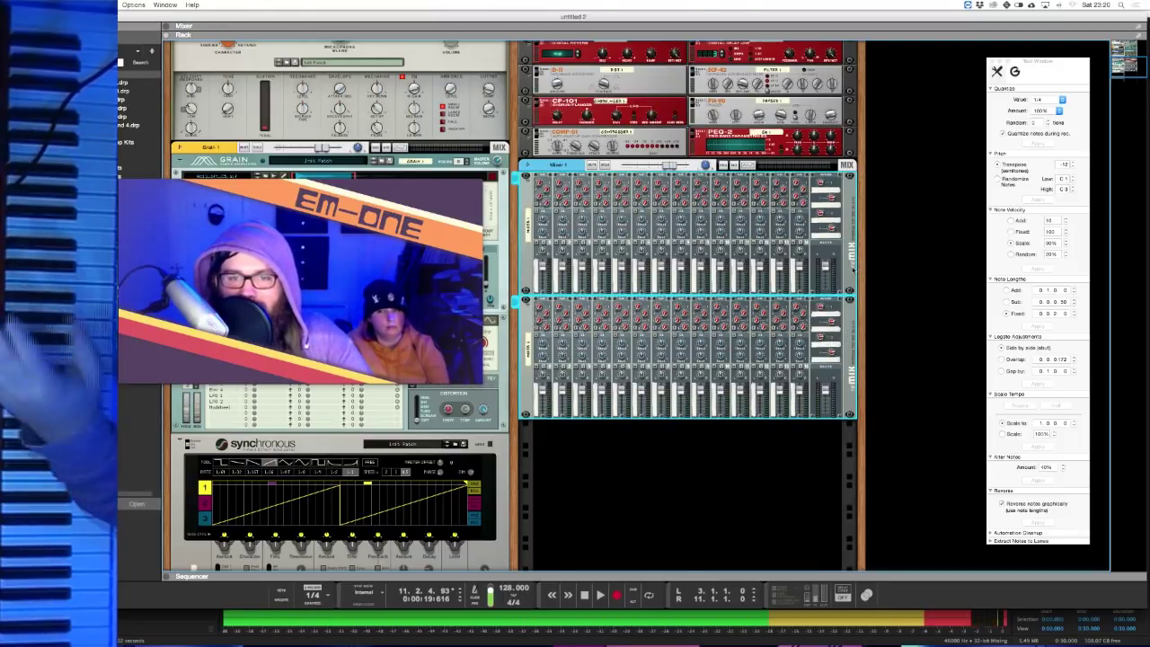
click(851, 318)
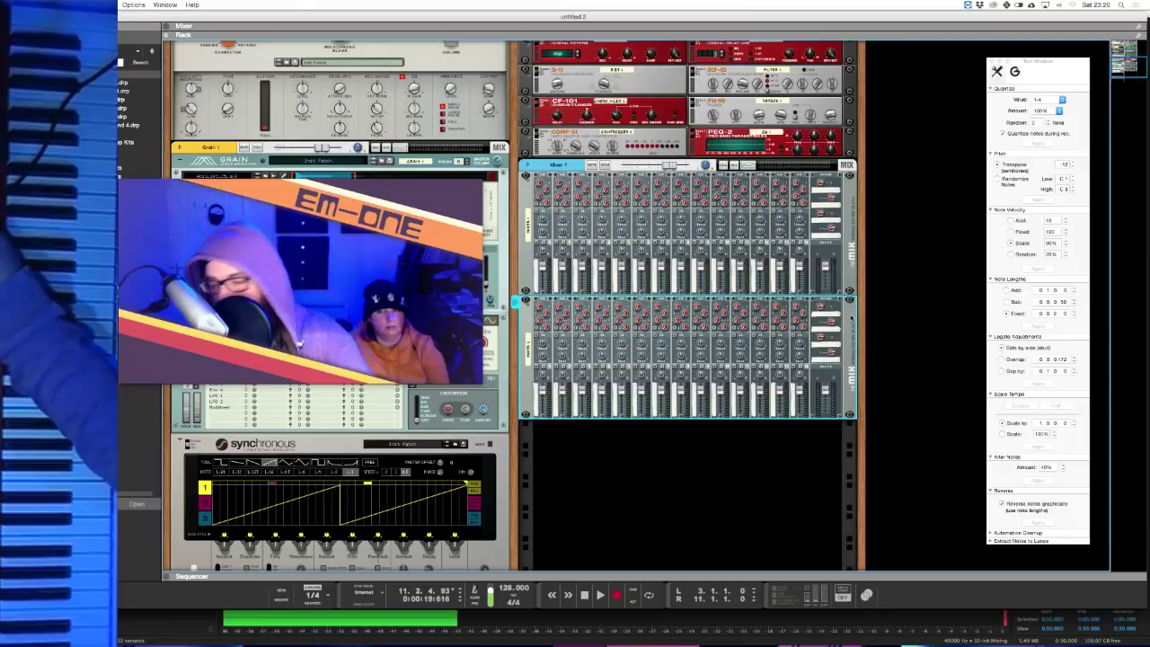
key(Delete)
click(649, 211)
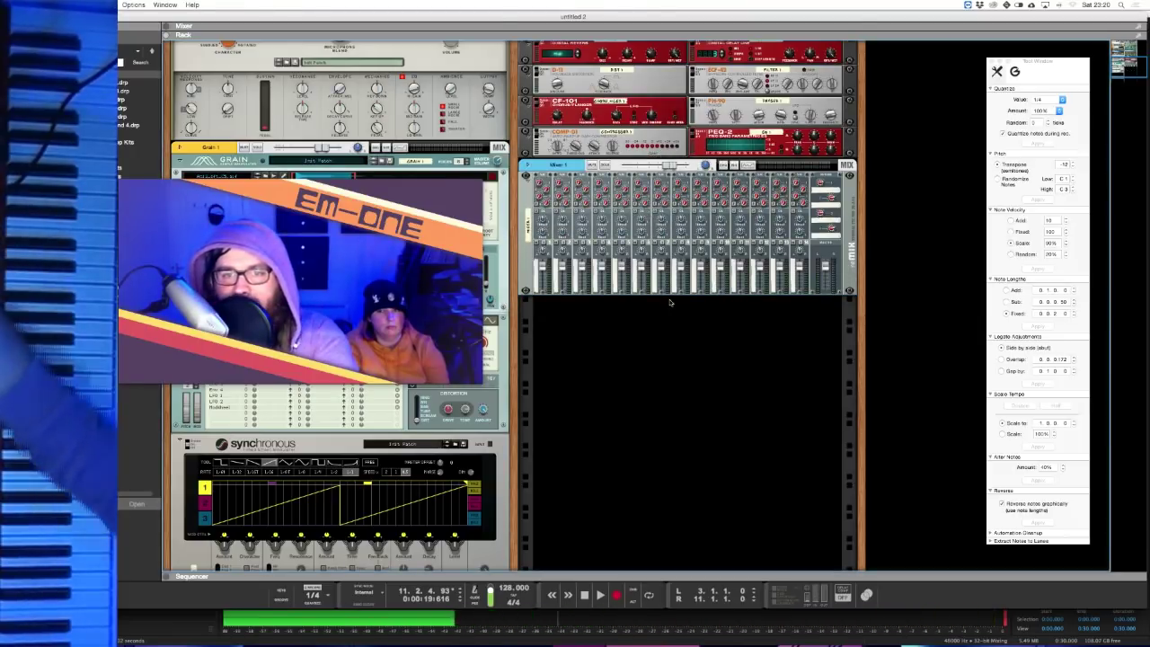
- Move the Tool Window clear of the main mixer's master section to examine it, and switch to the sequencer view
key(F5)
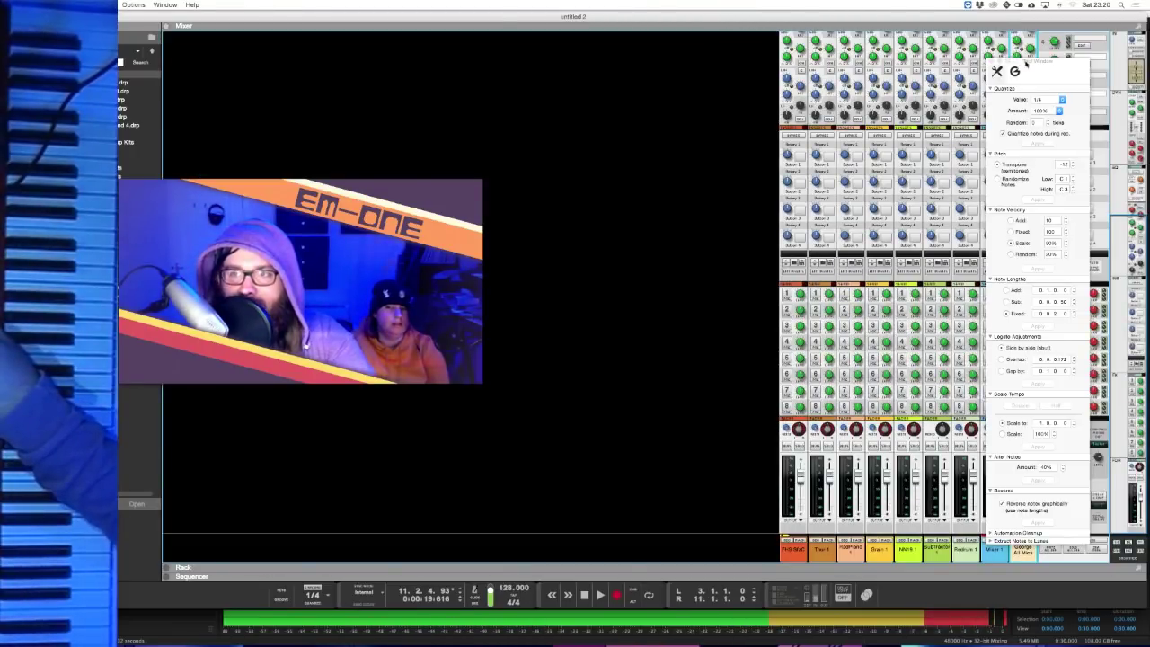
drag(1026, 61, 677, 66)
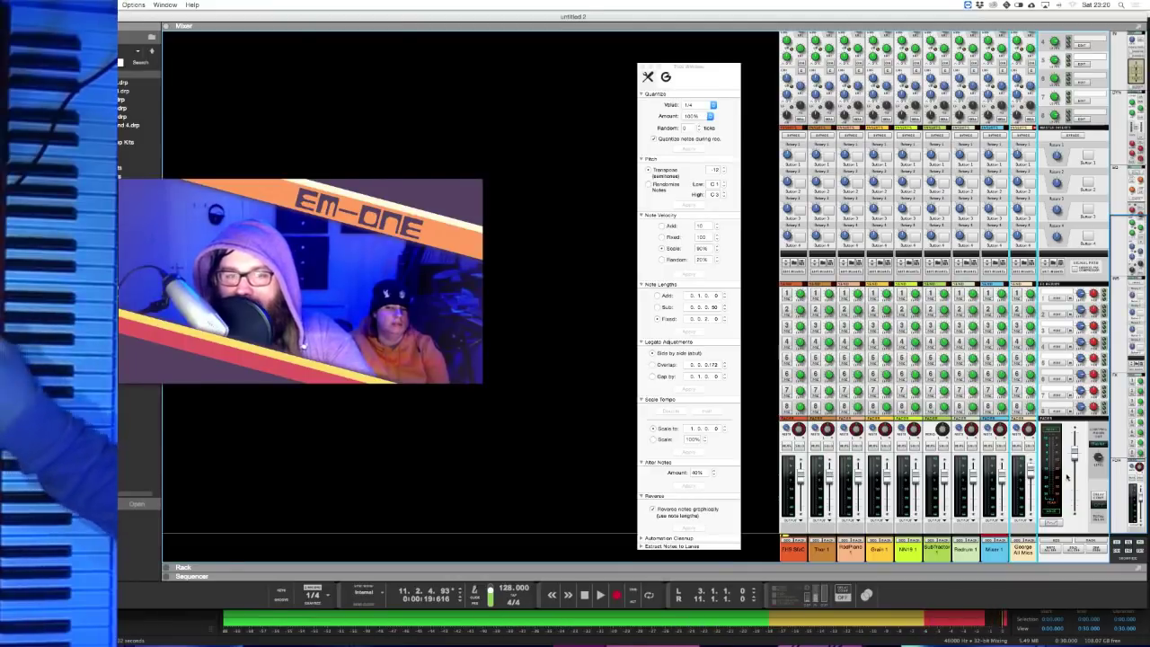
key(F7)
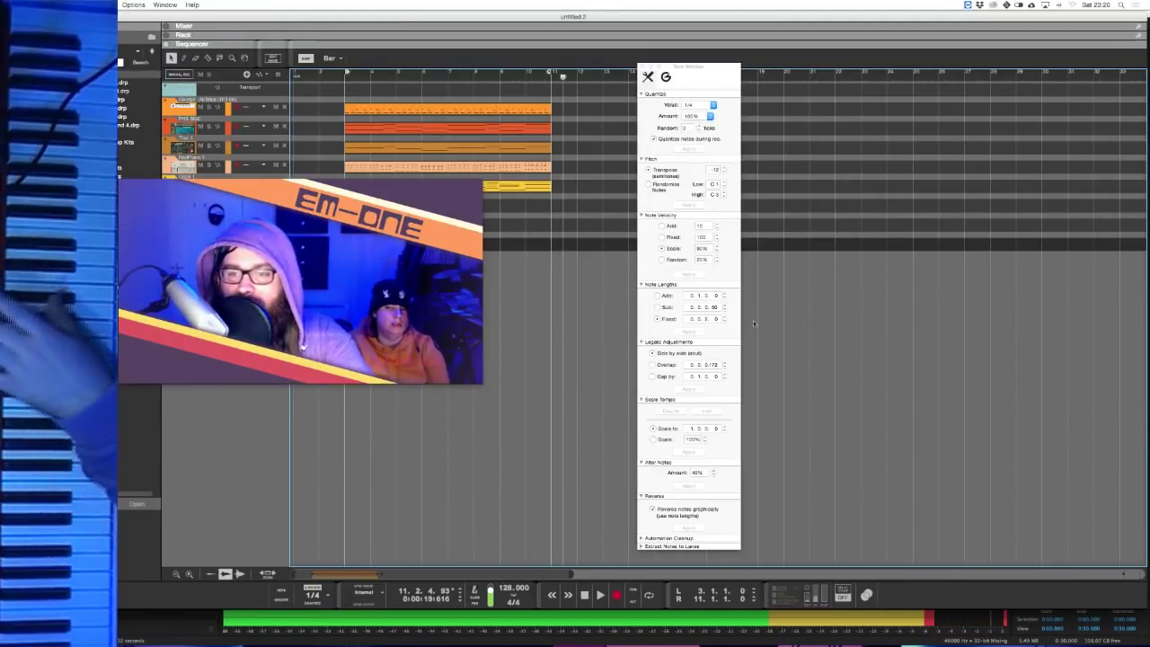
- Move the tool window clear of the rack devices and delete all devices from Mixer 1 up to the NN-19 in the second rack column
key(F6)
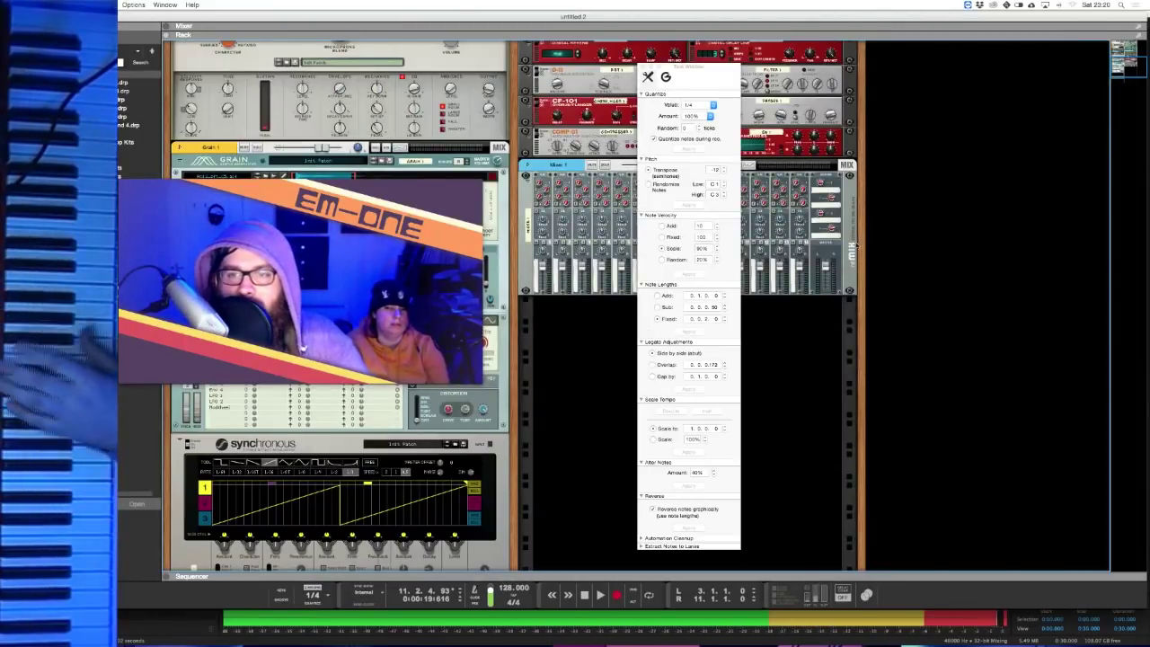
click(832, 259)
drag(685, 78, 1028, 81)
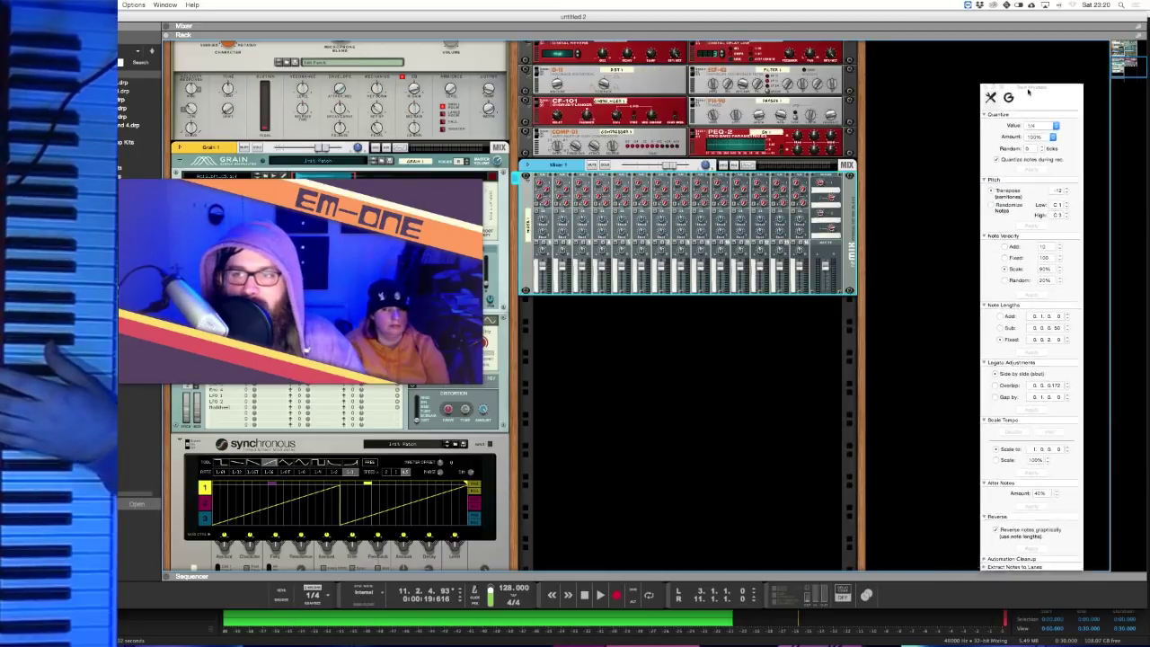
scroll(850, 232, down, 2)
scroll(850, 179, up, 10)
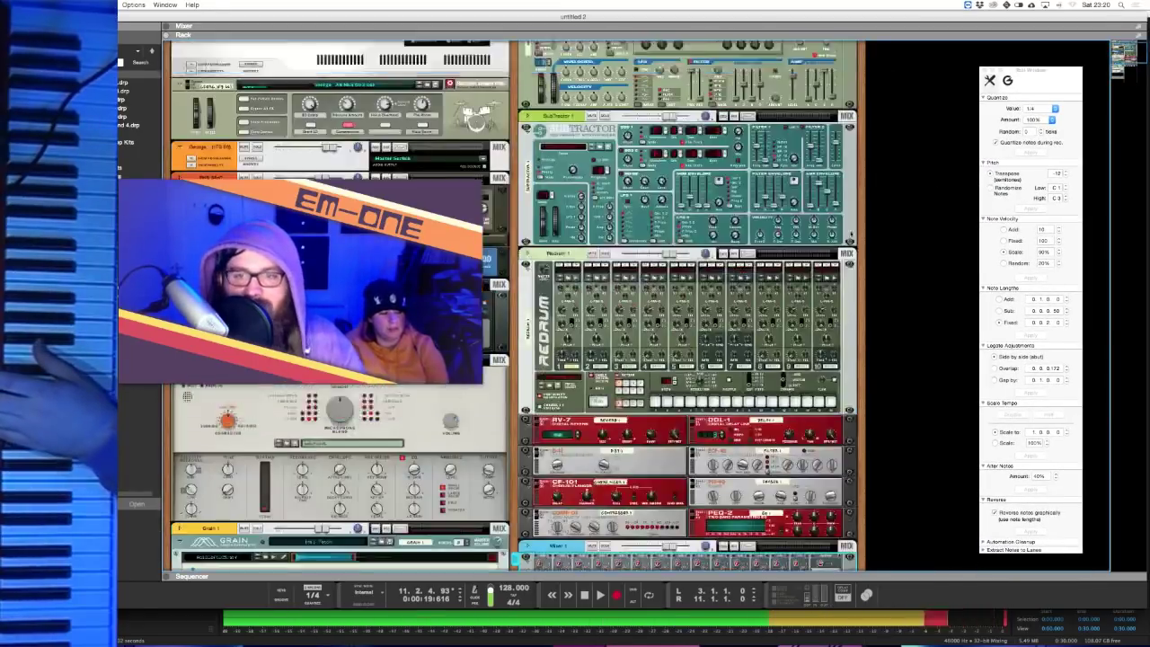
shift+click(849, 76)
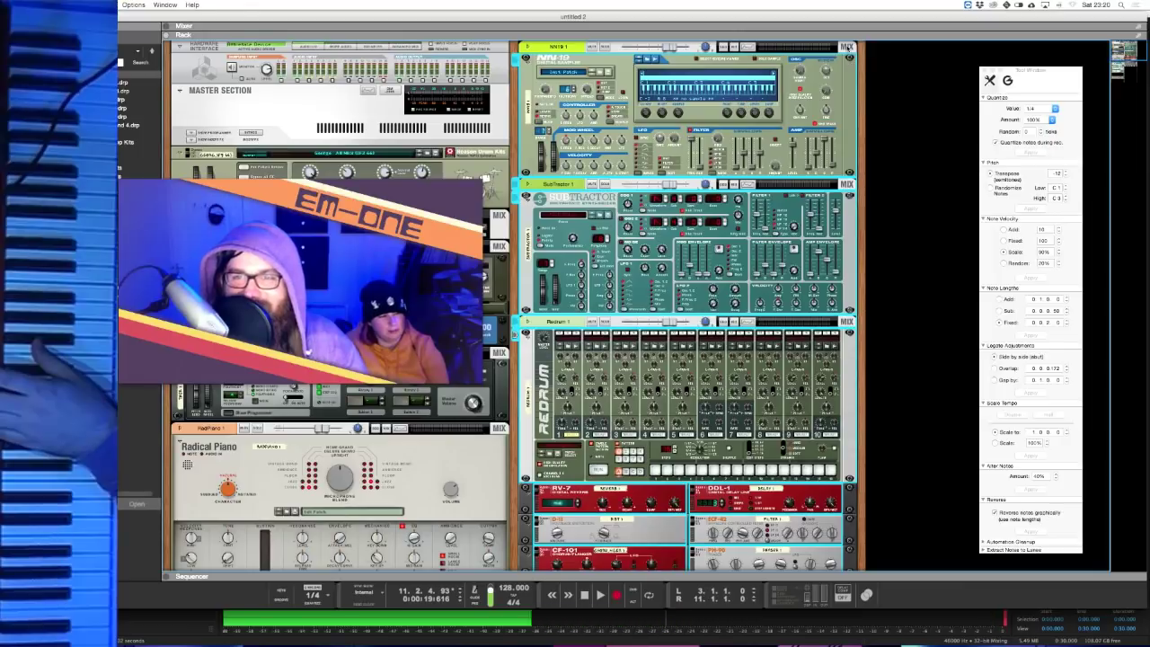
key(BackSpace)
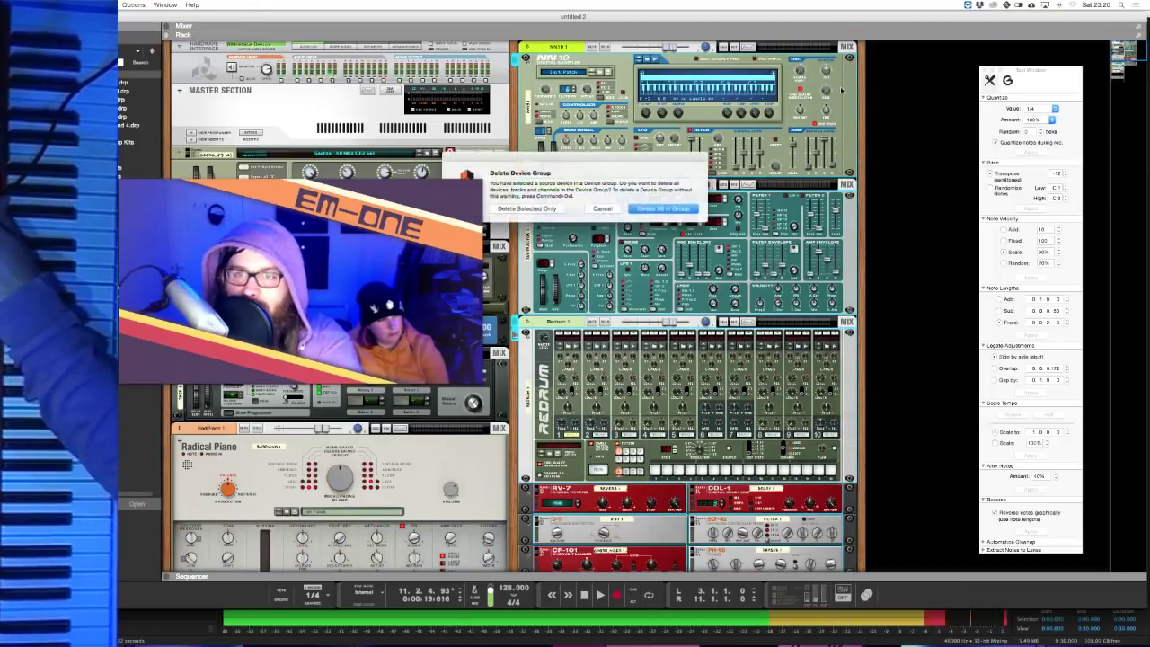
key(Return)
scroll(693, 274, up, 5)
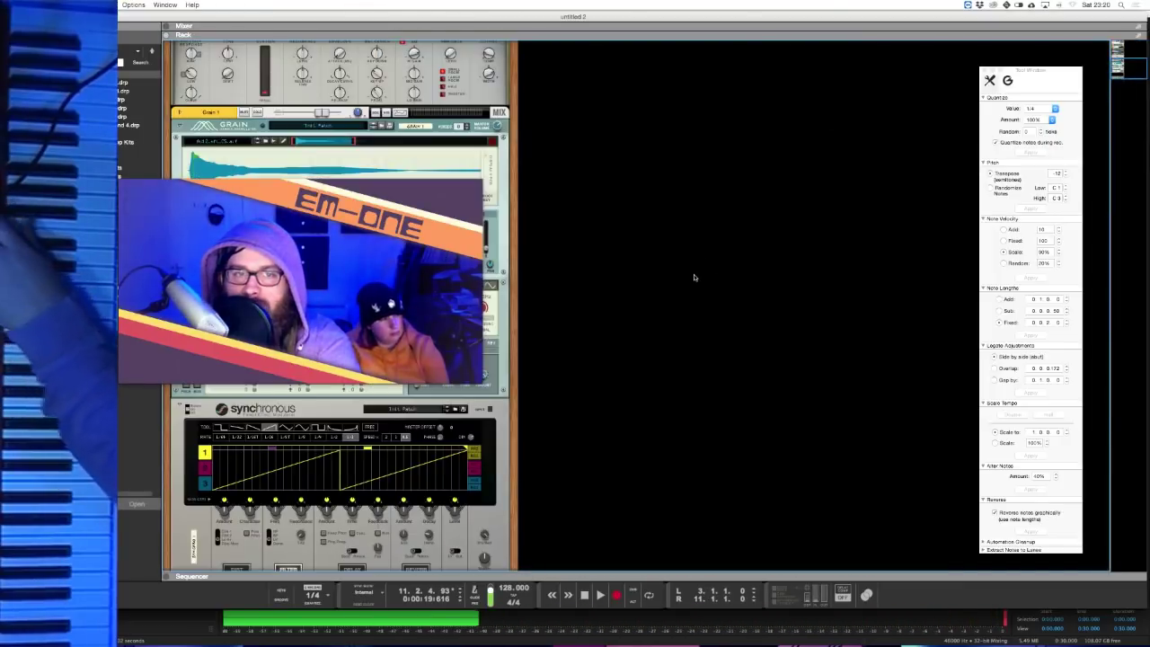
- Play the song from bar 3 while reshaping Synchronous curve 1 into a single long ramp and adjusting the filter resonance
scroll(691, 275, down, 5)
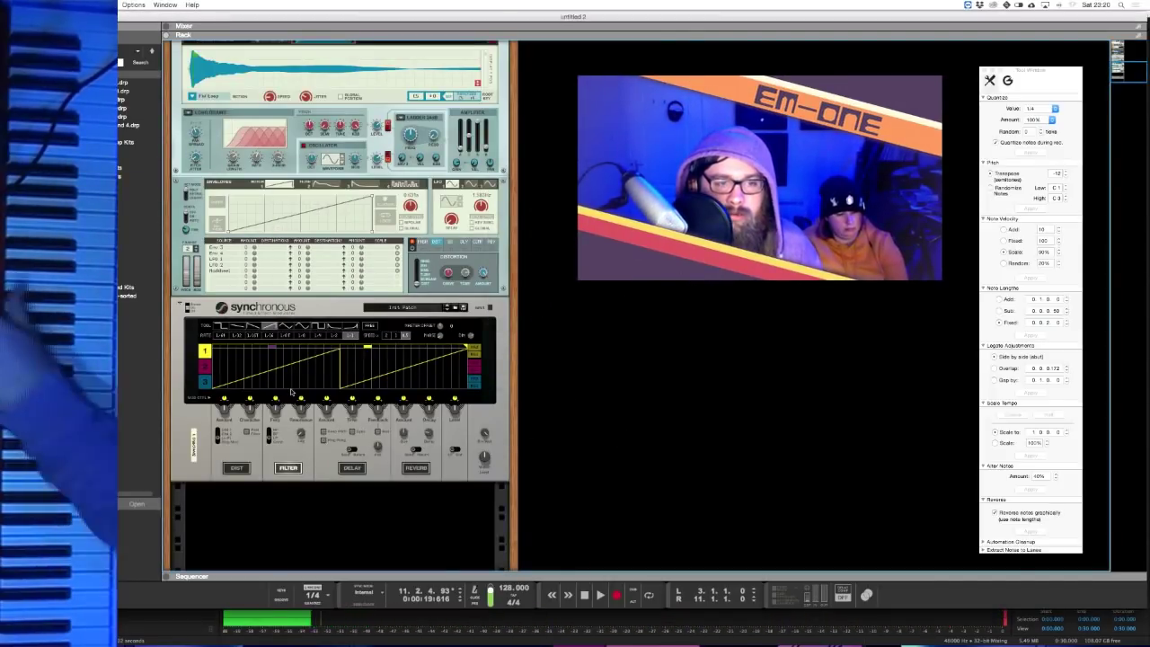
key(F7)
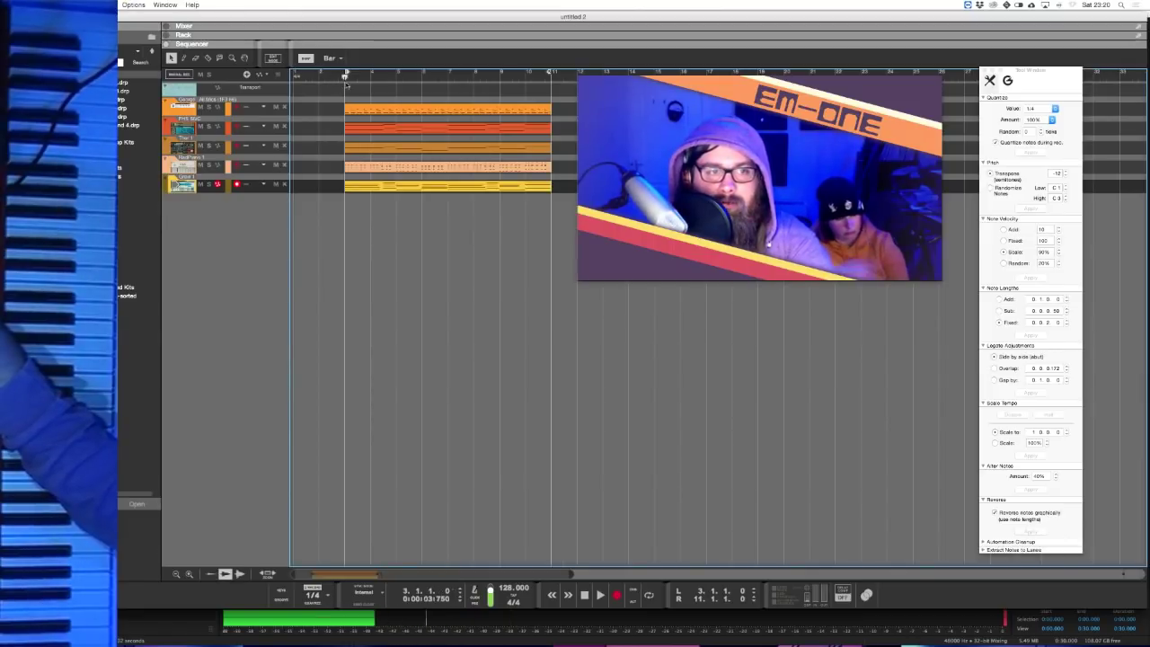
key(space)
key(F6)
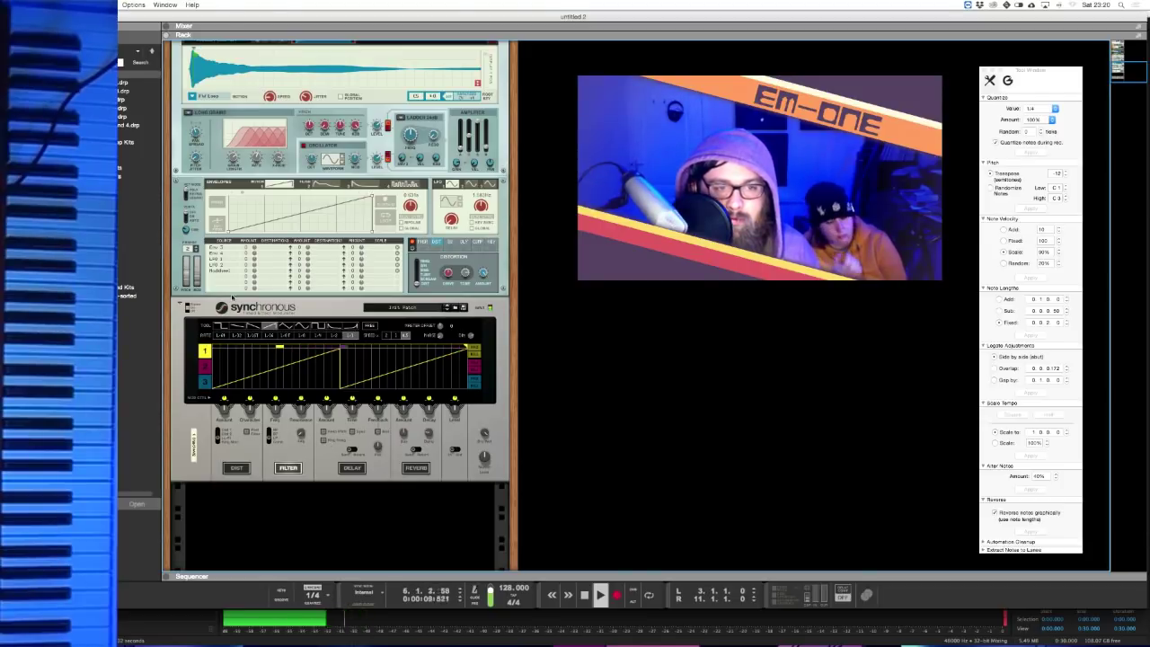
click(235, 327)
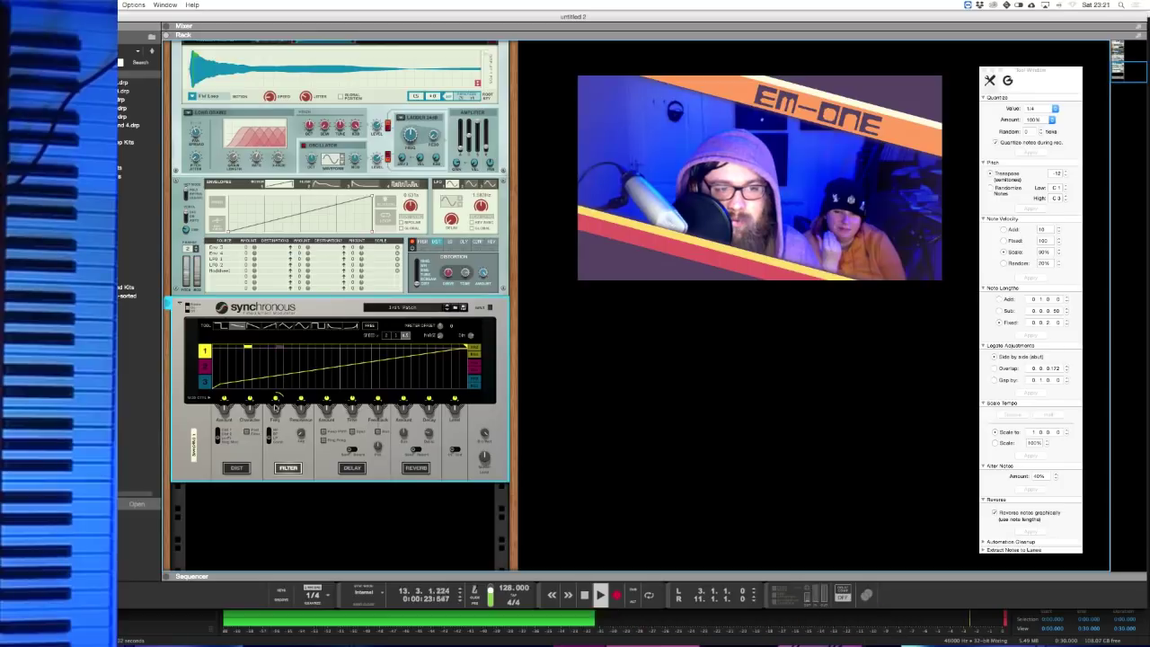
mouse_move(276, 401)
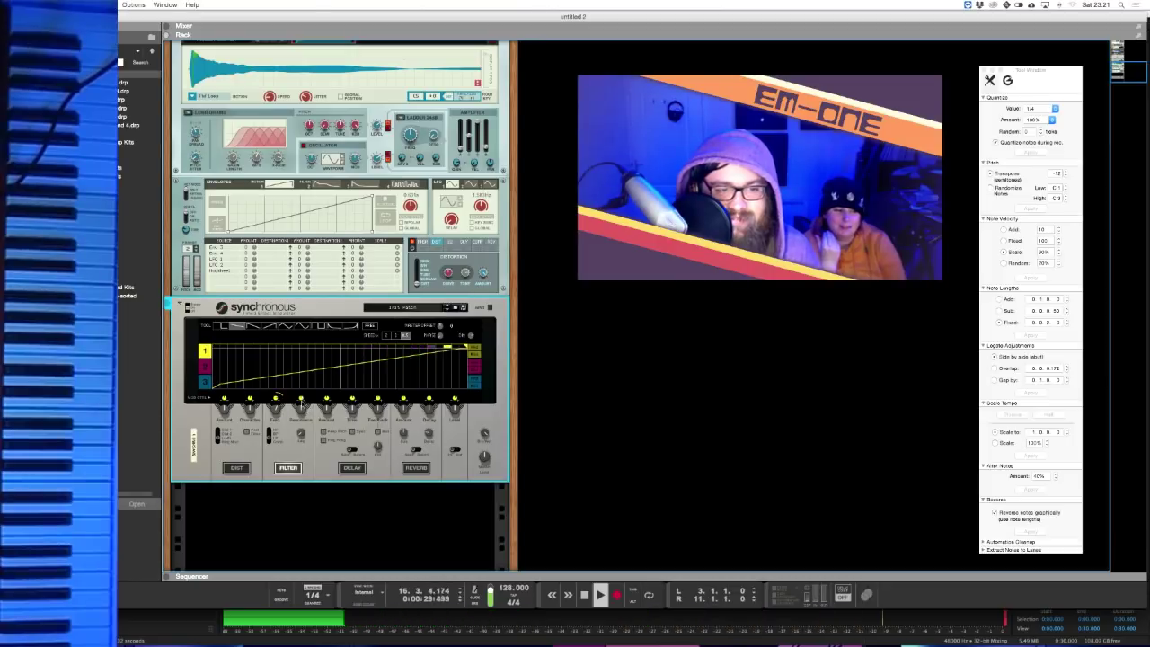
mouse_move(303, 421)
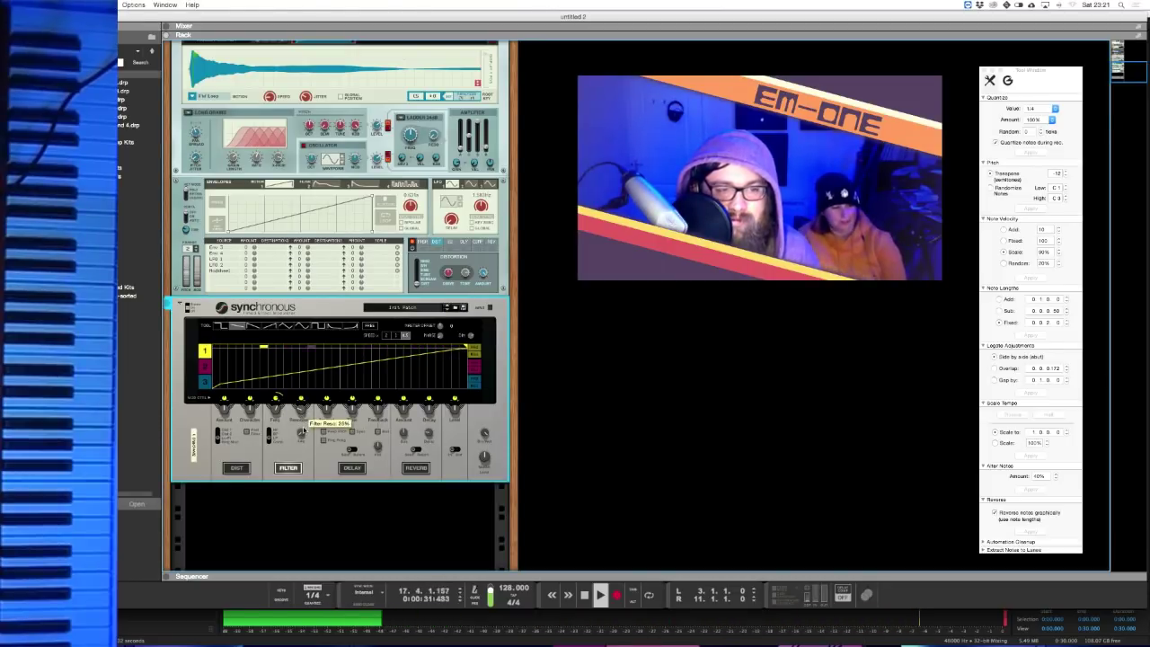
drag(303, 431, 303, 433)
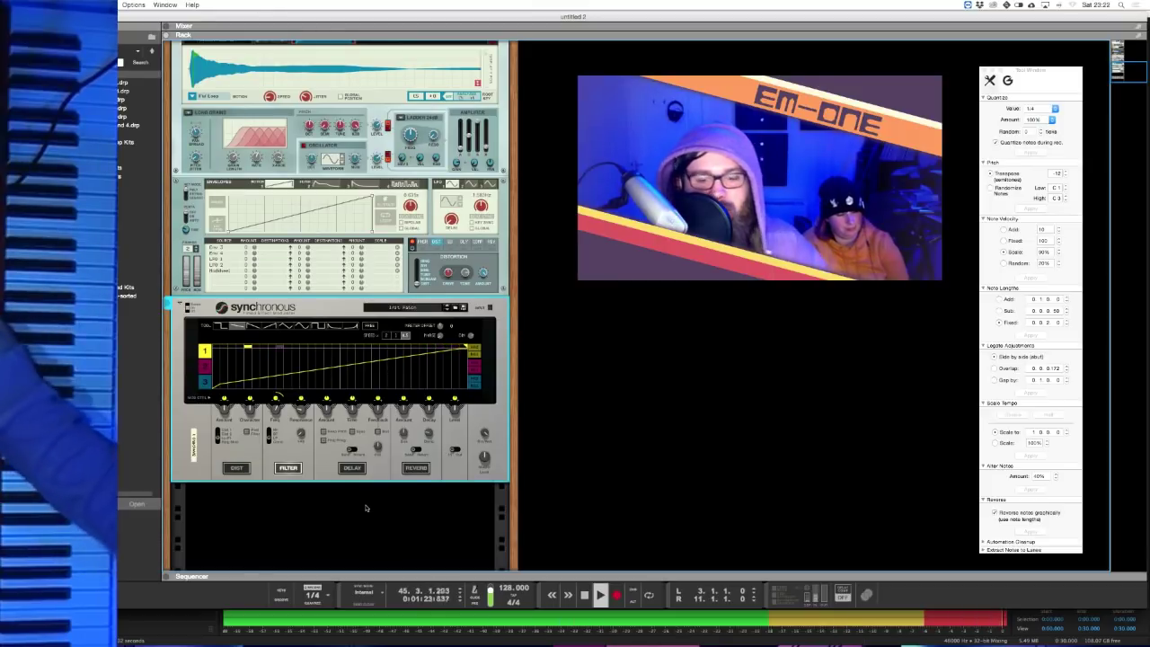
key(F7)
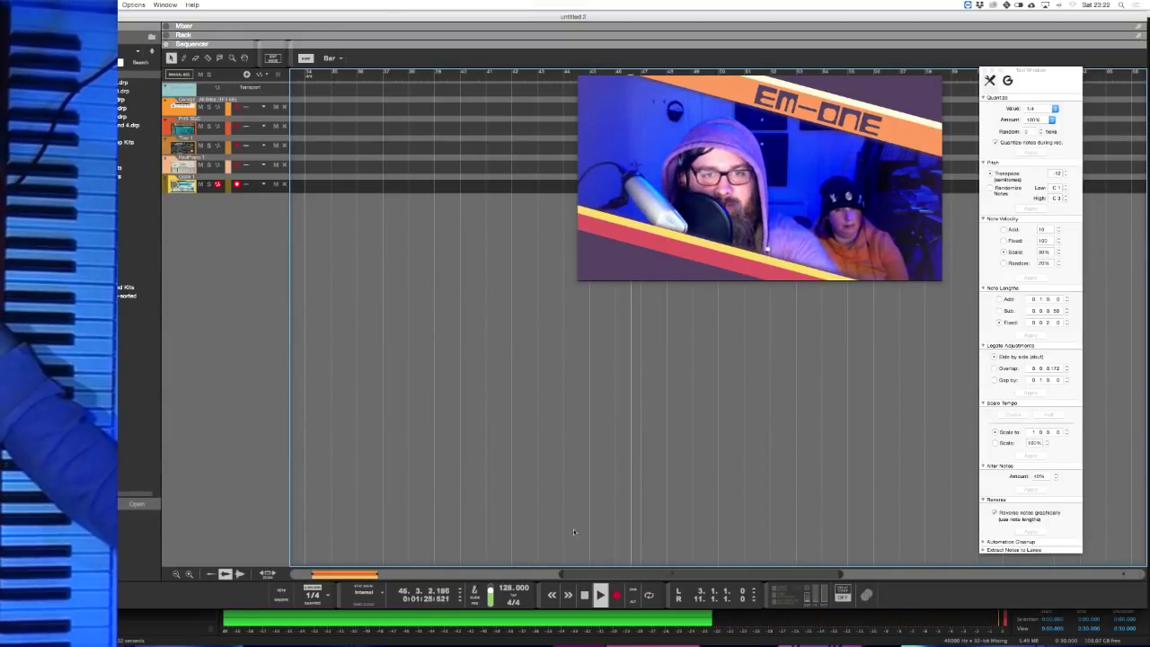
key(space)
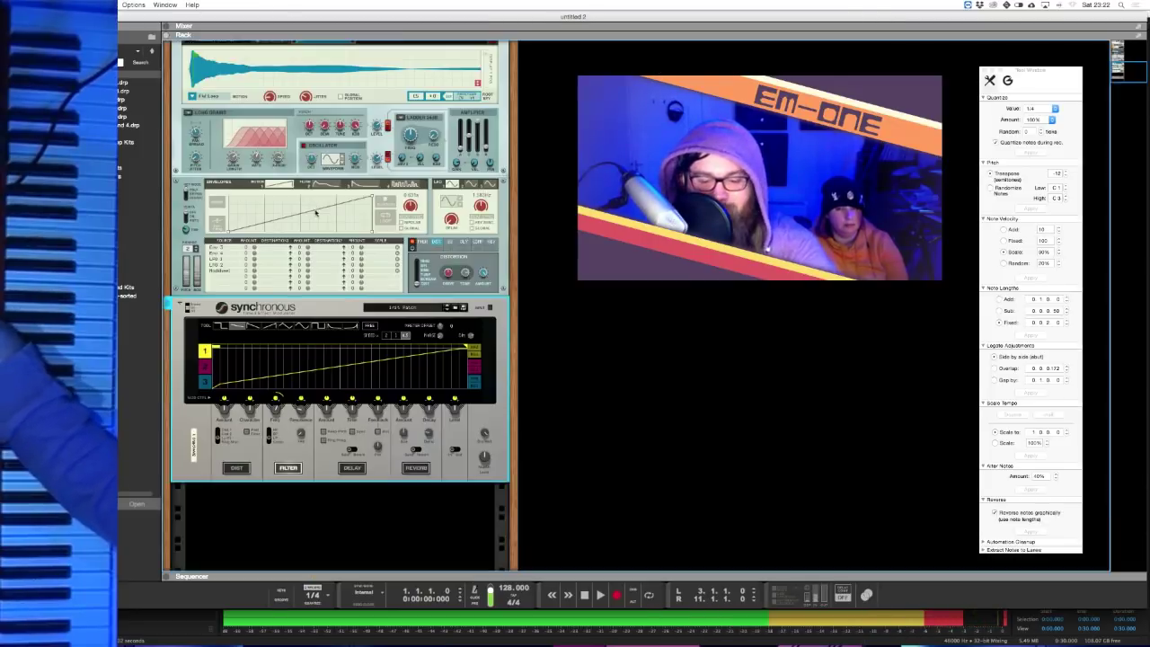
- Add an NN-XT Advanced Sampler in the empty rack space below the Synchronous effect
key(F6)
right_click(321, 527)
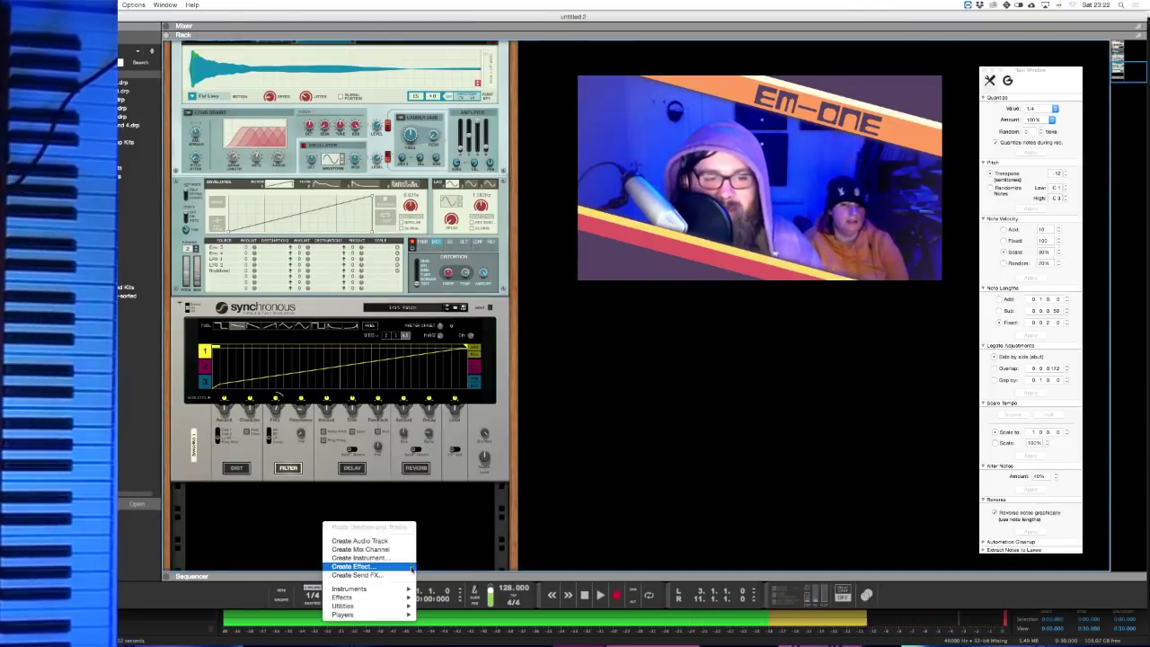
mouse_move(410, 591)
mouse_move(476, 610)
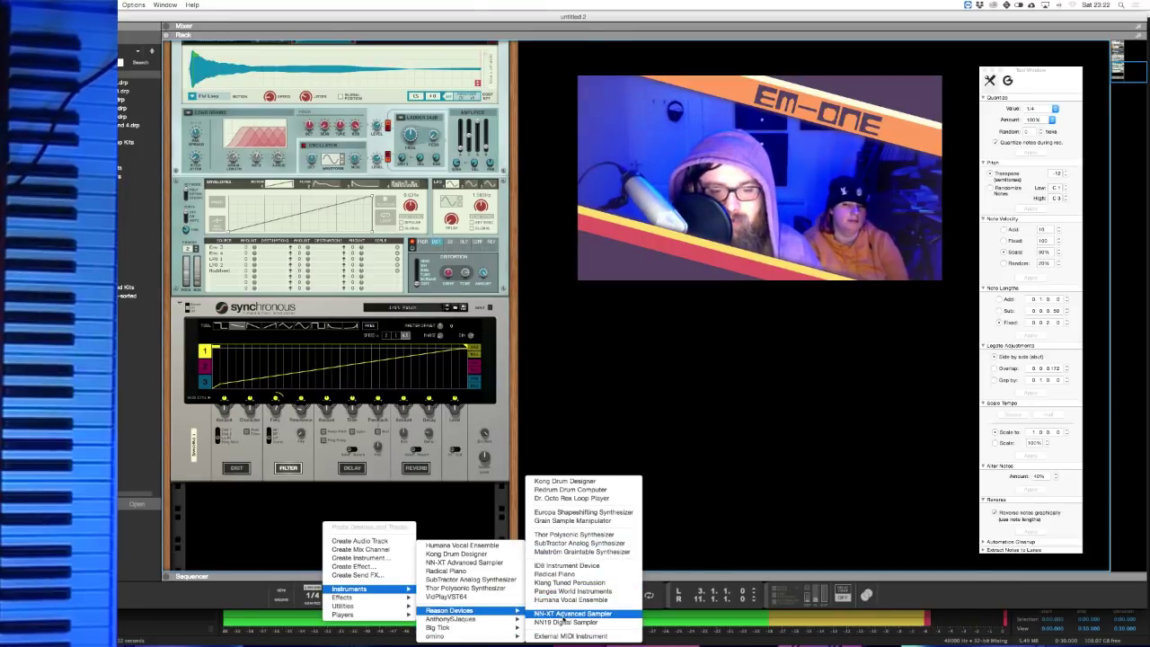
click(564, 613)
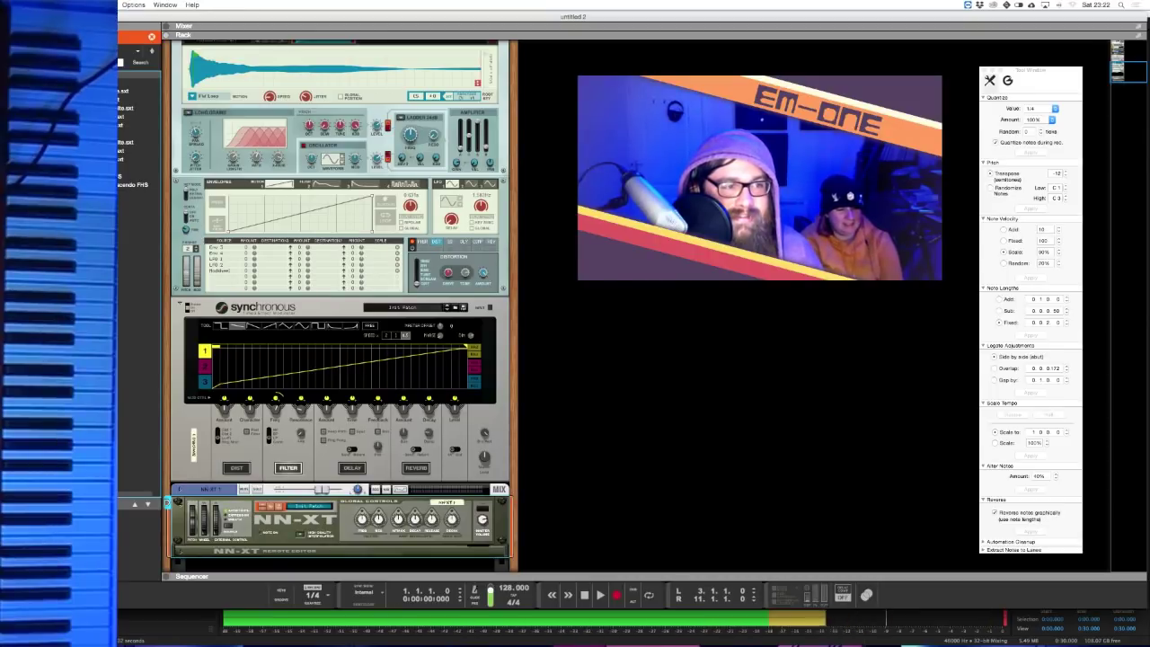
- Browse the available sampler patches and load the Original Dulcimer patch into the NN-XT
click(127, 51)
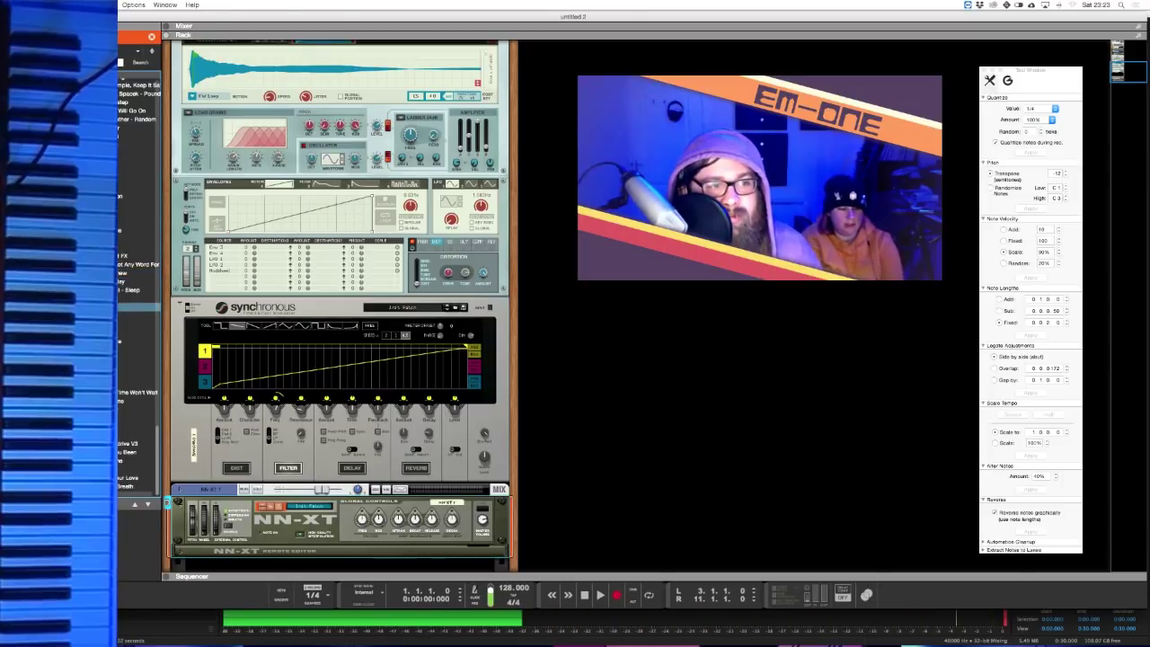
click(139, 315)
click(125, 350)
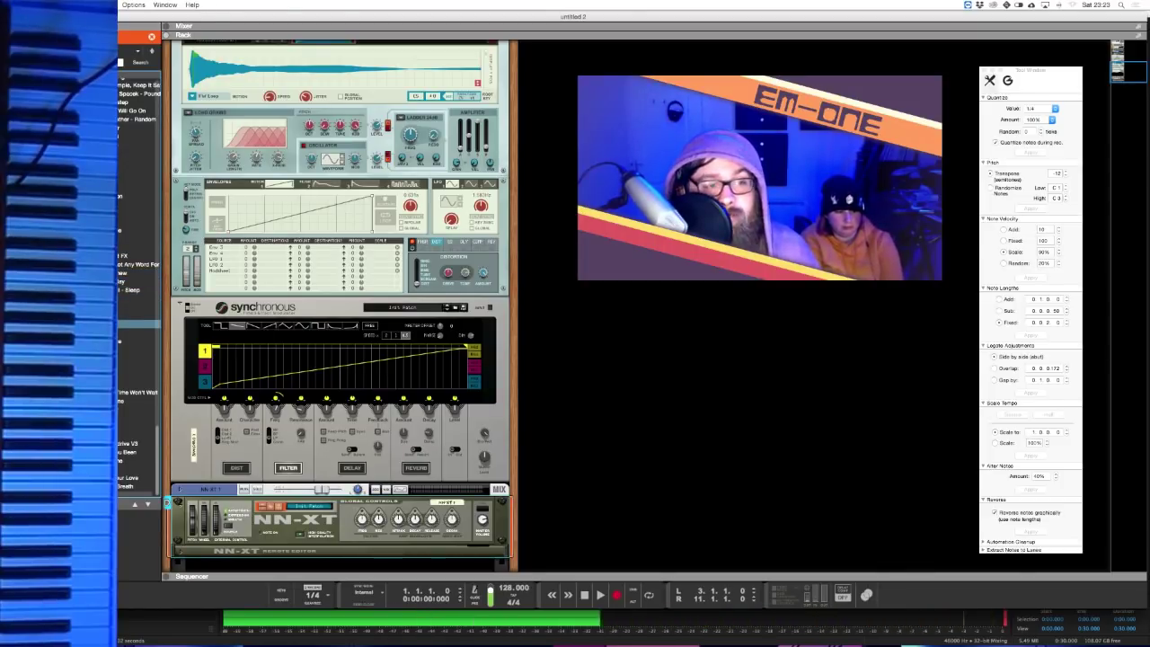
click(121, 418)
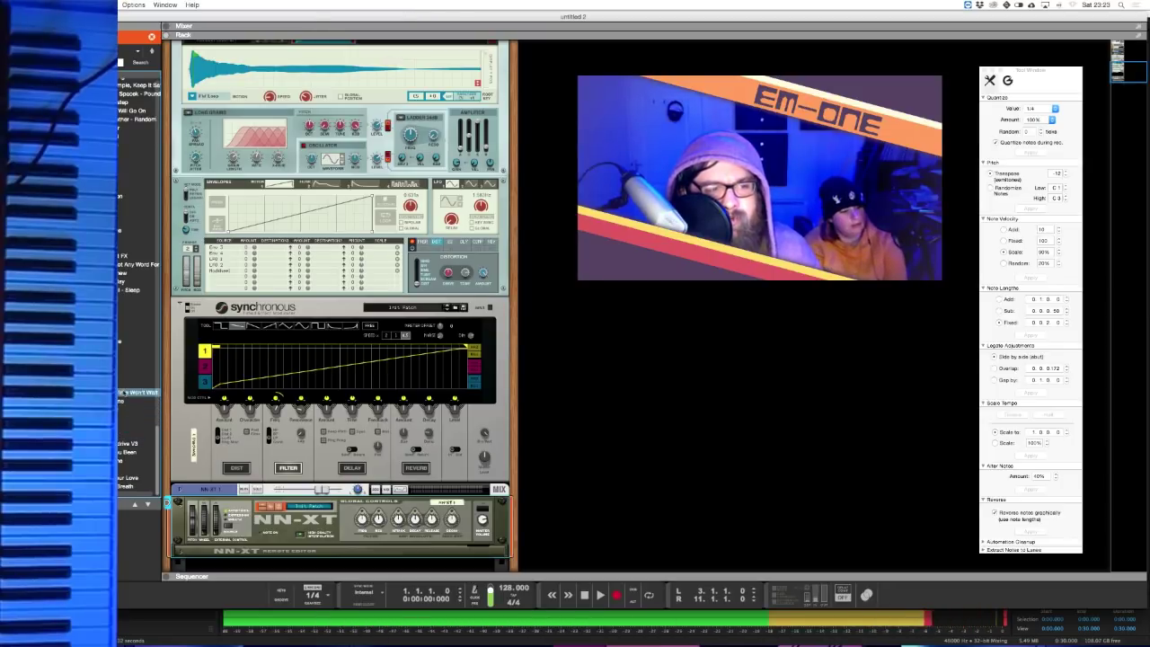
click(132, 344)
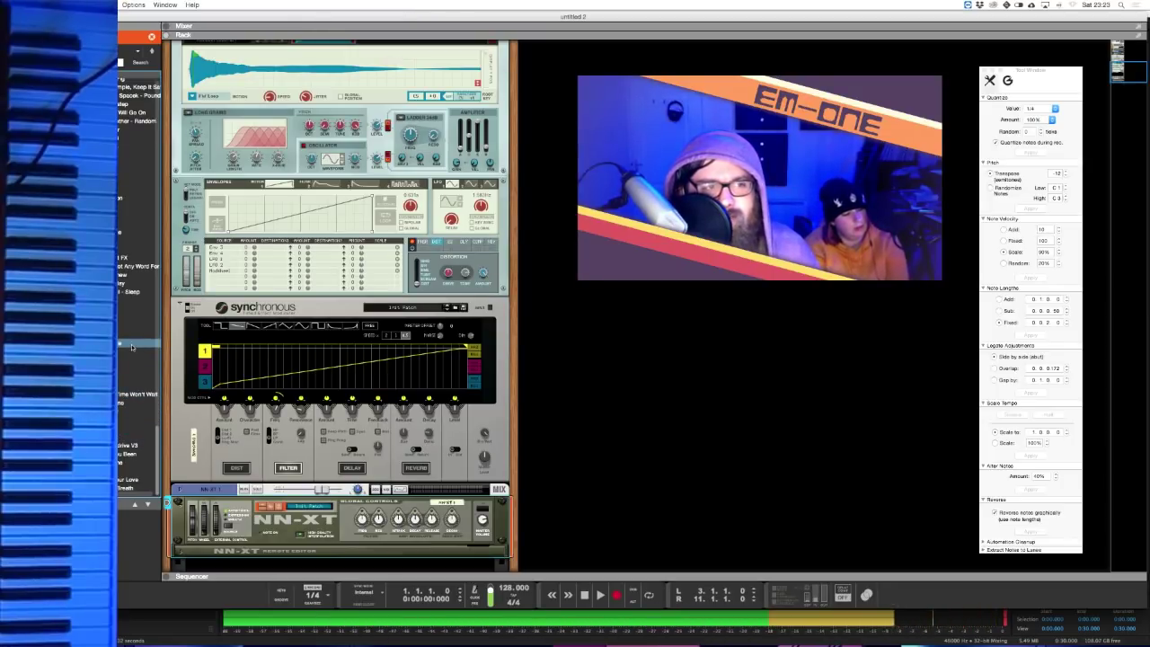
scroll(132, 344, up, 2)
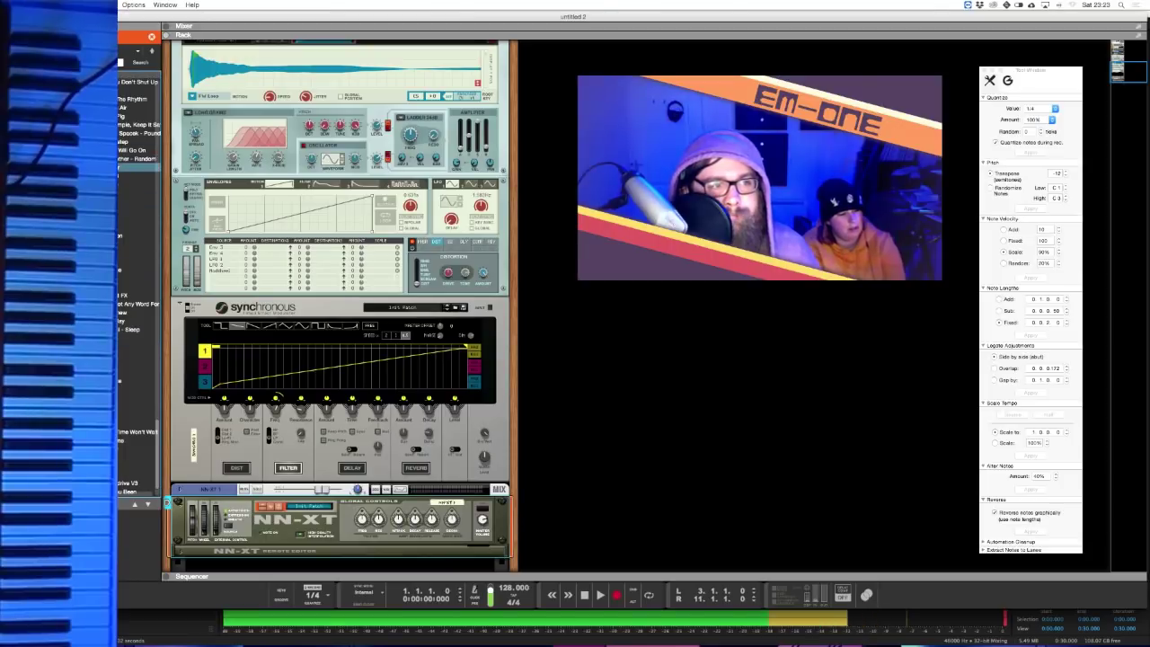
click(139, 82)
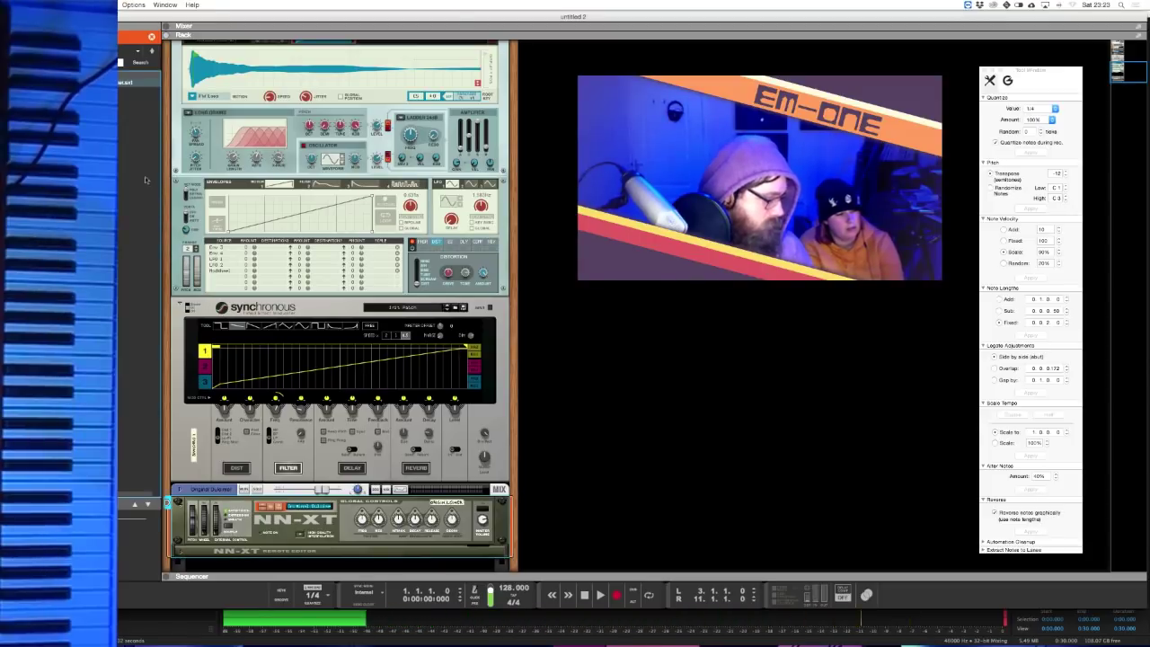
- Add an RV7000 MkII Reverb to the NN-XT sampler and lower its dry/wet amount
scroll(554, 371, down, 3)
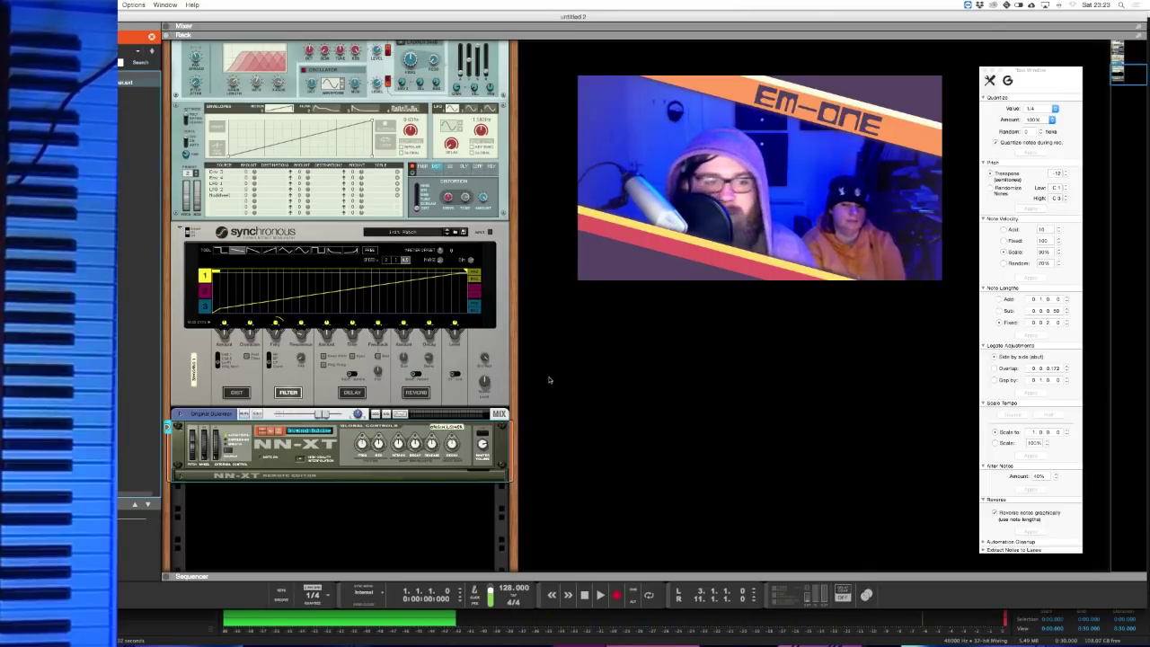
right_click(334, 440)
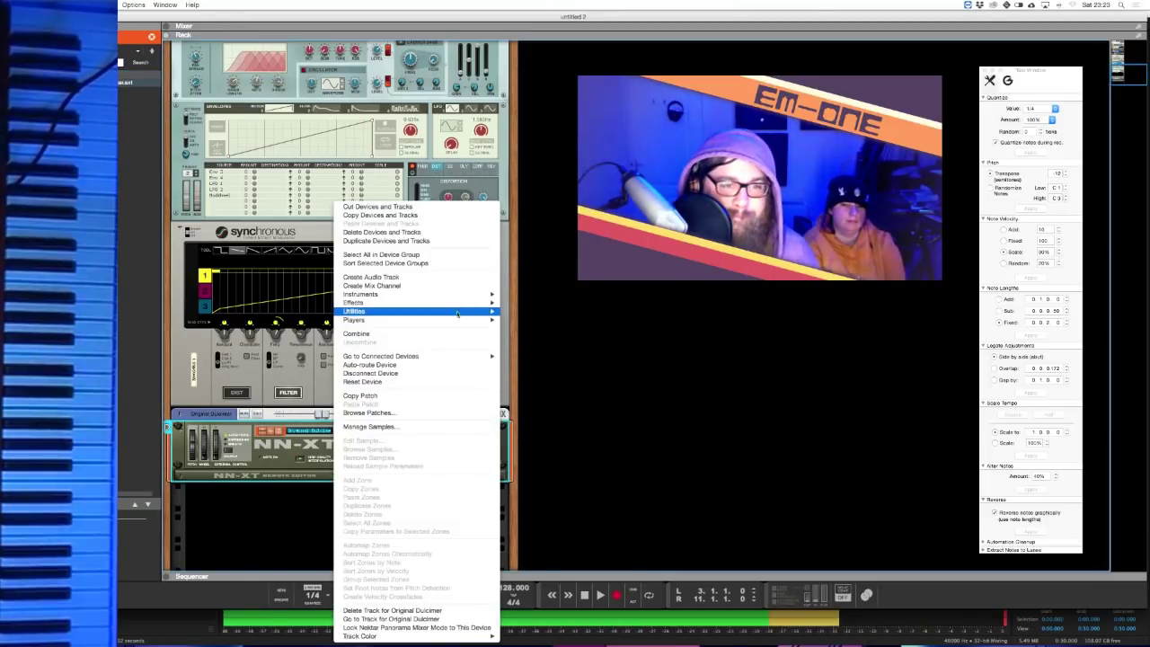
mouse_move(481, 311)
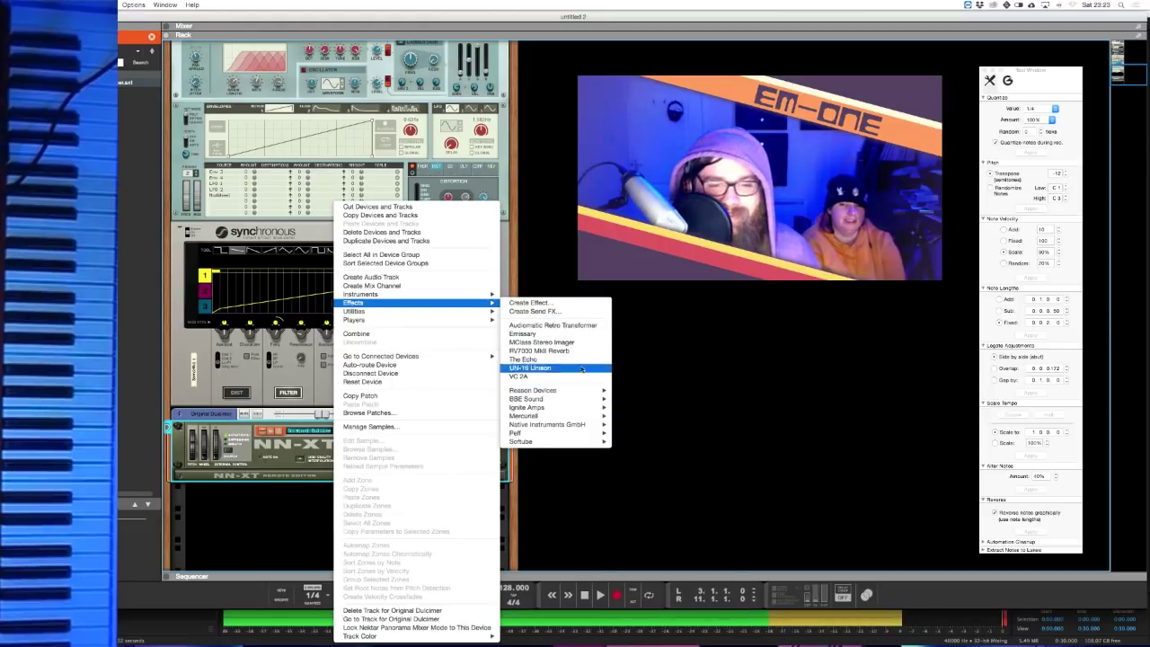
click(575, 351)
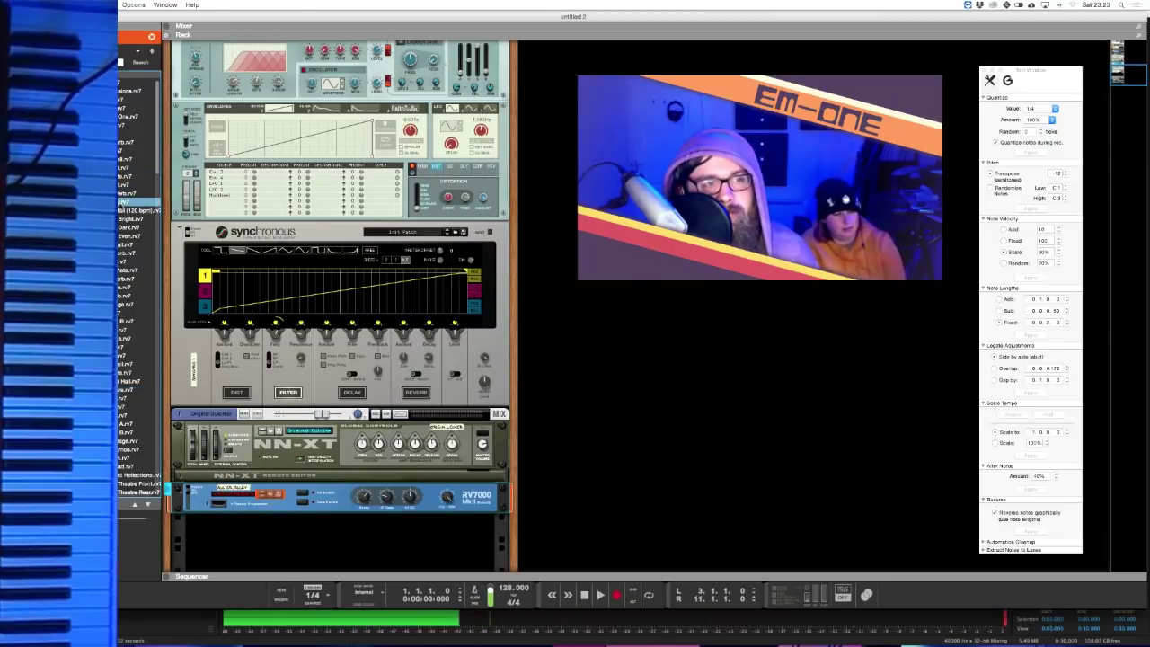
click(448, 497)
drag(449, 543, 450, 554)
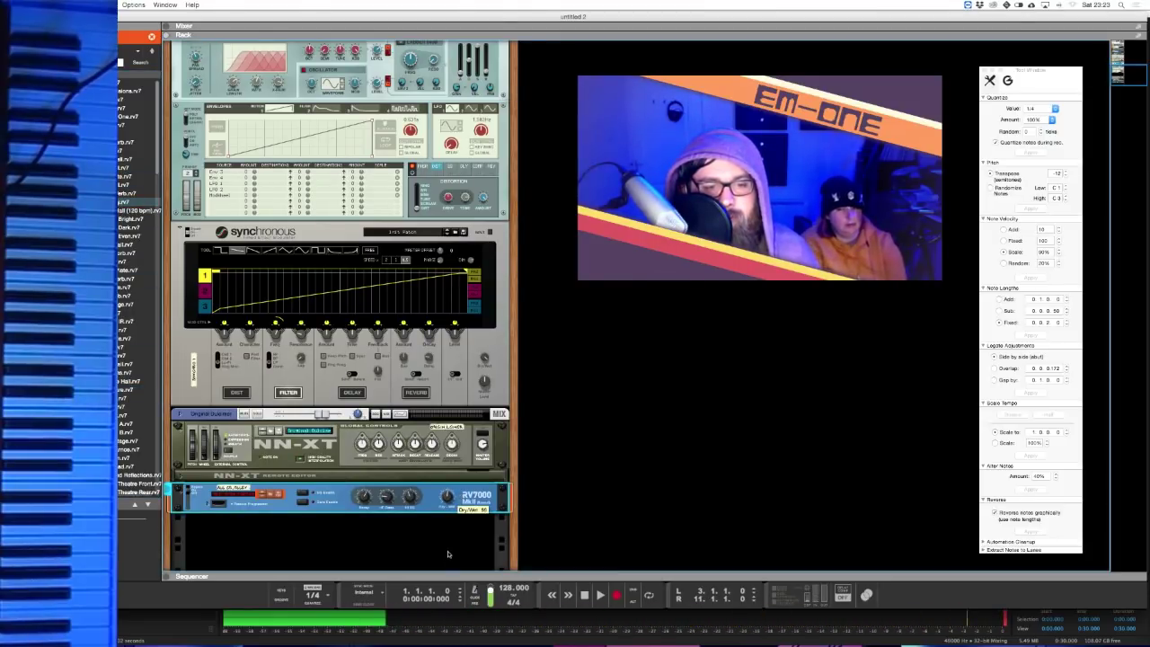
- Set the quantize value to 1/8 and record a dulcimer part on the NN-XT track from bar 1 to about bar 12
click(483, 481)
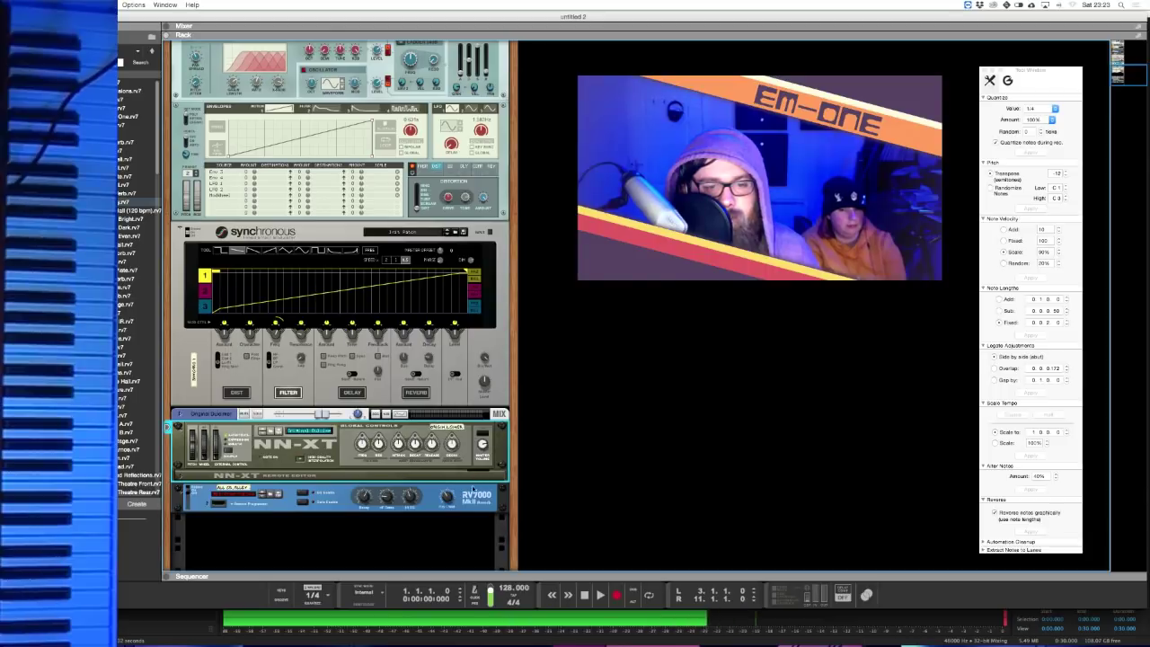
key(F7)
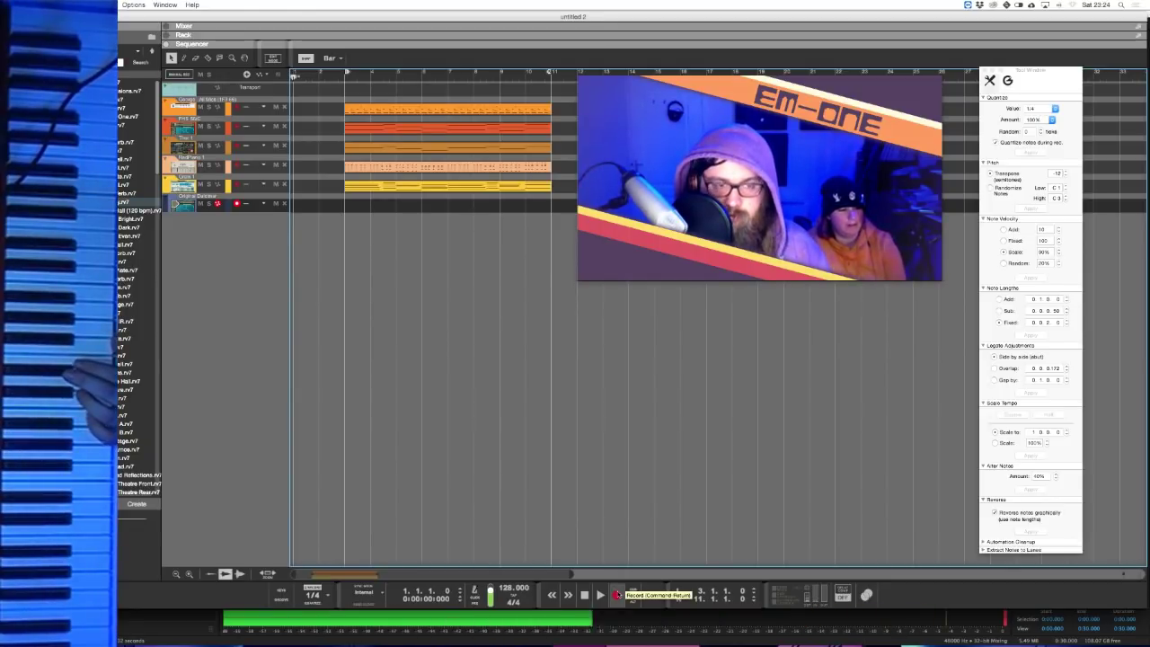
click(618, 595)
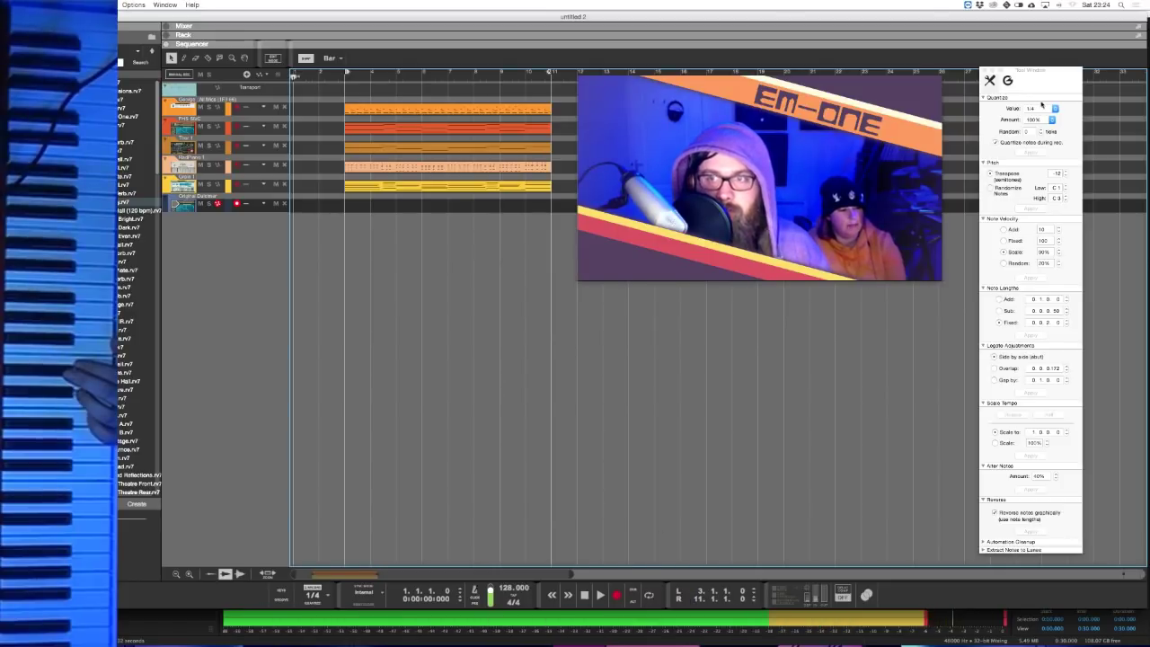
click(1042, 106)
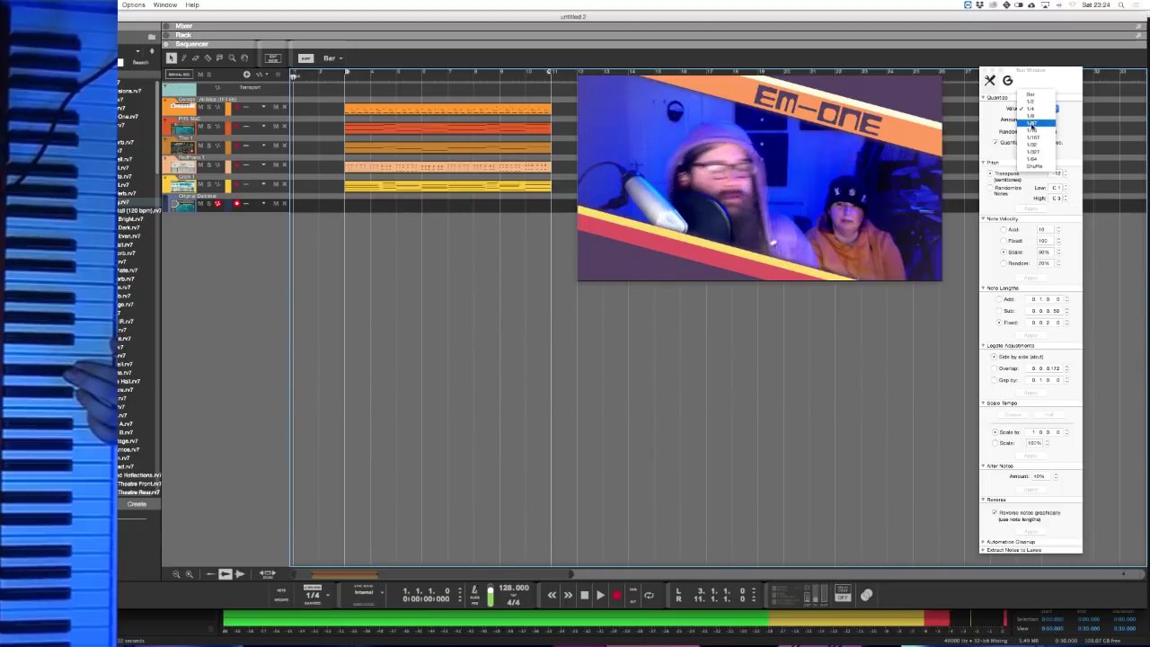
click(1030, 117)
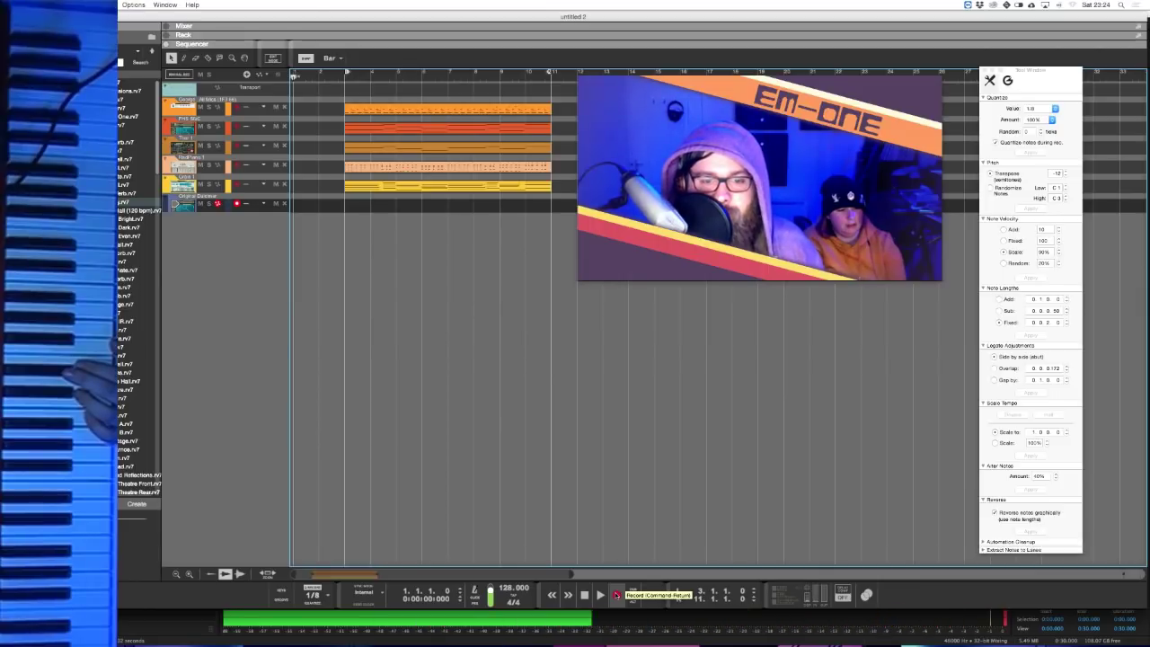
click(616, 595)
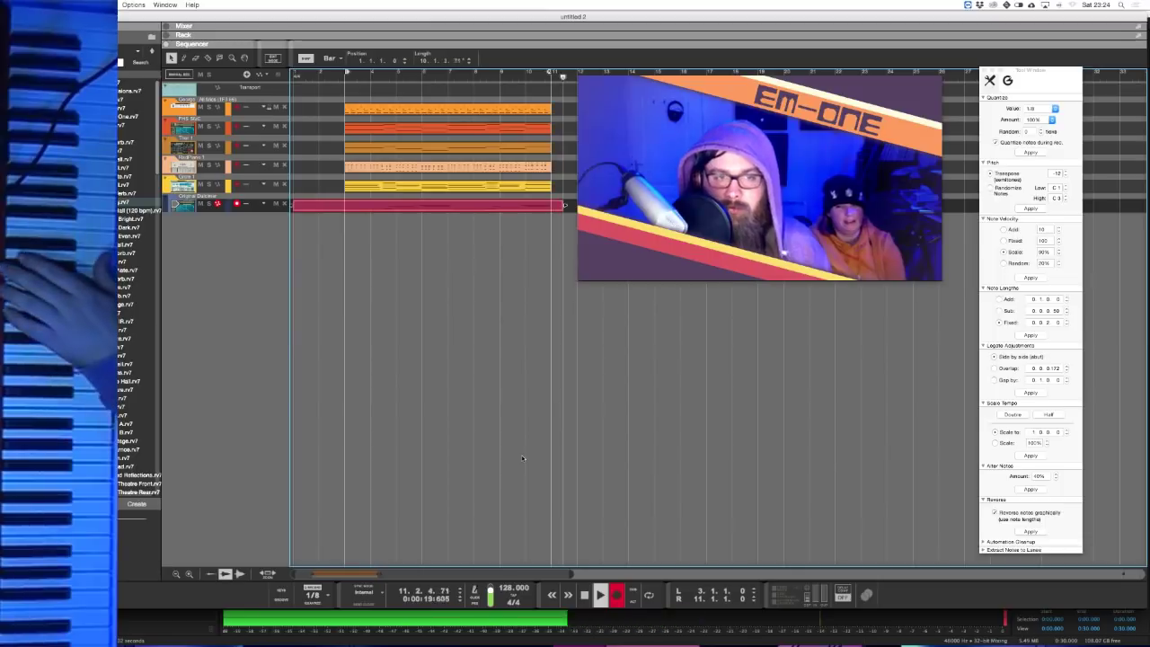
key(space)
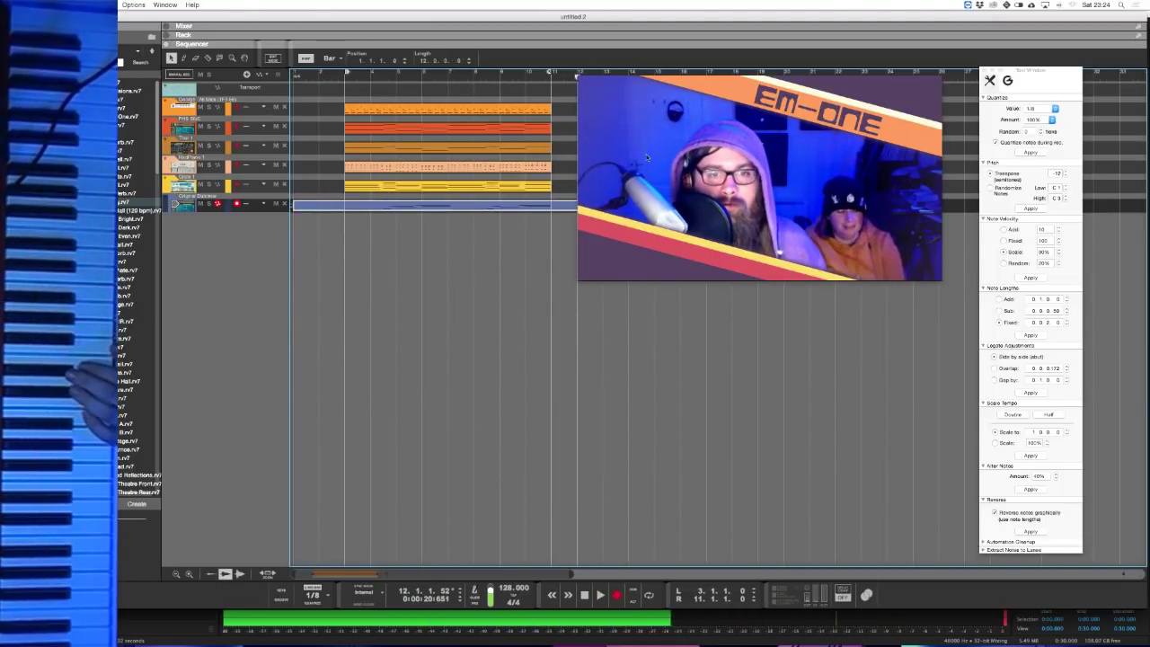
- Trim the recorded dulcimer clip to span bars 3 to 11 and open it for note editing
drag(647, 157, 707, 199)
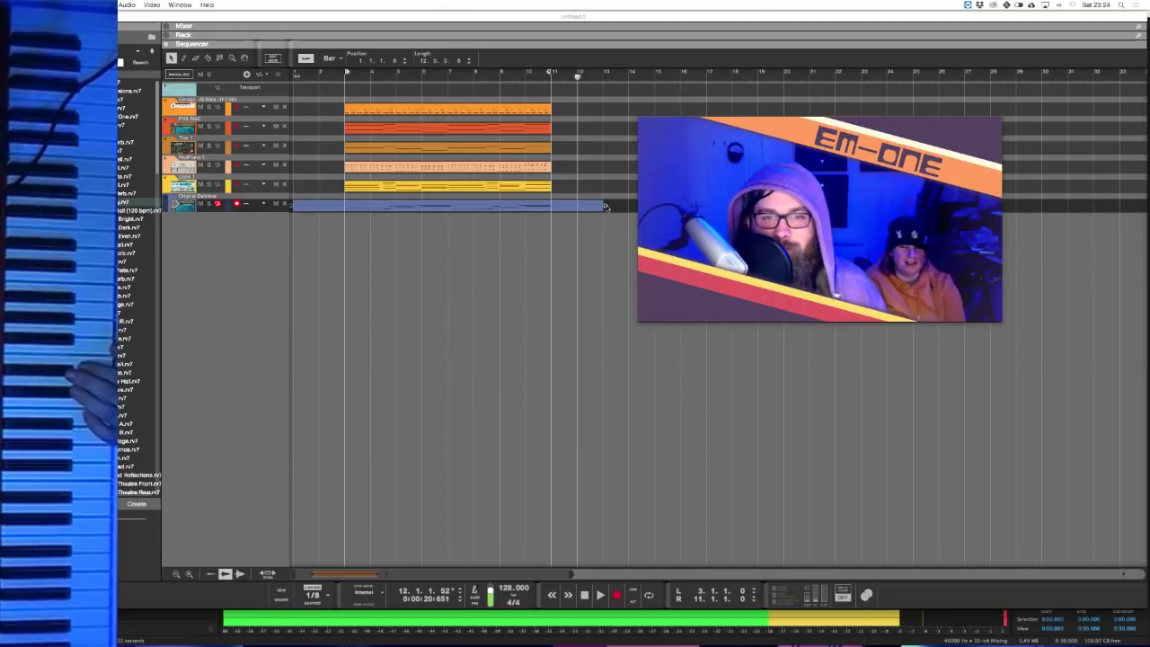
click(605, 207)
drag(605, 207, 551, 206)
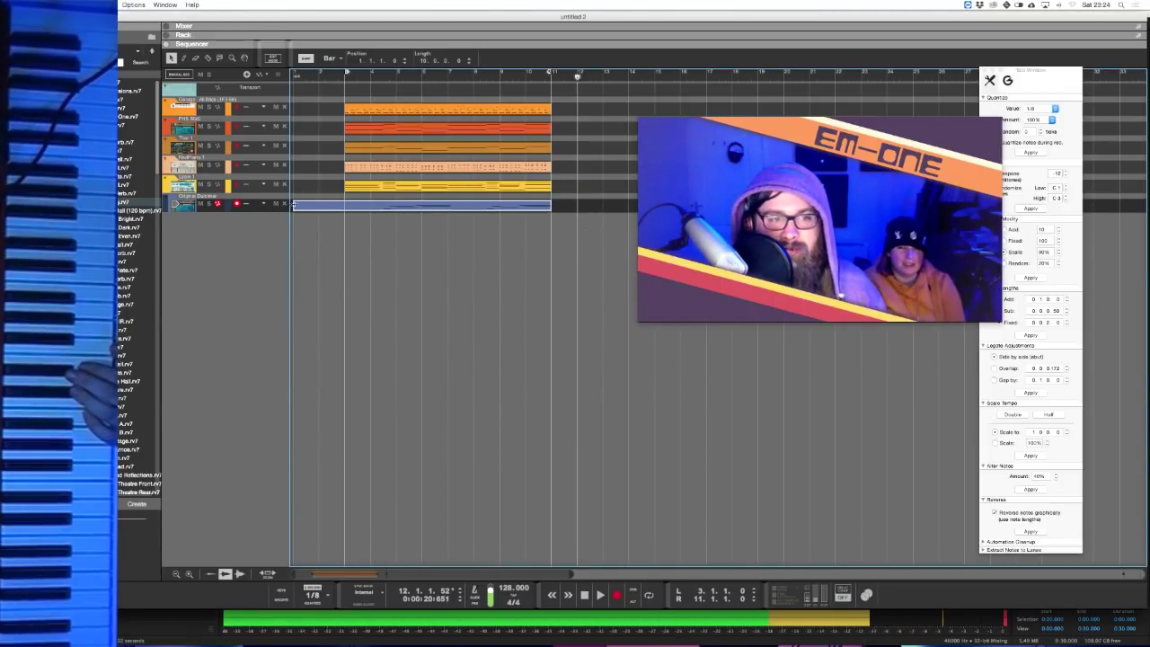
double_click(348, 205)
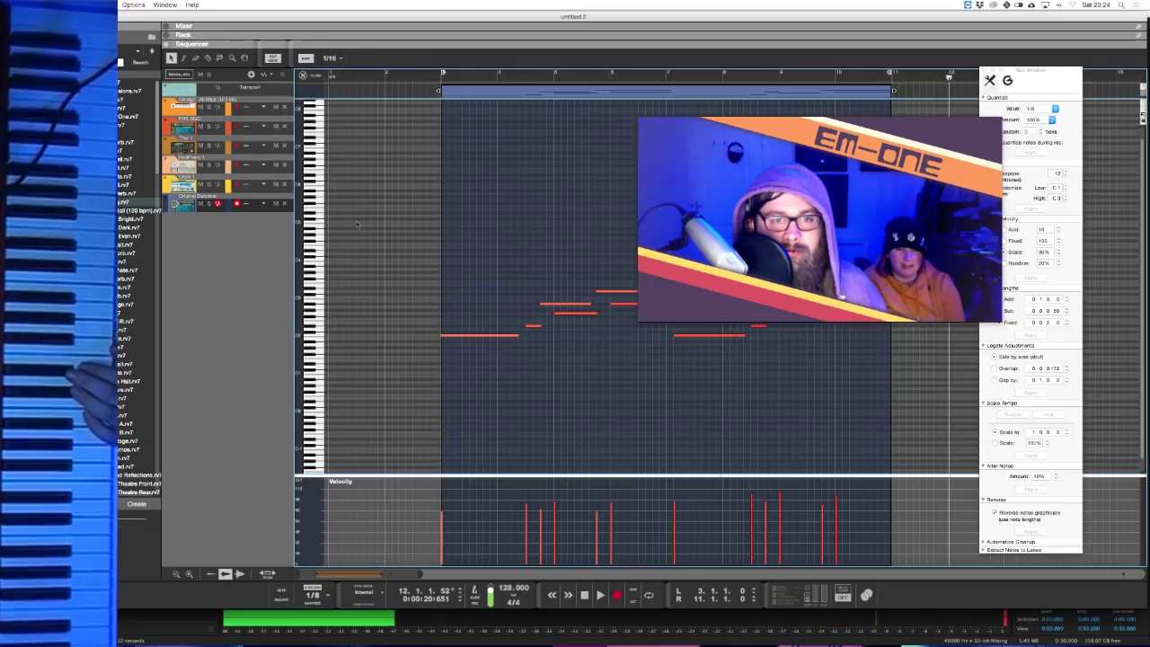
- Play the dulcimer clip from just before bar 3 and check the timing of its first notes
key(F8)
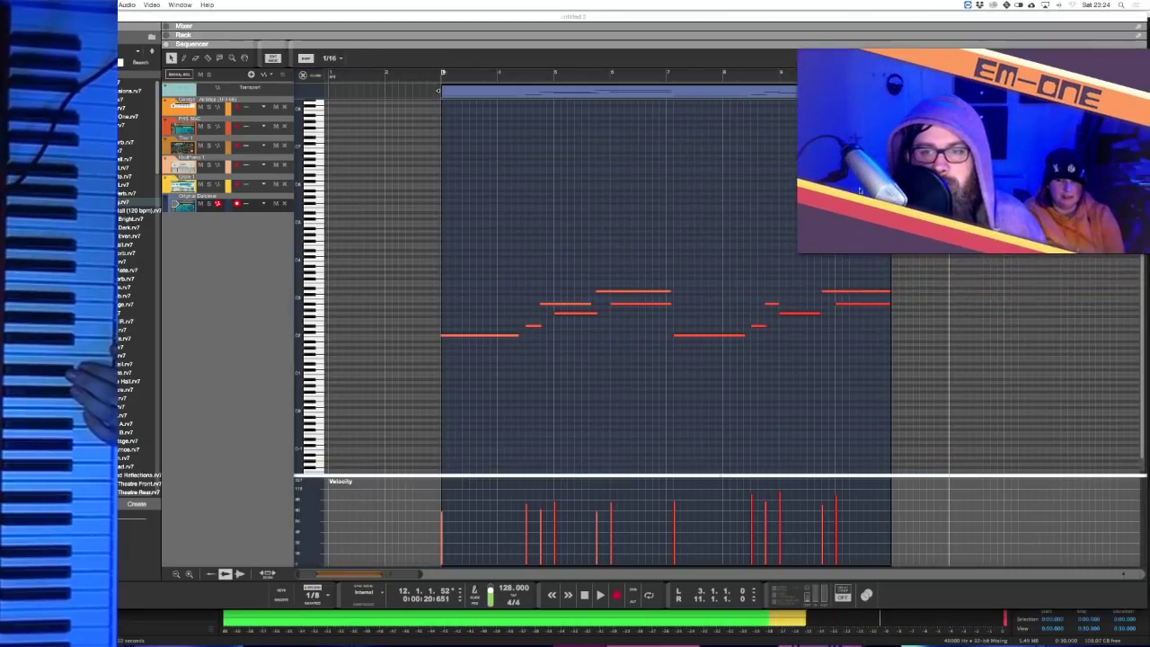
key(F8)
mouse_move(385, 571)
mouse_down()
mouse_move(409, 573)
mouse_move(398, 573)
mouse_up()
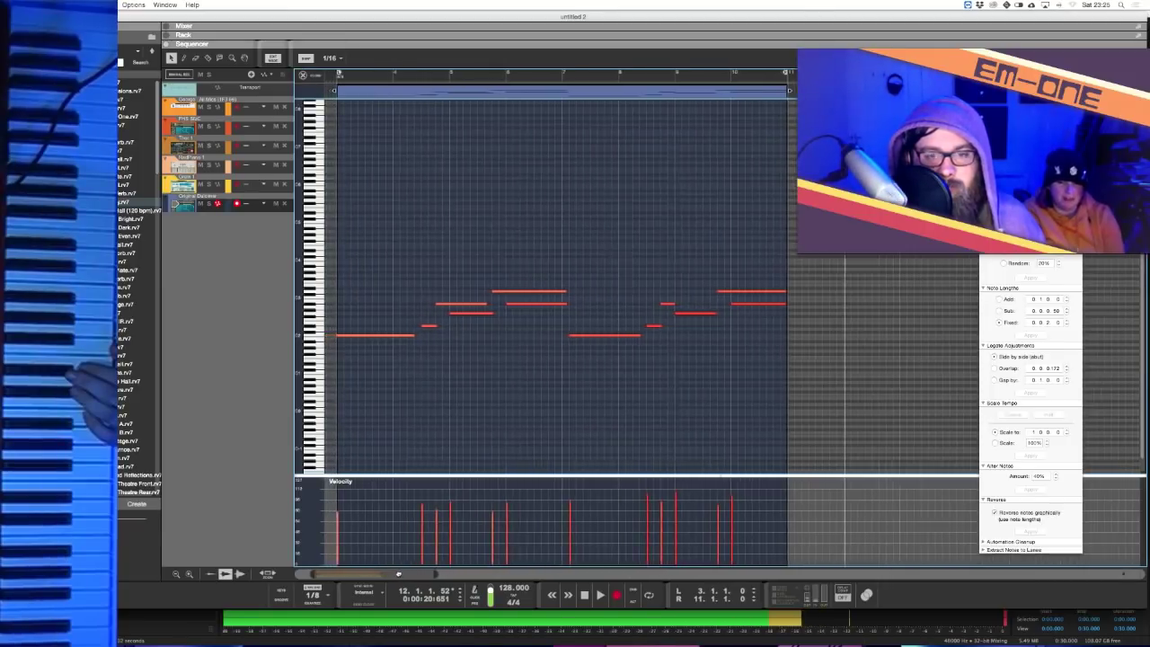
click(341, 75)
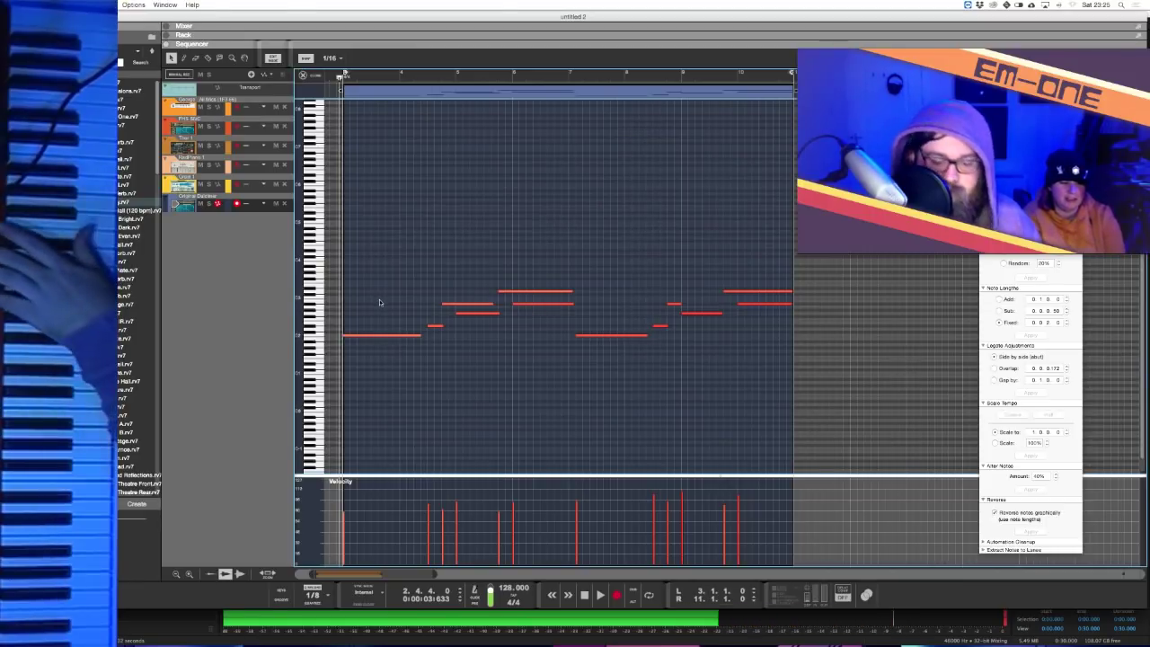
key(space)
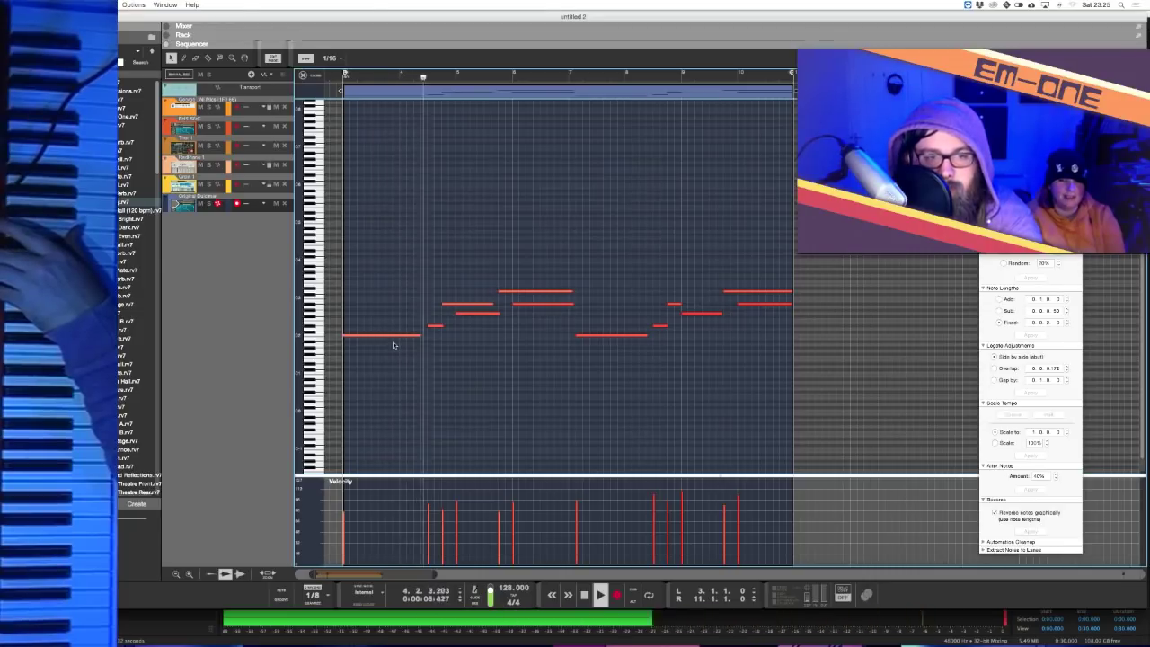
key(space)
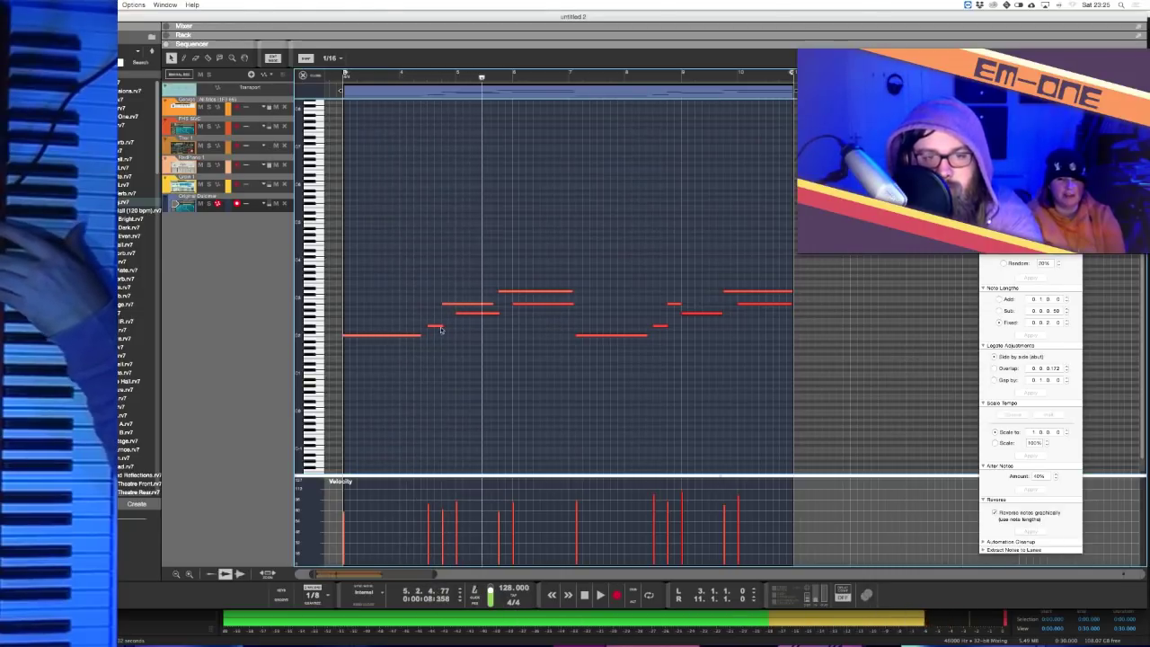
- Set the note editor's snap value to 1/8 and then 1/4, with the playhead at bar 3
click(330, 57)
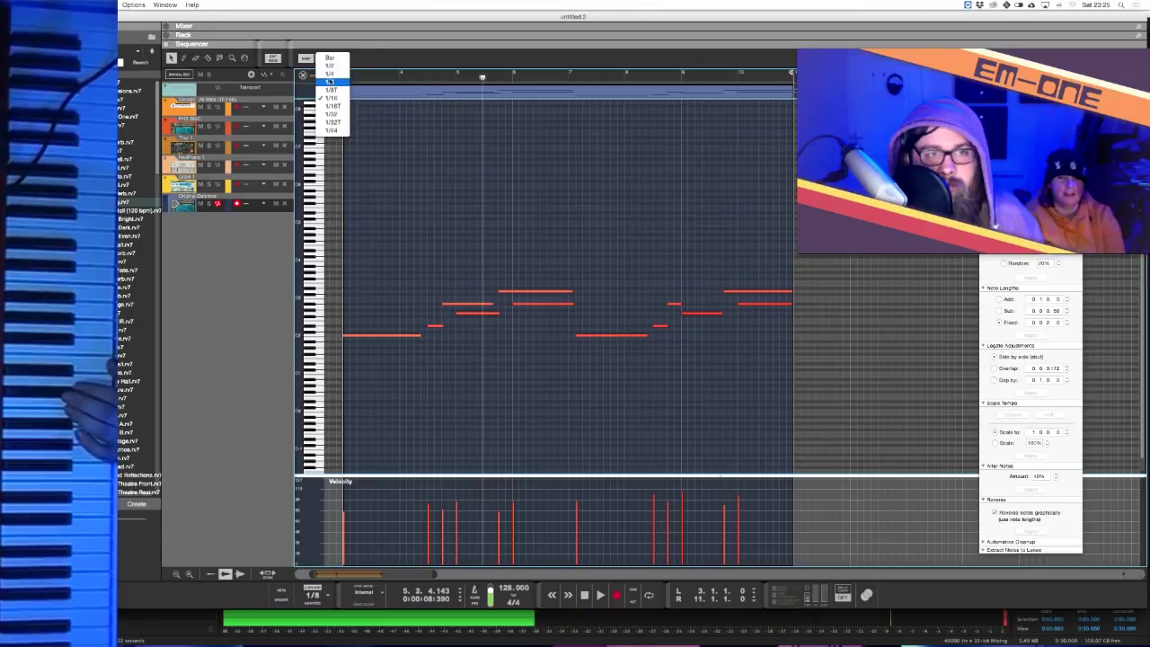
click(327, 70)
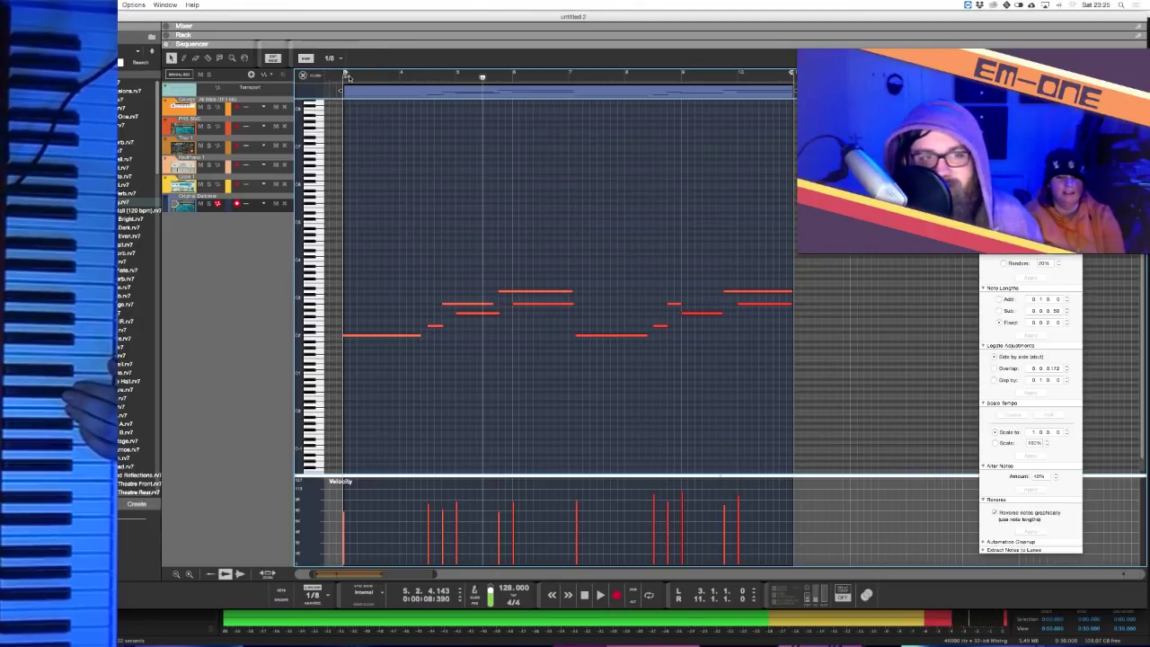
click(344, 74)
click(330, 57)
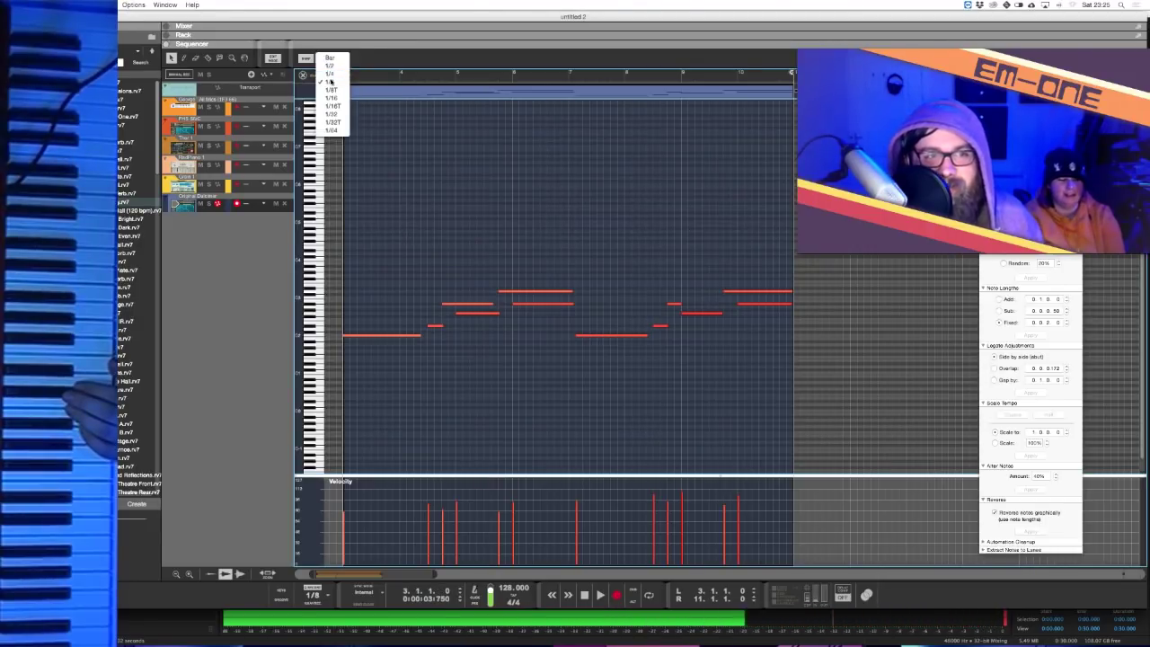
click(330, 74)
- Play the dulcimer part repeatedly from bar 3 and check which notes sound late against the other tracks
key(space)
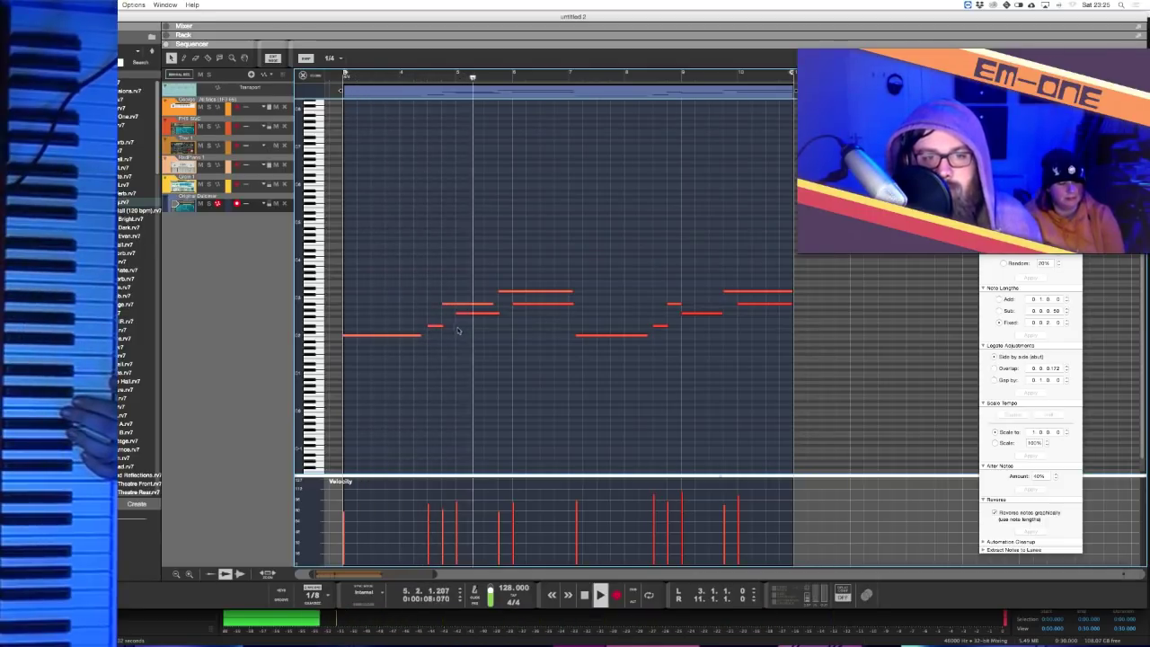
click(342, 79)
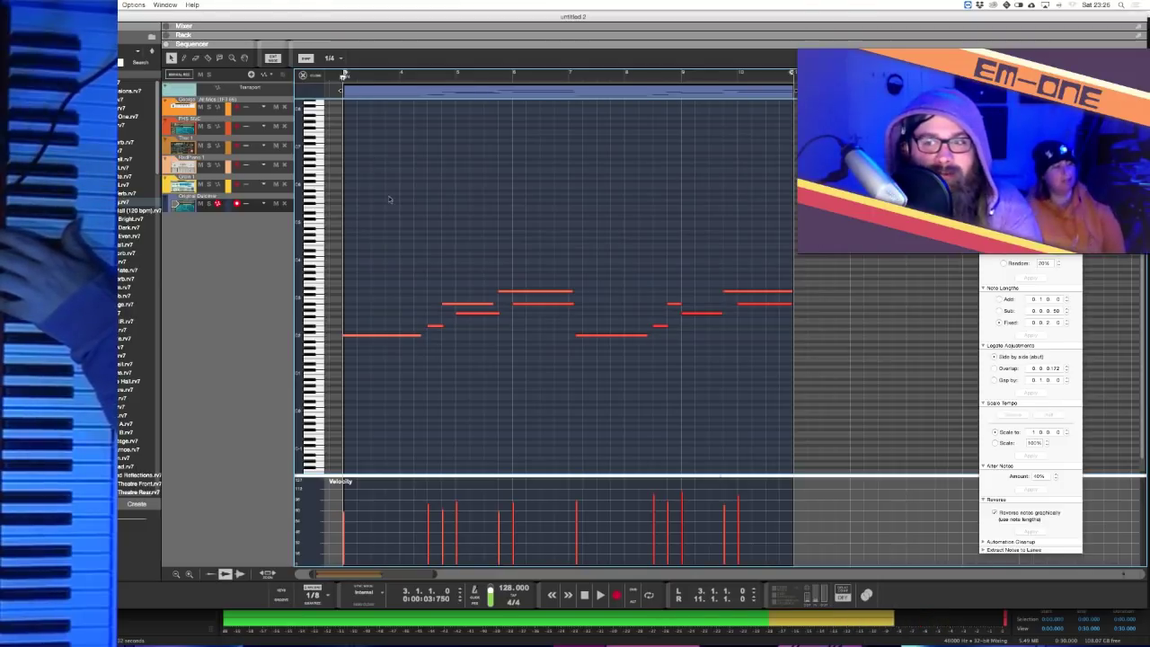
key(space)
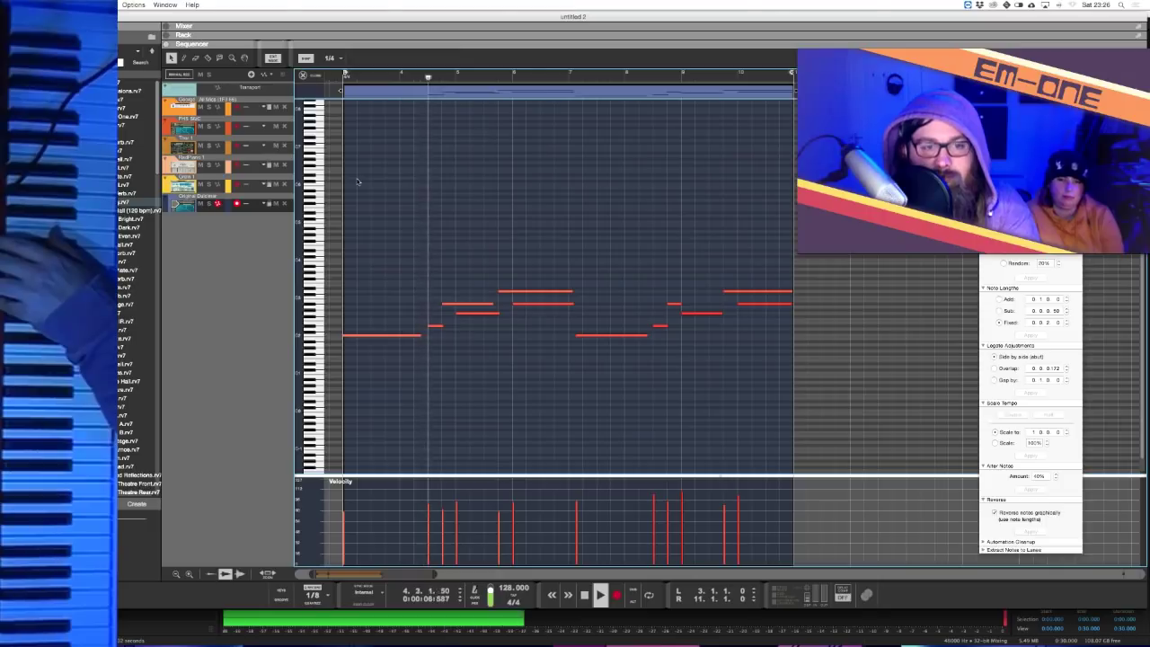
key(space)
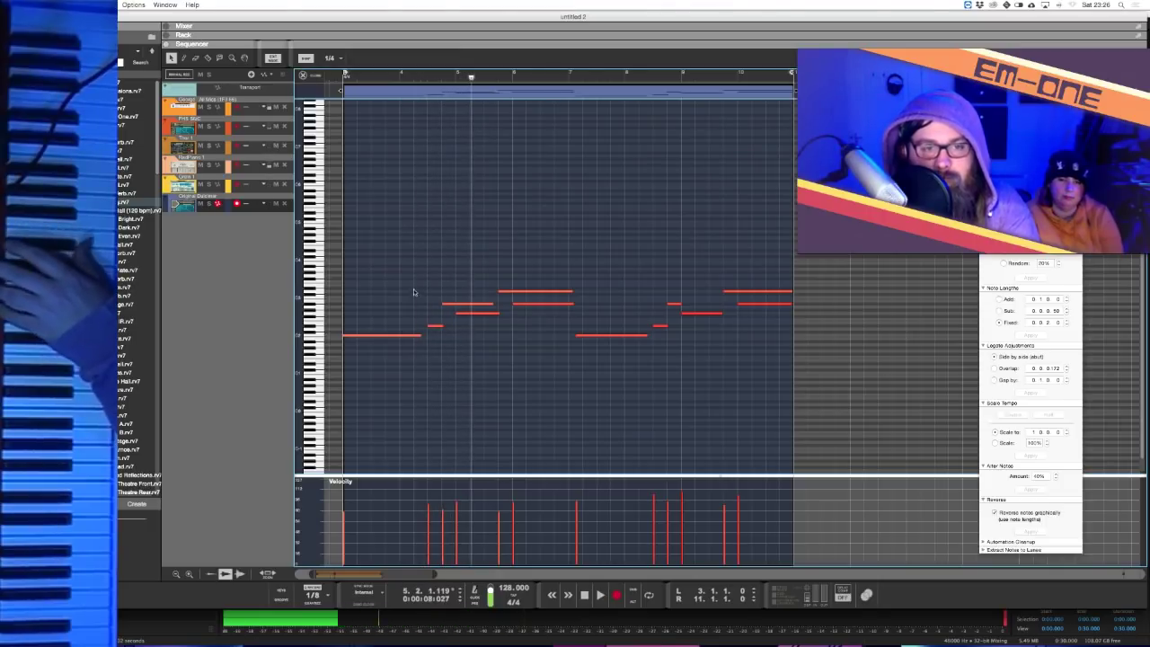
key(space)
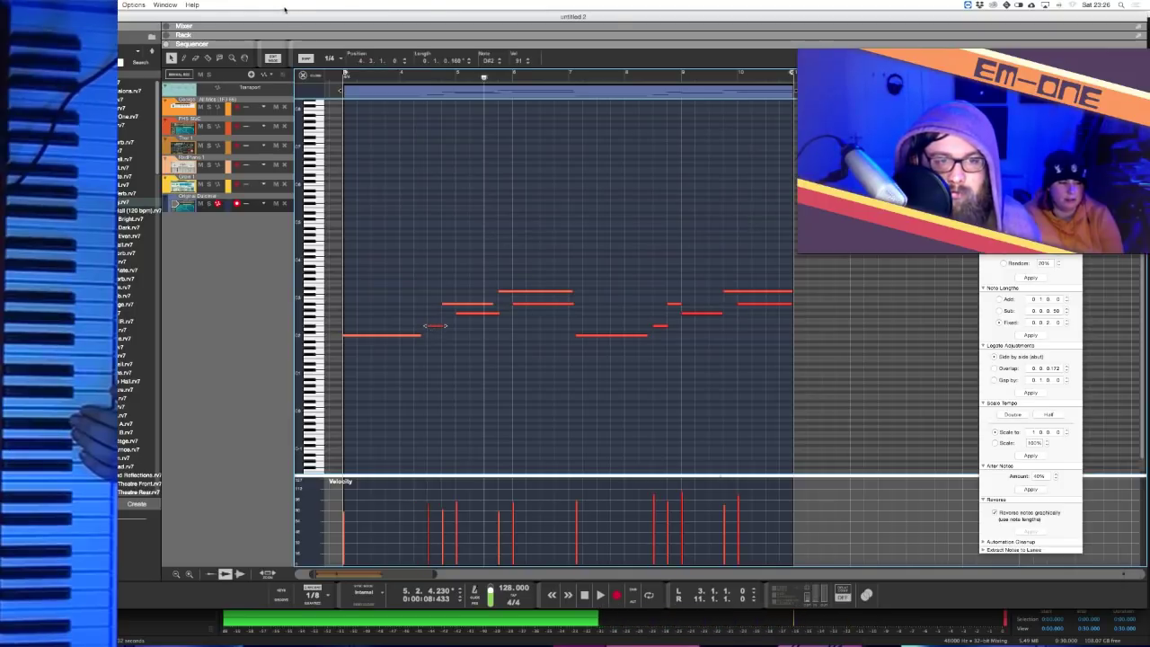
- Set the snap value to 1/8, shift every dulcimer note after the first an eighth note earlier, and close the note editor
click(329, 57)
click(330, 77)
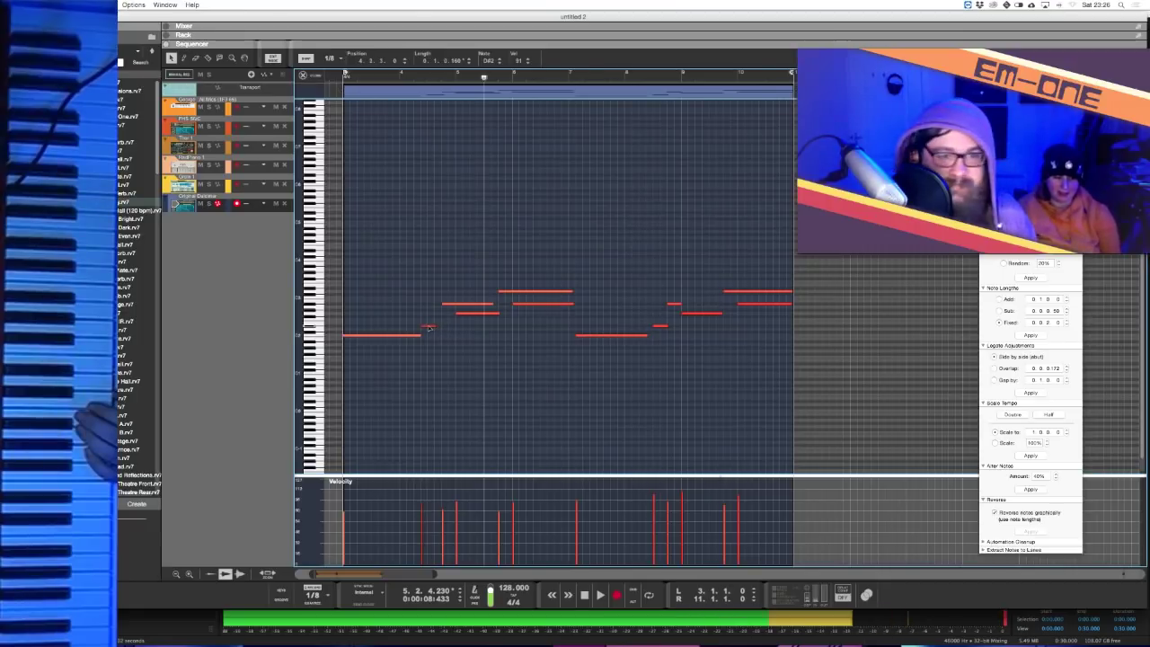
drag(448, 305, 456, 316)
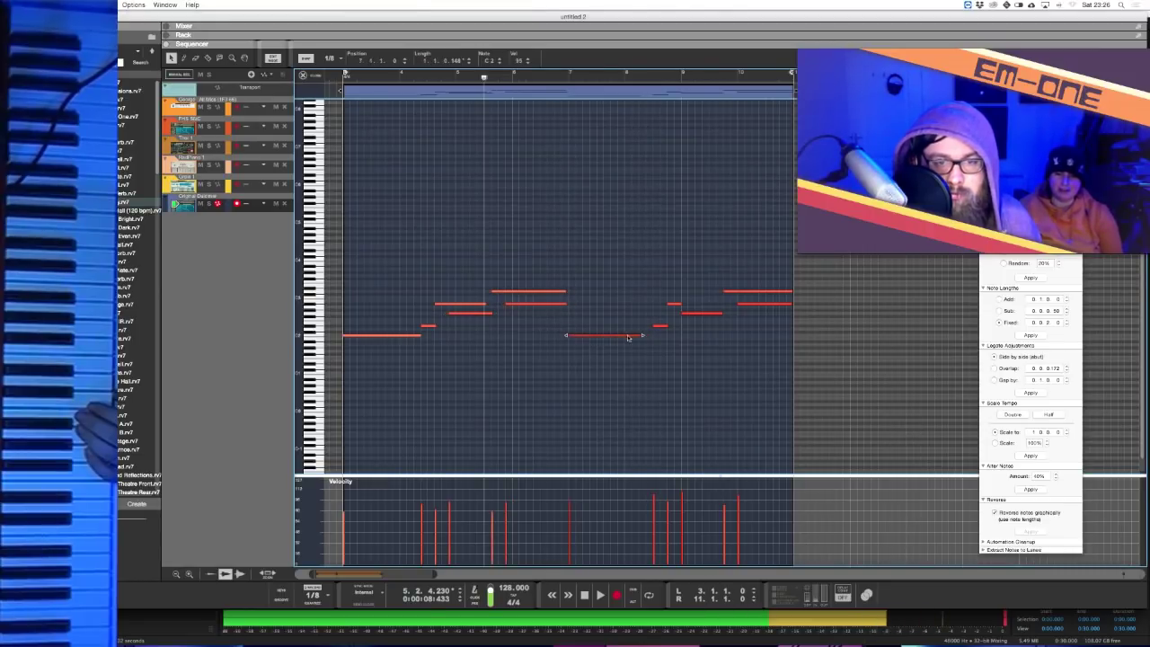
drag(660, 327, 662, 307)
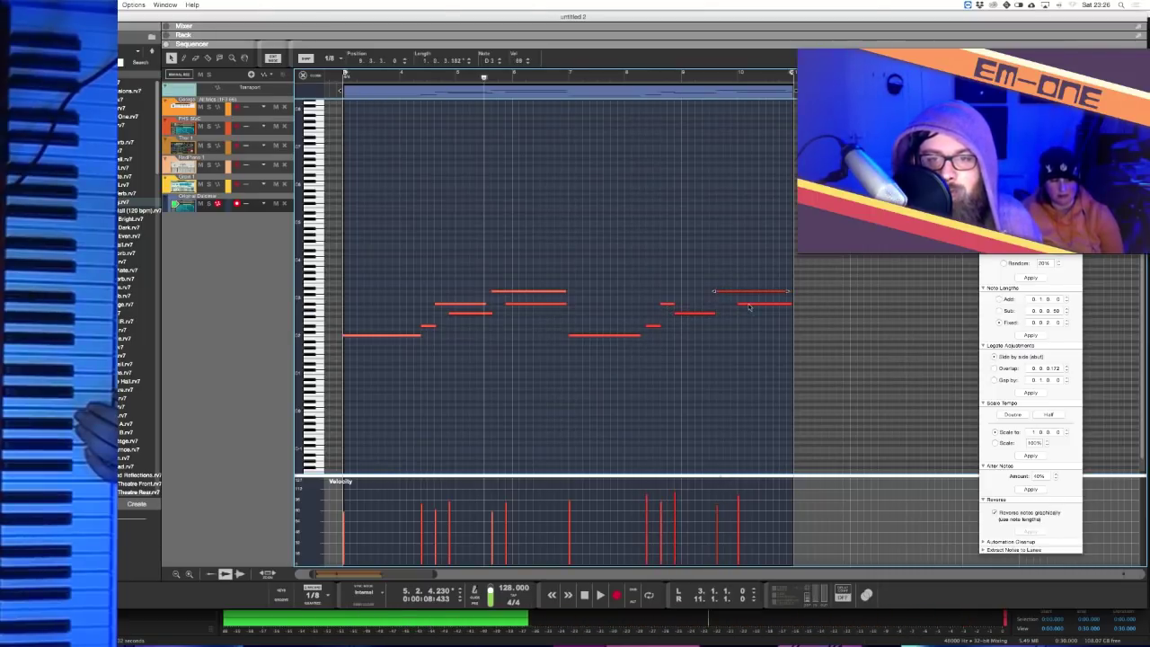
drag(751, 304, 737, 307)
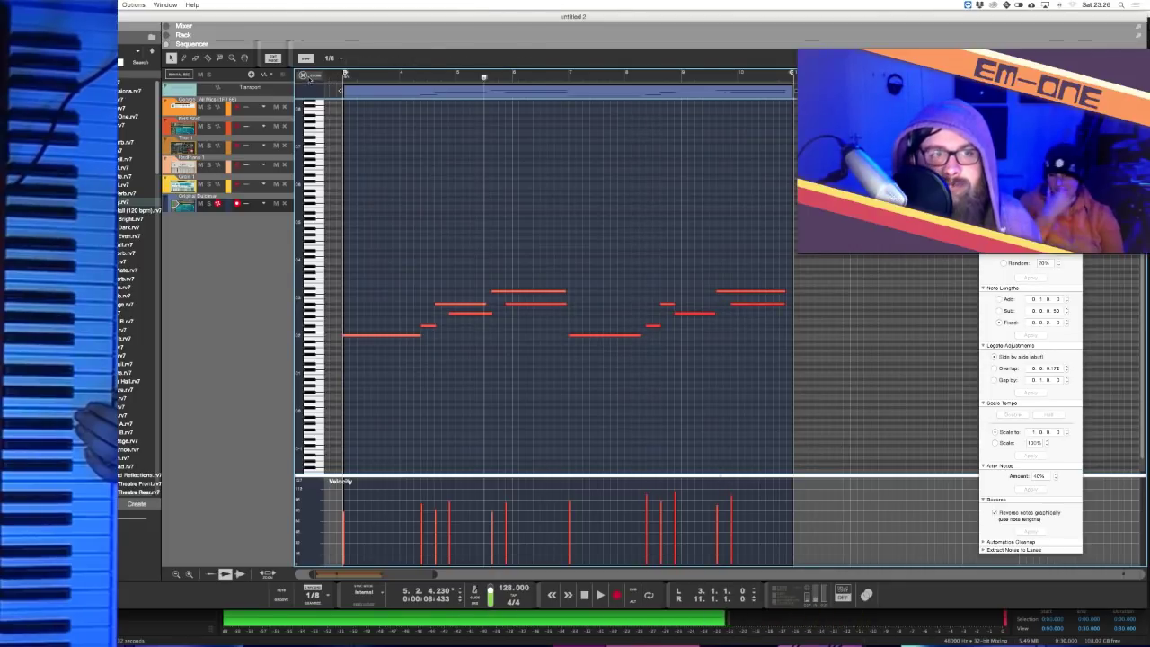
key(super+e)
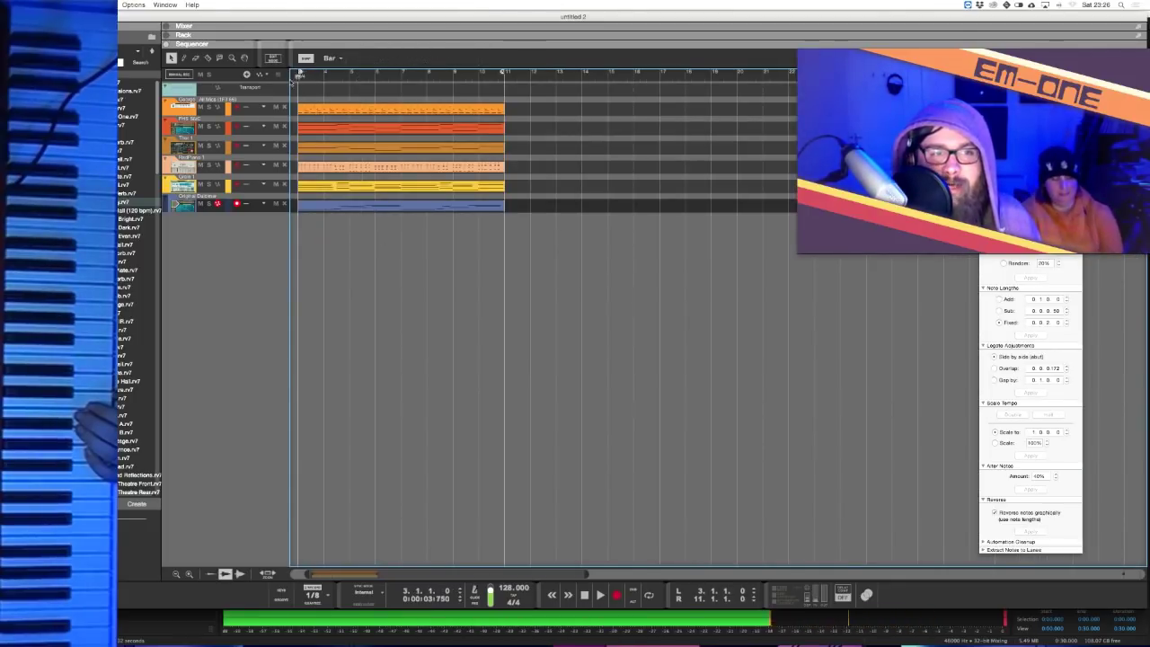
- Return the playhead to bar 3 and add an NN19 Digital Sampler in the empty rack space below the RV7000 reverb
key(Home)
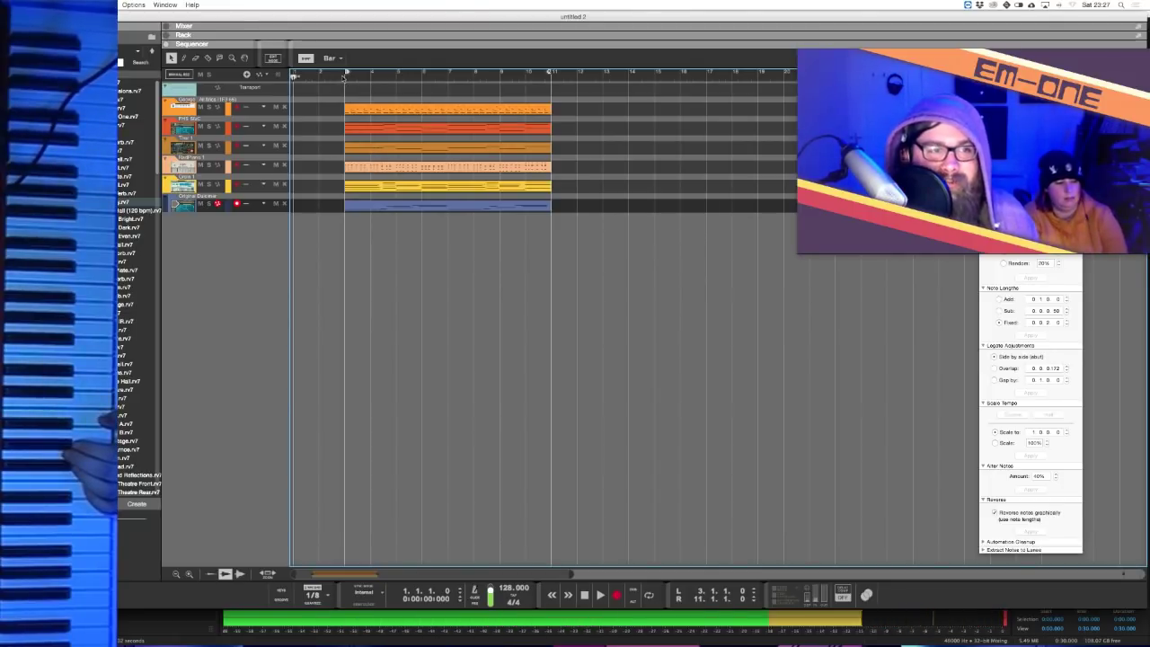
click(344, 75)
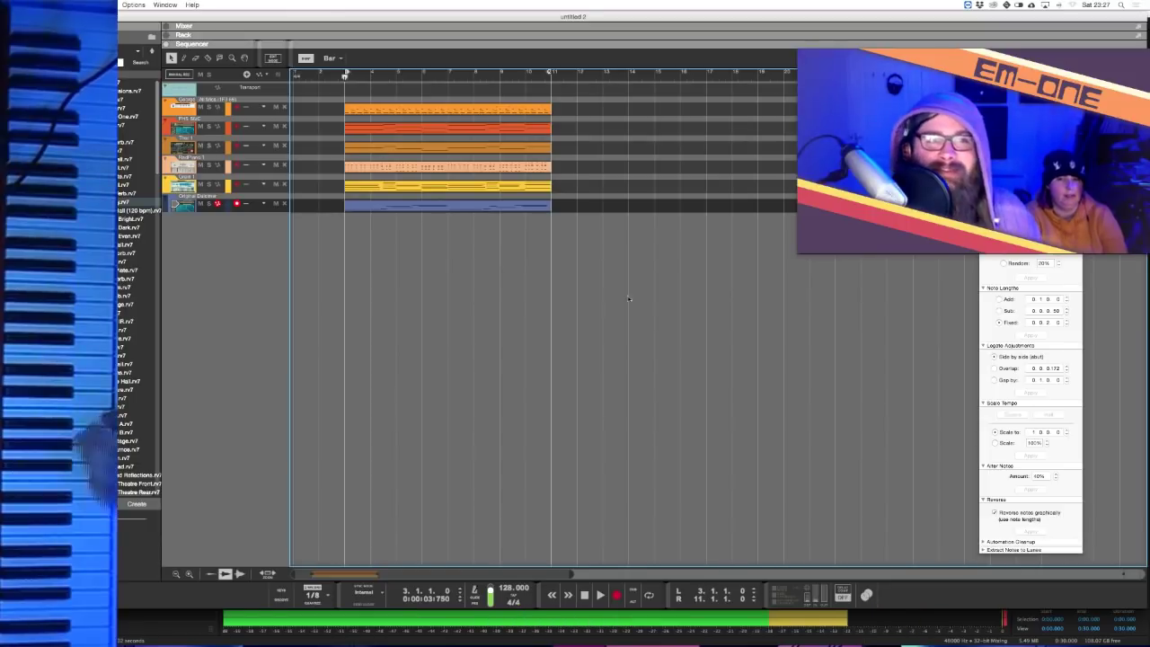
key(F6)
scroll(424, 455, down, 1)
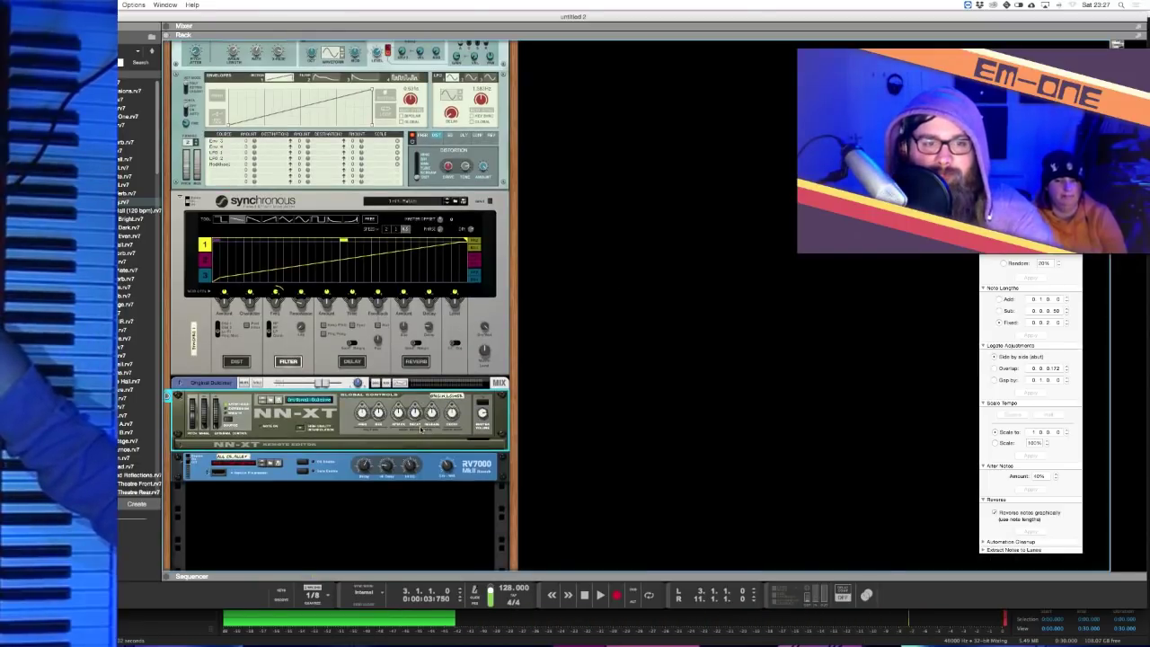
right_click(430, 510)
mouse_move(511, 578)
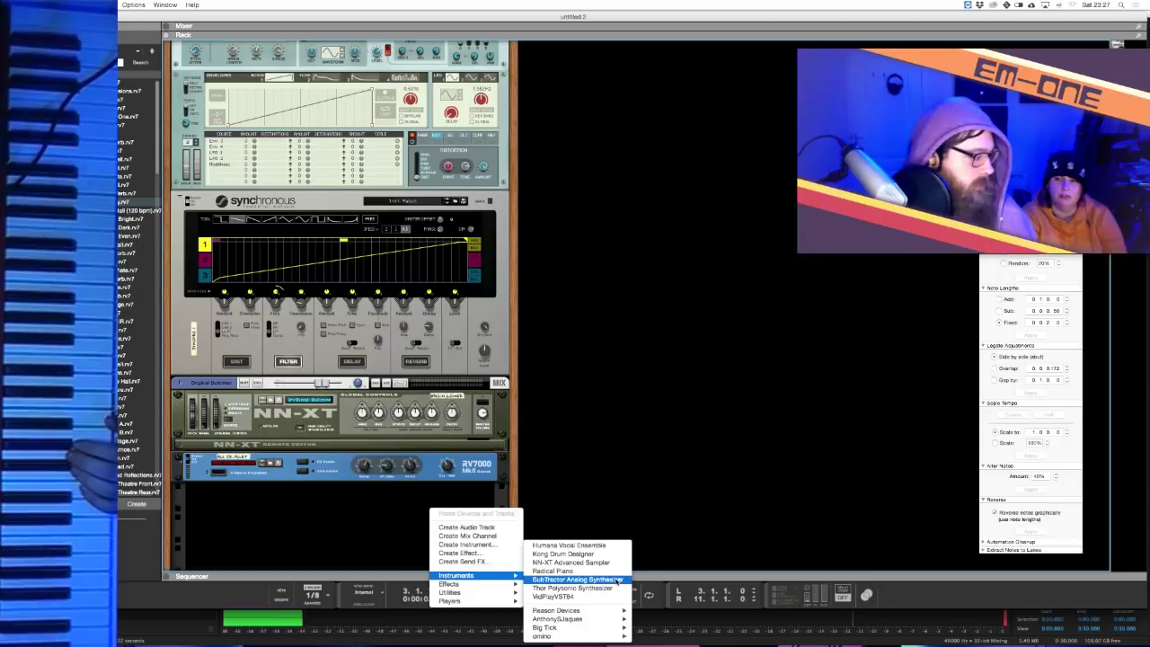
mouse_move(618, 611)
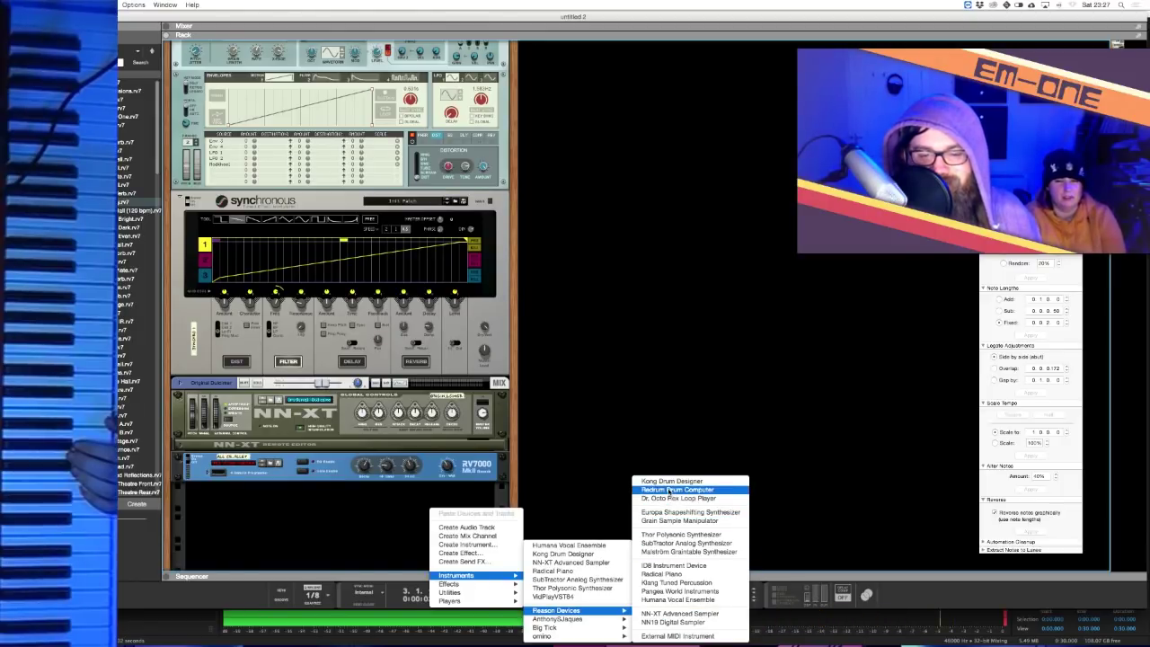
click(683, 622)
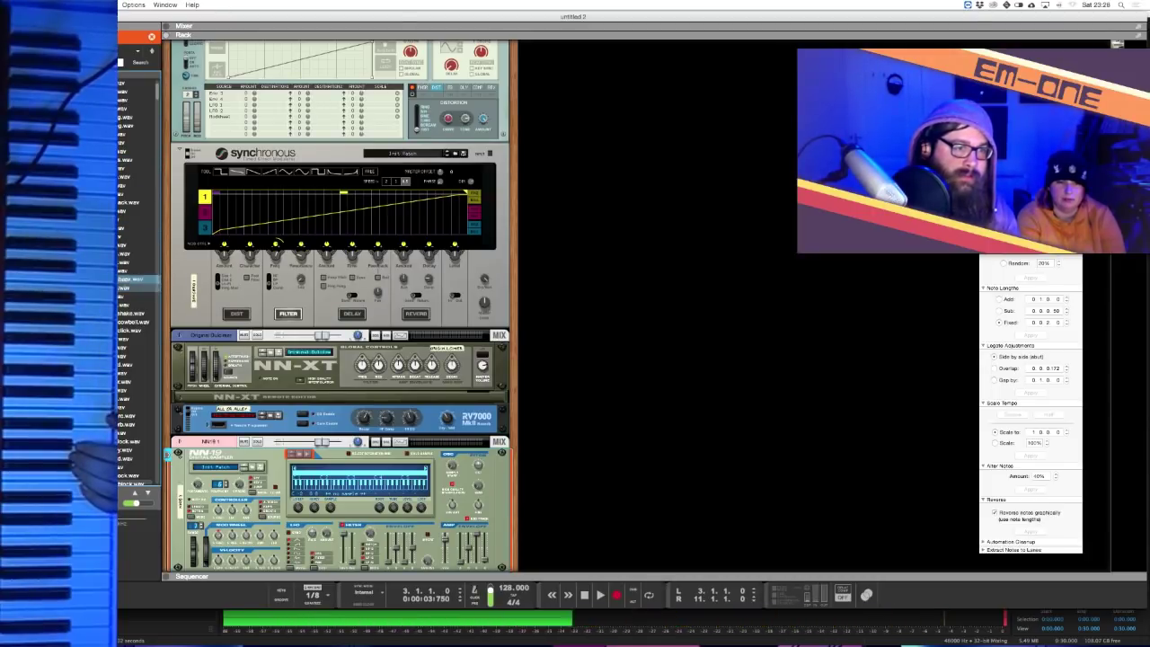
- Audition percussion samples from the browser and choose the cowbell sample for the NN19 sampler
click(135, 287)
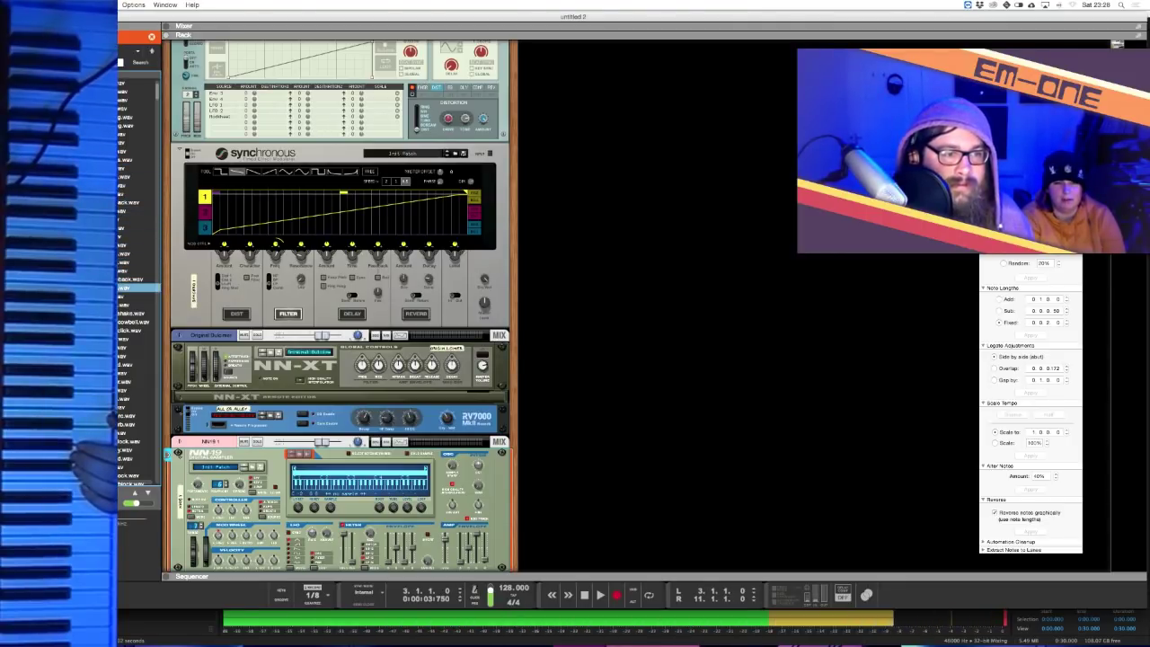
click(133, 321)
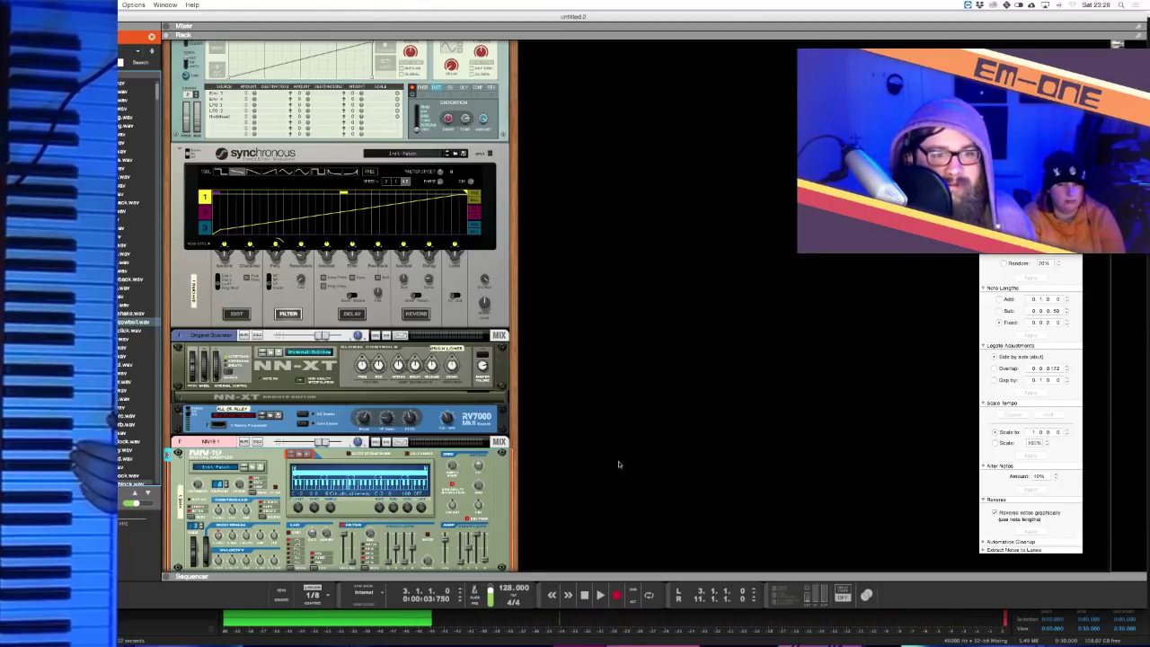
scroll(608, 494, down, 4)
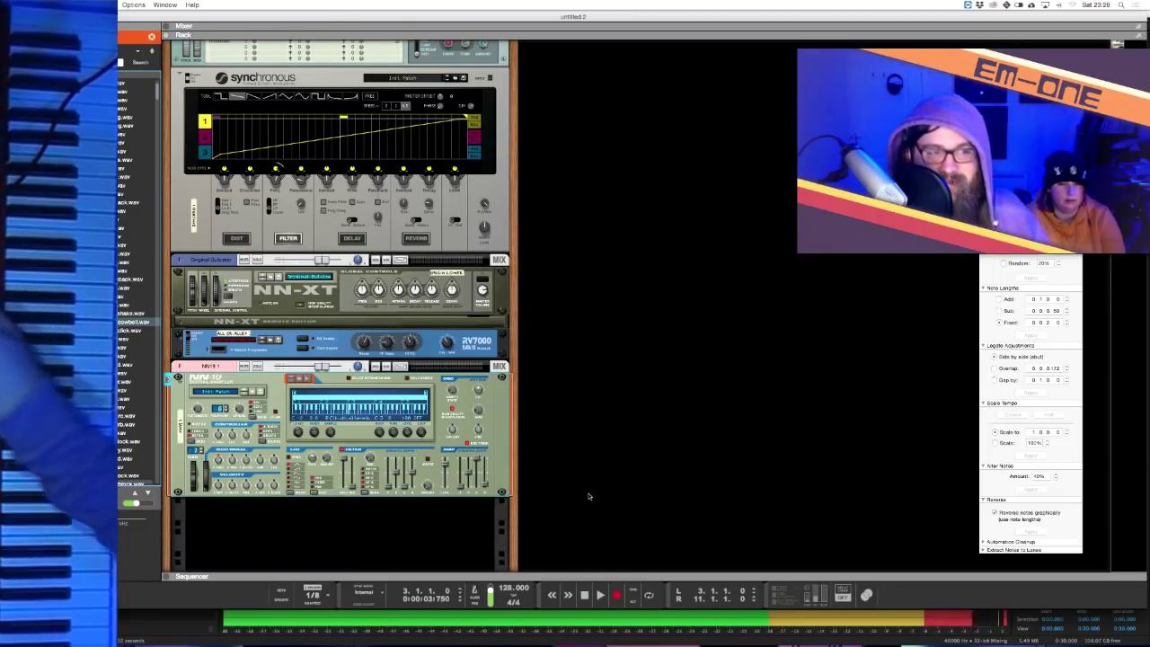
- Set the recording quantize value to 1/16 and record a rhythmic cowbell part on the NN19 track from bar 2
key(F7)
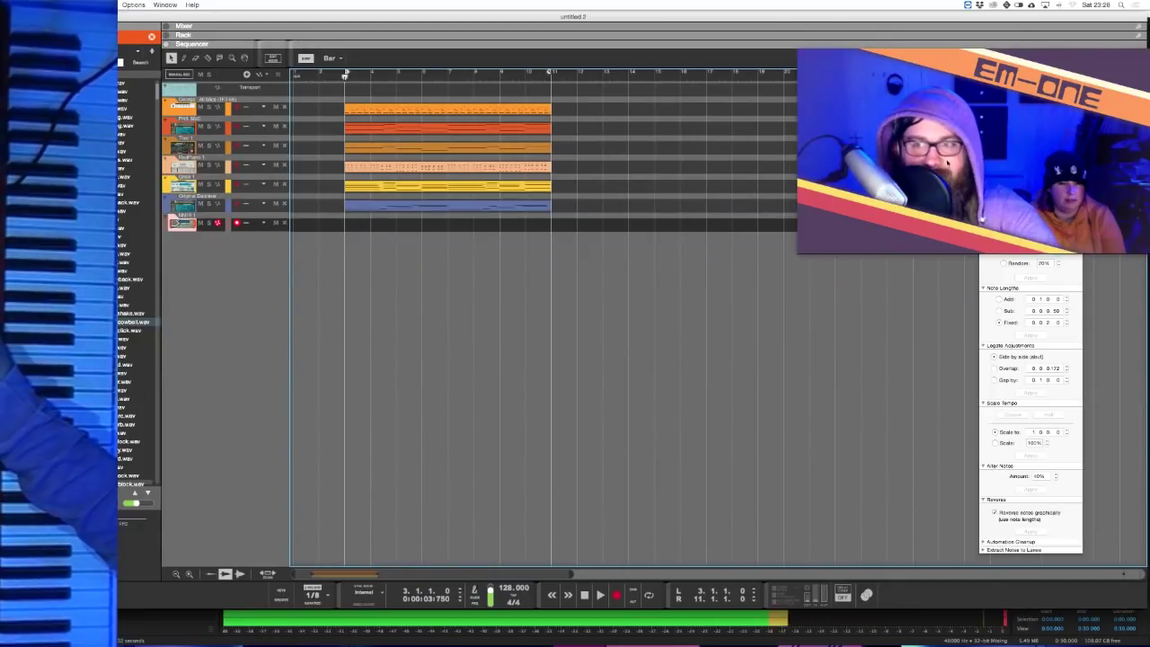
key(F8)
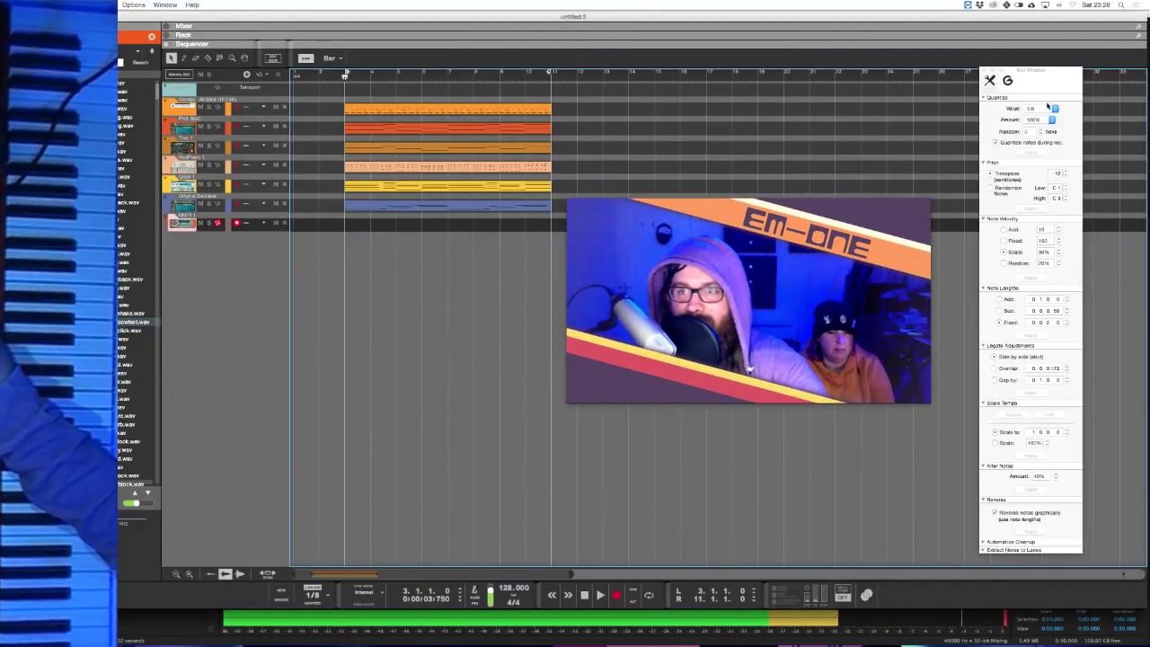
click(1038, 109)
click(1033, 123)
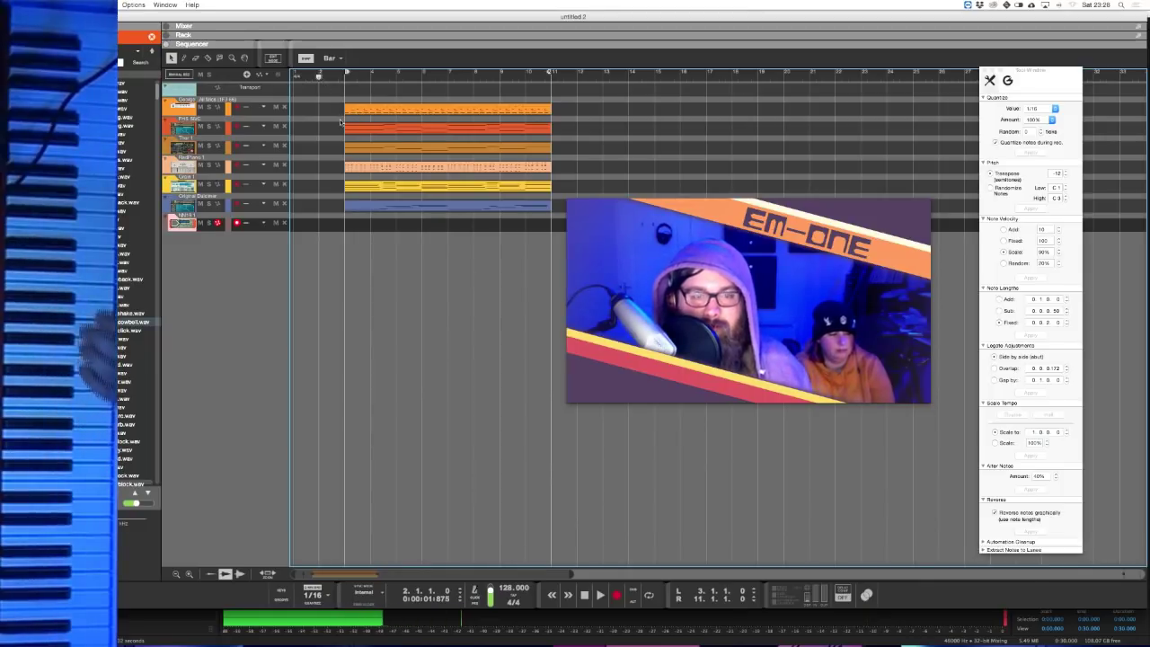
click(618, 595)
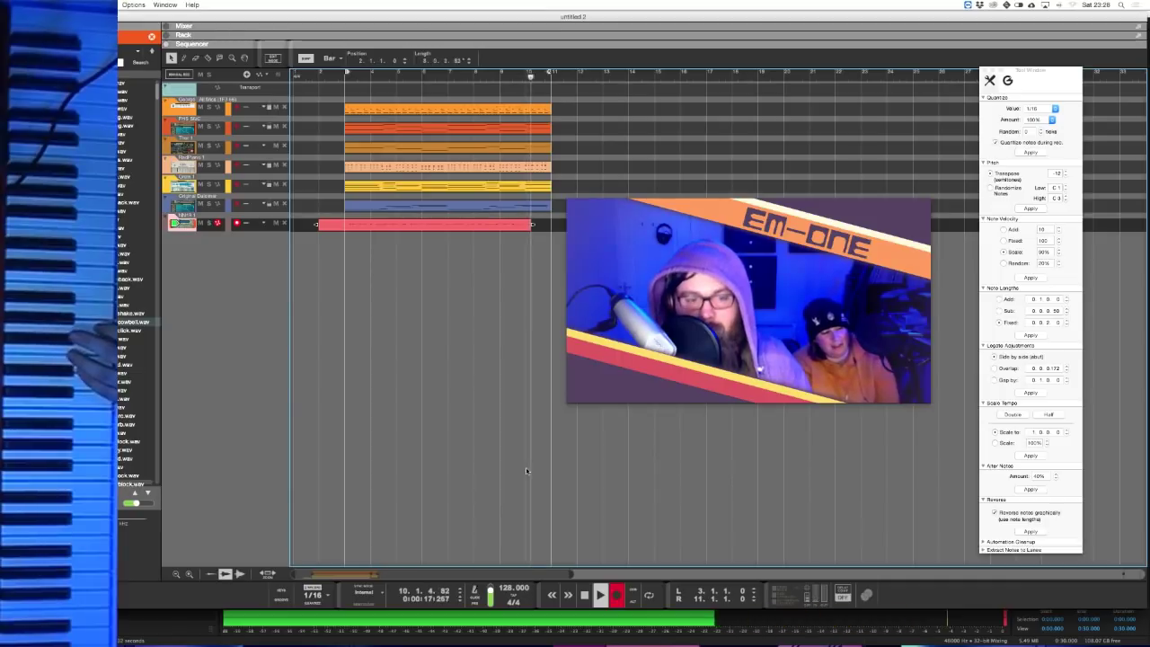
click(584, 594)
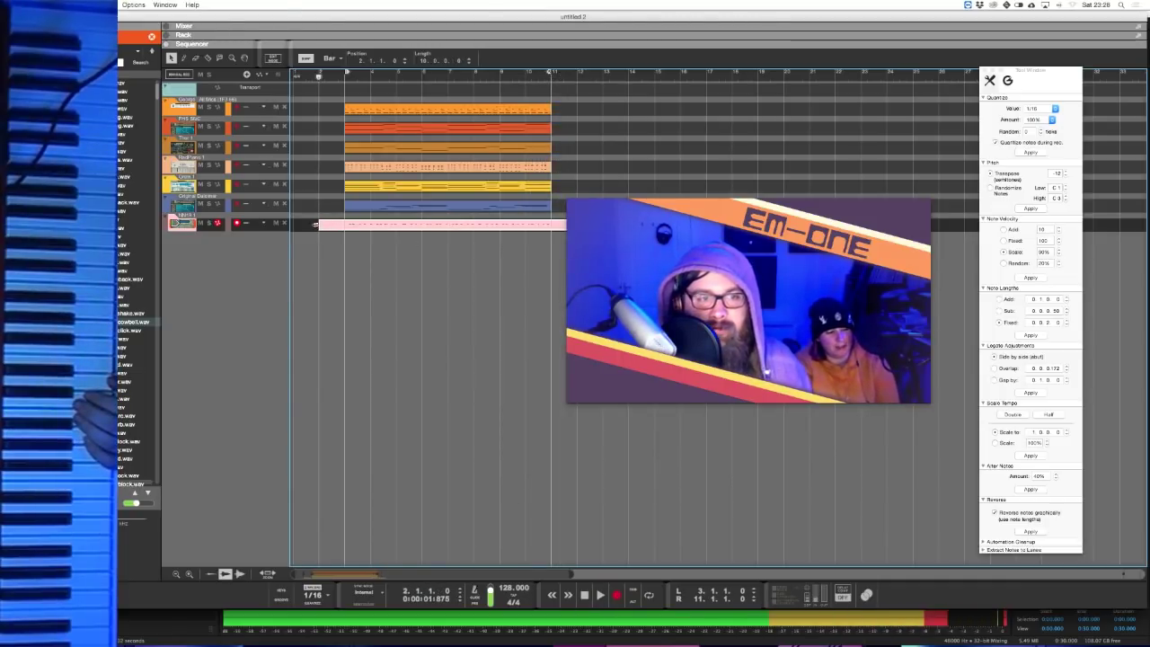
- Trim the recorded cowbell clip so it spans bars 3 to 11 like the other clips
key(F8)
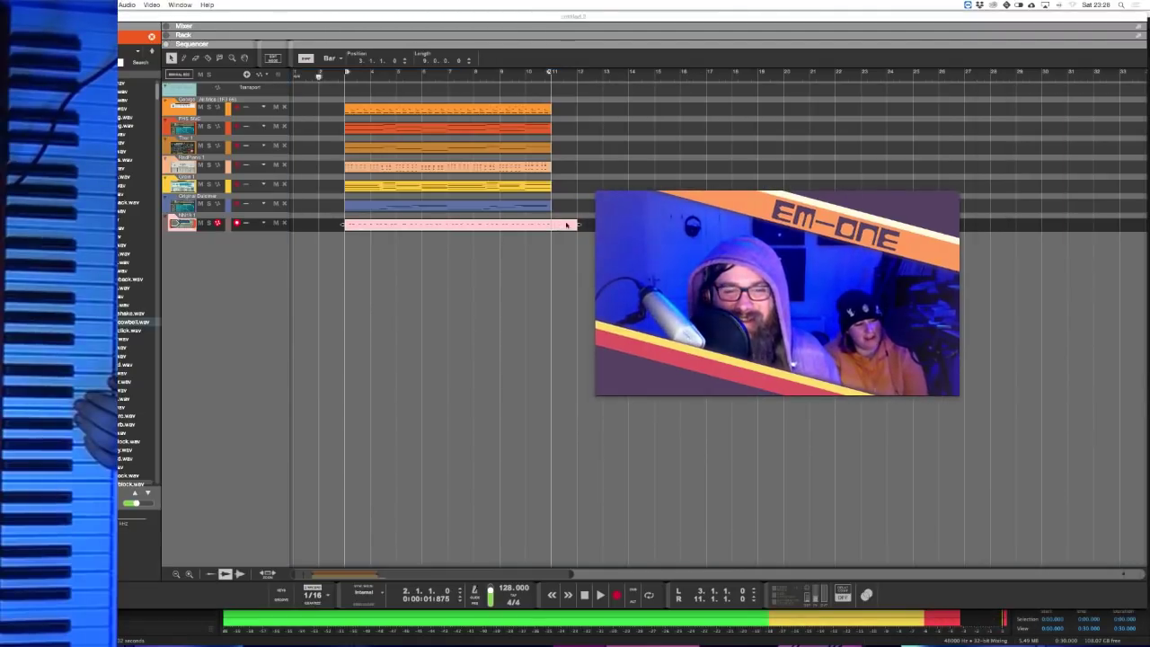
key(F8)
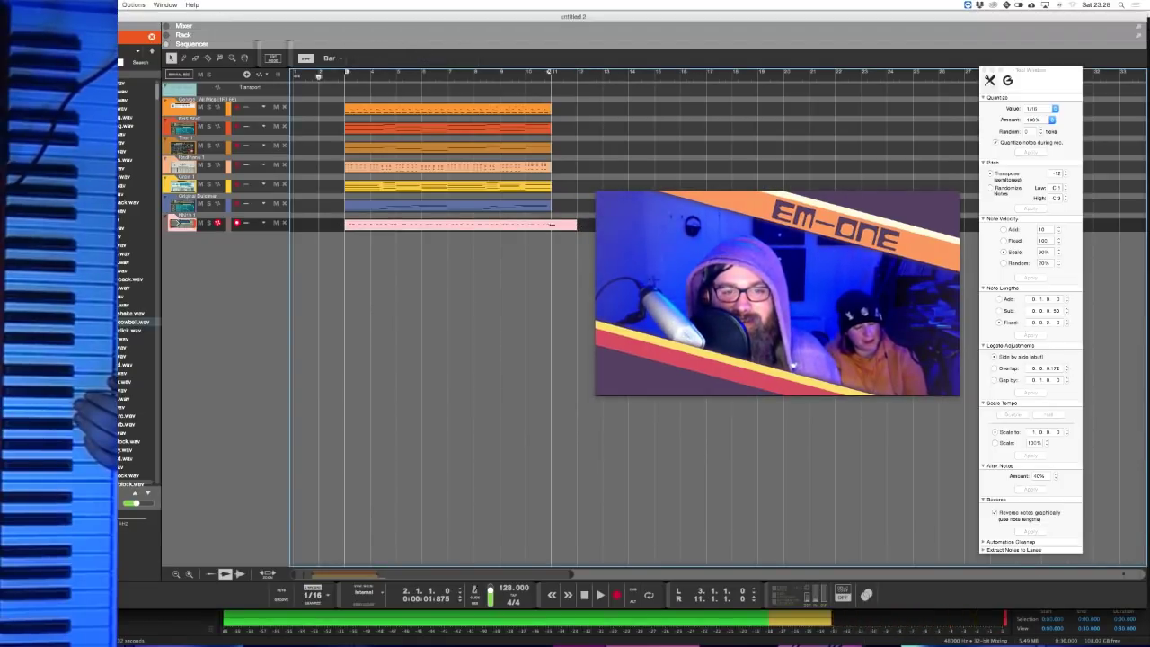
click(574, 225)
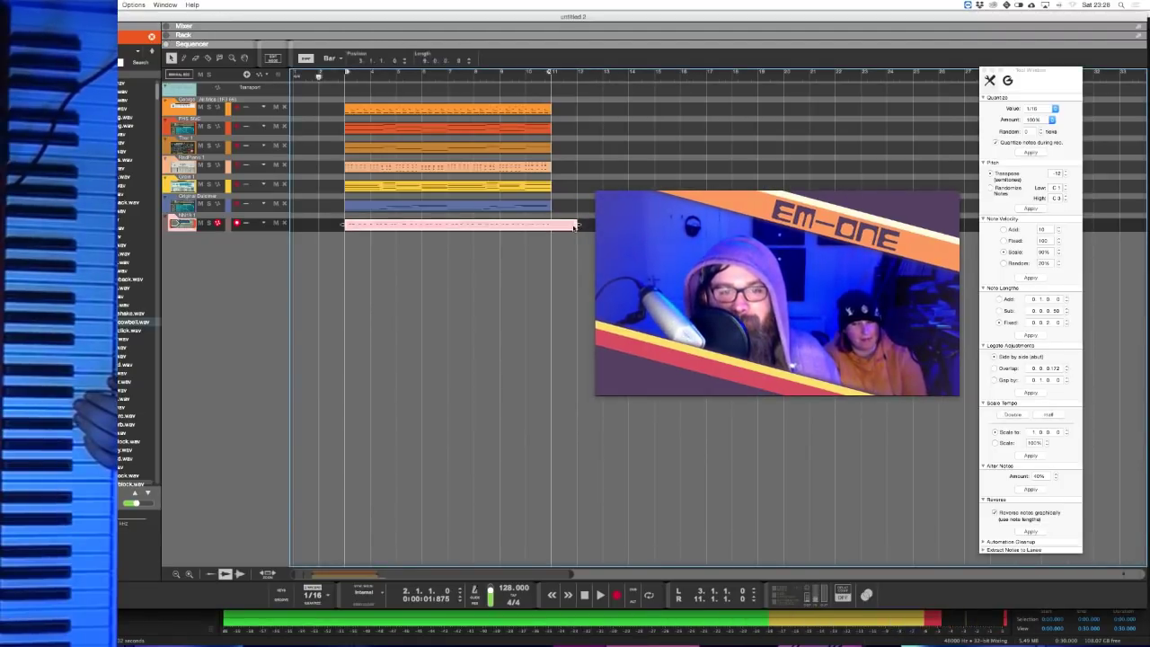
drag(579, 224, 552, 225)
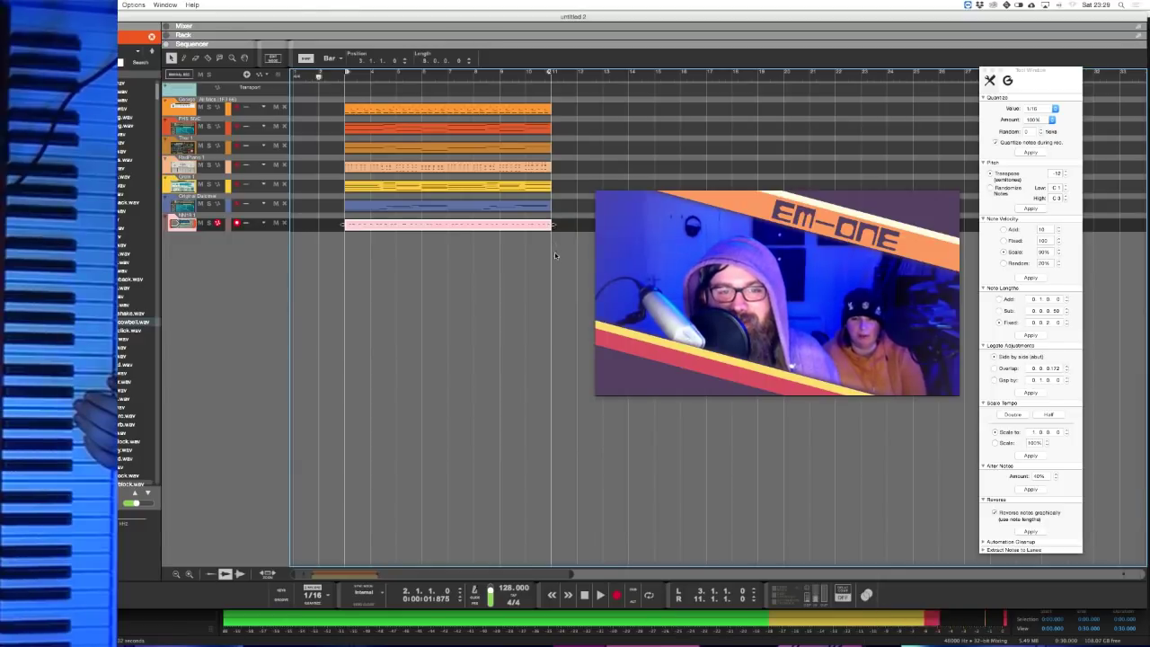
click(554, 255)
- Open the cowbell clip's notes for editing and set the snap value to 1/4
double_click(538, 224)
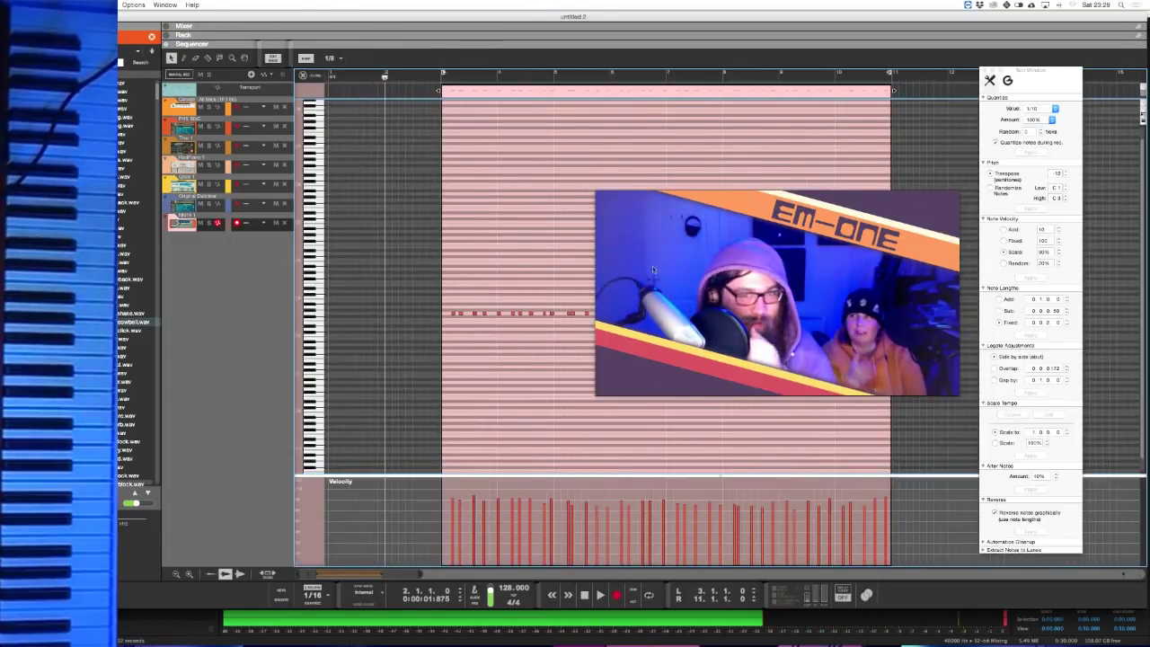
drag(652, 266, 687, 137)
click(564, 192)
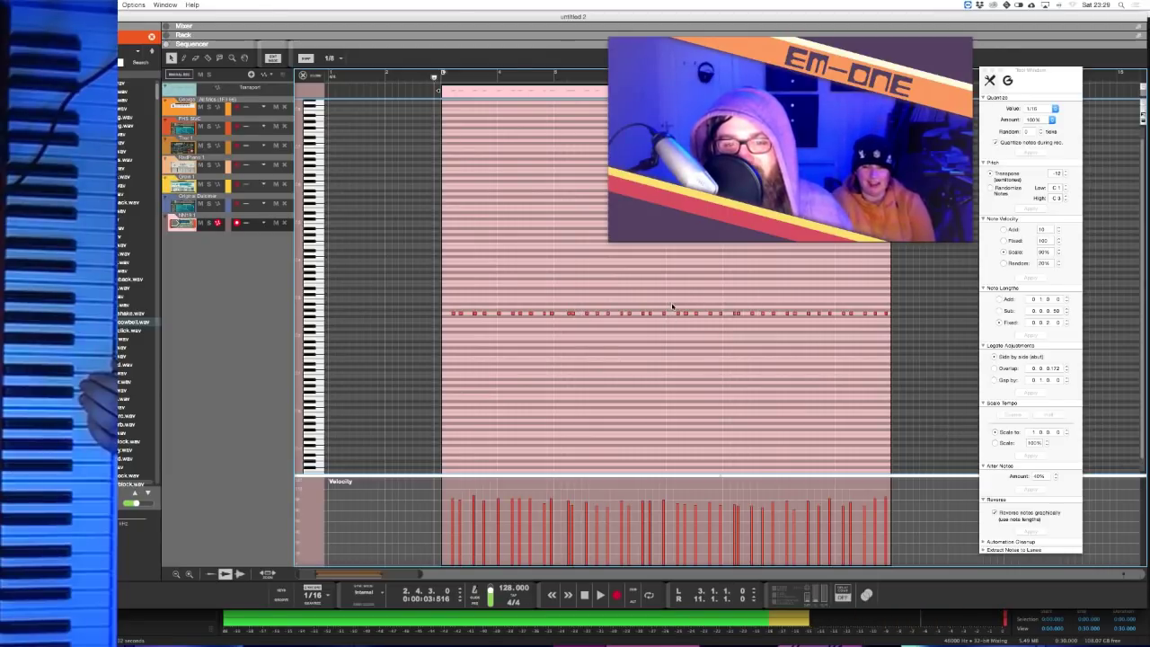
key(F8)
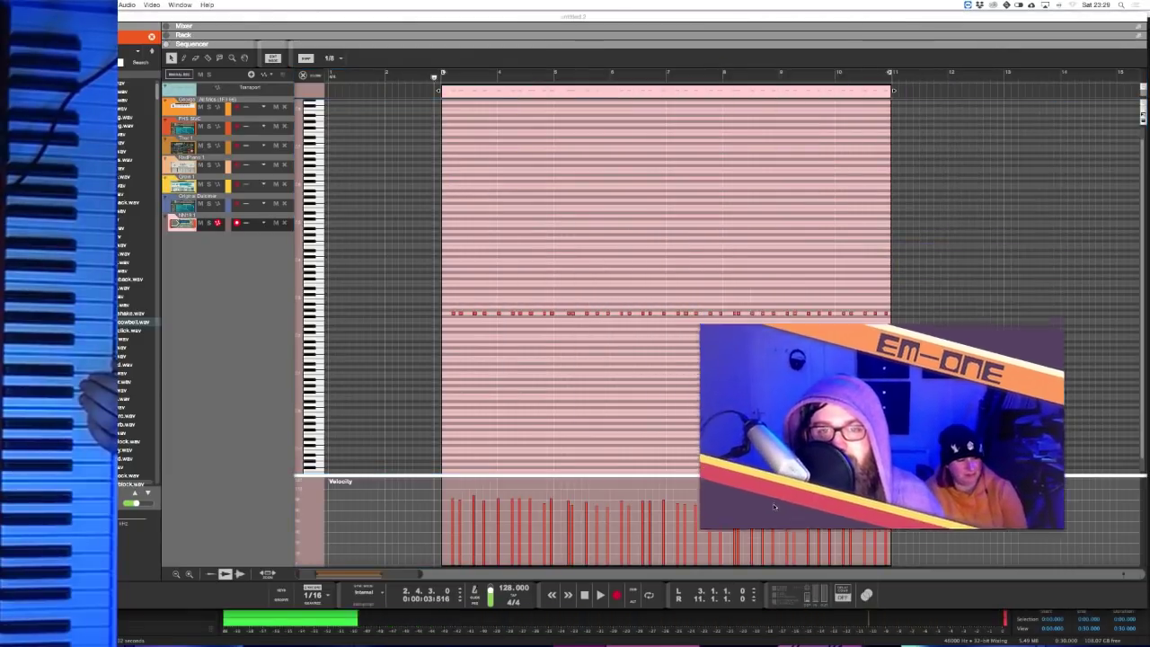
key(F8)
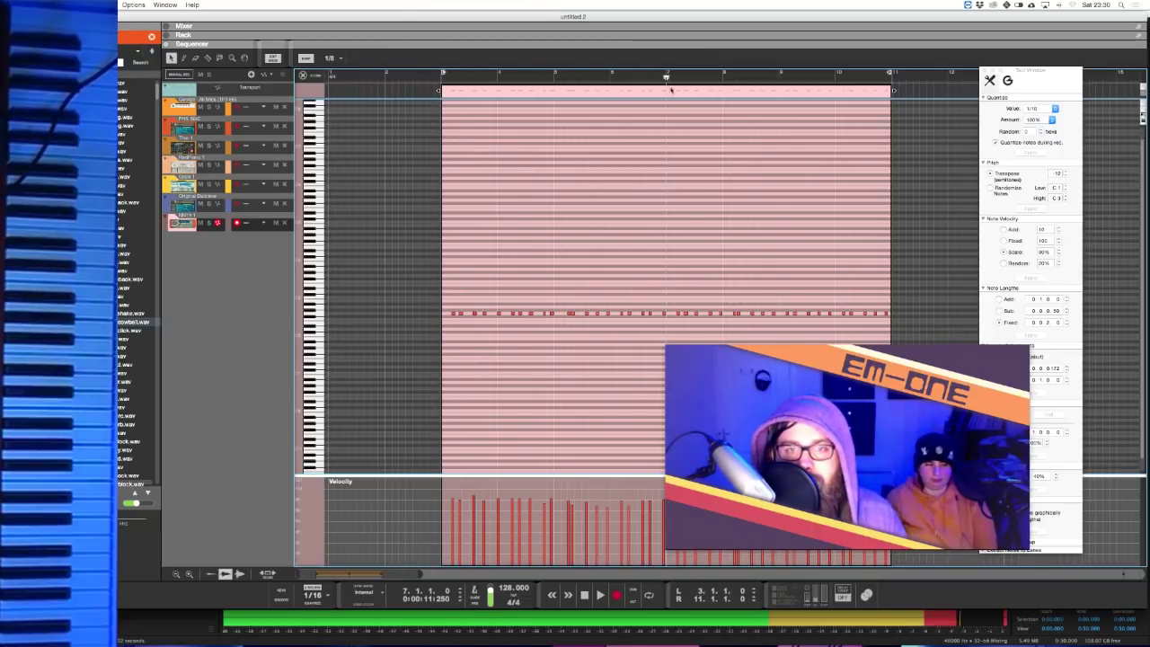
click(329, 58)
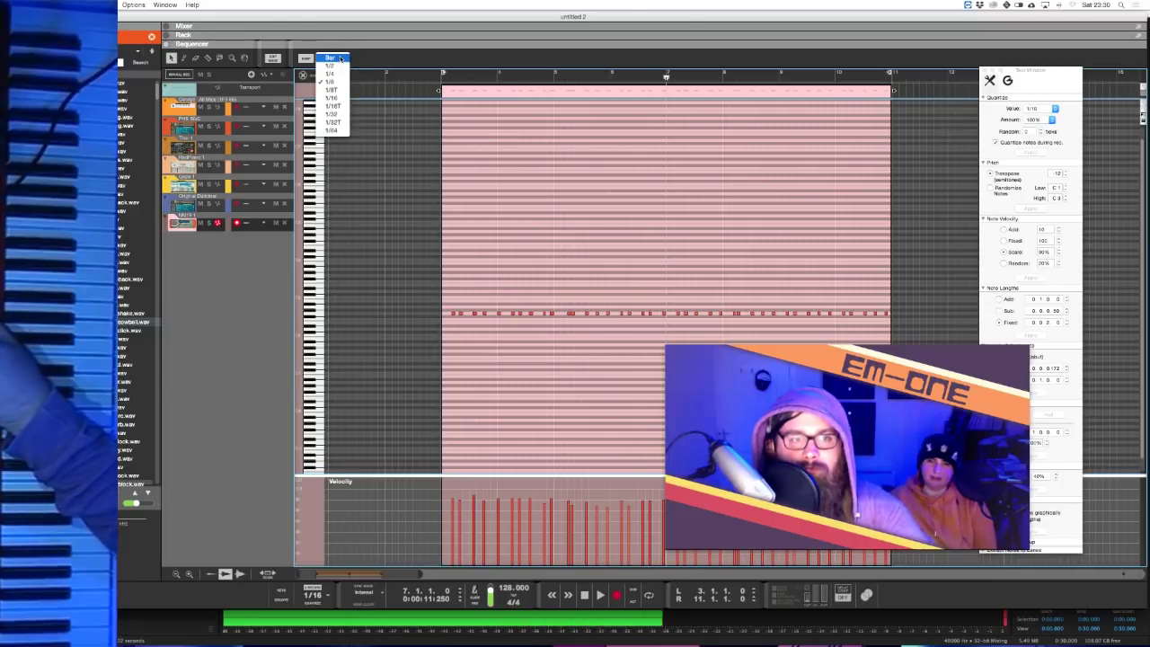
click(331, 81)
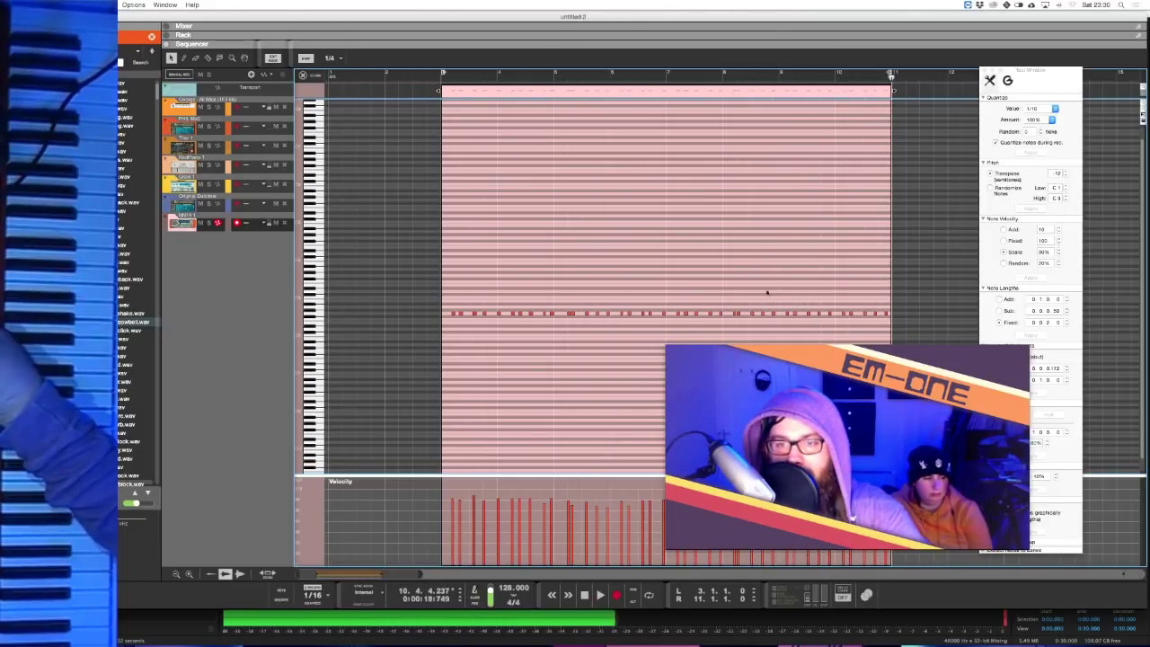
- Delete the cowbell notes before bar 9, fill bars 3 to 9 with copies of the last two bars, and close the note editor
drag(777, 308, 422, 339)
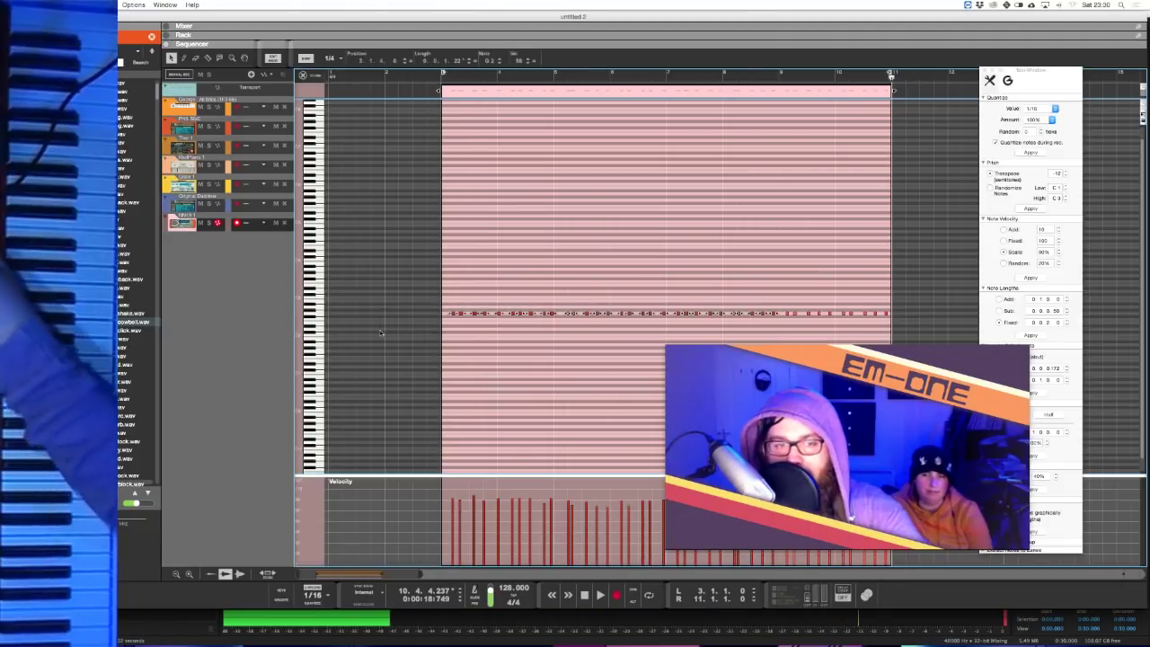
key(Delete)
drag(735, 290, 864, 322)
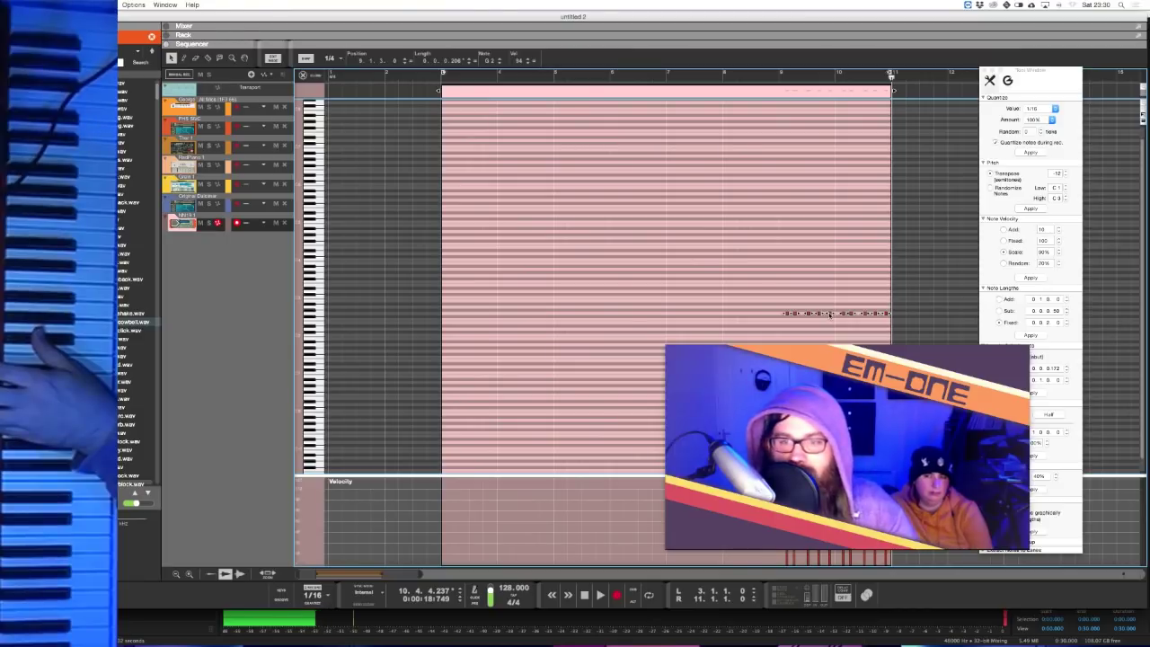
drag(830, 315, 709, 321)
drag(870, 319, 870, 316)
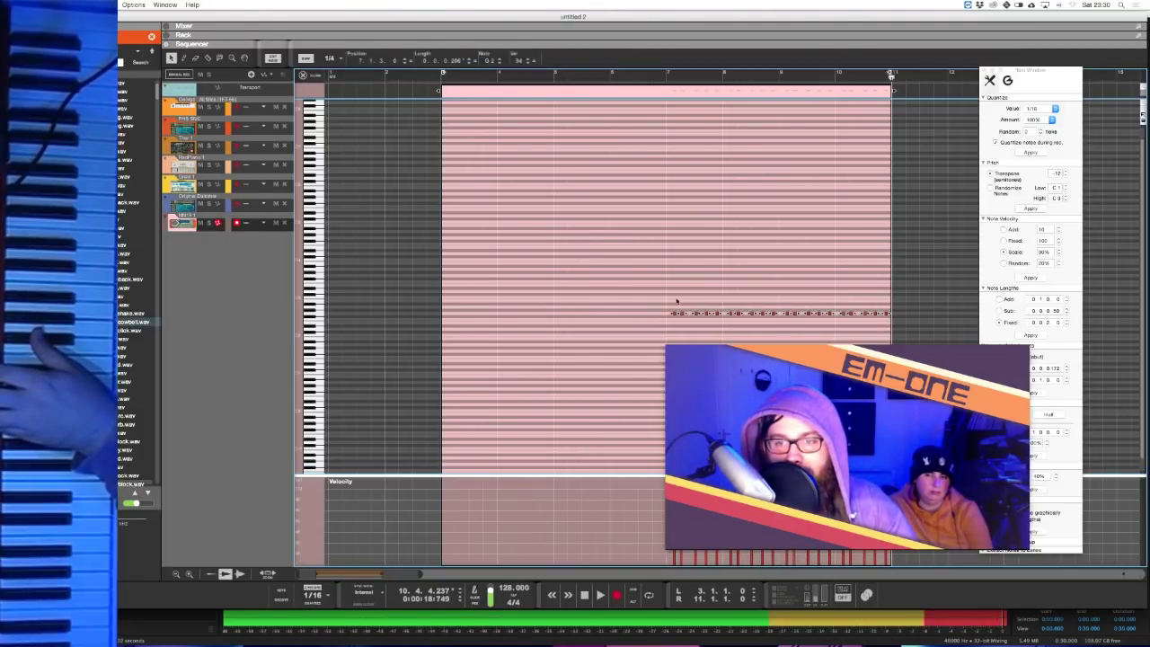
drag(684, 315, 457, 318)
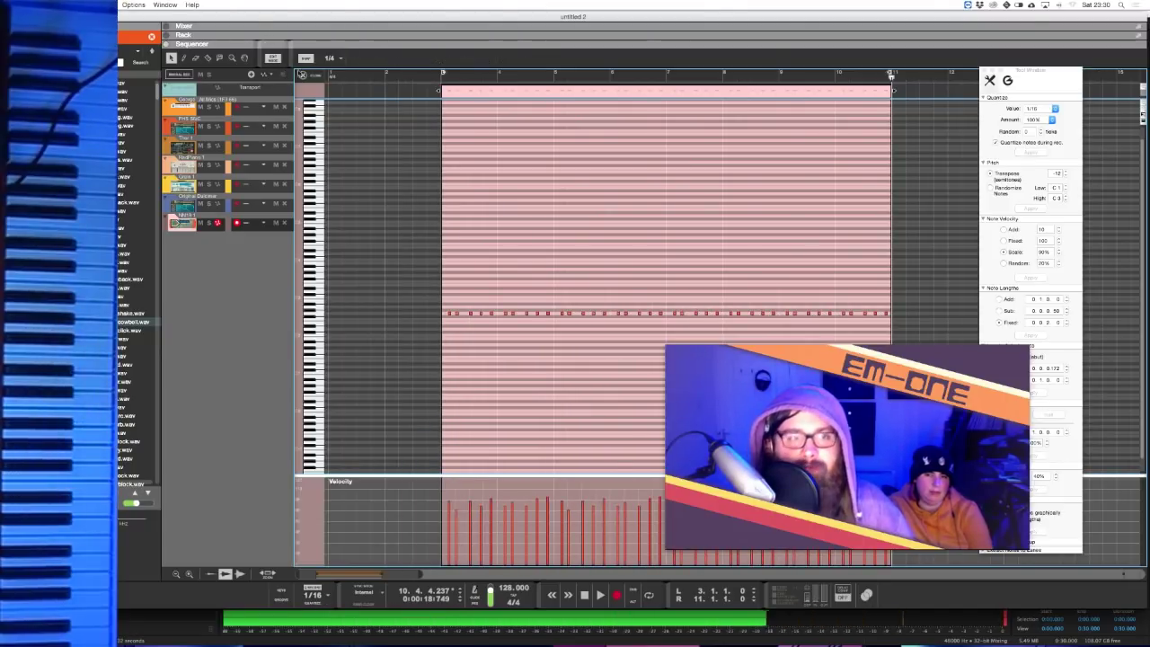
key(super+e)
click(485, 250)
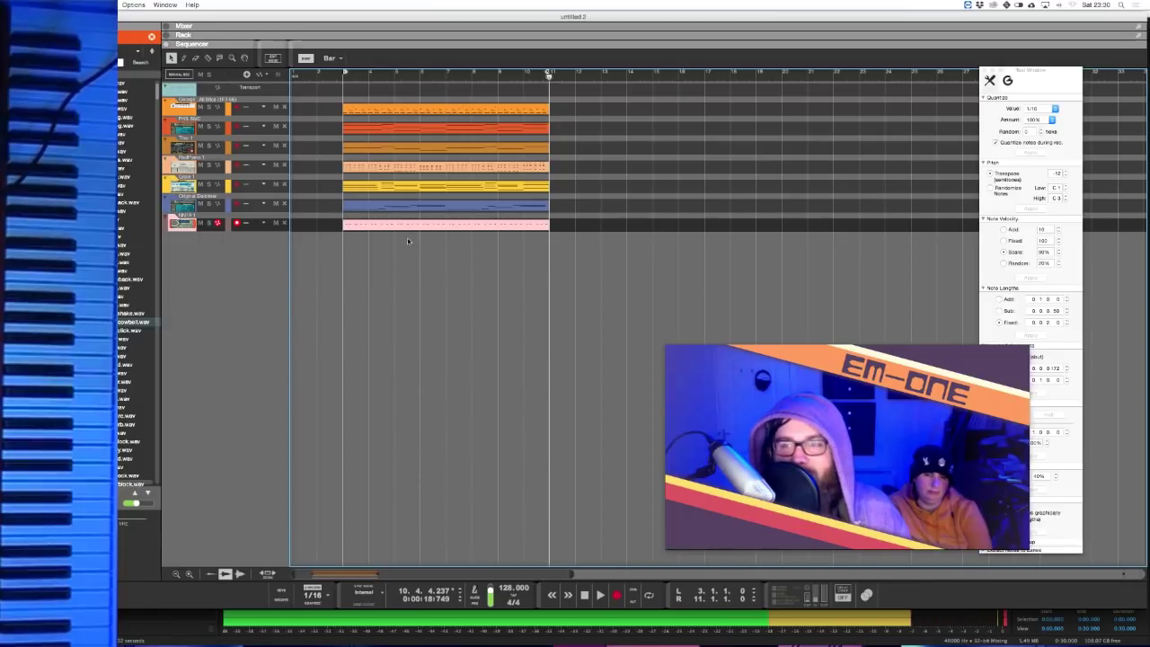
- Recheck the cowbell clip's repeated notes and return to the full arrangement
double_click(380, 225)
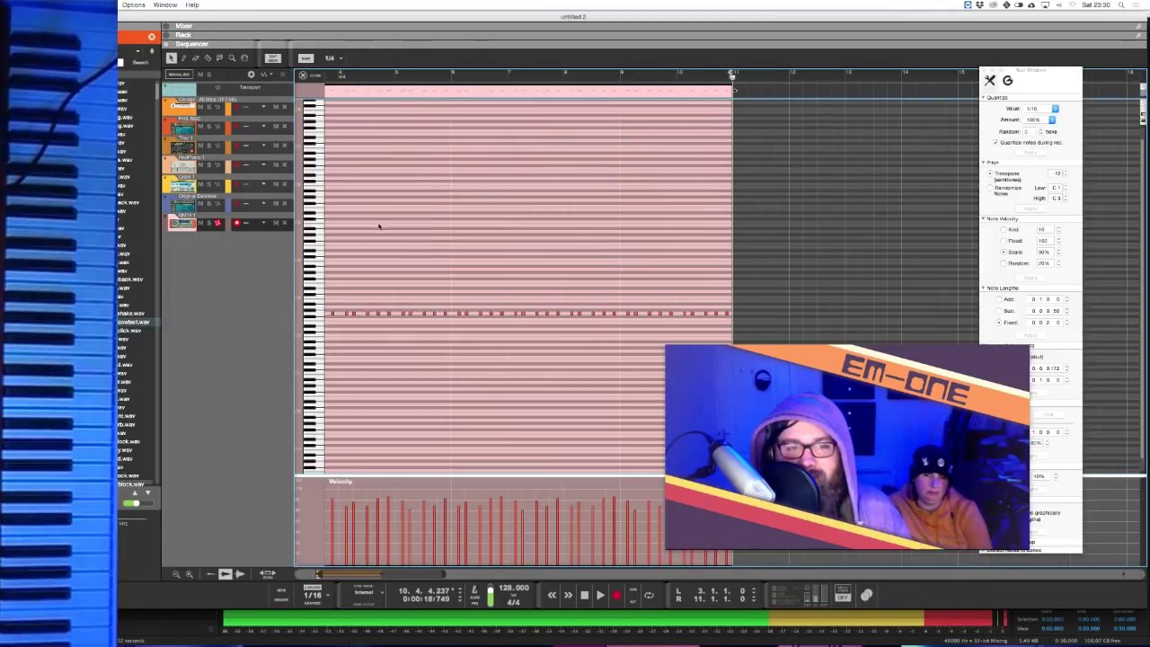
click(303, 75)
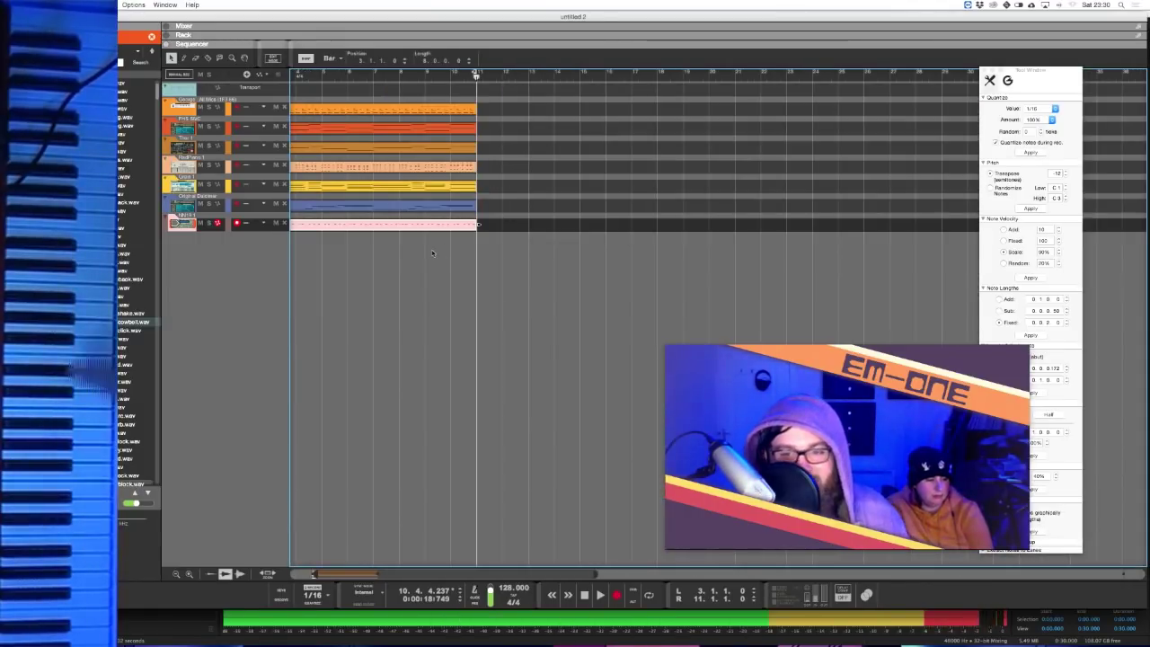
drag(311, 225, 365, 225)
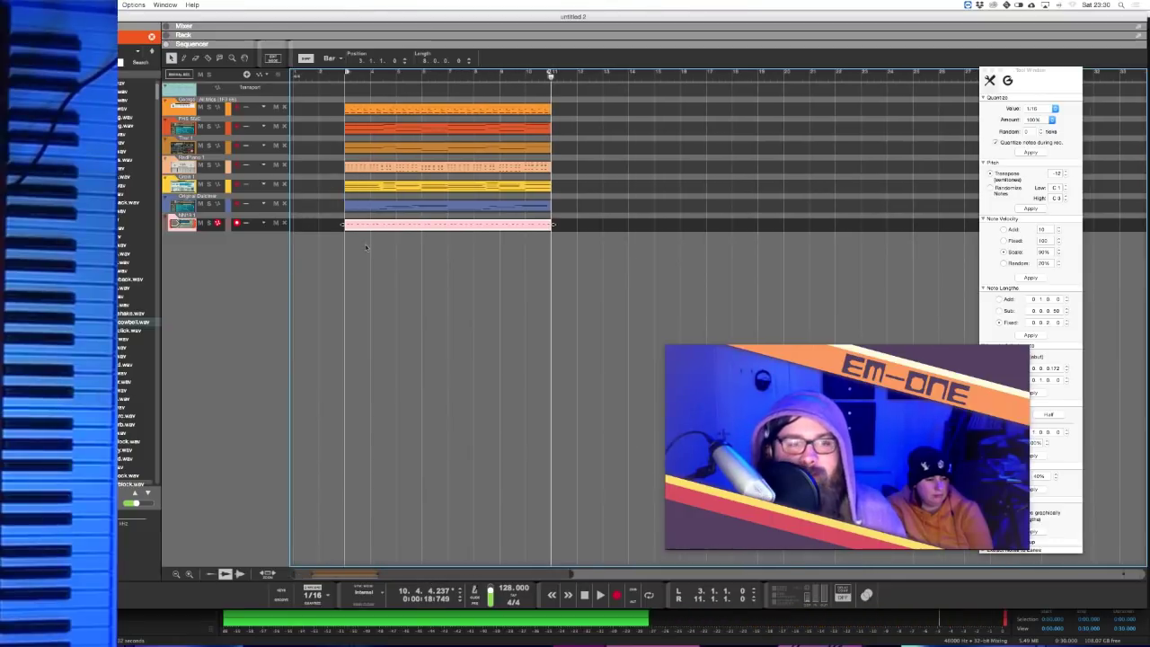
click(327, 235)
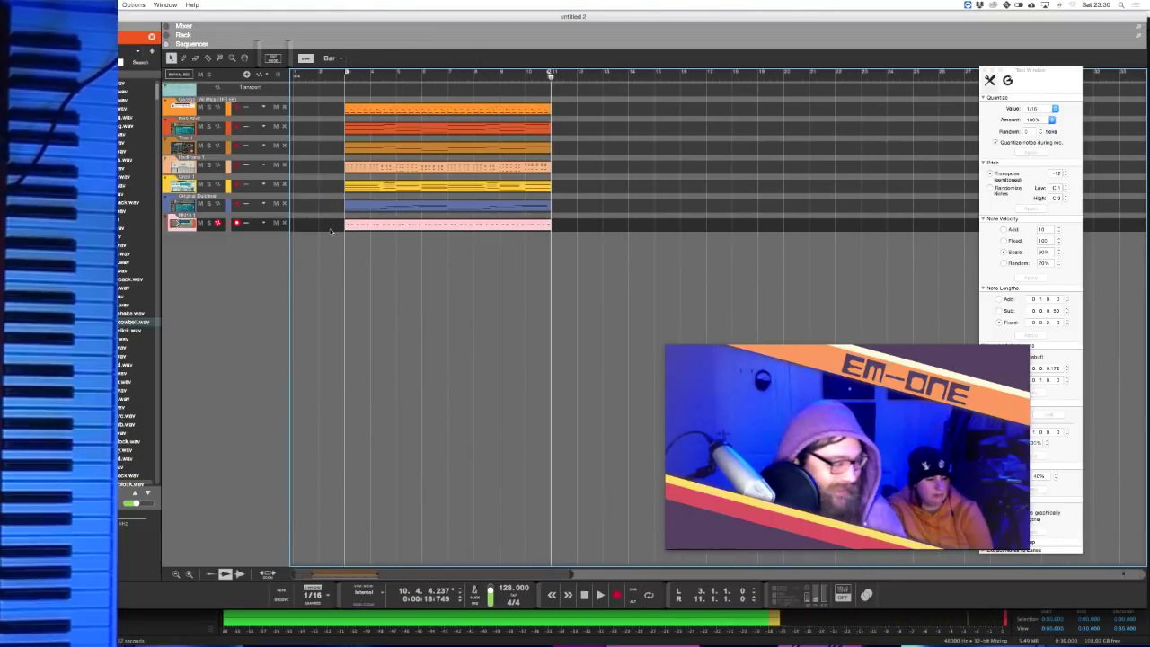
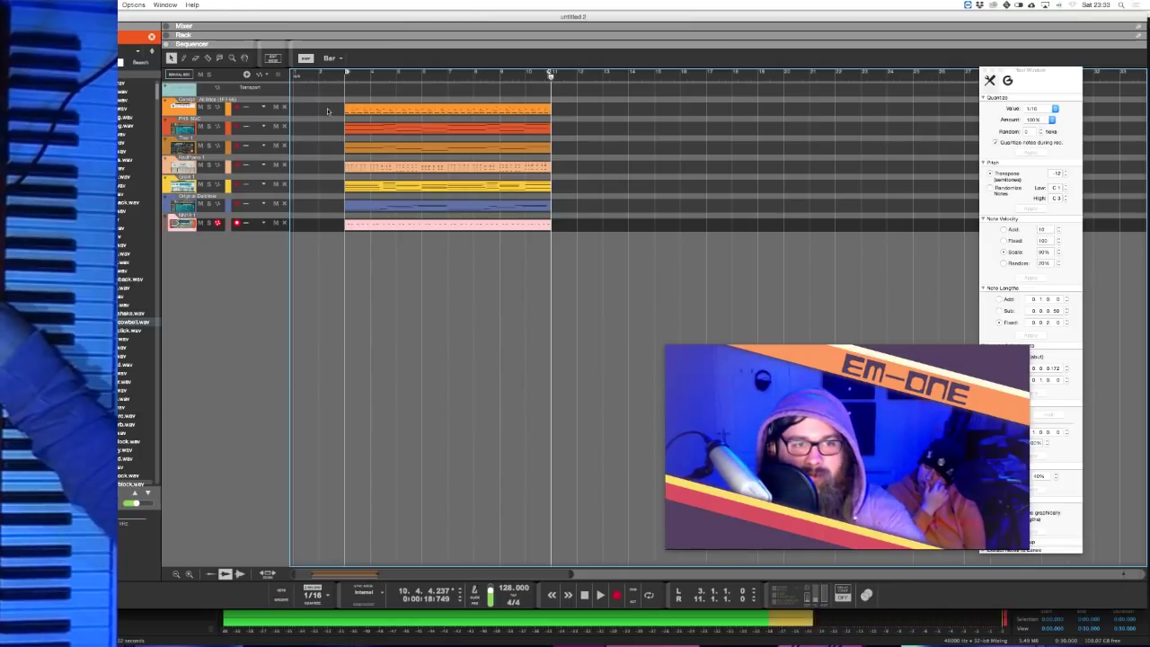
- Move the six clips below the top track together so they start at bar 11
drag(329, 97, 588, 255)
click(588, 255)
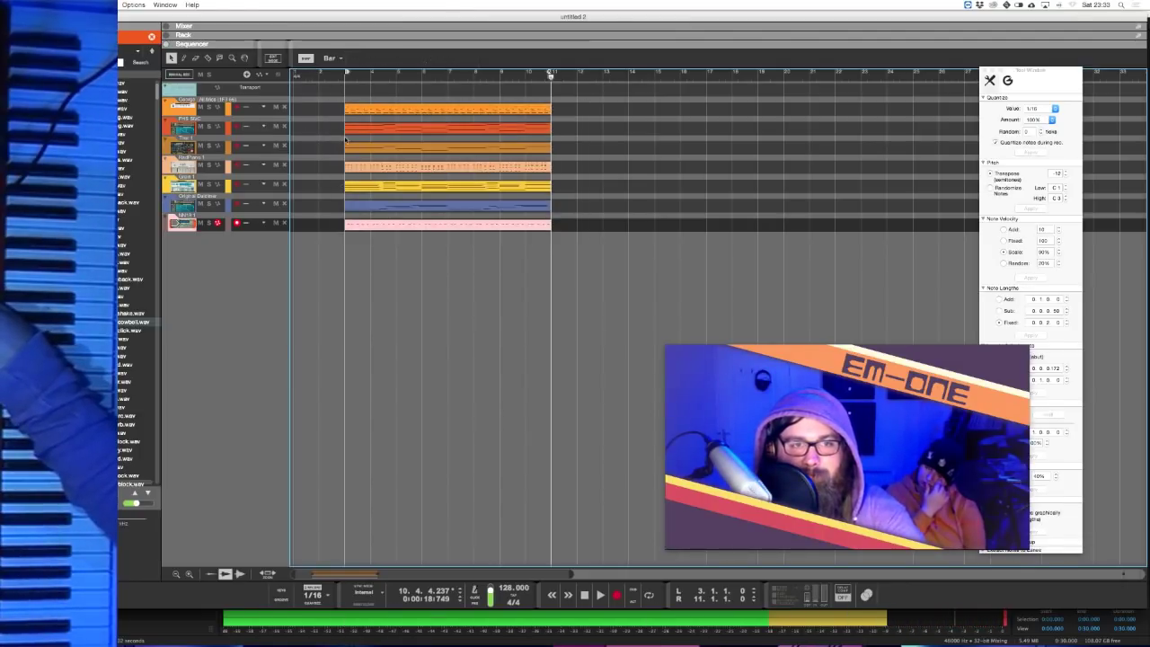
drag(334, 127, 444, 250)
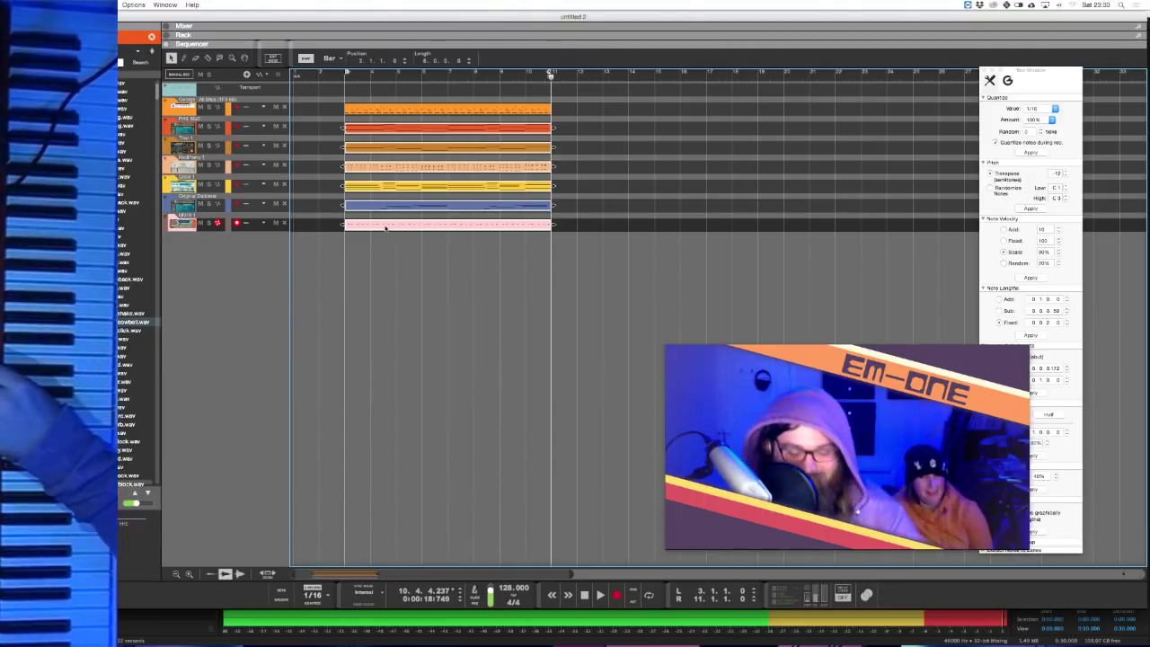
drag(385, 225, 614, 228)
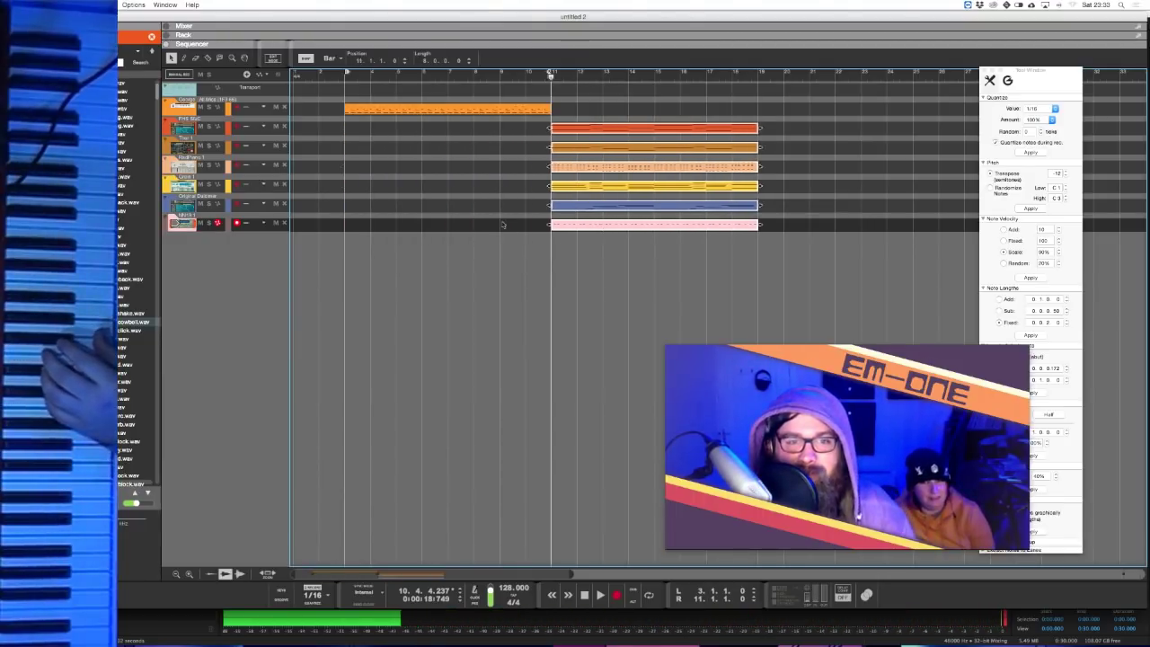
- Copy the top track's clip to bar 11 and the third instrument track's clip to bar 3, with the playhead at bar 10
click(555, 169)
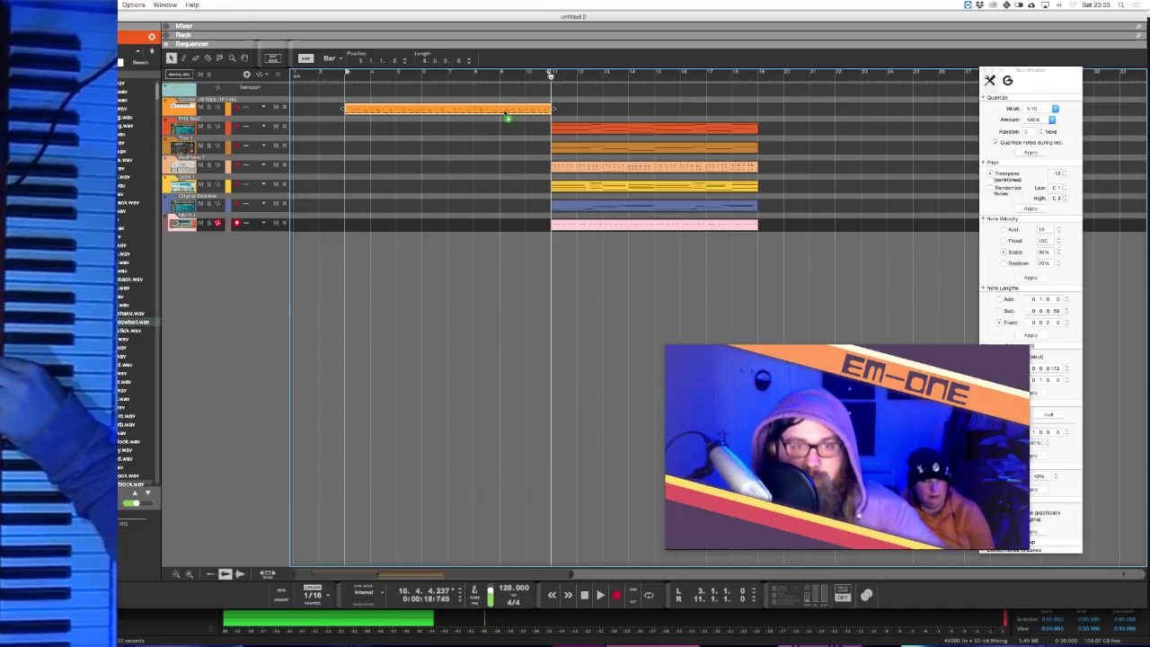
drag(509, 115, 716, 112)
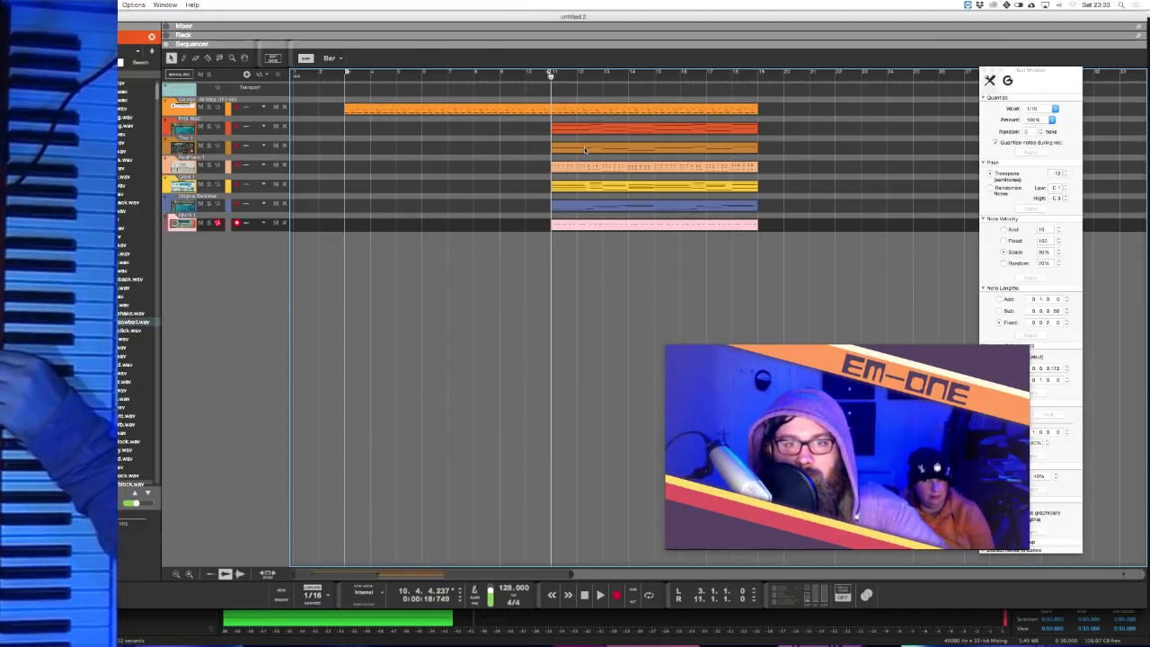
drag(582, 150, 376, 151)
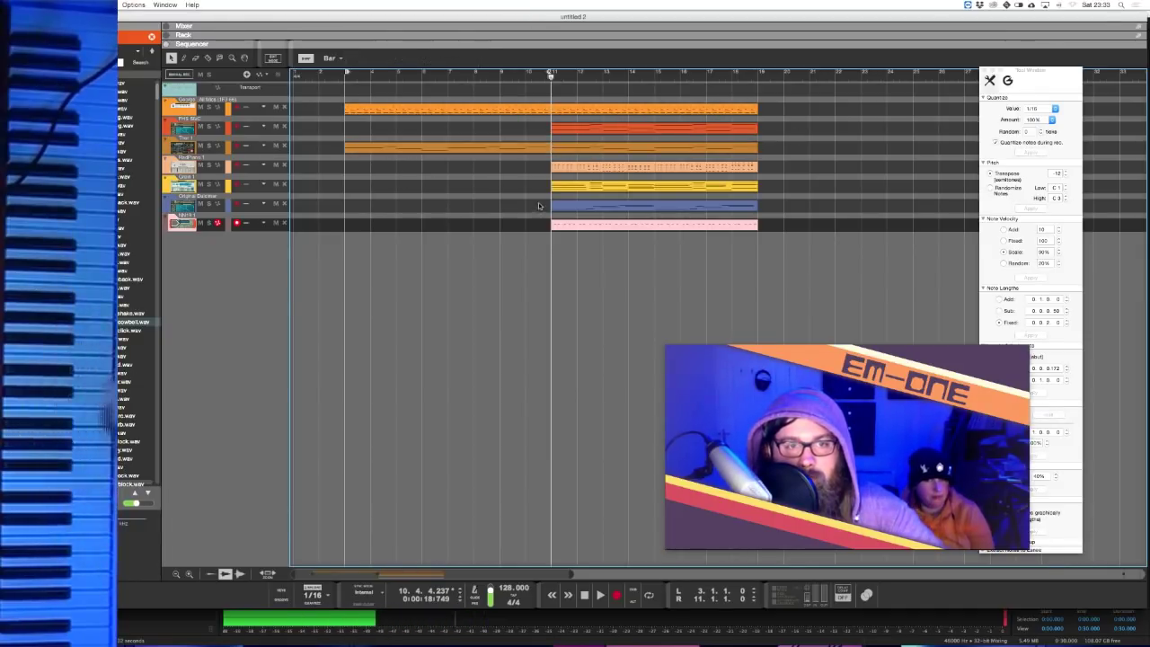
click(526, 77)
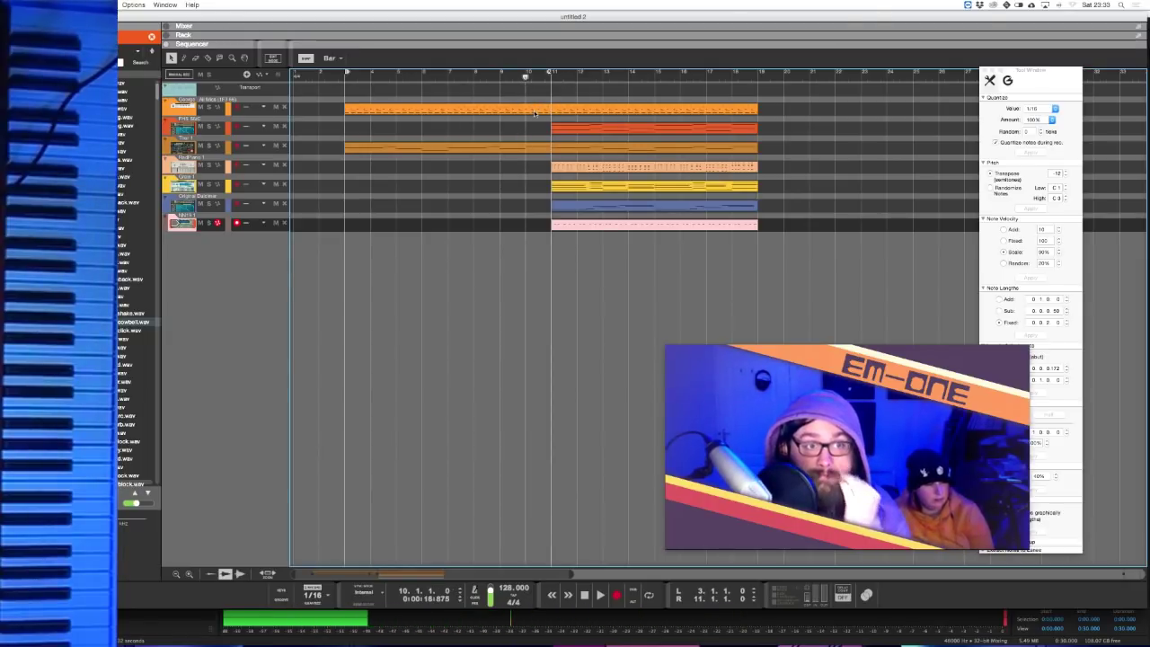
- Remove the lowest-row drum notes at the end of bar 10 in the top track's first clip, and close the note editor
double_click(534, 112)
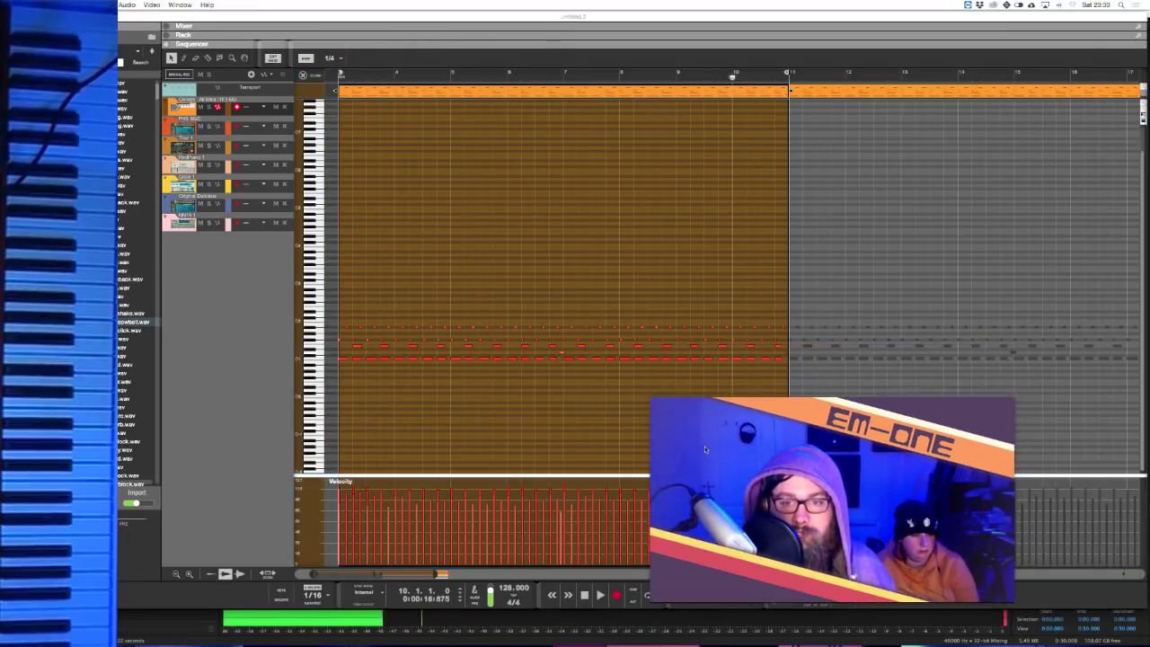
click(776, 347)
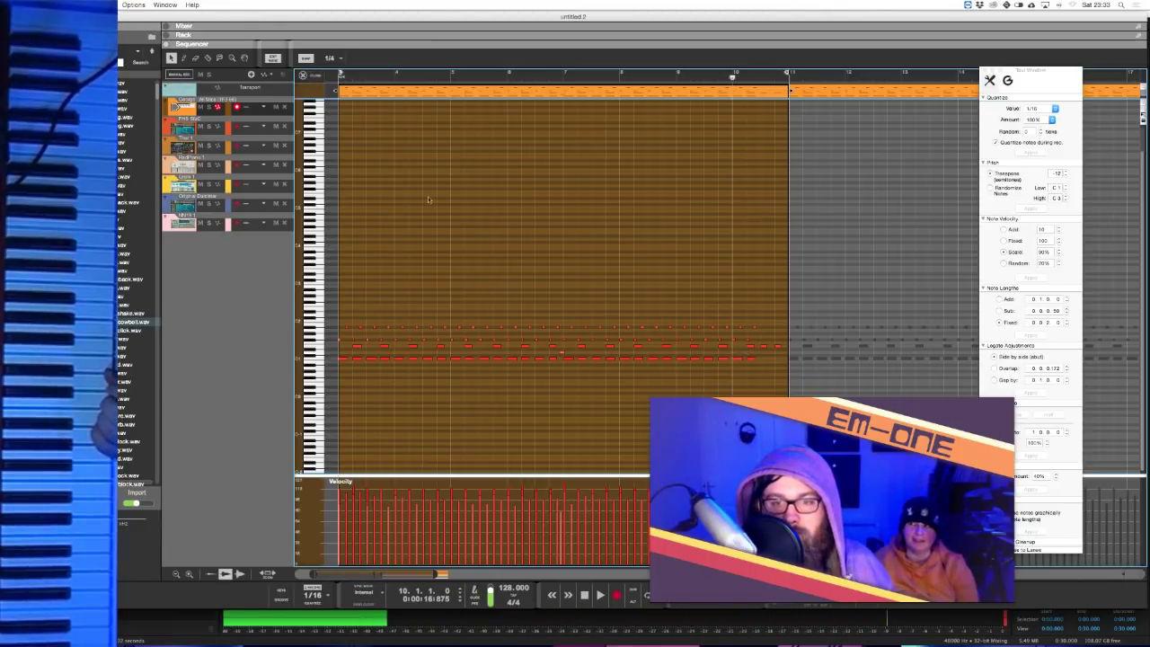
click(303, 75)
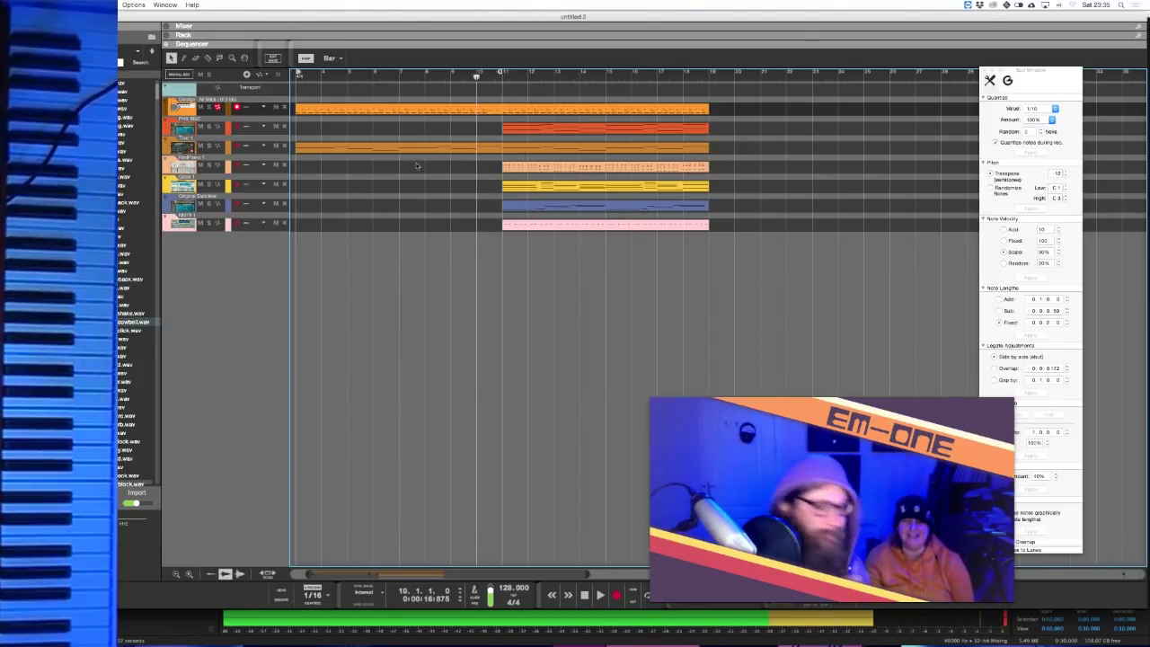
- Copy the cowbell clip from bar 11 to bar 3 and move the playhead to bar 3
click(519, 228)
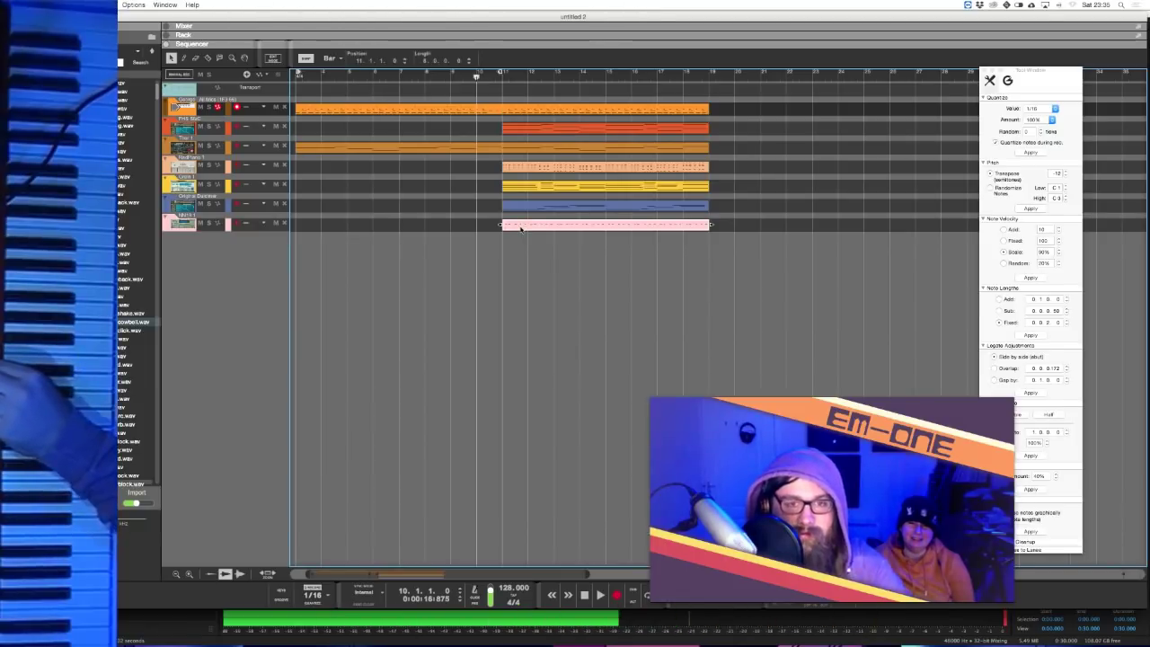
drag(520, 228, 313, 232)
click(437, 211)
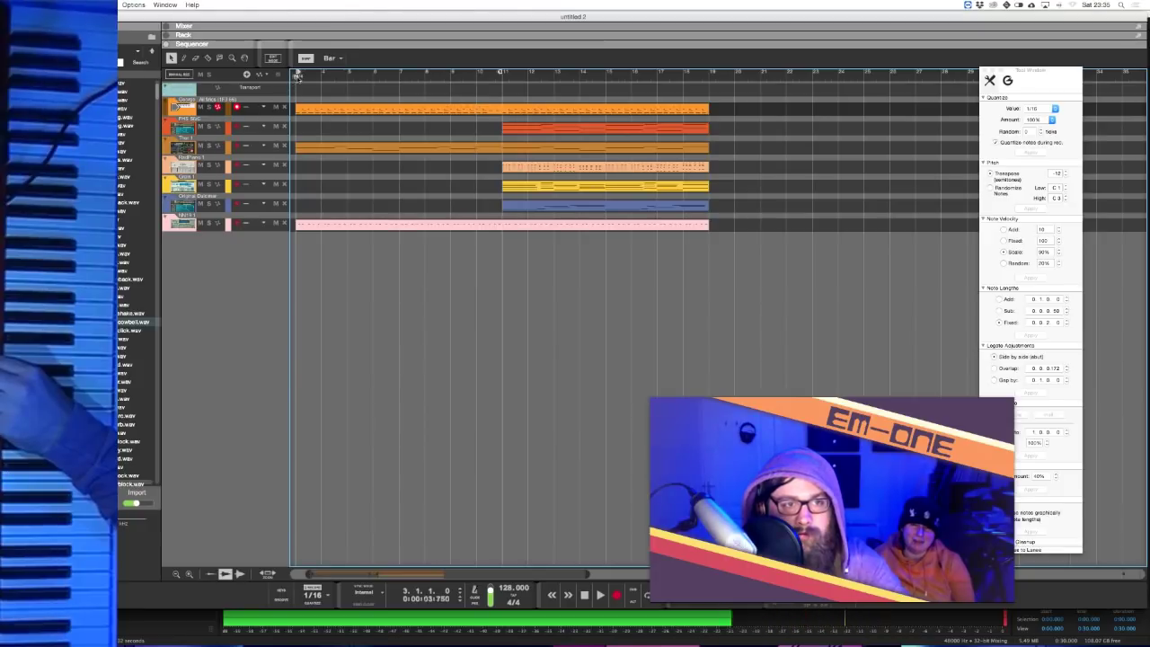
- Add a filter frequency automation lane to the cowbell sampler and draw a rising automation clip from bar 3 to bar 11
key(F6)
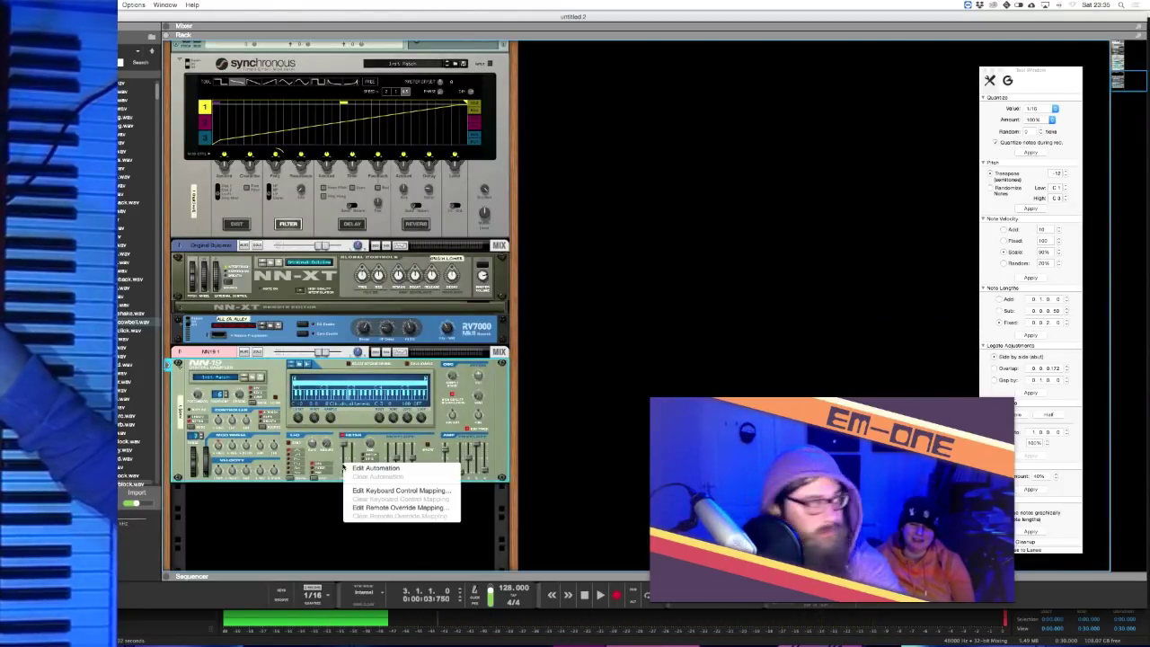
key(F7)
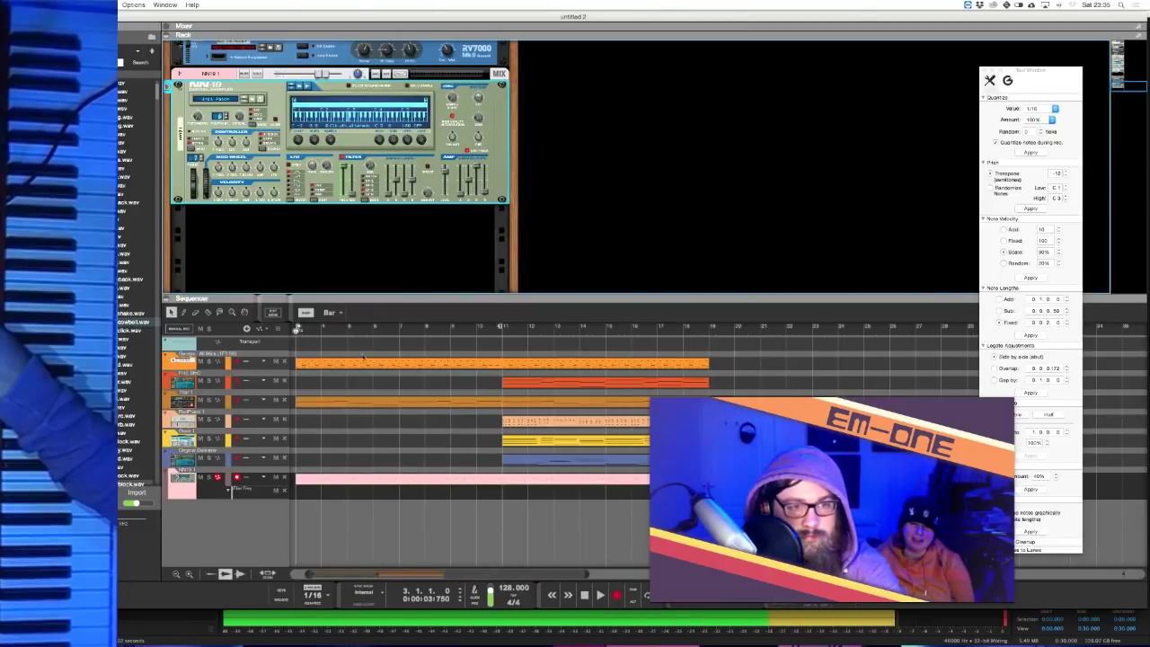
key(w)
drag(306, 491, 499, 490)
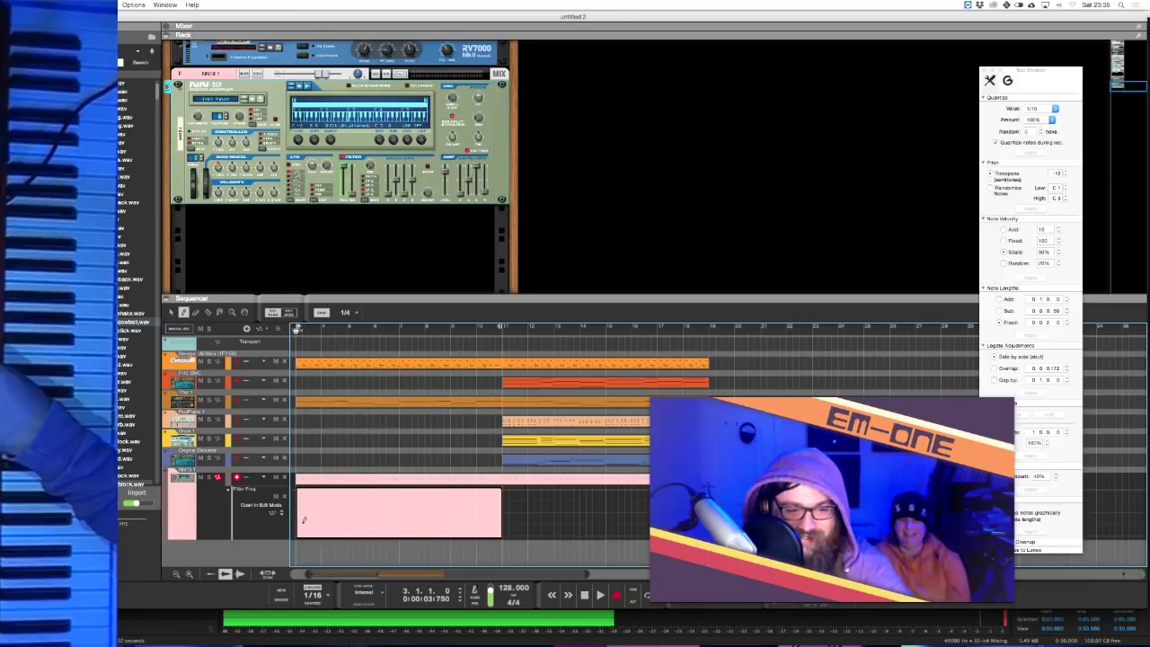
click(501, 495)
key(q)
key(super+e)
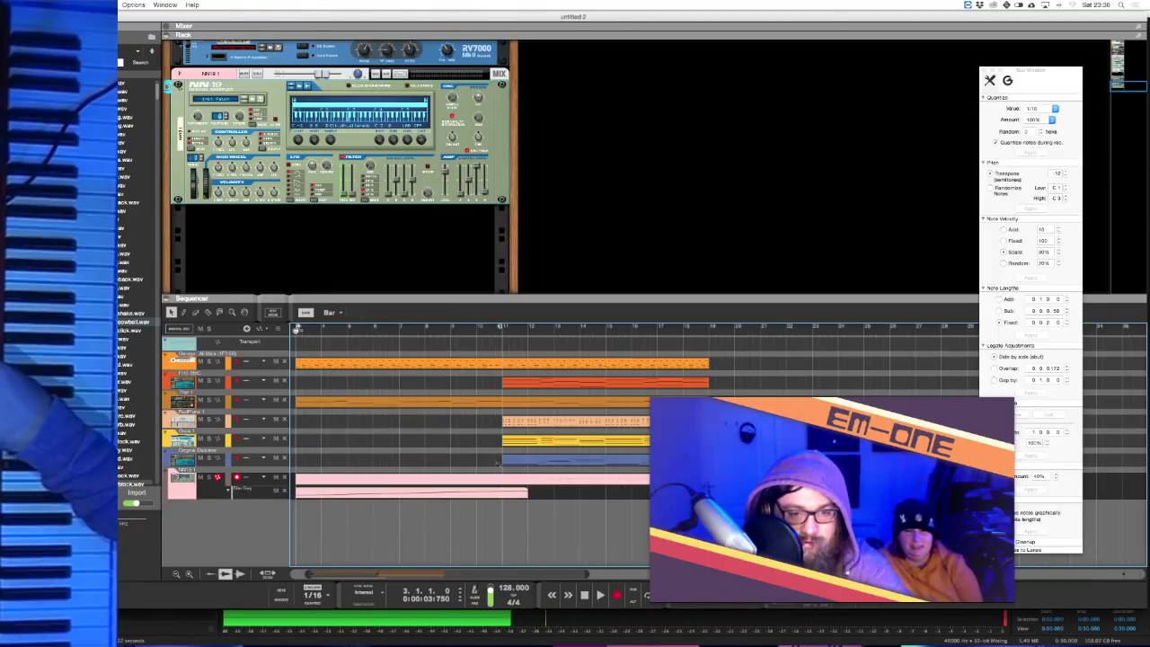
mouse_move(501, 492)
mouse_down()
mouse_move(530, 492)
mouse_move(502, 493)
mouse_up()
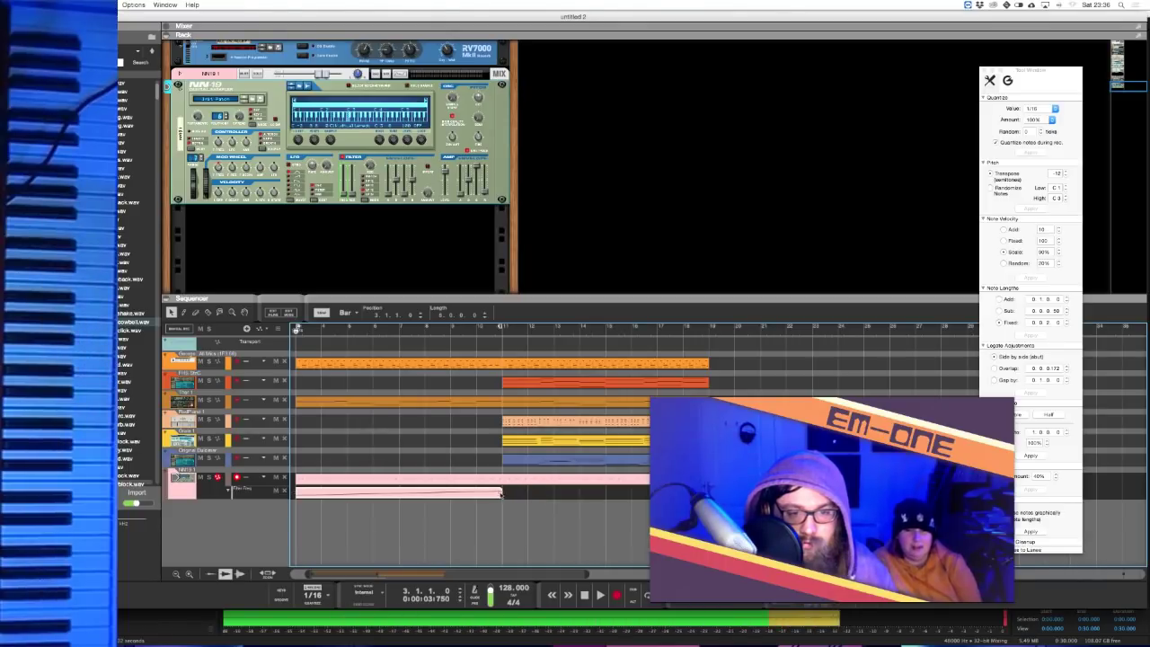
- Add a filter resonance automation lane to the cowbell sampler and create an automation clip from bar 3 to bar 11
right_click(351, 187)
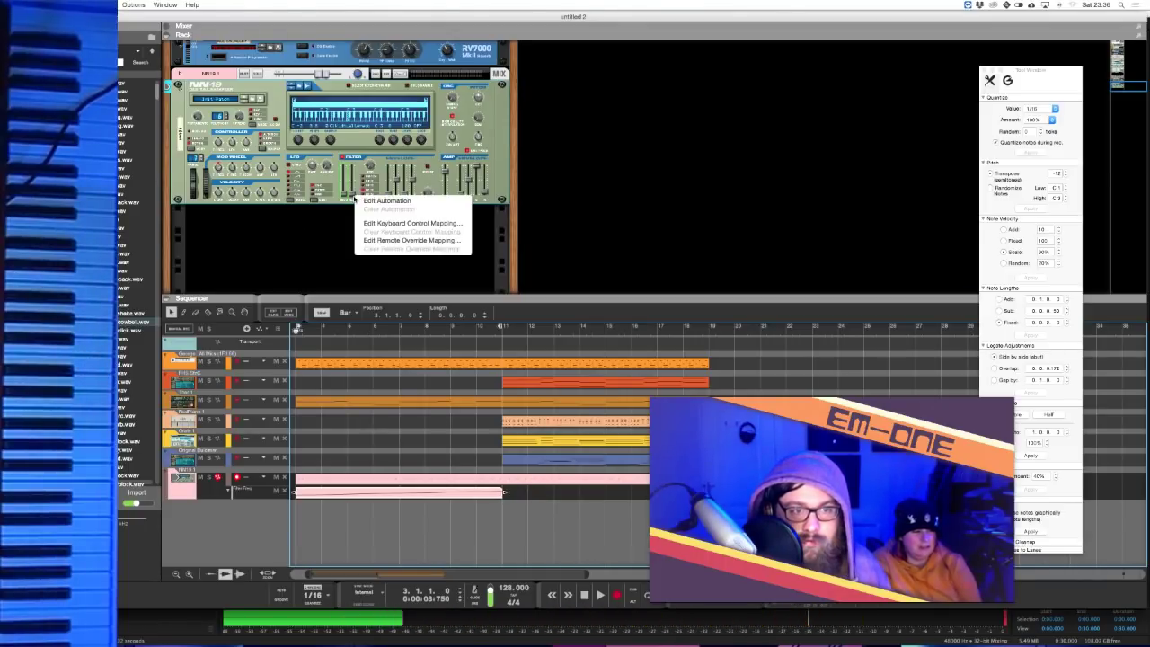
click(386, 197)
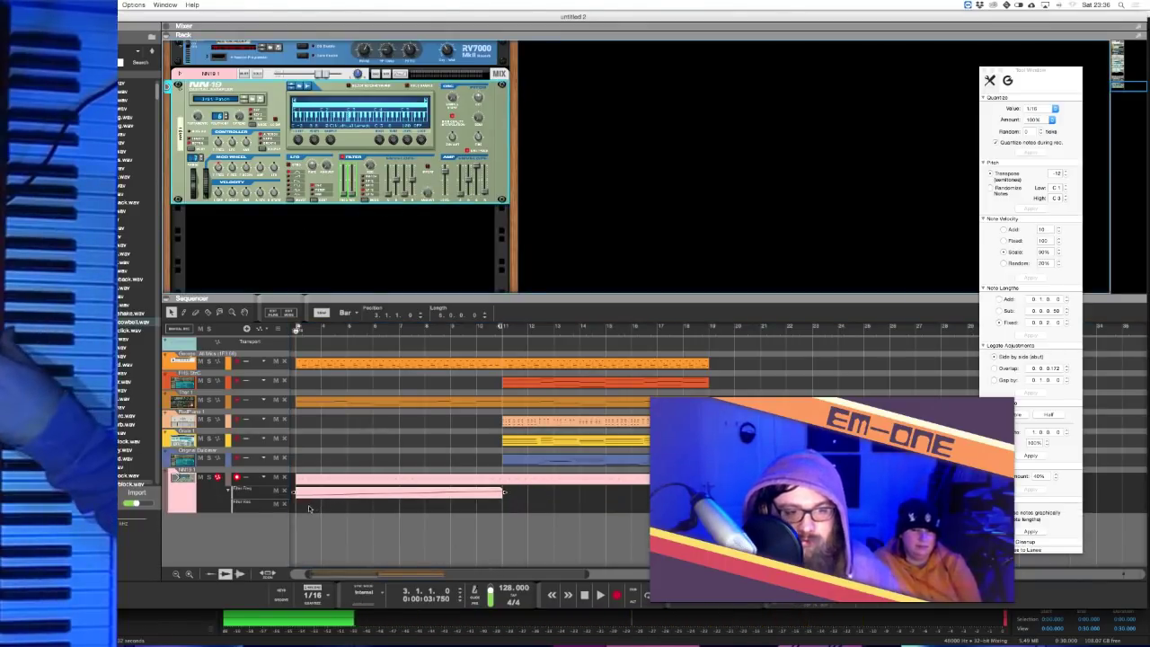
drag(315, 508, 484, 509)
key(w)
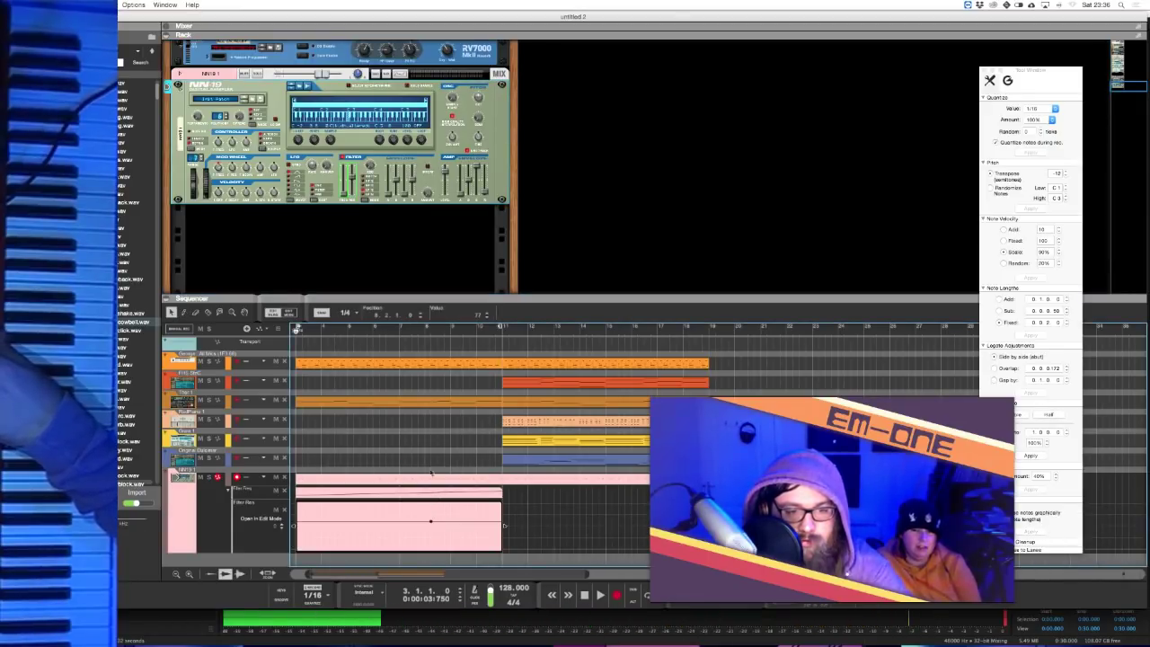
key(q)
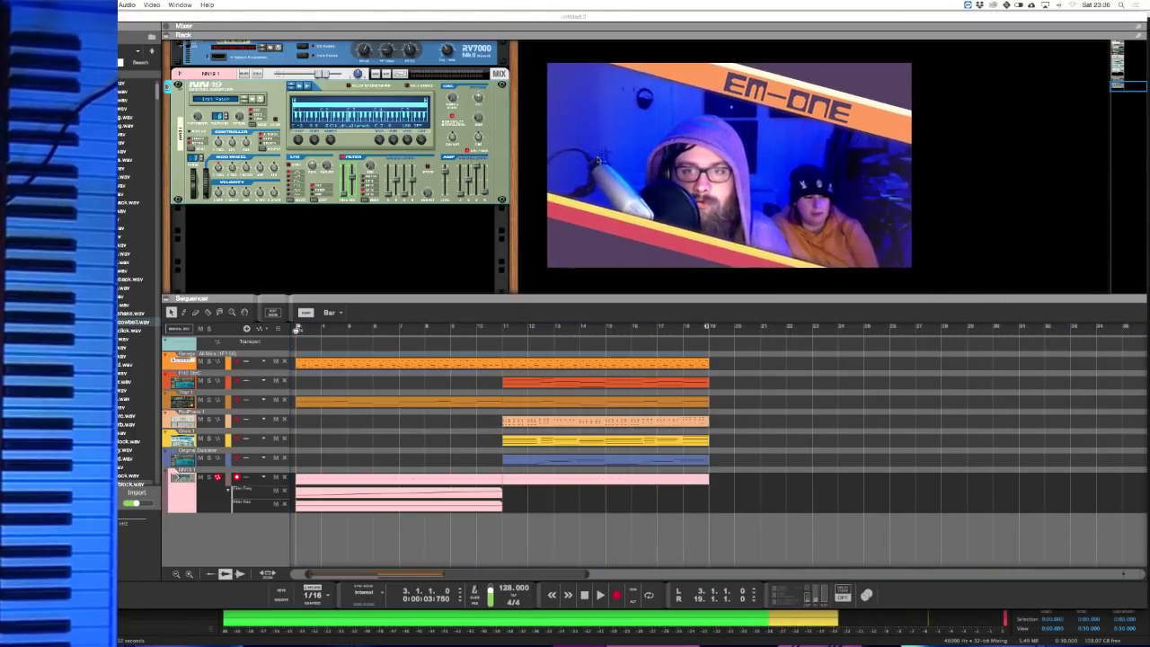
- Extend the yellow track with a copy of its clip at bar 19, with the playhead at bar 19 and the right locator at bar 27
click(529, 441)
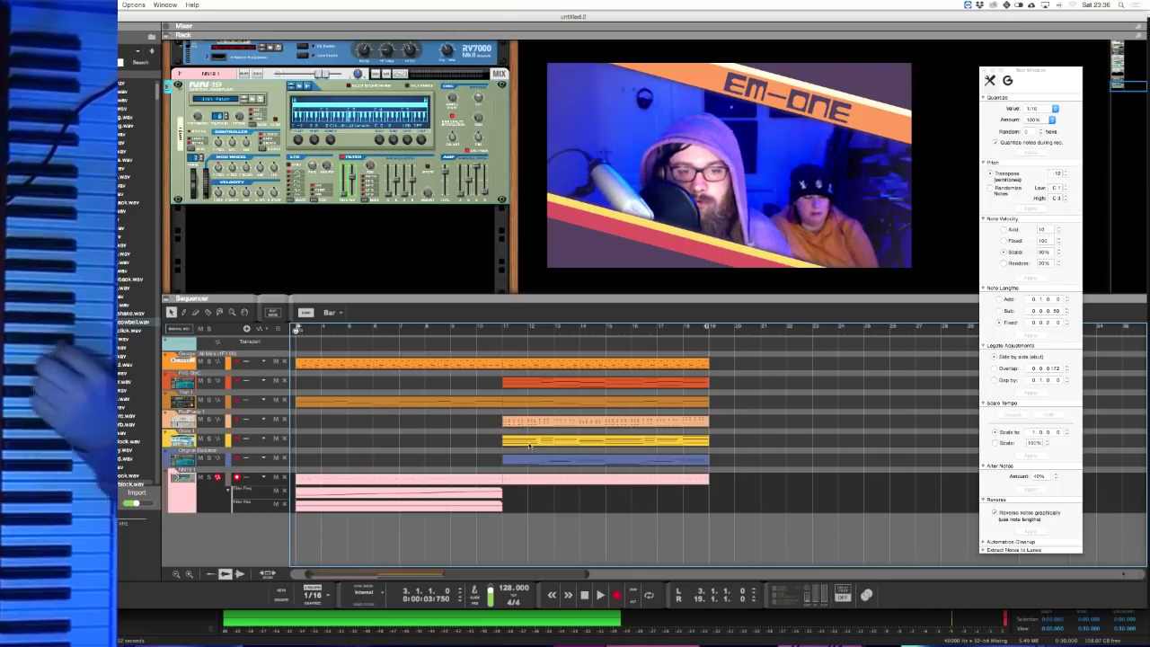
drag(710, 441, 915, 440)
click(745, 423)
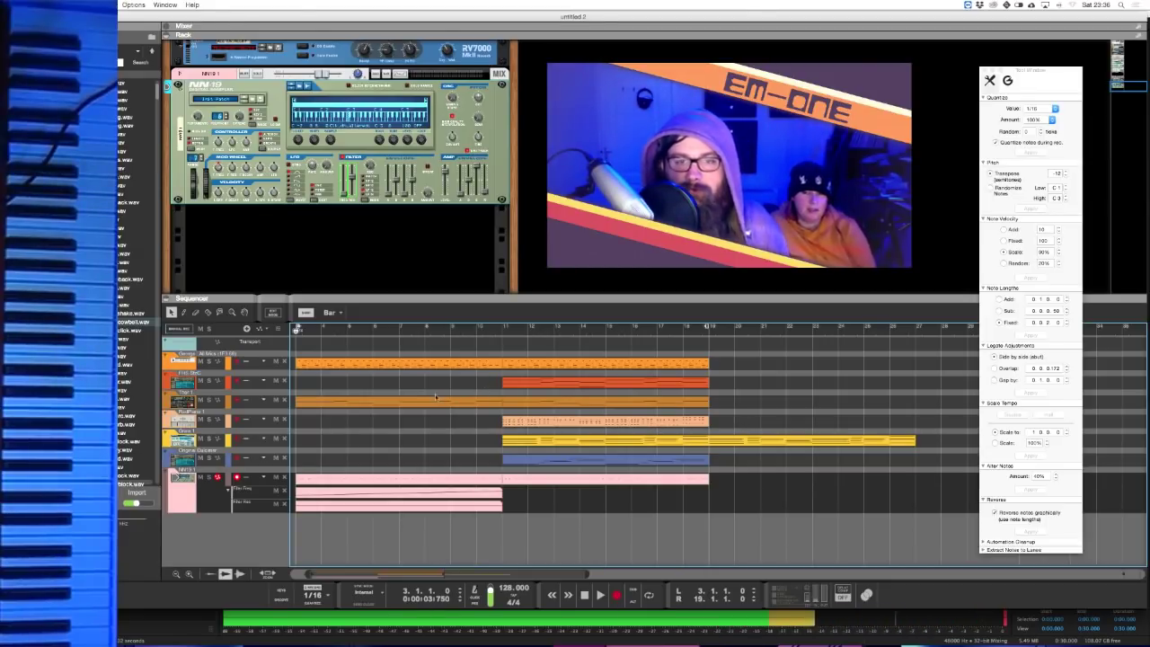
click(708, 329)
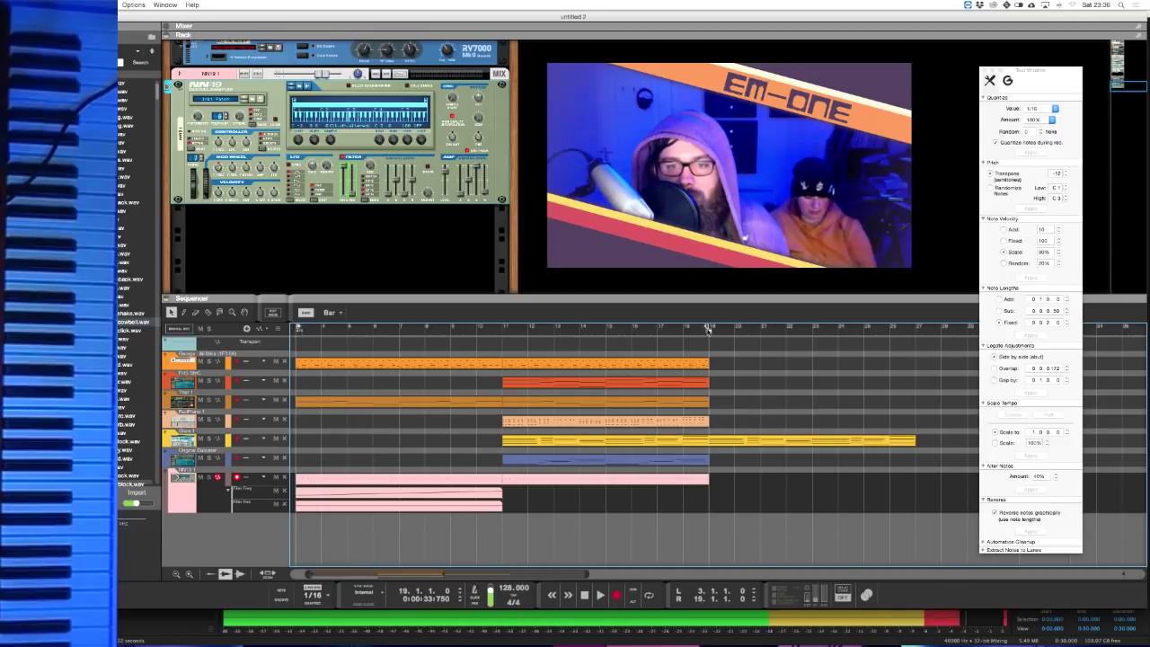
drag(966, 361, 906, 359)
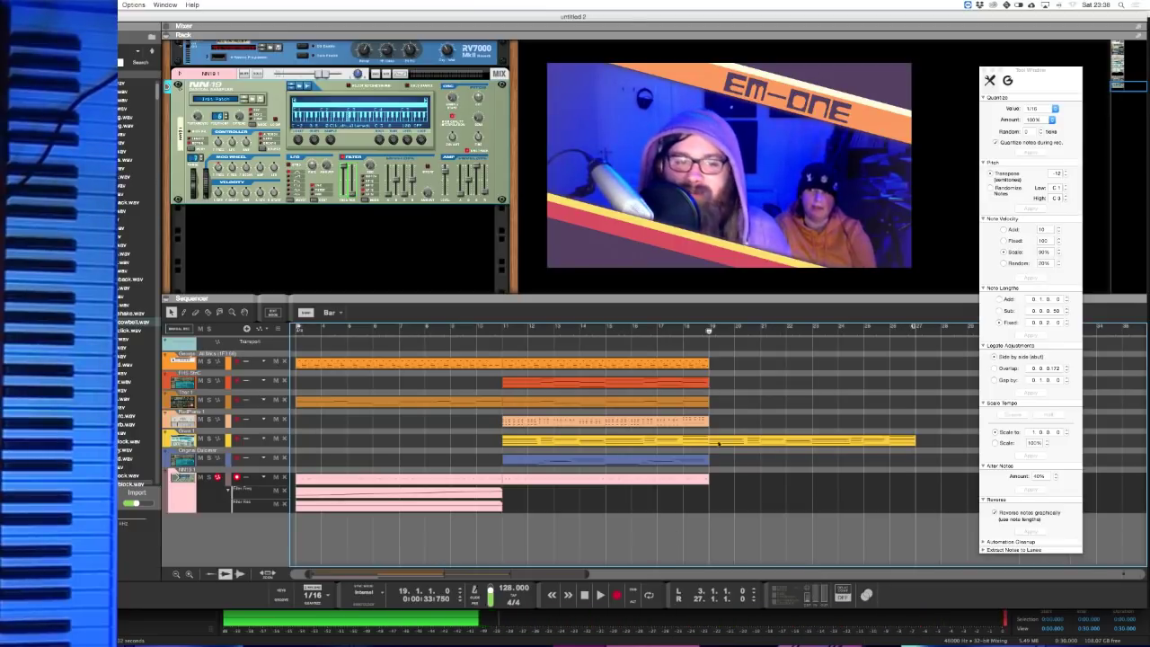
- Copy the top track's bar 11 drum clip to bar 19 and delete all notes above the lowest row in the copy
click(520, 365)
drag(521, 365, 712, 372)
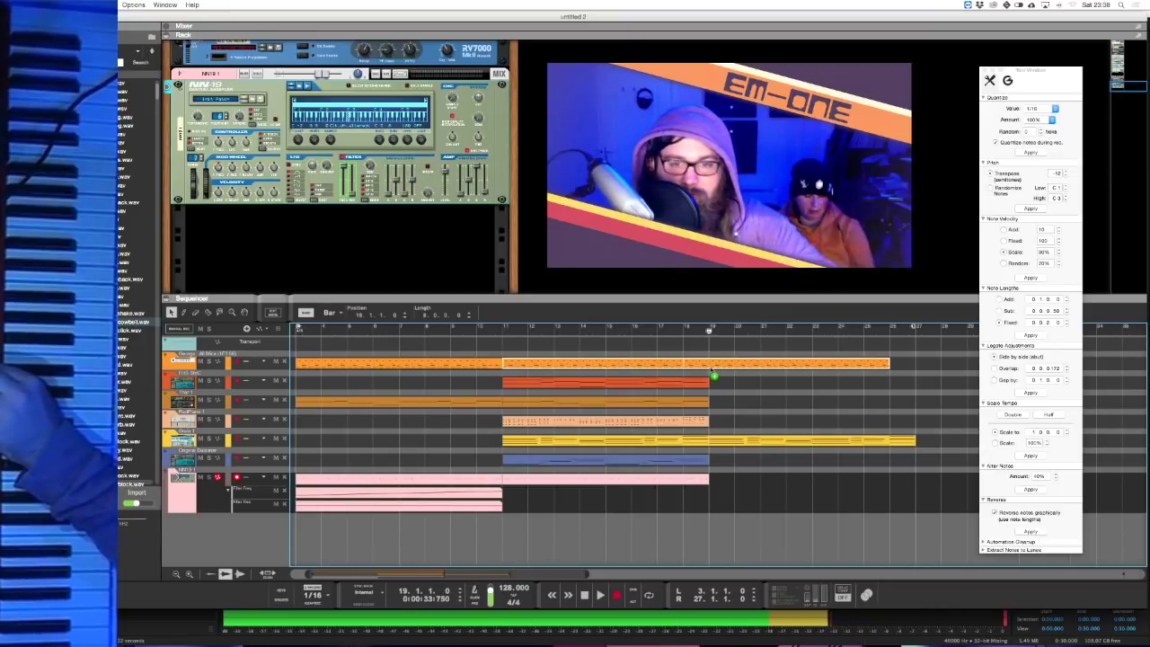
double_click(720, 368)
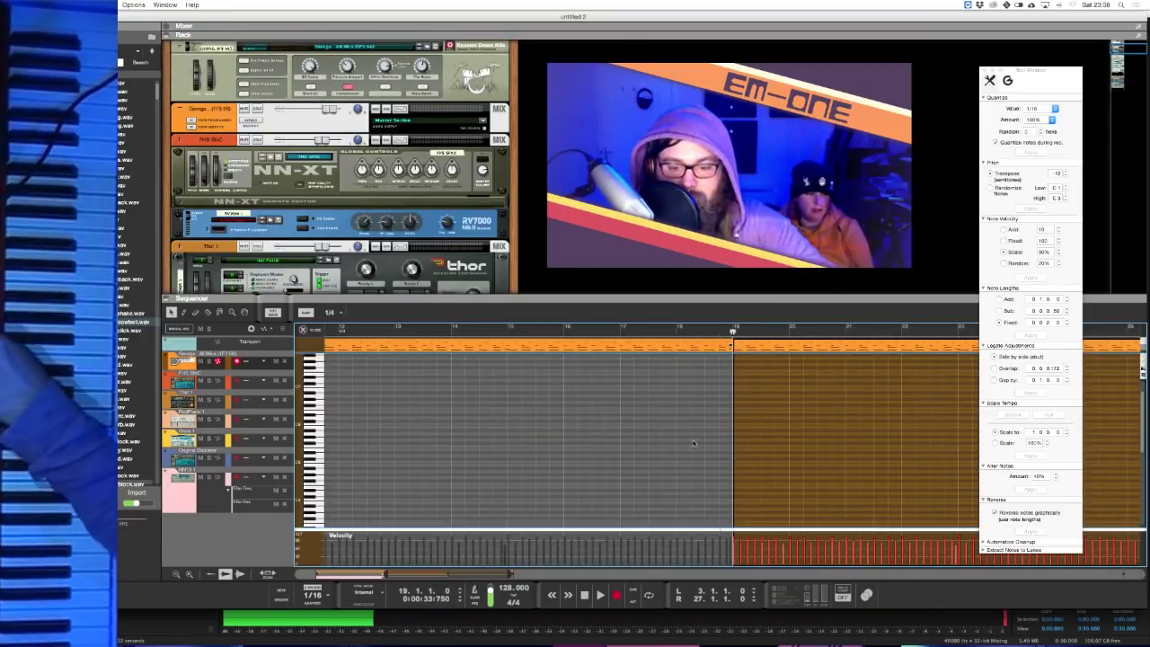
scroll(620, 498, down, 3)
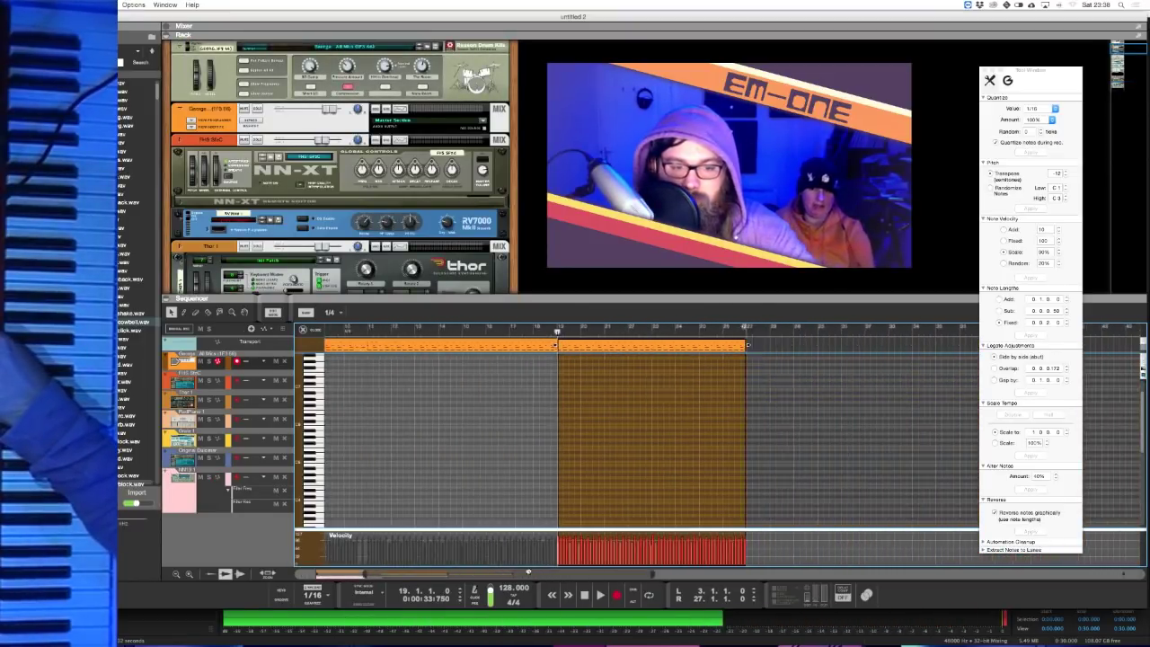
scroll(621, 497, up, 2)
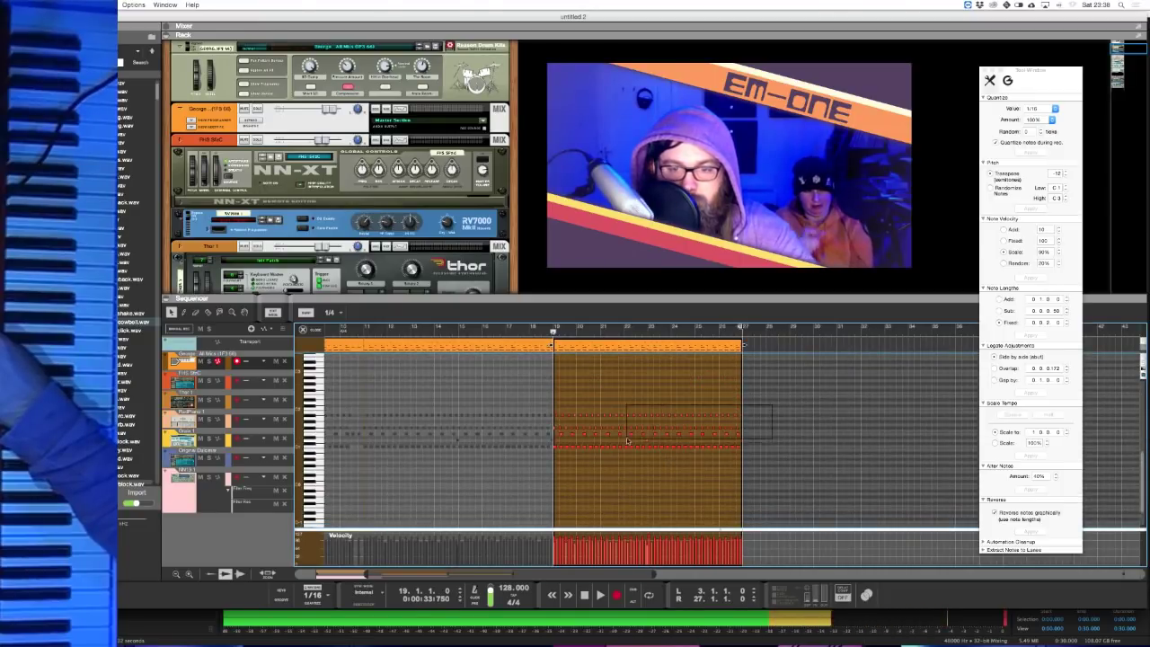
drag(627, 441, 553, 446)
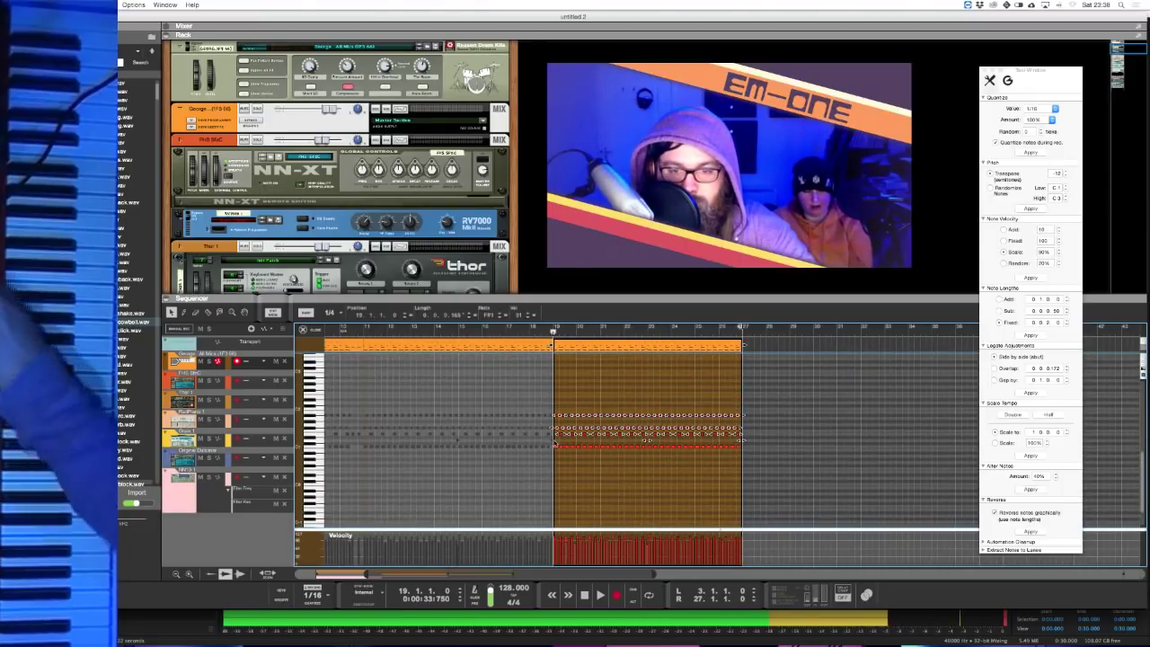
key(Delete)
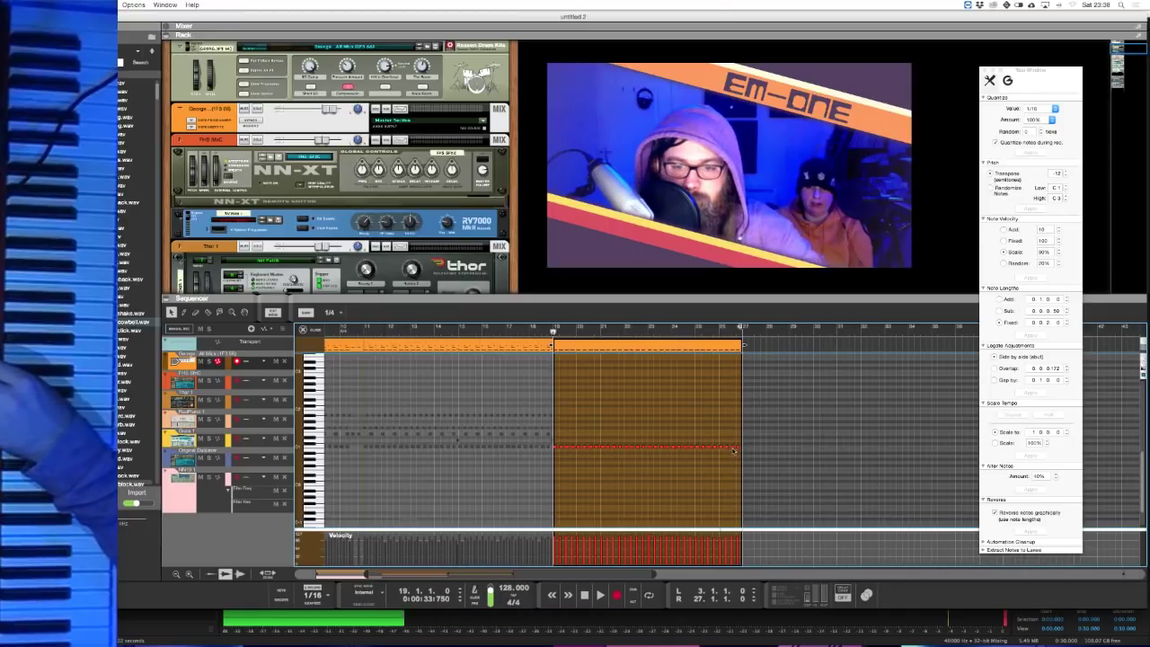
- Copy the drum notes at the end of bar 26 to a higher row and return to the full arrangement
click(733, 446)
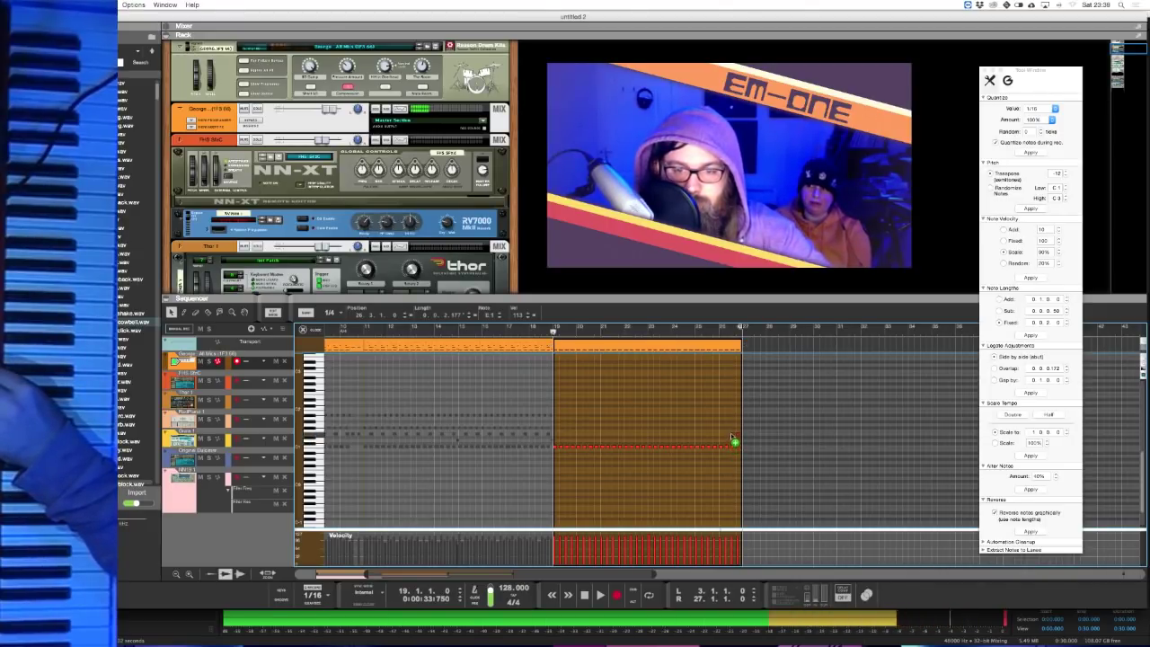
click(732, 436)
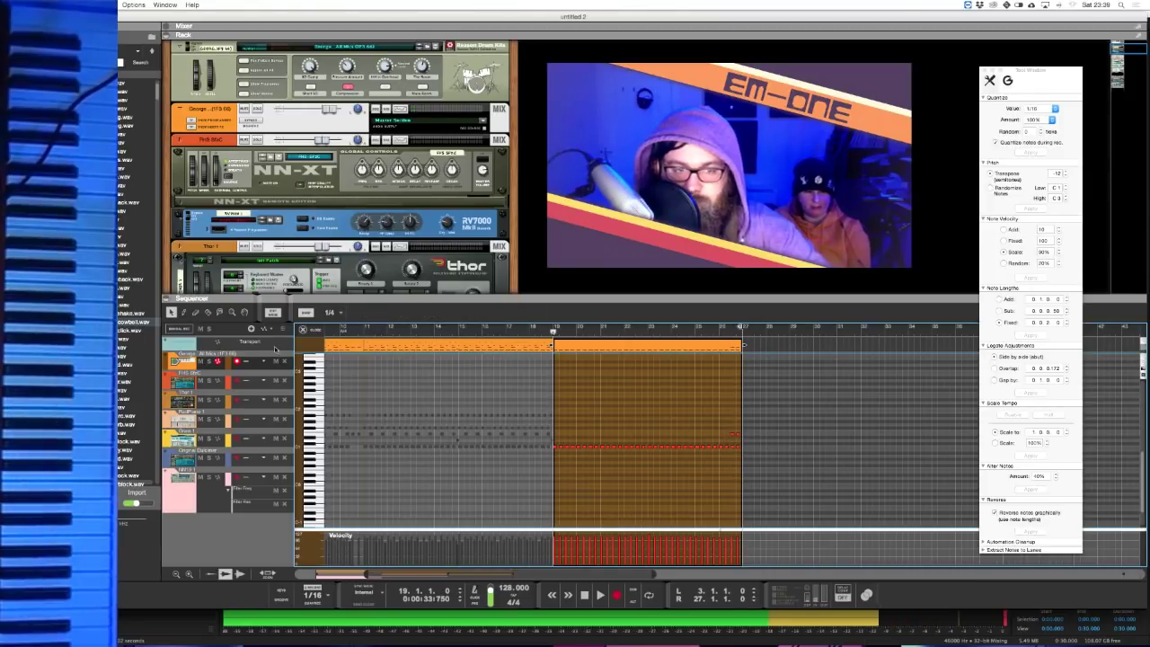
key(shift+Tab)
click(566, 487)
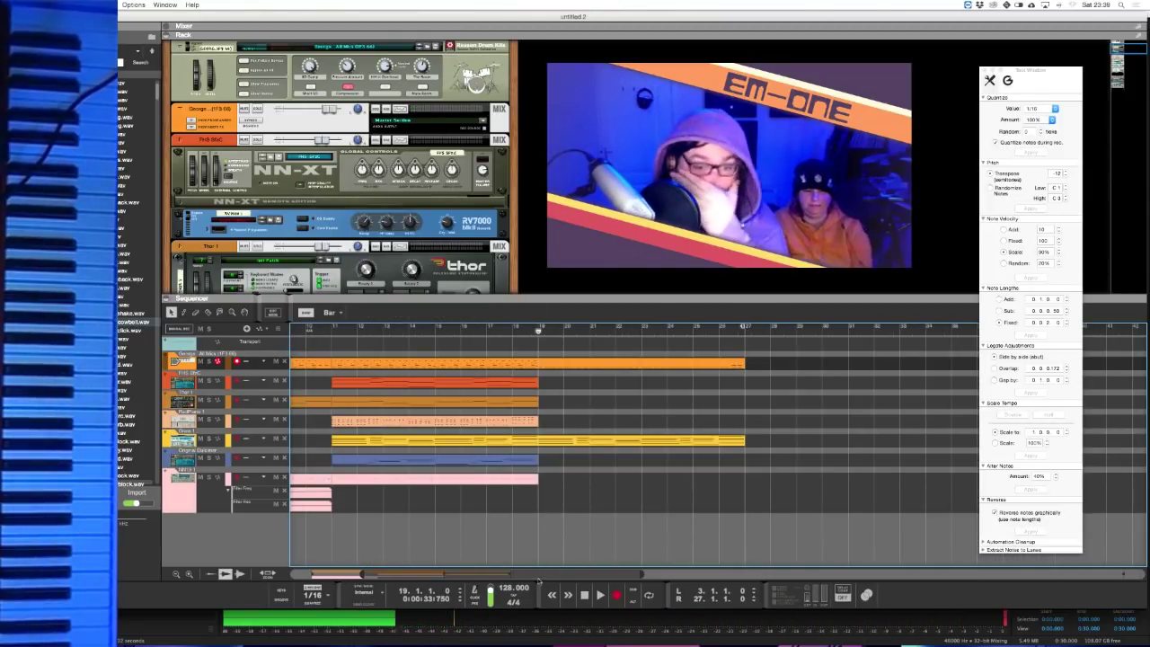
- Create a SubTractor Analog Synthesizer below the cowbell sampler and adjust its LFO 1 amount
drag(539, 581, 516, 581)
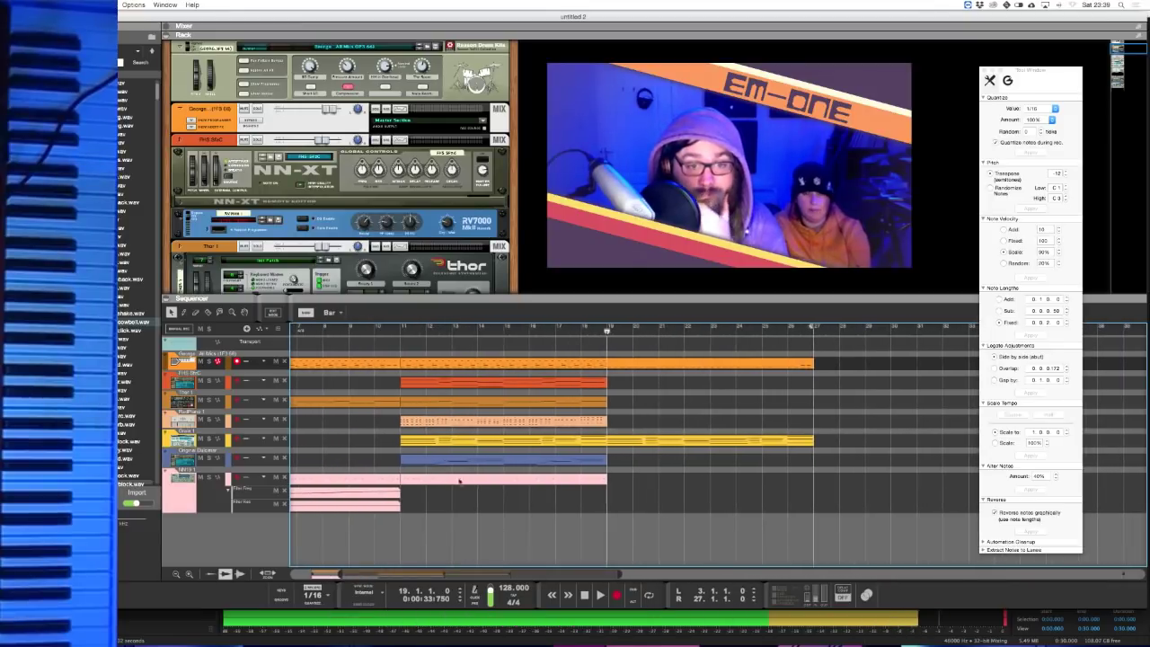
scroll(390, 267, down, 10)
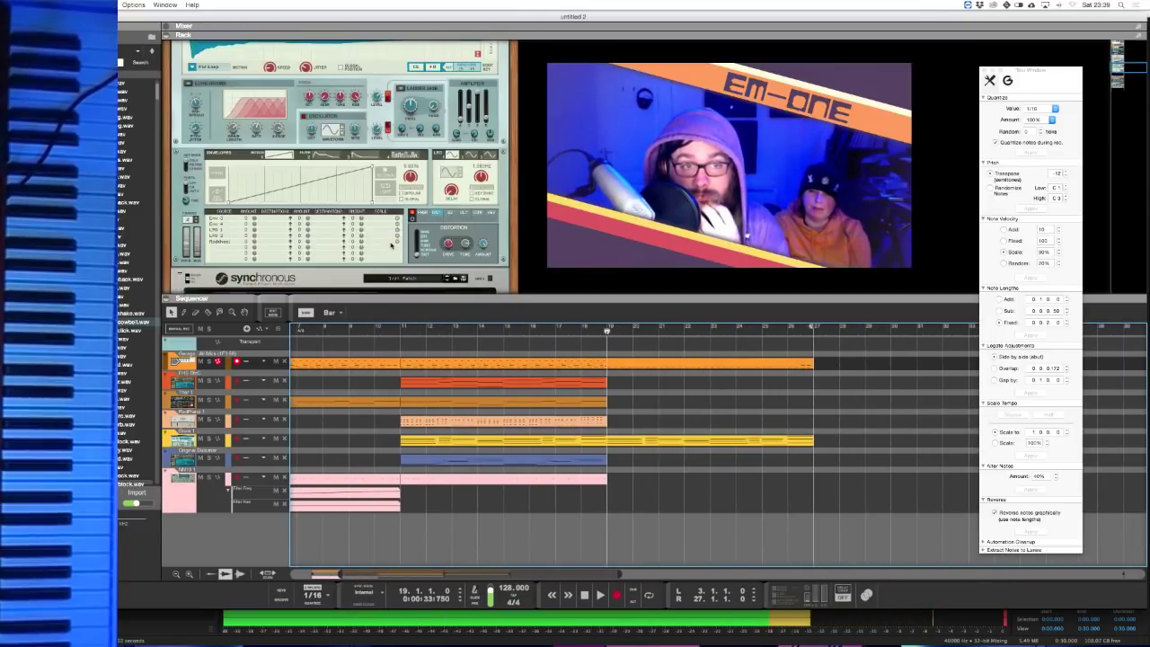
scroll(391, 266, up, 6)
right_click(391, 270)
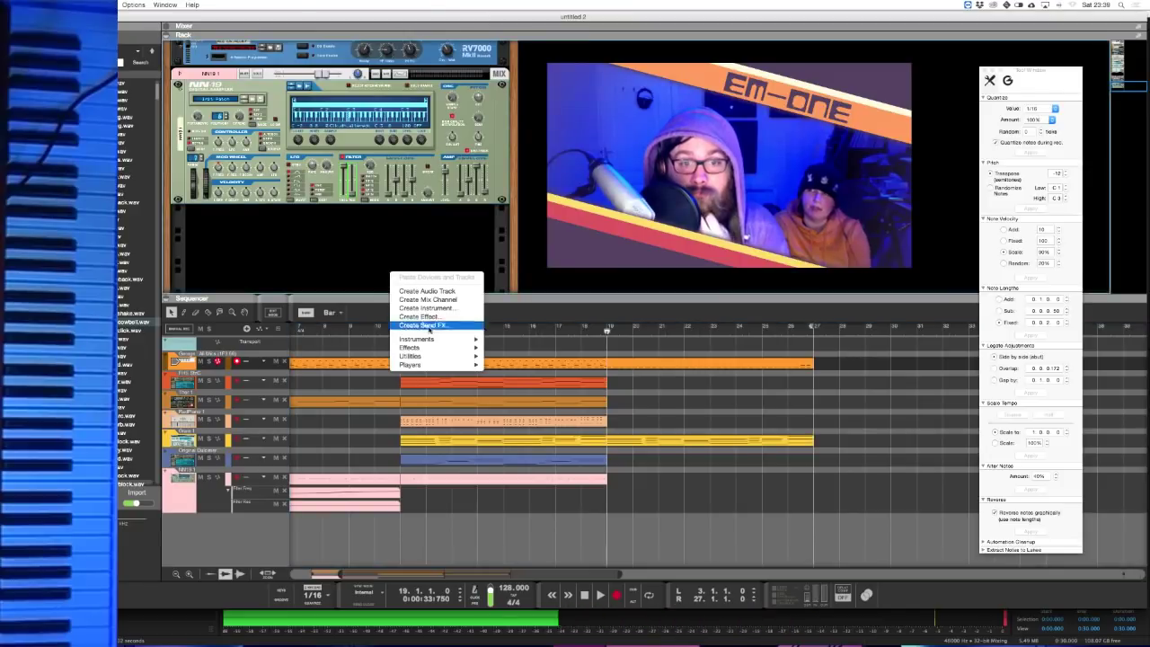
mouse_move(444, 339)
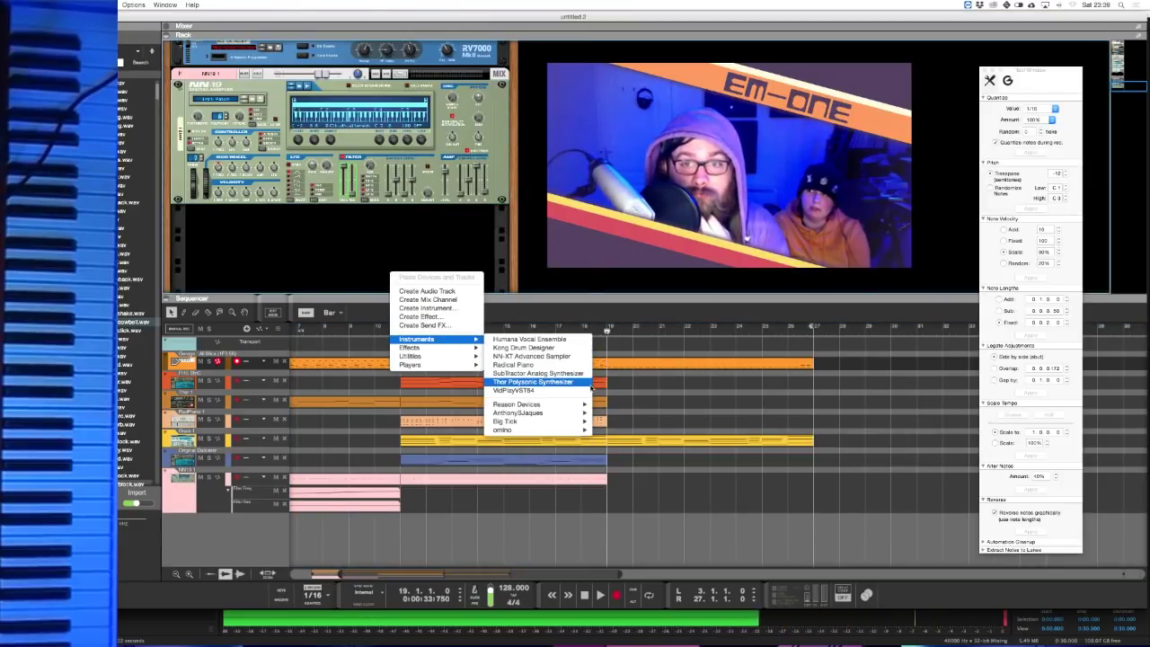
mouse_move(588, 407)
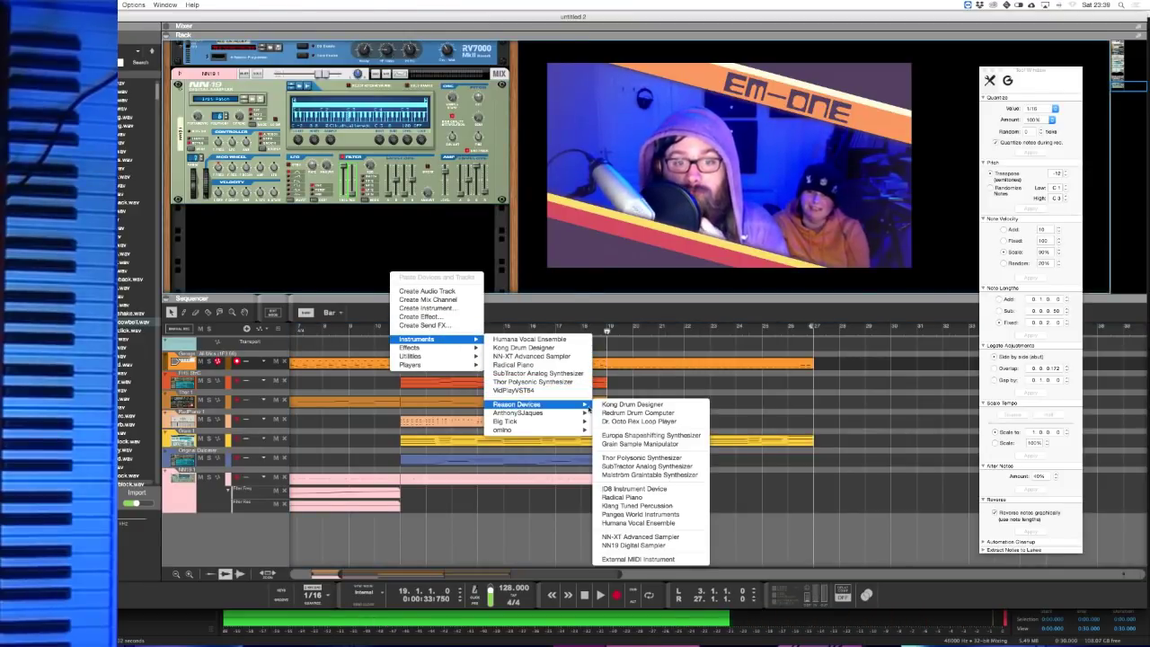
click(616, 467)
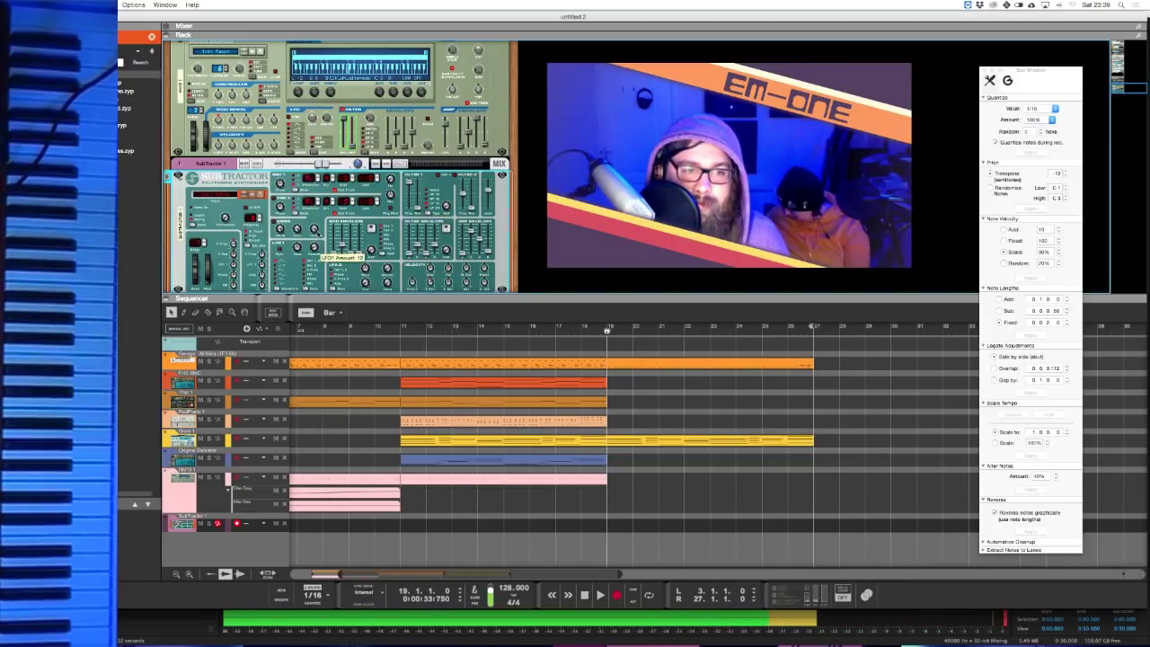
drag(316, 233, 316, 232)
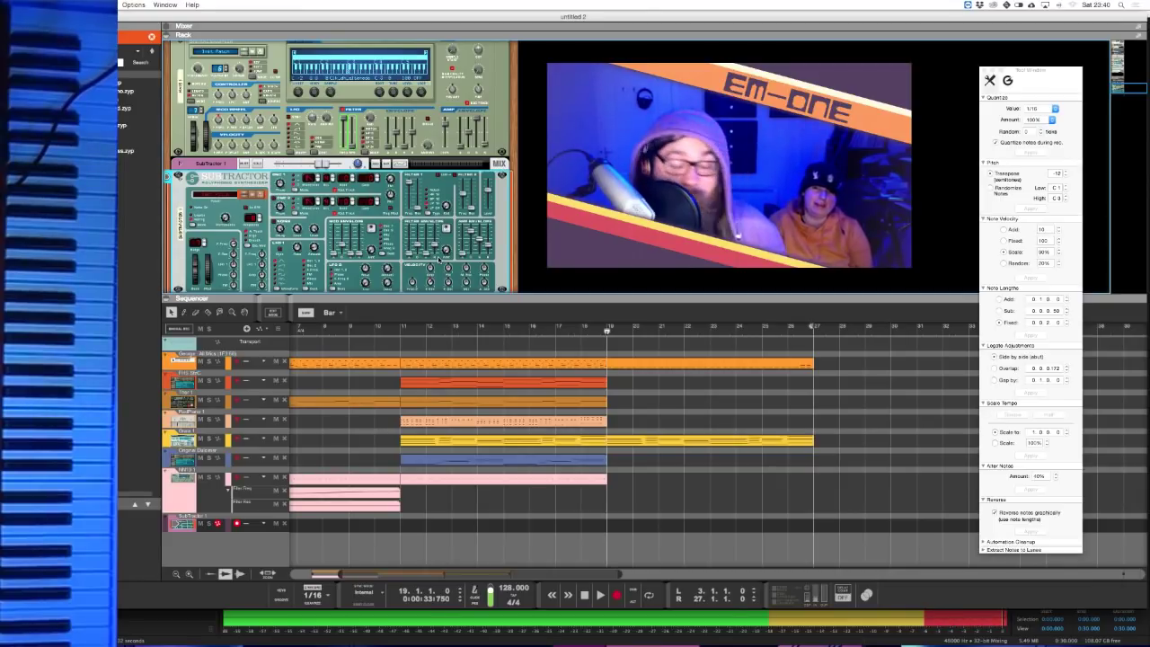
scroll(428, 249, down, 3)
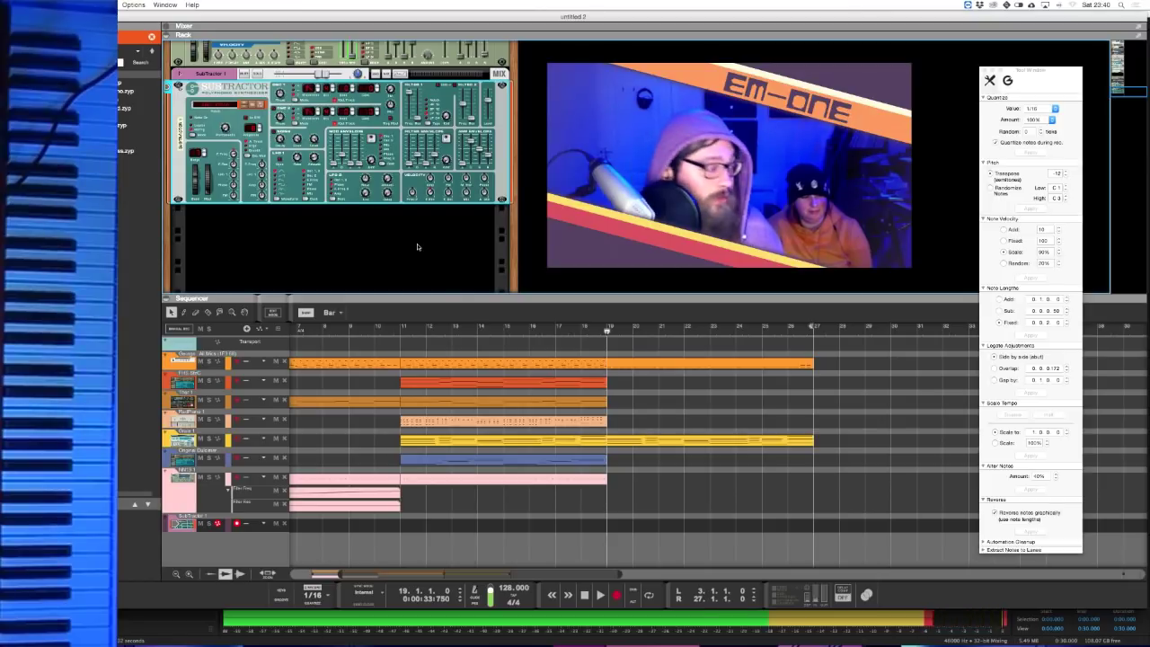
right_click(417, 246)
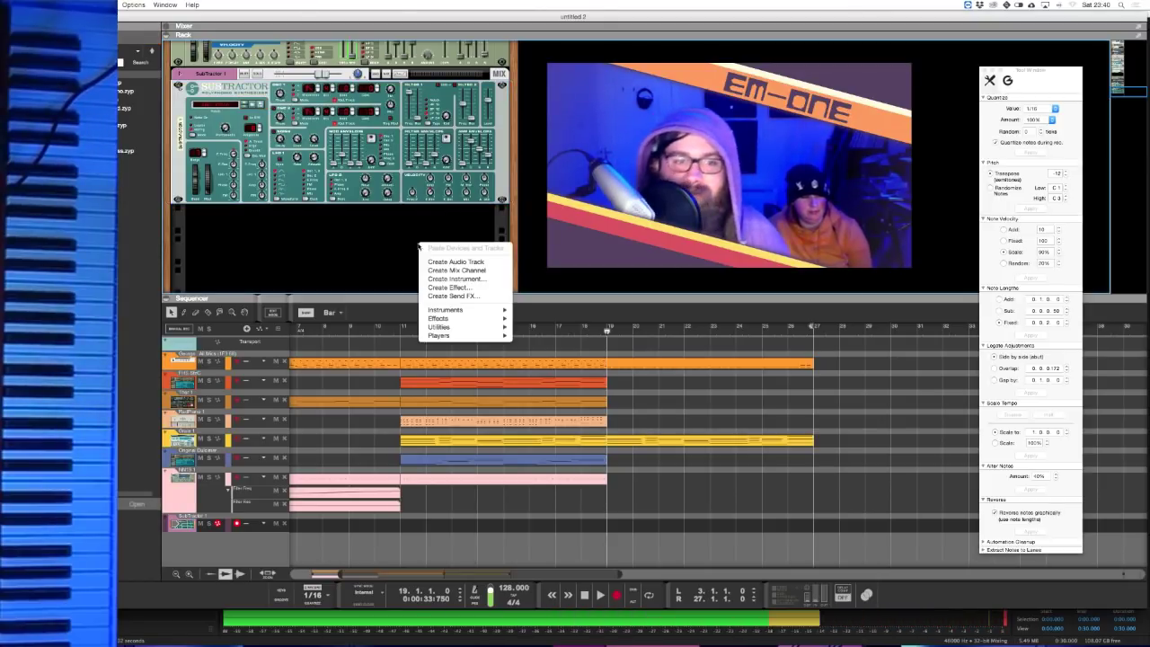
mouse_move(500, 309)
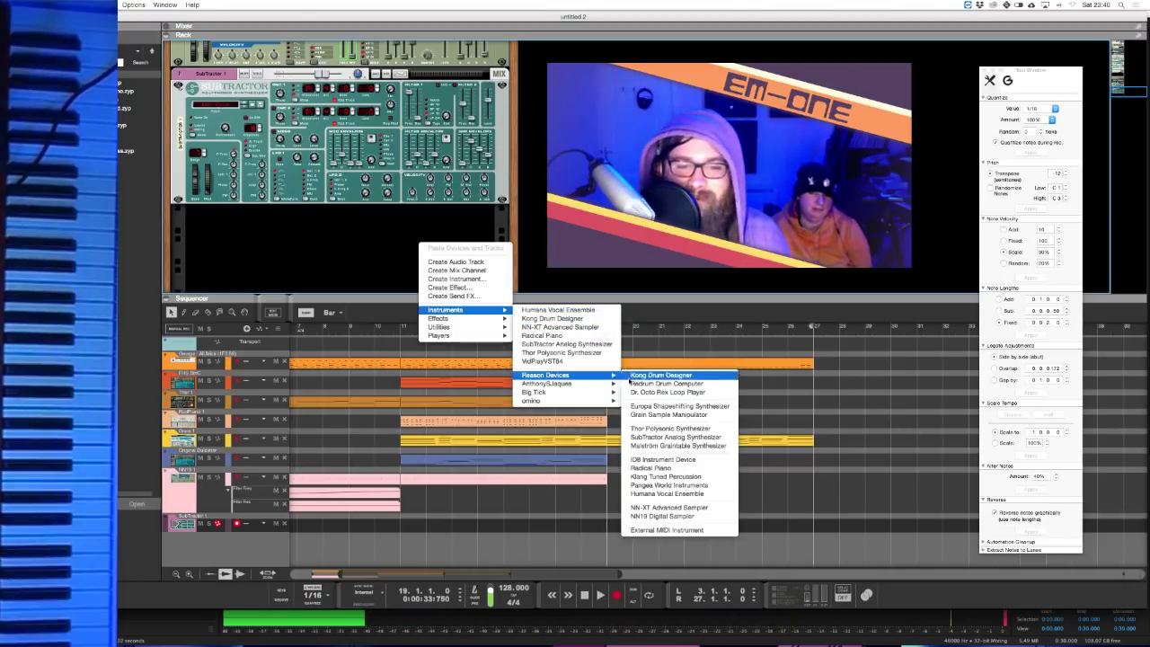
click(382, 241)
- Add The Echo effect to the SubTractor
right_click(503, 191)
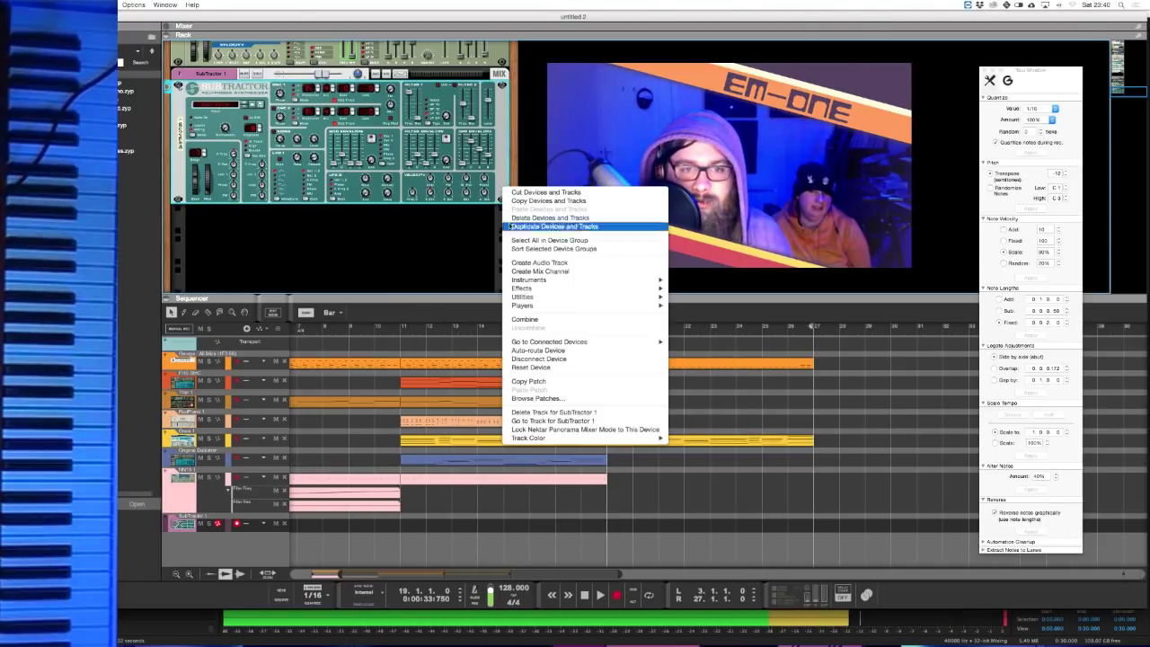
mouse_move(656, 288)
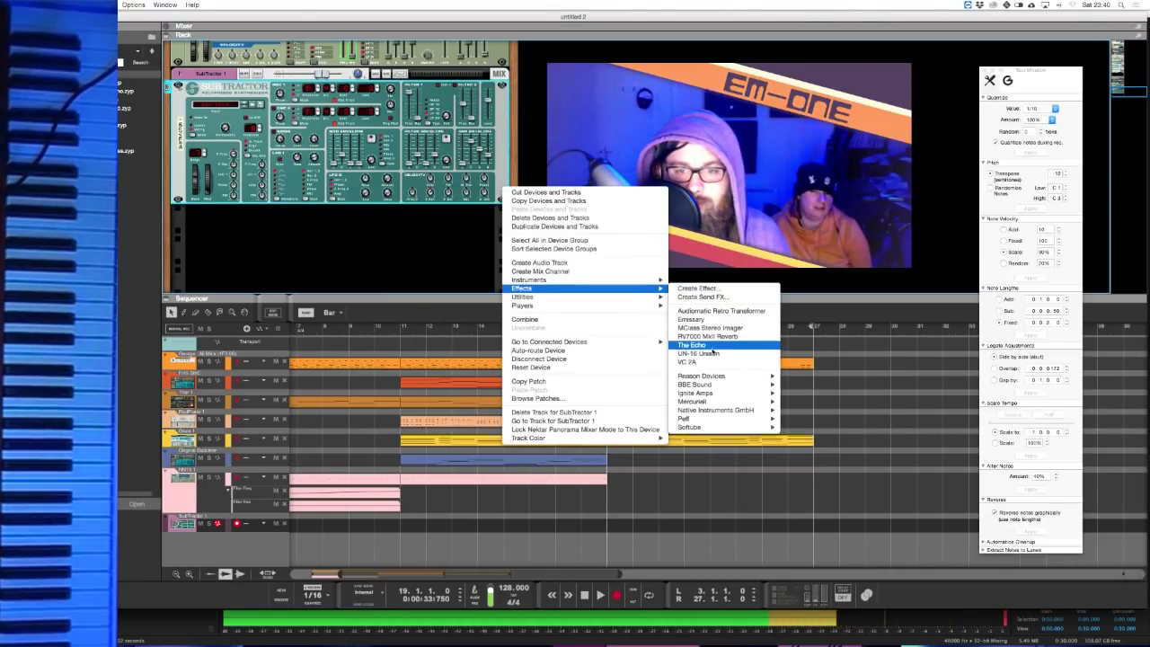
click(715, 346)
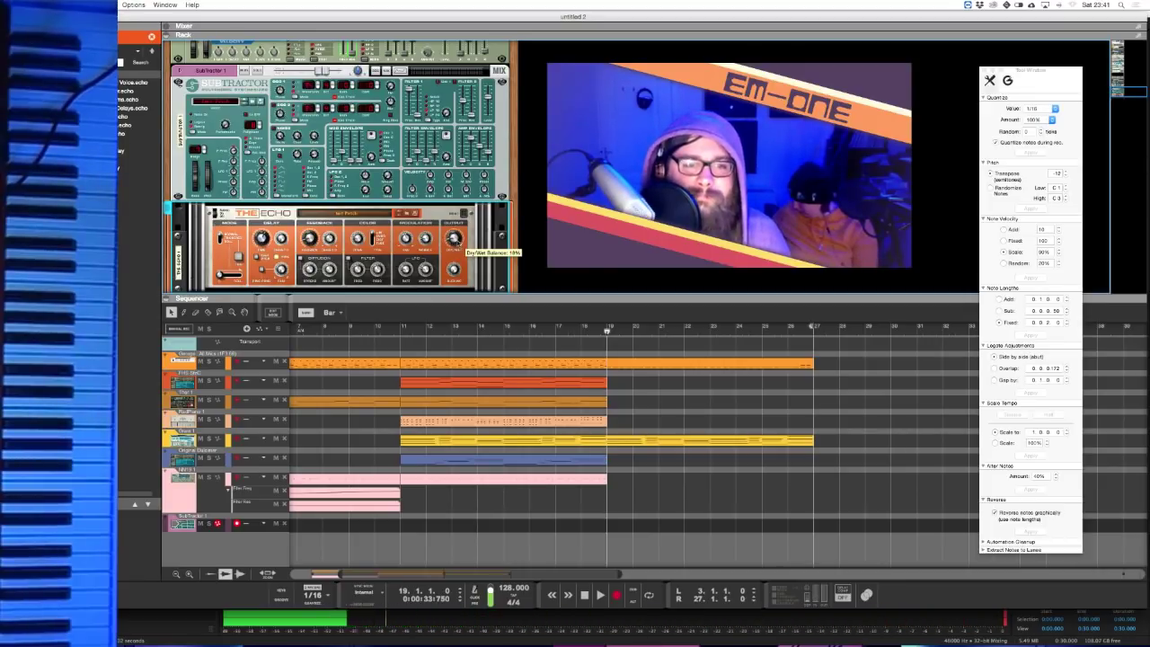
scroll(476, 260, down, 3)
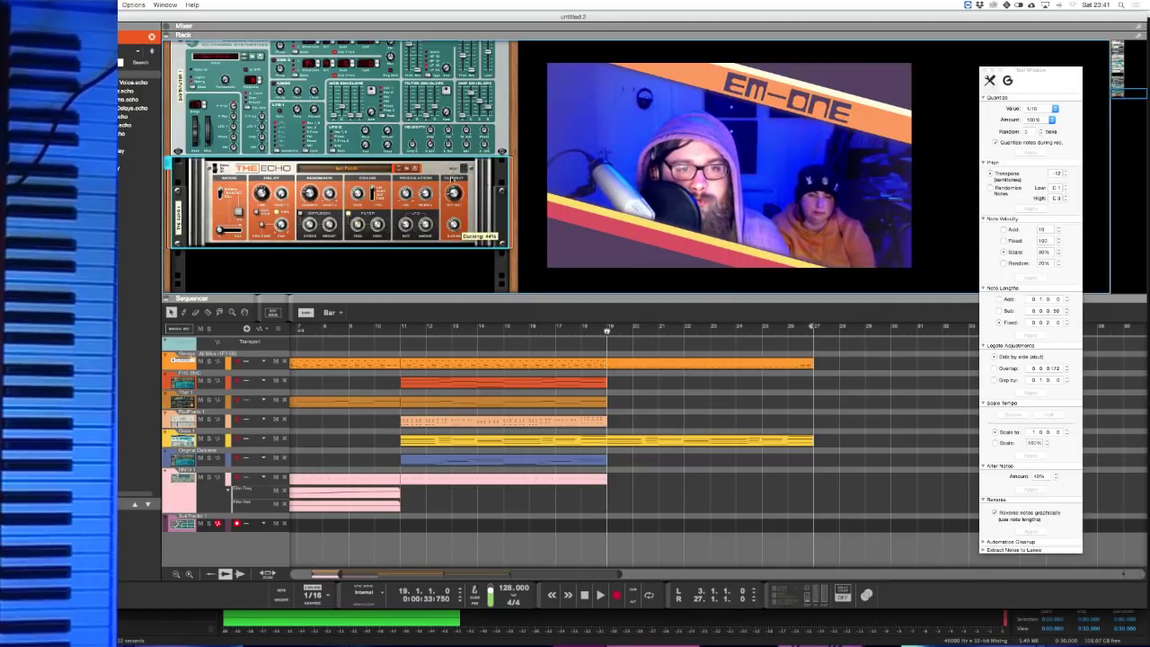
- Record a SubTractor part from bar 17 until just past the start of bar 28
click(579, 330)
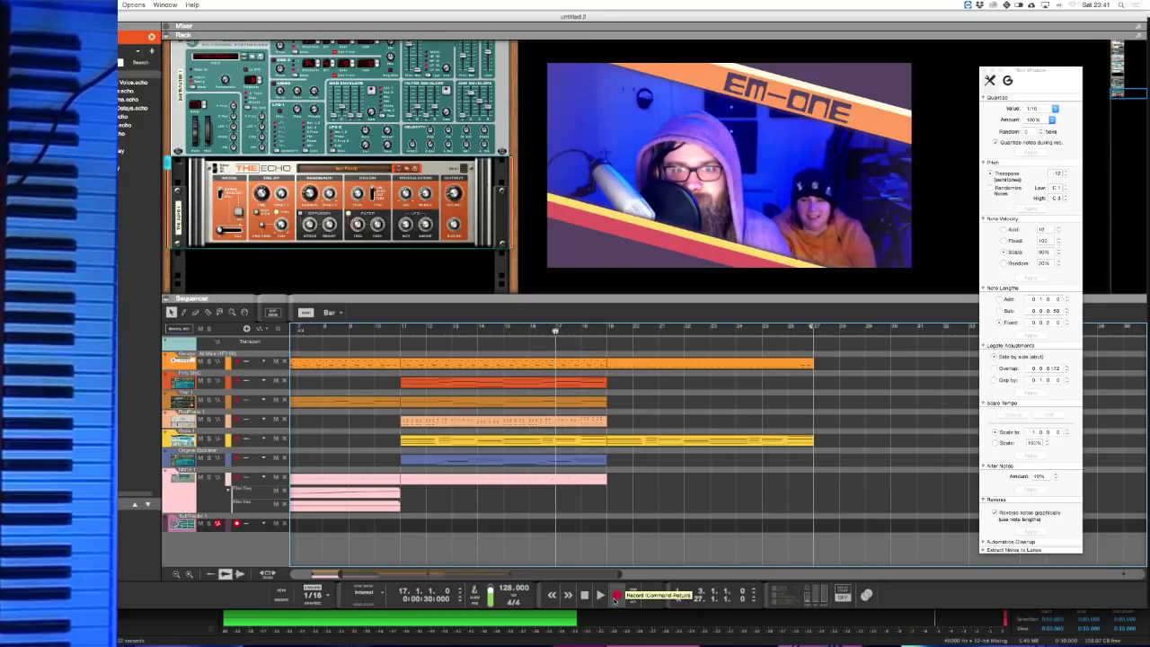
click(614, 598)
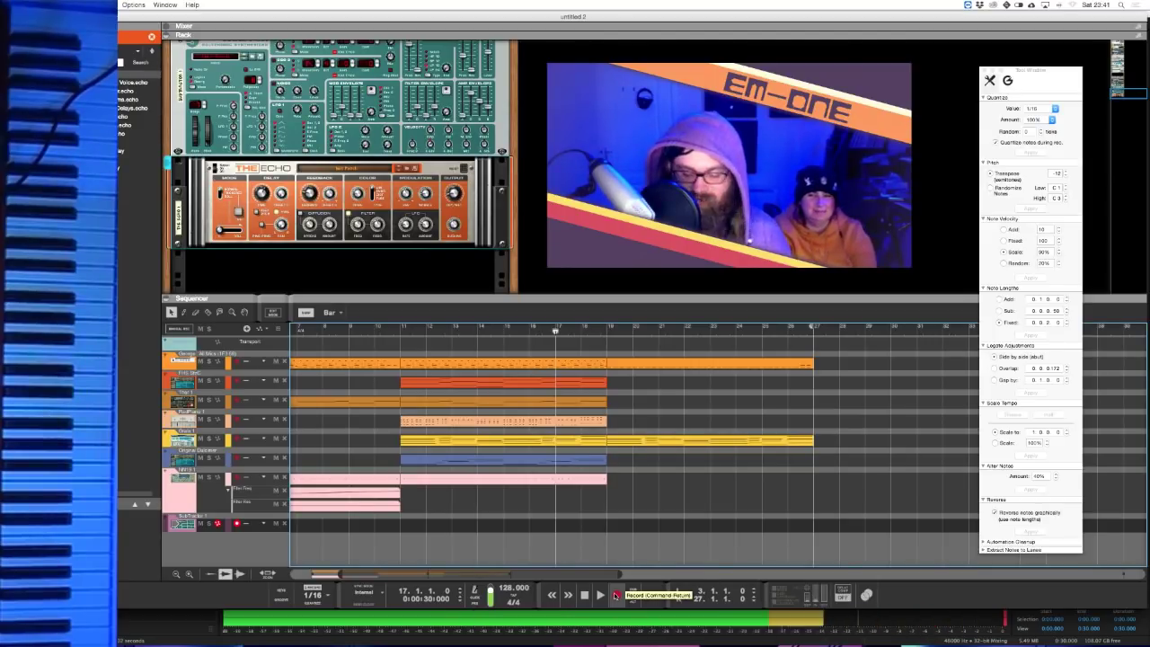
click(615, 595)
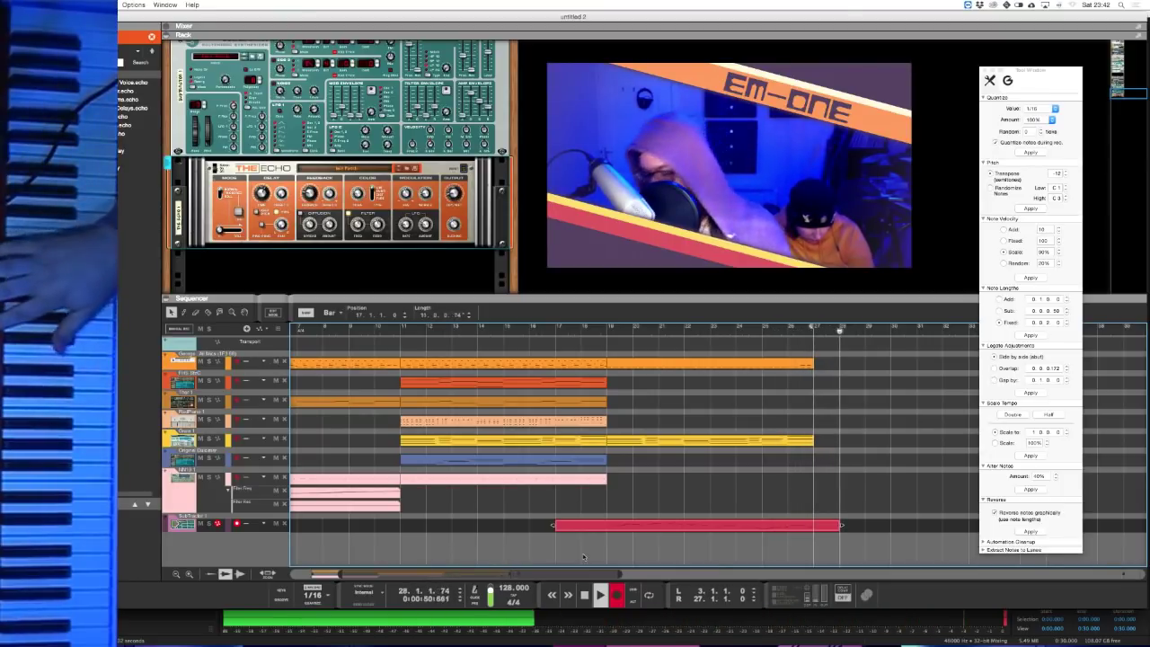
key(super+Return)
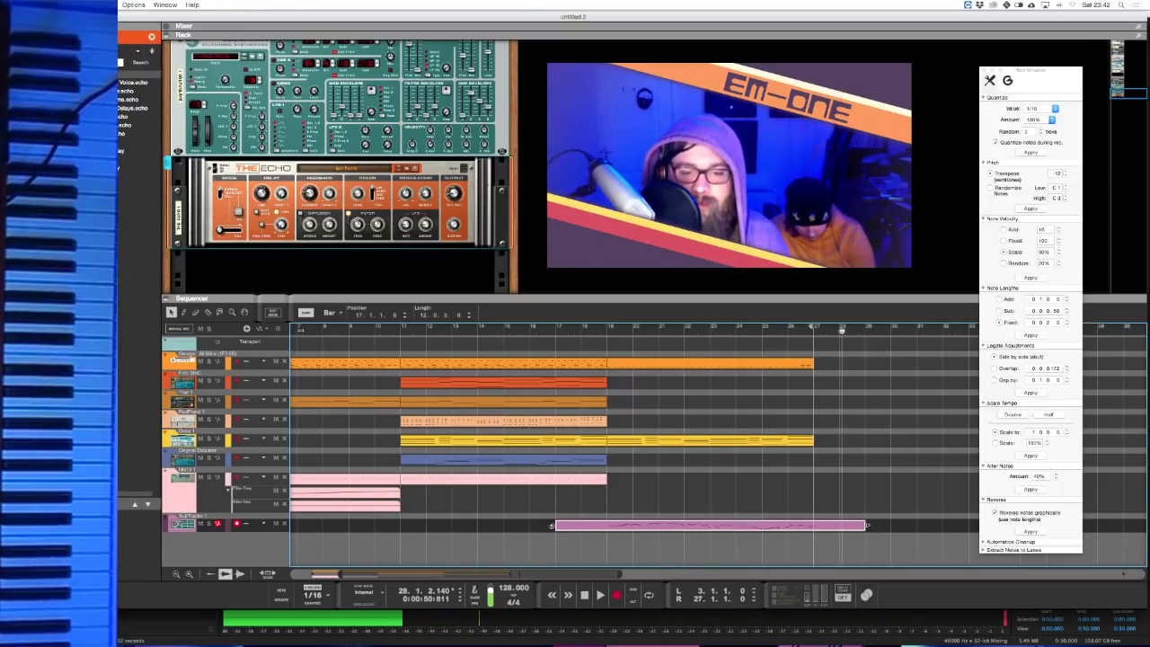
- Trim the recorded SubTractor clip so it starts at bar 19 and ends at bar 27
drag(552, 525, 610, 528)
click(766, 539)
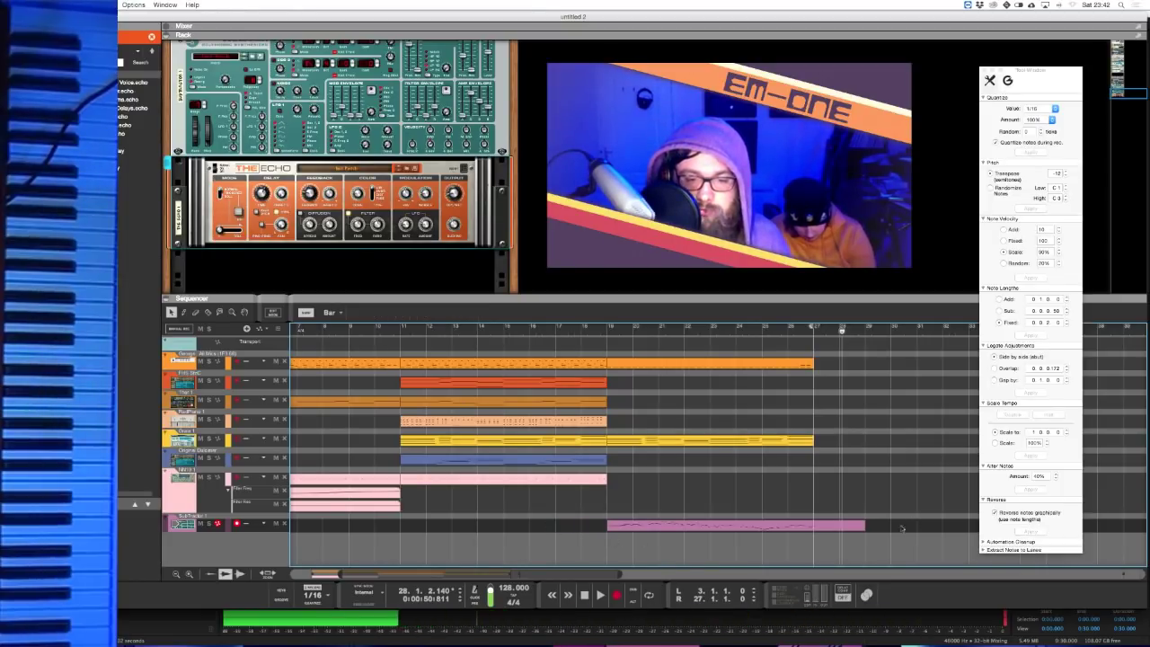
drag(847, 525, 814, 540)
click(814, 540)
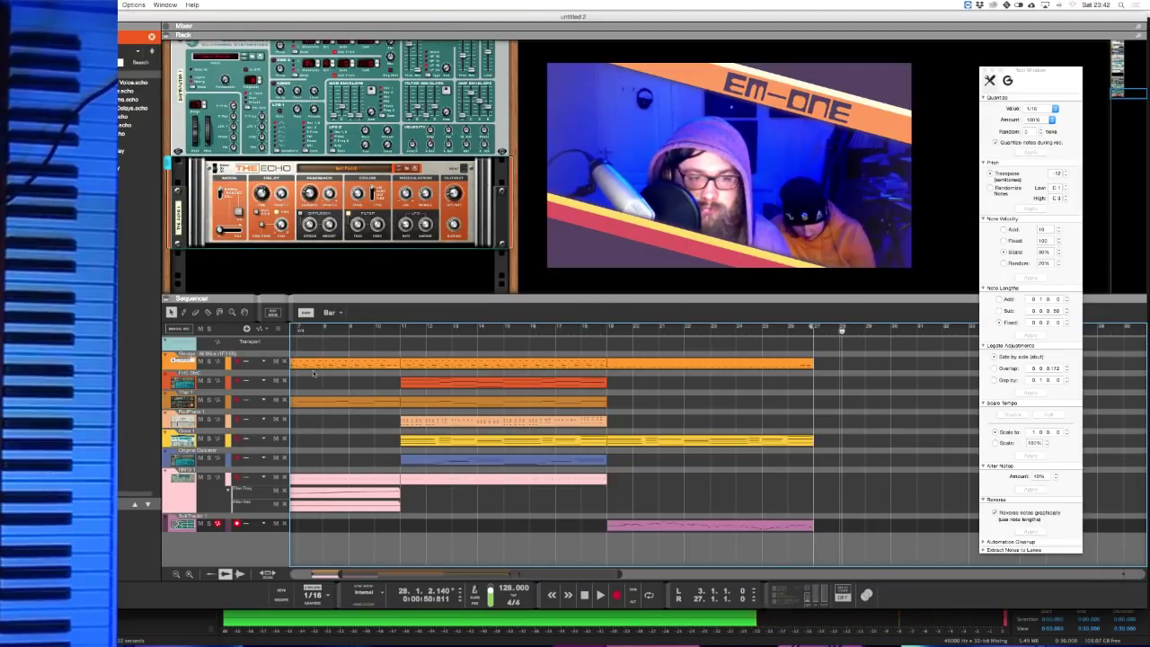
scroll(323, 334, up, 5)
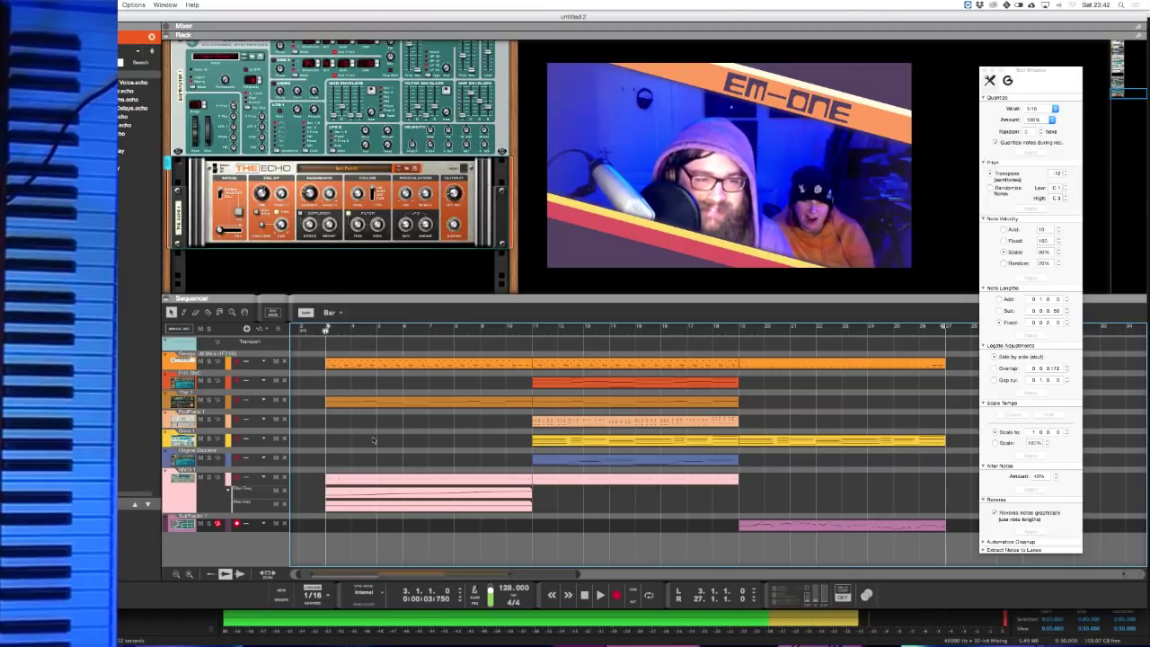
right_click(389, 262)
mouse_move(440, 325)
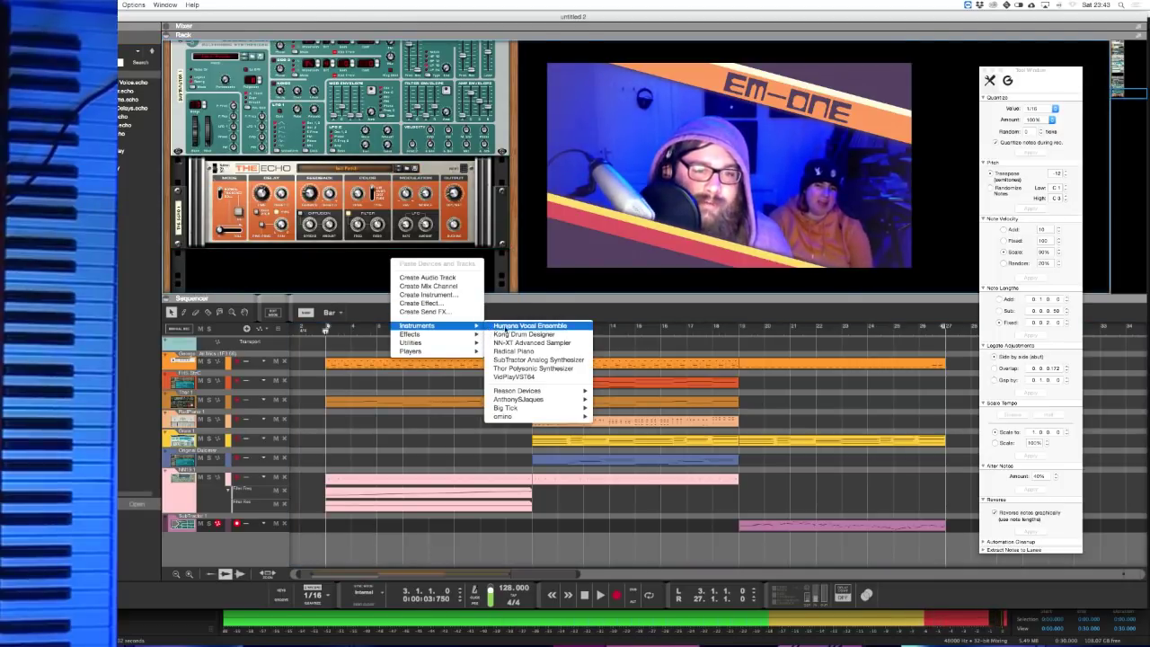
mouse_move(539, 391)
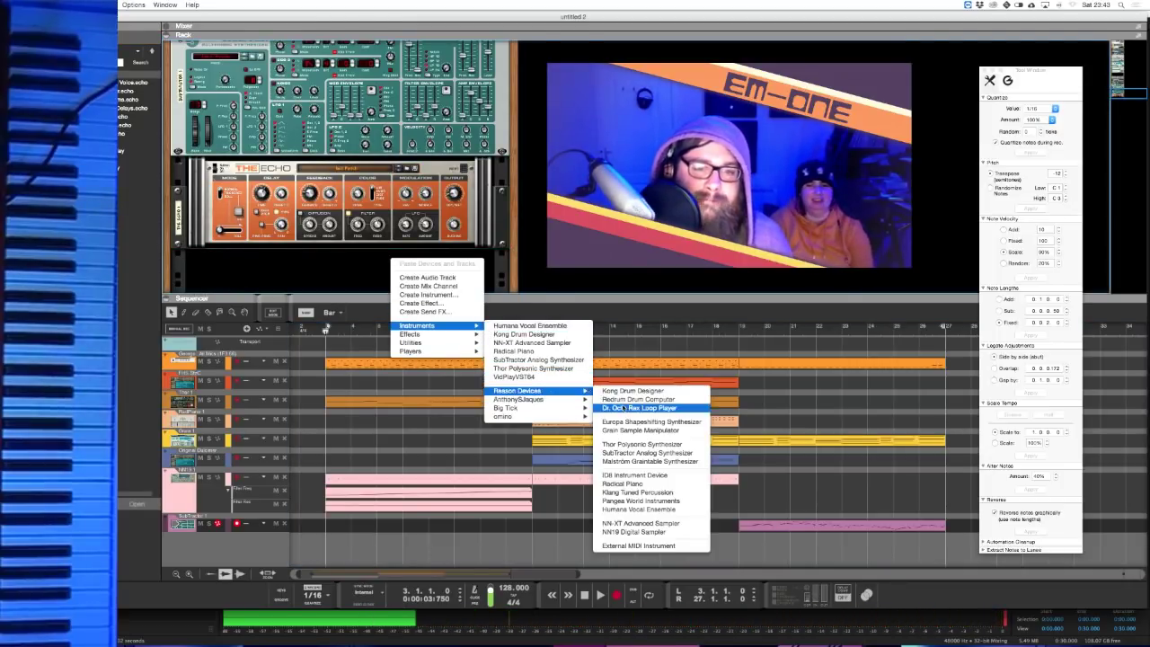
click(638, 348)
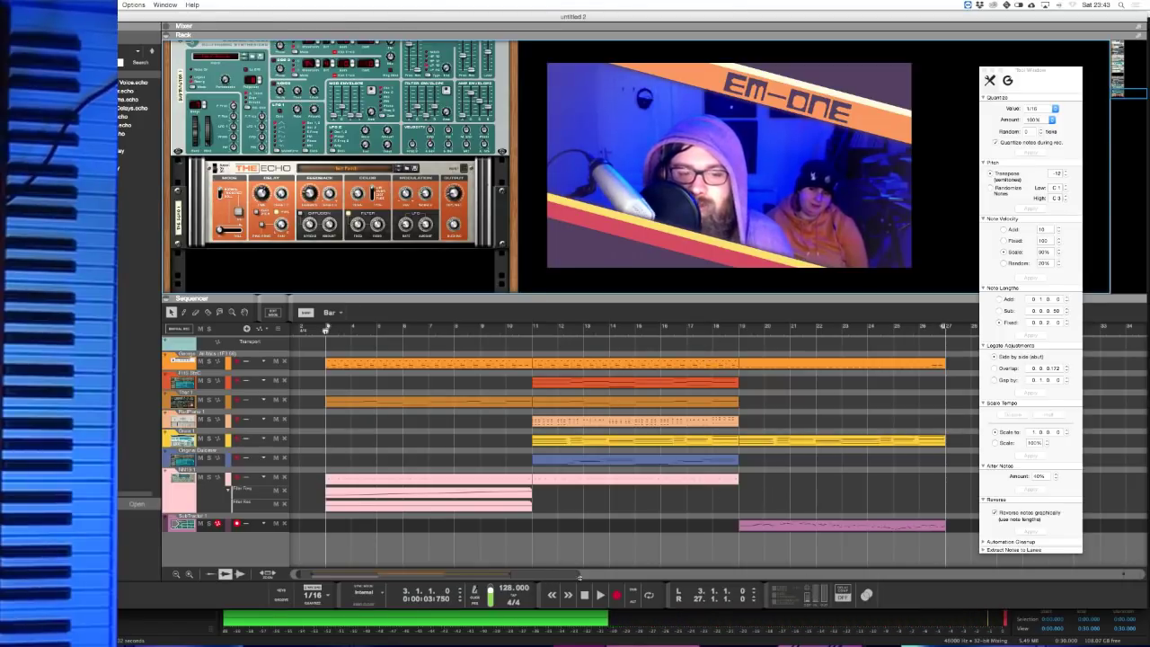
- Move the right locator to bar 53
scroll(581, 576, down, 2)
scroll(538, 404, down, 2)
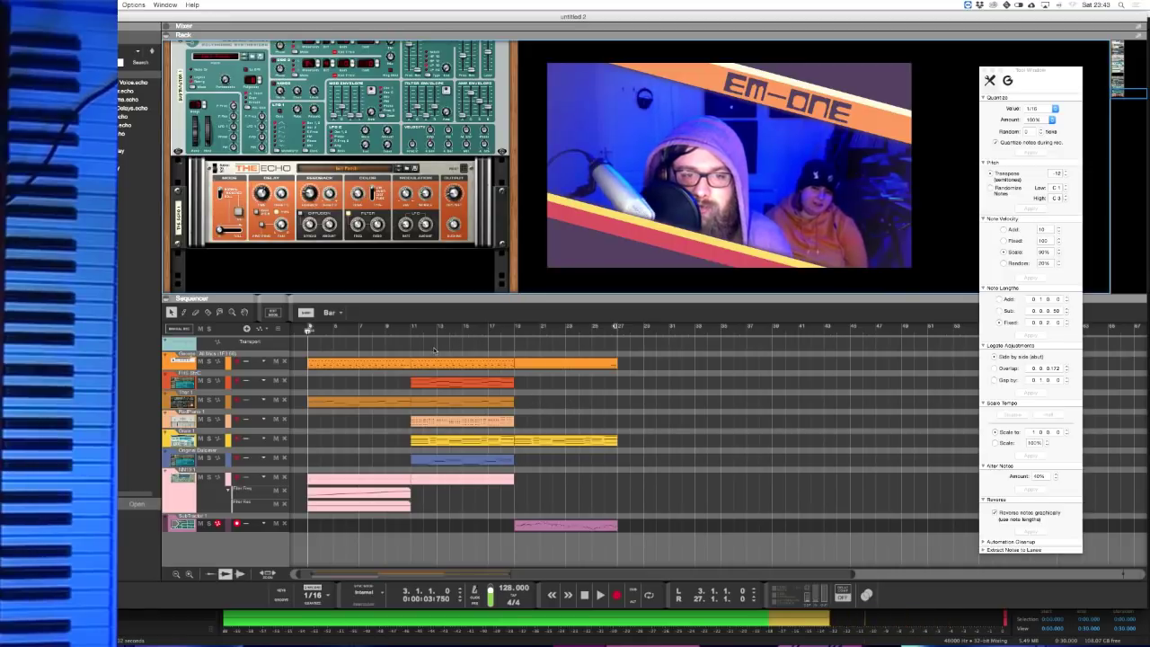
mouse_move(618, 327)
mouse_down()
mouse_move(939, 329)
mouse_move(953, 339)
mouse_up()
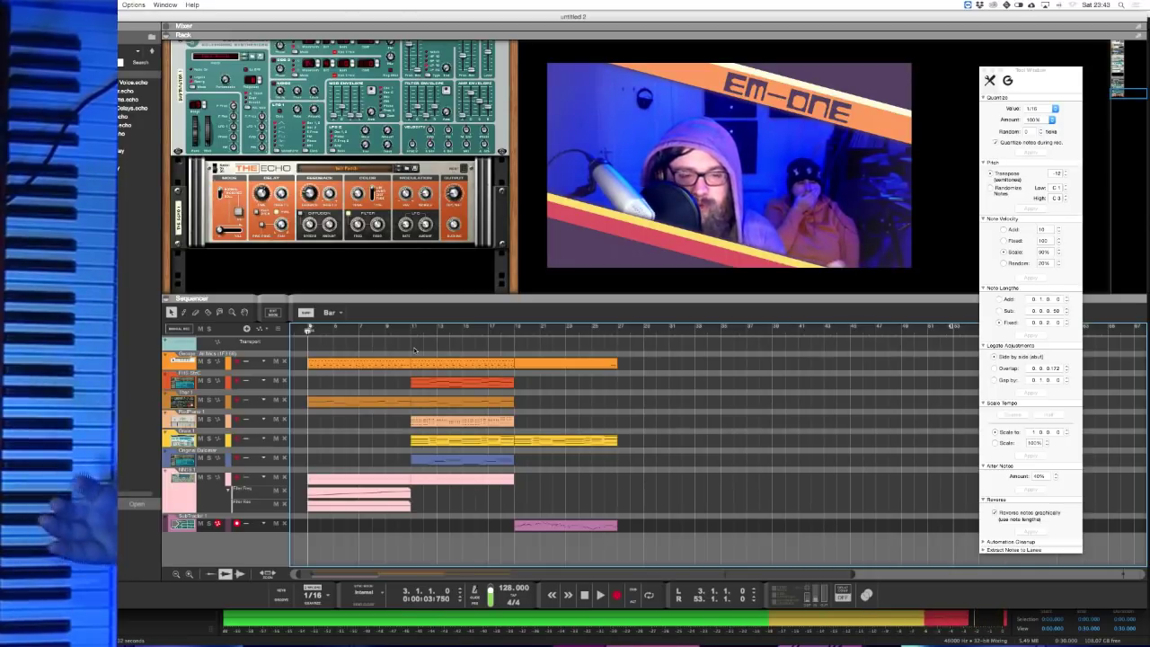
- Copy the clips of the bar 11 section on all seven upper tracks to bar 27
drag(413, 338, 636, 479)
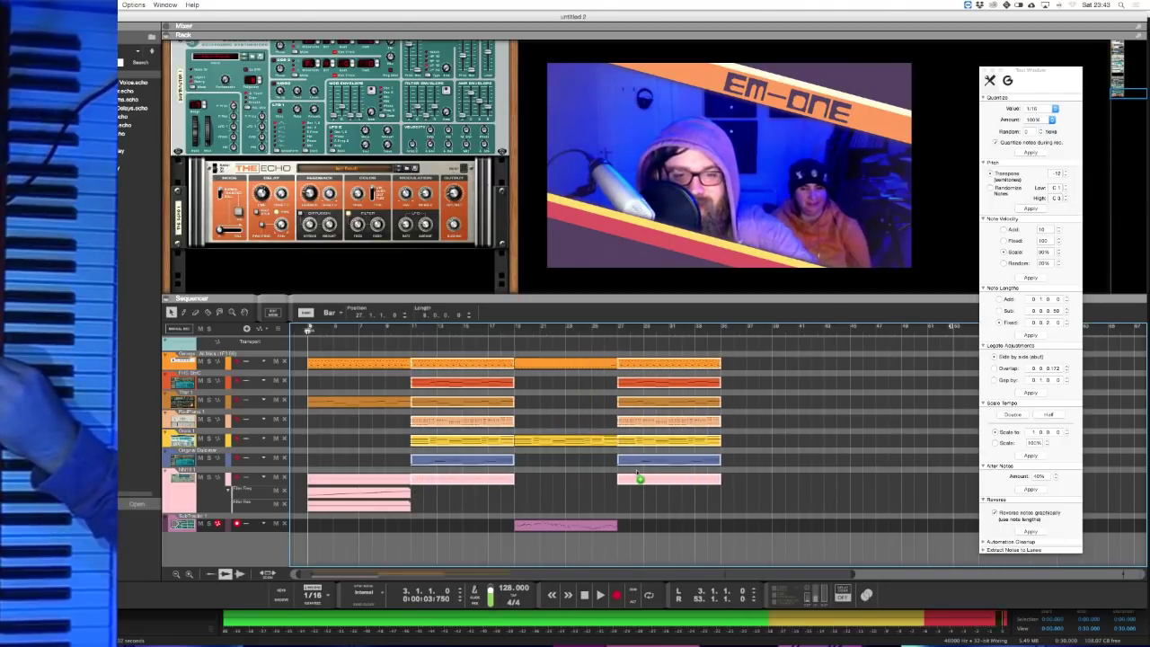
click(757, 487)
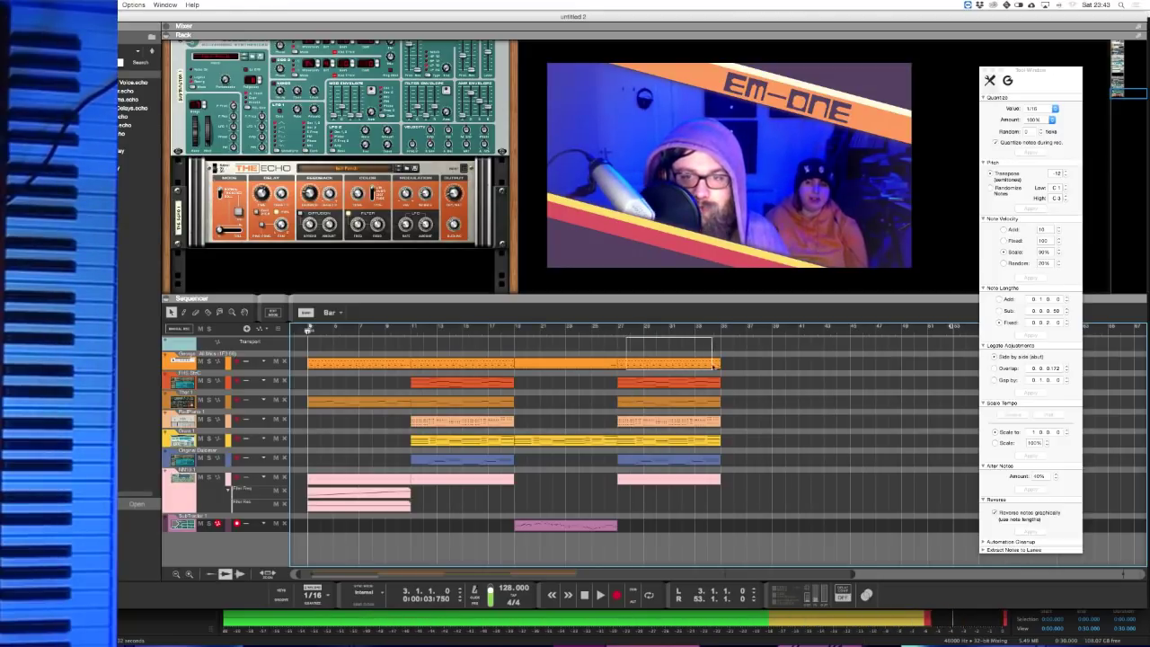
drag(714, 366, 713, 366)
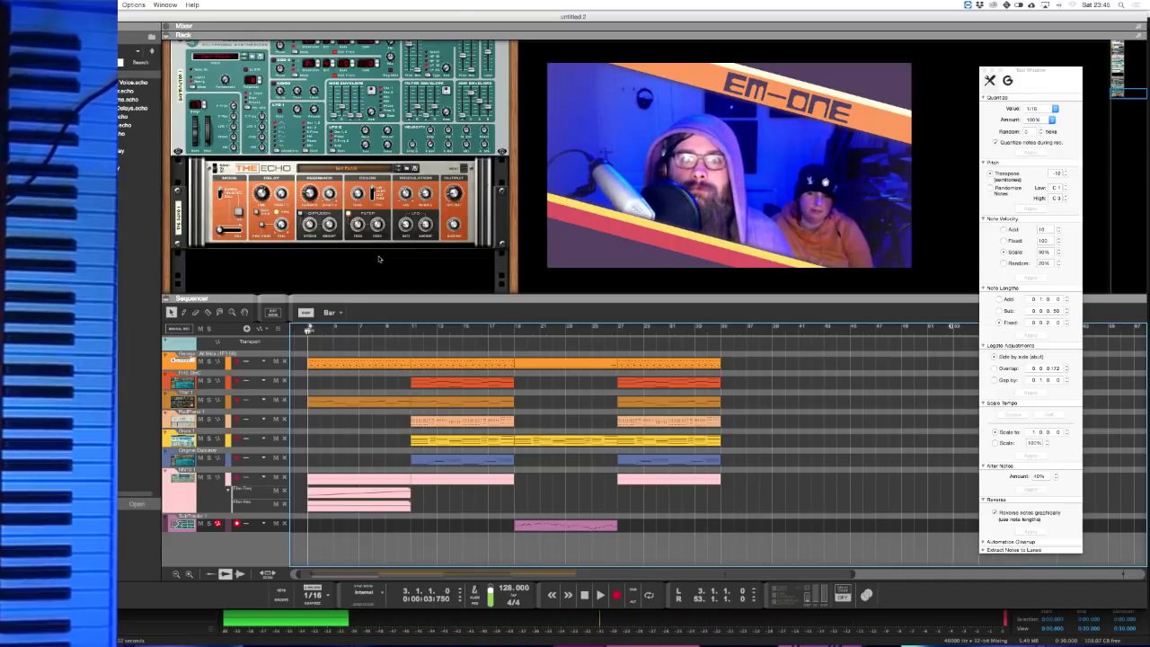
right_click(378, 258)
mouse_move(422, 322)
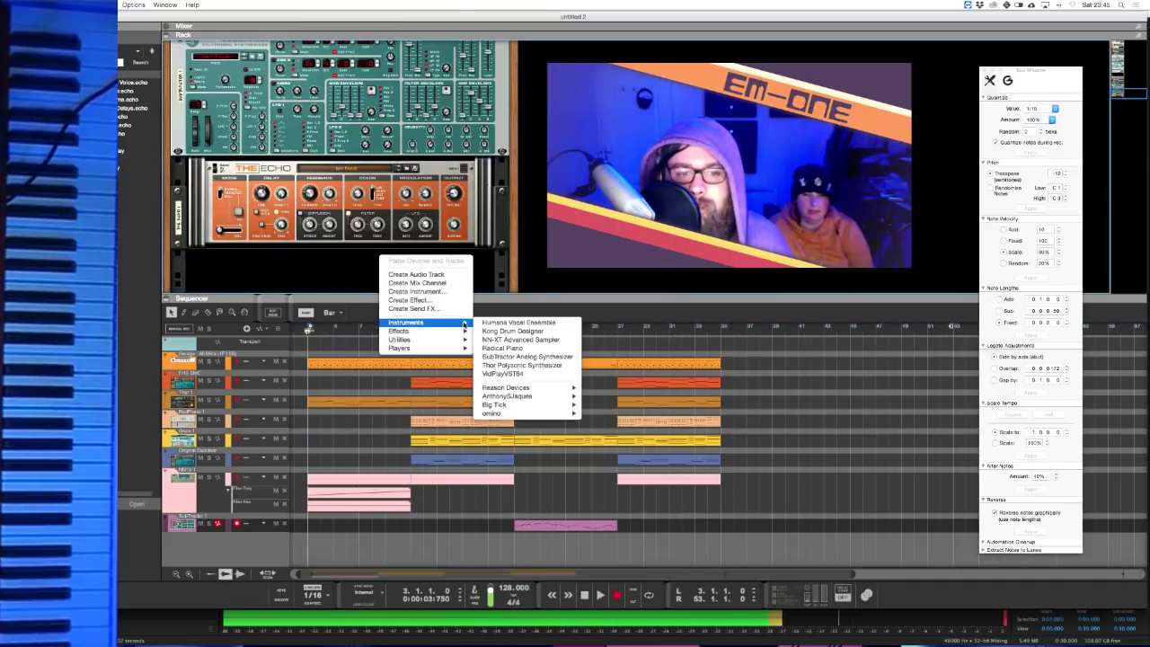
mouse_move(506, 387)
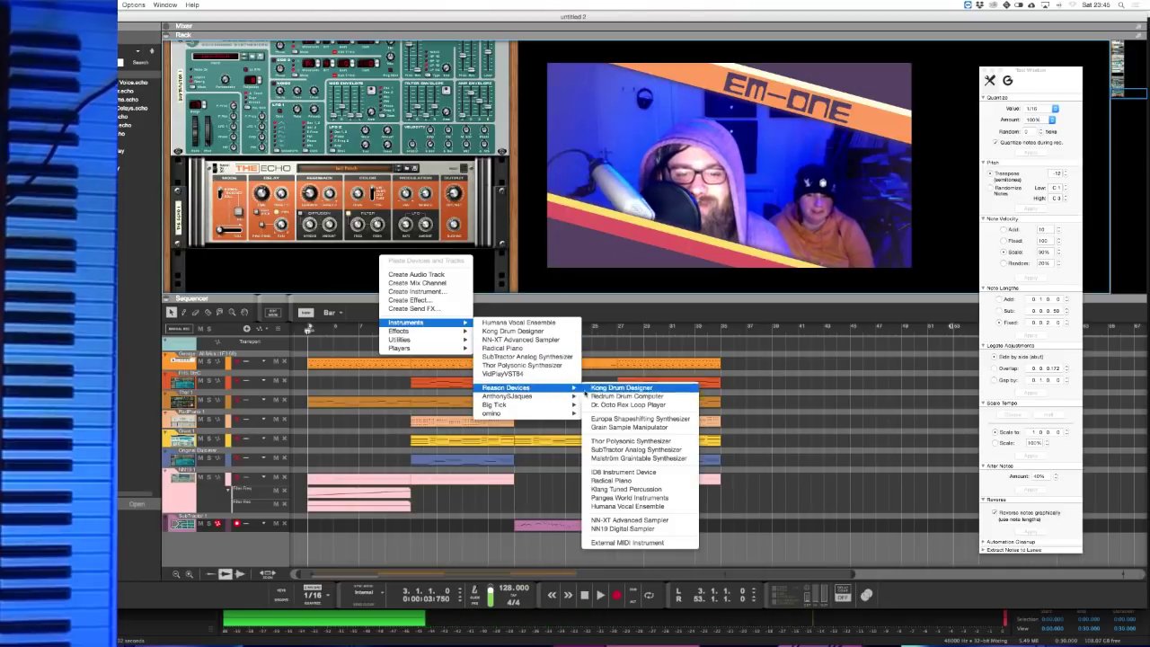
click(621, 353)
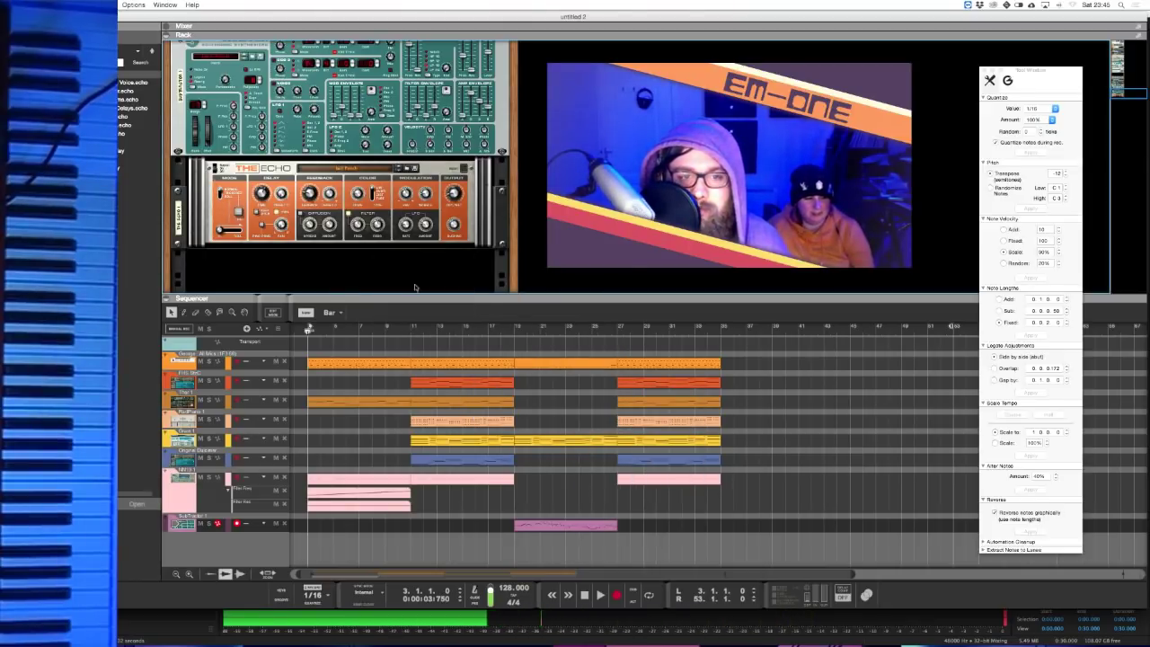
- Move all clips from bar 19 onward to start at bar 27 and copy the top track's bar 11 drum clip to bar 19
drag(766, 336, 636, 529)
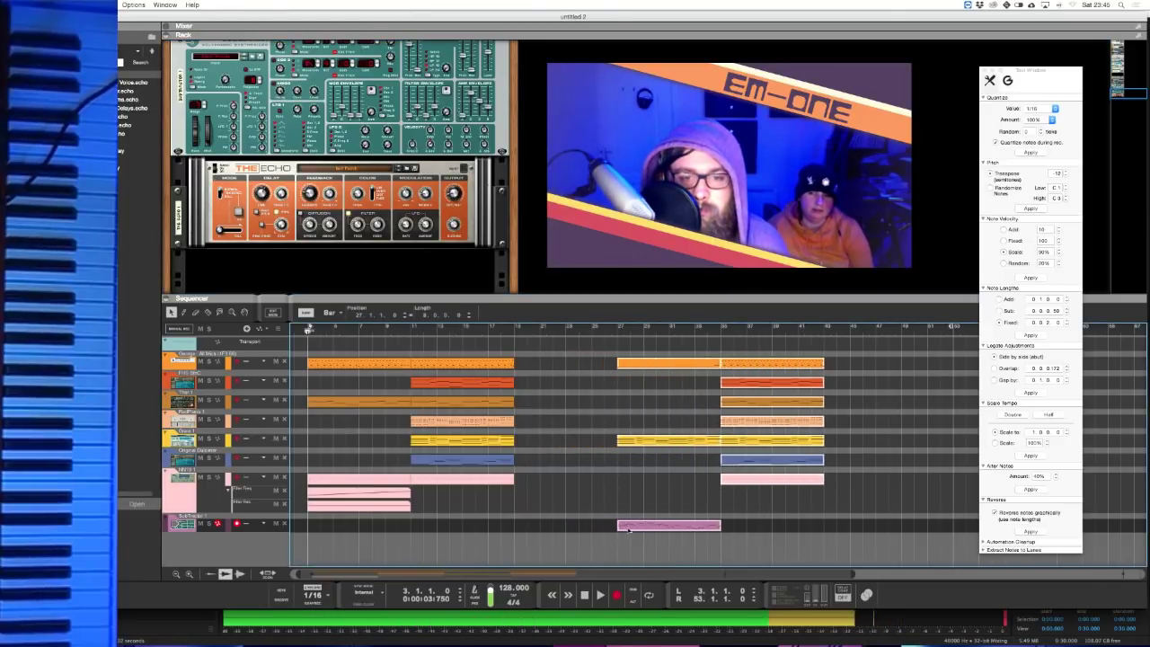
click(491, 327)
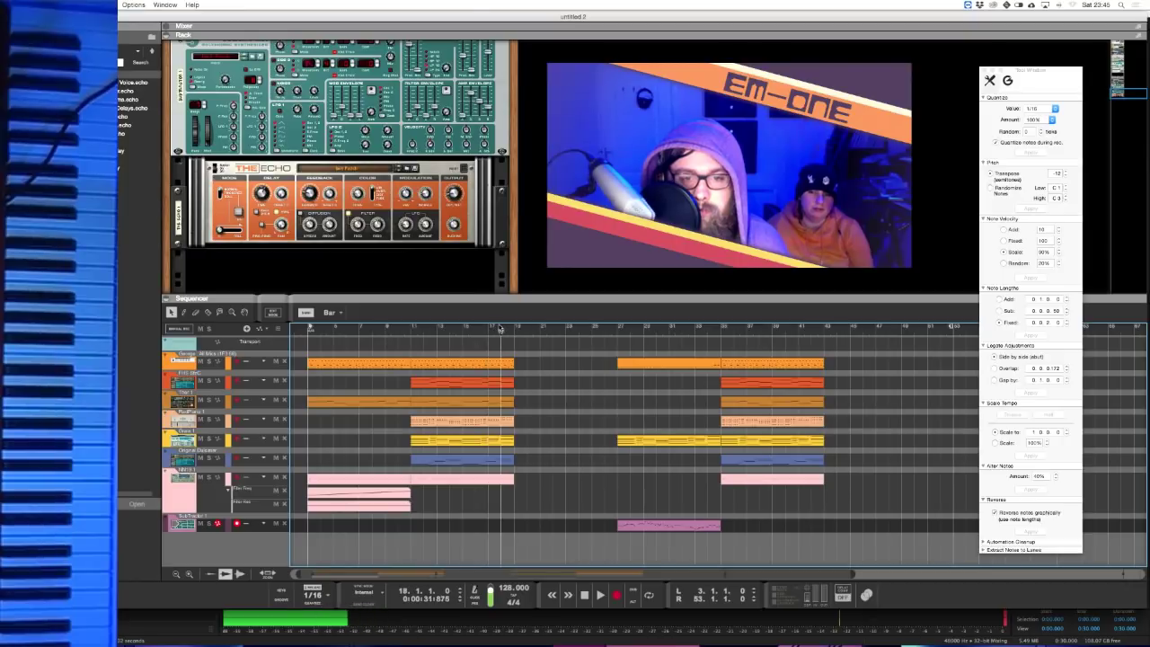
click(449, 362)
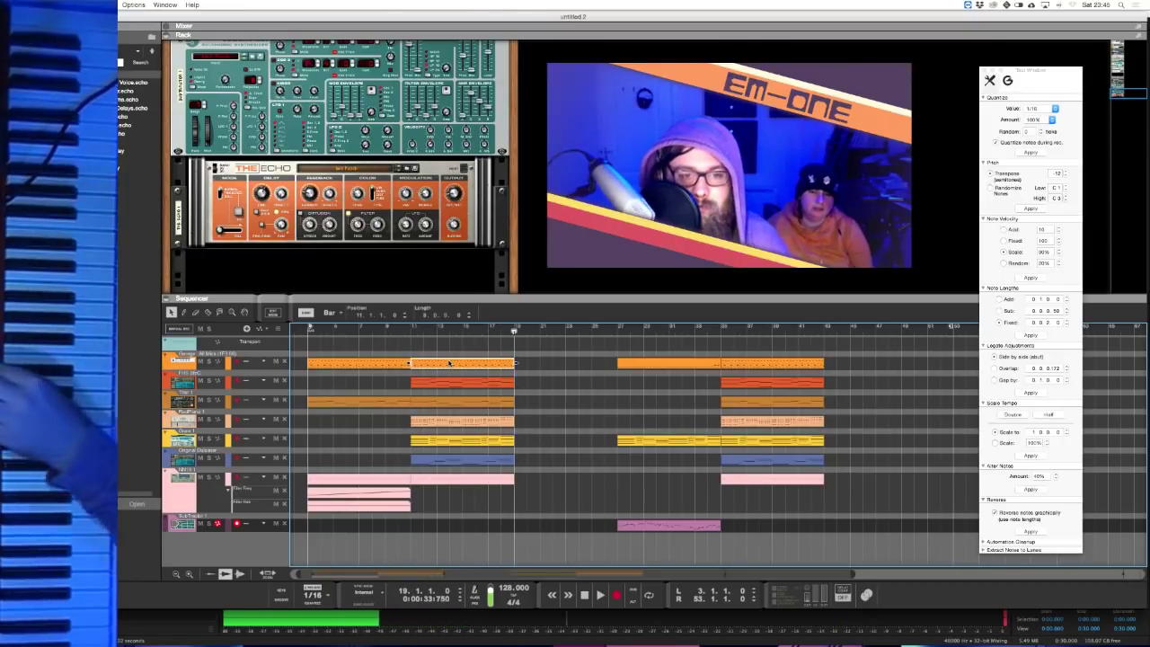
drag(449, 362, 556, 387)
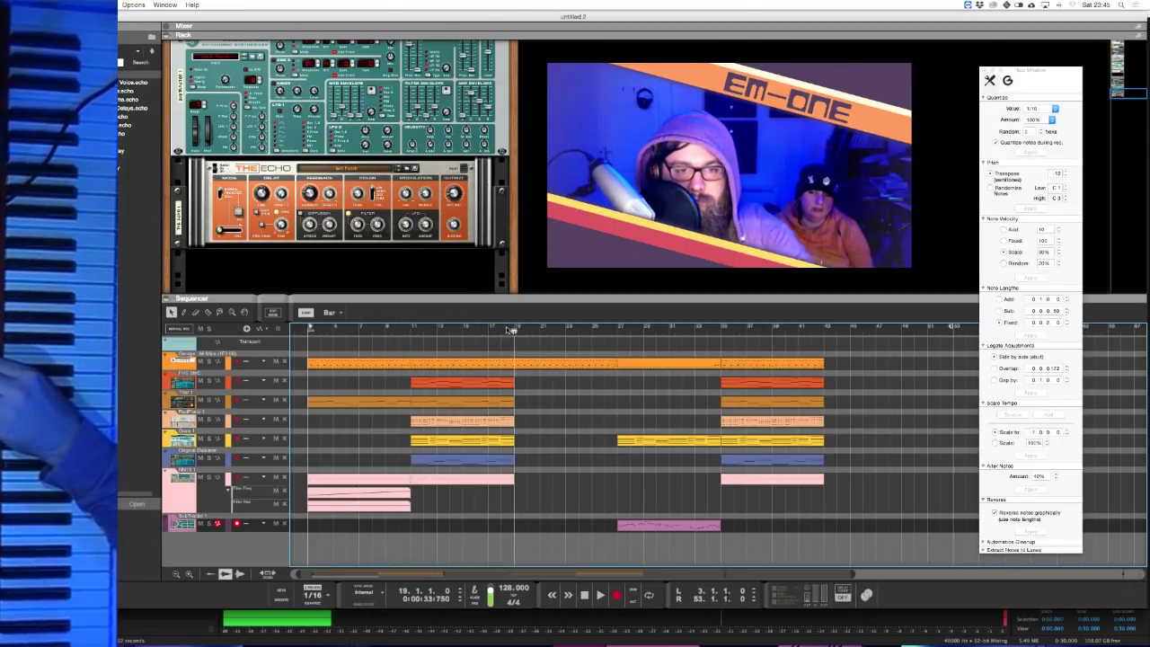
- Make the red track the recording target, then move the bar 19 drum clip to bar 23 and the sections after it to start at bar 33
click(171, 382)
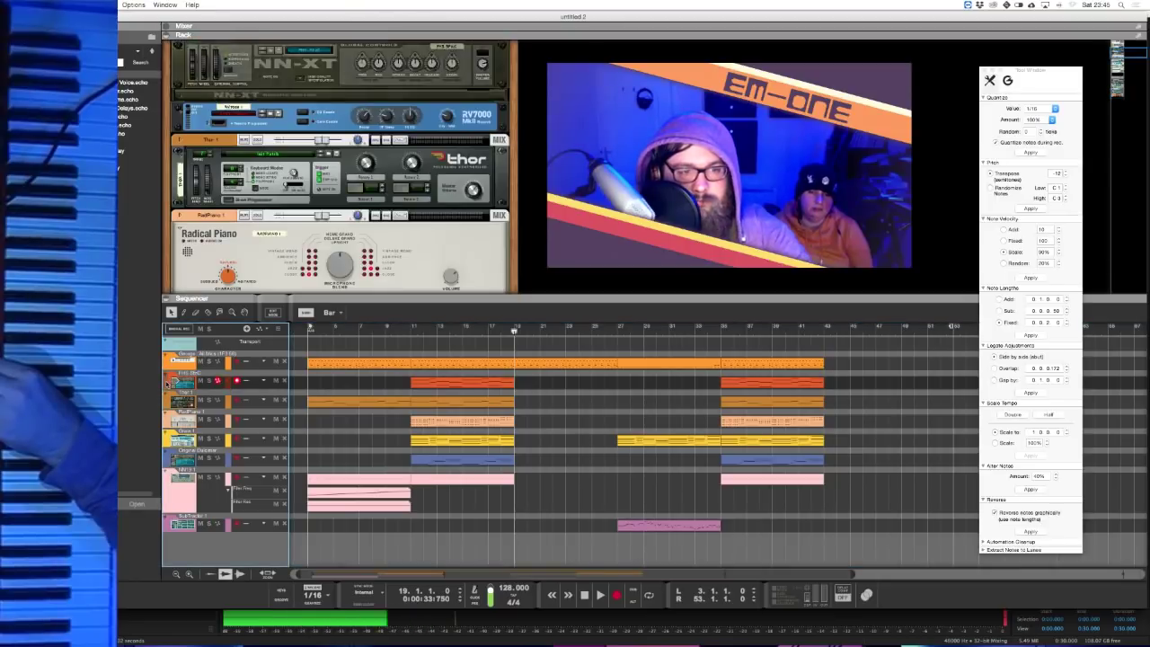
click(497, 330)
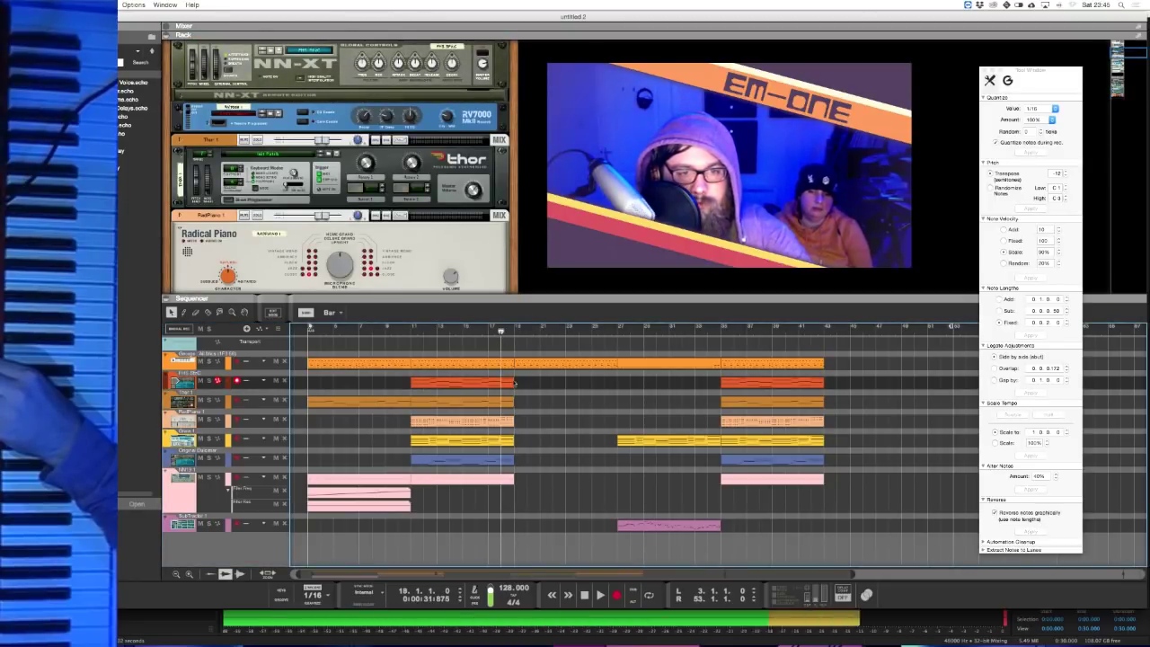
drag(541, 347, 849, 530)
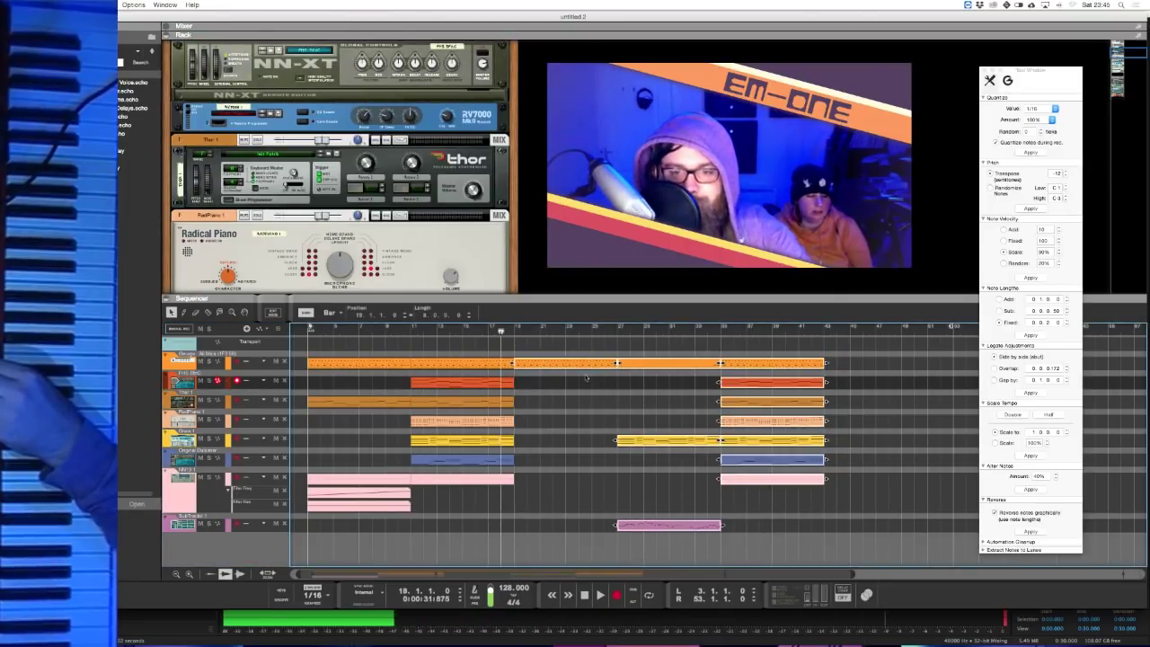
drag(587, 366, 638, 366)
click(706, 346)
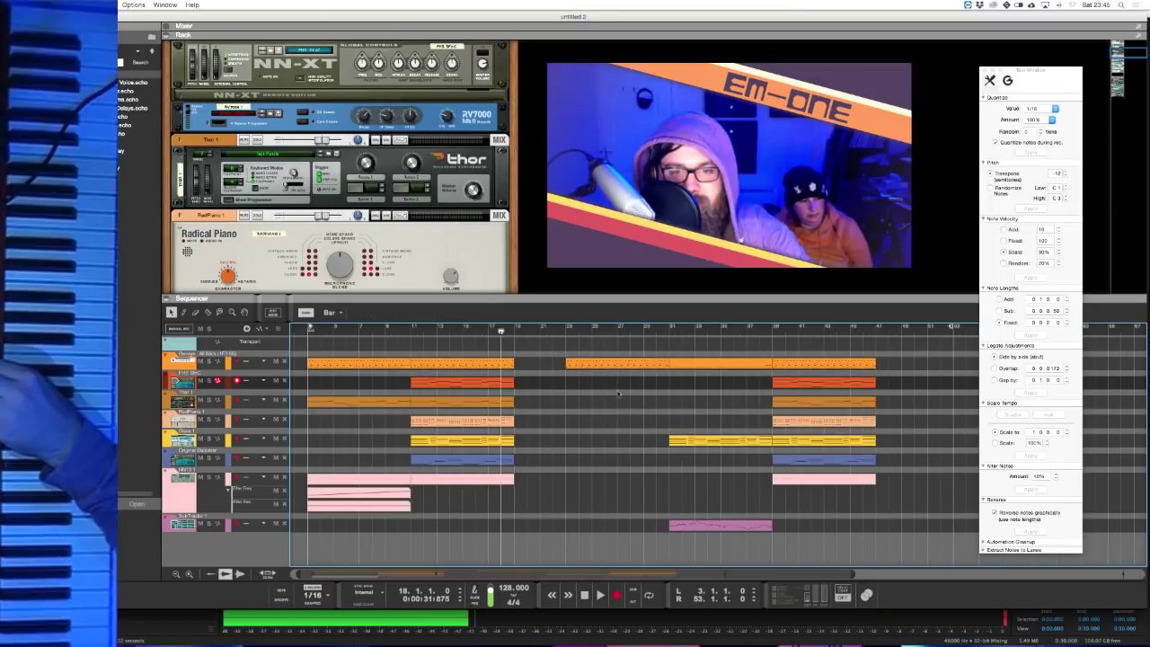
drag(705, 346, 841, 533)
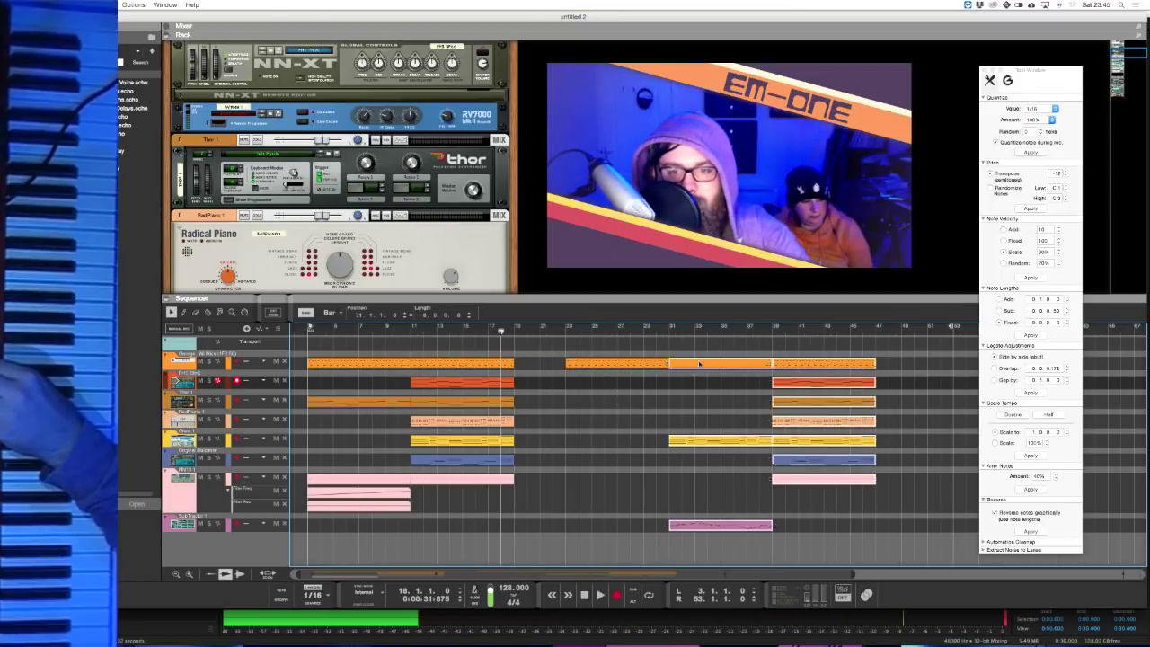
drag(698, 366, 723, 366)
- Record a new part on the red track starting at bar 21 and trim its clip to span bars 23 to 31
click(540, 329)
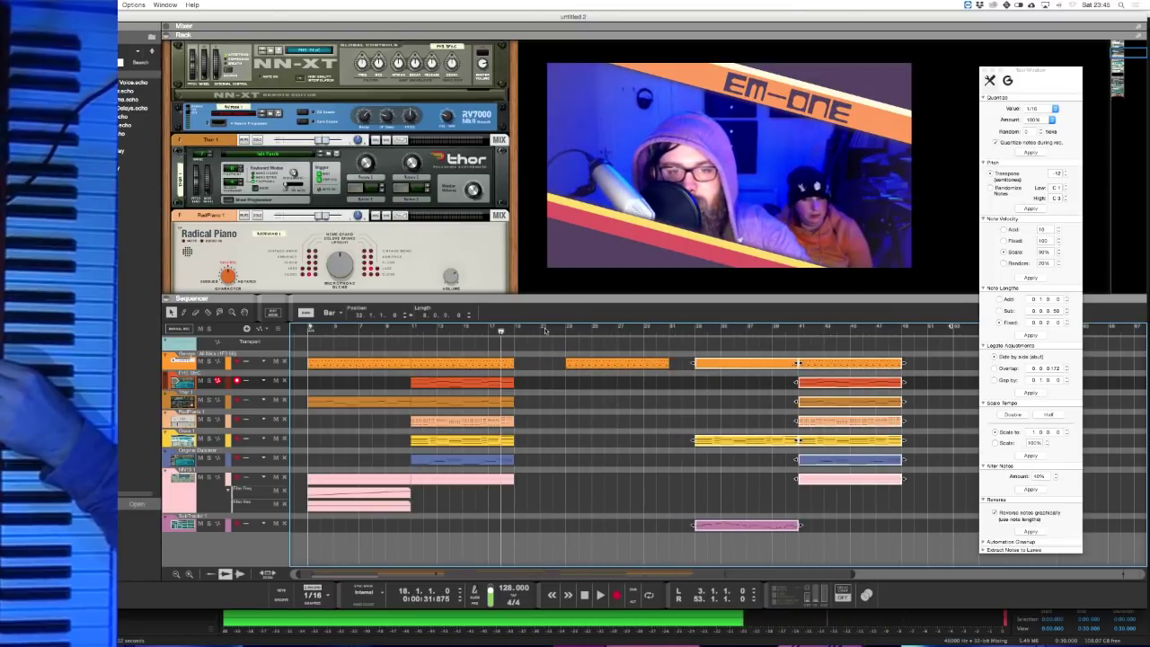
click(616, 595)
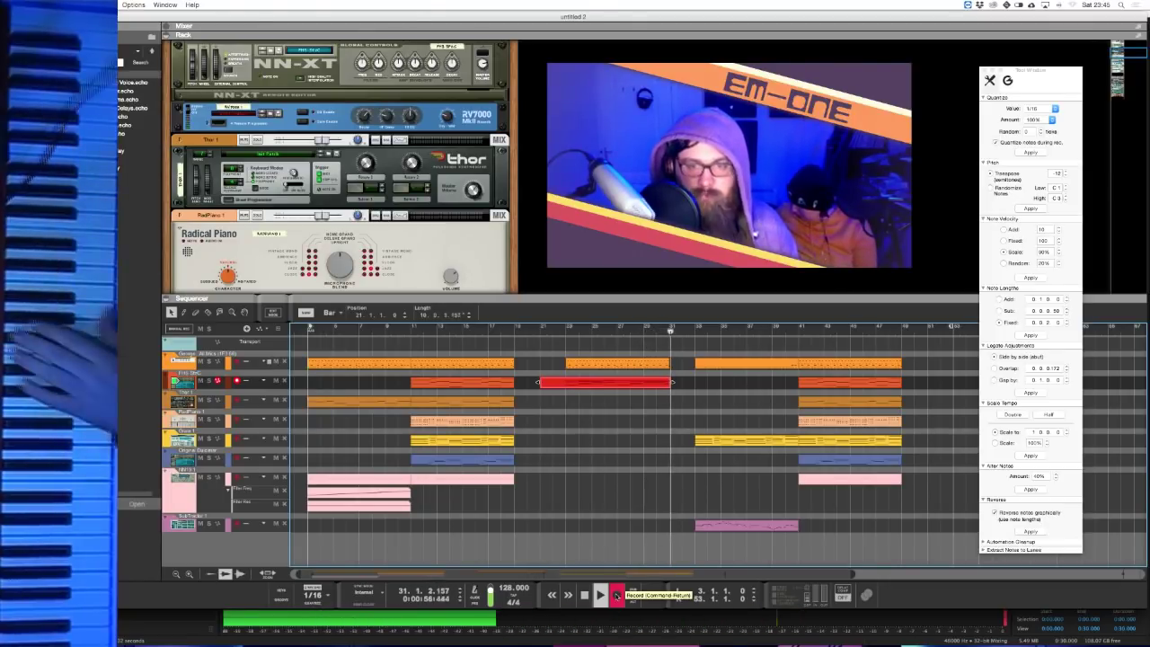
click(617, 595)
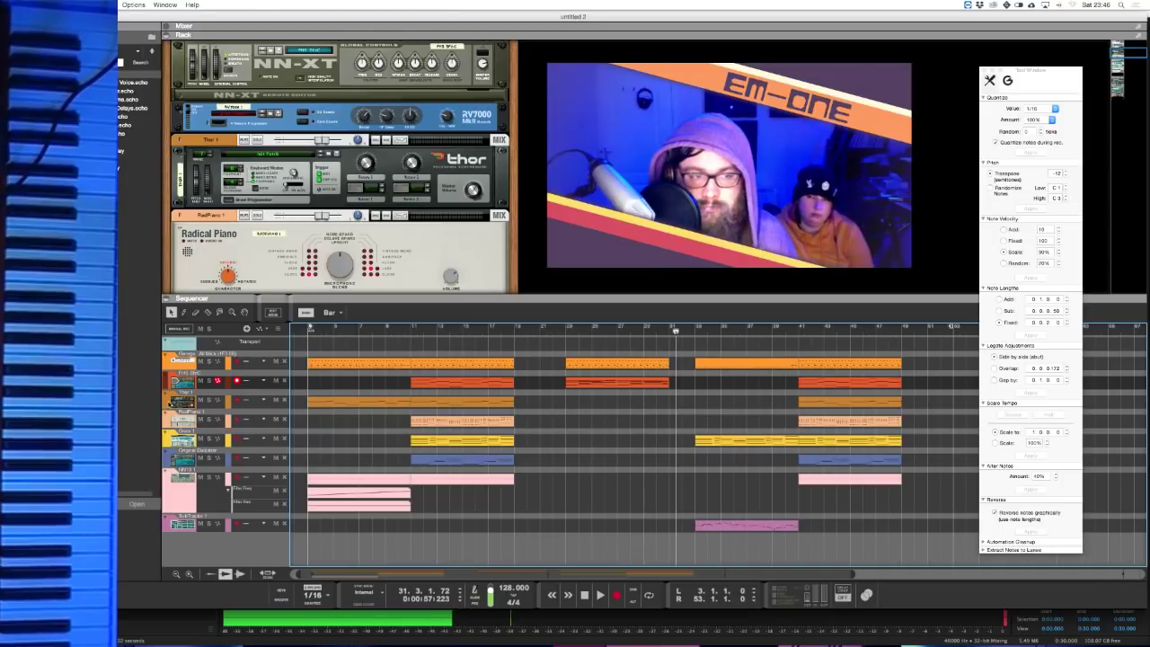
- Record a new Thor part starting at bar 22 and trim its clip at both ends to span bars 23 to 31
click(167, 404)
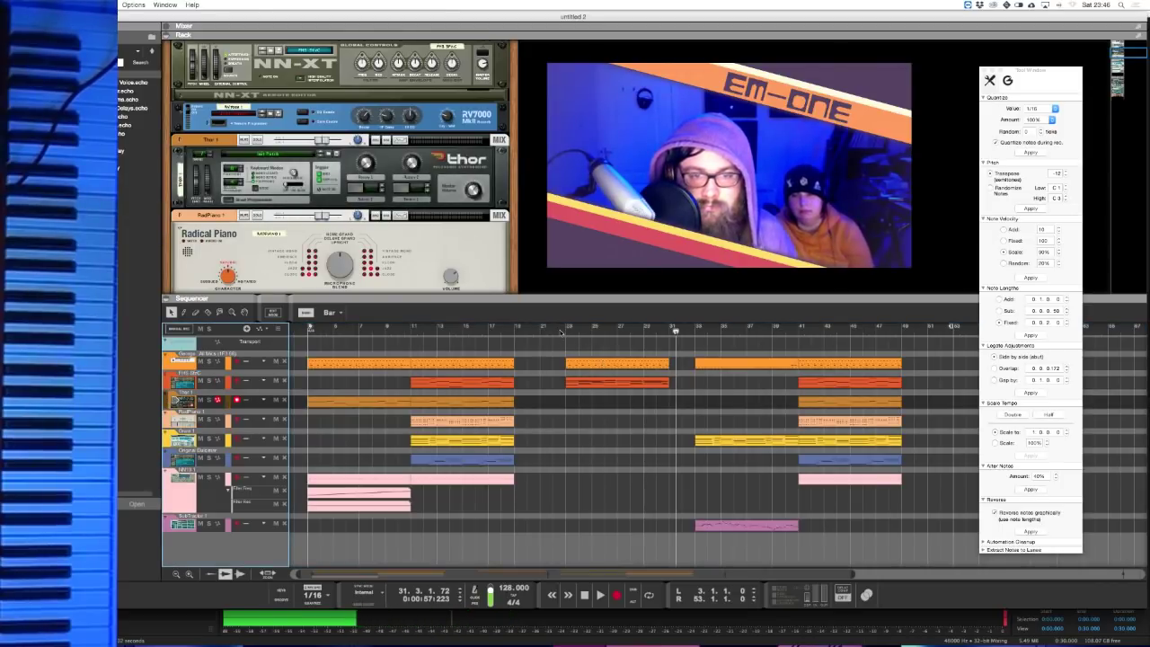
click(553, 330)
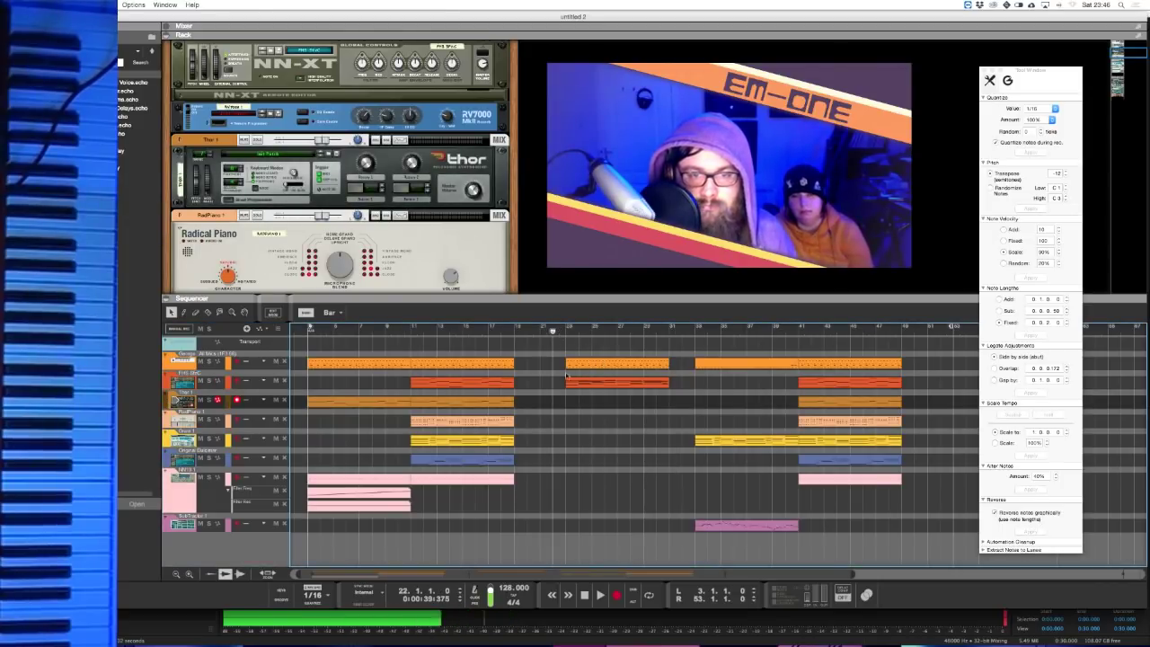
click(616, 595)
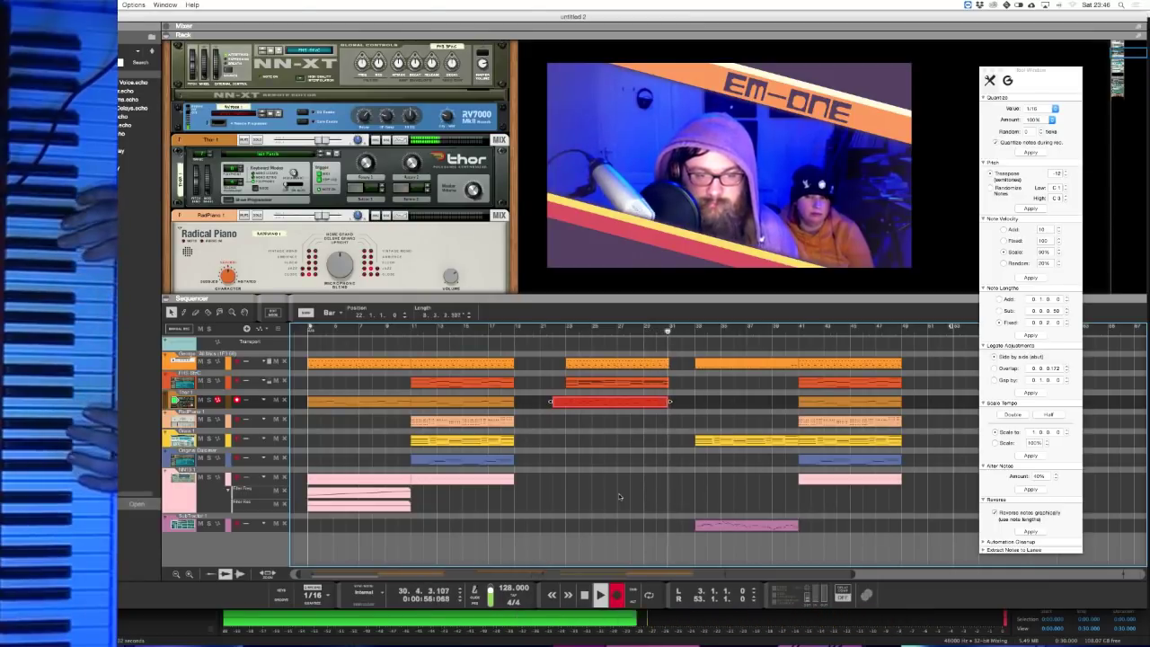
key(KP_Multiply)
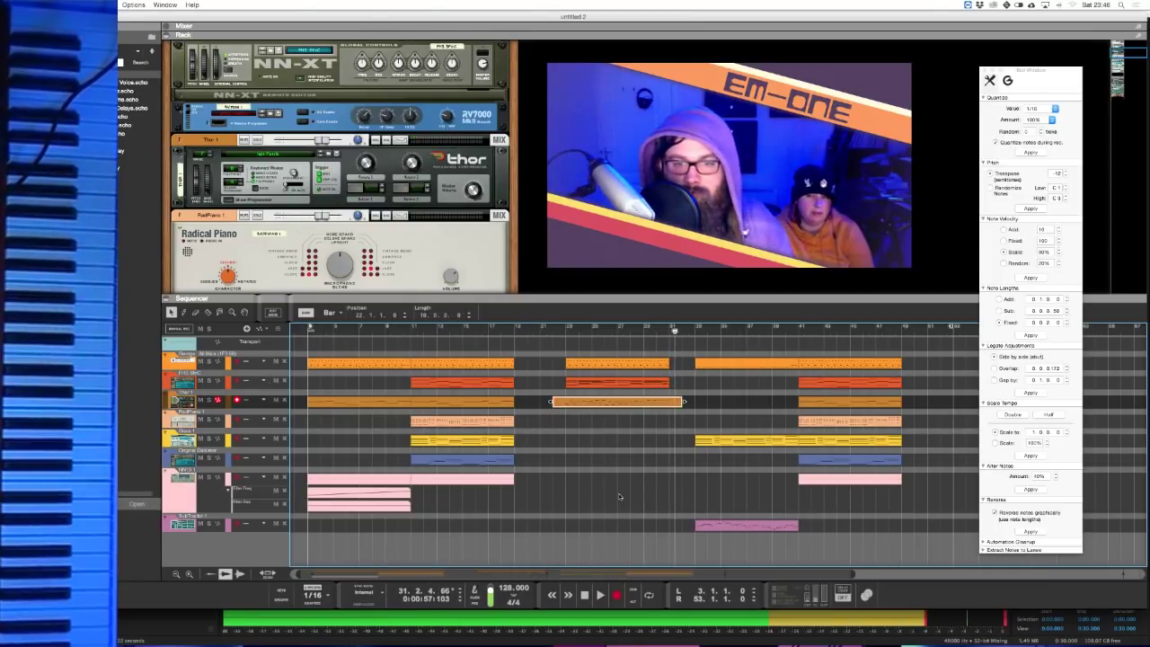
drag(683, 401, 667, 404)
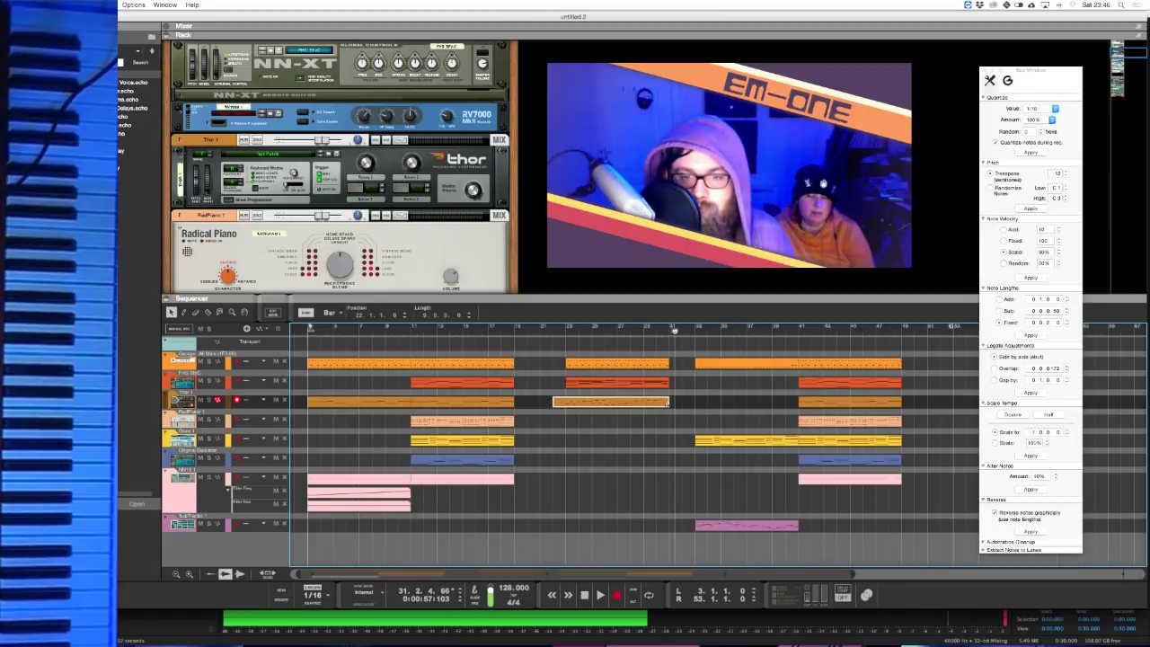
drag(552, 401, 570, 402)
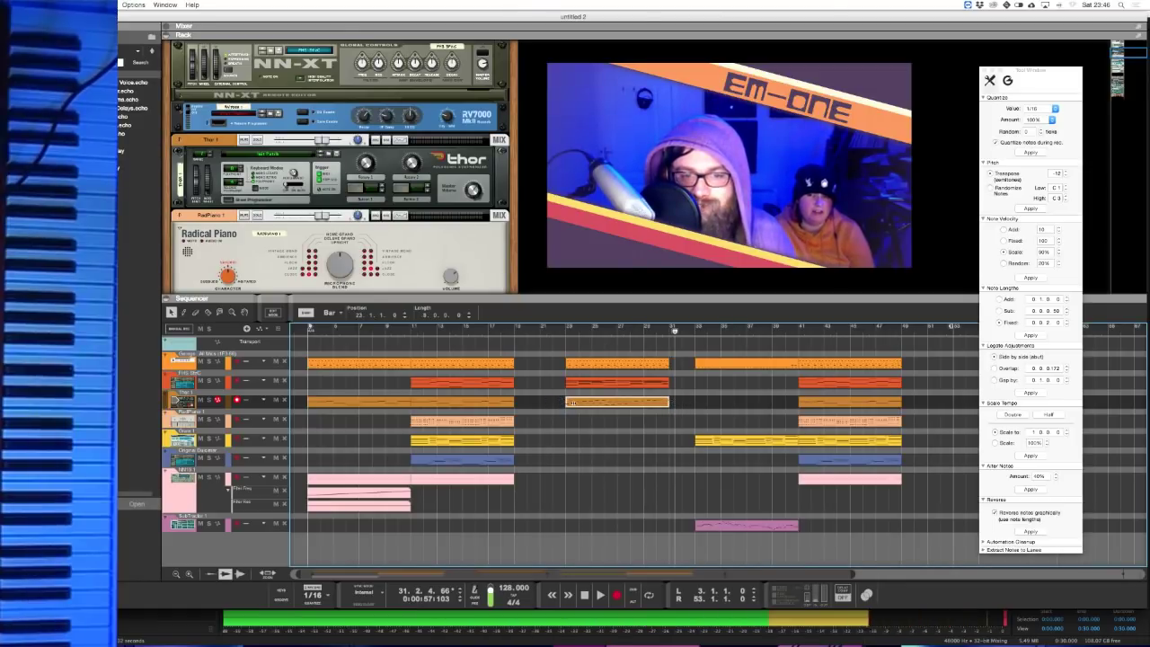
click(573, 431)
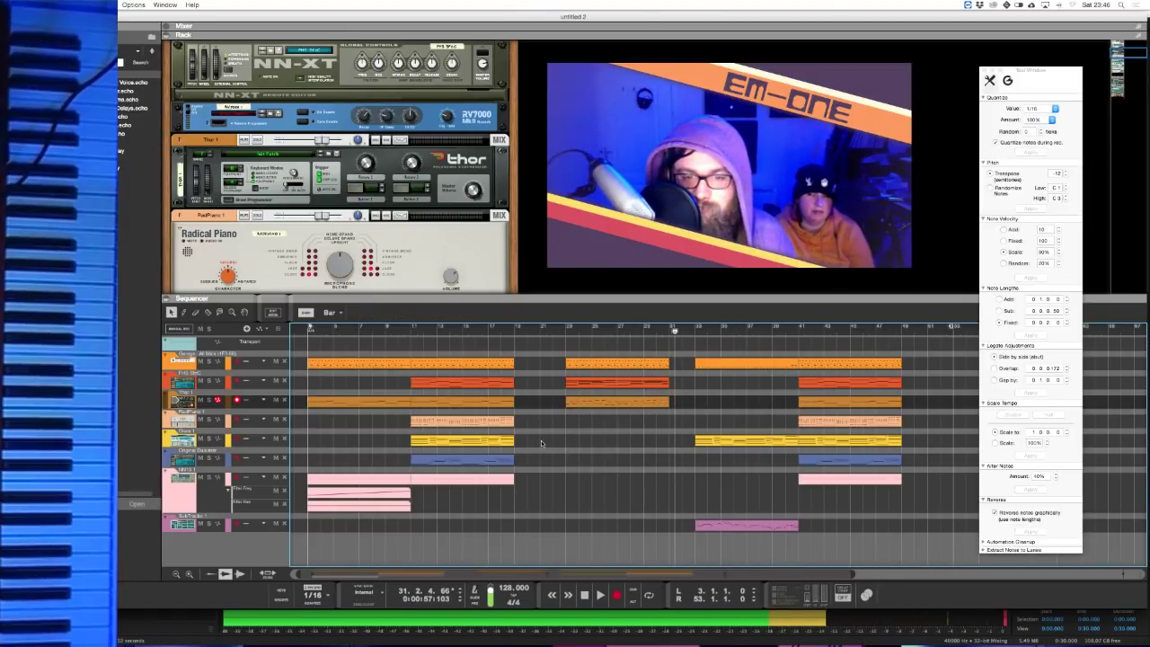
- Record a new Radical Piano part starting at bar 21 and trim its clip at both ends to span bars 23 to 31
click(166, 422)
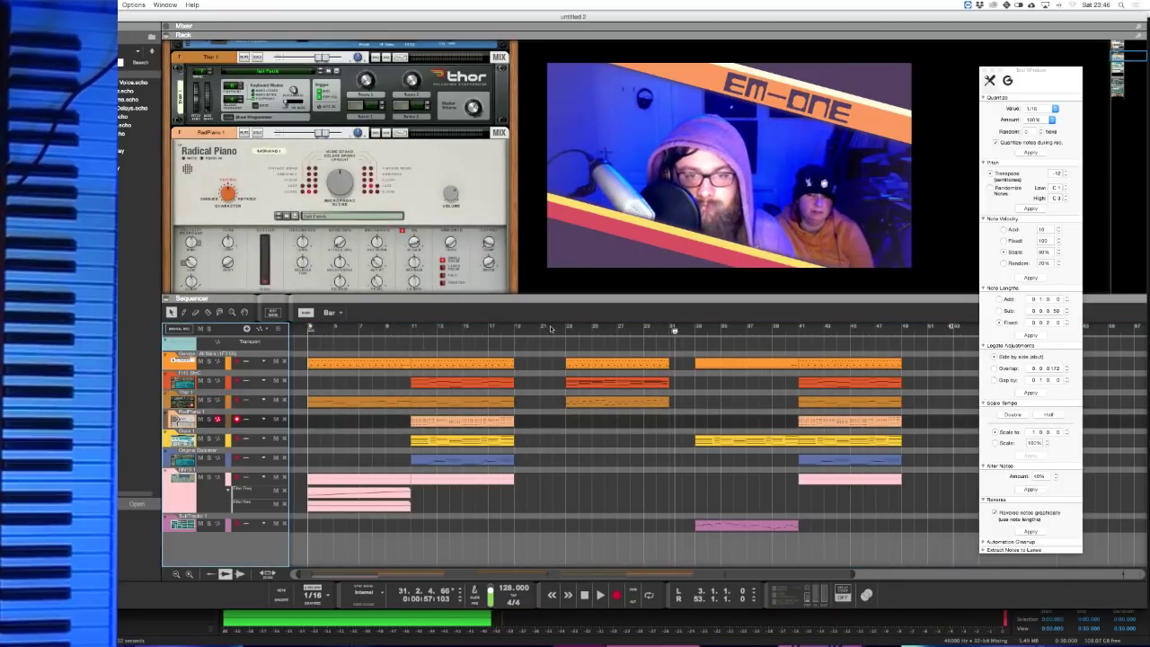
click(553, 331)
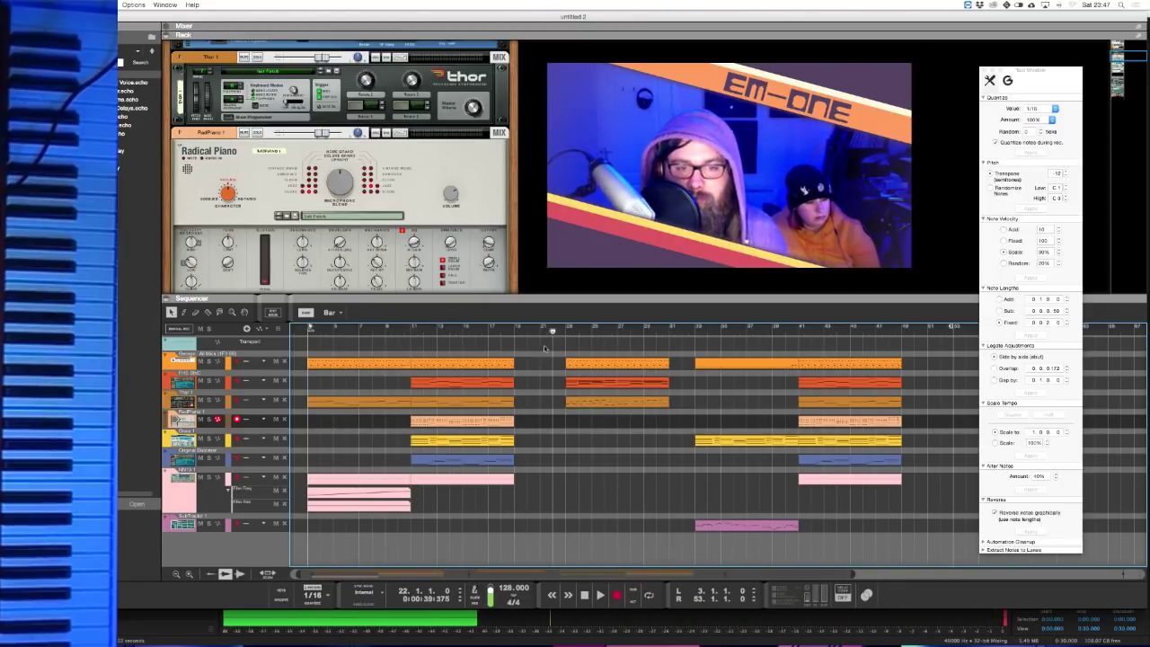
key(KP_7)
click(615, 596)
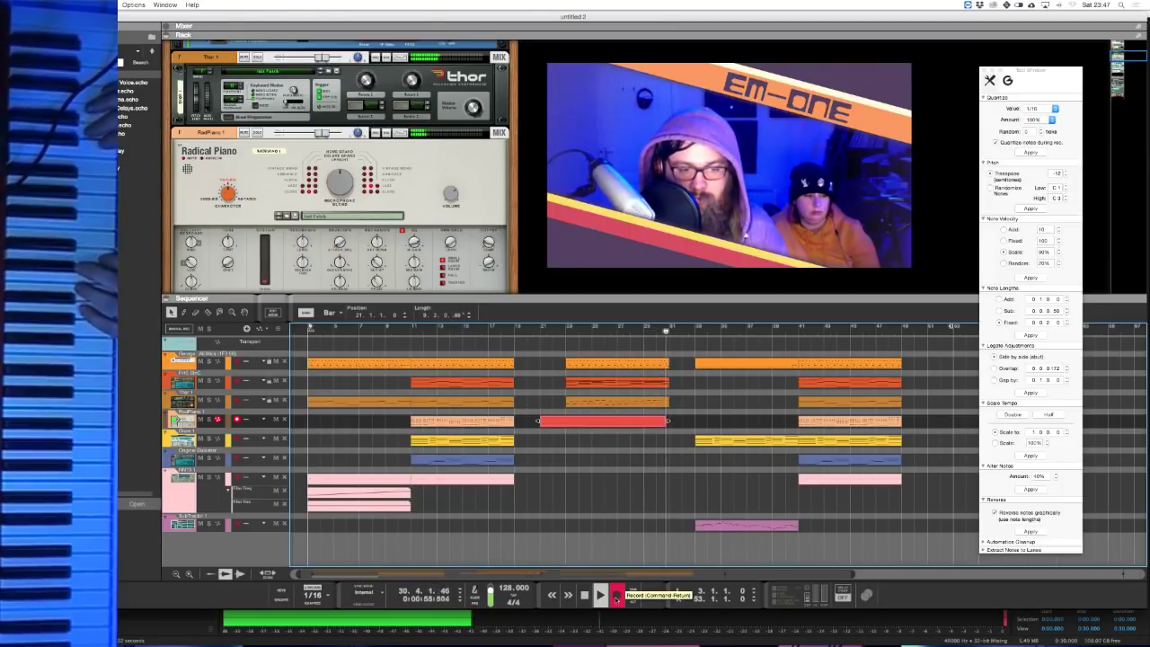
click(616, 596)
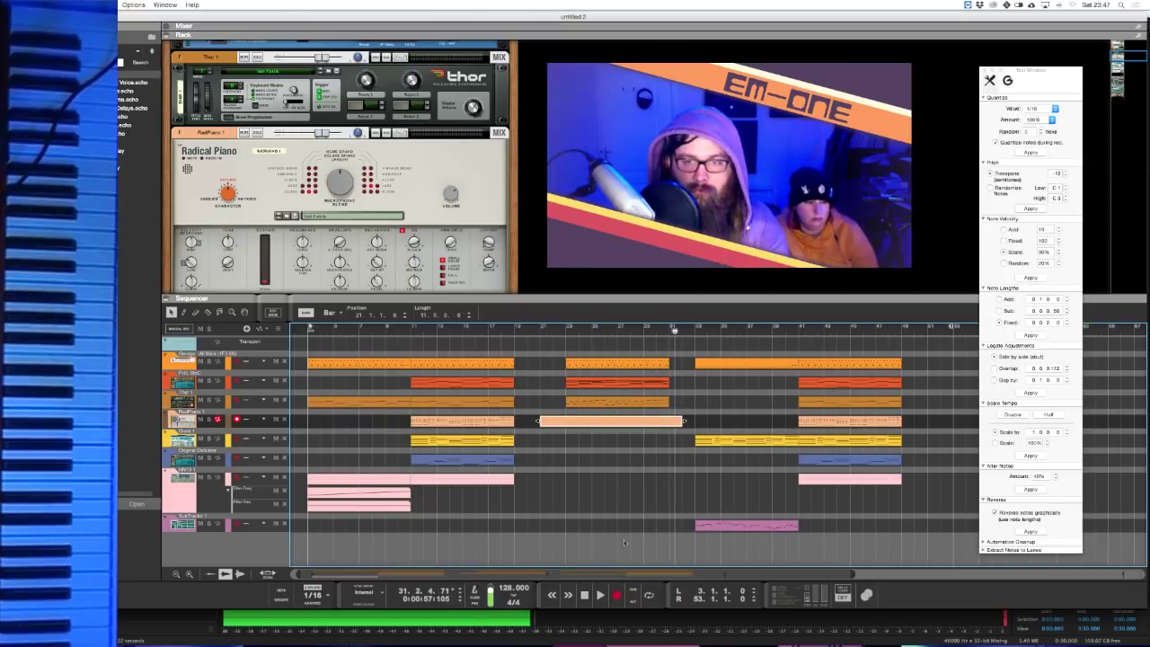
drag(683, 420, 669, 420)
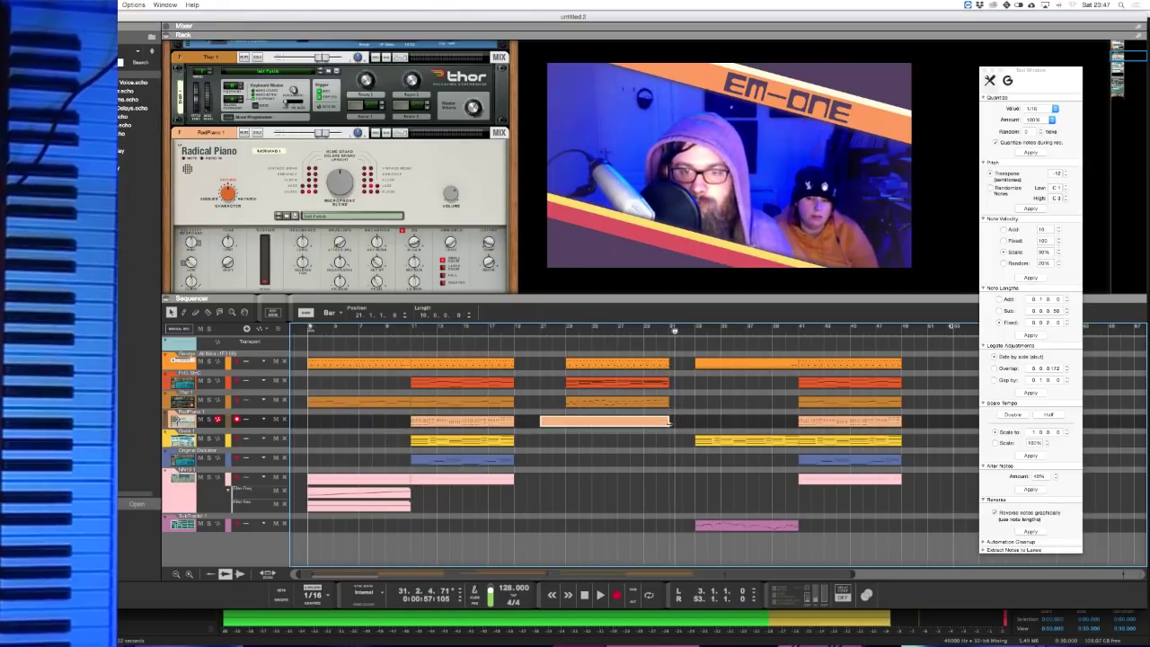
drag(539, 420, 674, 395)
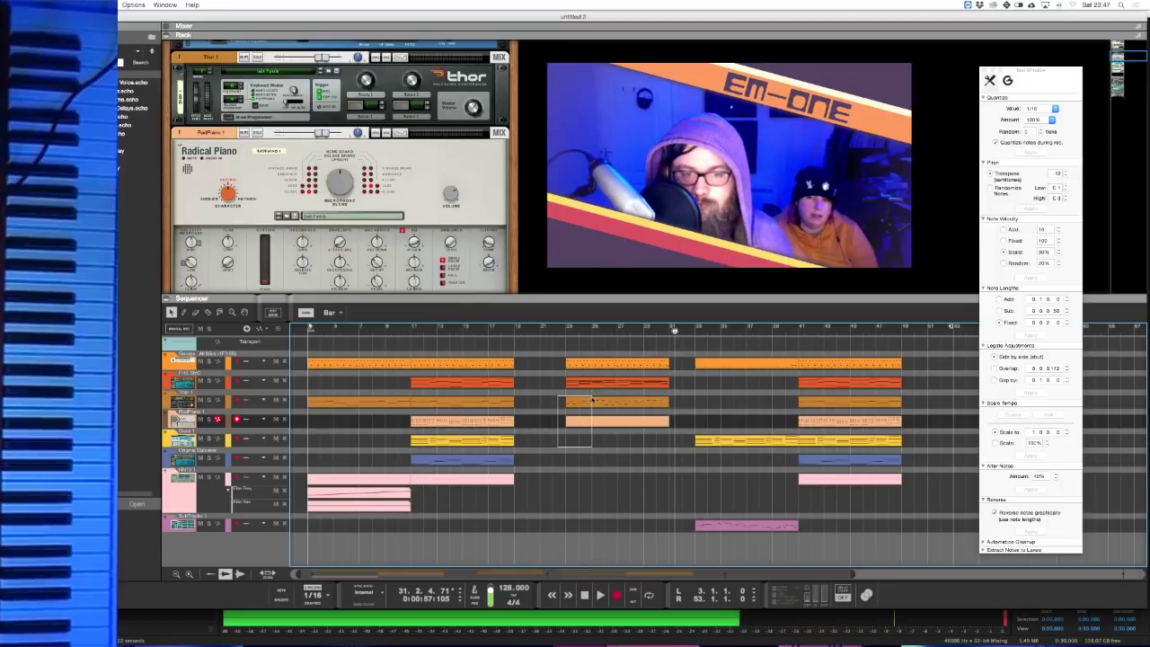
- Quantize the selected Thor and Radical Piano clips at bar 23 to a value of 1/4
click(1033, 108)
click(1030, 95)
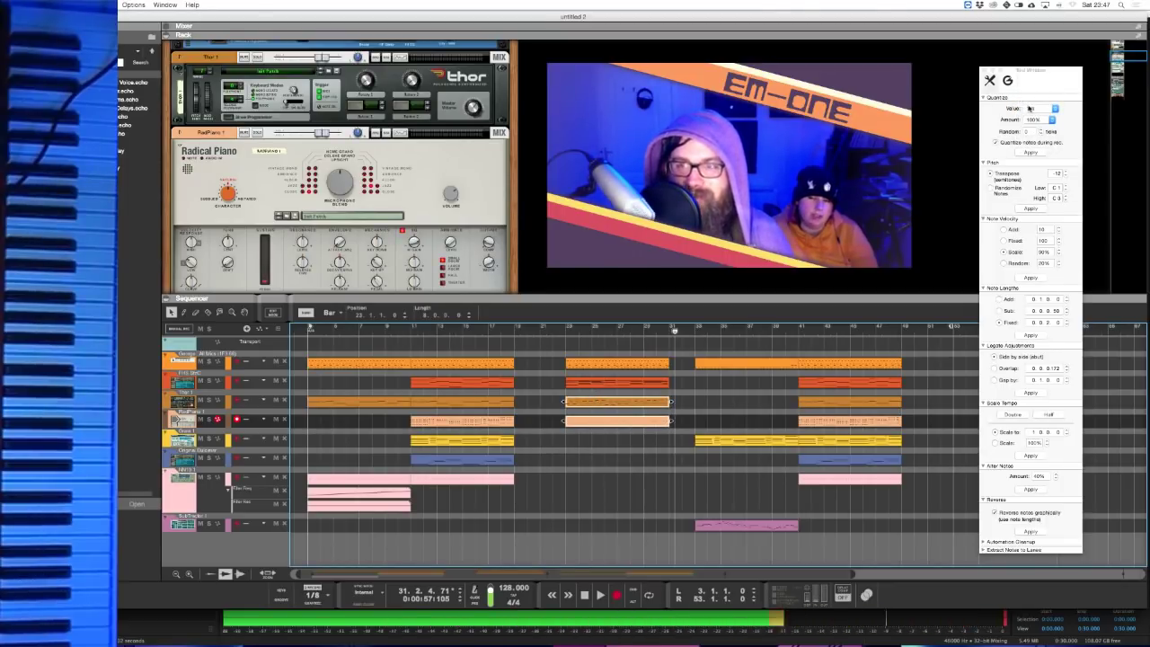
click(1029, 108)
click(1030, 98)
click(1029, 151)
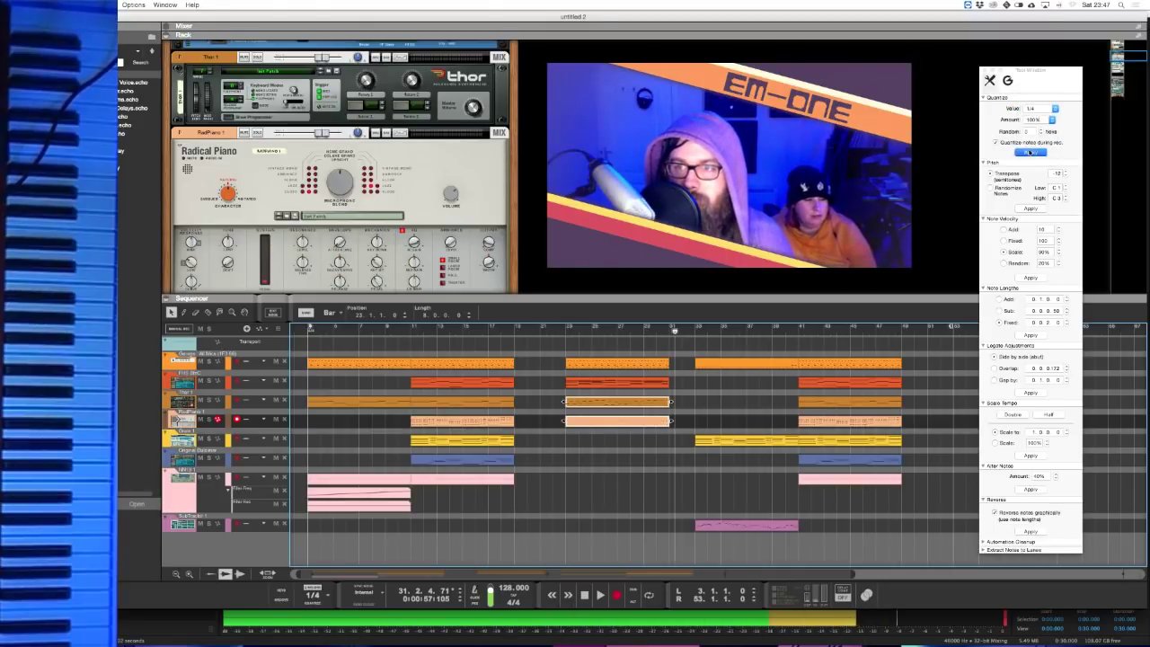
click(653, 447)
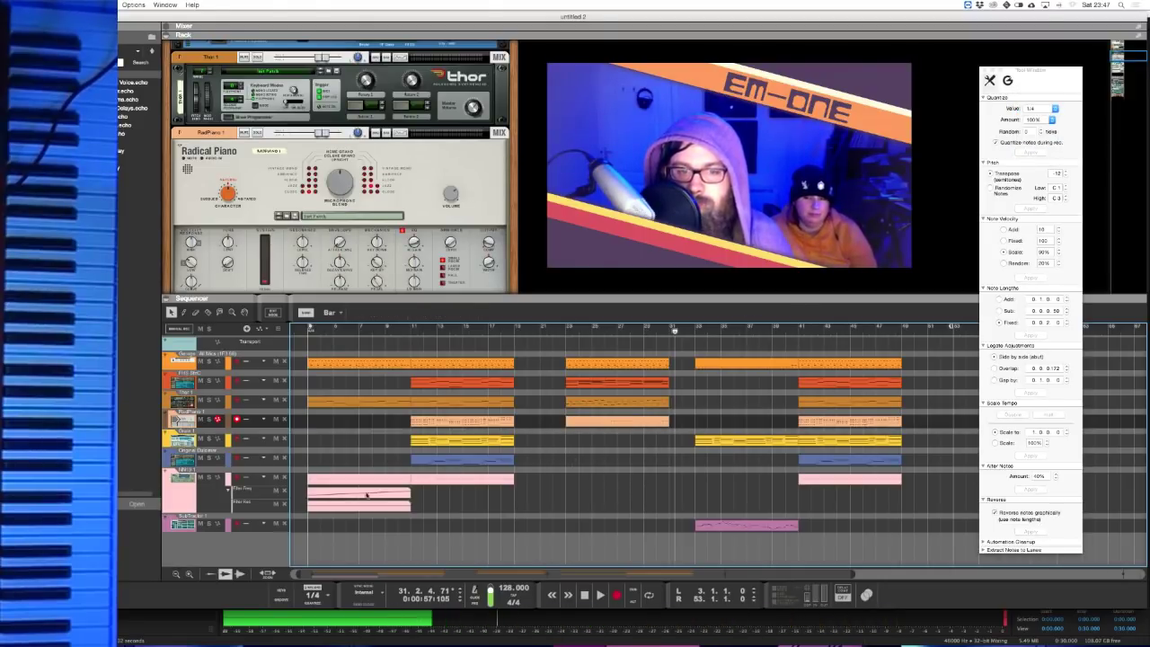
- Record a new Grain part starting at bar 22 and trim the start of its clip to bar 23
key(Down)
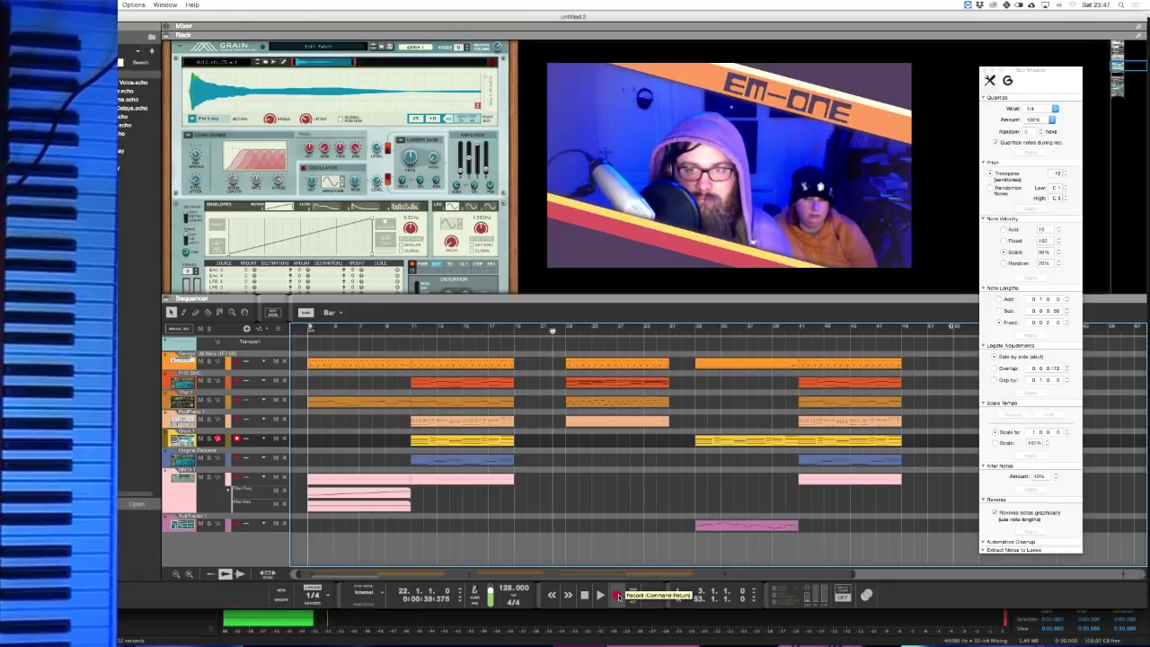
click(617, 594)
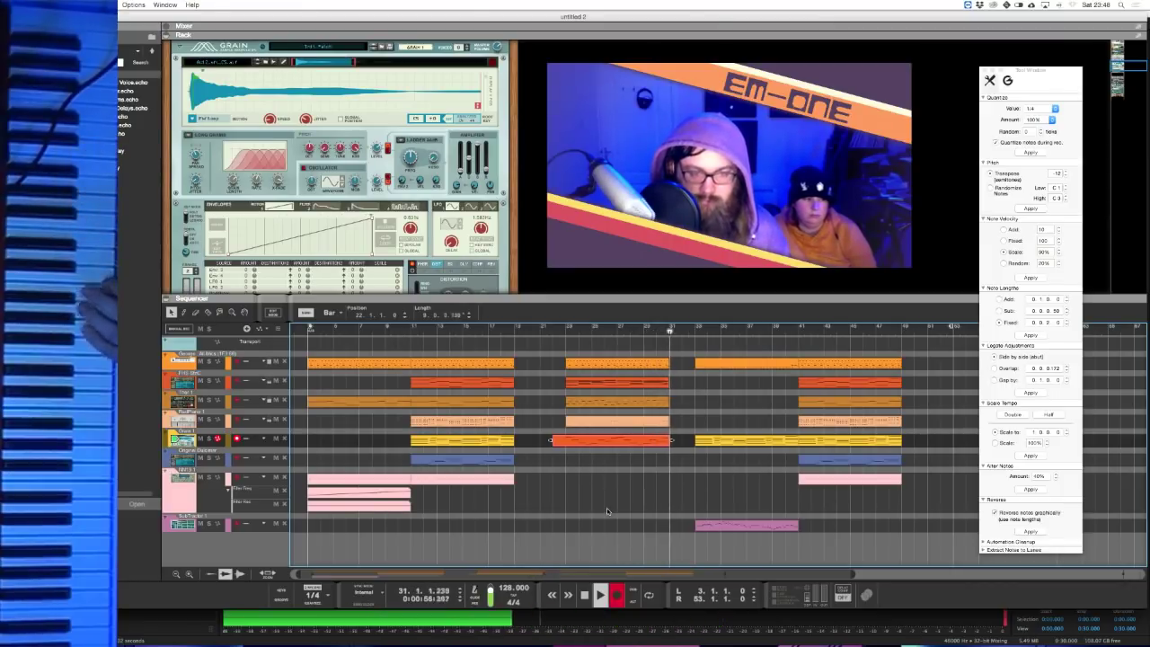
key(space)
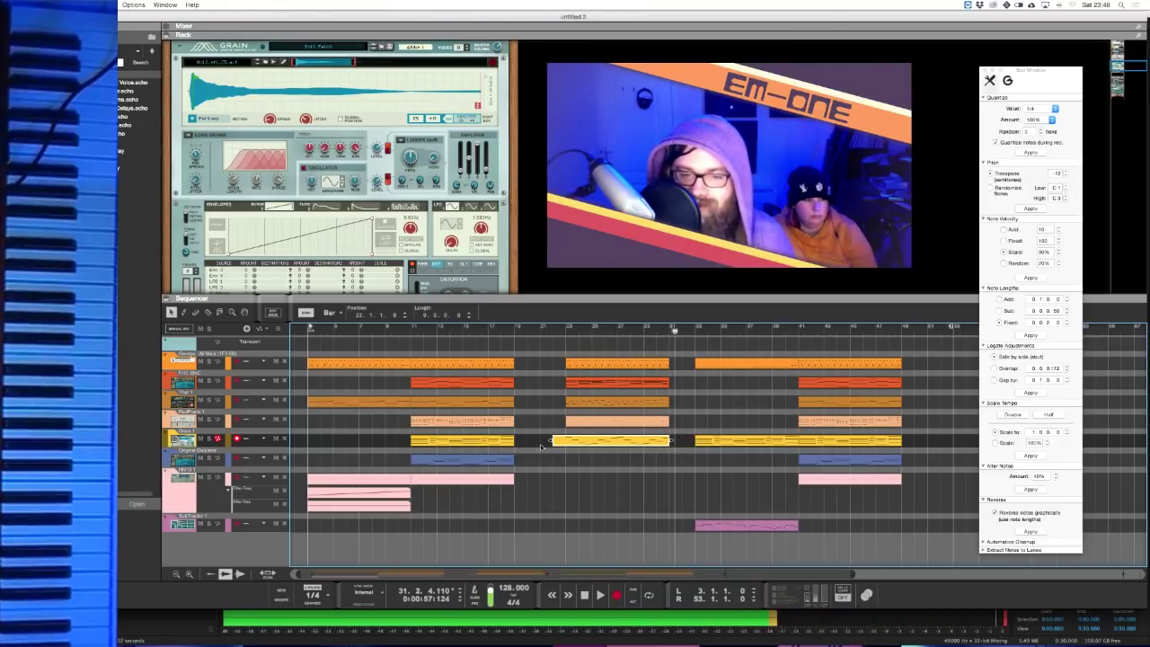
drag(550, 442, 566, 442)
click(579, 462)
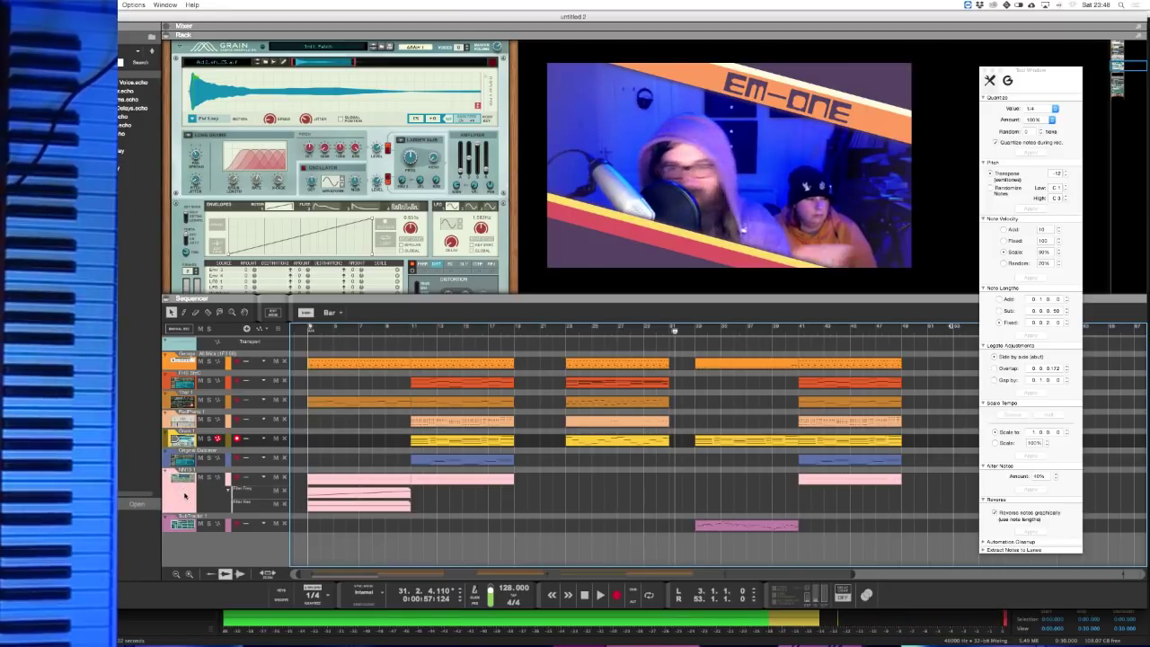
- Copy the bar 11 clip on the pink NN-19 track to bar 23
click(185, 495)
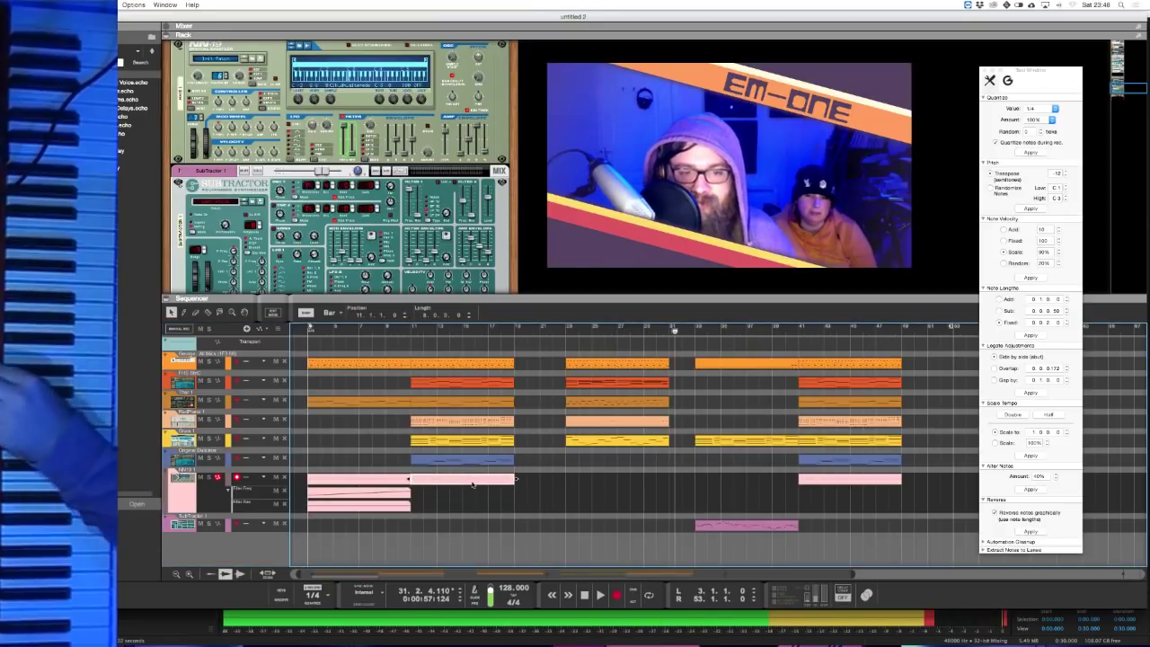
drag(566, 479, 629, 485)
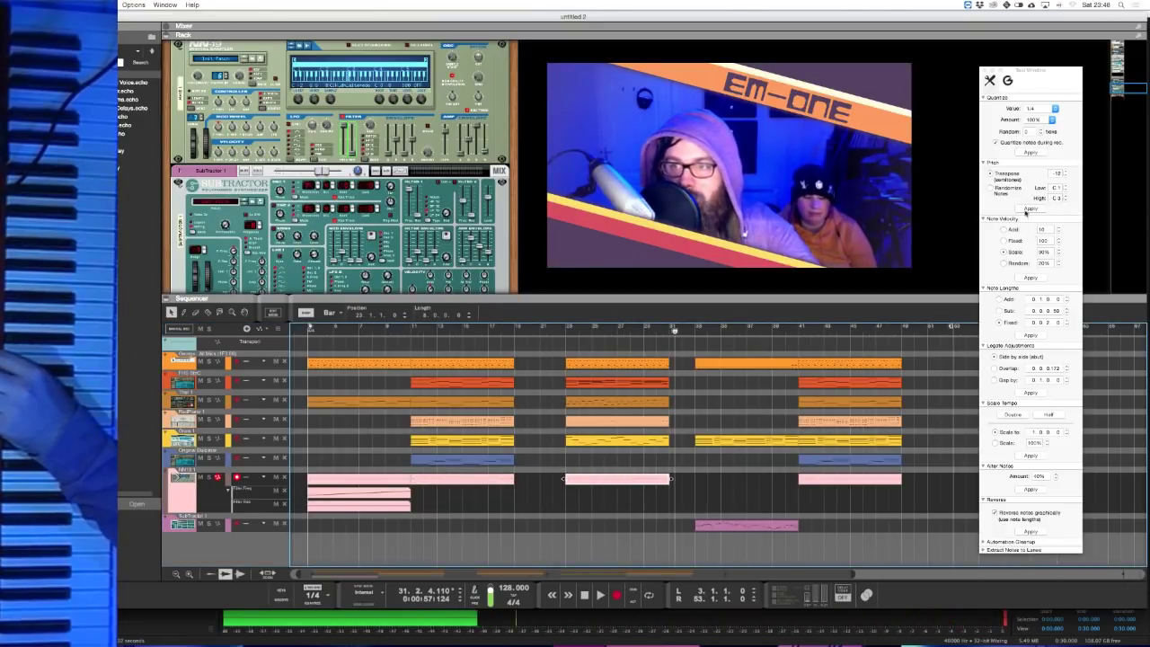
click(607, 416)
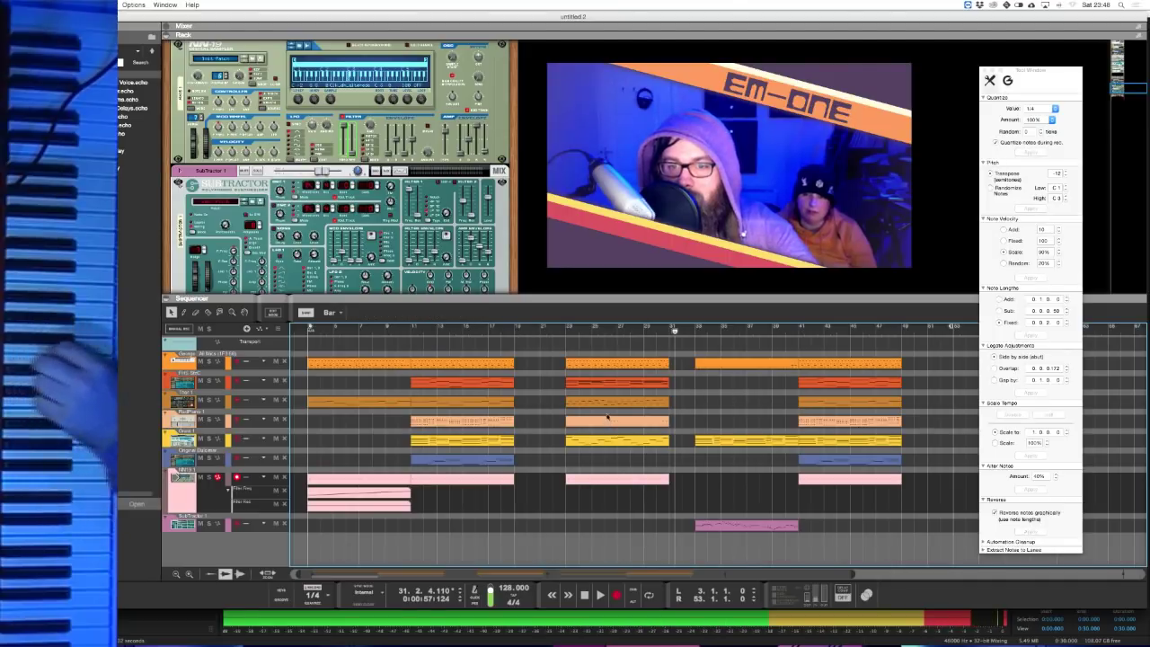
- Add a falling filter frequency automation clip and a filter resonance automation clip on the NN-19 track from bar 23 to 31
click(566, 331)
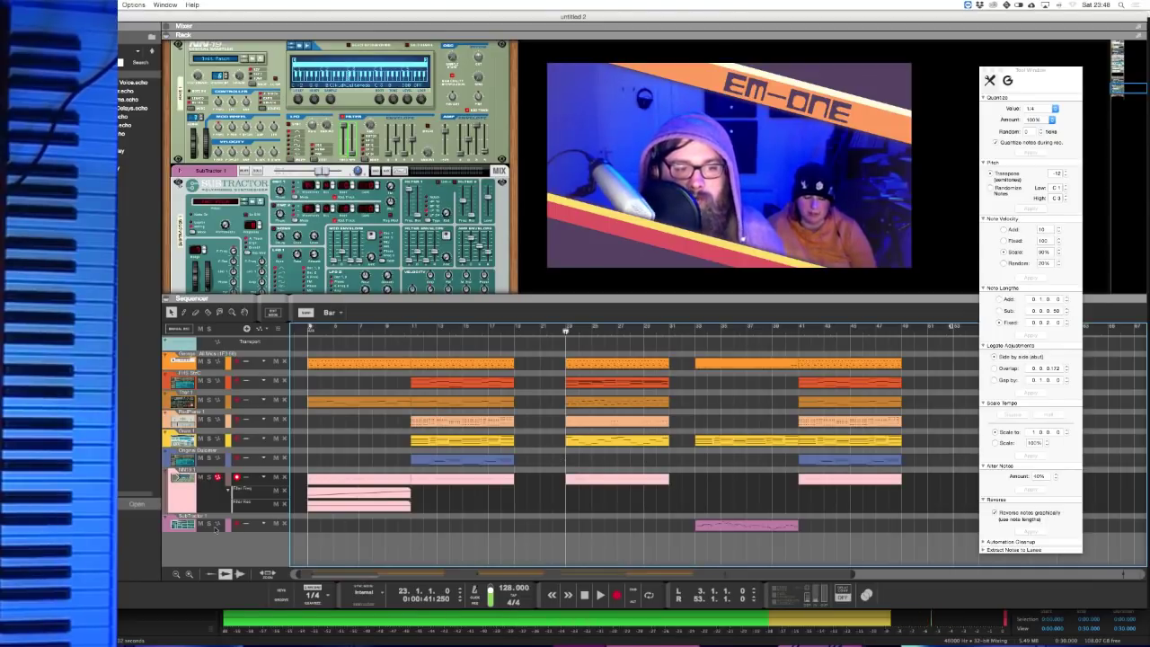
click(171, 527)
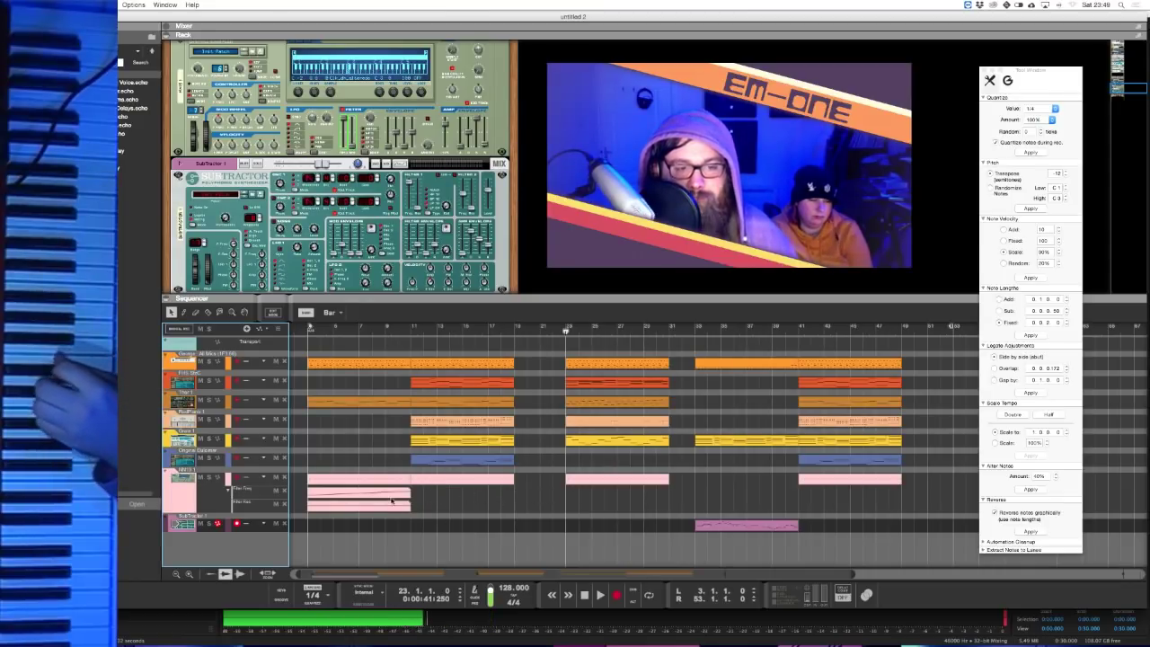
click(577, 492)
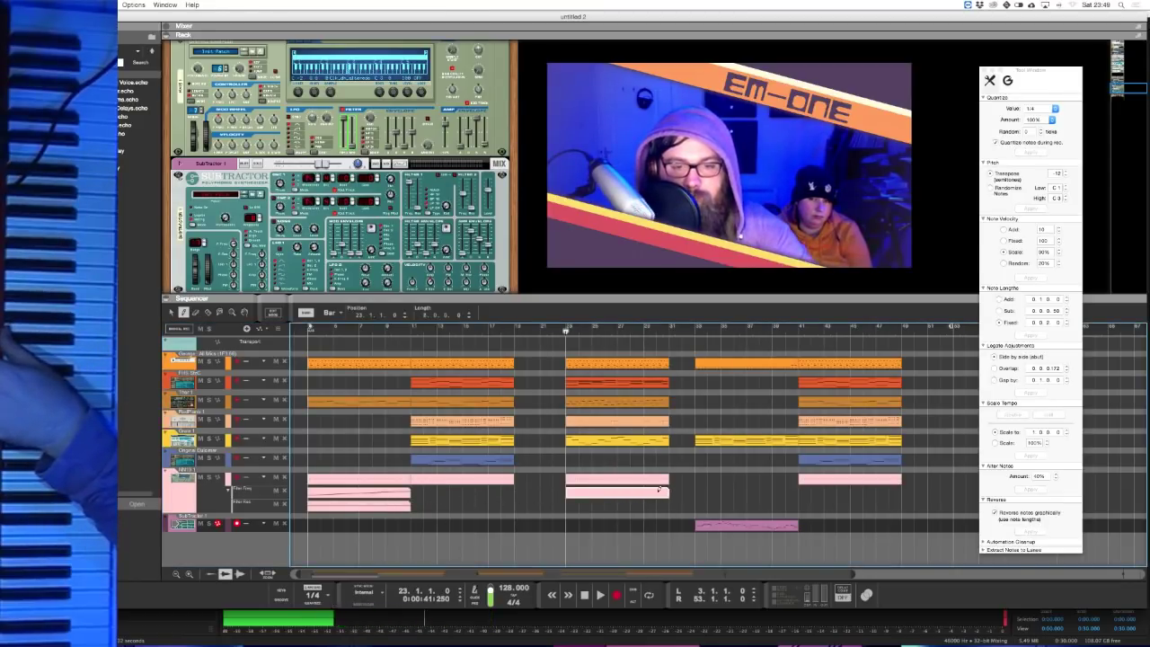
double_click(608, 512)
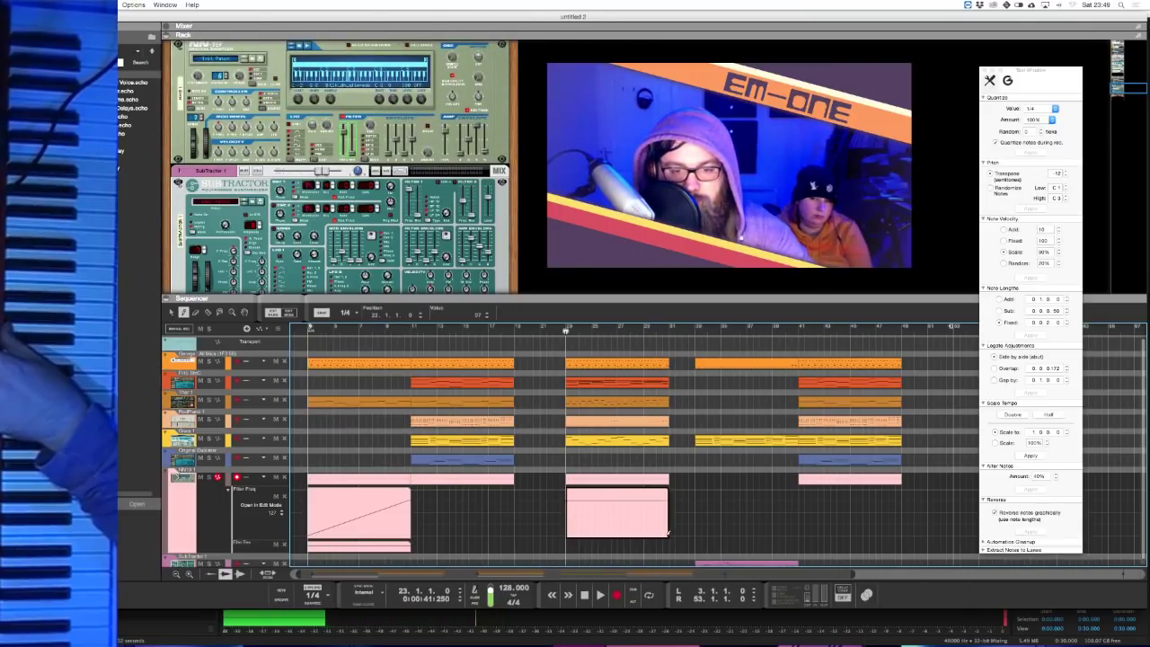
key(Escape)
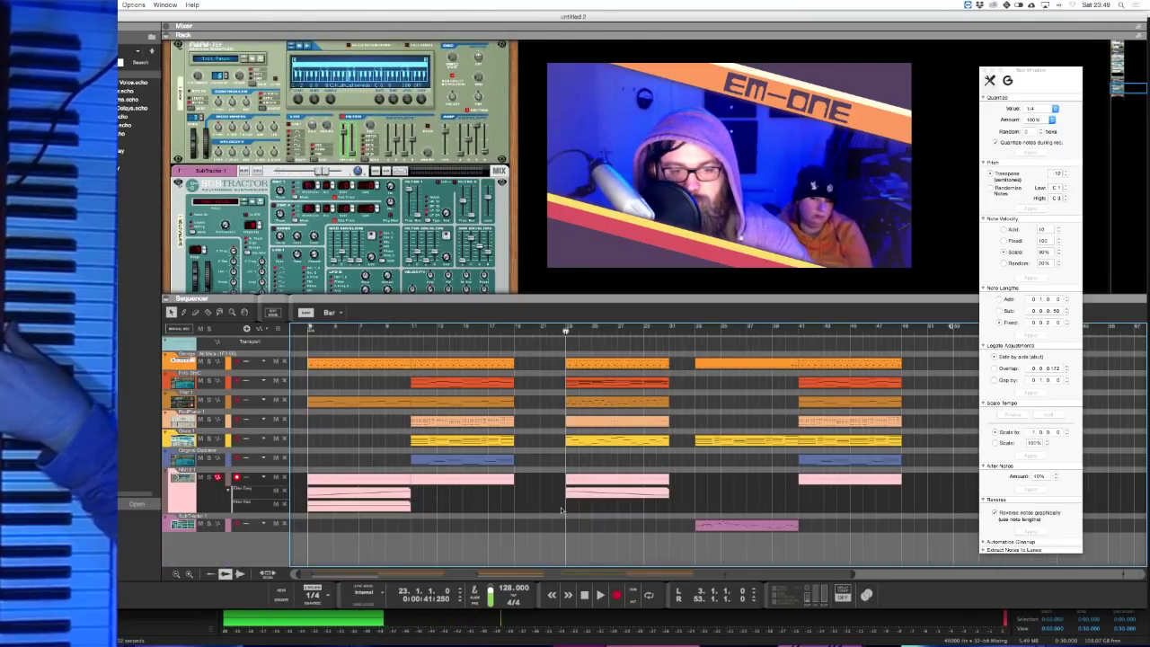
drag(772, 524, 642, 520)
key(Escape)
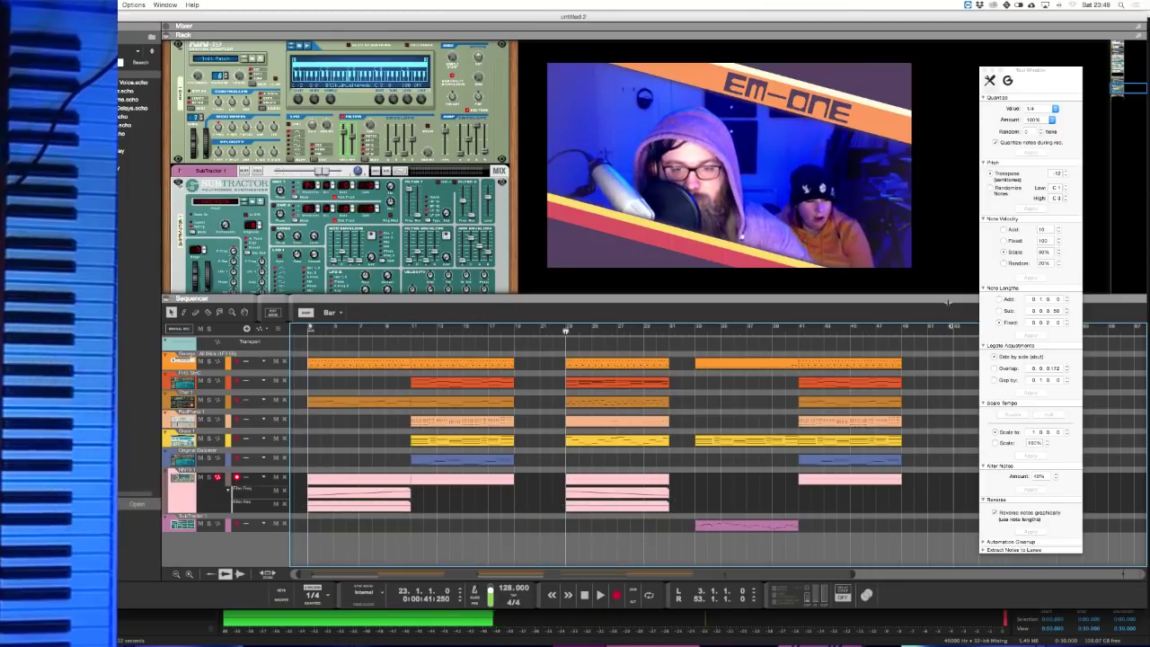
- Move all clips from bar 23 onward on every track so they start at bar 19, closing the gap before the breakdown
drag(930, 352, 696, 526)
drag(930, 335, 561, 541)
drag(584, 440, 524, 461)
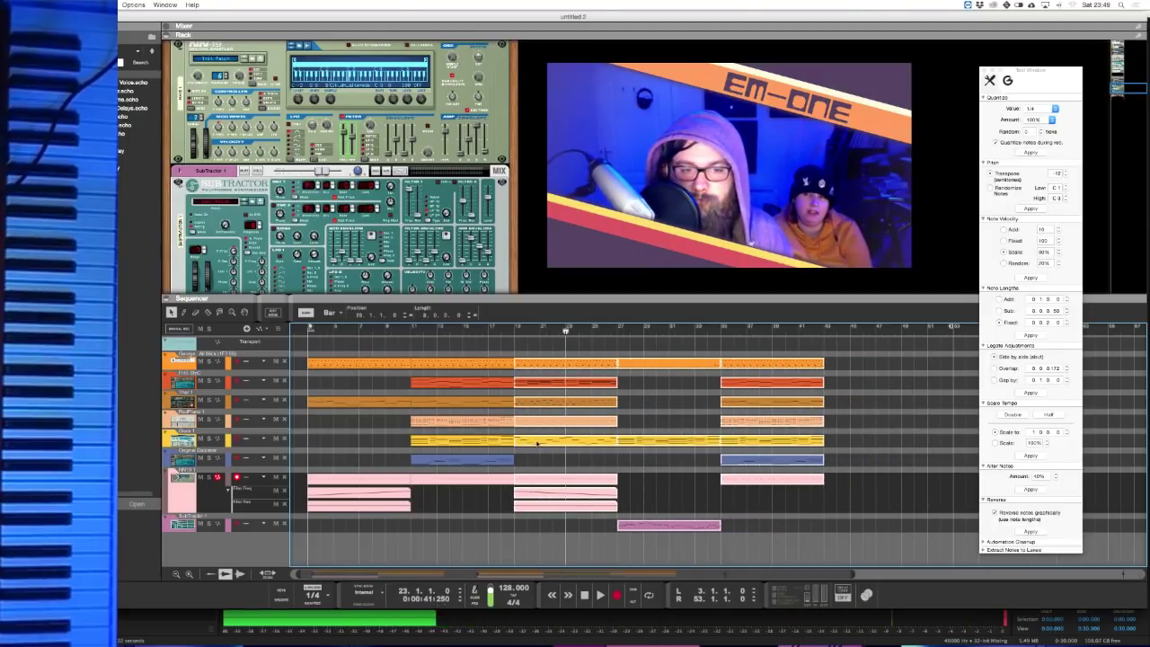
click(673, 477)
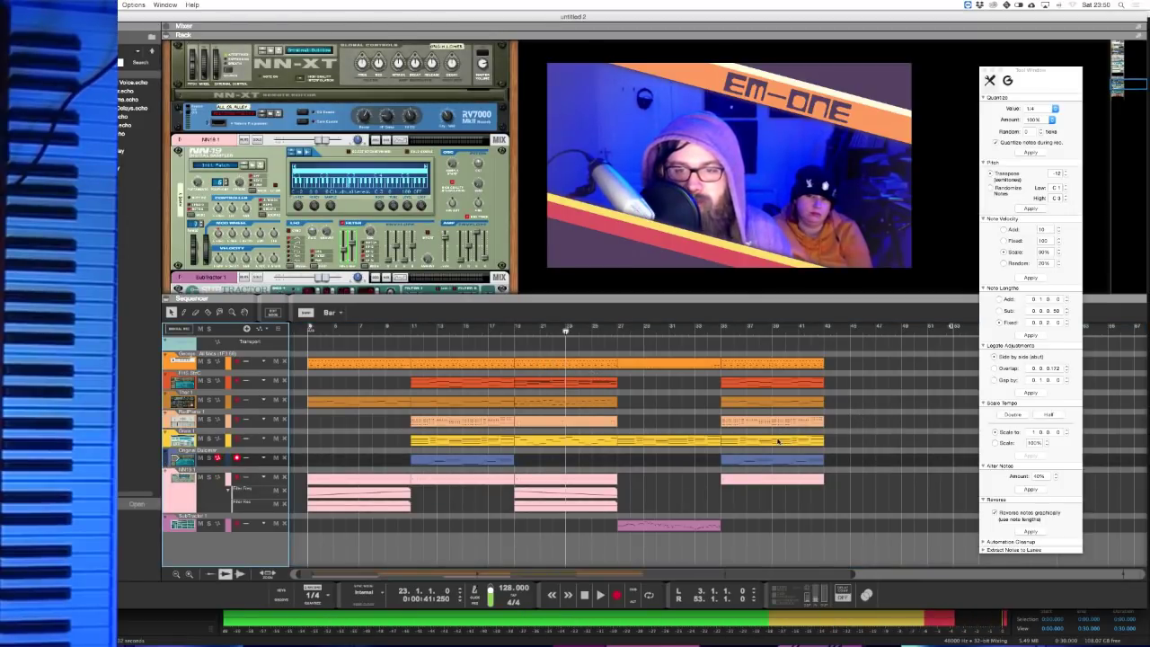
- Copy the Grain track's bar 35 clip to bar 43 and make that track the recording target
drag(778, 440, 879, 441)
click(168, 441)
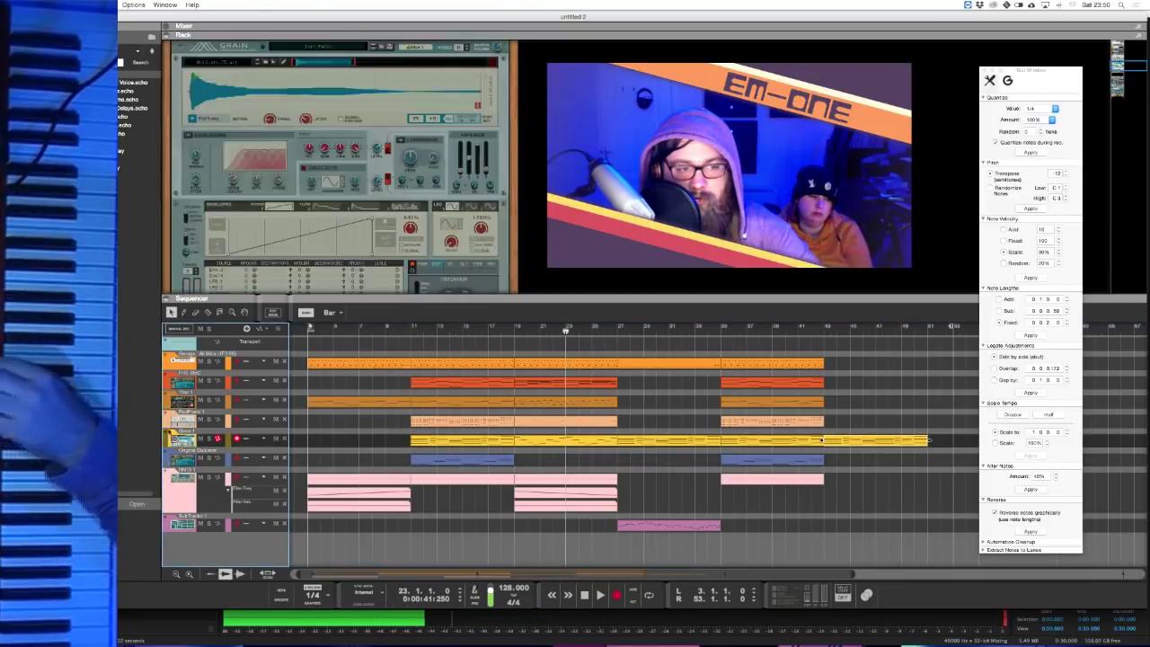
- Add a Dry/Wet automation lane for the Synchronous effect and draw an automation clip on it from bar 43 to bar 53
scroll(398, 218, down, 5)
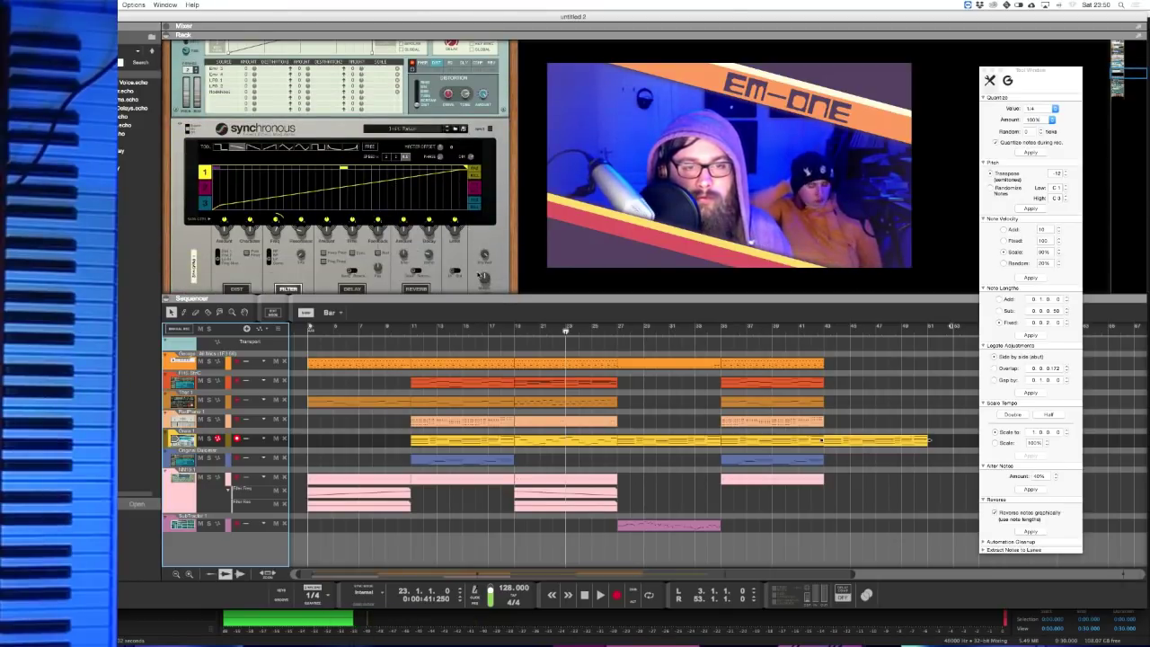
right_click(485, 255)
click(500, 260)
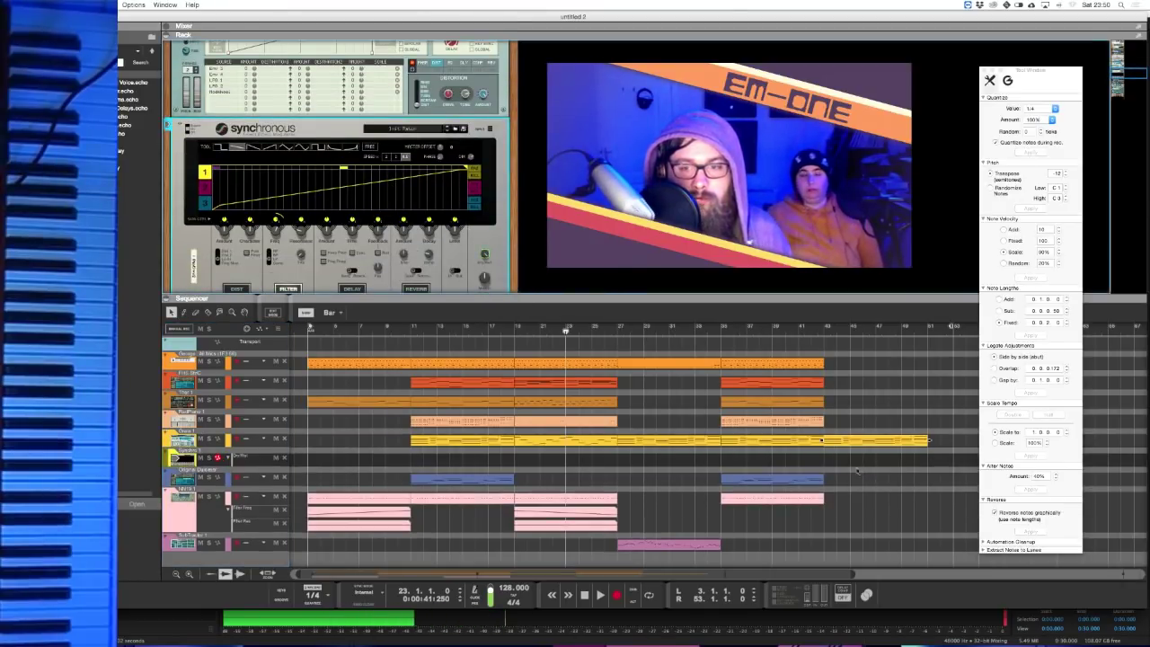
key(w)
drag(824, 459, 955, 453)
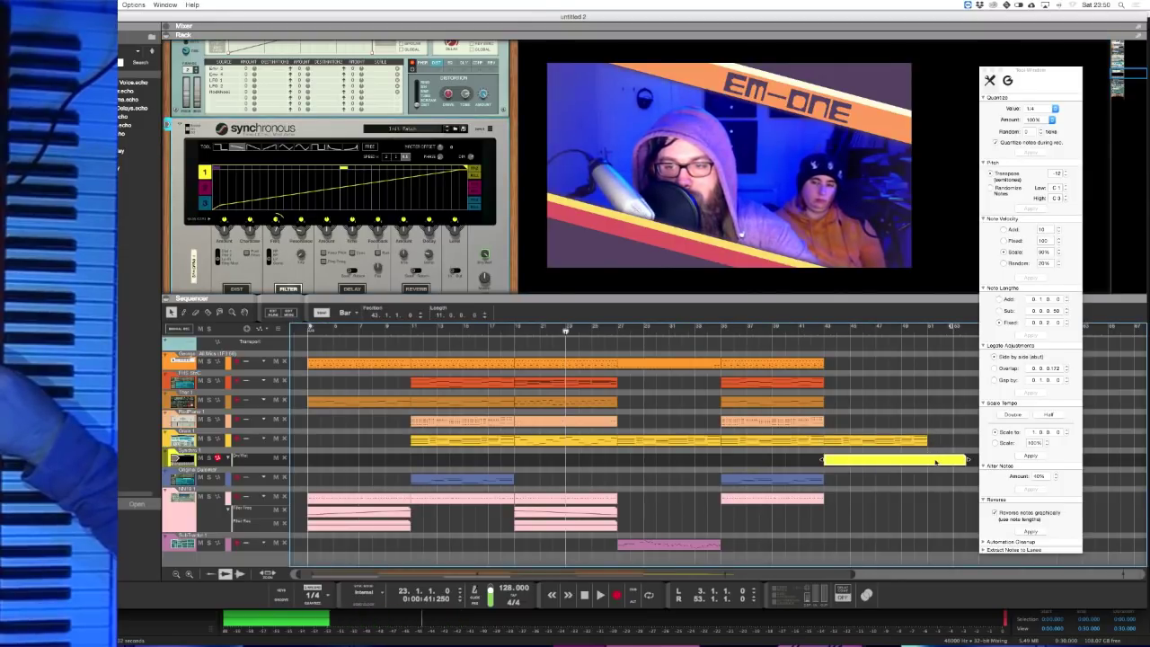
double_click(935, 462)
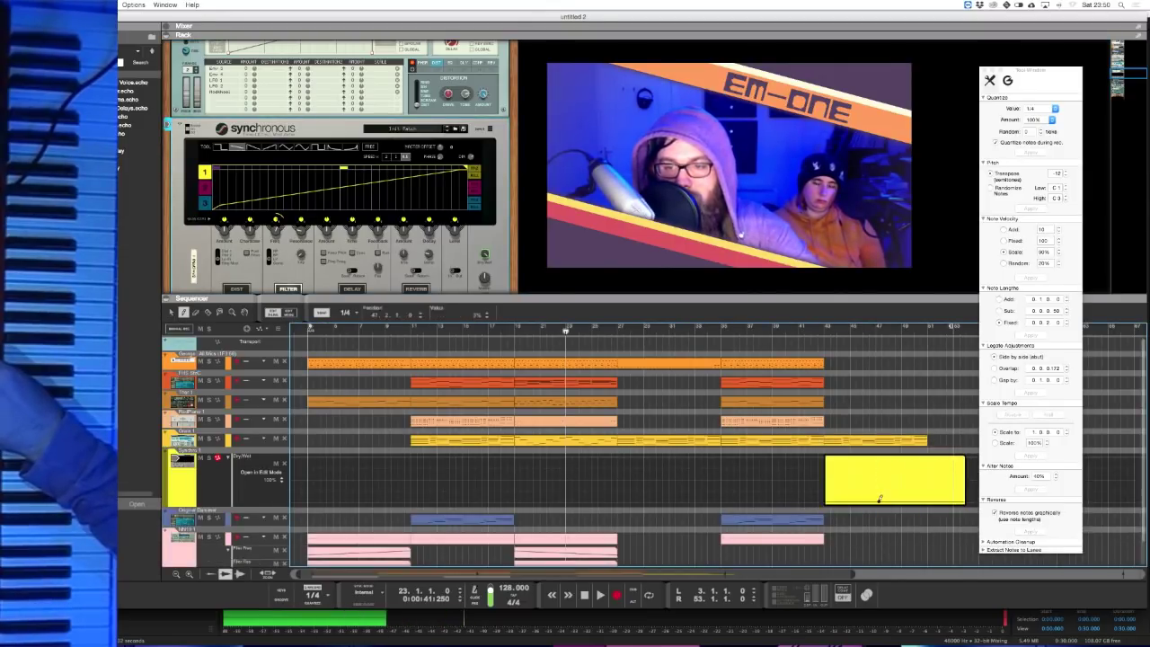
key(super+e)
click(960, 459)
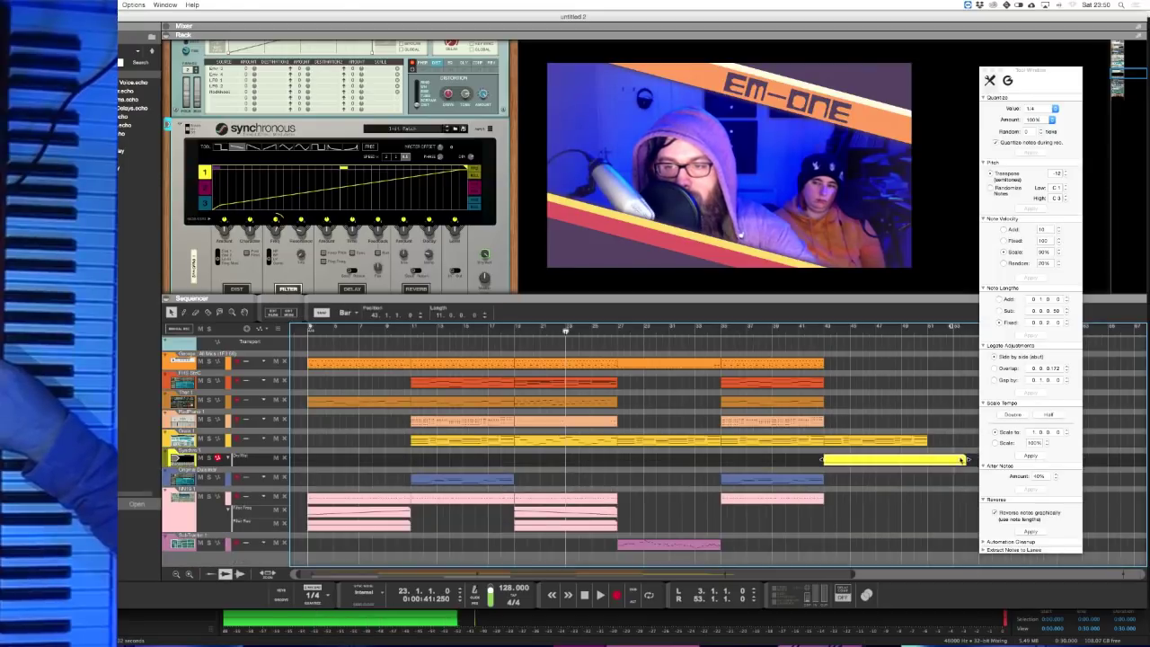
drag(960, 459, 952, 459)
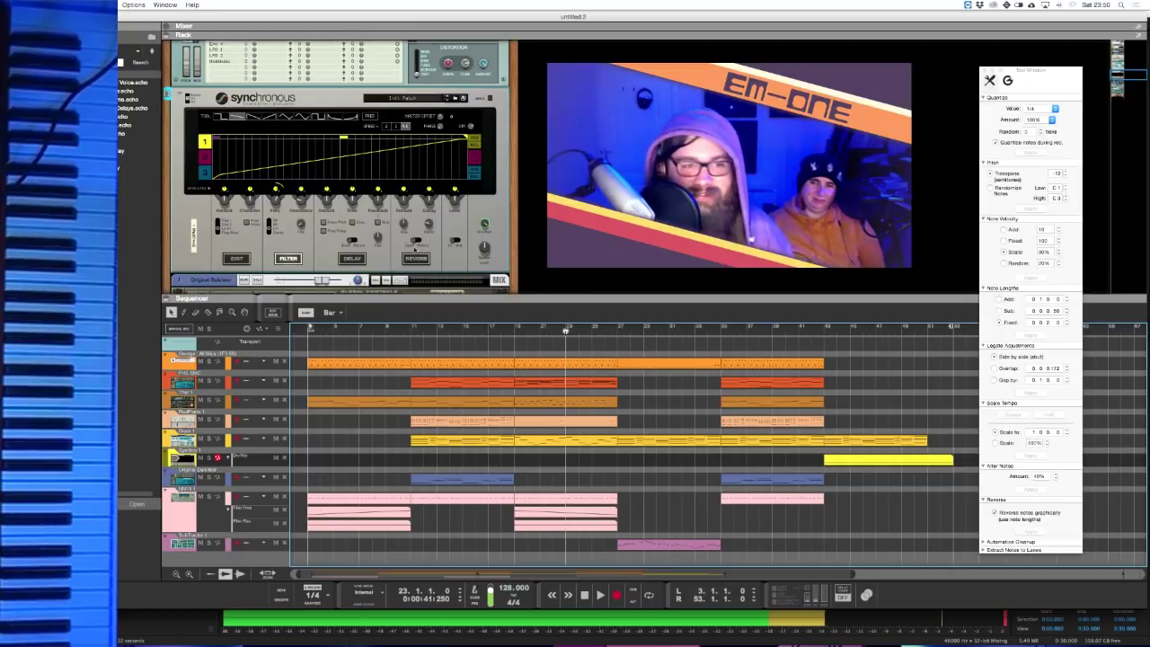
- Set the Grain filter frequency to 16.17 kHz and add a filter frequency automation clip on its track from bar 43 to 51
scroll(413, 252, up, 5)
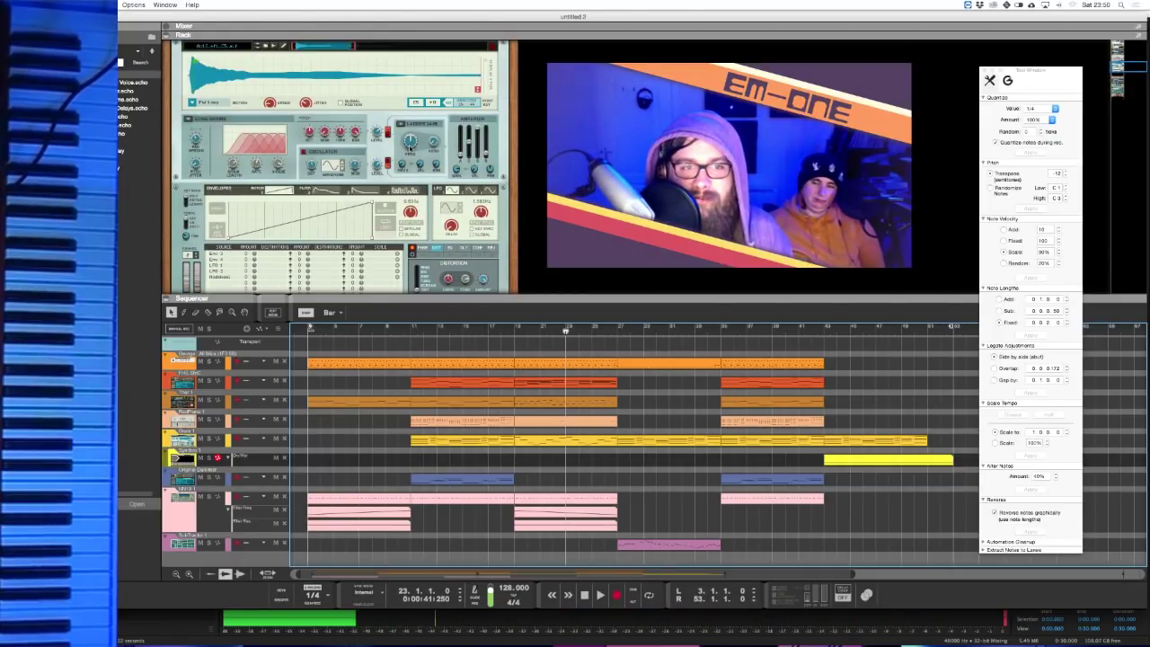
mouse_move(410, 148)
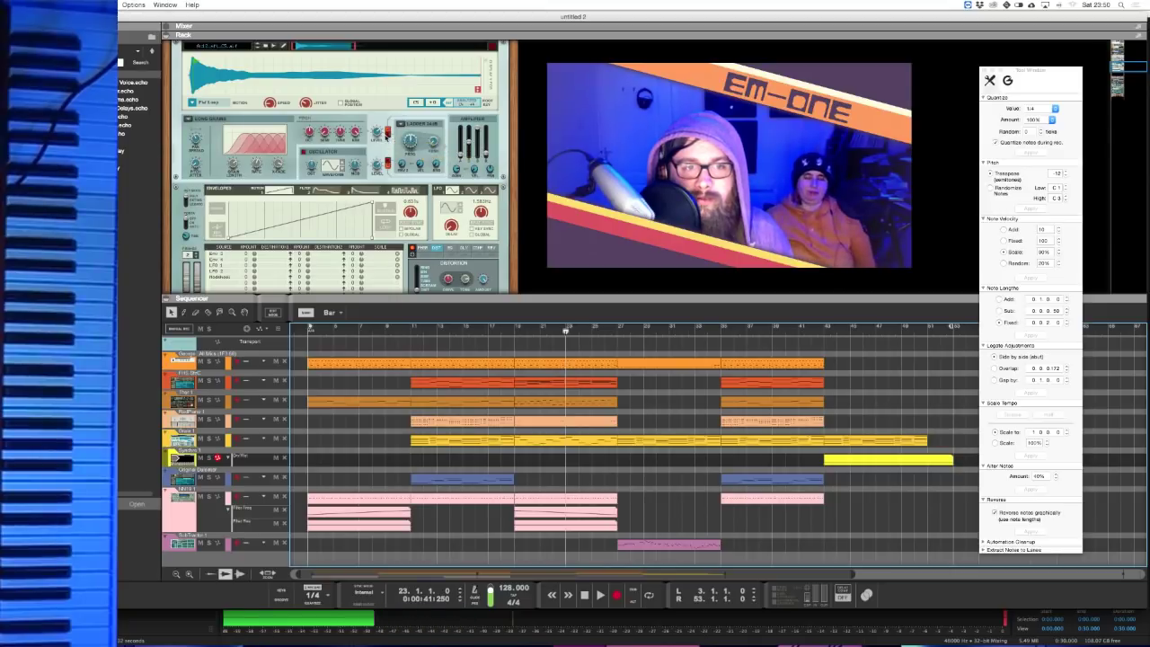
drag(410, 142, 402, 96)
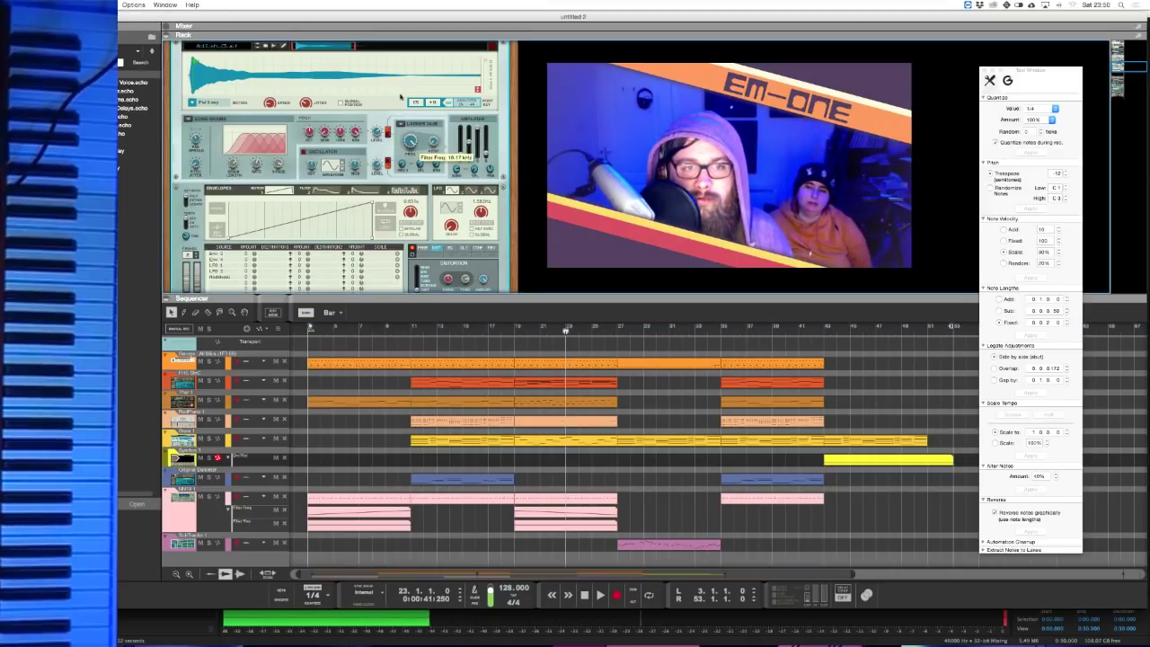
right_click(410, 142)
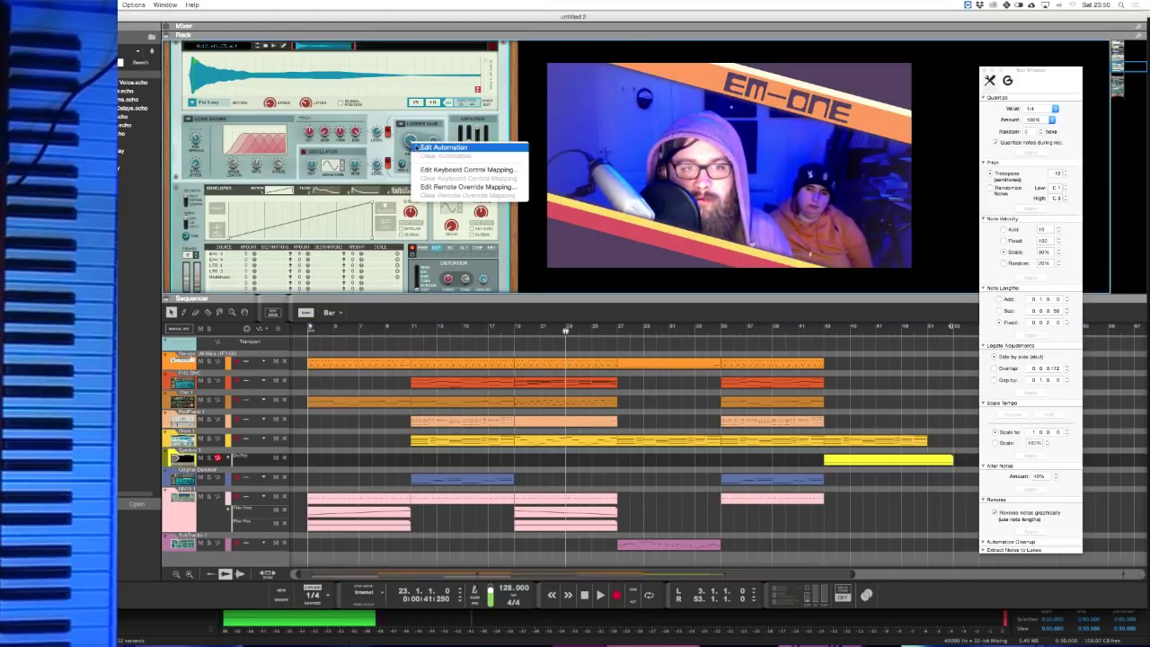
click(430, 147)
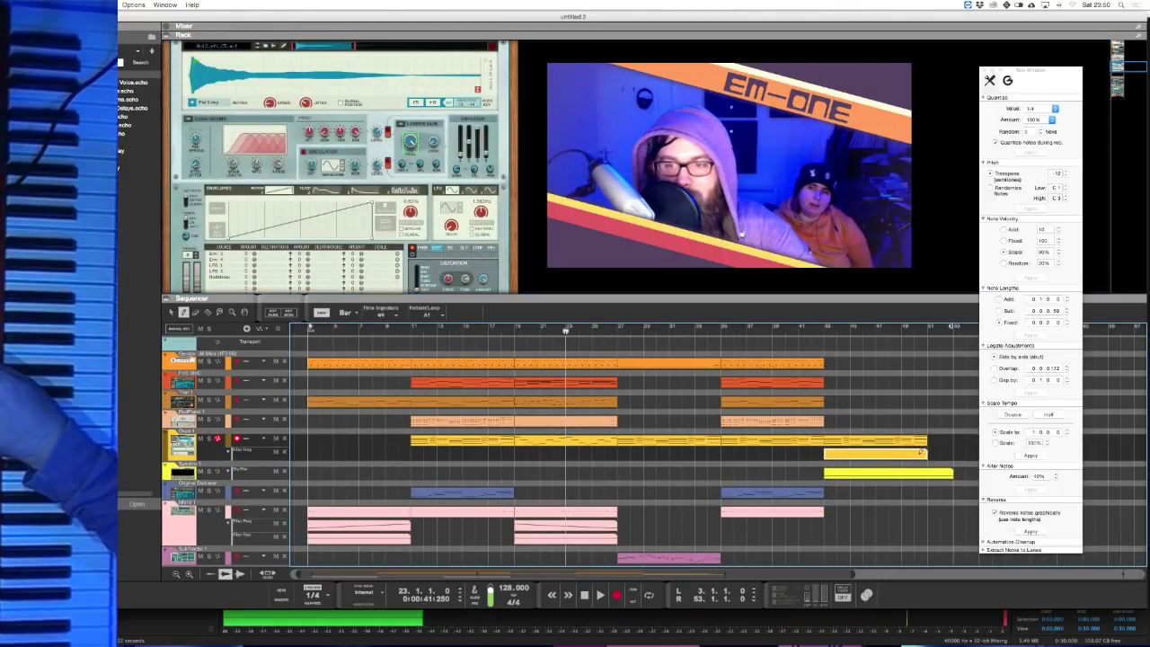
- Draw a falling filter frequency line from 16.17 kHz at bar 43 to 37.6 Hz at bar 51, with the clip extended to bar 52
double_click(832, 456)
click(826, 449)
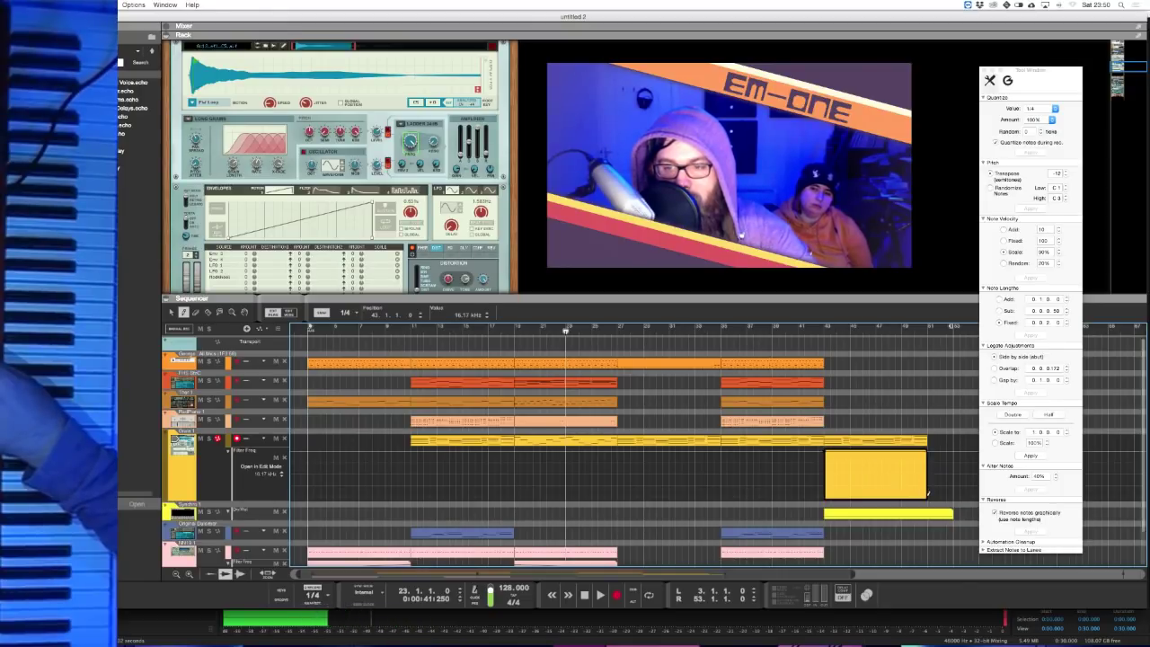
drag(926, 494, 937, 474)
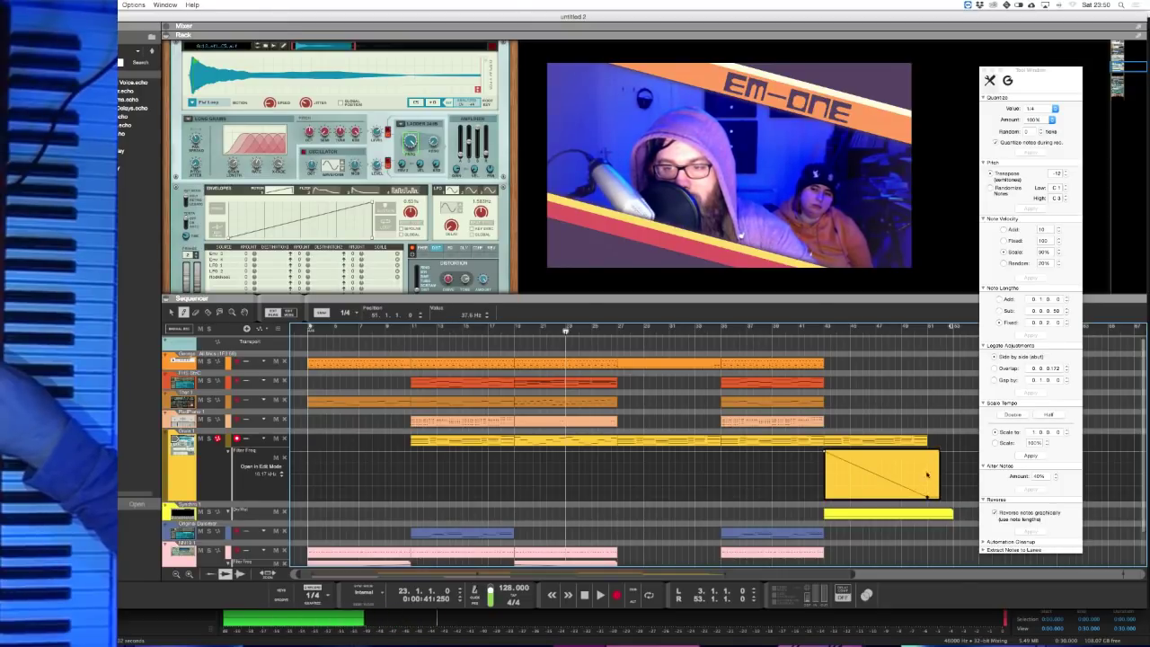
key(super+e)
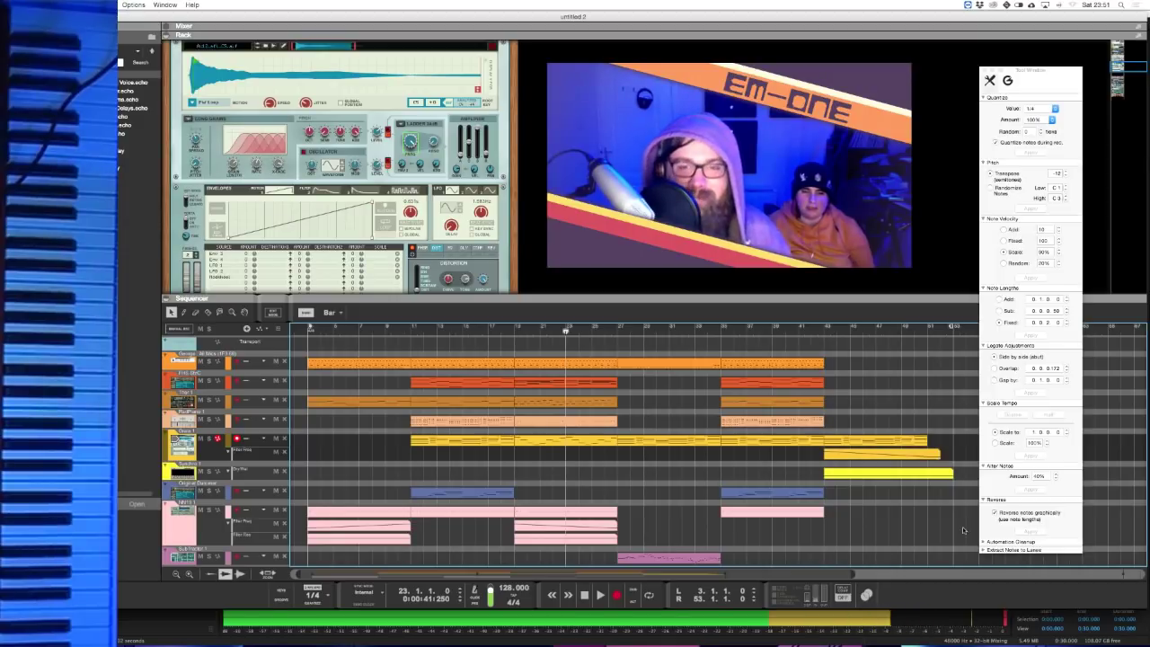
- Select the drum track, bring up the mixer with the Tool window clear of the channels, and play the song from bar 3
click(825, 331)
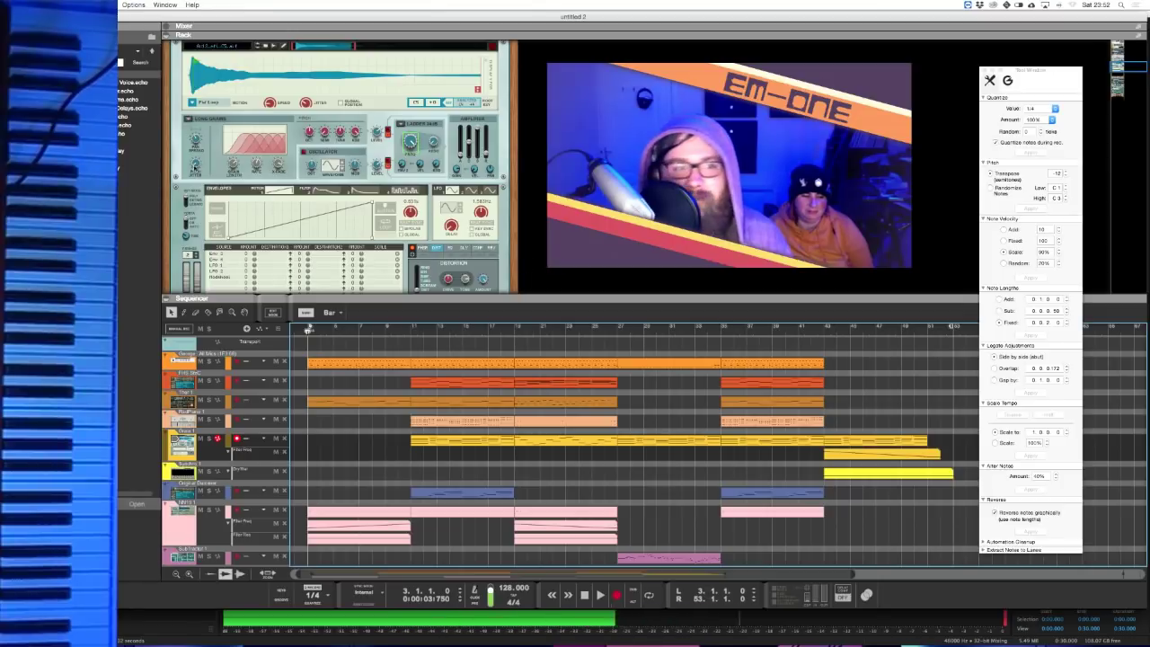
scroll(215, 175, up, 10)
scroll(221, 180, up, 5)
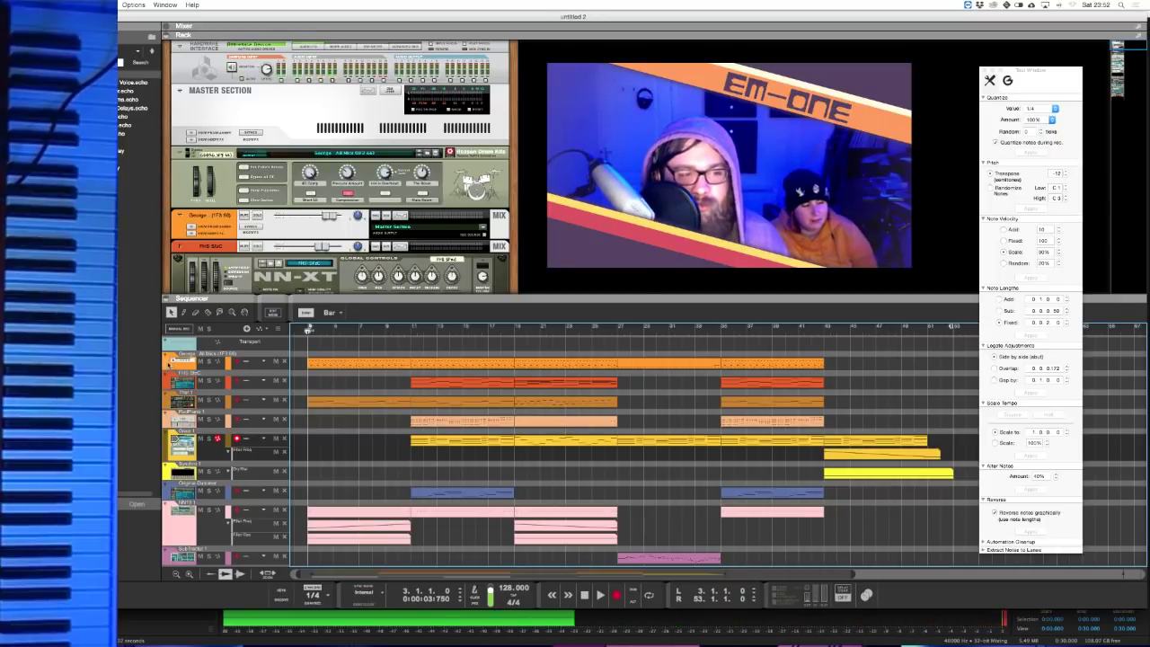
click(167, 363)
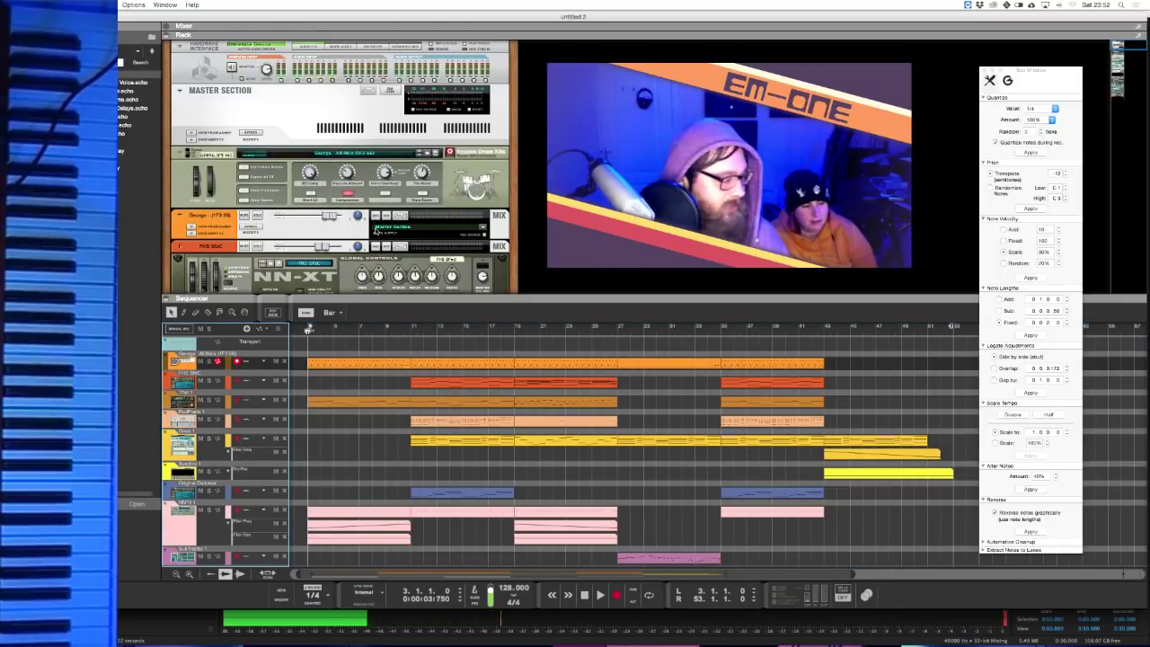
scroll(376, 230, down, 15)
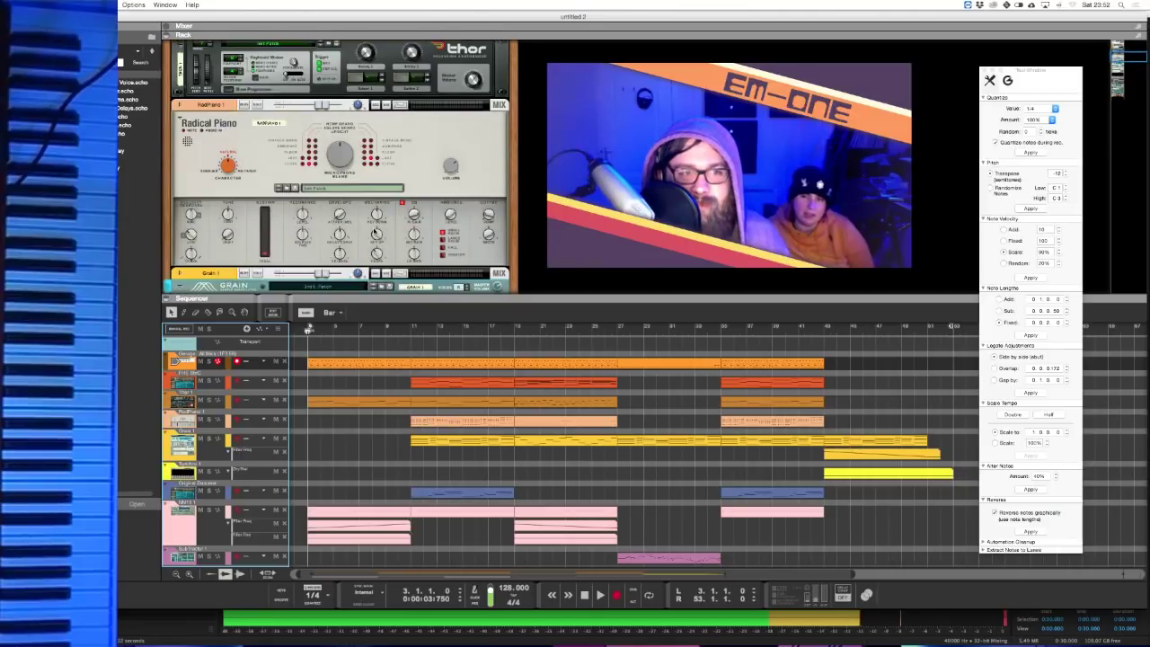
key(F5)
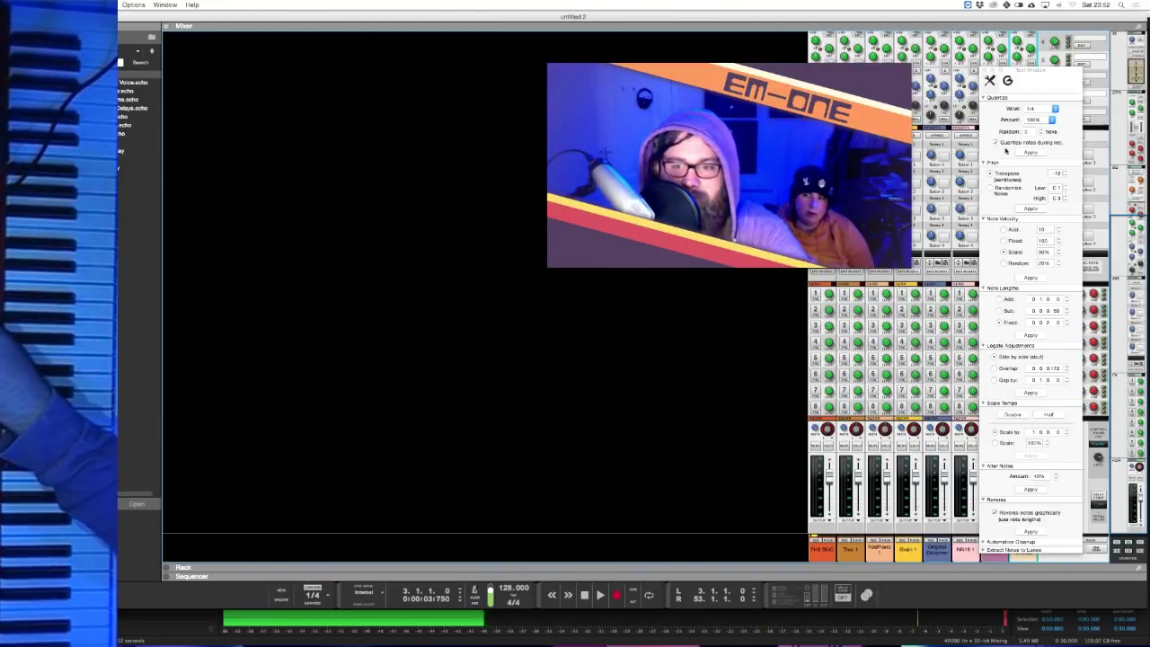
drag(1006, 148, 460, 119)
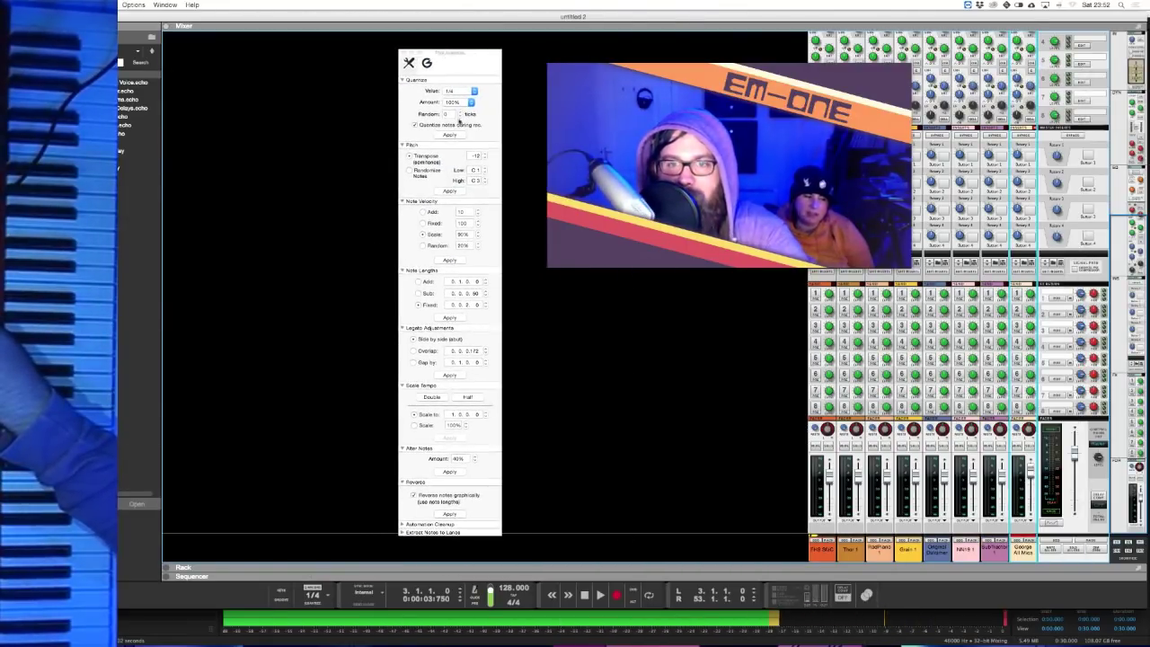
key(space)
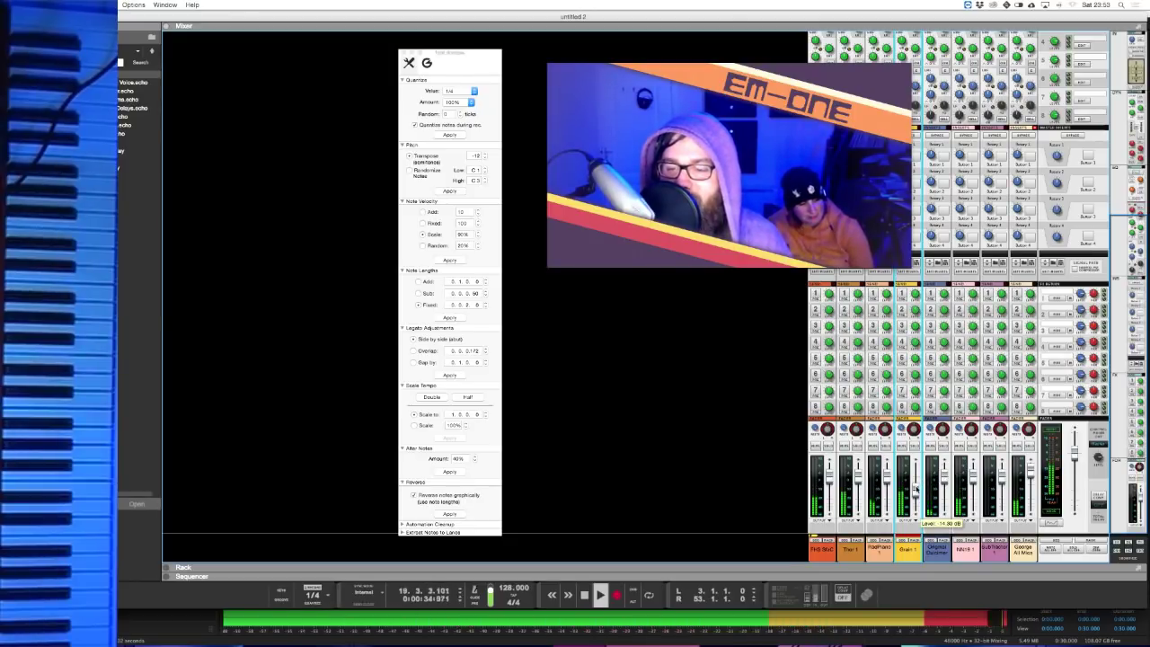
- Set the master compressor's make-up gain to 2.87 dB, then show the rack with the Tool window clear of the devices
scroll(915, 489, up, 8)
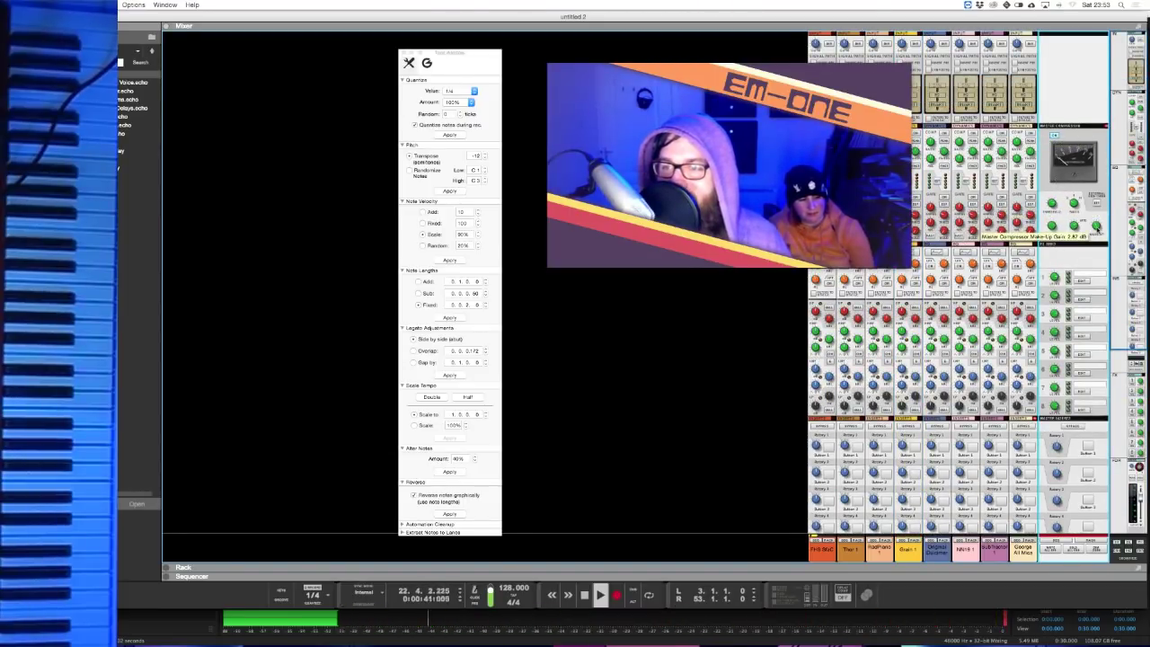
key(F6)
scroll(360, 305, up, 8)
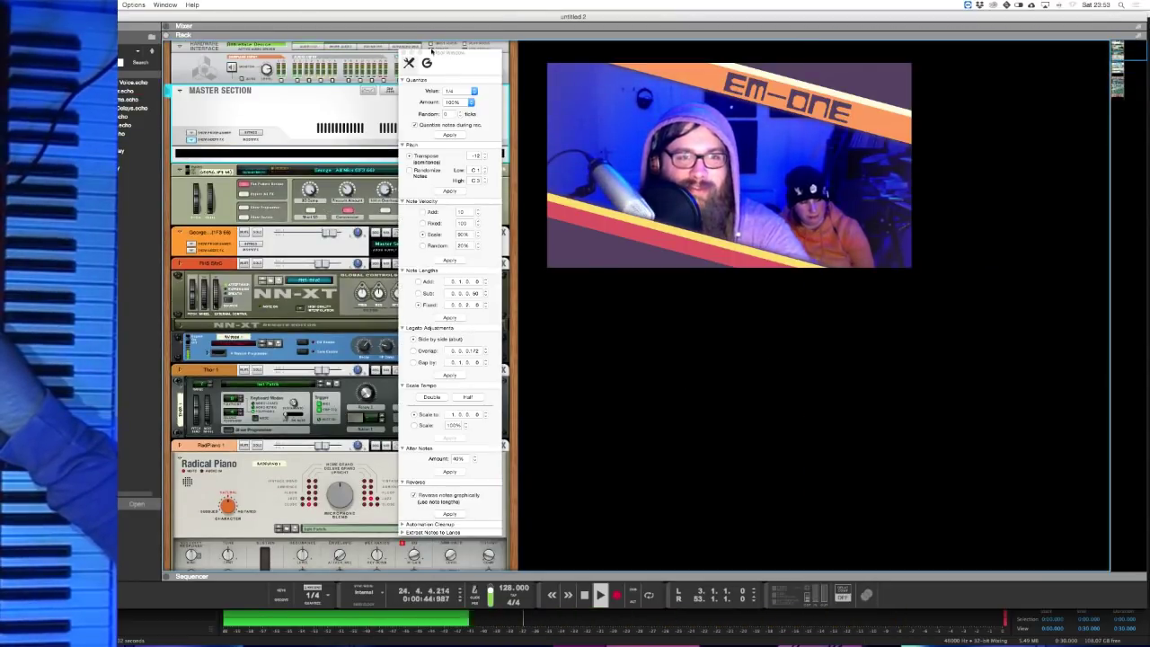
drag(449, 52, 973, 87)
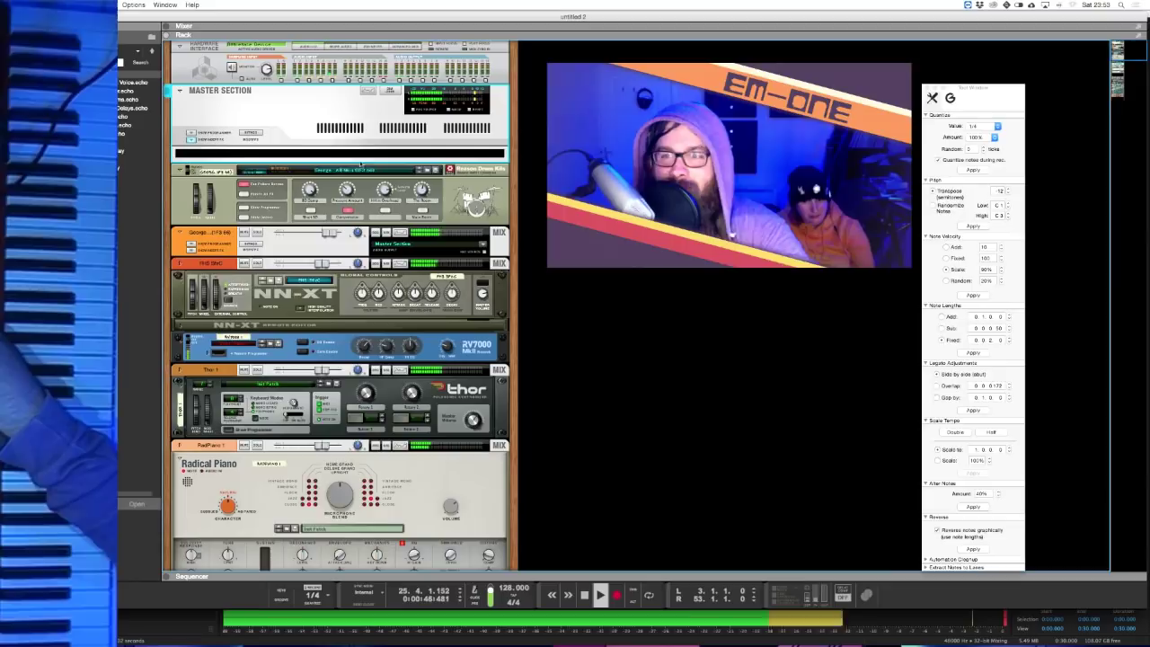
- Insert an MClass Equalizer followed by an MClass Stereo Imager in the master section's insert effects
right_click(318, 150)
mouse_move(341, 249)
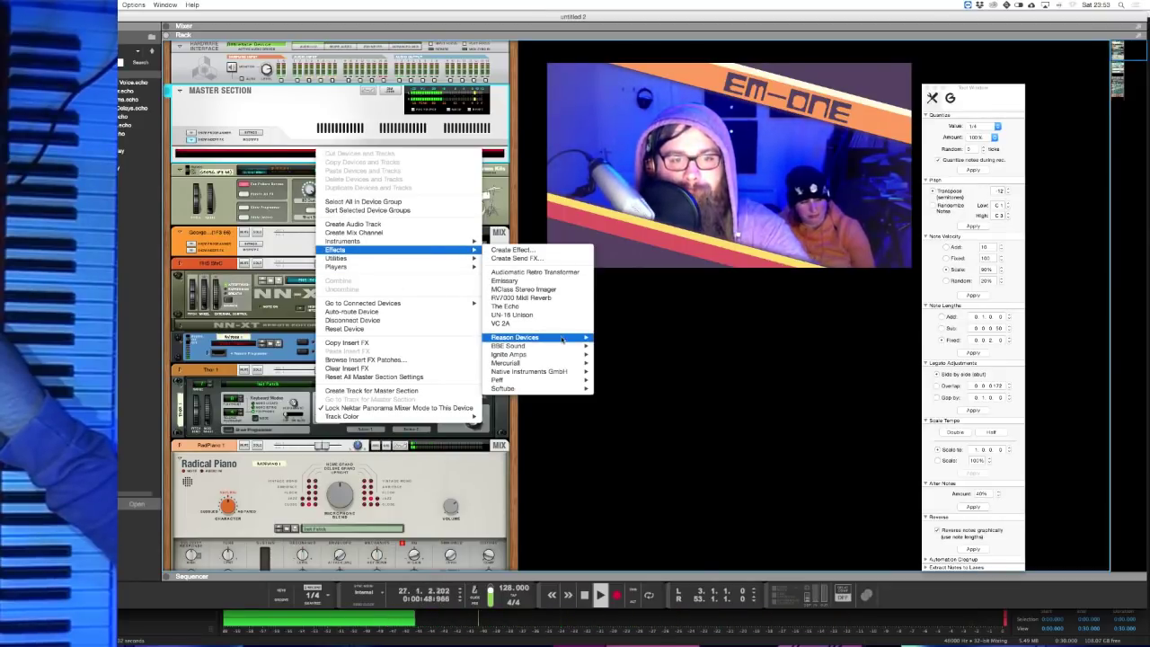
mouse_move(530, 337)
click(629, 447)
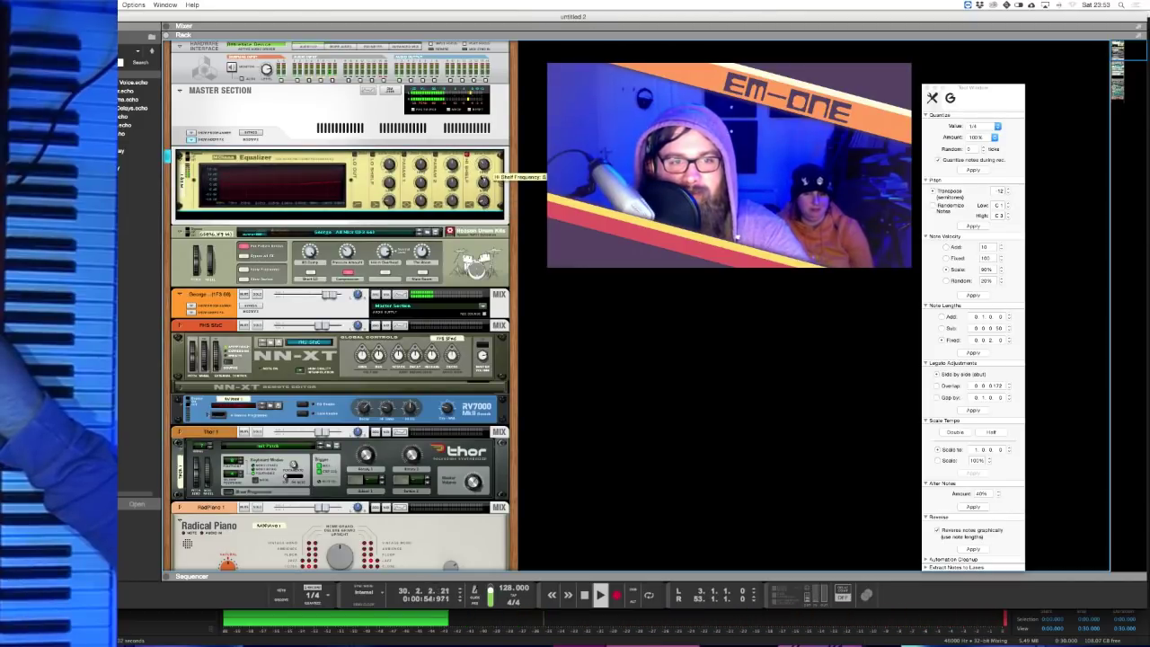
right_click(469, 191)
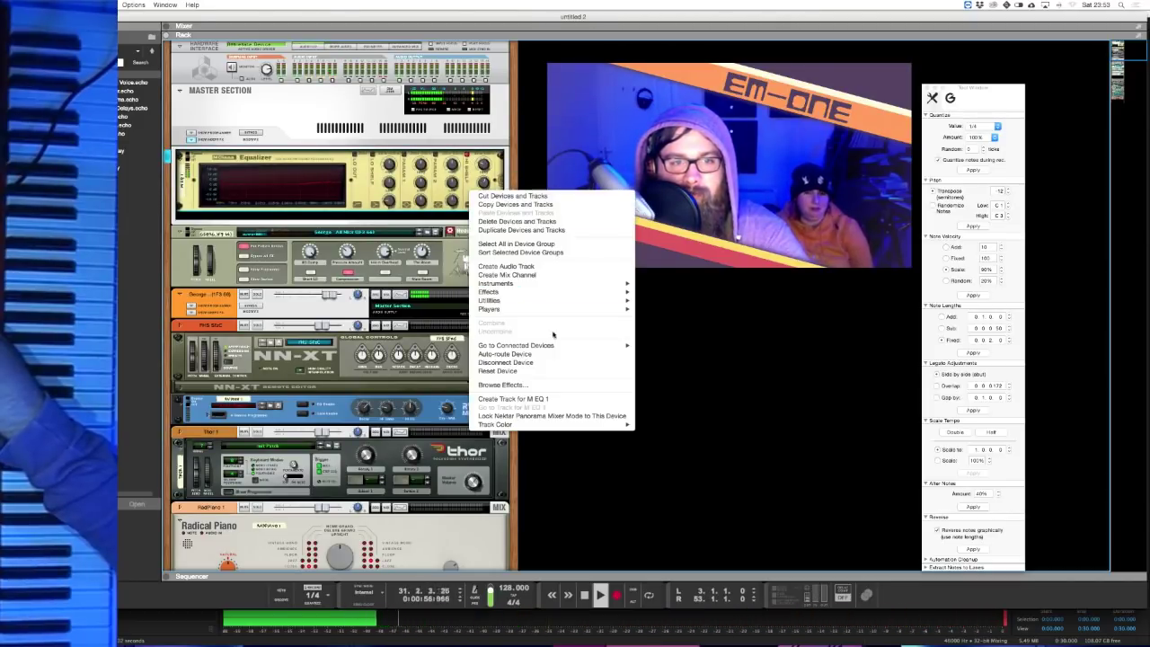
mouse_move(607, 294)
mouse_move(742, 379)
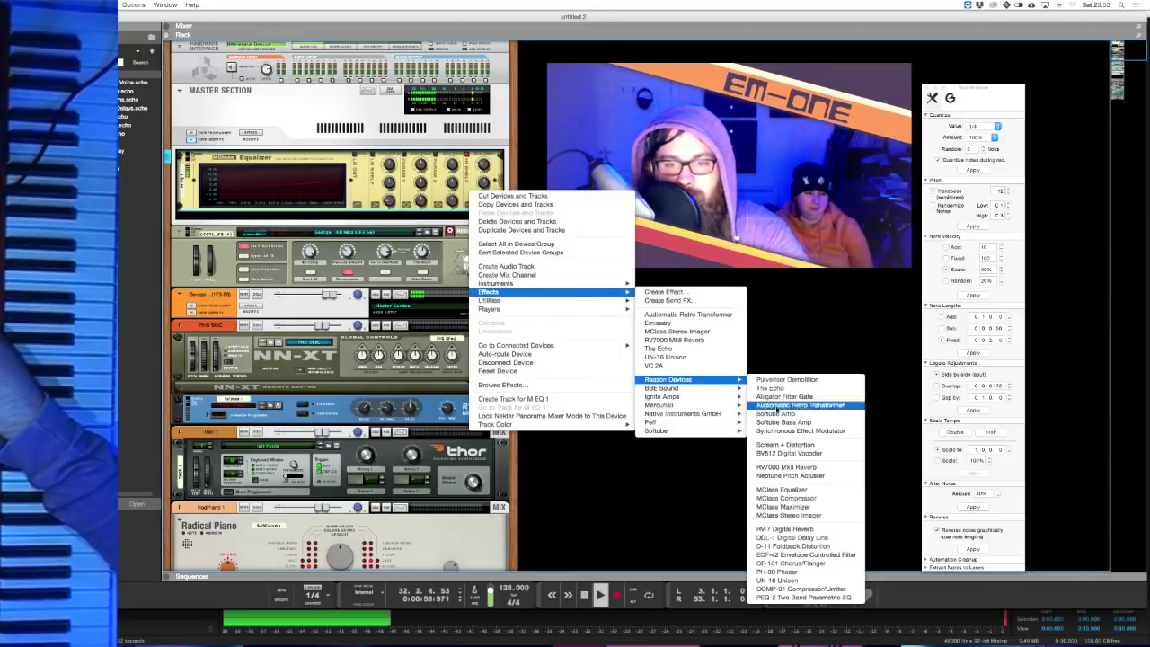
click(773, 520)
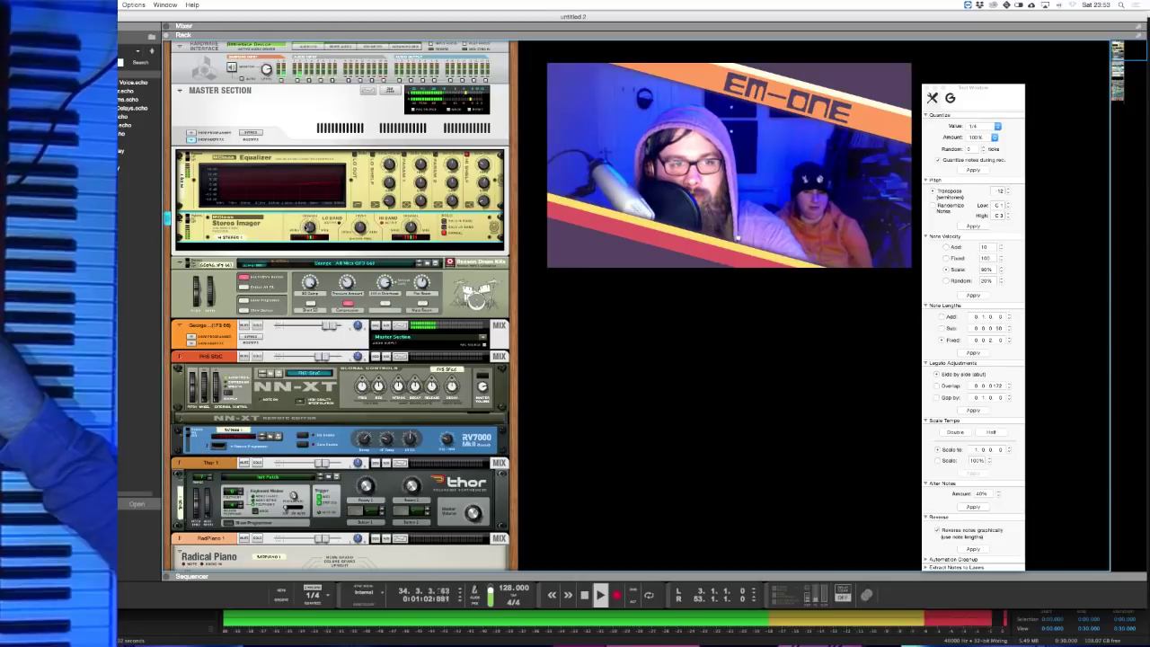
- Add an MClass Maximizer after the Stereo Imager in the master inserts and set its input gain to 4.7 dB
right_click(288, 226)
mouse_move(444, 328)
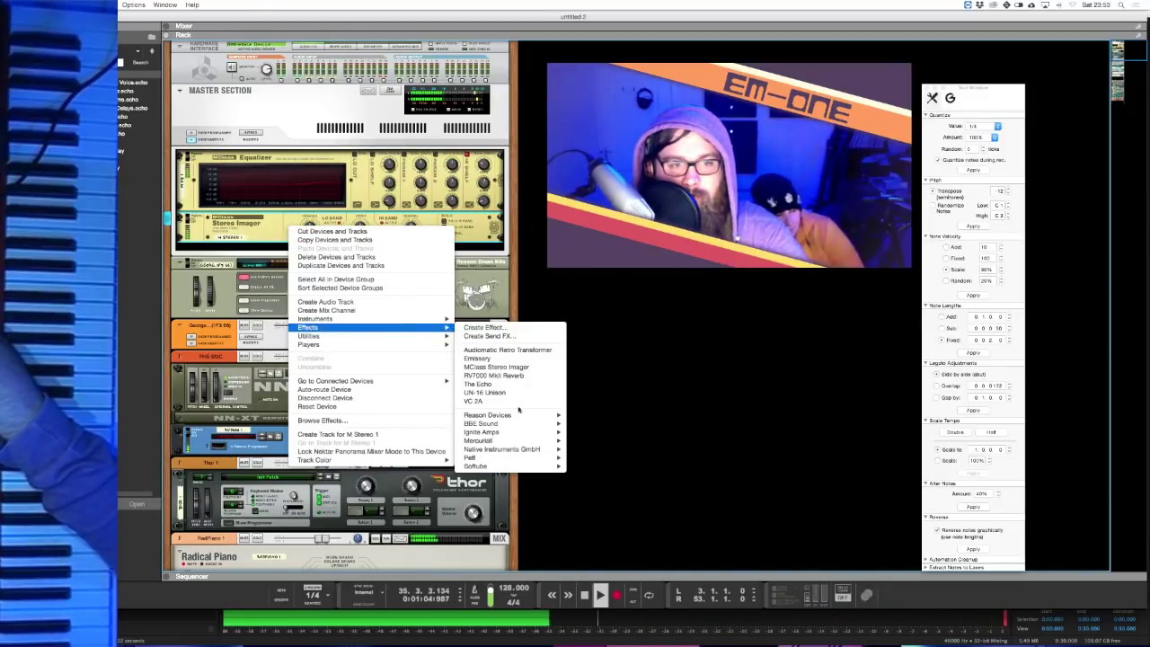
mouse_move(503, 415)
click(580, 543)
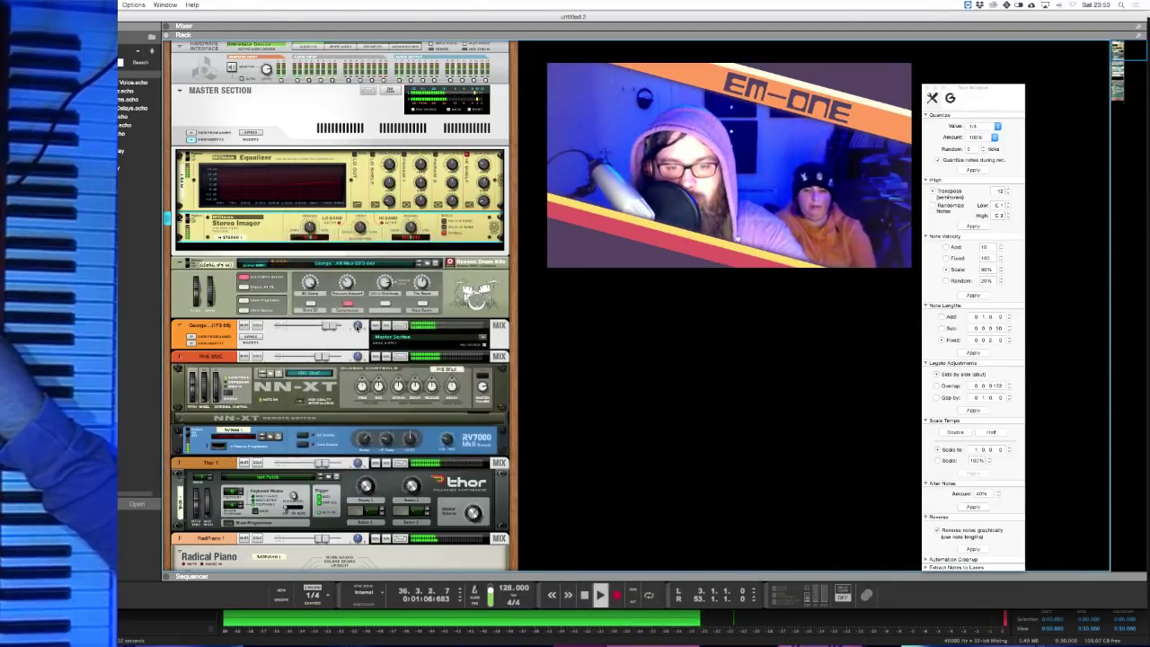
drag(398, 258, 395, 289)
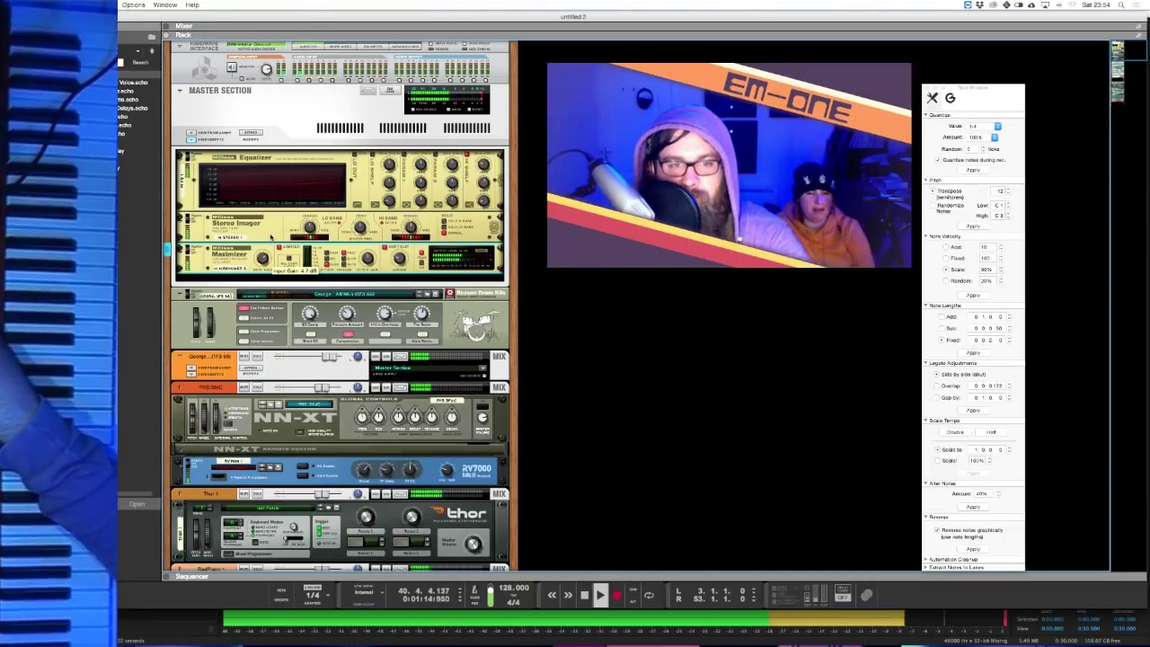
- Show the full arrangement in the sequencer, play into the ending, and return the song position to bar 3
key(F7)
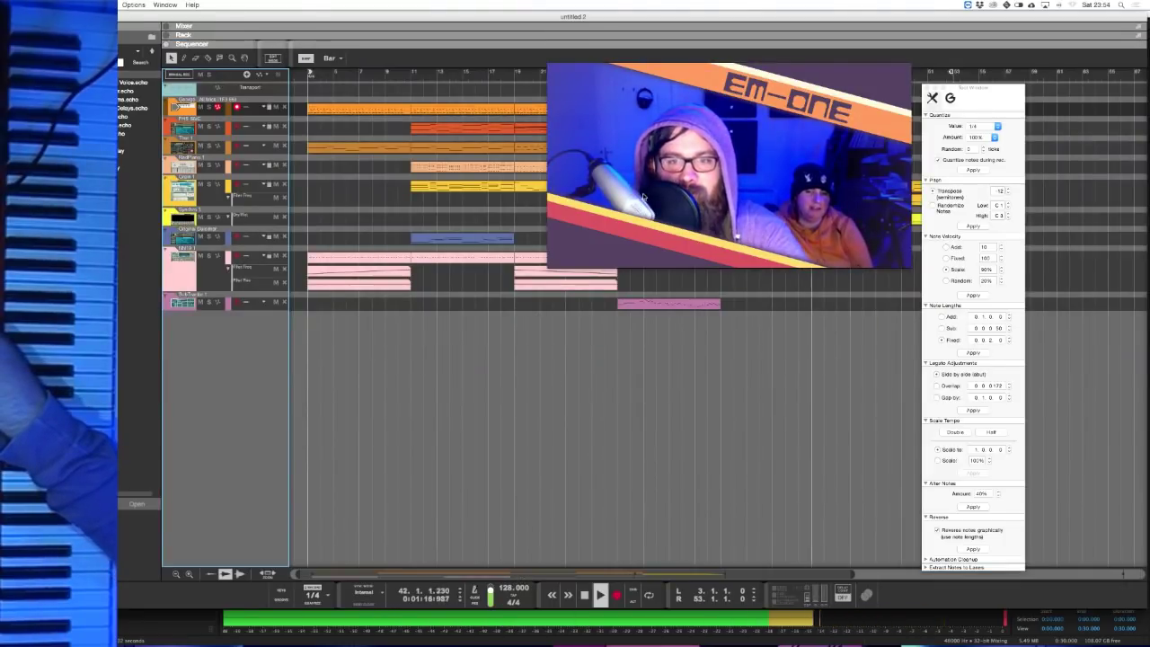
click(572, 446)
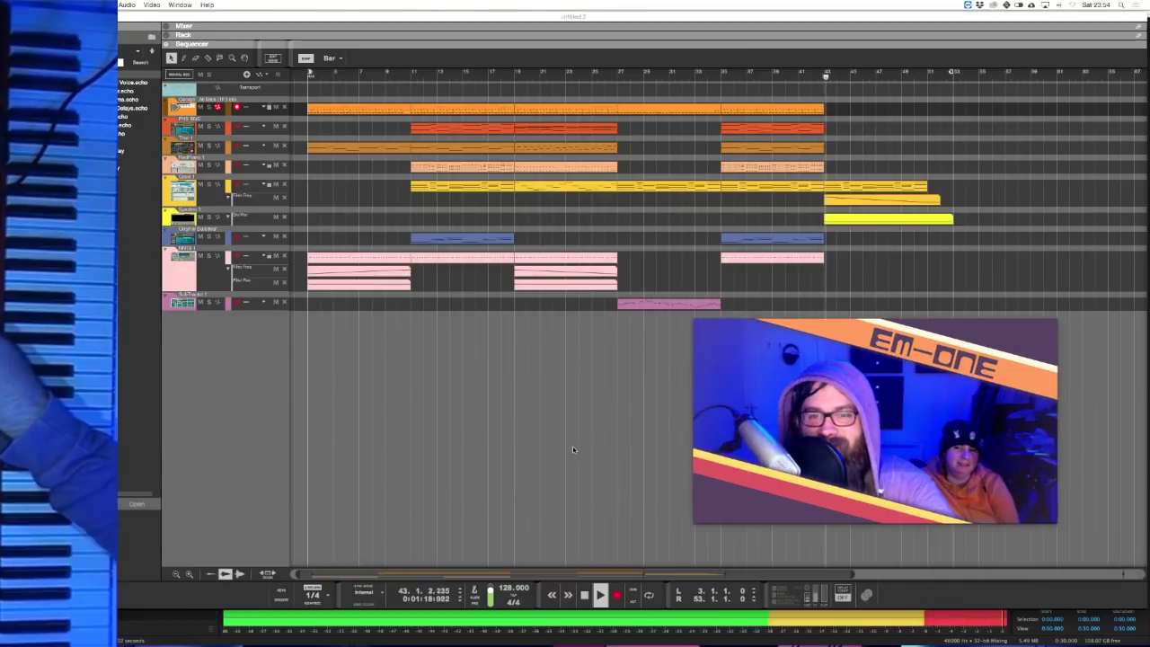
key(F8)
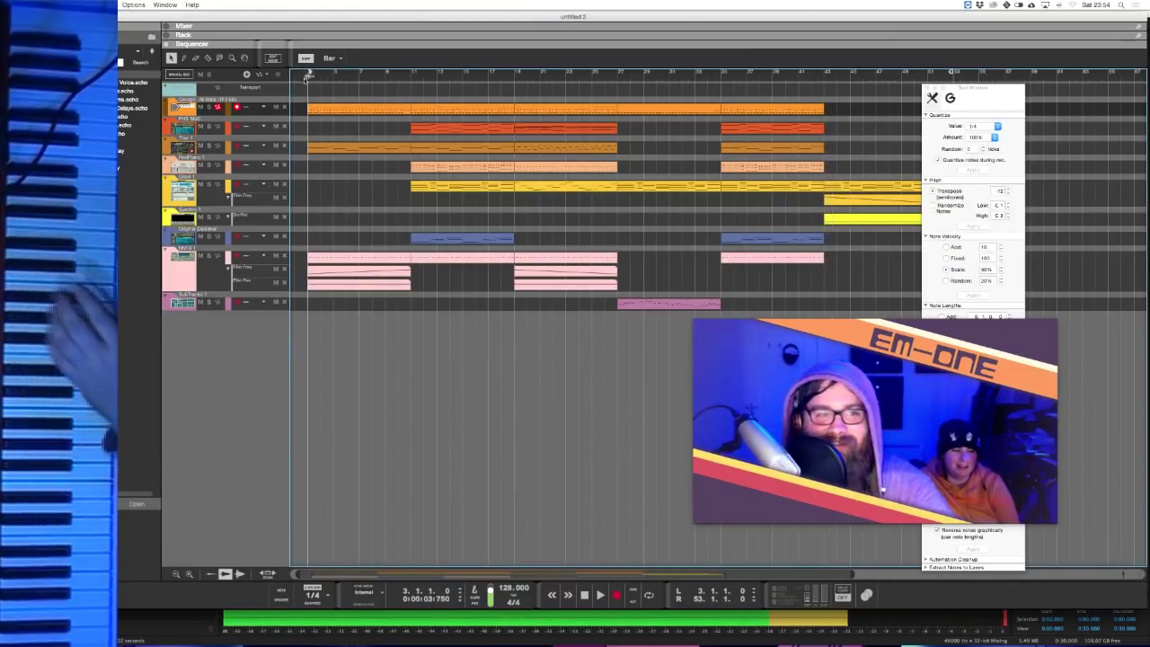
- Fold away the Master Section's insert effects in the rack, check the rear cabling, and return to the sequencer
key(space)
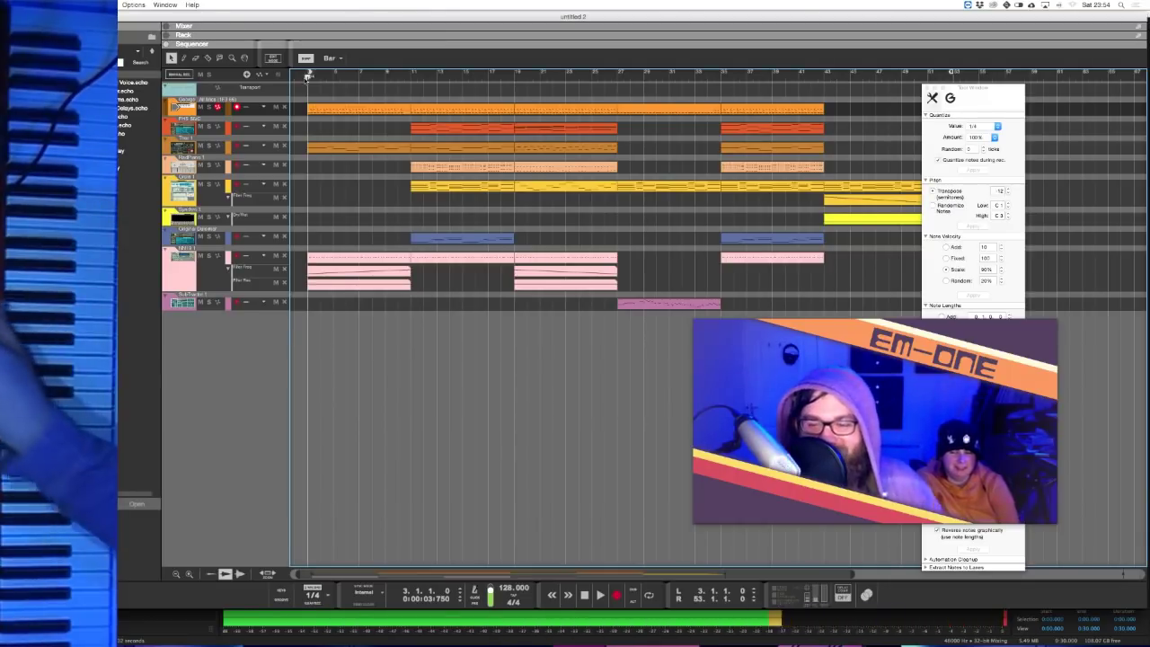
key(F6)
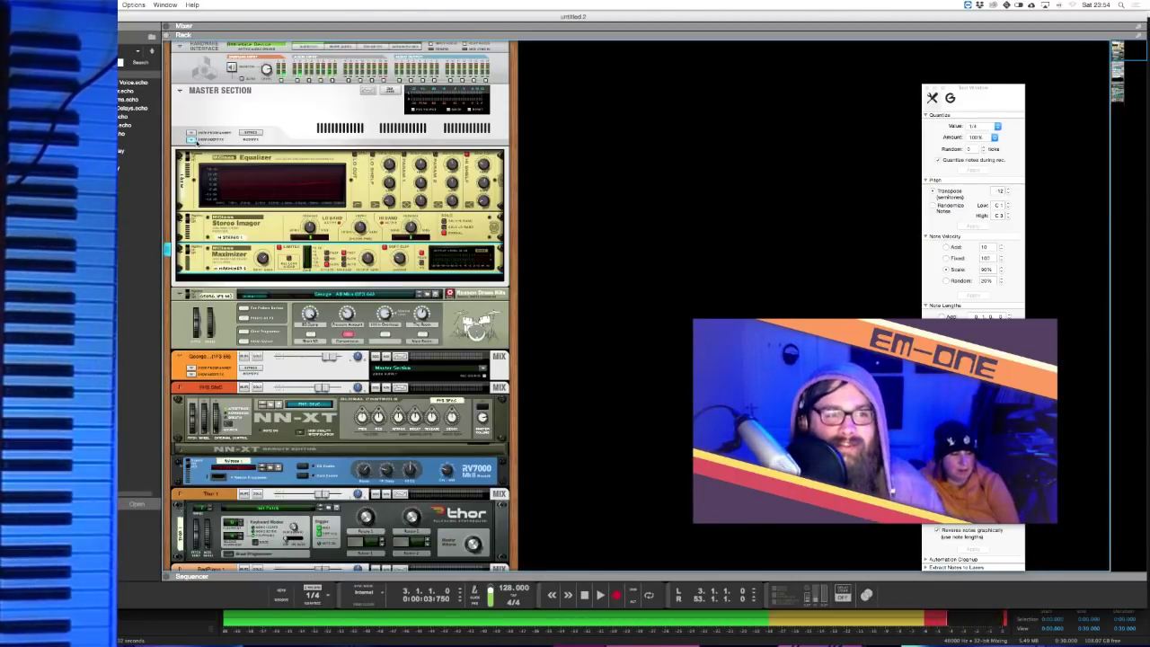
click(191, 139)
key(Tab)
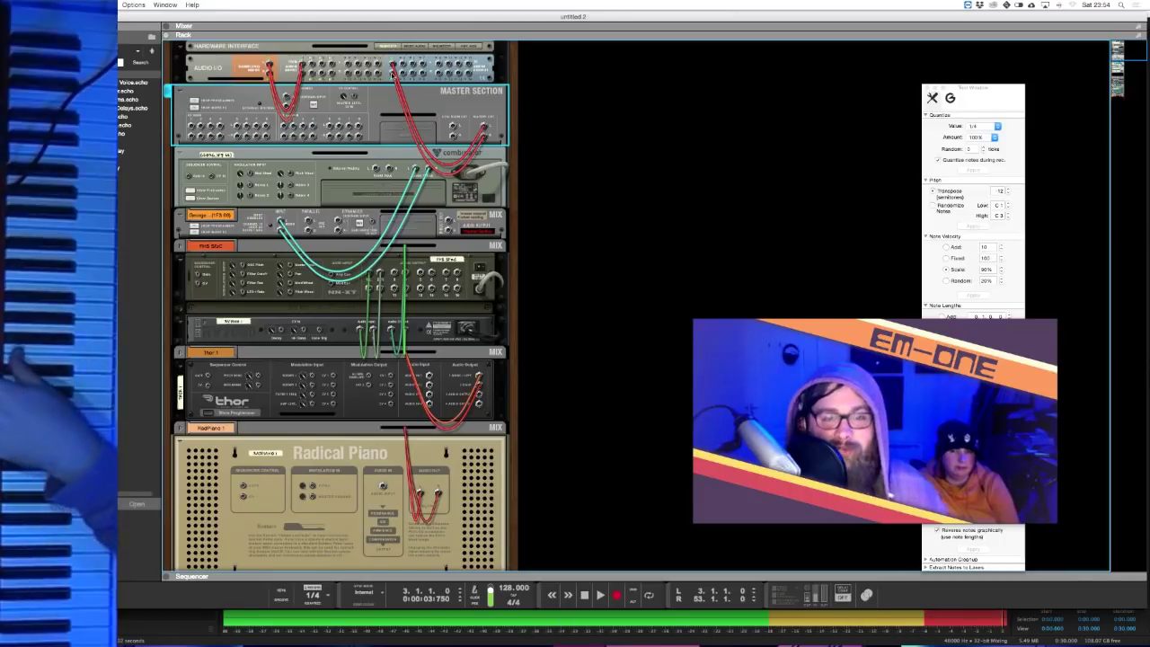
key(Tab)
key(F7)
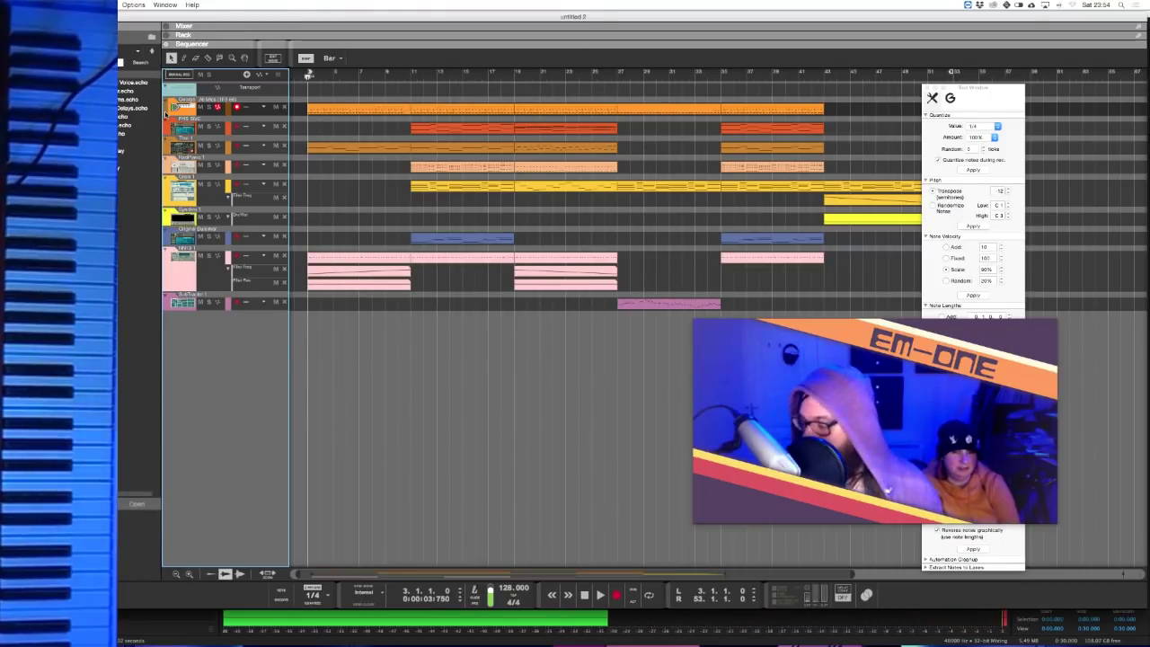
- Select the instrument tracks one after another, from the one below the drums down to SubTractor, to audition each sound
click(185, 128)
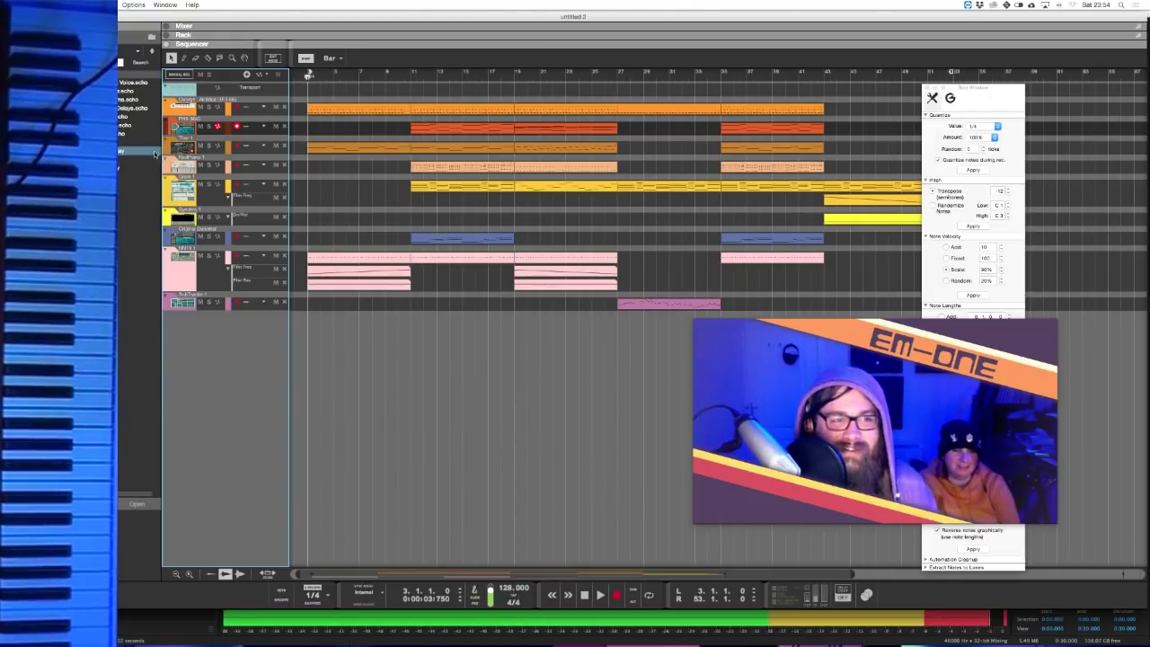
click(216, 146)
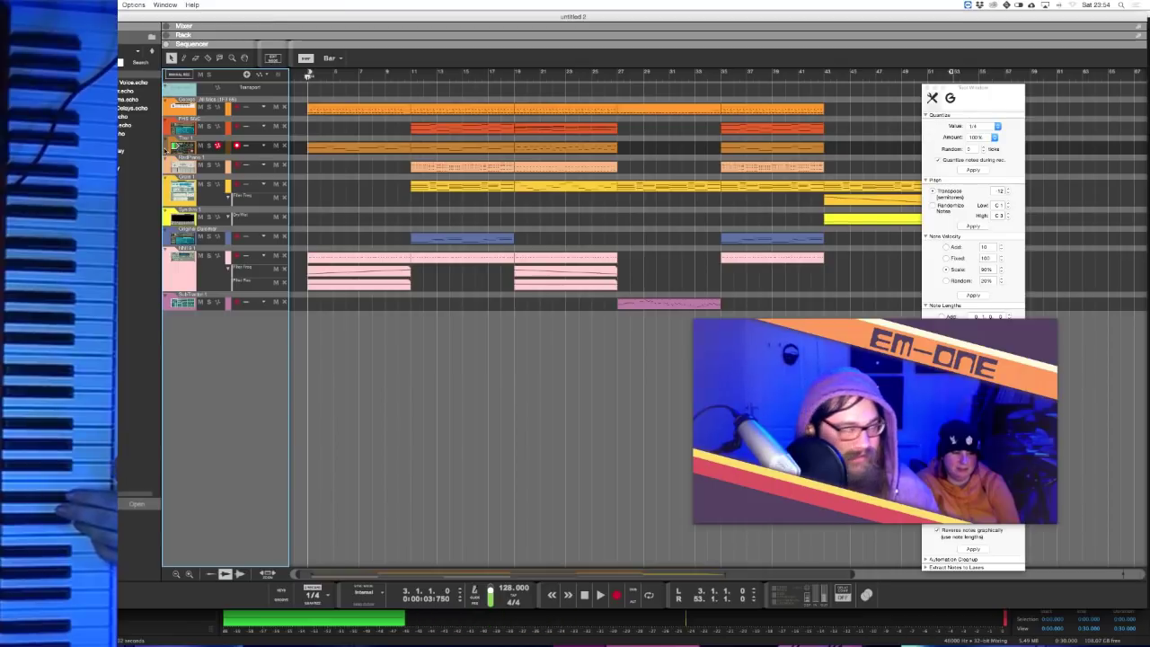
click(126, 135)
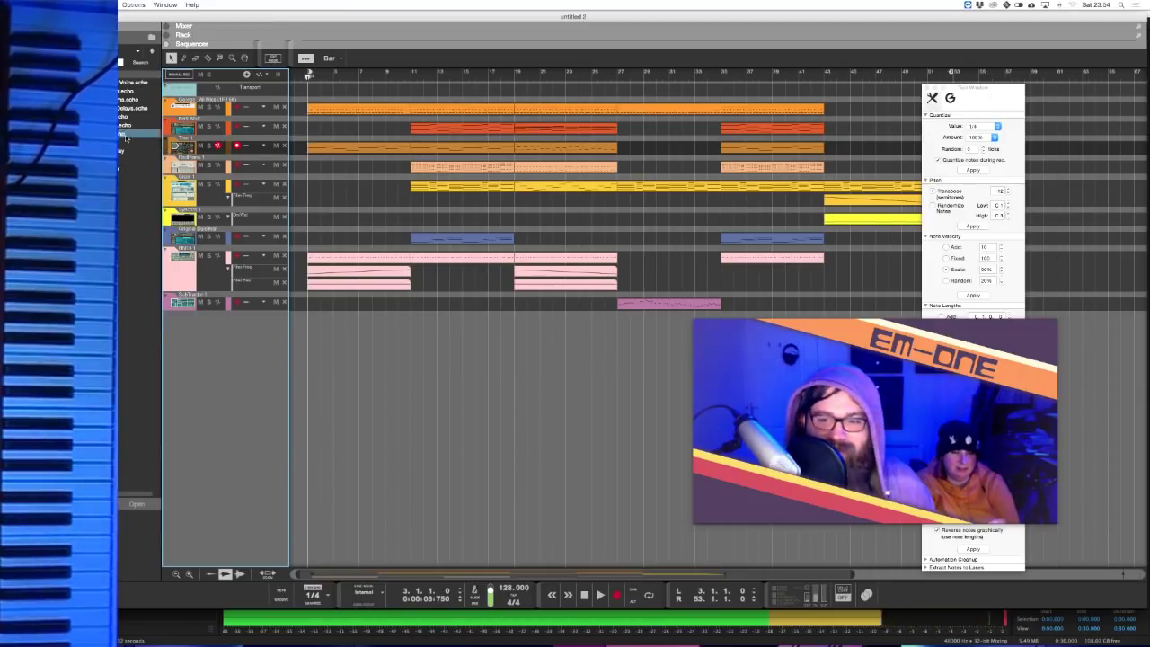
click(164, 166)
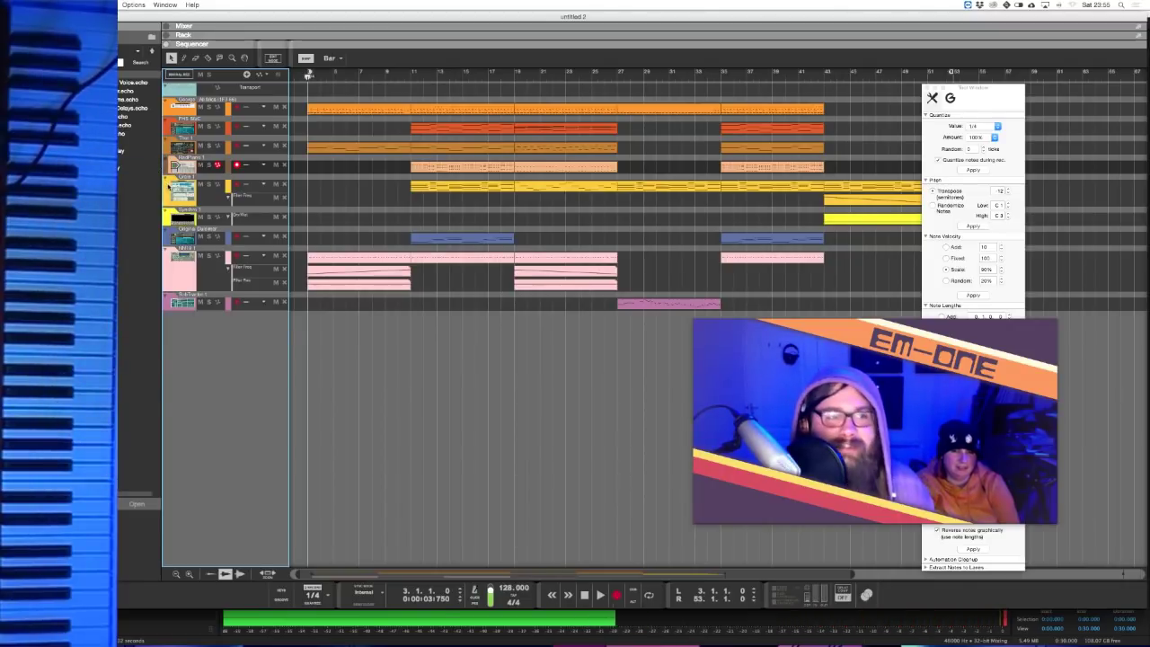
click(166, 189)
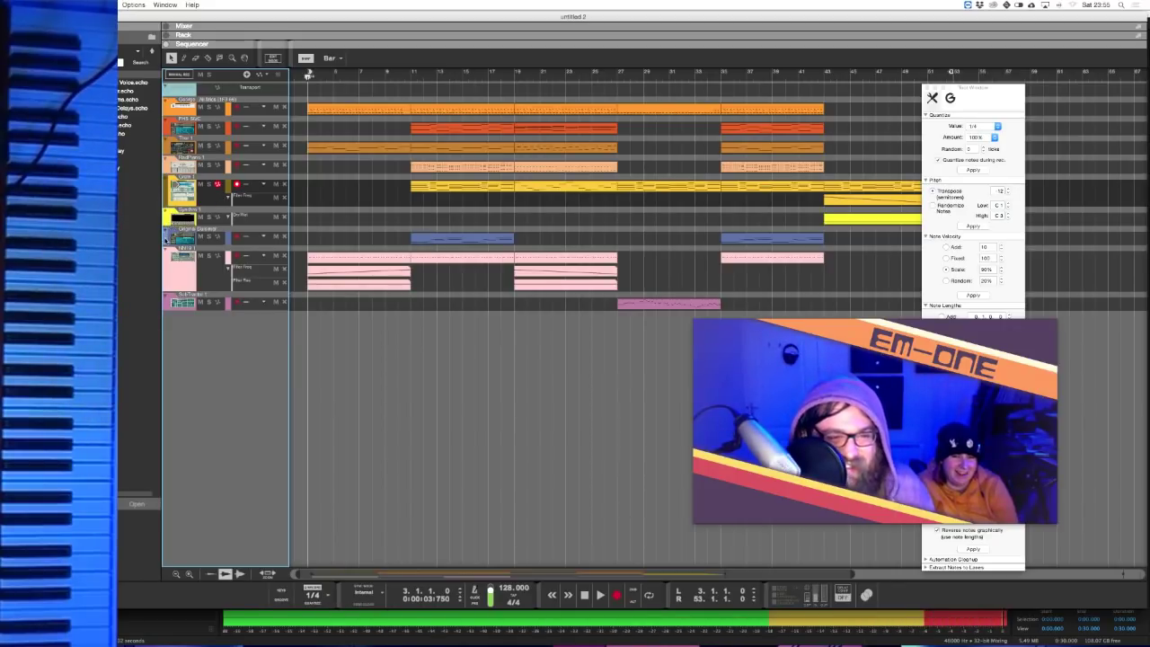
click(166, 238)
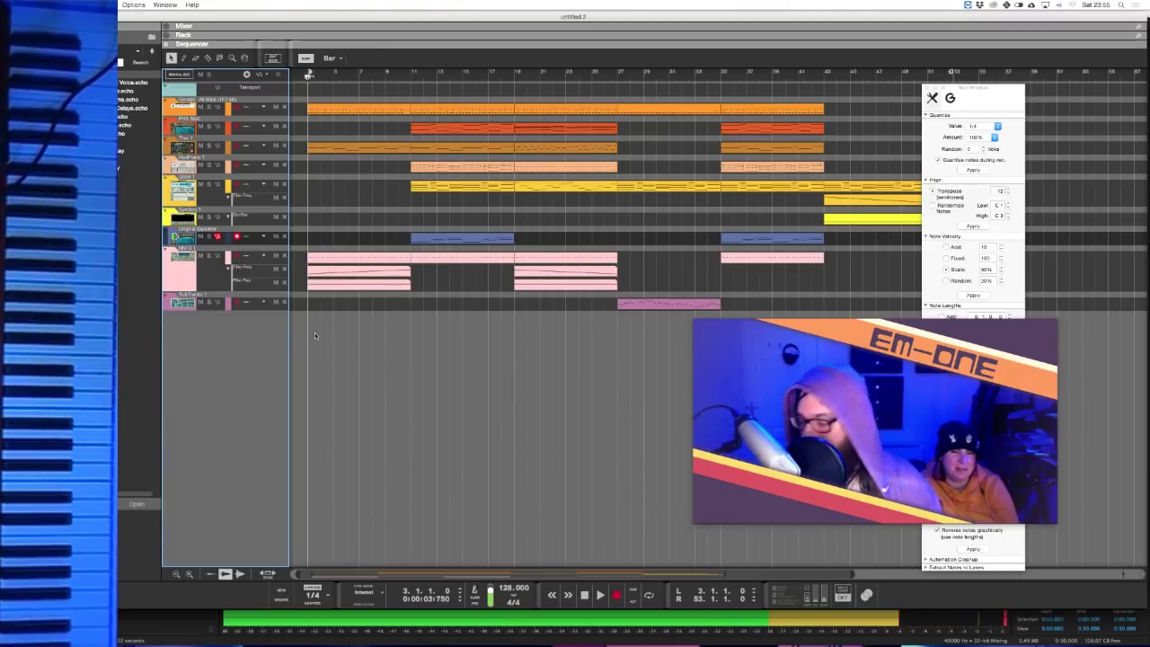
click(167, 272)
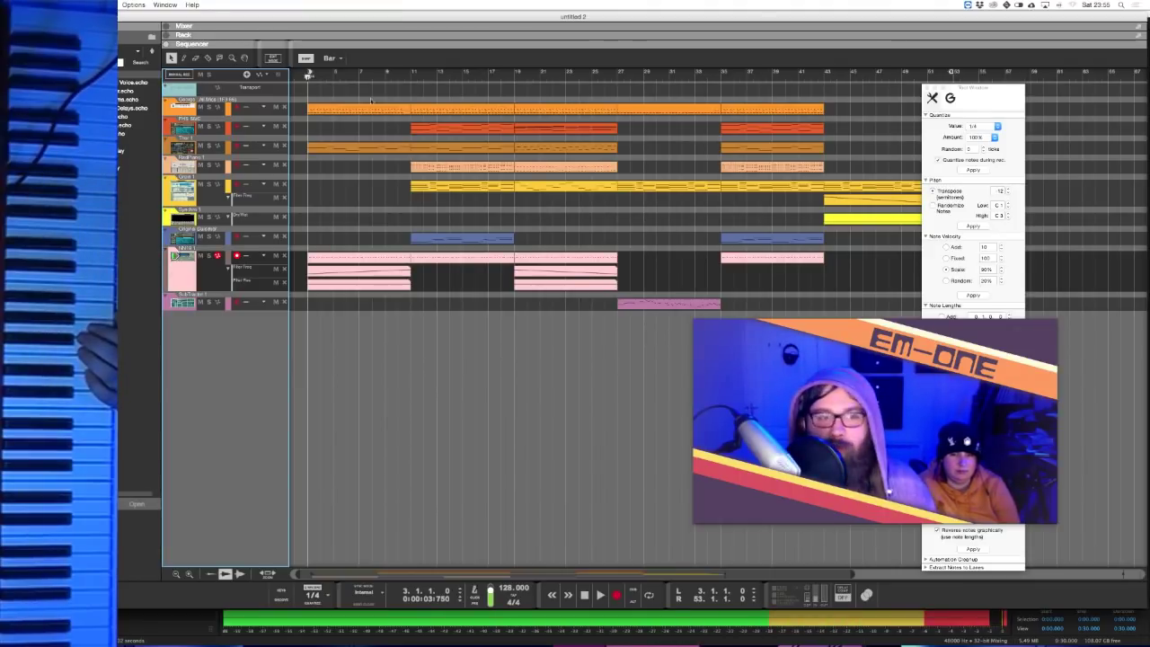
click(421, 76)
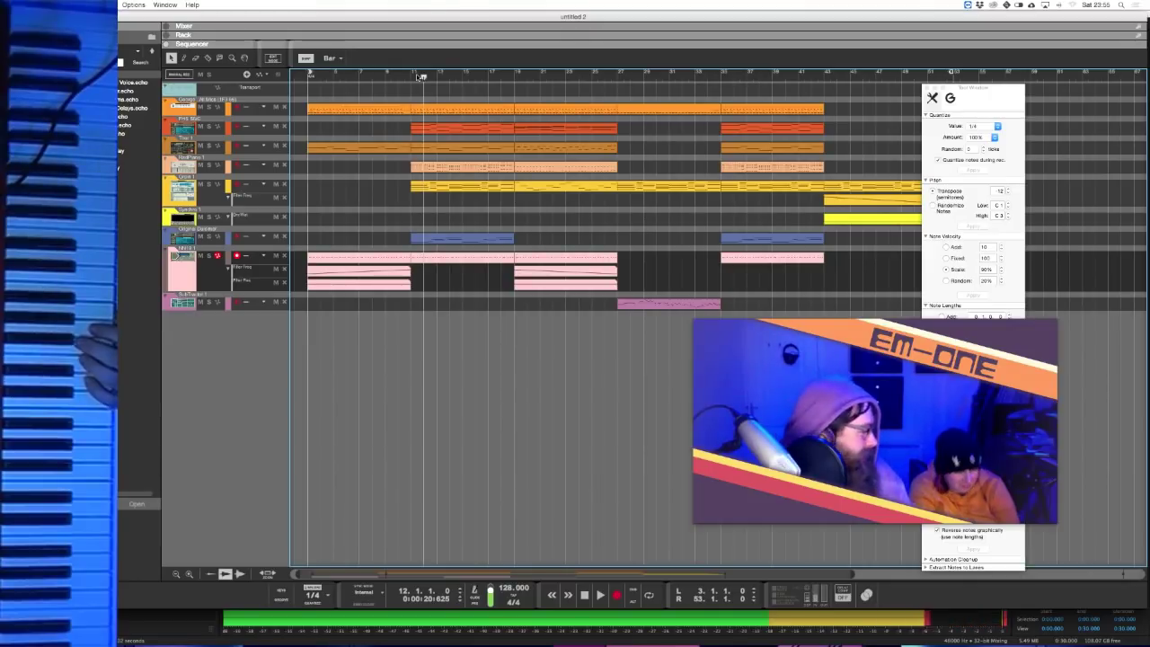
click(167, 306)
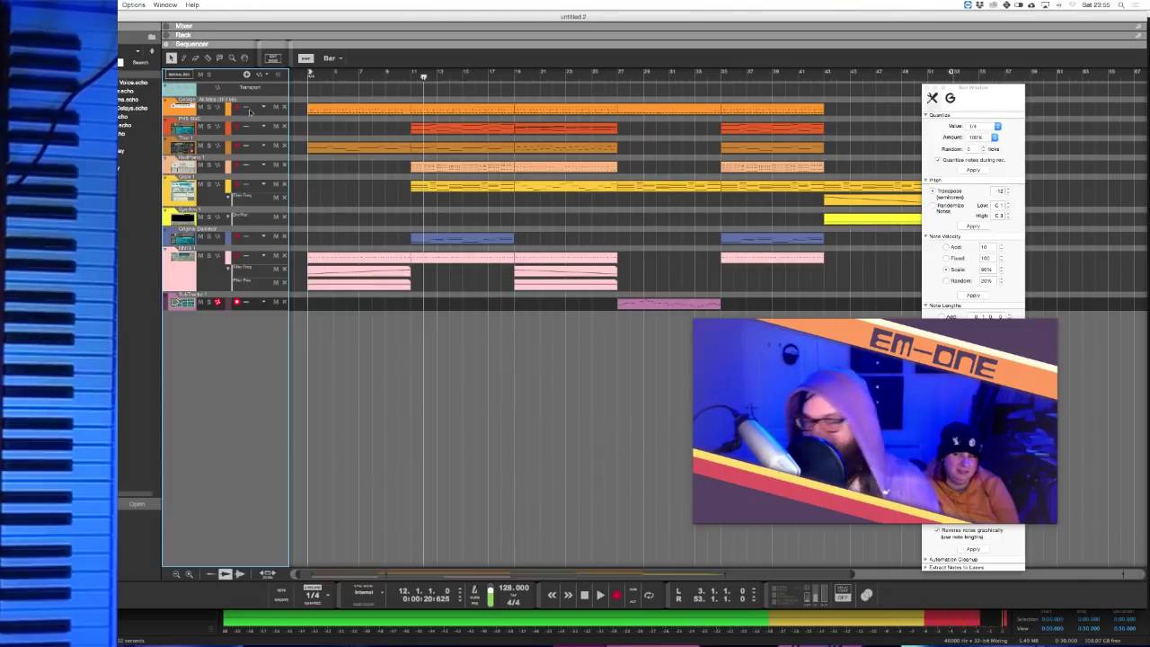
- Play the song from bar 2 and view the channel faders and level meters in the mixer
click(294, 76)
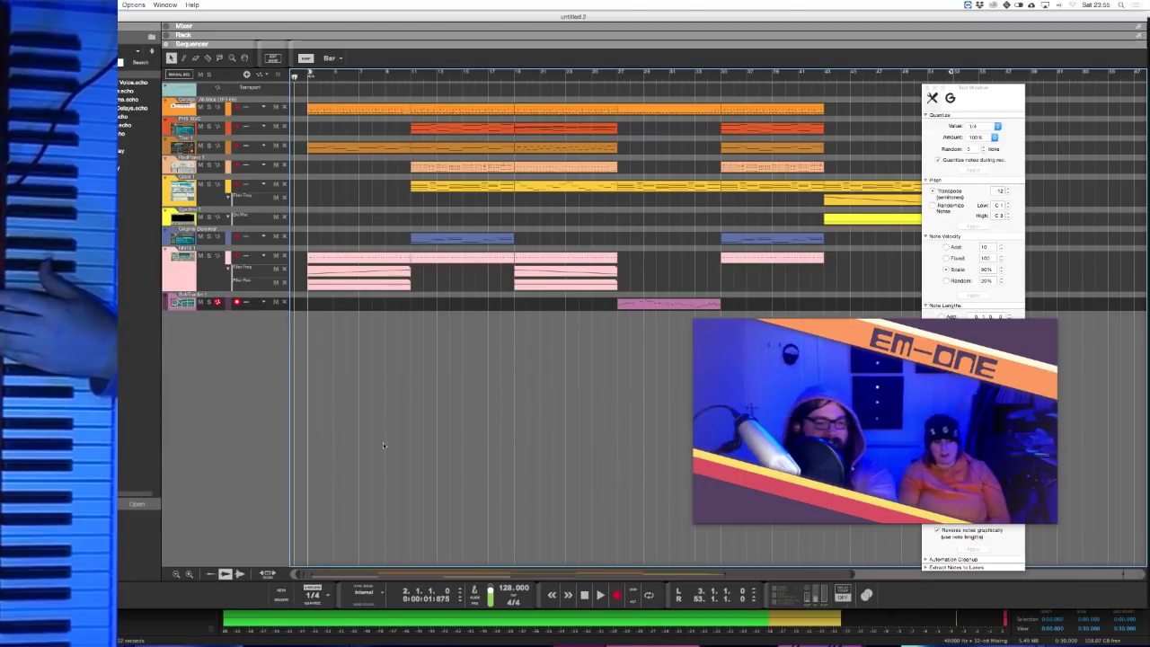
key(space)
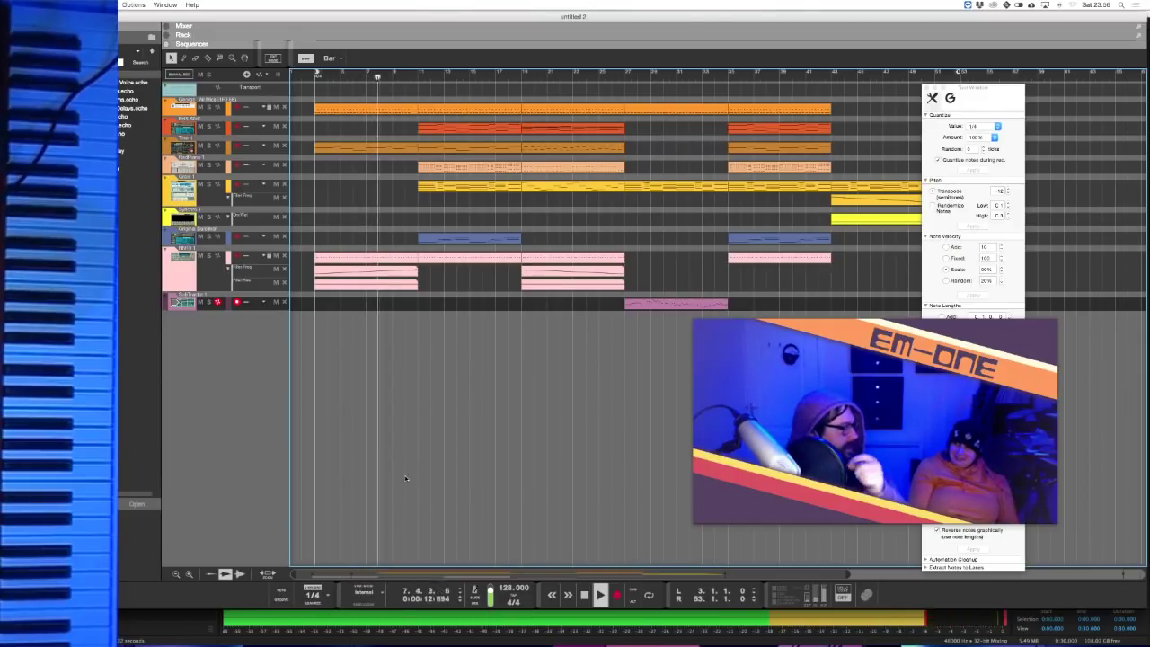
key(F5)
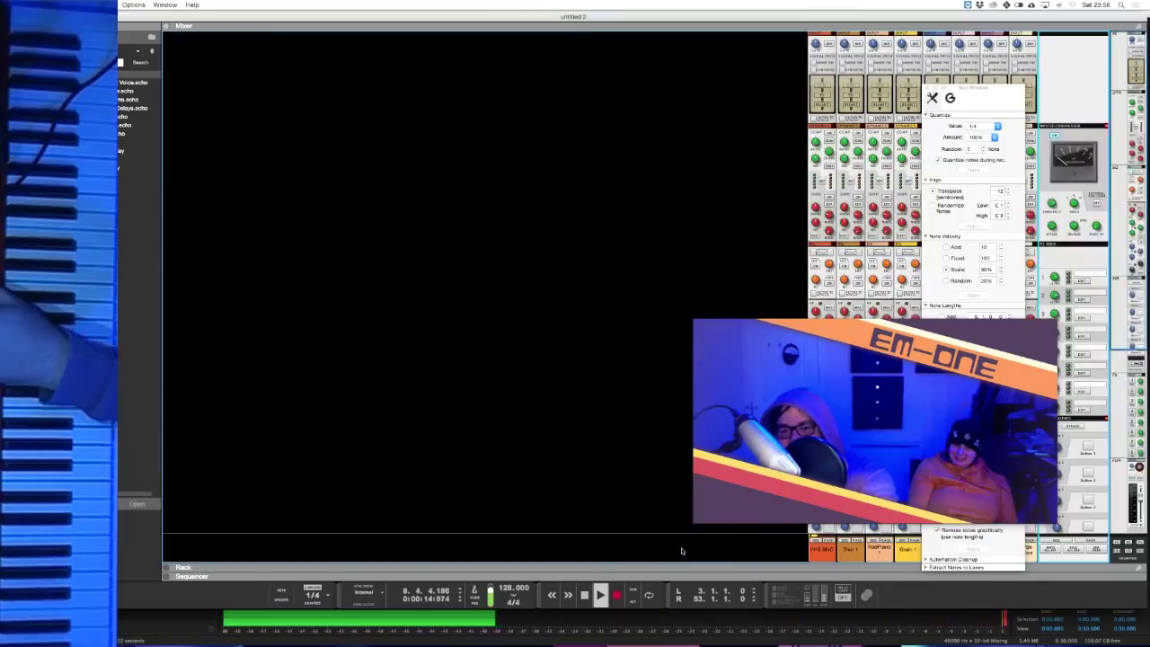
scroll(791, 456, down, 5)
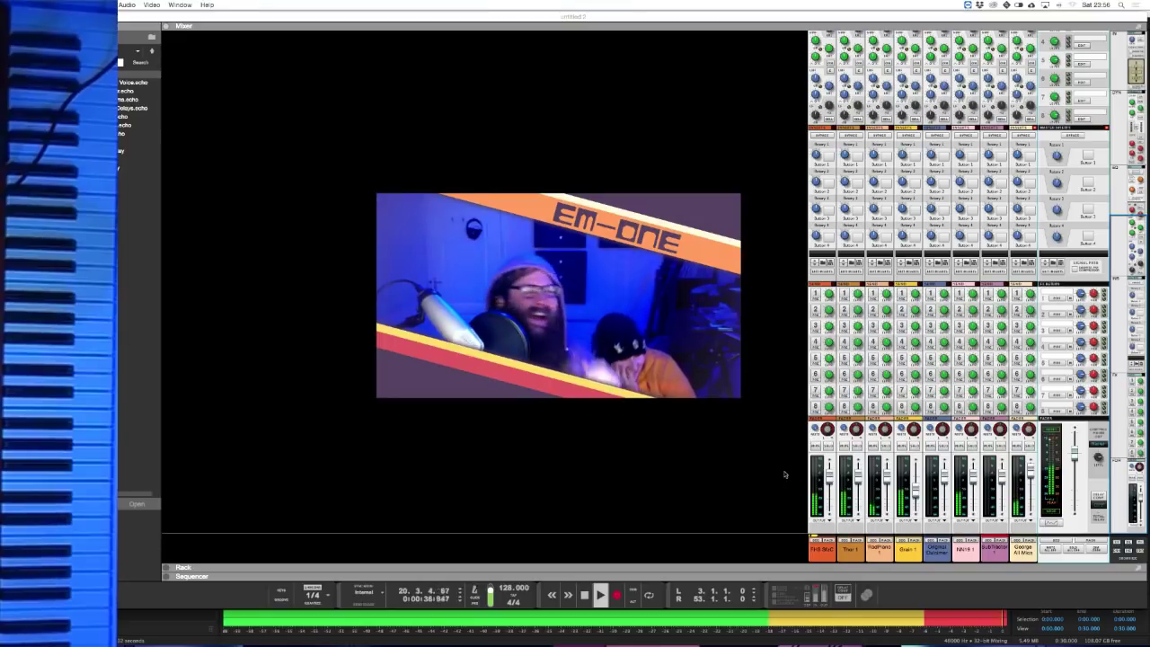
- Show the arrangement without the Tool window, listen through to the fading ending, and stop playback
key(F8)
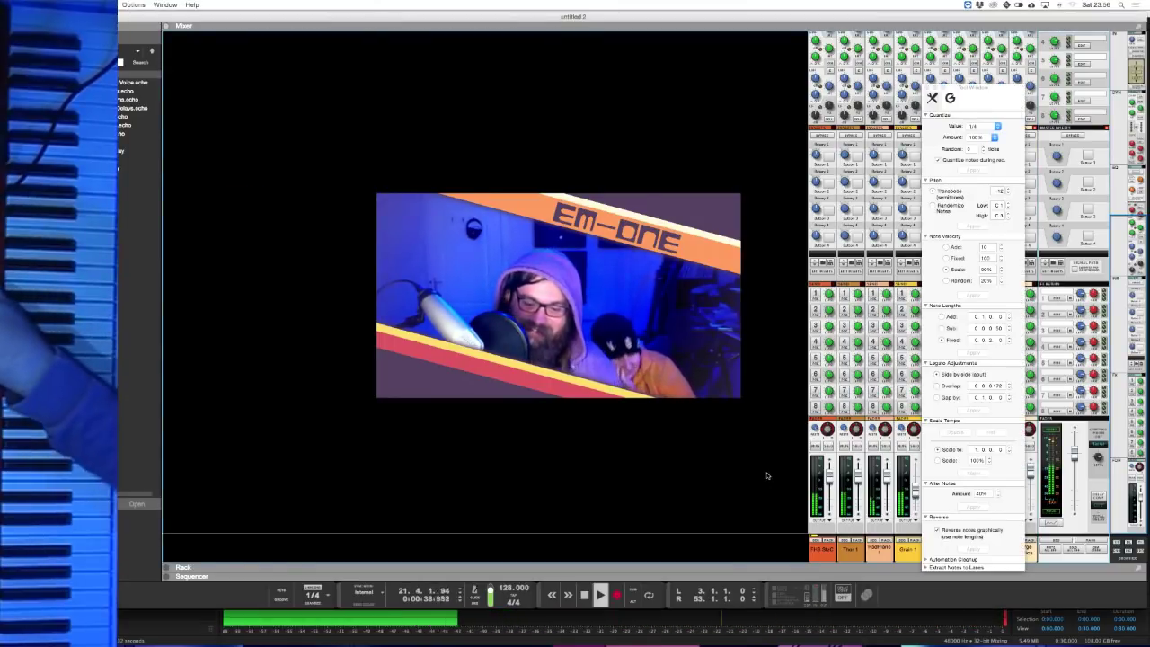
key(F7)
key(F8)
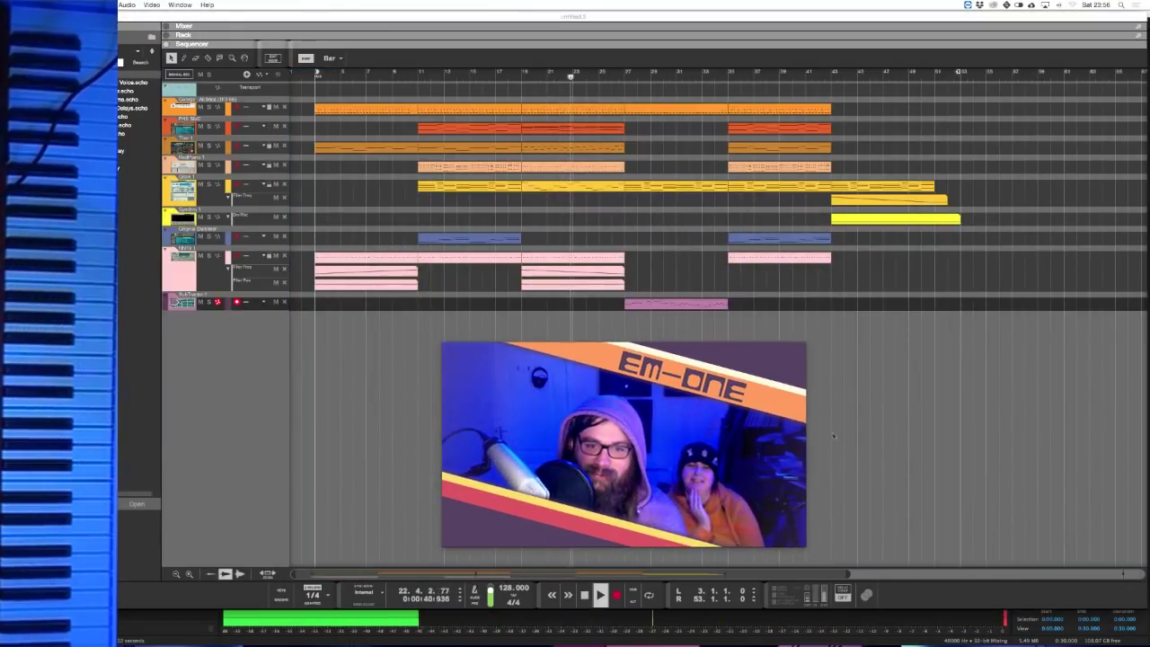
key(F8)
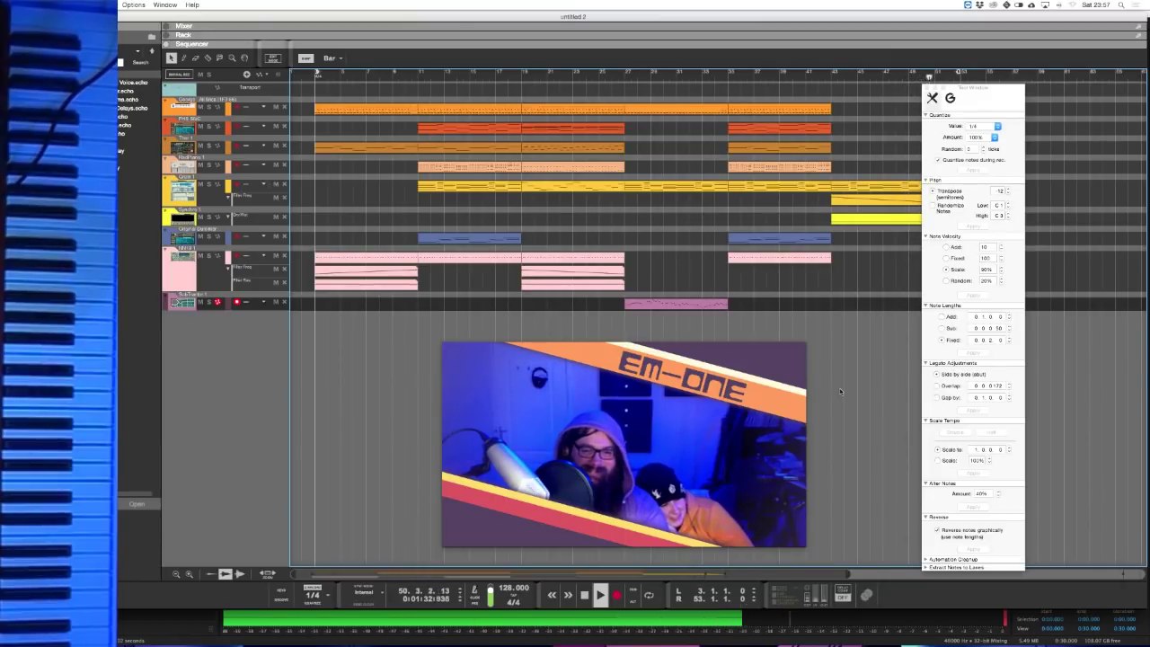
key(space)
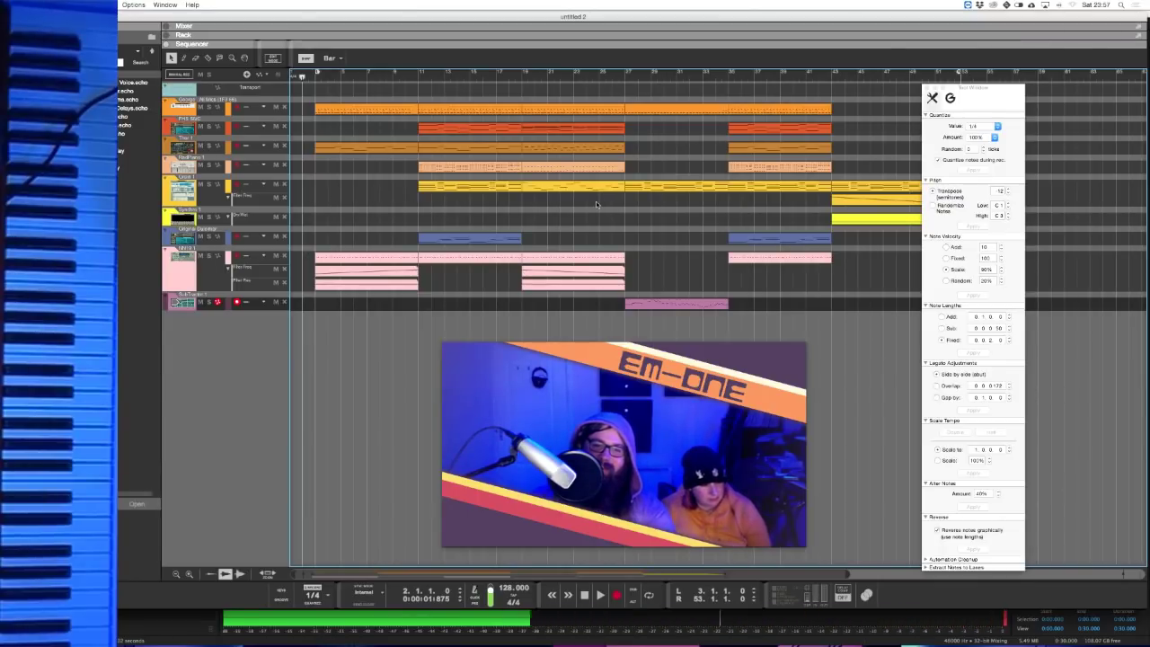
- Play the Grain 1 track soloed from bar 11 and examine its Grain device in the rack
click(437, 128)
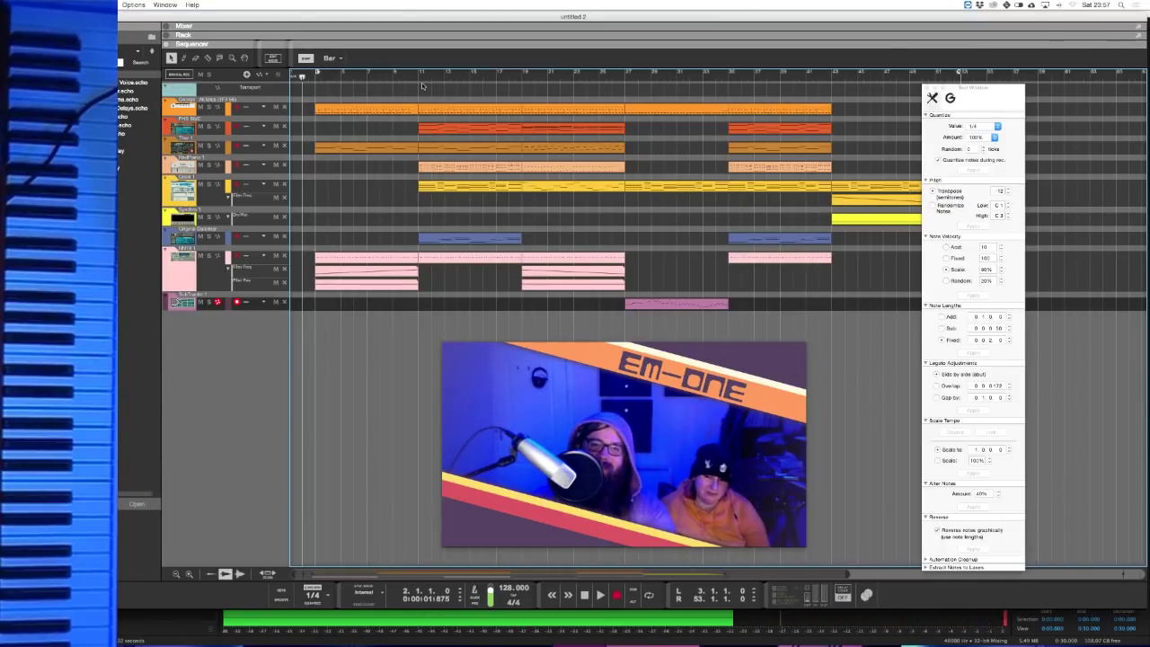
click(209, 185)
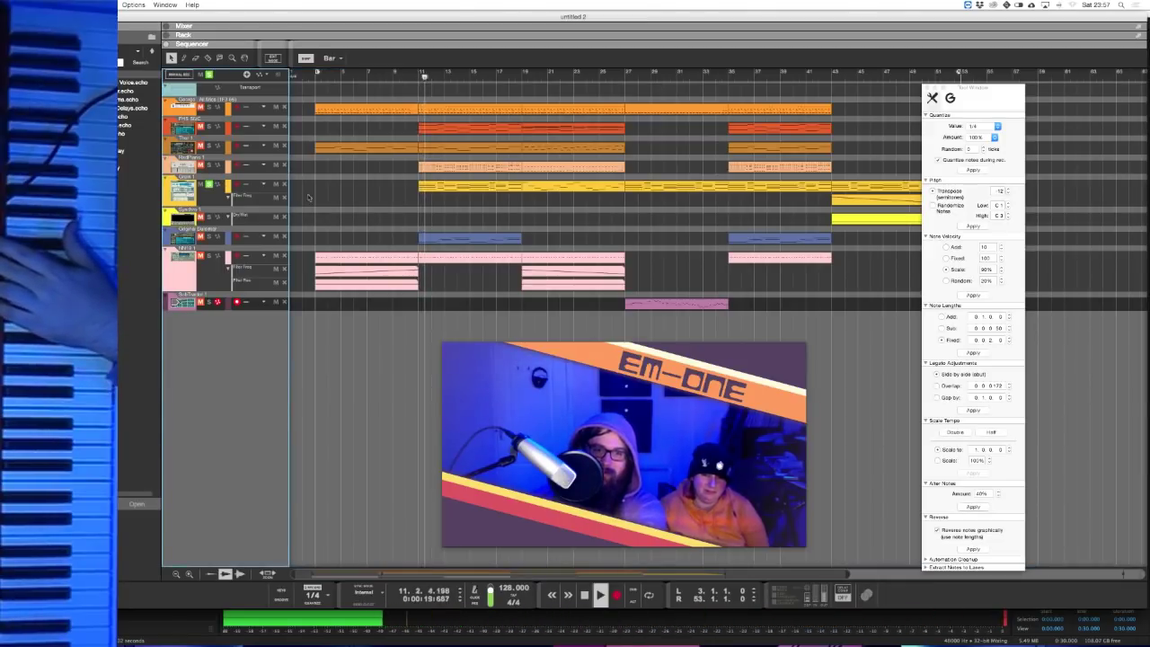
key(F6)
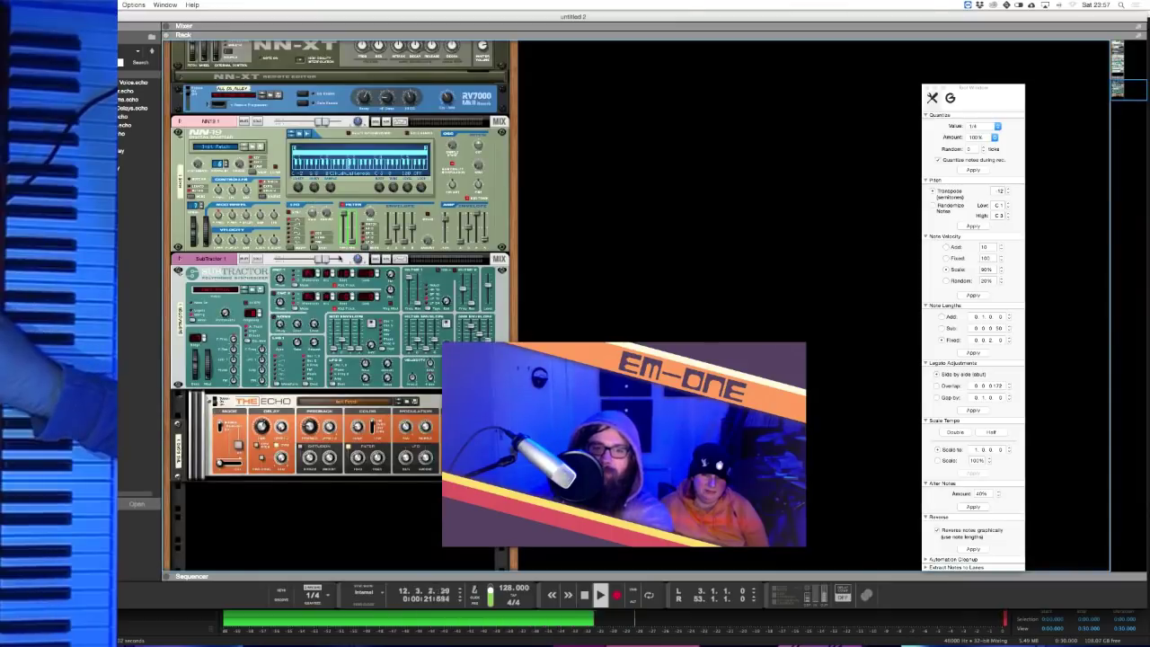
scroll(313, 195, up, 15)
scroll(315, 230, down, 5)
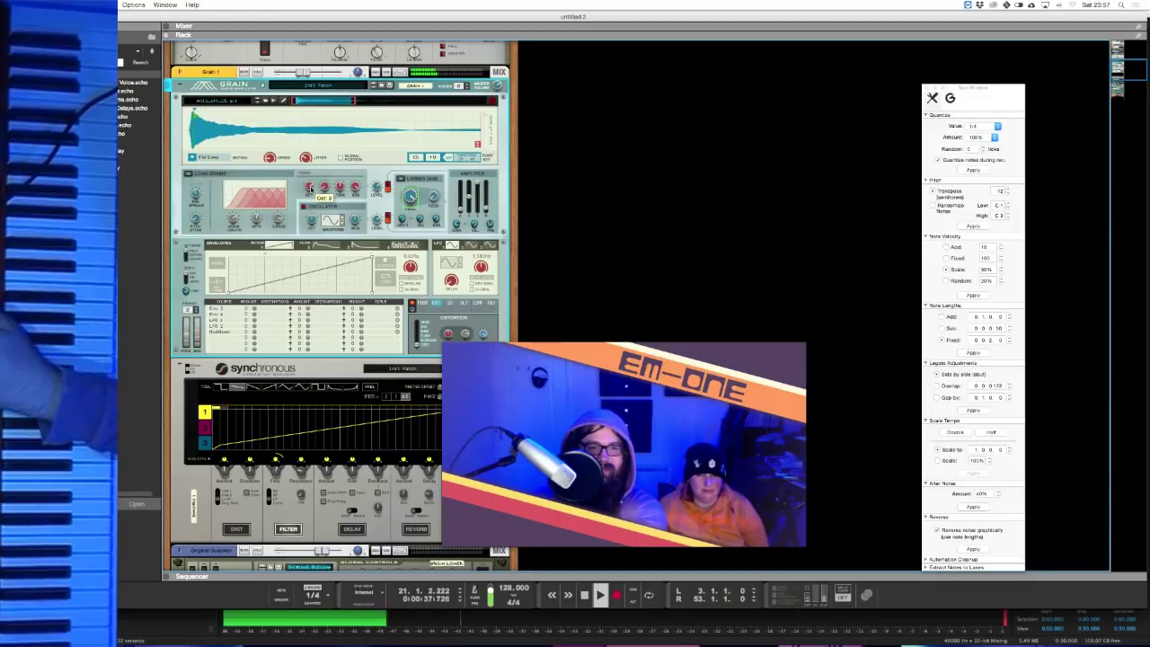
- Clear the Grain 1 solo in the sequencer and play all tracks from bar 19
key(F7)
click(521, 75)
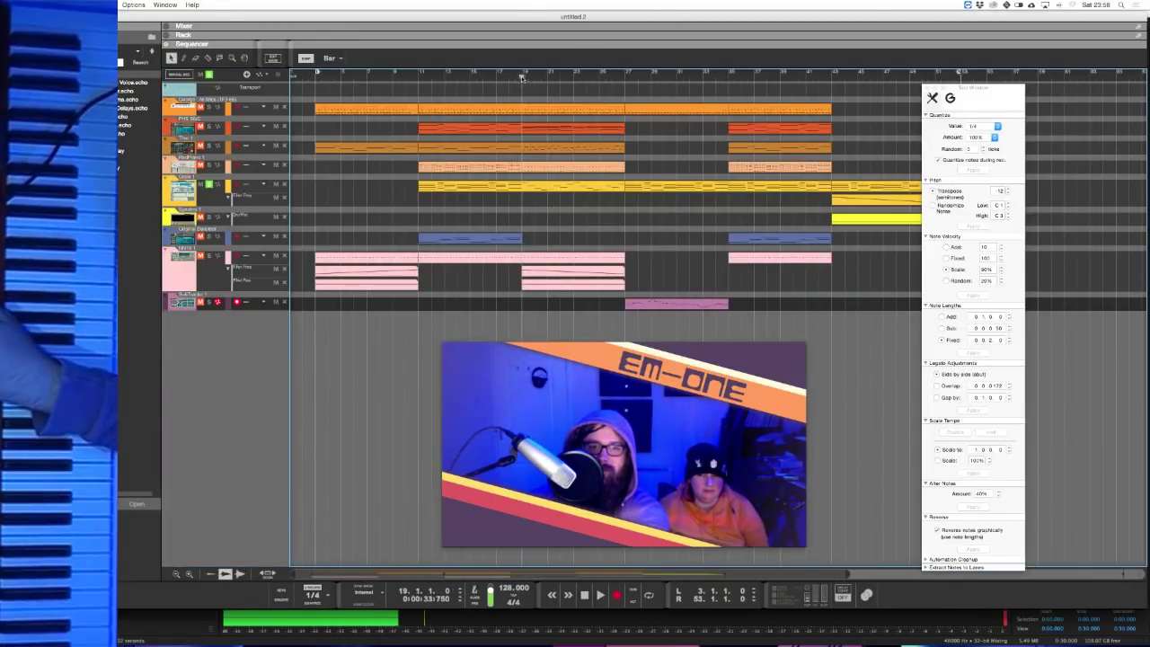
click(235, 200)
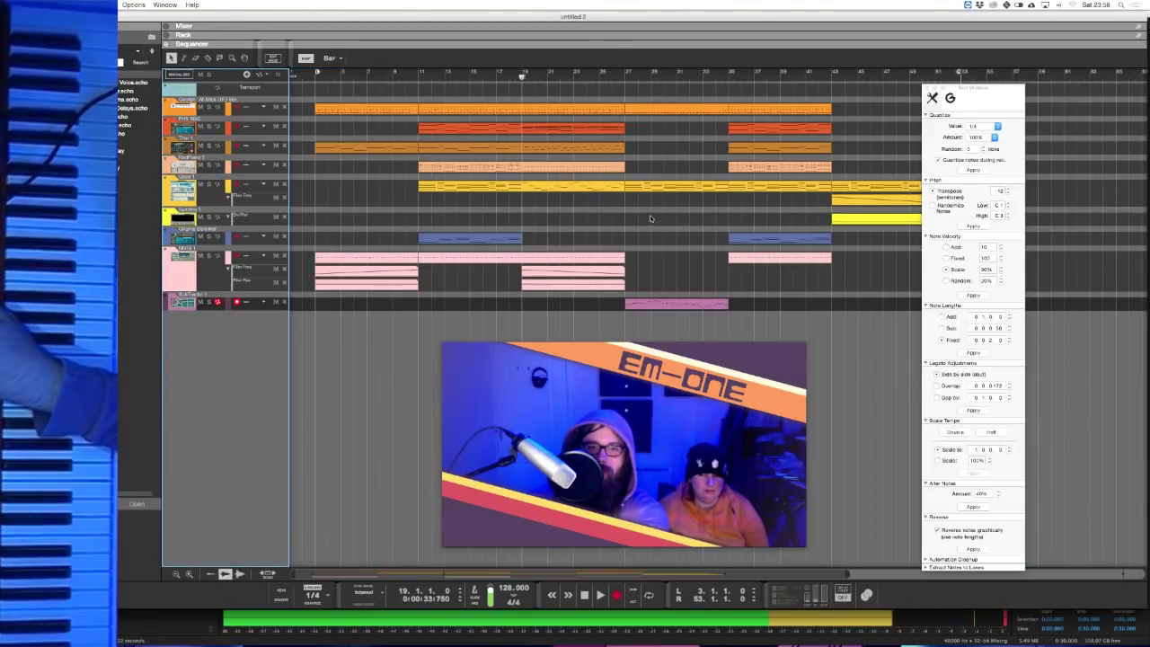
key(space)
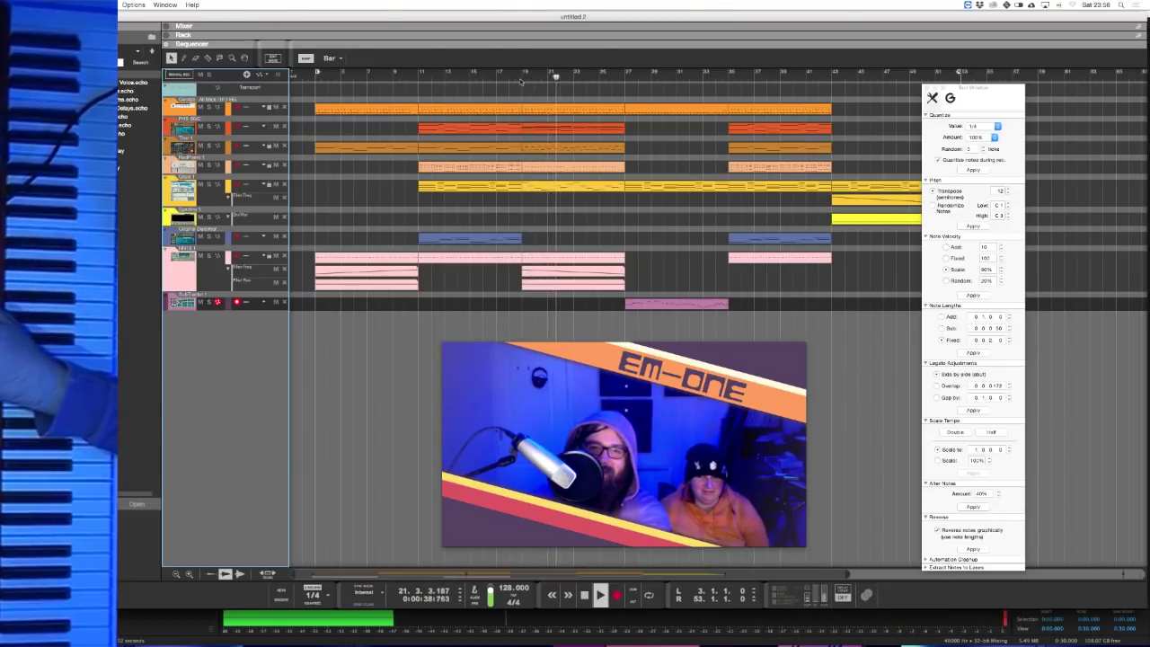
- Move the Tool window clear of the mixer channels and restart playback from bar 19
key(F5)
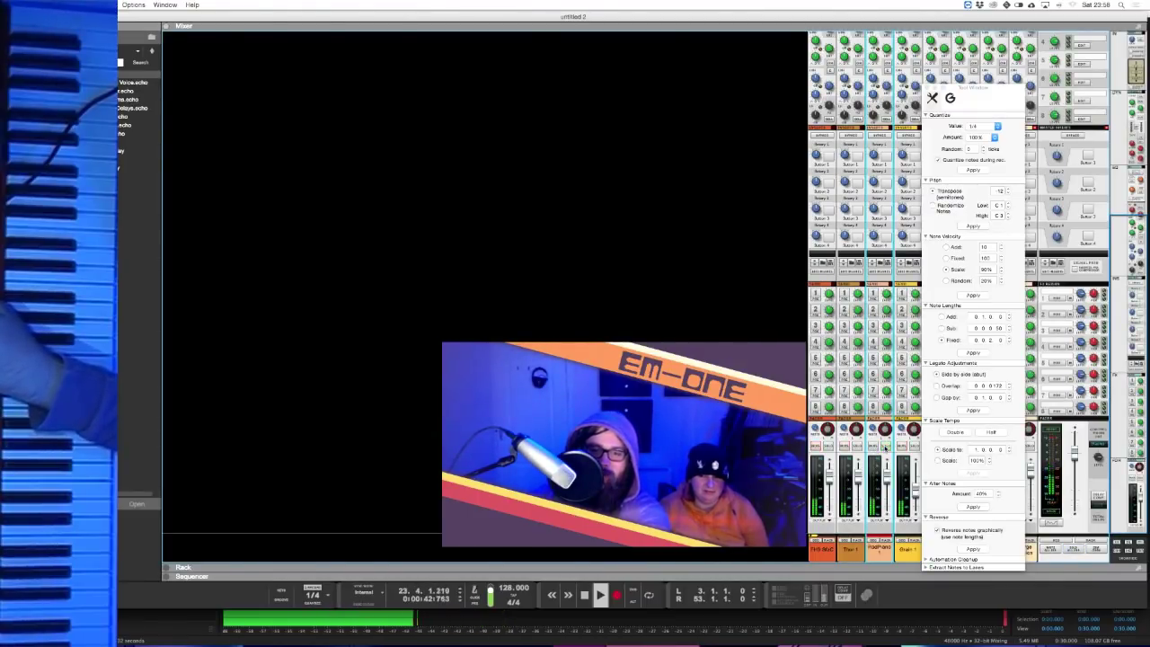
drag(976, 90, 292, 57)
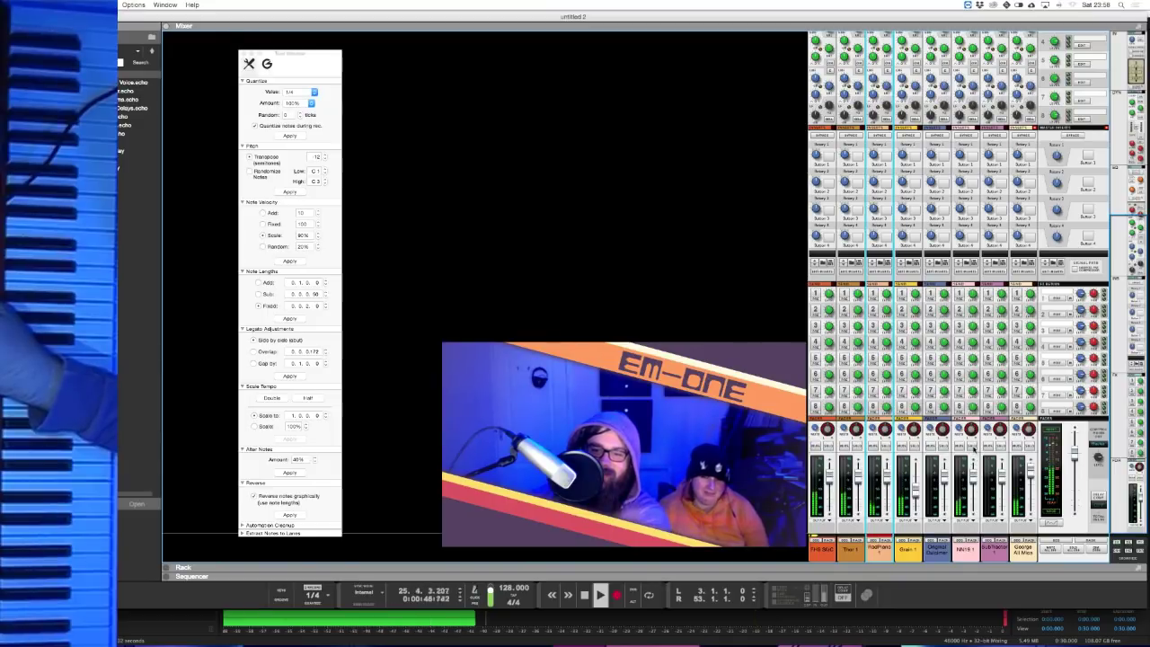
key(F7)
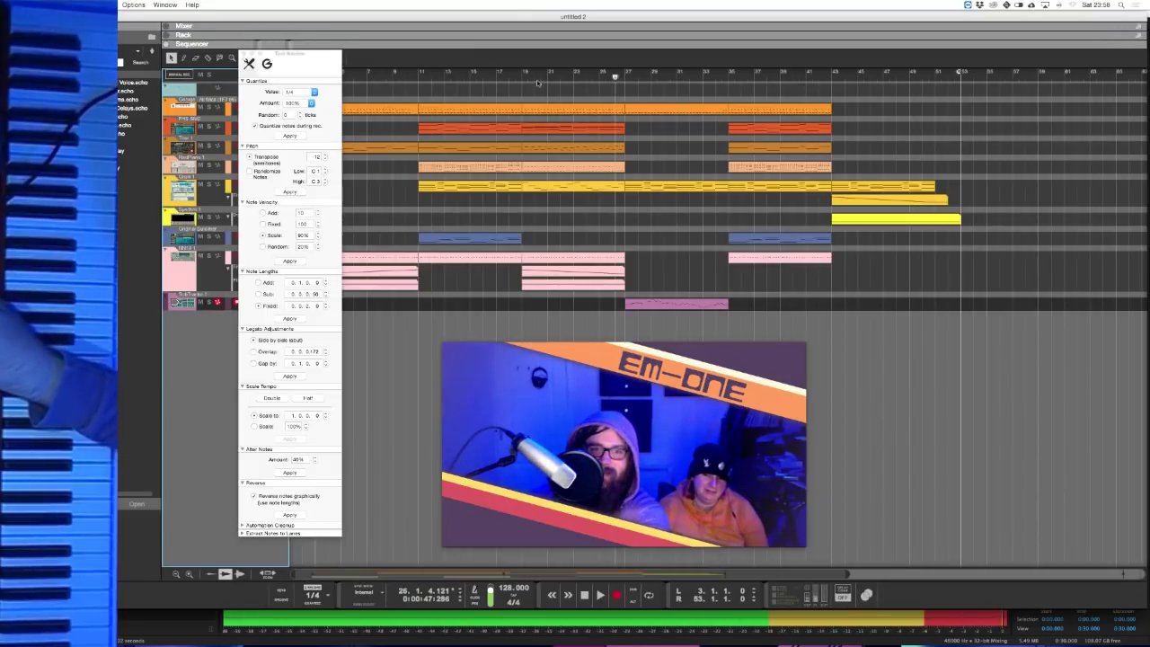
click(521, 72)
click(589, 216)
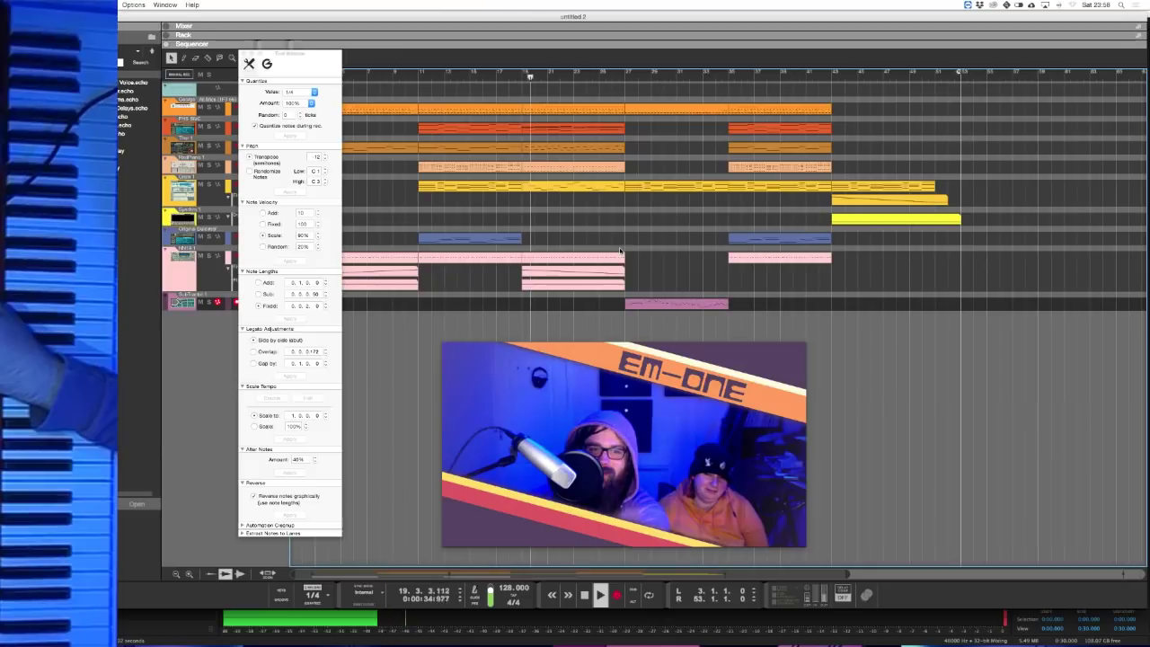
- Lower the soloed NN19 1 channel's fader slightly in the mixer, then clear its solo
key(F5)
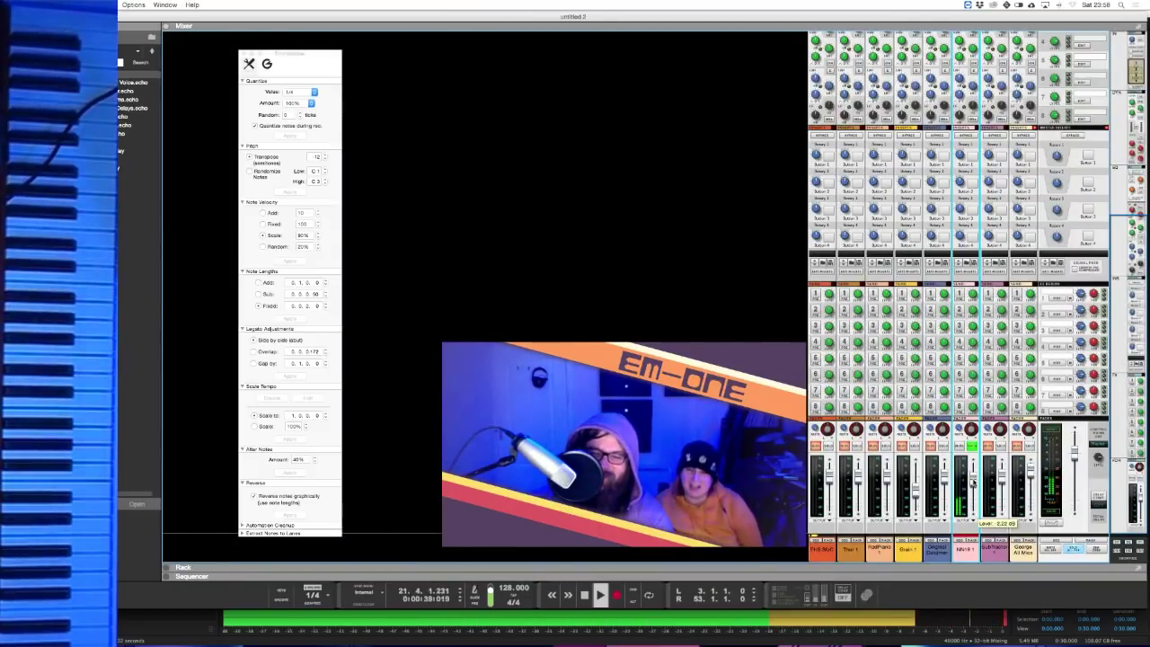
drag(971, 483, 971, 486)
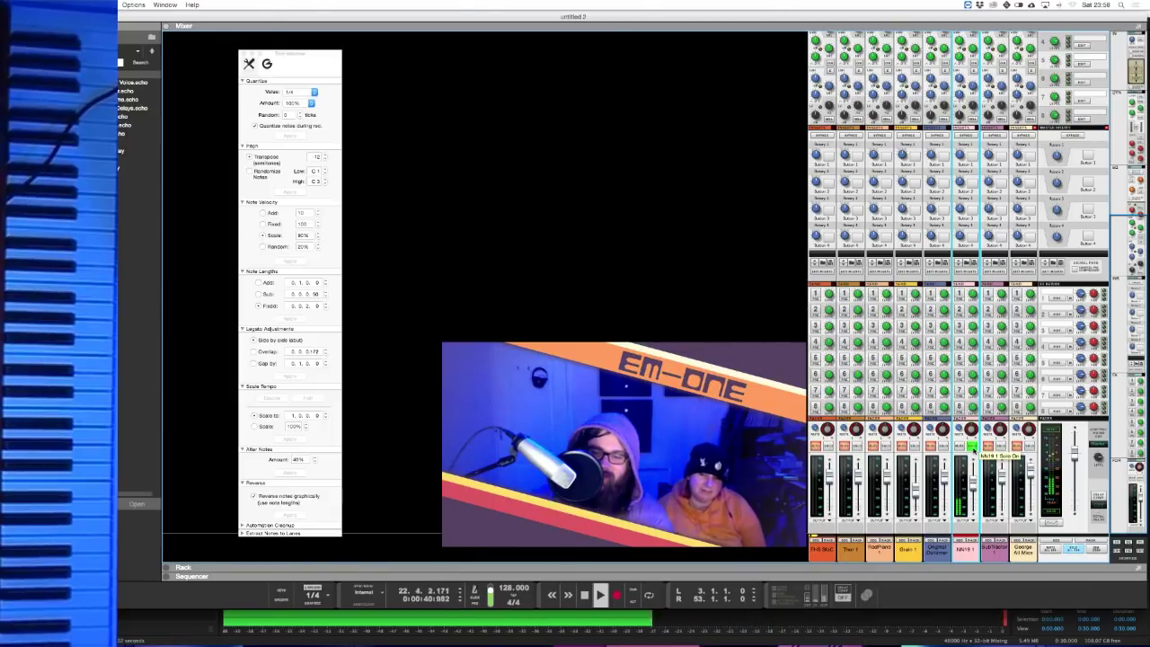
click(971, 447)
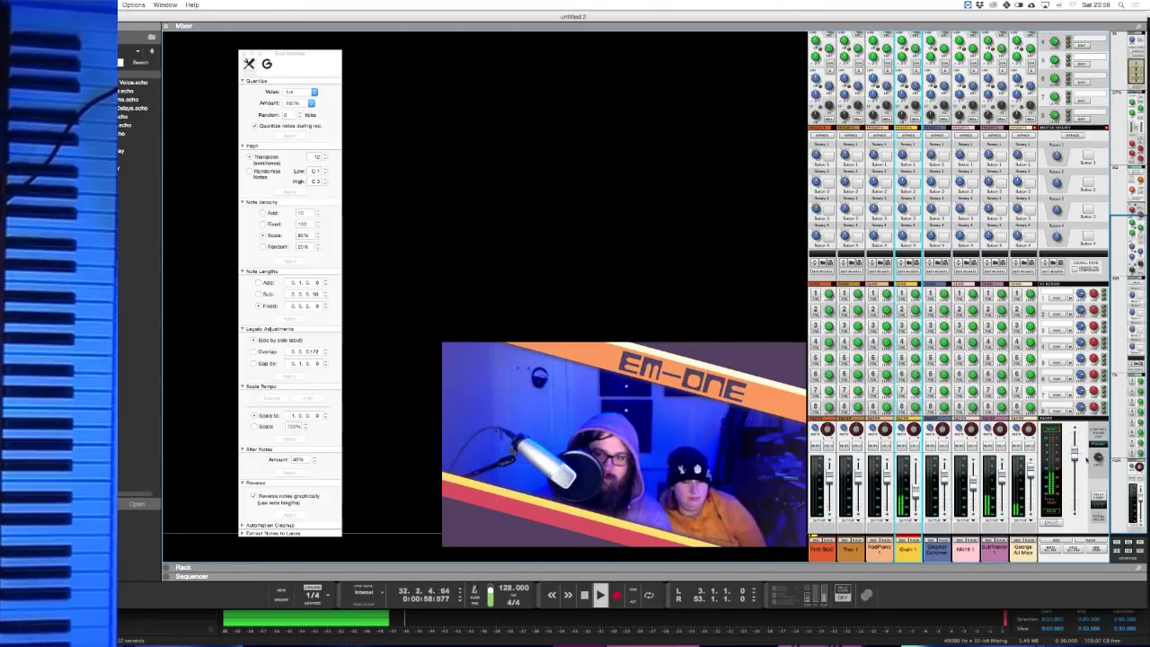
- Look over the mixer channels' EQ, inserts and faders during playback, then show the sequencer and stop the song
scroll(1065, 386, up, 5)
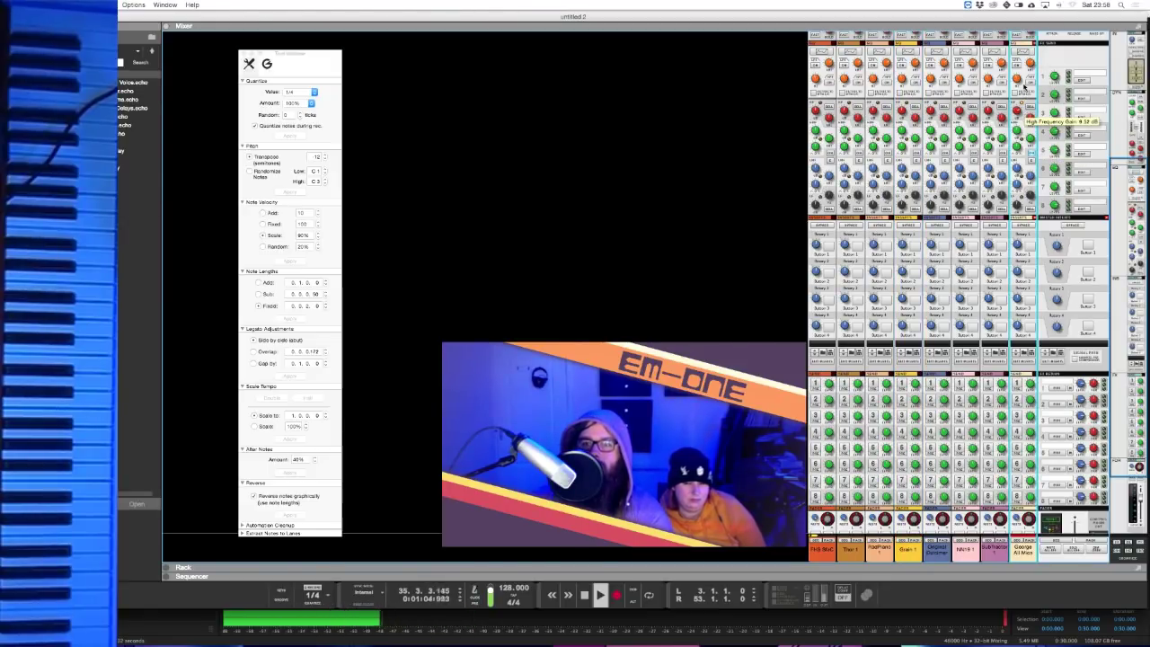
scroll(1018, 245, down, 5)
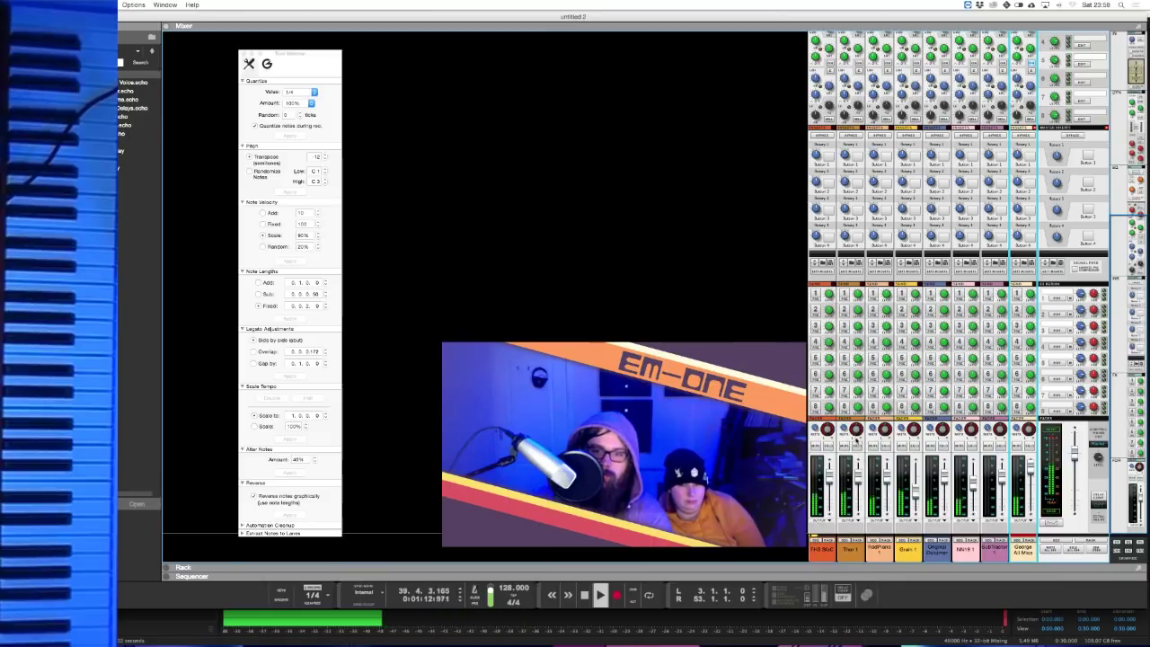
scroll(857, 444, up, 4)
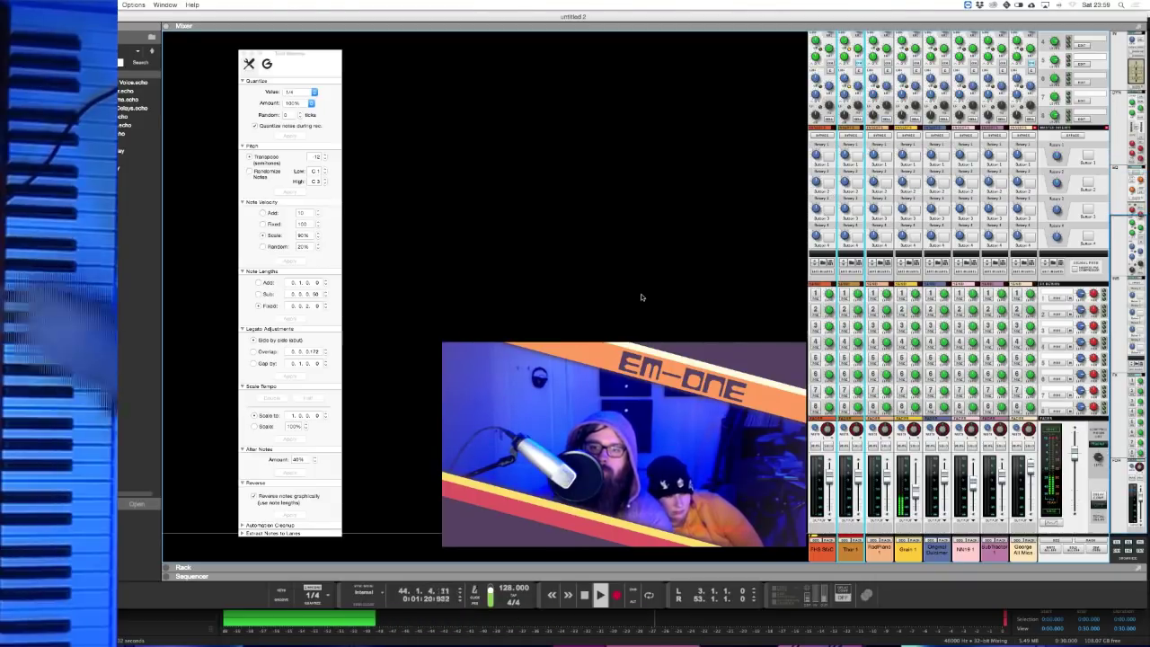
key(F7)
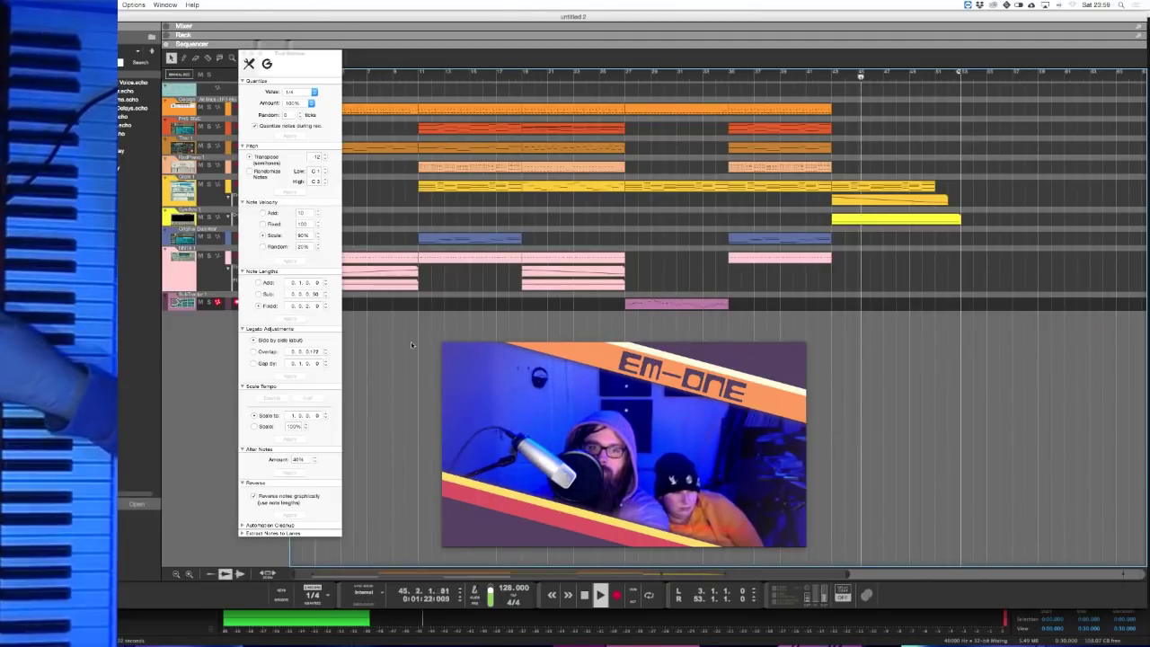
click(585, 594)
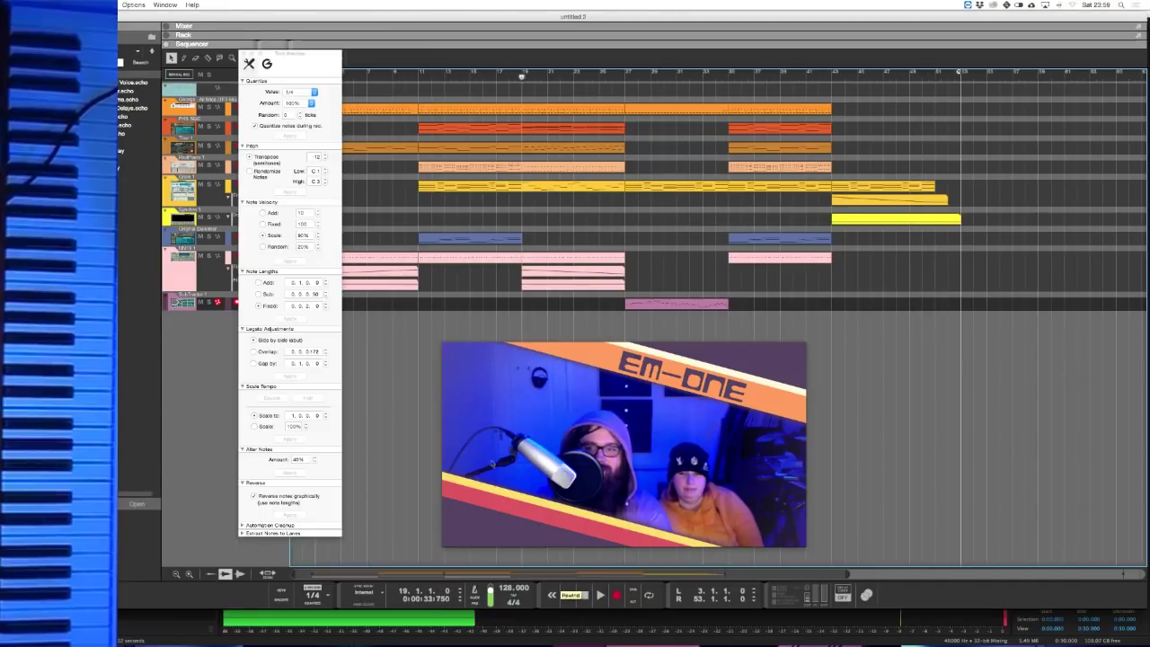
- Move the Tool window clear of the track headers and place the song position at bar 3
drag(287, 63, 1033, 100)
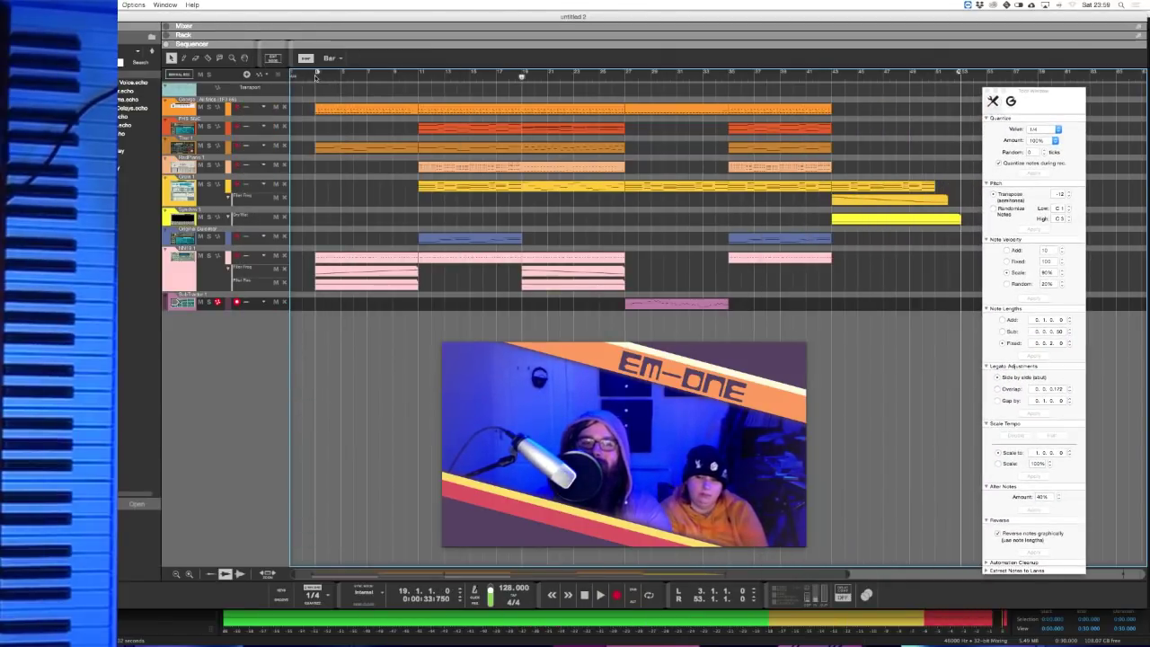
click(316, 77)
- Save the song as Quirrel in the Reason Song File format
click(34, 4)
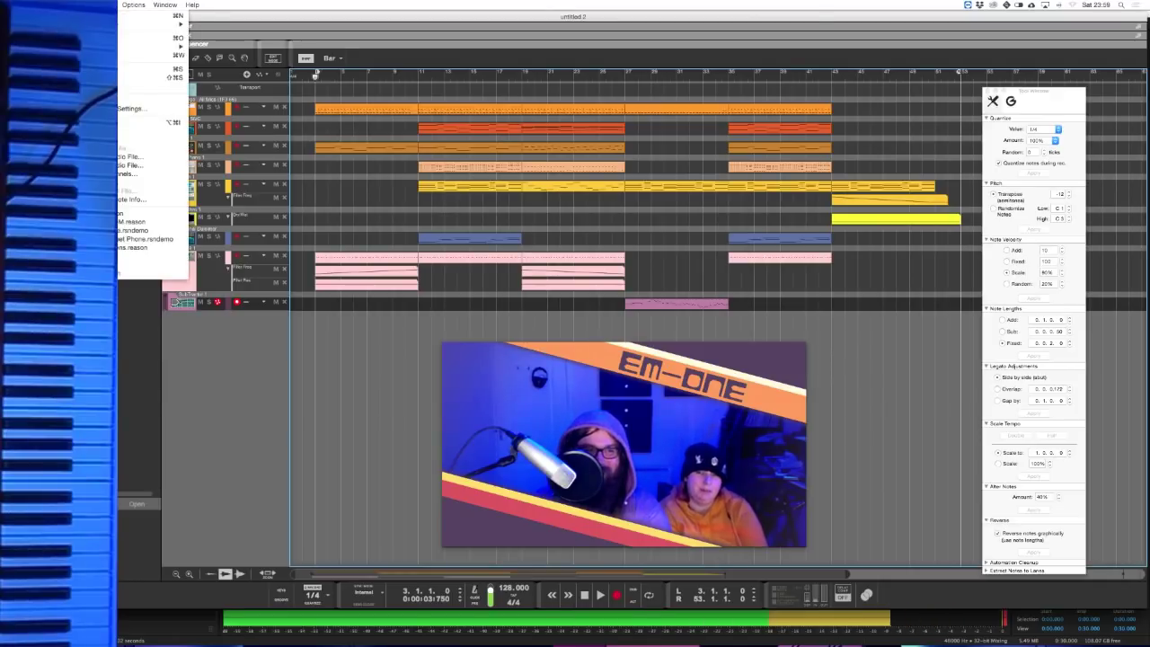
click(152, 78)
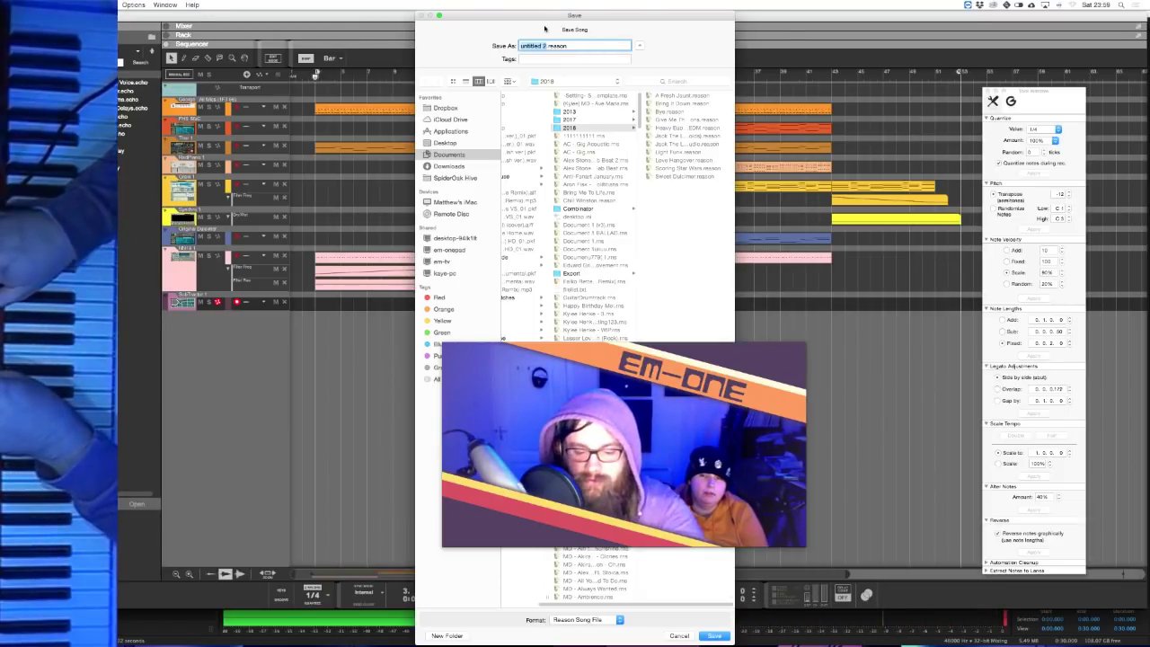
text(Quirrel)
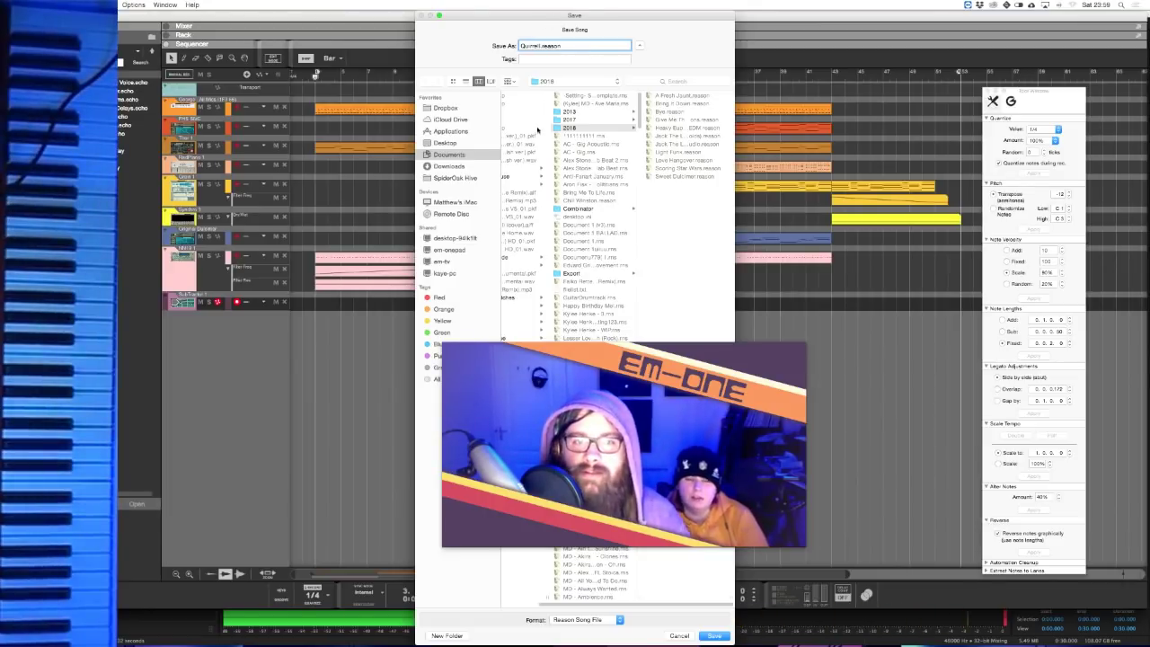
click(712, 636)
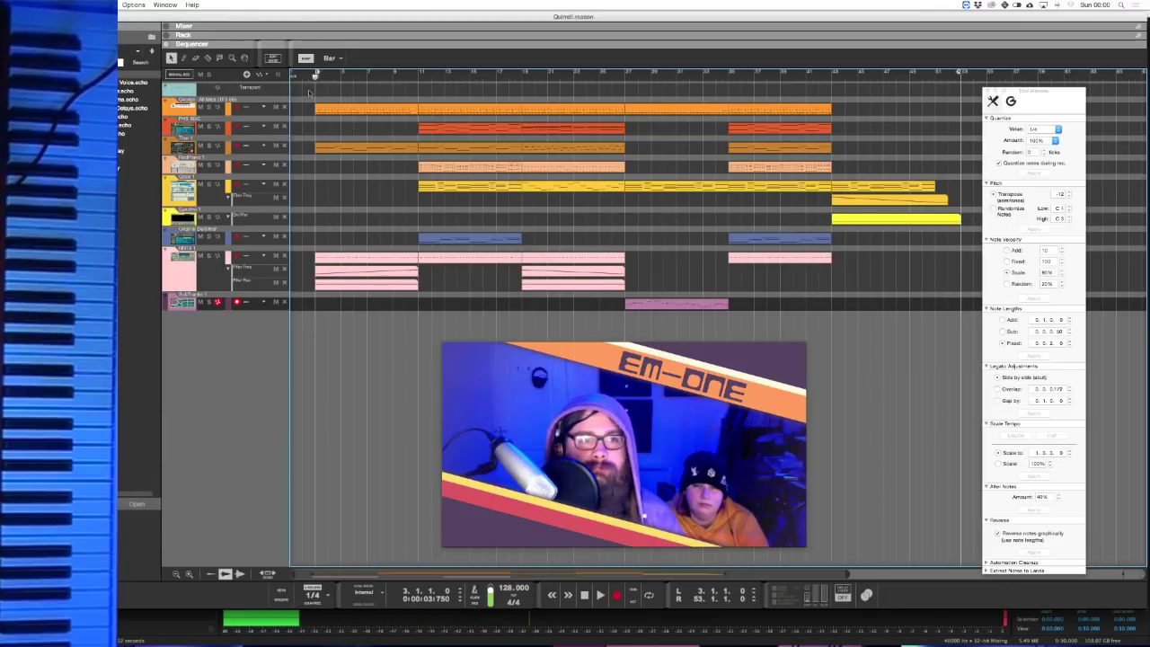
- Open the recent song Heavy Euphoric EDM.reason and place its song position at bar 3
click(106, 4)
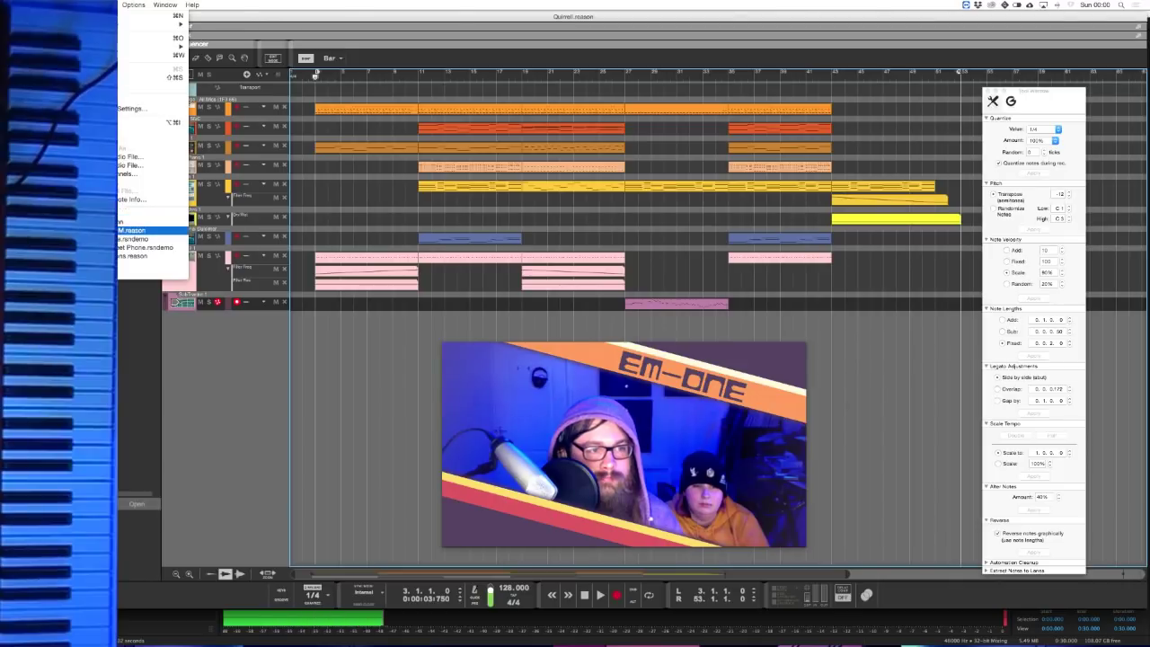
click(367, 235)
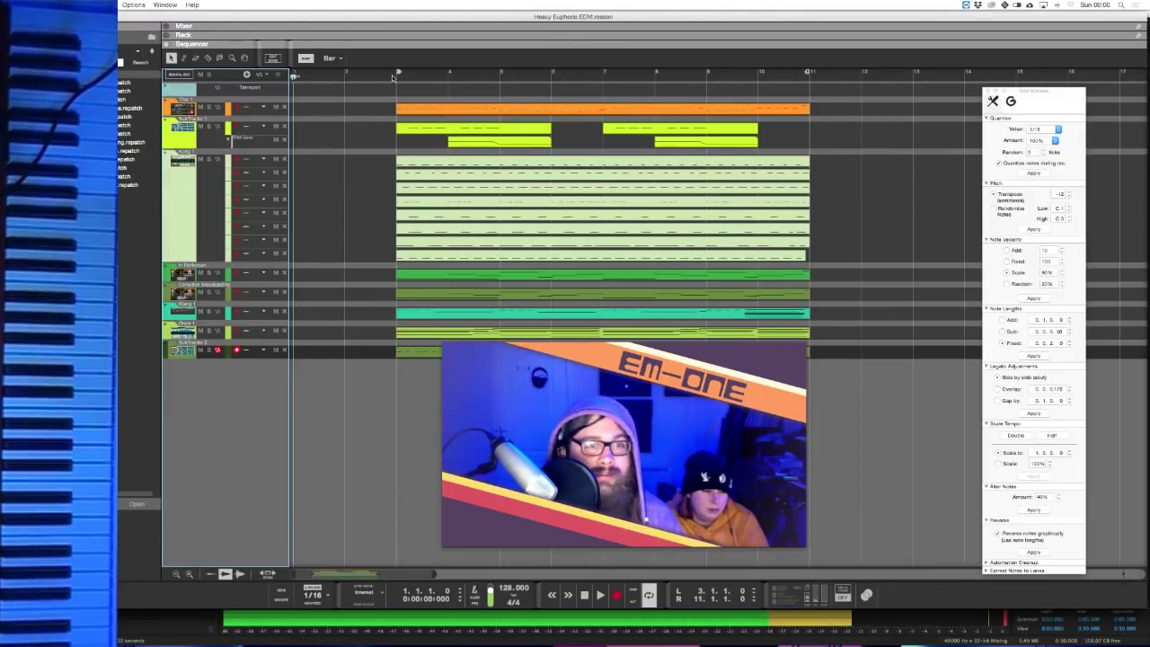
click(378, 165)
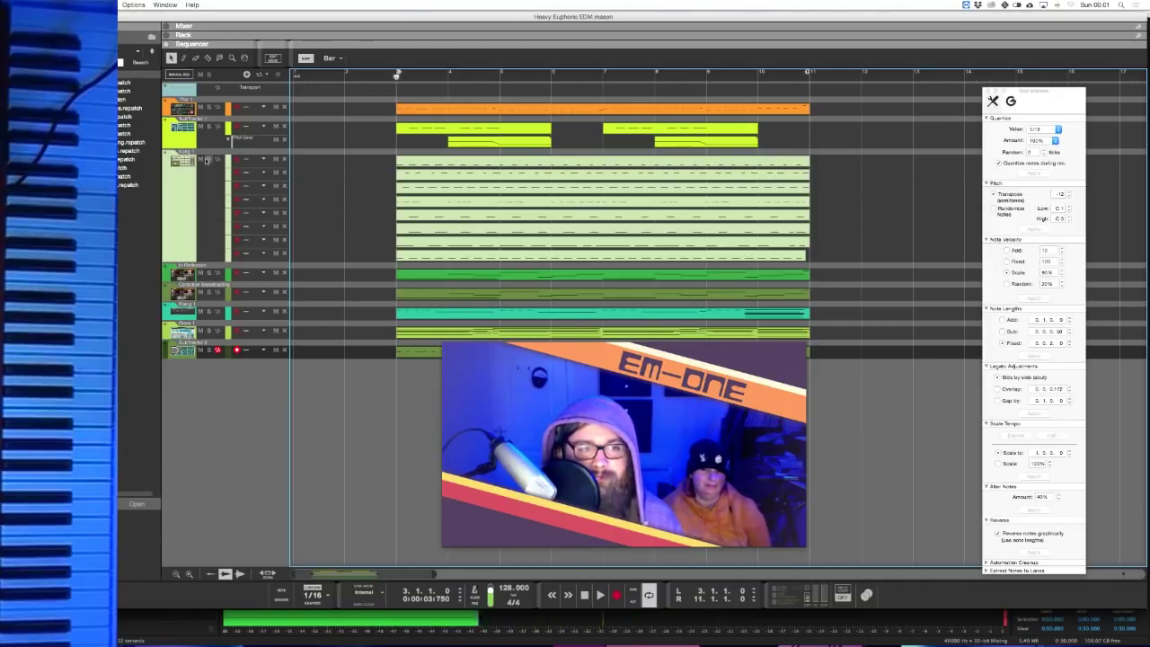
- Solo the track directly above SubTractor 2 and play it from bar 3
click(207, 147)
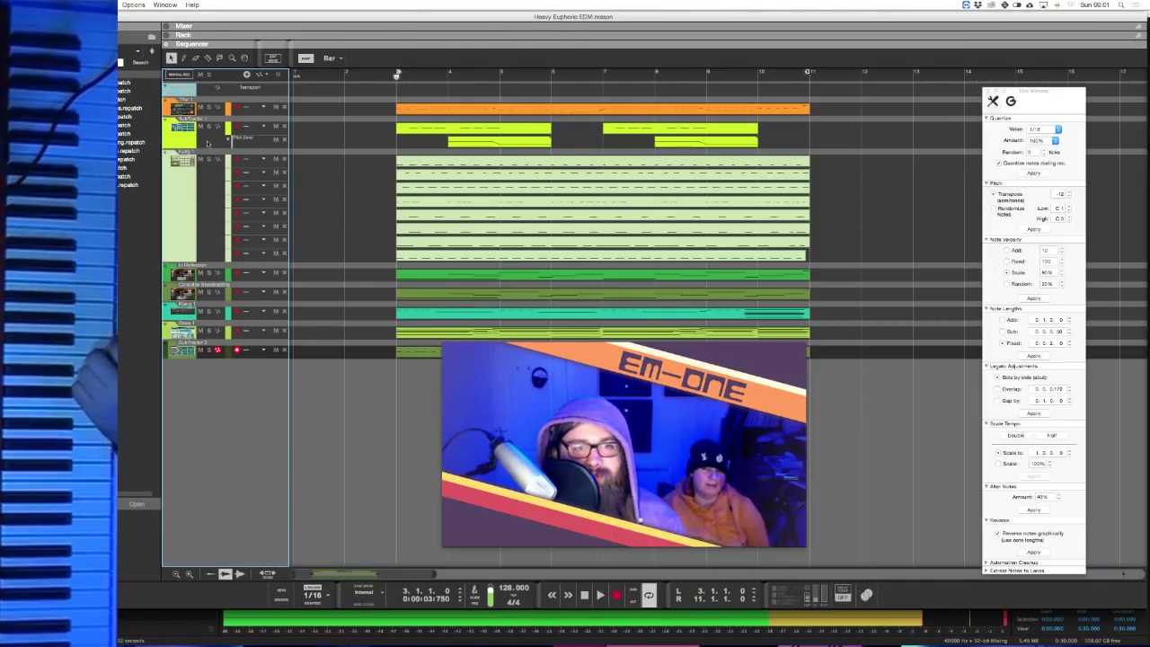
click(208, 331)
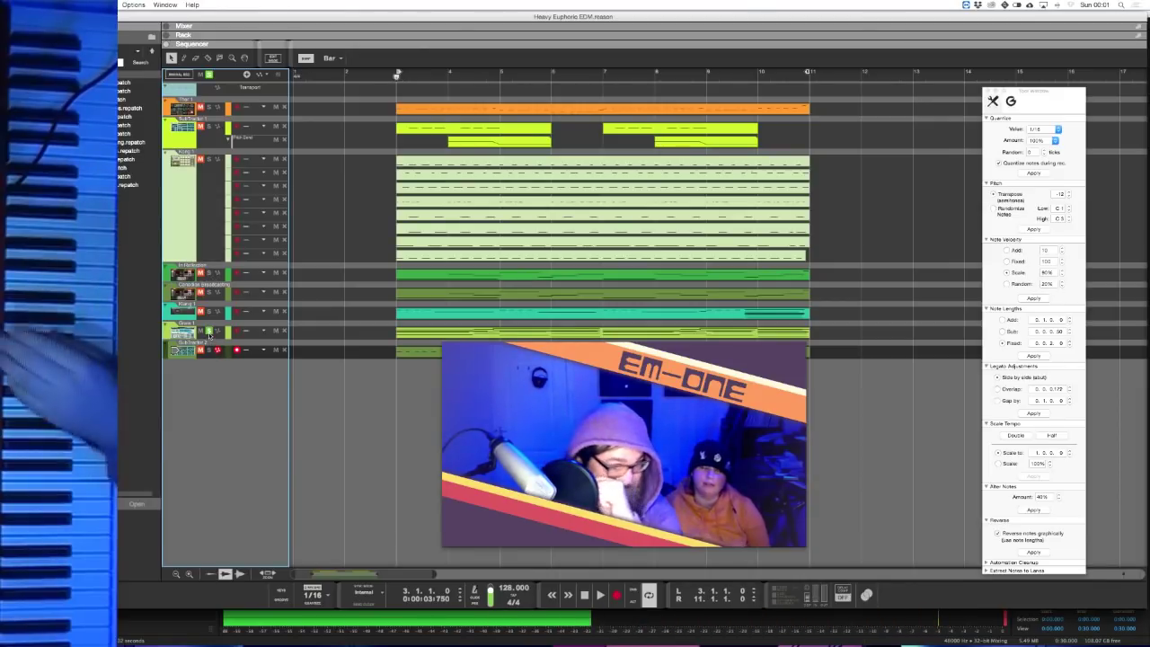
key(space)
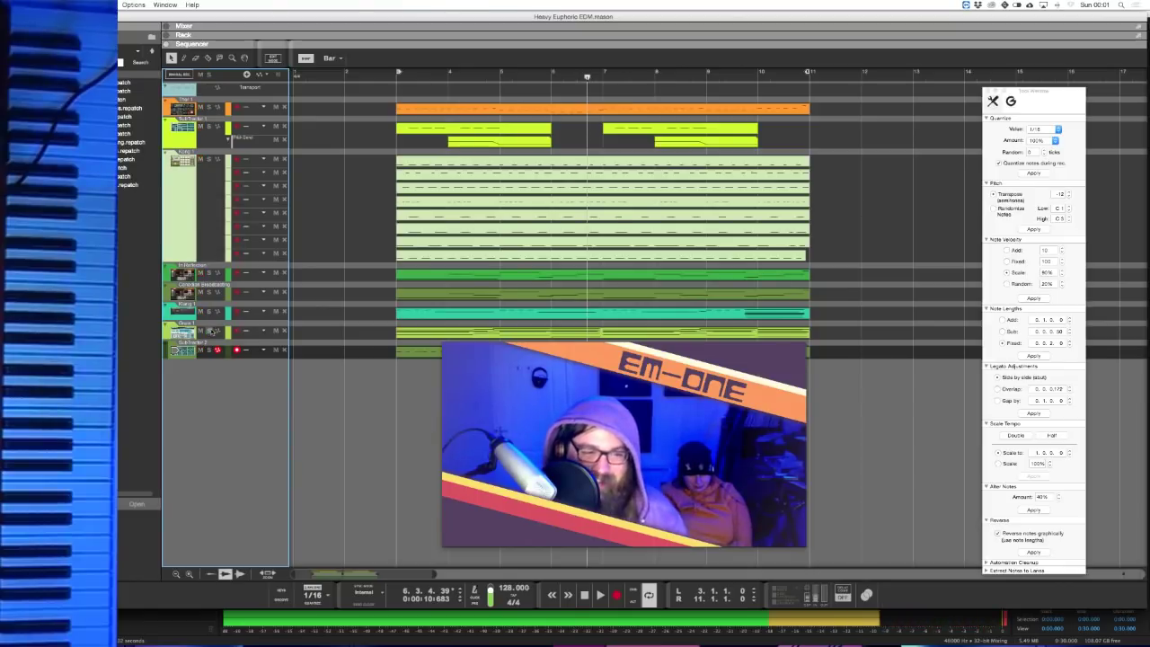
- Play all tracks of Heavy Euphoric EDM from bar 3, then stop playback
click(397, 76)
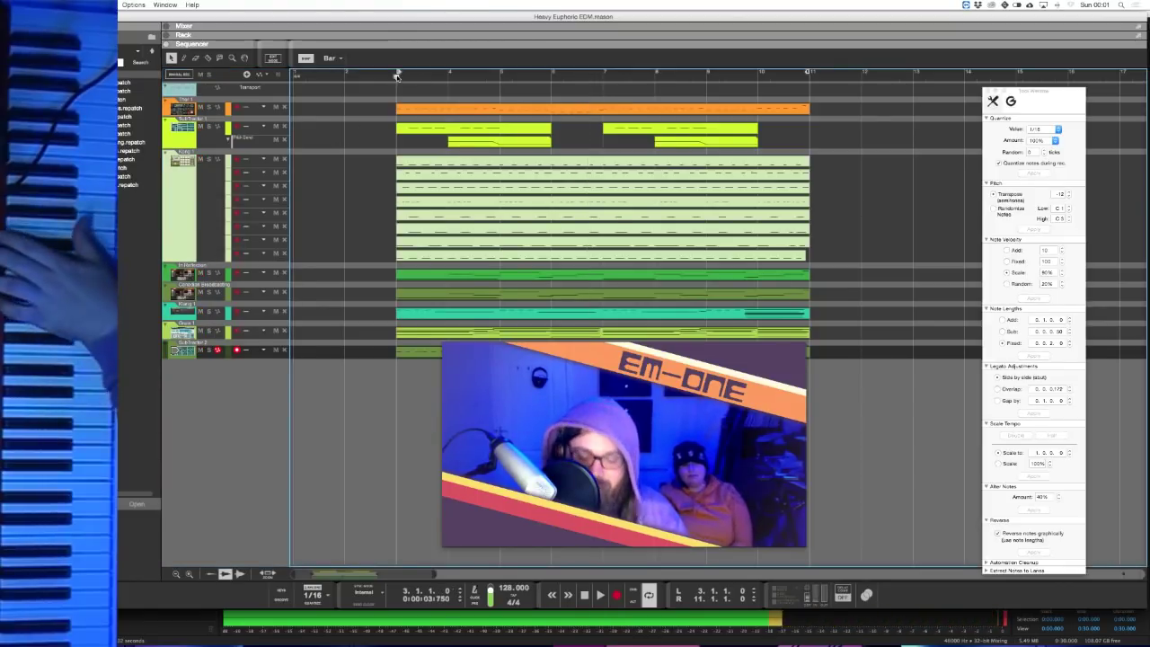
key(space)
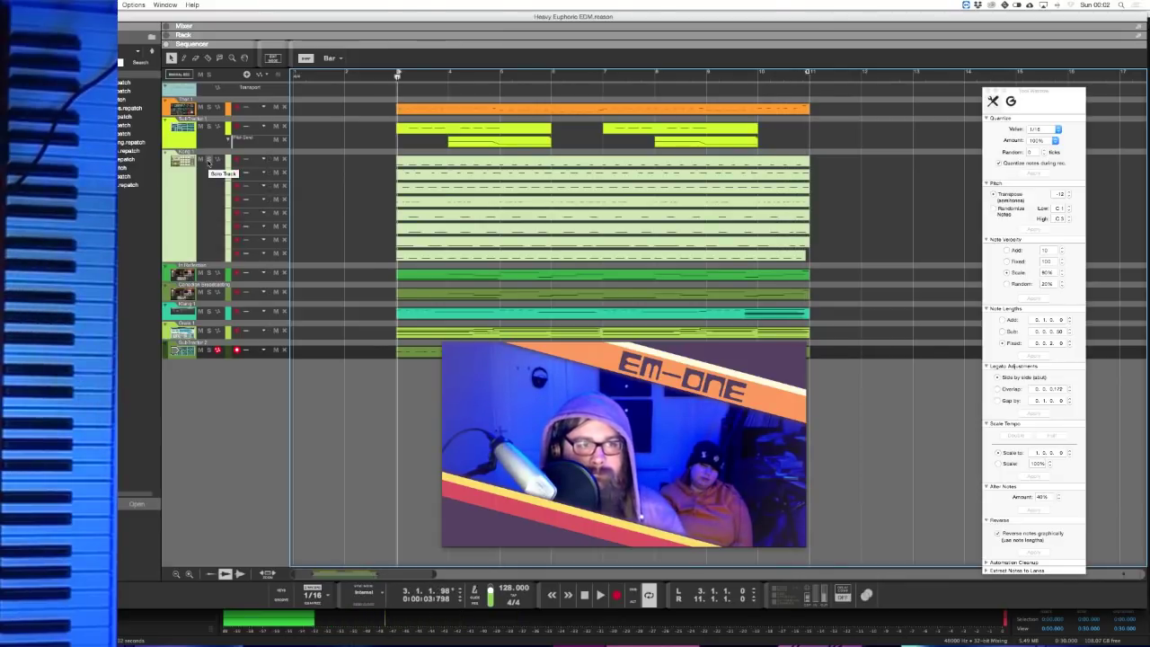
click(584, 594)
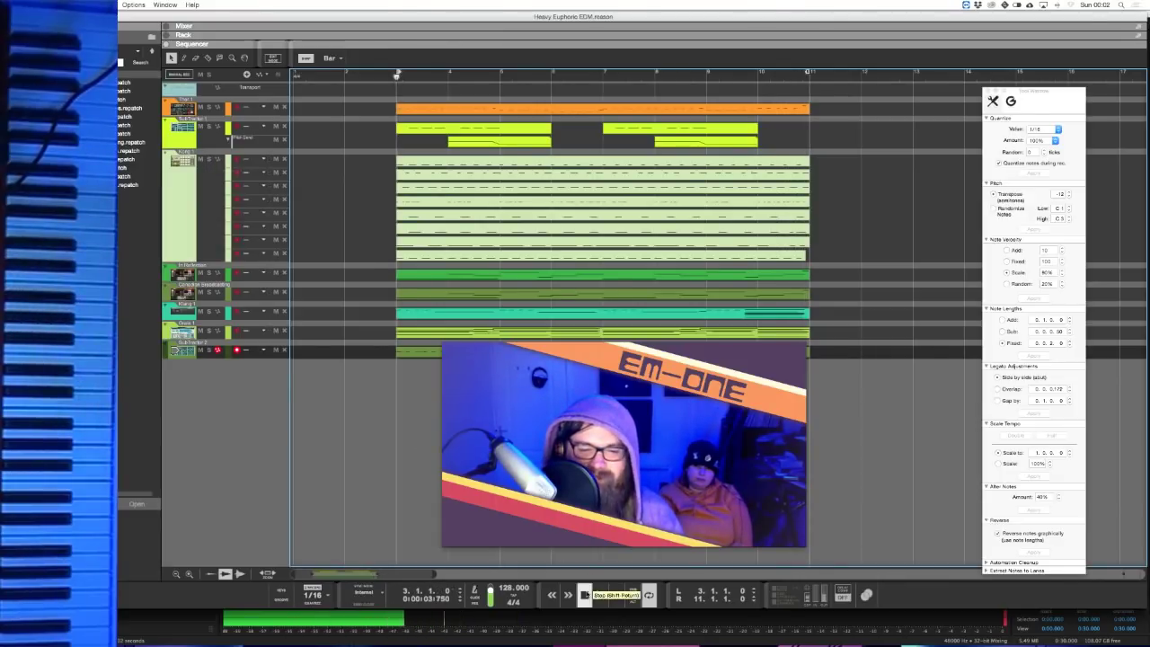
- Play the eight-lane drum track soloed from the song's start, then add the Thor 1 track to the solo
click(328, 78)
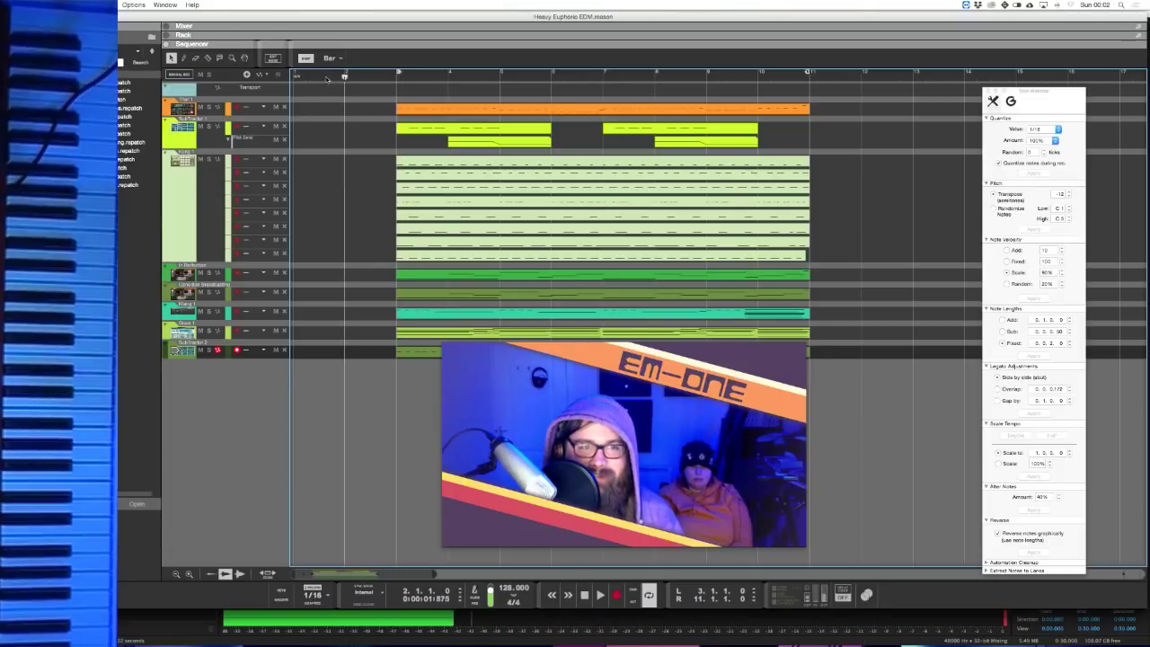
click(296, 77)
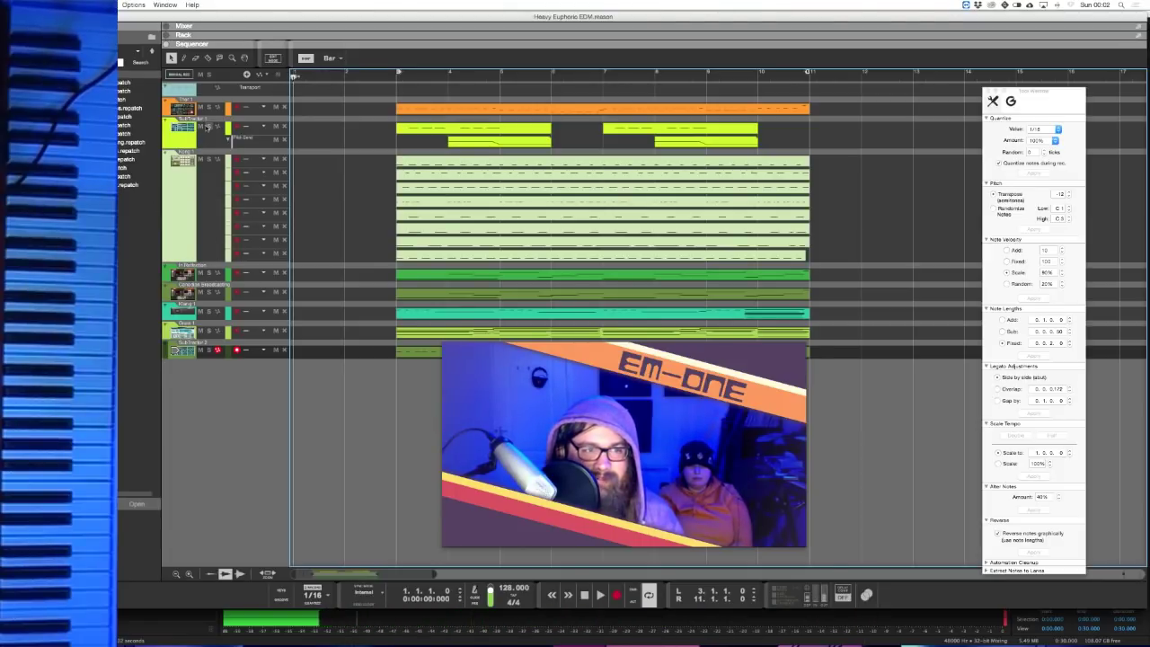
click(206, 126)
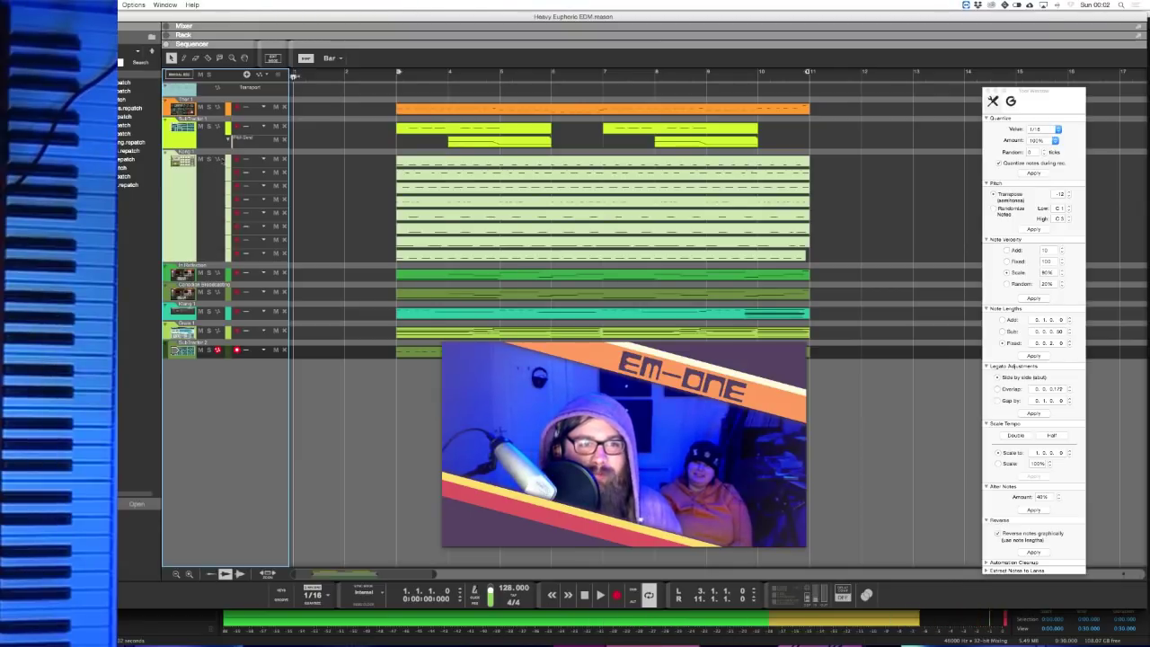
click(209, 159)
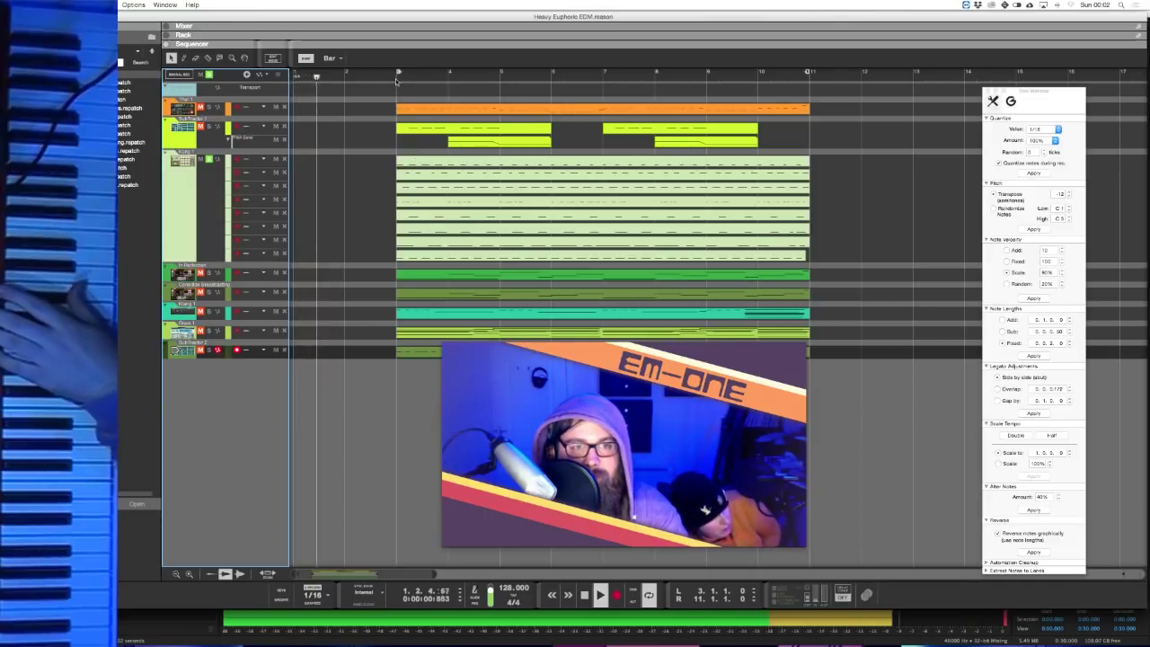
click(354, 217)
key(space)
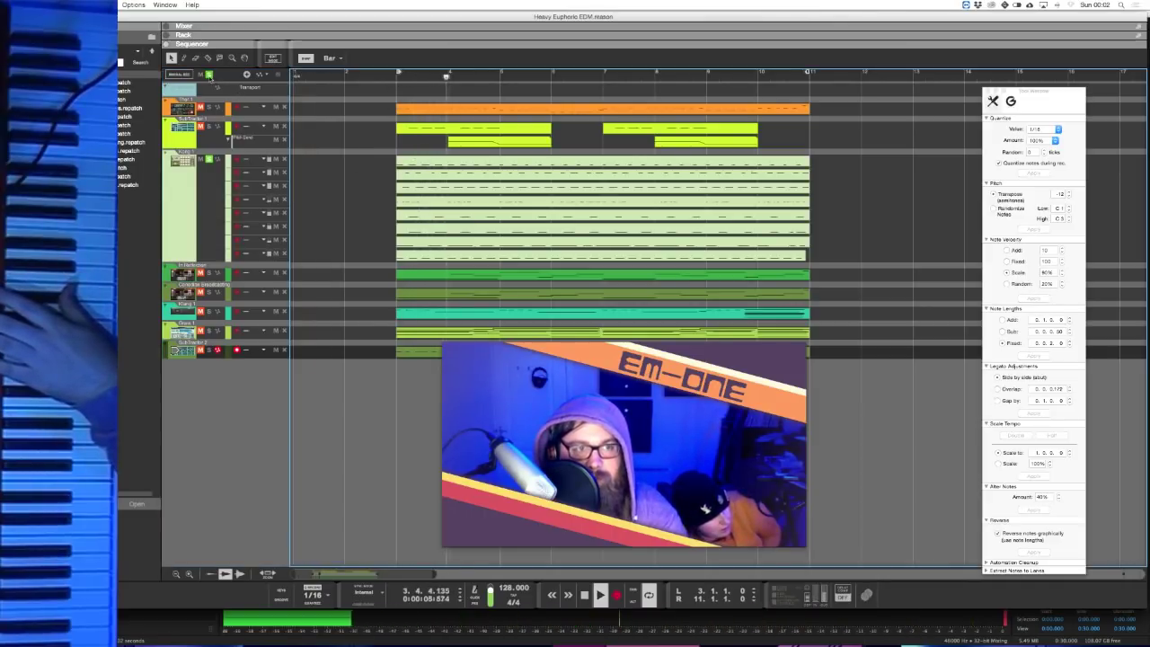
click(209, 108)
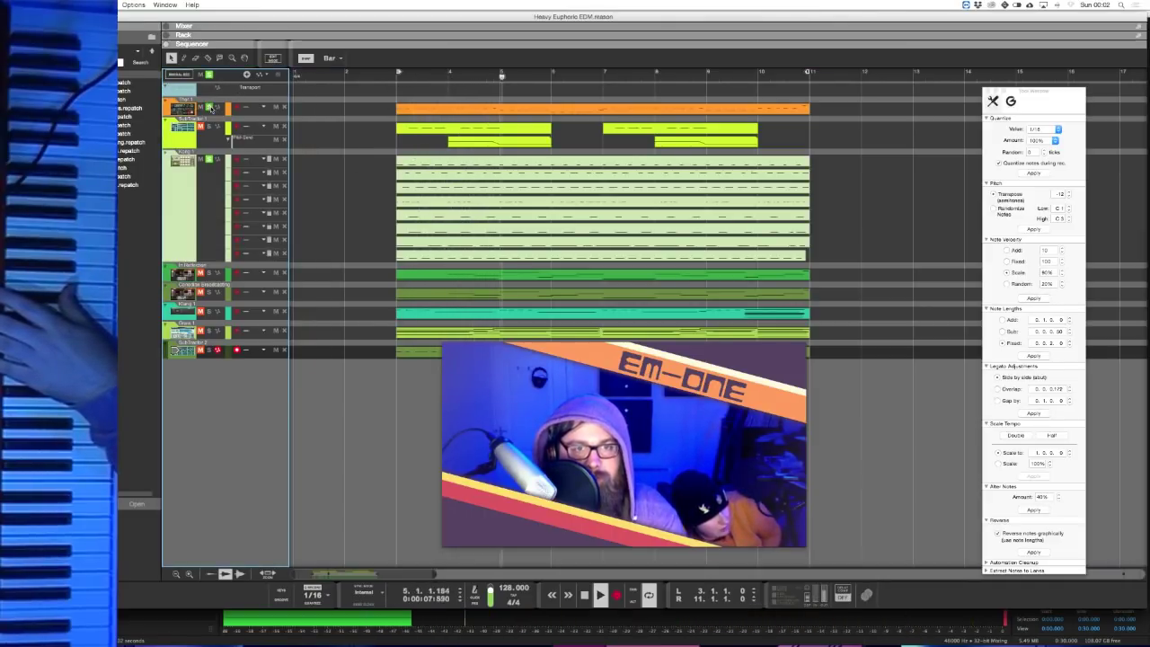
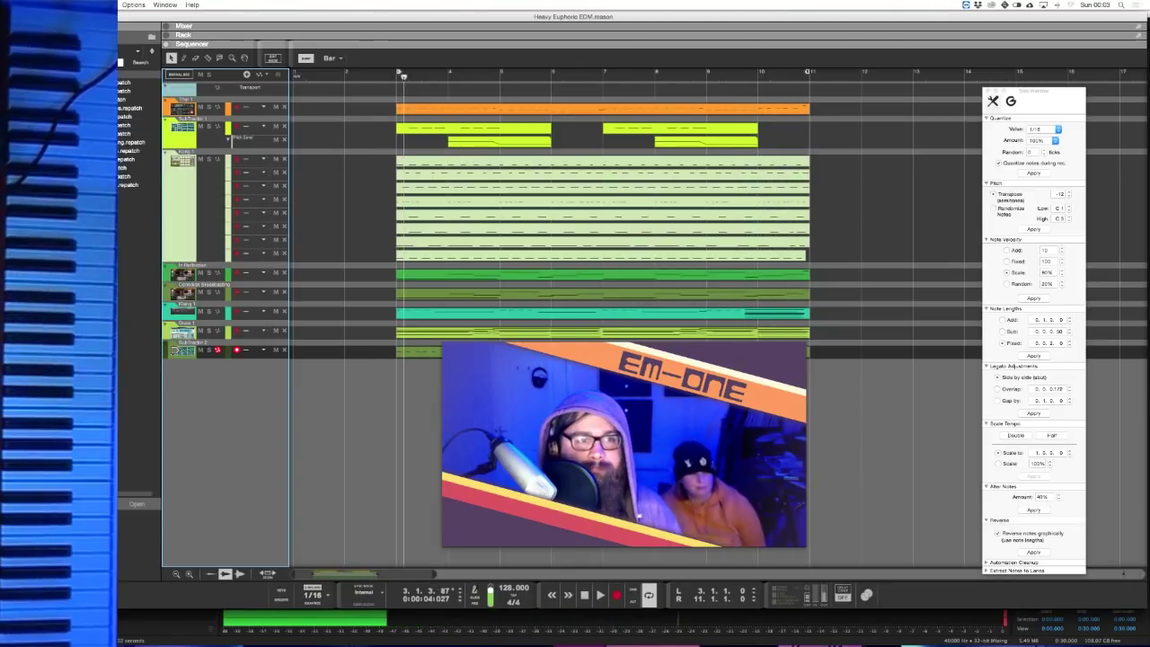
- Close Heavy Euphoric EDM.reason without saving and open the recent song Bring It Down.reason
key(super+w)
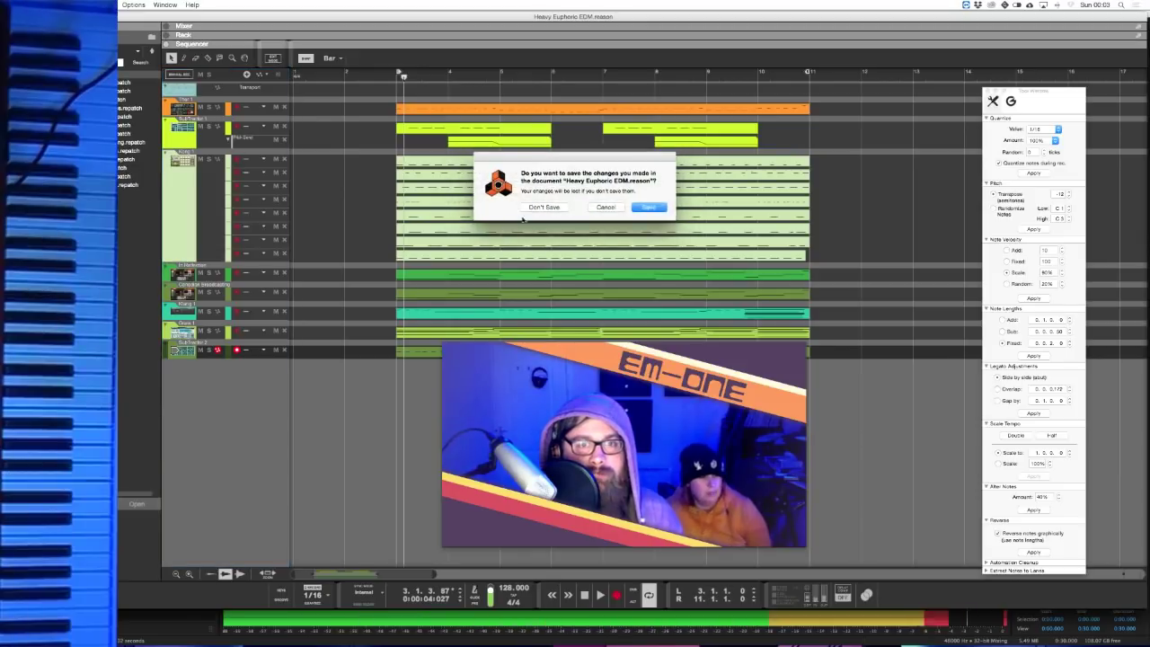
click(551, 211)
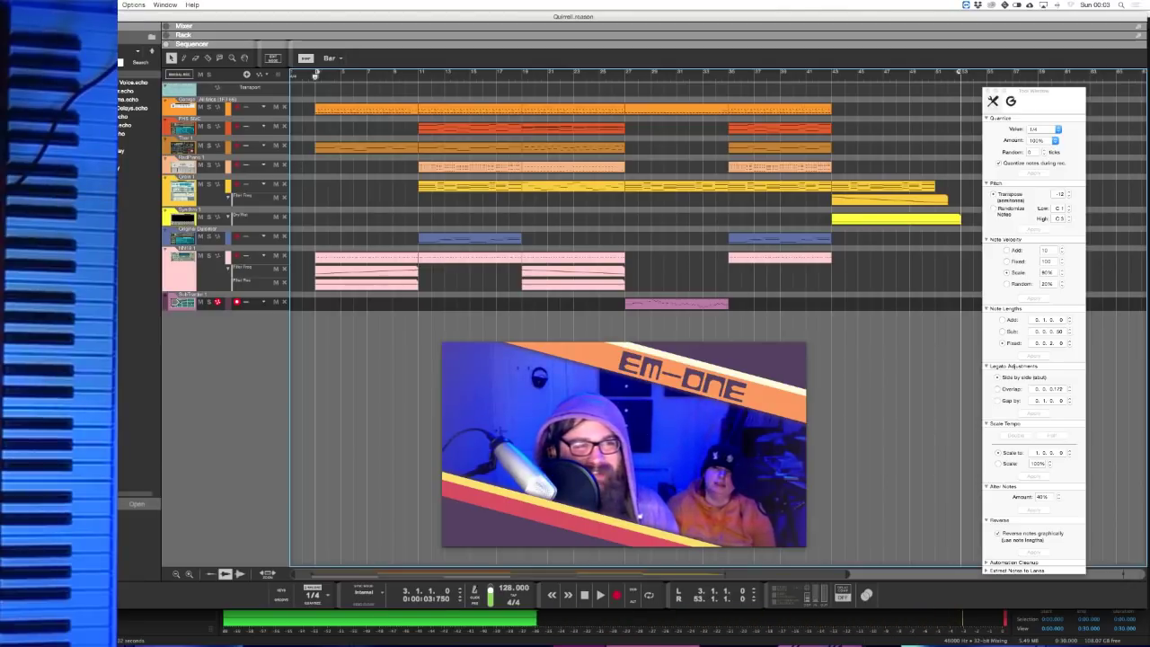
click(40, 5)
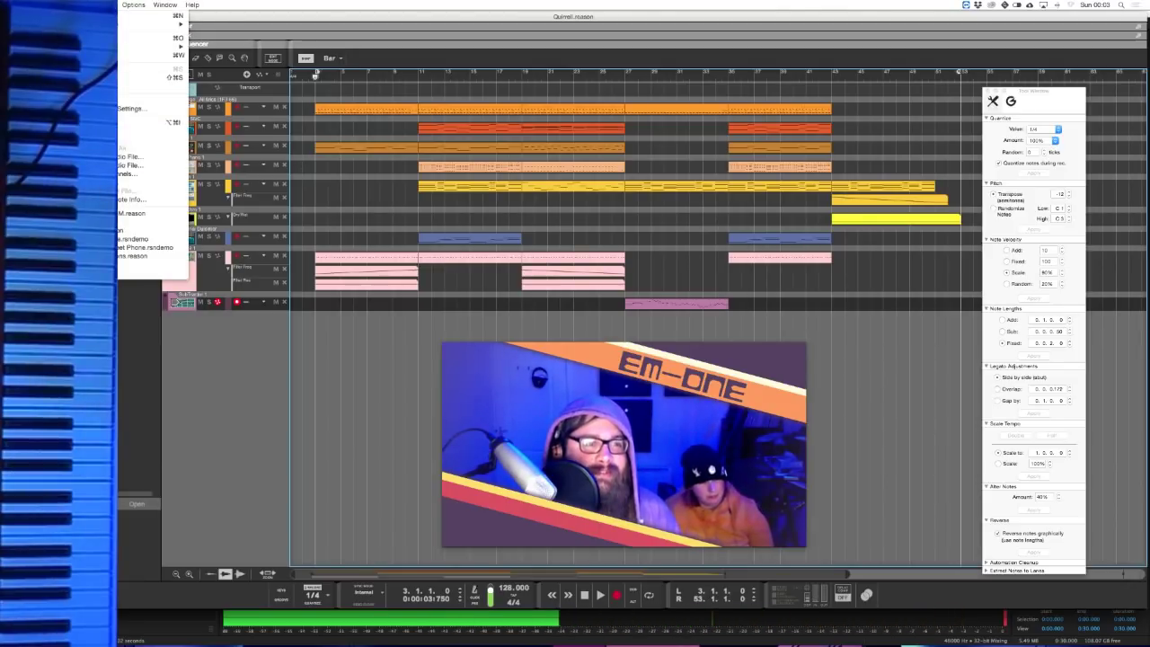
key(Escape)
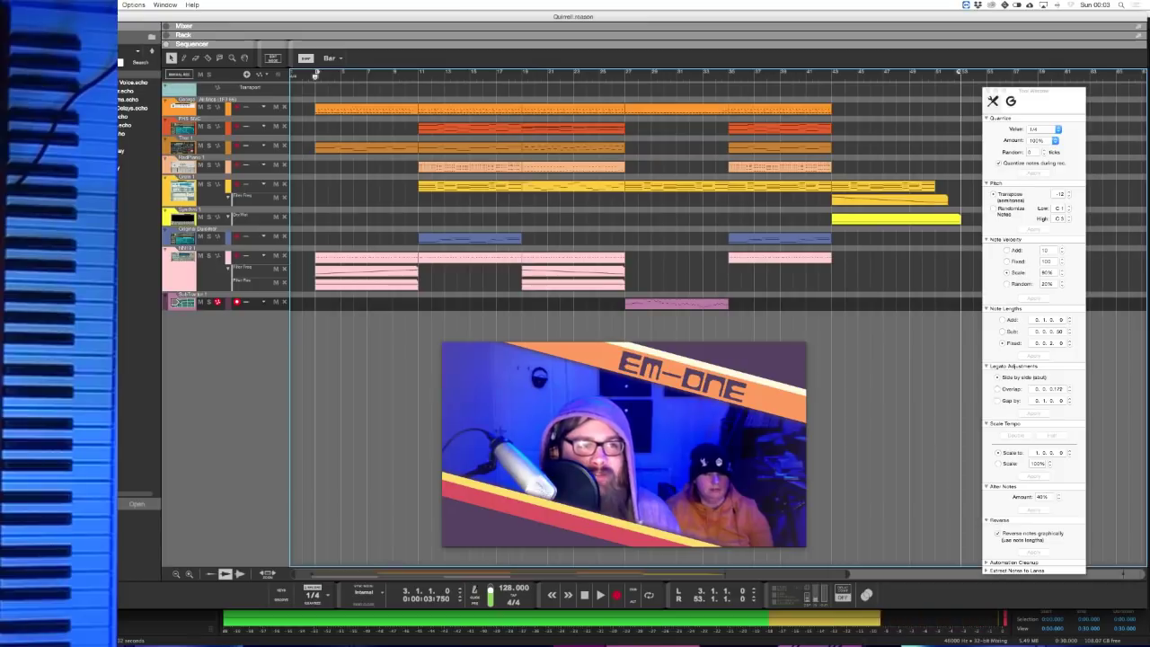
click(41, 5)
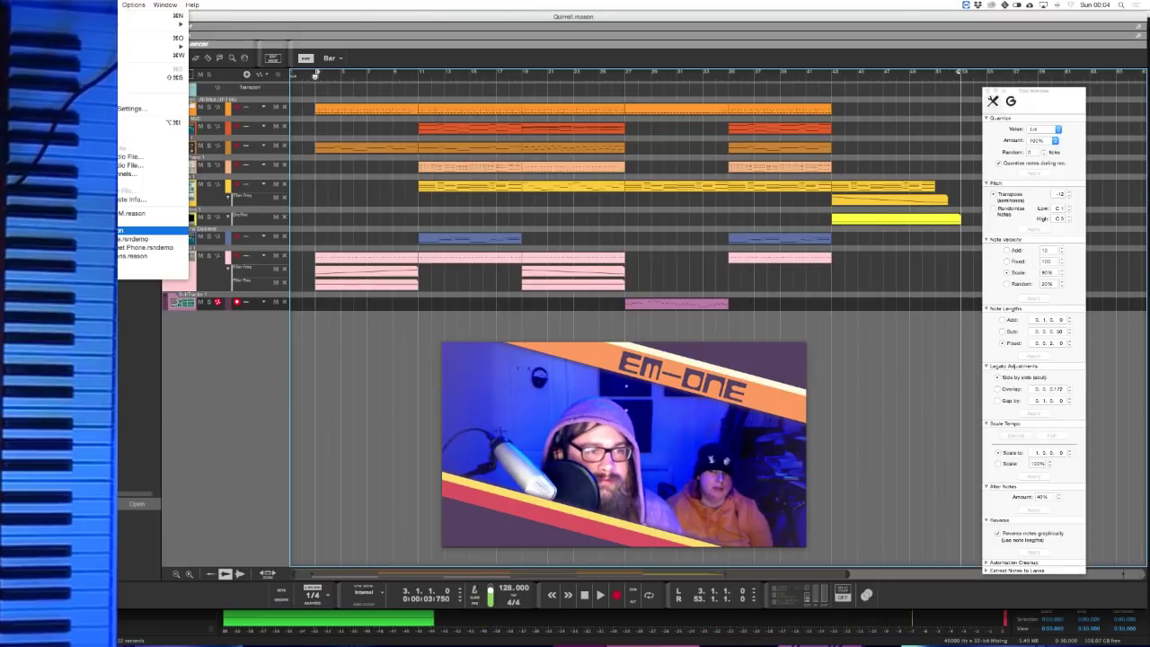
click(149, 232)
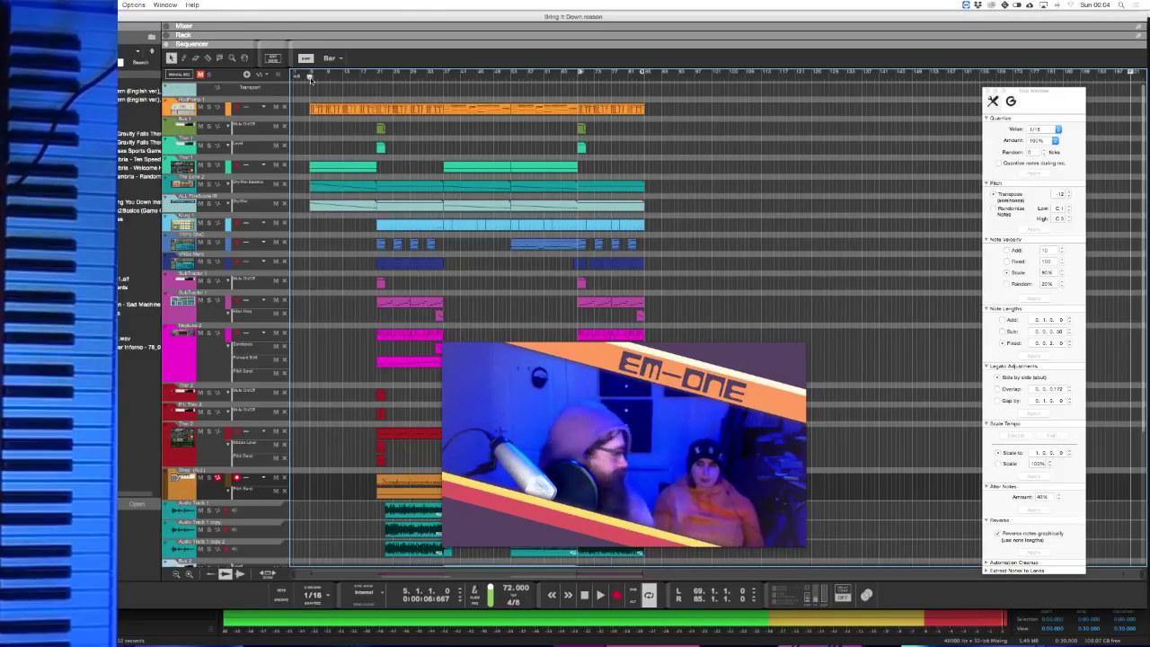
- Look through the tracks of Bring It Down and solo the Thor instrument track and the two tracks below it
scroll(336, 301, down, 5)
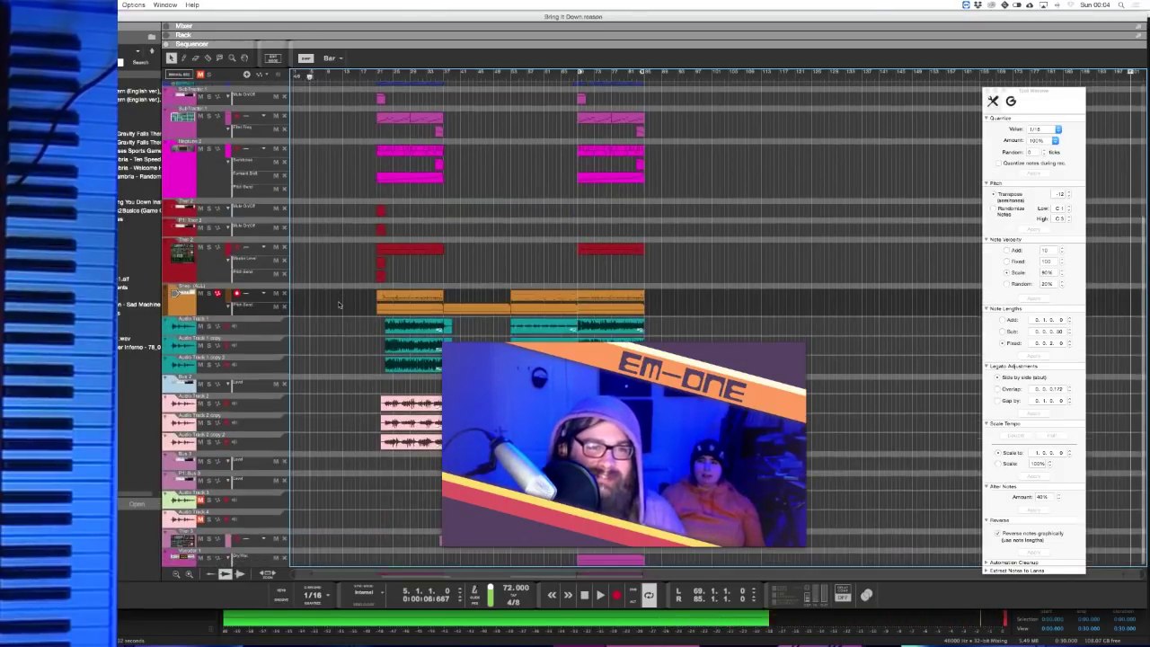
scroll(340, 297, up, 5)
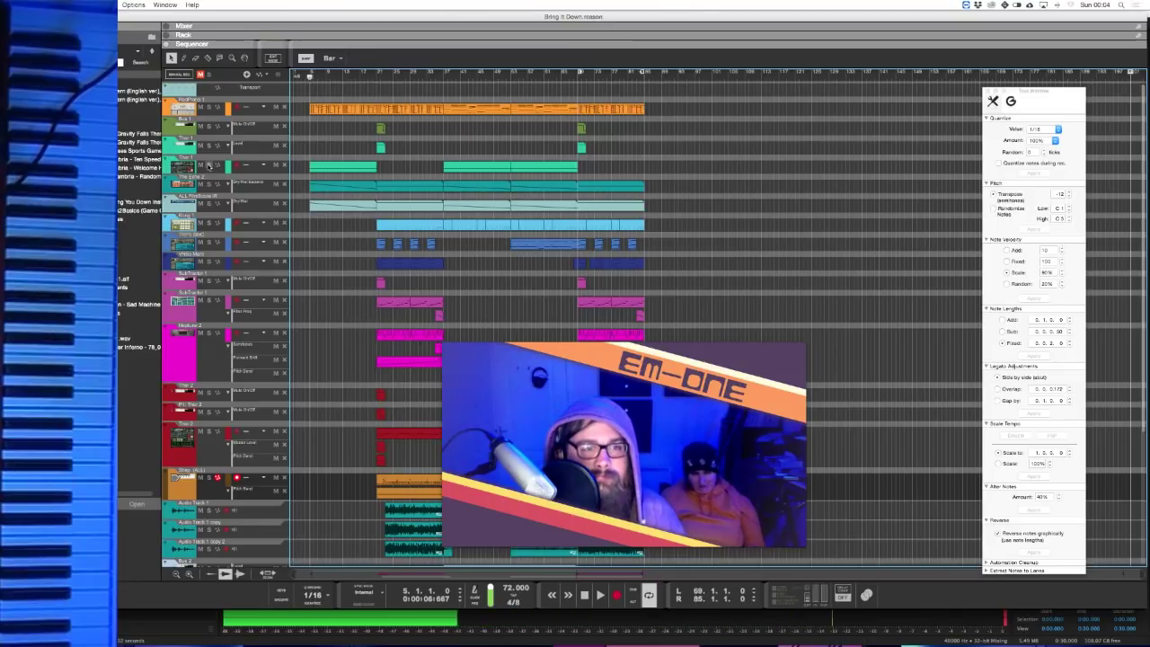
key(super+a)
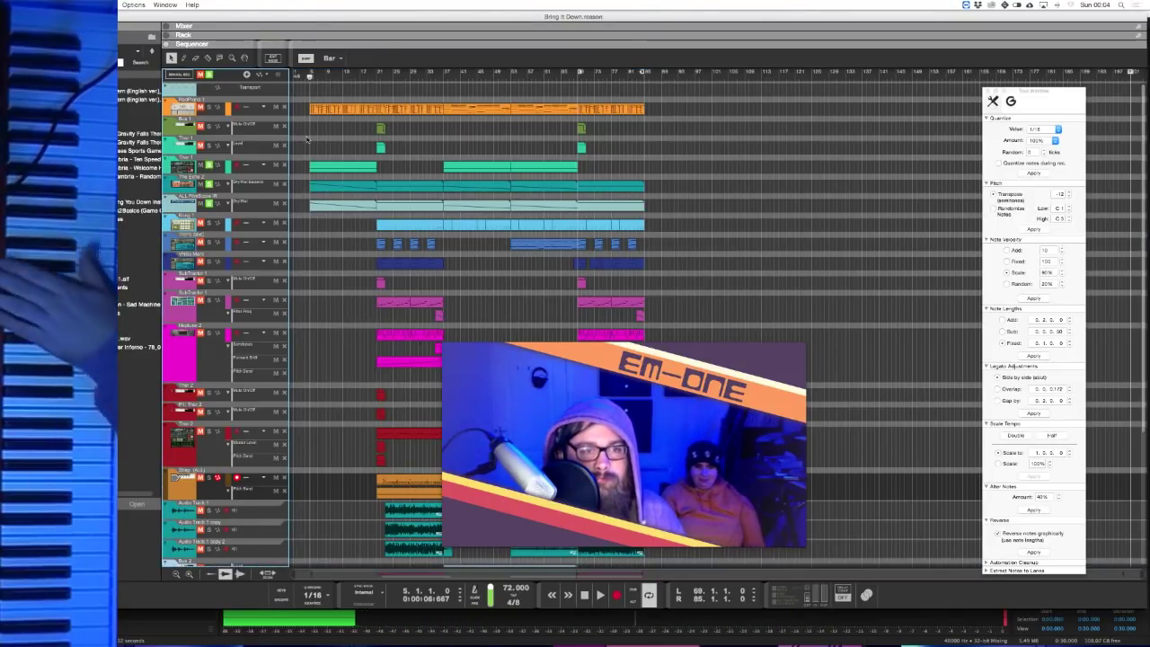
- Play the soloed tracks of Bring It Down from bar 5 and add the red Thor instrument track to the solo
key(space)
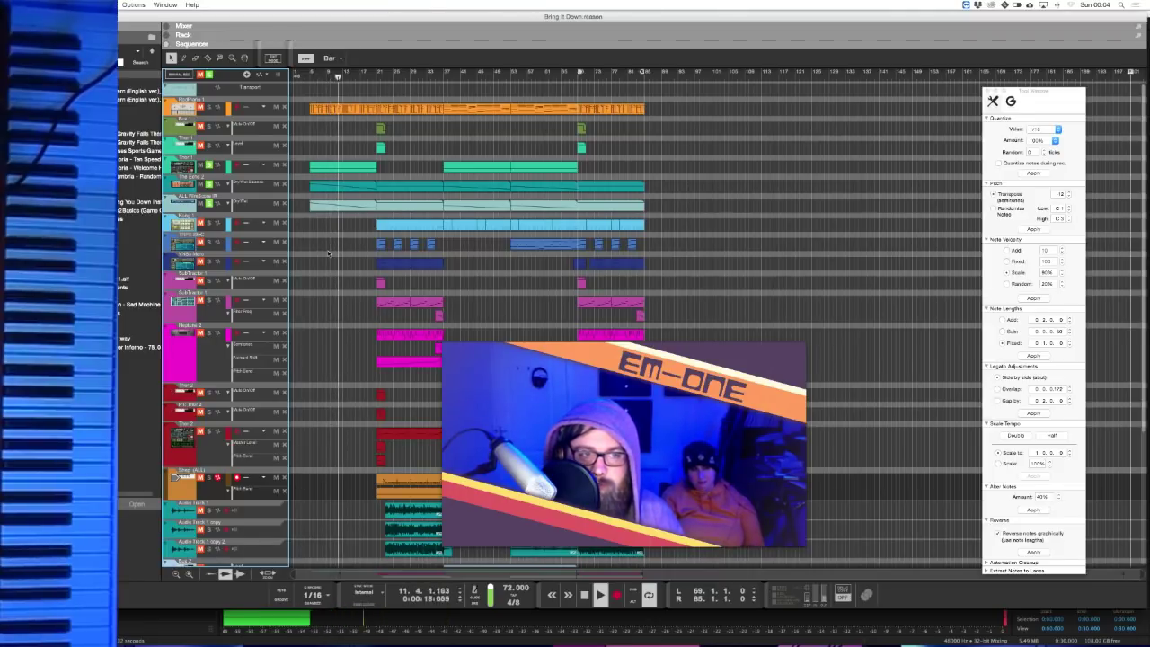
scroll(323, 279, down, 5)
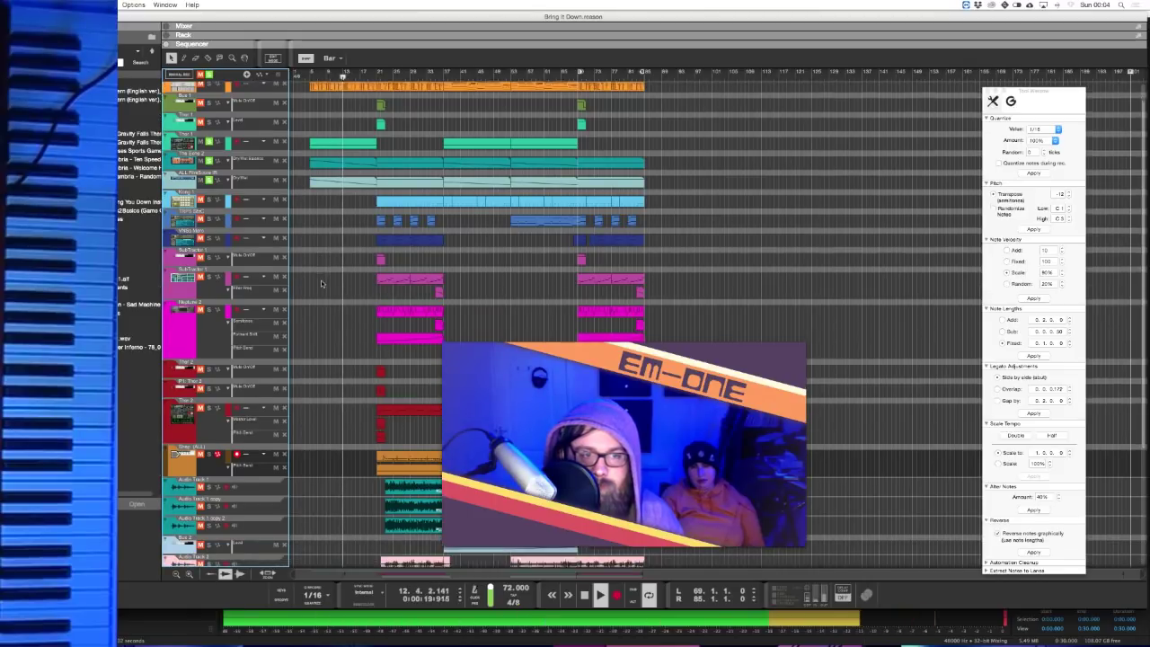
scroll(320, 284, down, 3)
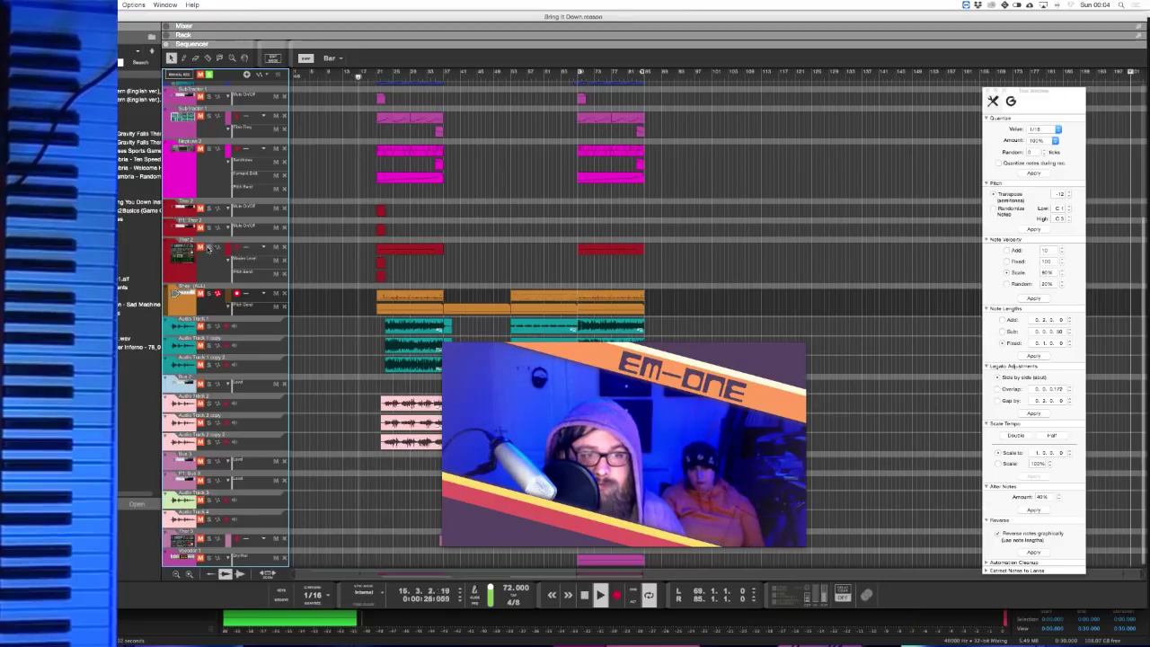
click(208, 248)
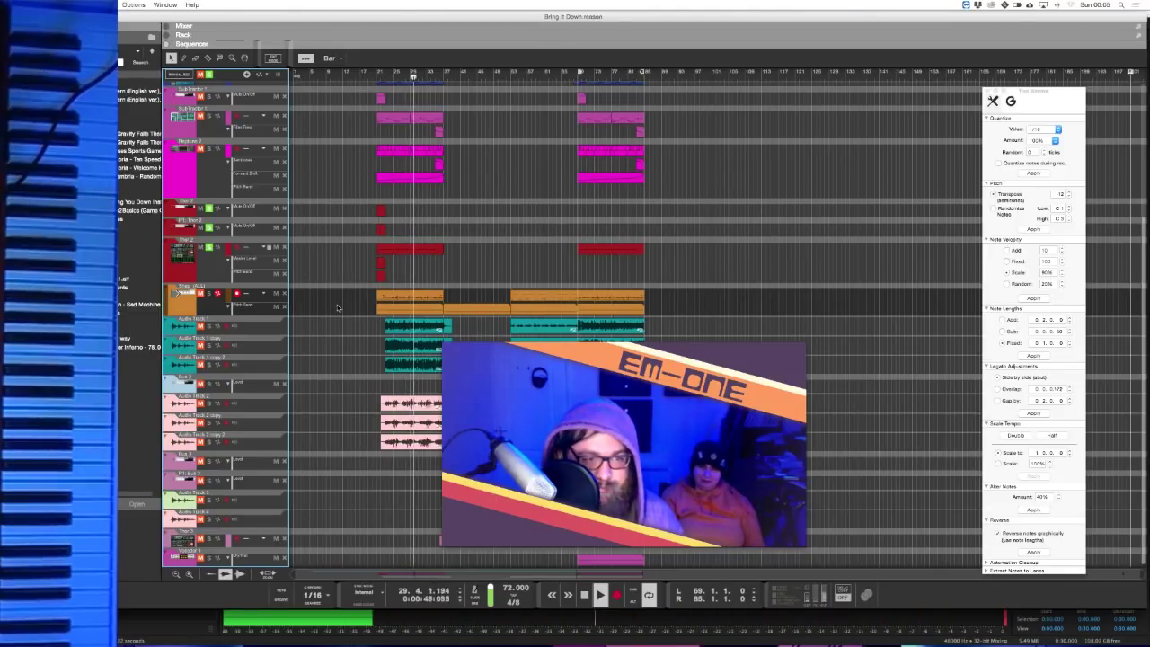
- Add the light blue drum track and the Audio Track 1 and 2 groups to the solo and play the section from bar 69
scroll(336, 305, up, 5)
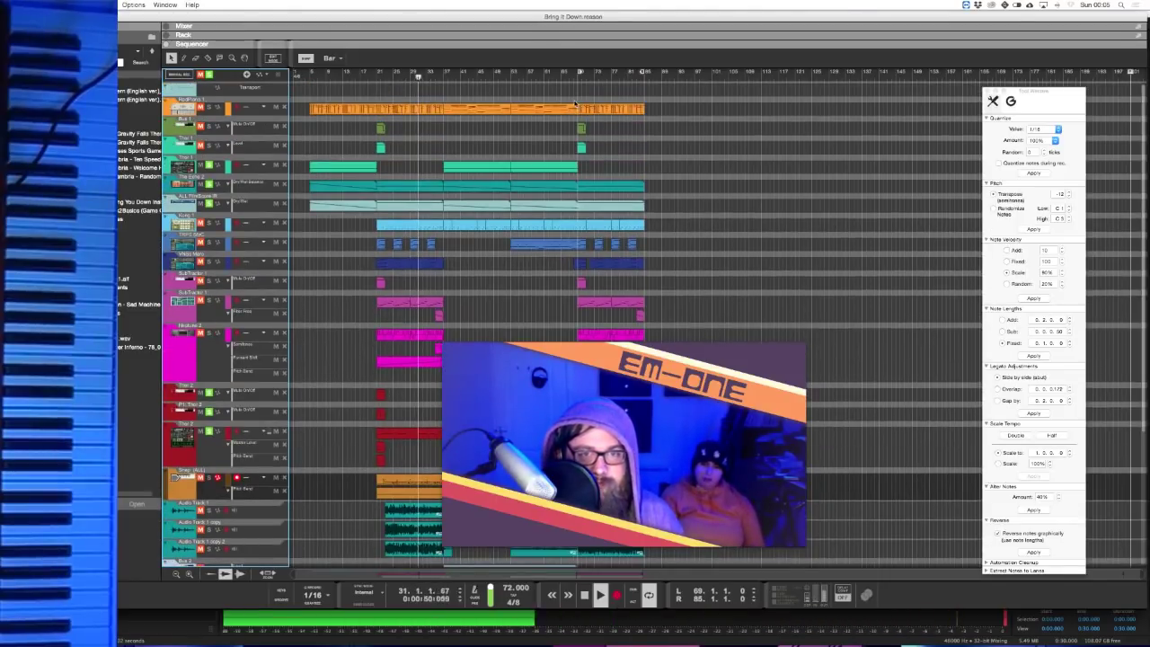
click(314, 243)
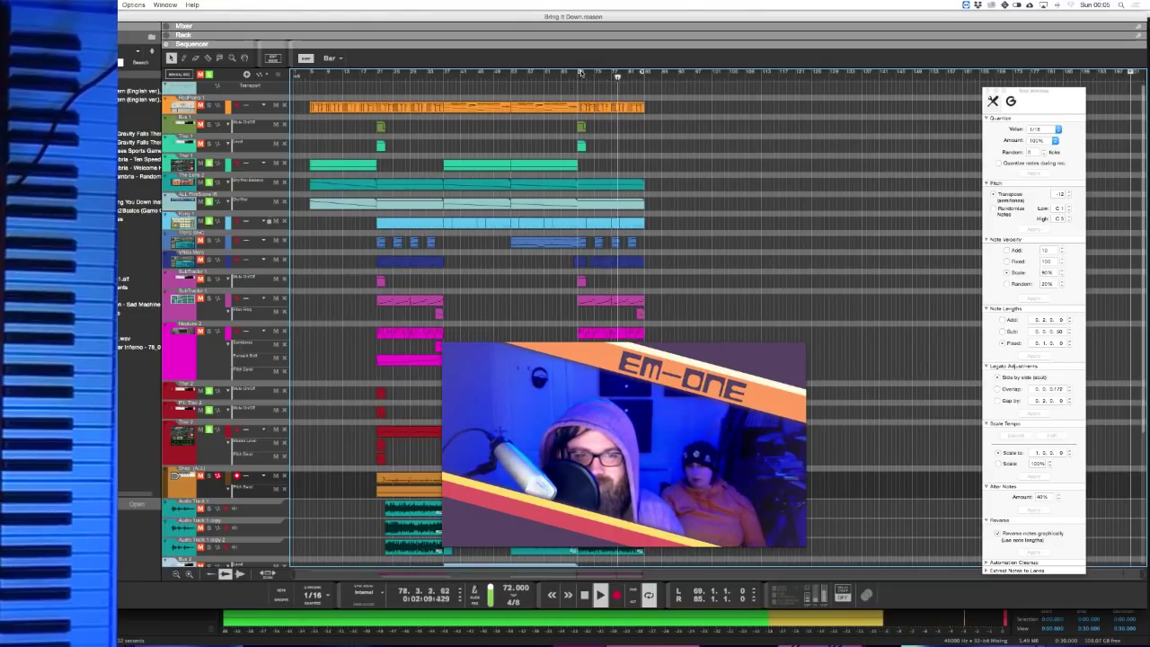
scroll(508, 209, down, 5)
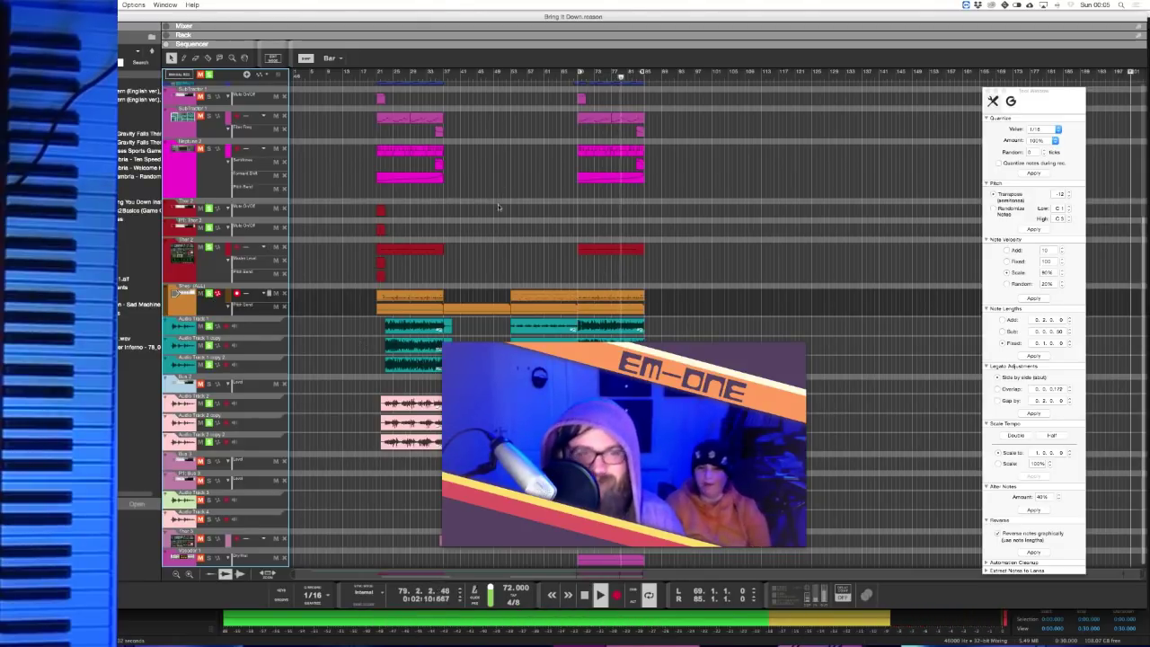
- Extend the playback loop by moving its start back to bar 5, and return the playhead to bar 5
alt+click(318, 77)
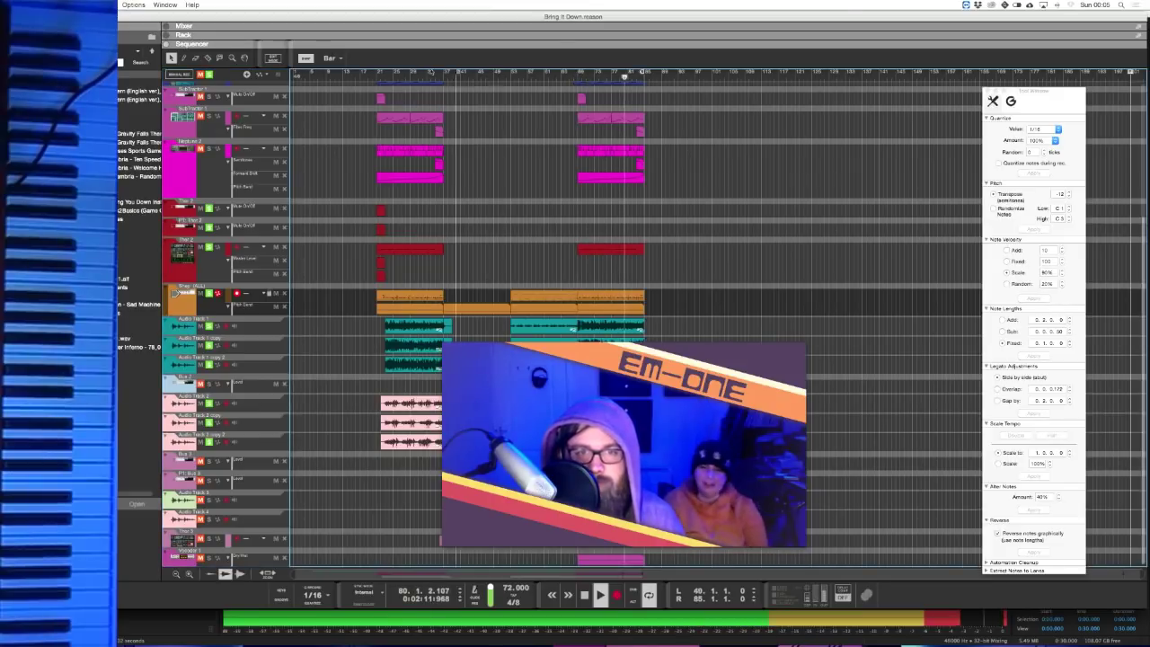
alt+click(313, 79)
scroll(236, 83, up, 8)
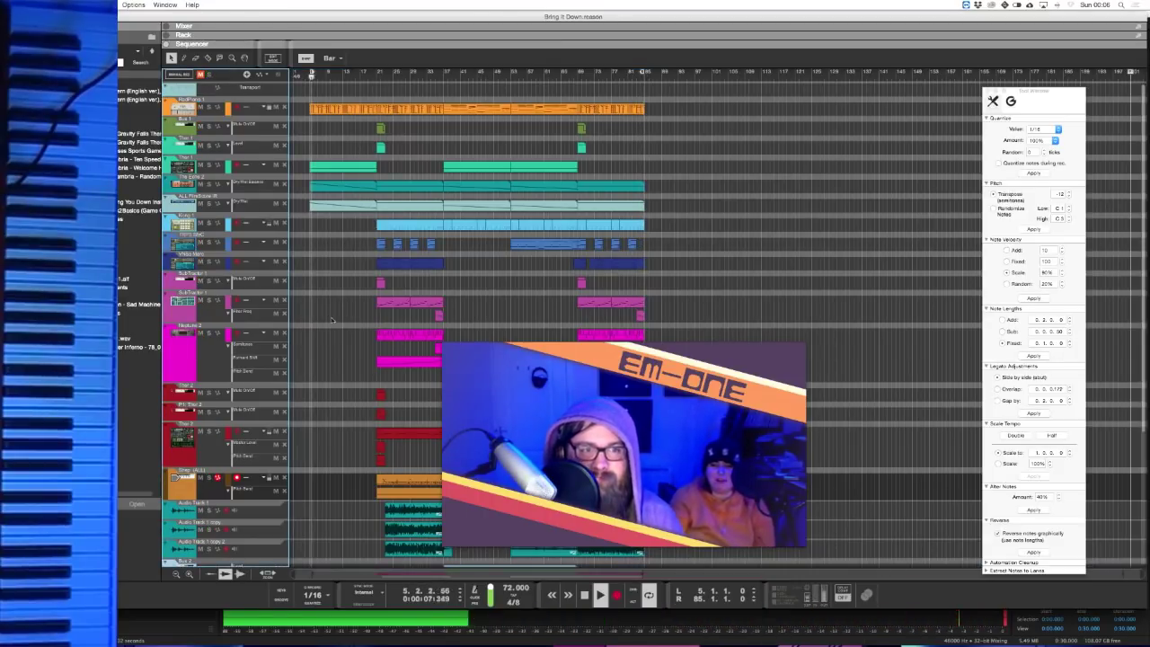
scroll(329, 329, down, 5)
scroll(330, 329, down, 1)
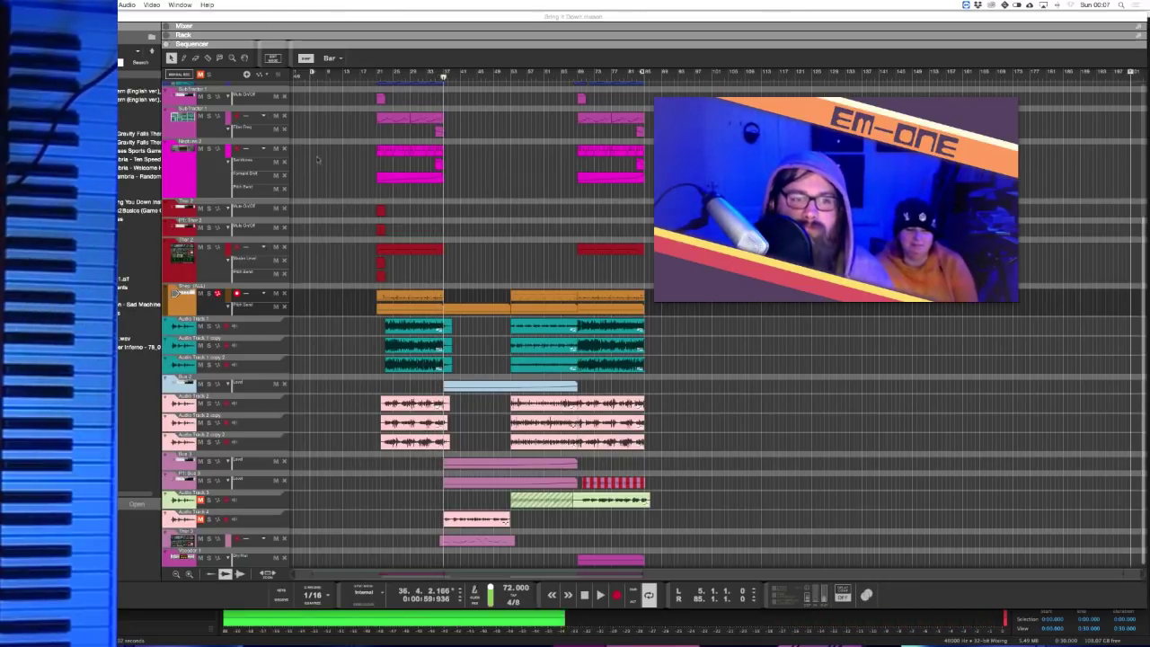
click(309, 78)
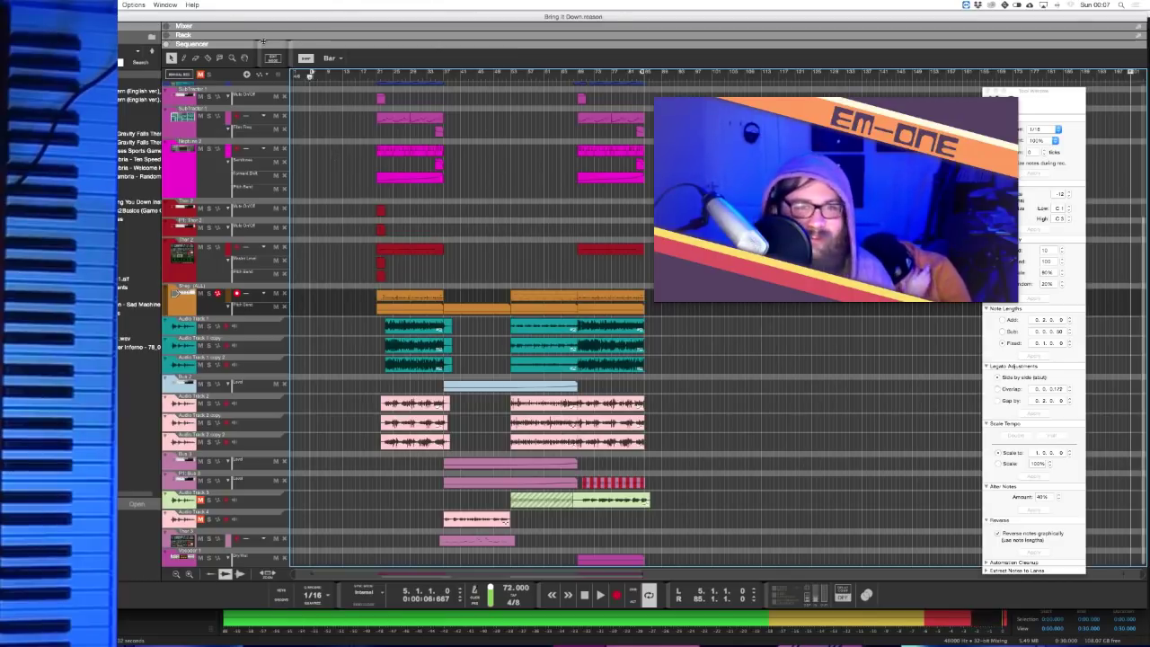
- Close the Bring It Down song without saving its changes
click(133, 5)
click(133, 5)
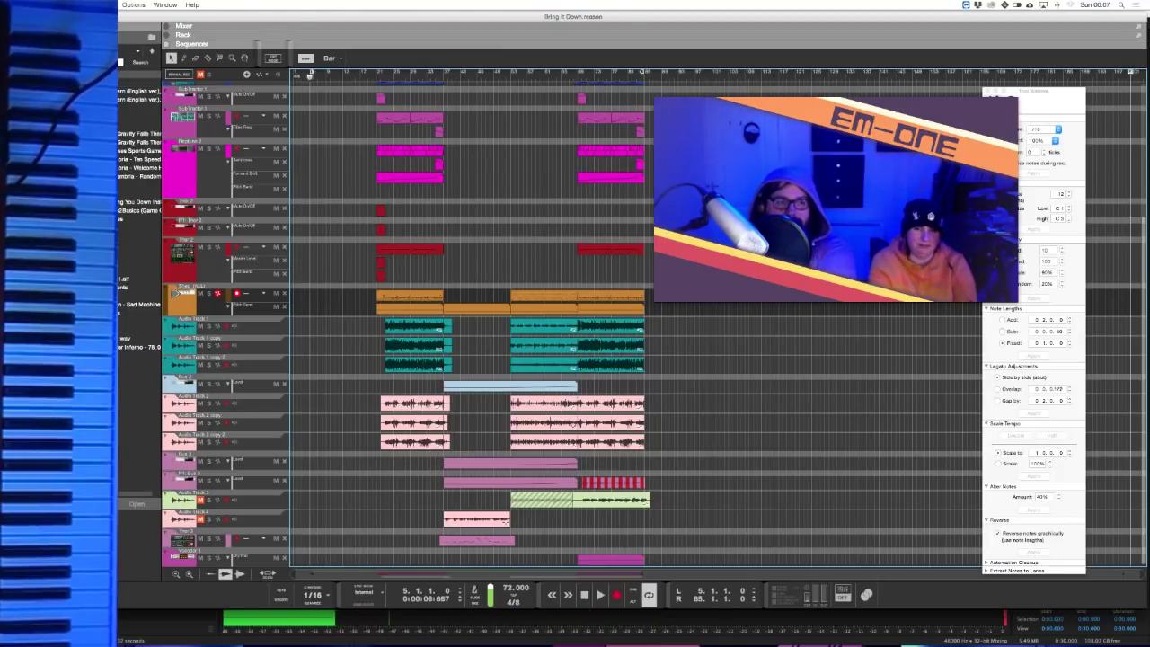
key(super+w)
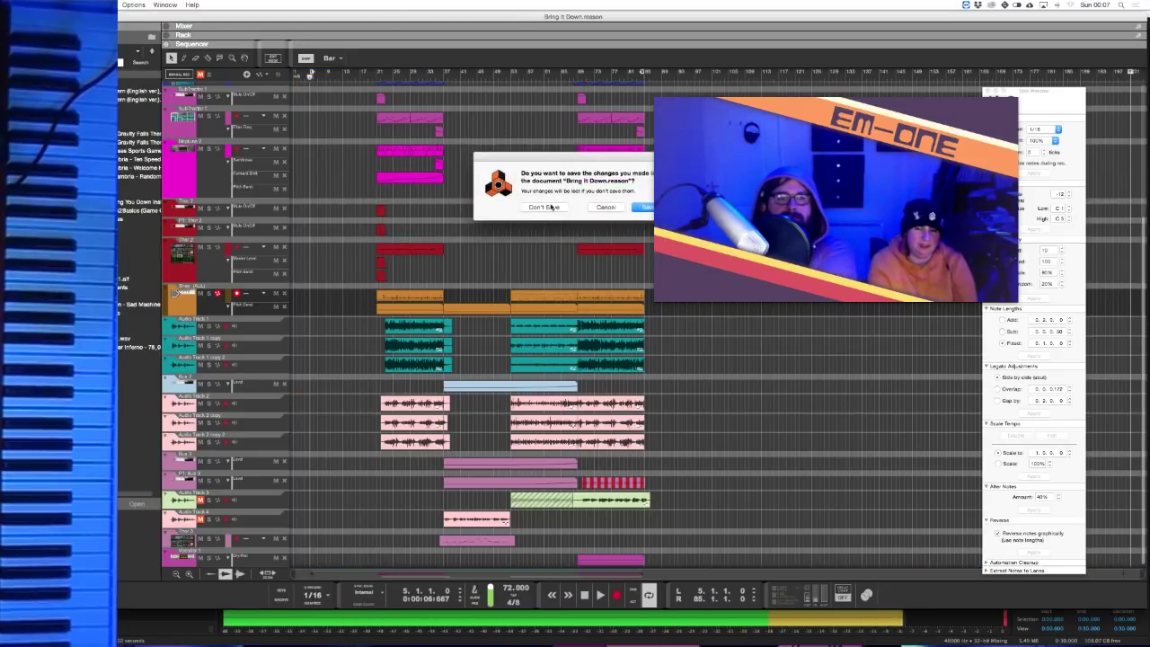
click(543, 207)
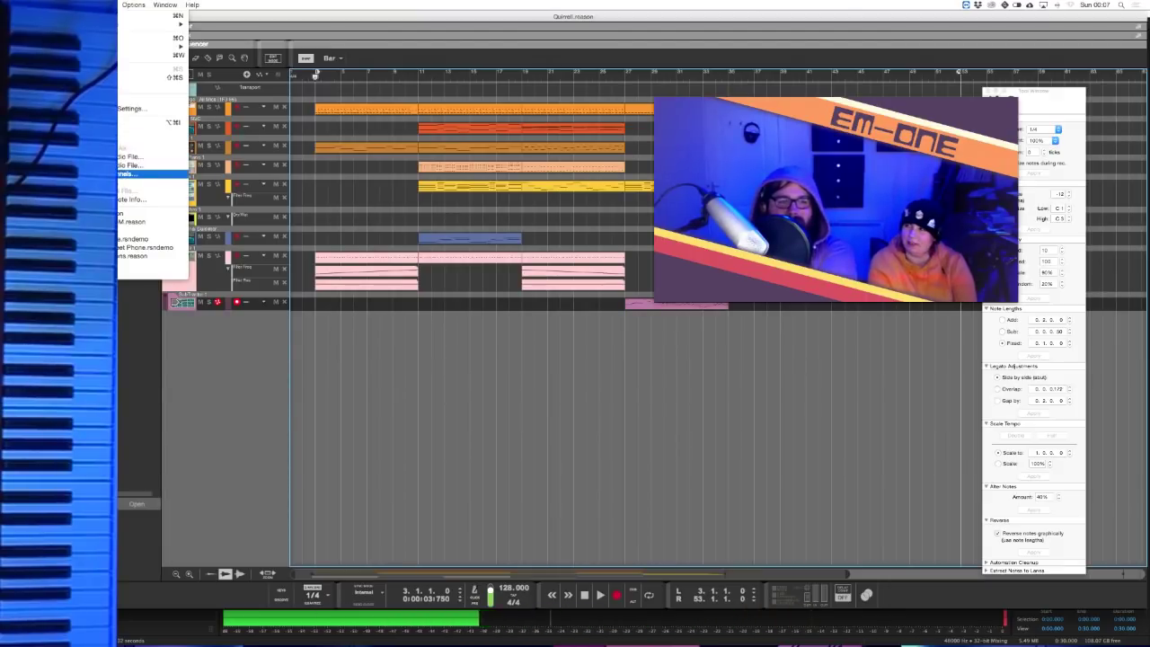
- Open the Give Me The Reasons song and start playback from bar 3
key(Escape)
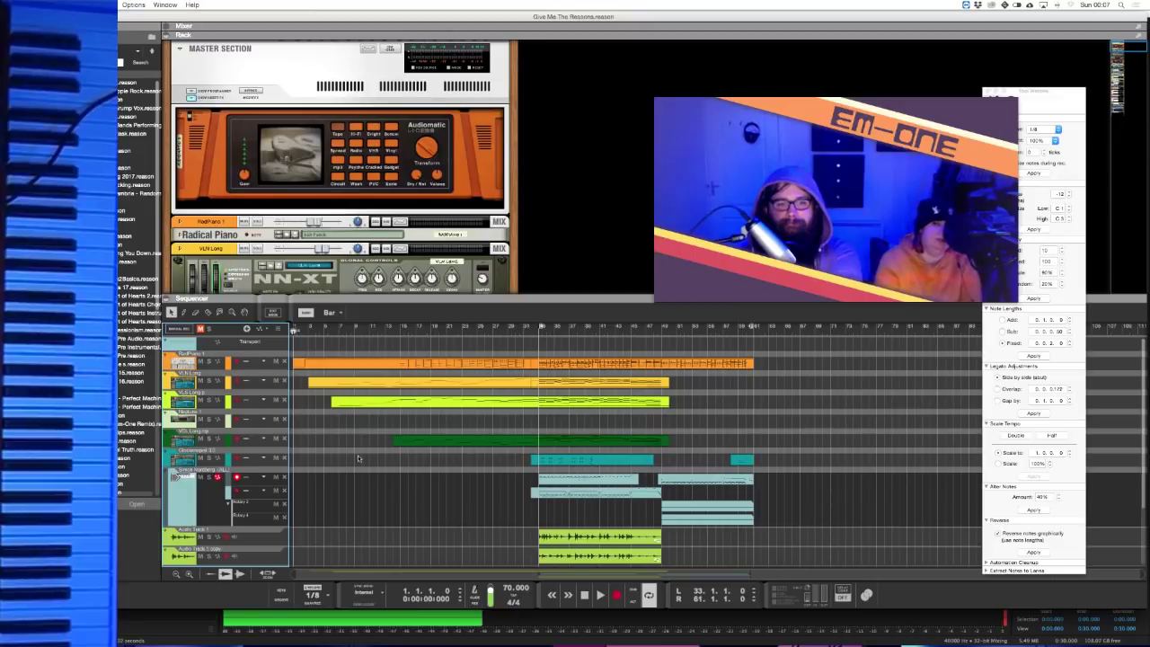
scroll(358, 458, down, 3)
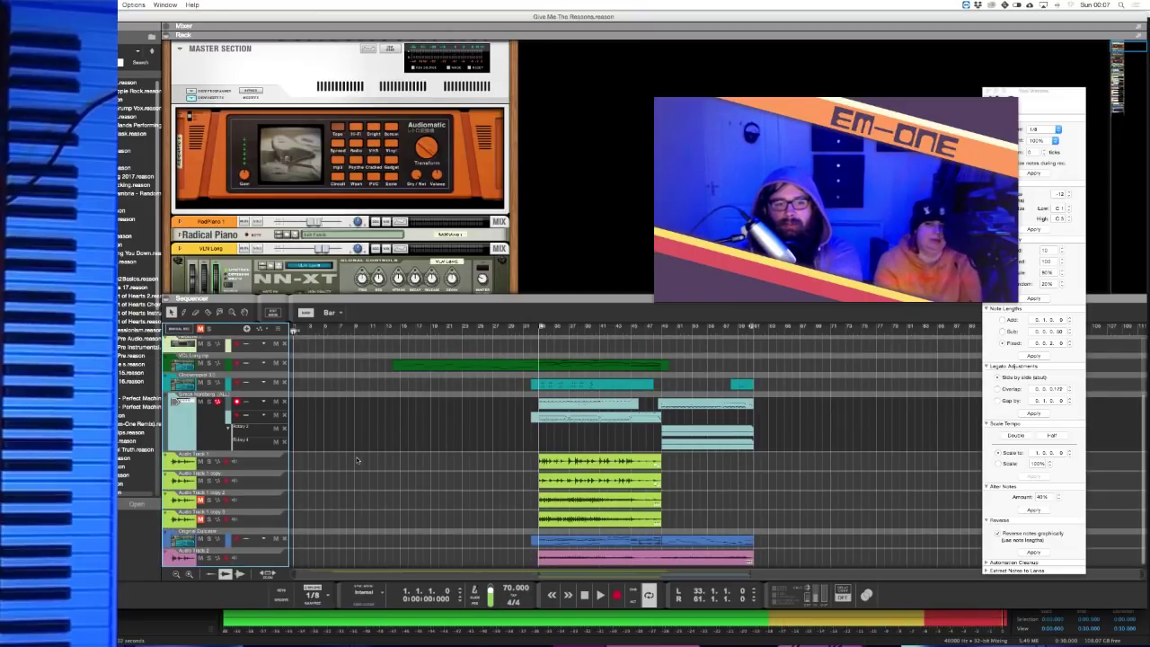
click(312, 335)
scroll(320, 431, up, 3)
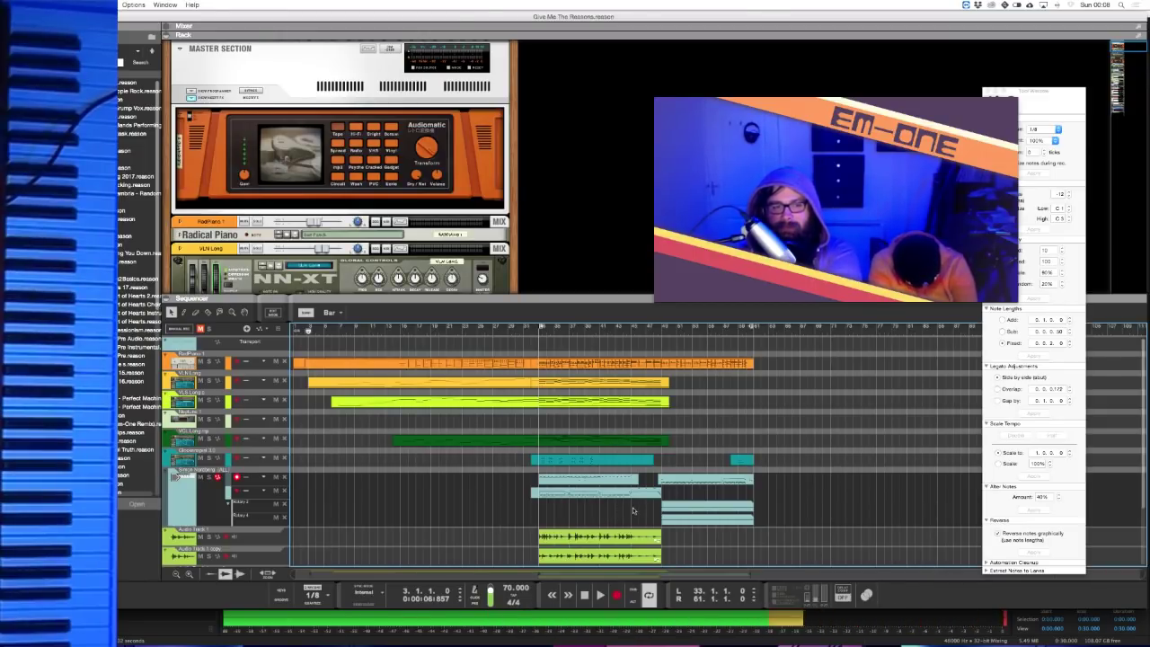
scroll(484, 536, down, 5)
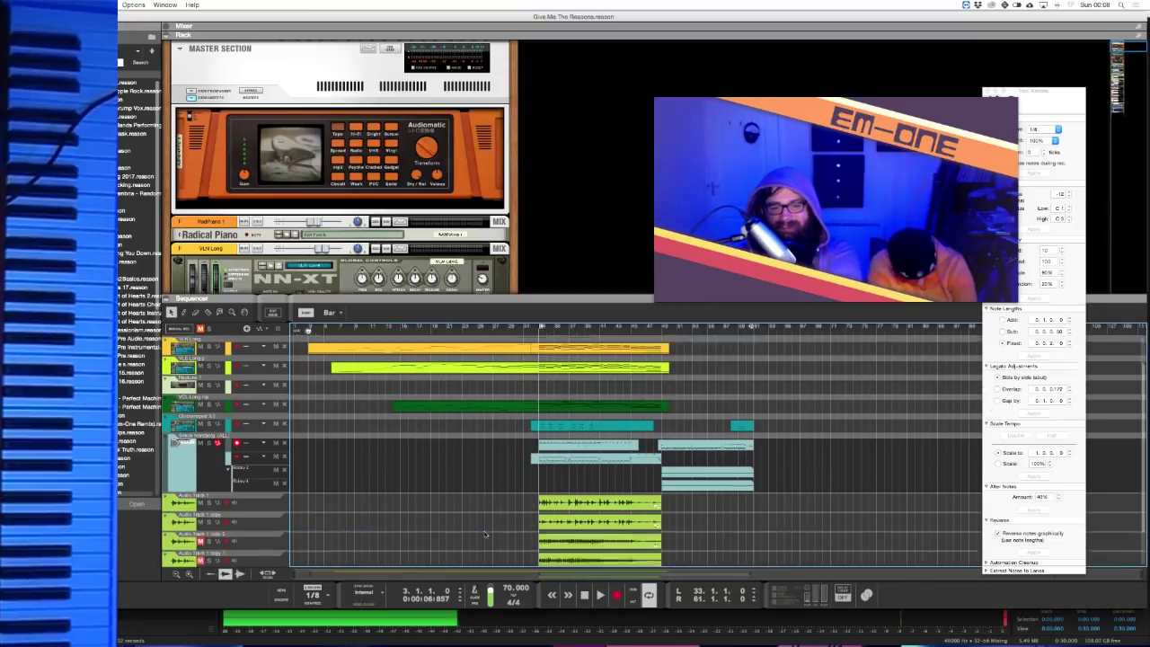
scroll(484, 535, up, 3)
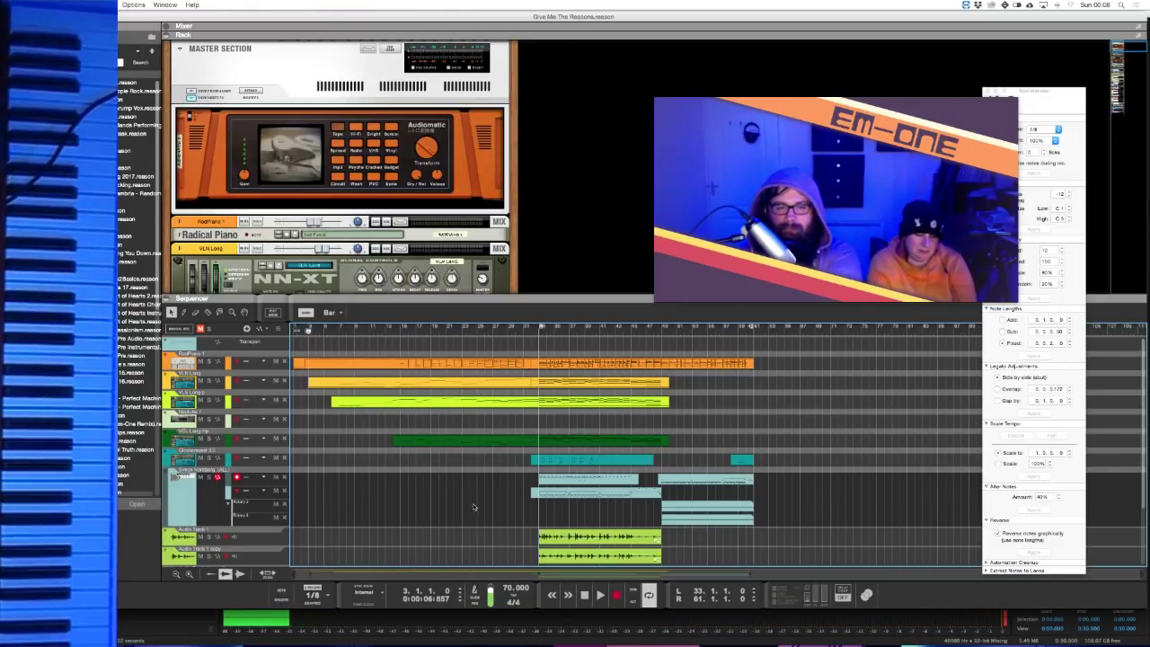
click(600, 595)
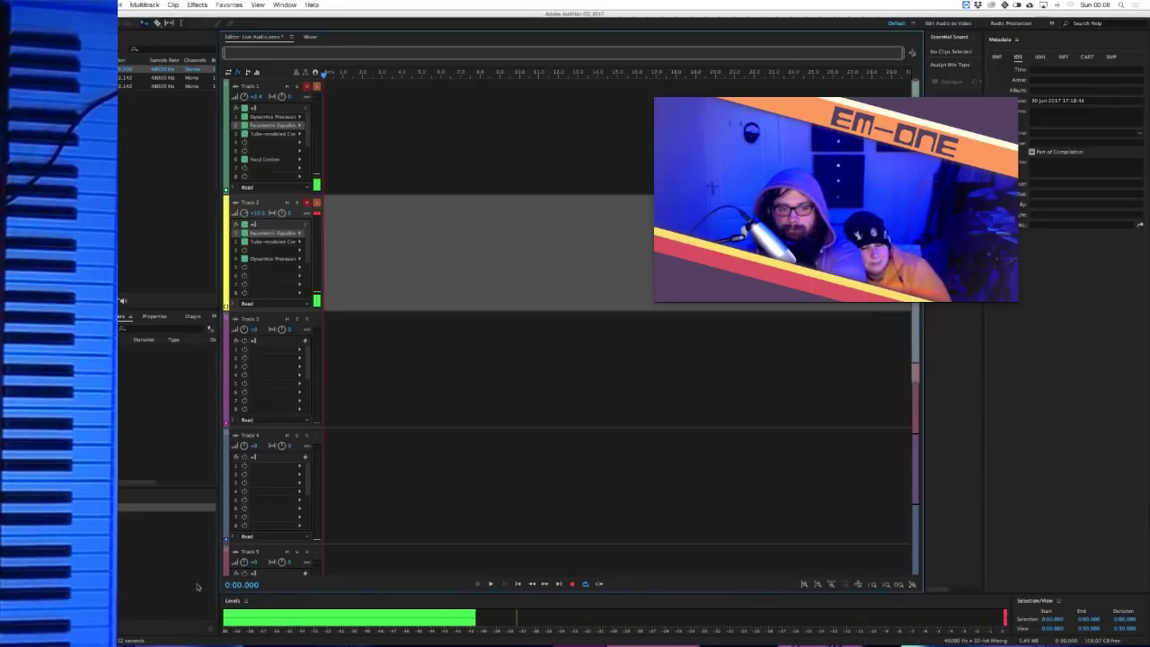
- Turn off input monitoring on Track 2 and Track 1 in the Adobe Audition multitrack session
click(193, 620)
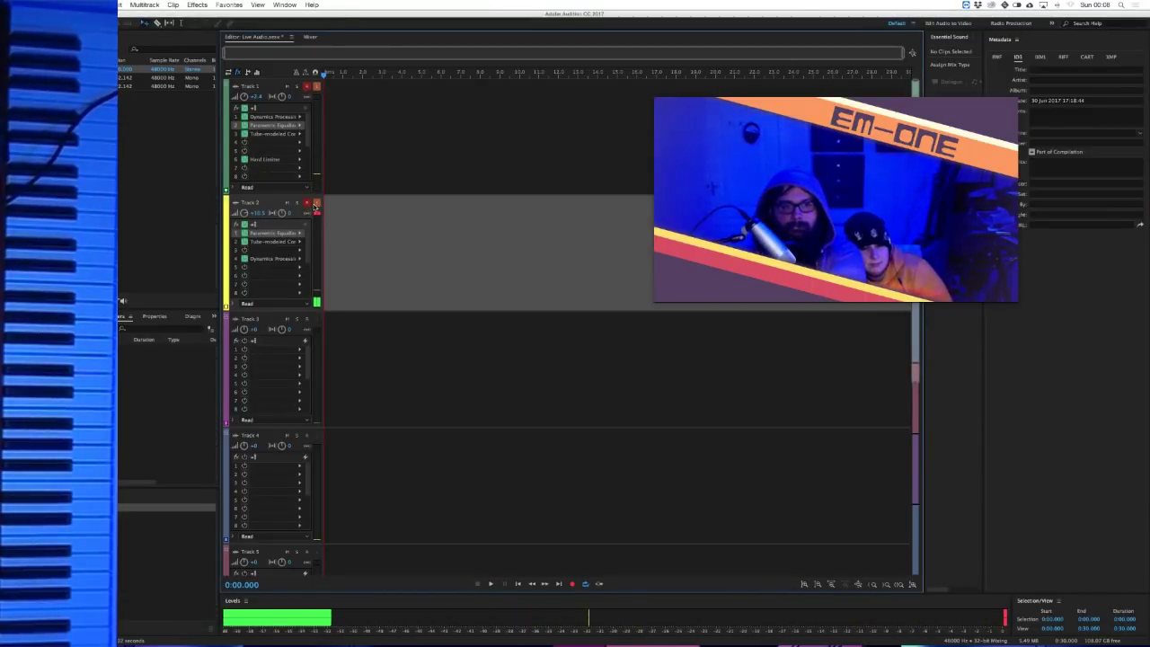
click(317, 203)
click(316, 87)
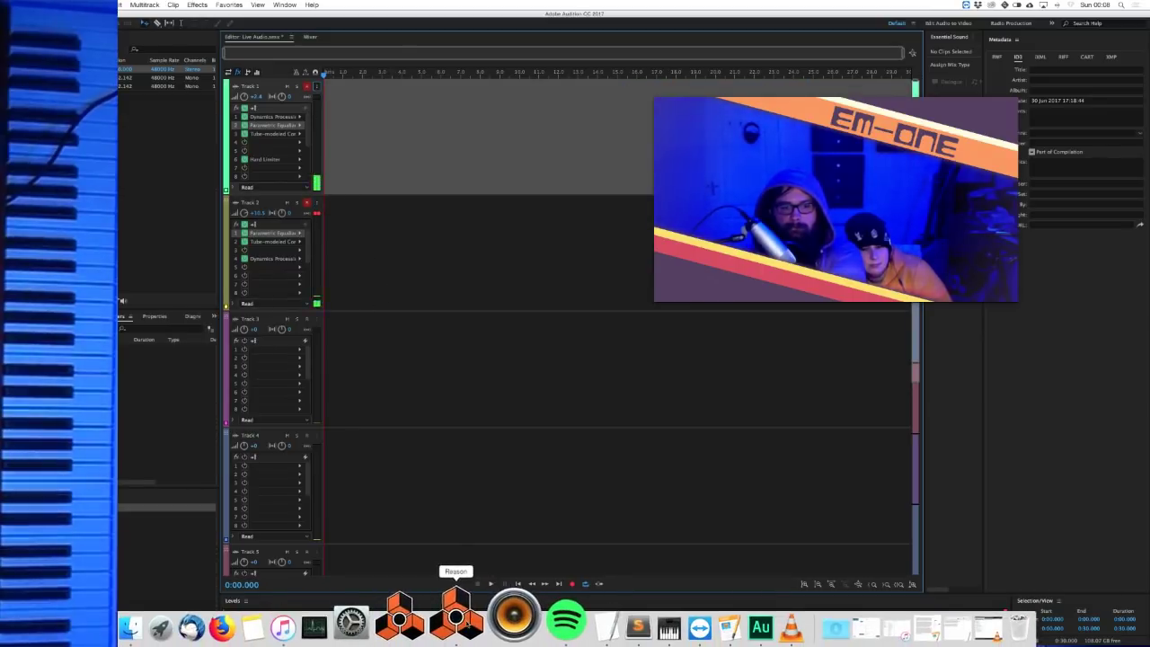
- Switch to Reason and set the song's right locator to bar 49 and left locator to bar 63
click(457, 609)
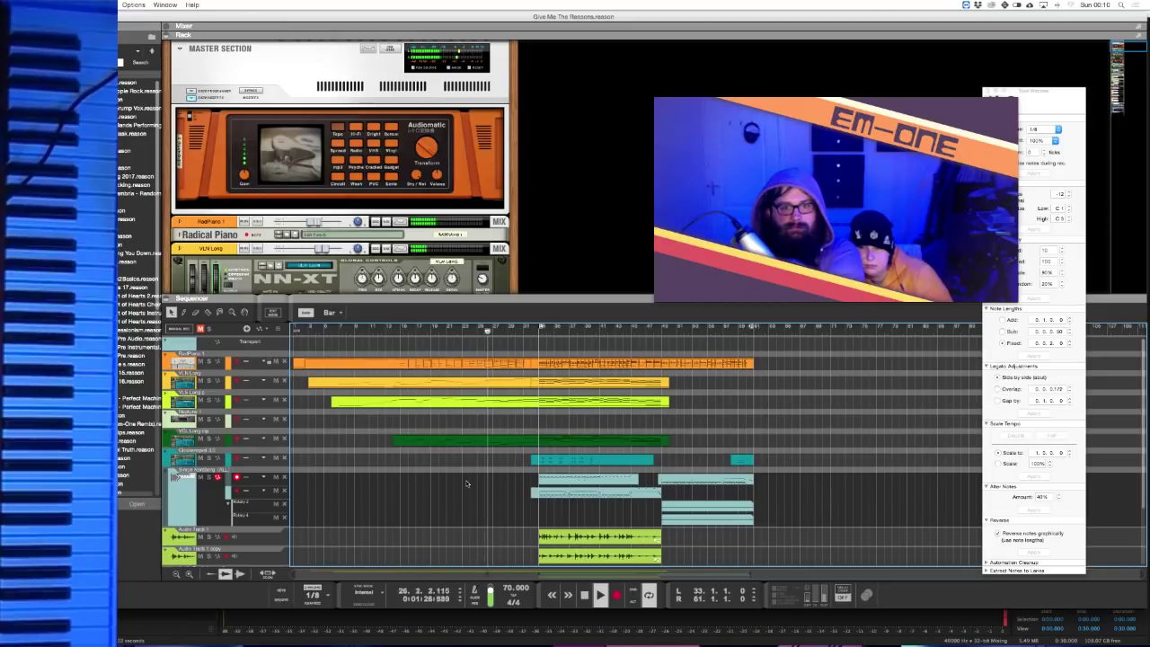
scroll(466, 484, down, 4)
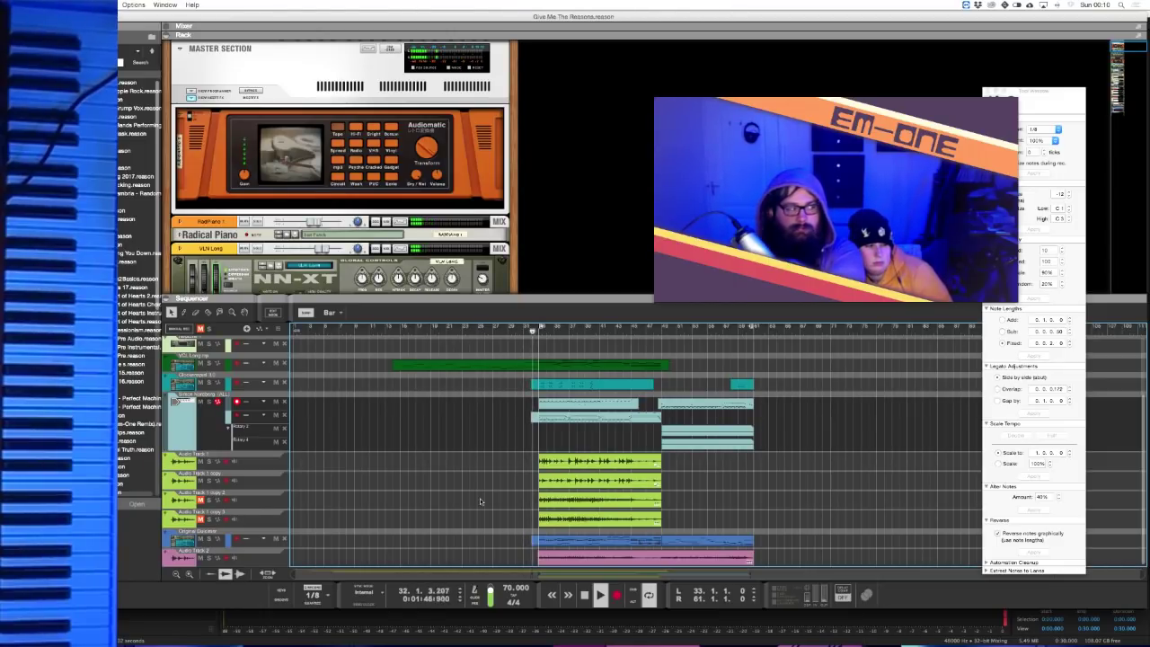
scroll(481, 502, up, 1)
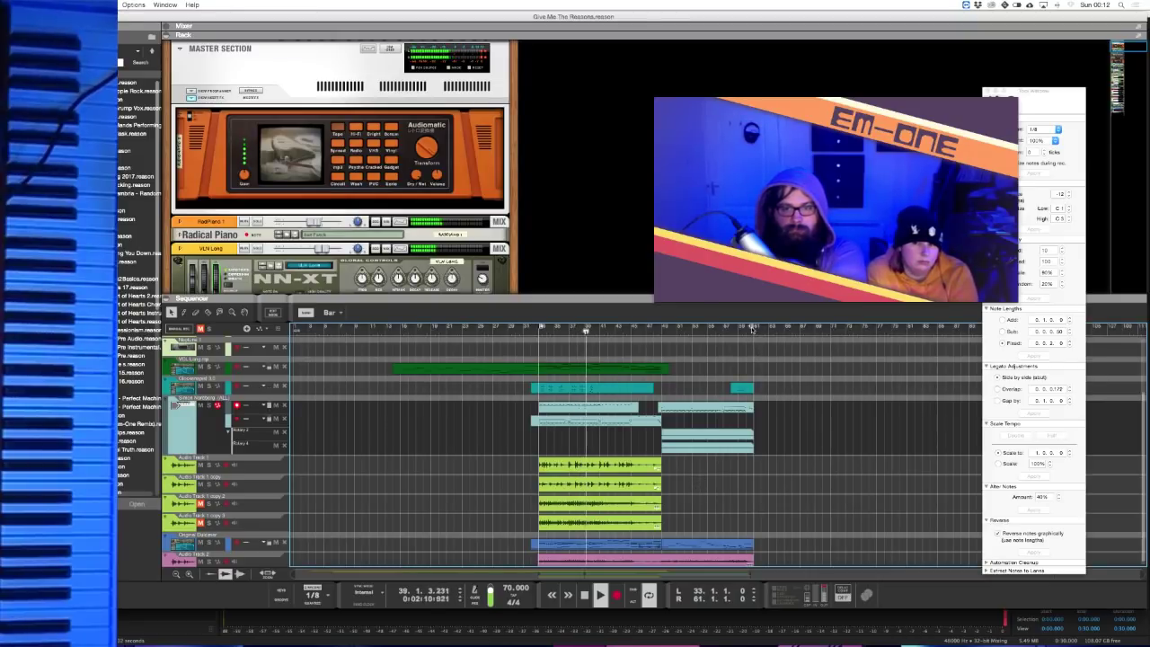
drag(751, 329, 663, 334)
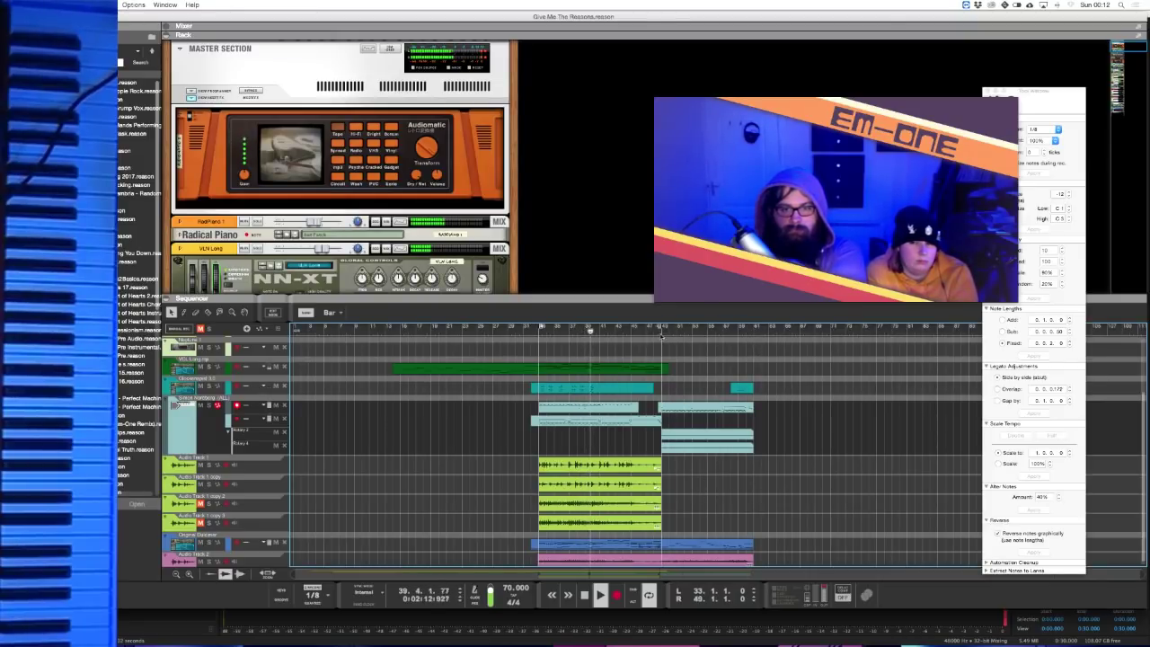
drag(540, 329, 770, 349)
scroll(781, 406, up, 4)
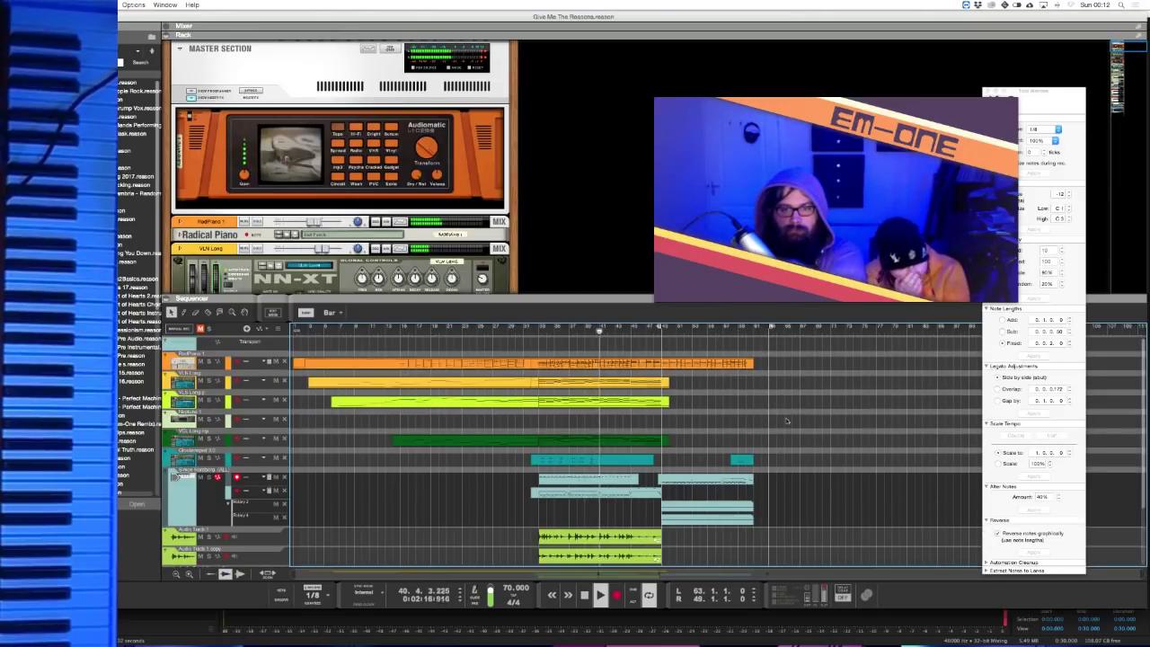
scroll(784, 424, down, 4)
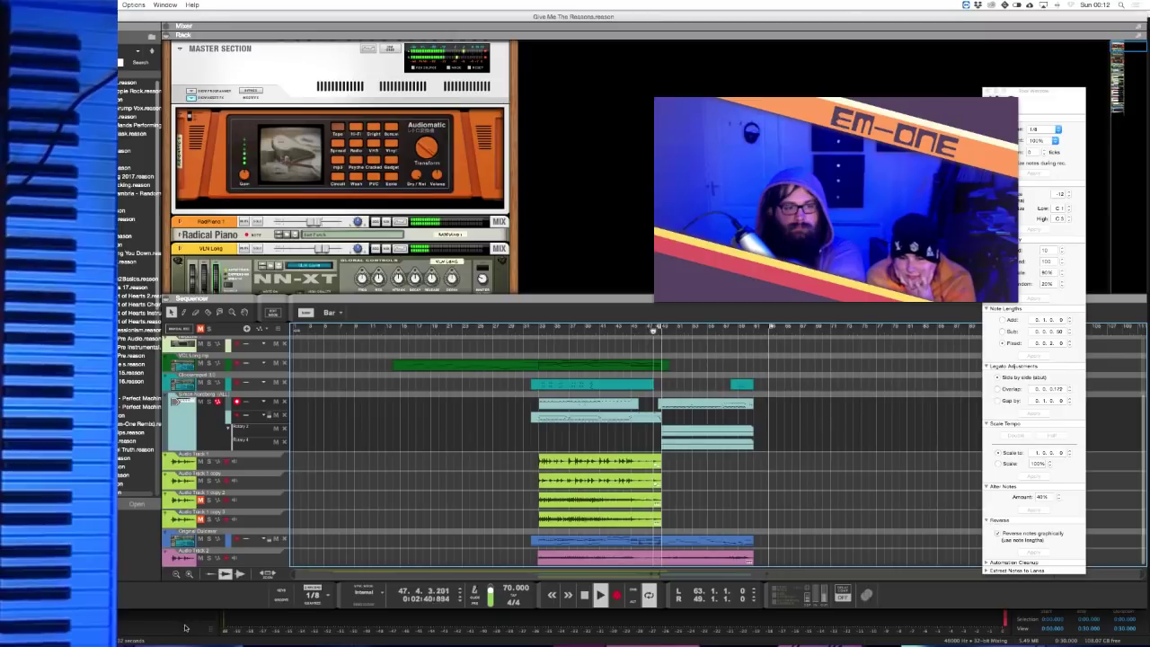
- Switch to Adobe Audition and turn input monitoring back on for Track 1 and Track 2
key(super+Tab)
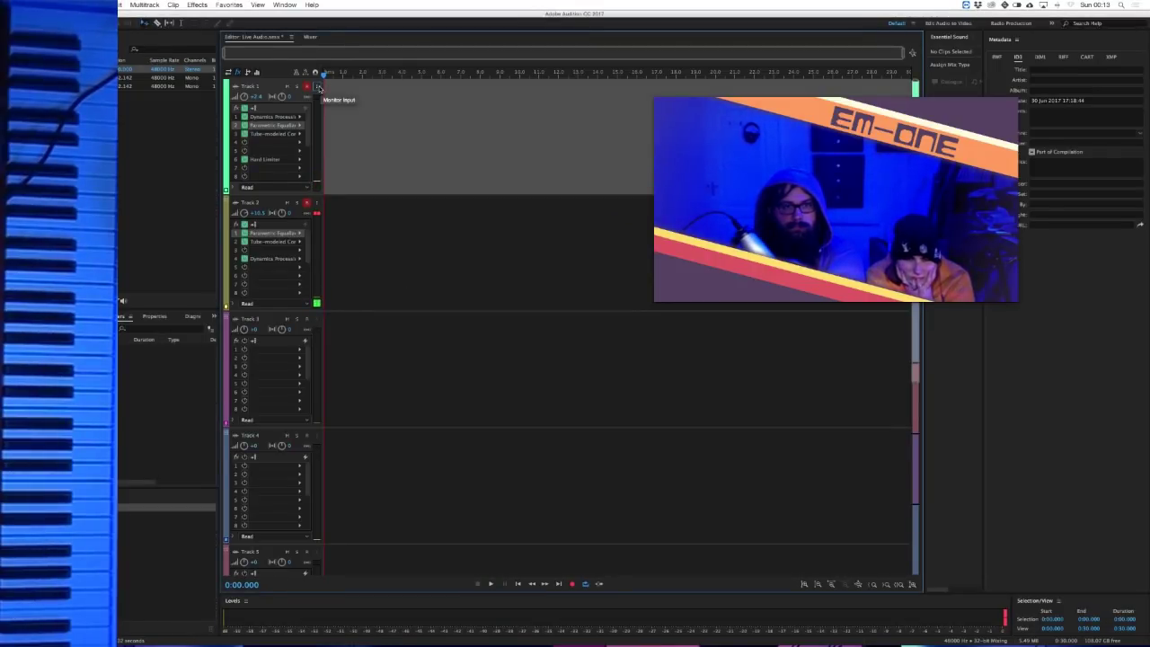
click(318, 86)
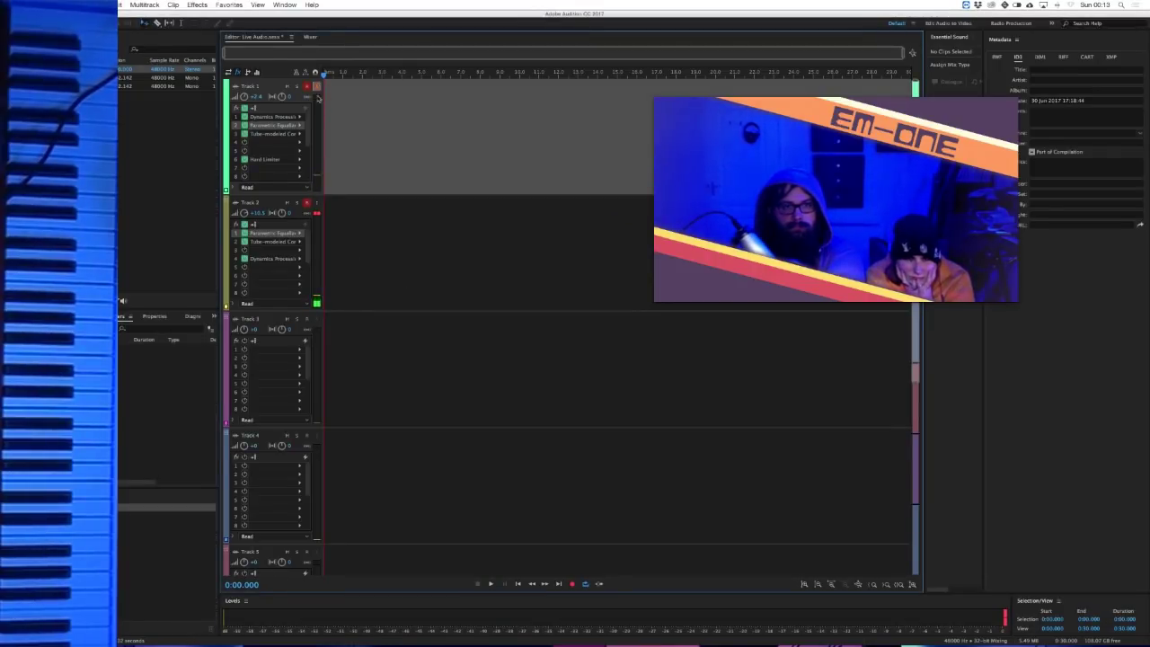
click(317, 204)
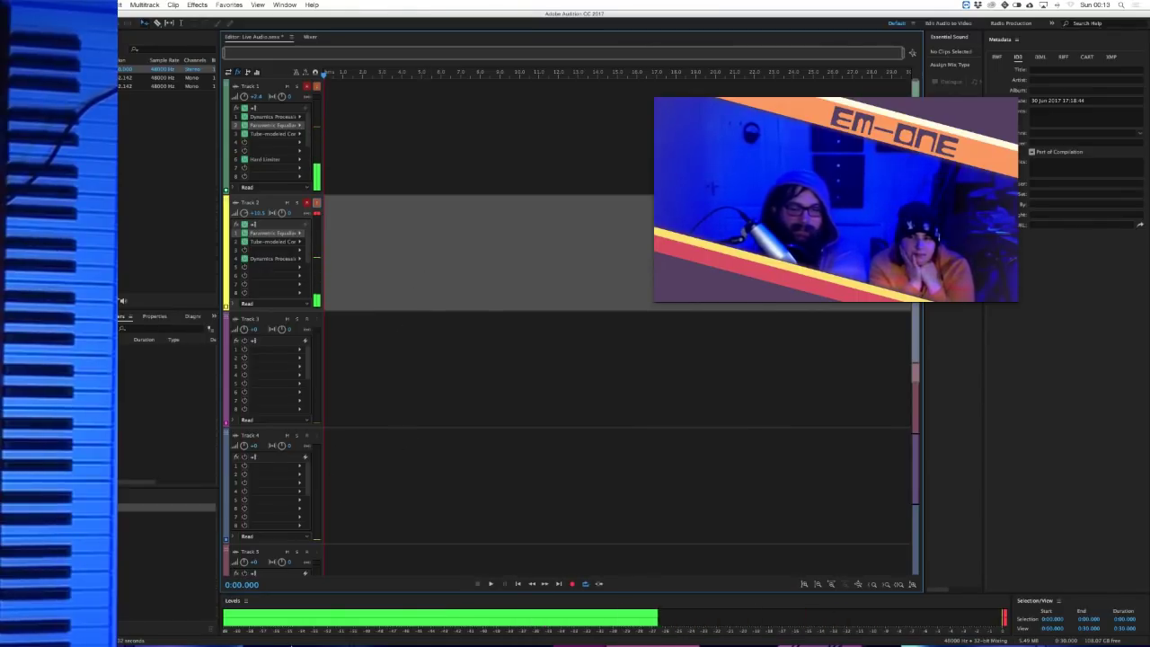
- Switch to Reason, stop playback of the song and place the playhead at bar 45
mouse_move(265, 640)
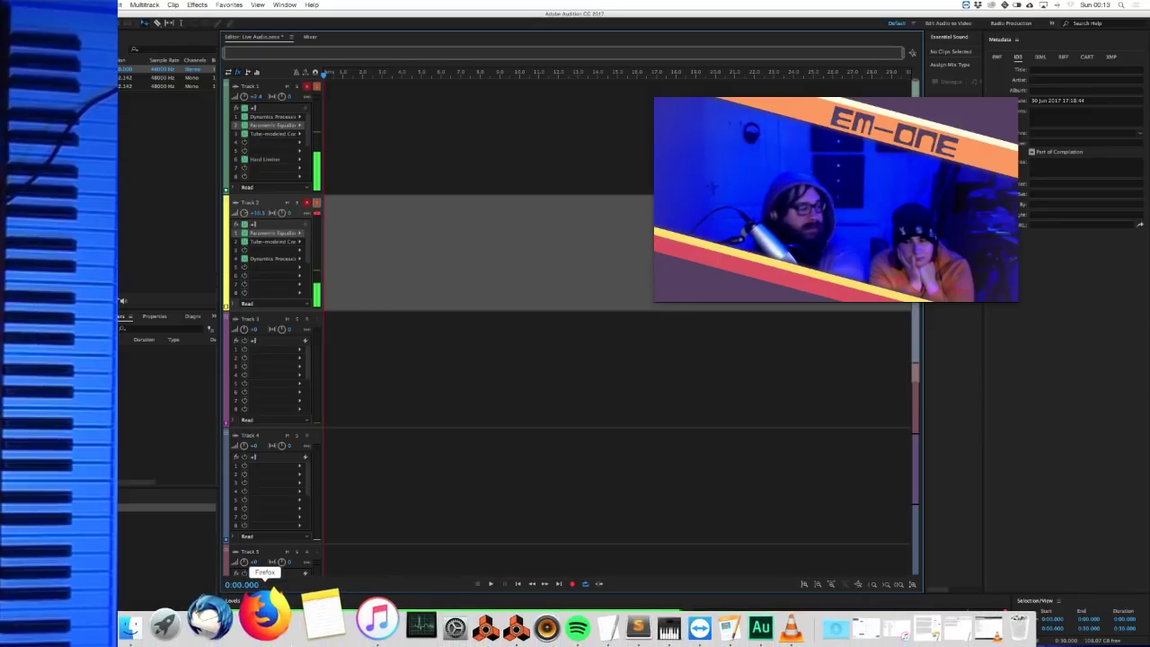
click(462, 628)
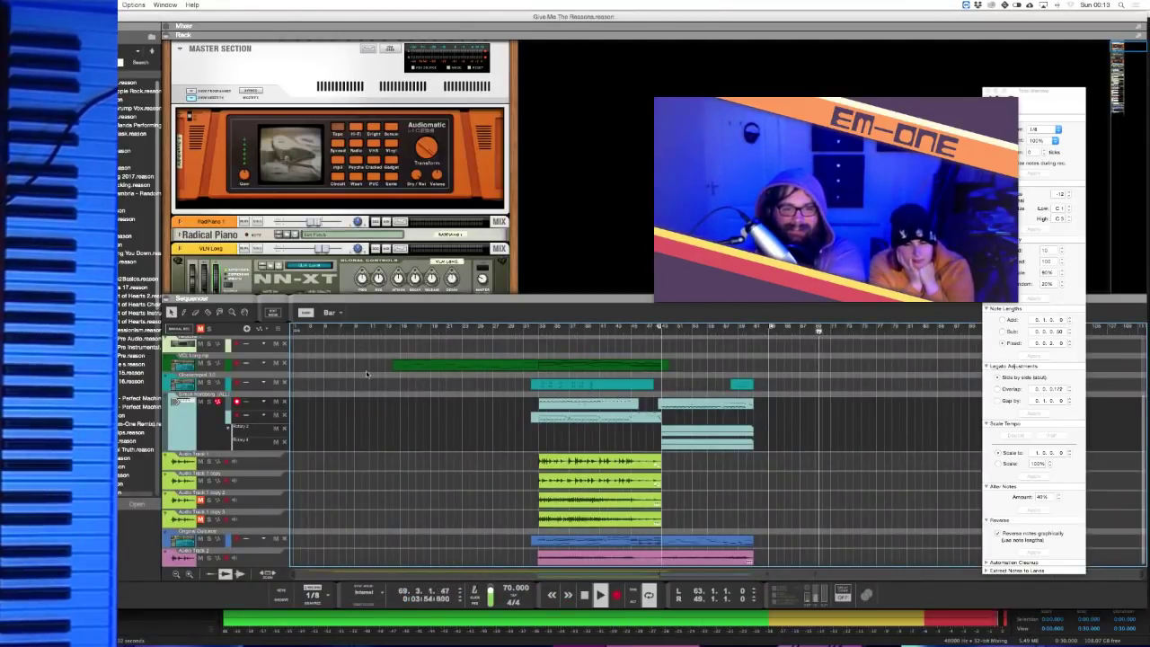
scroll(365, 371, up, 3)
click(309, 329)
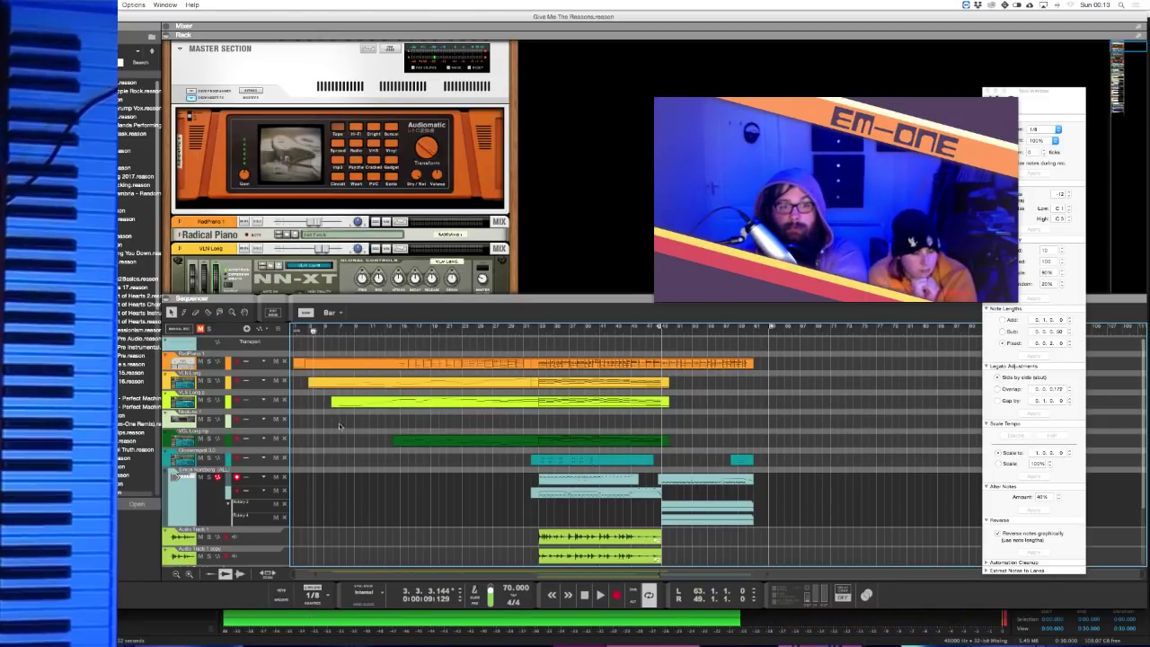
scroll(349, 420, down, 4)
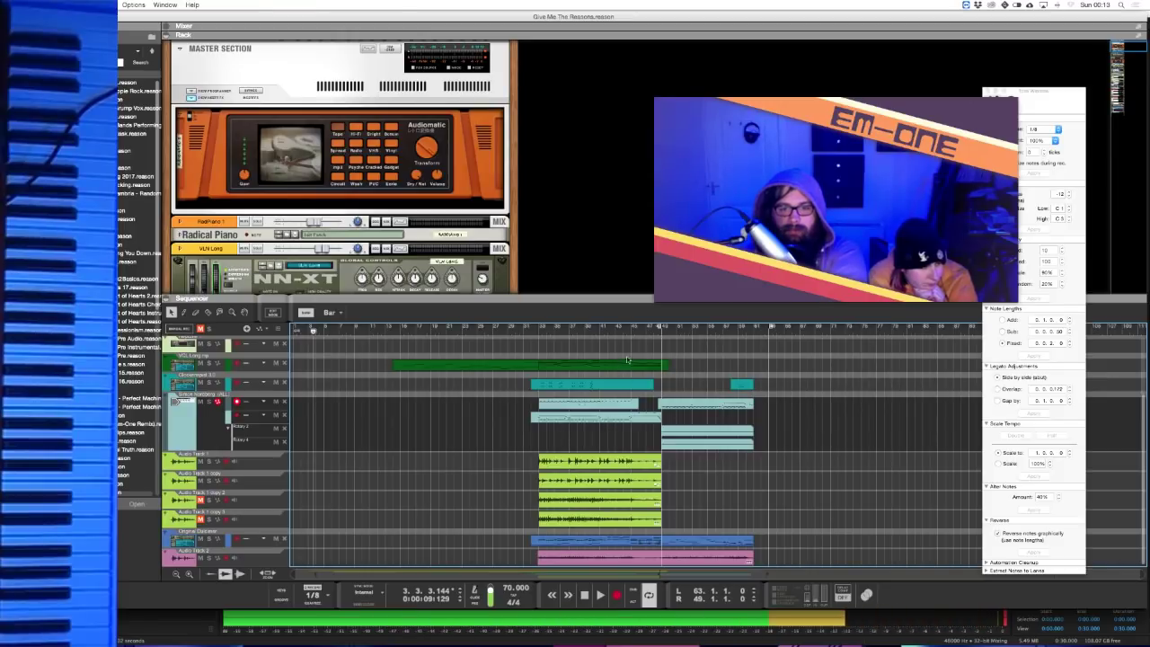
click(632, 330)
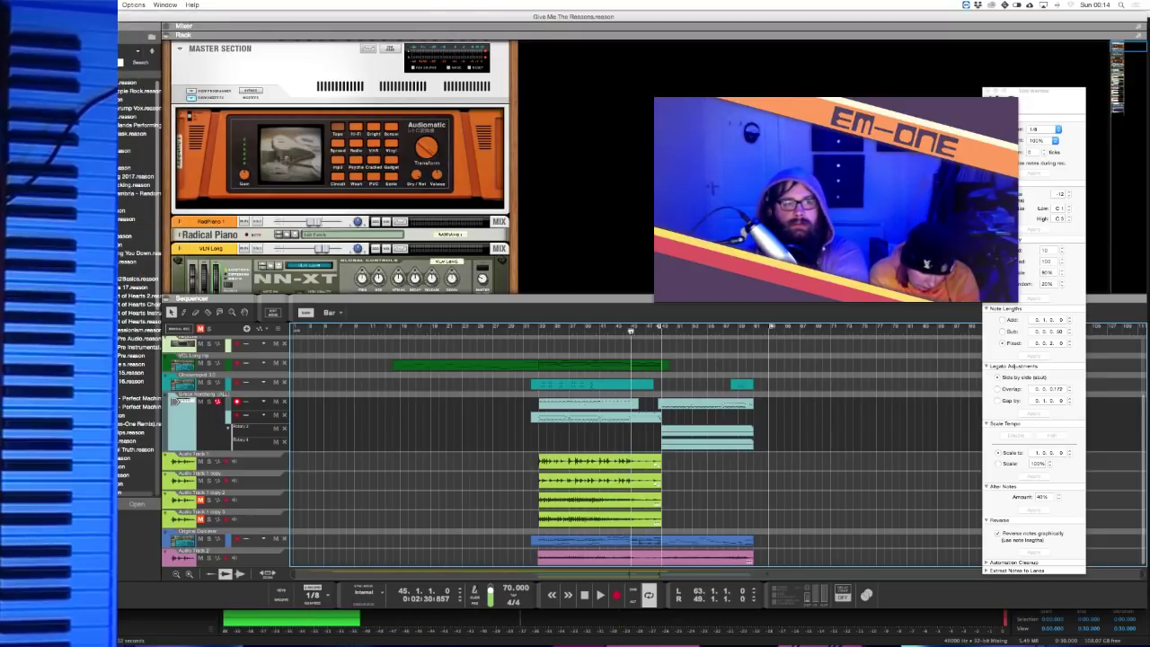
- Close the Give Me The Reasons song without saving its changes
key(super+w)
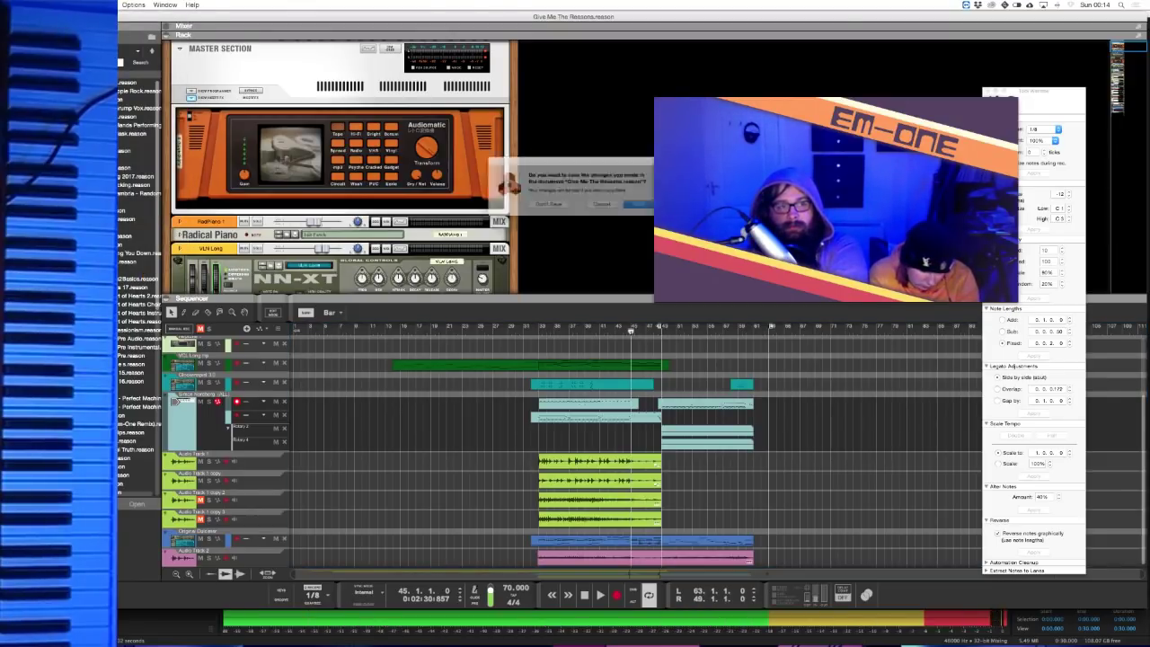
click(543, 207)
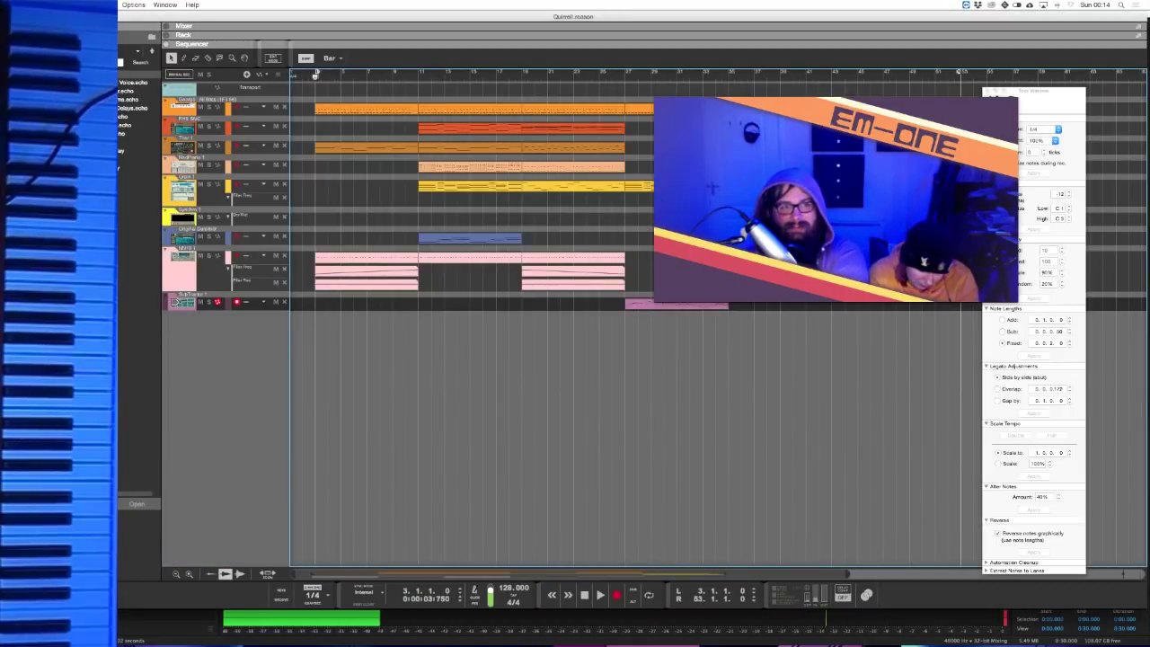
- Open the Sweet Dulcimer song and place the playhead at bar 3
click(54, 4)
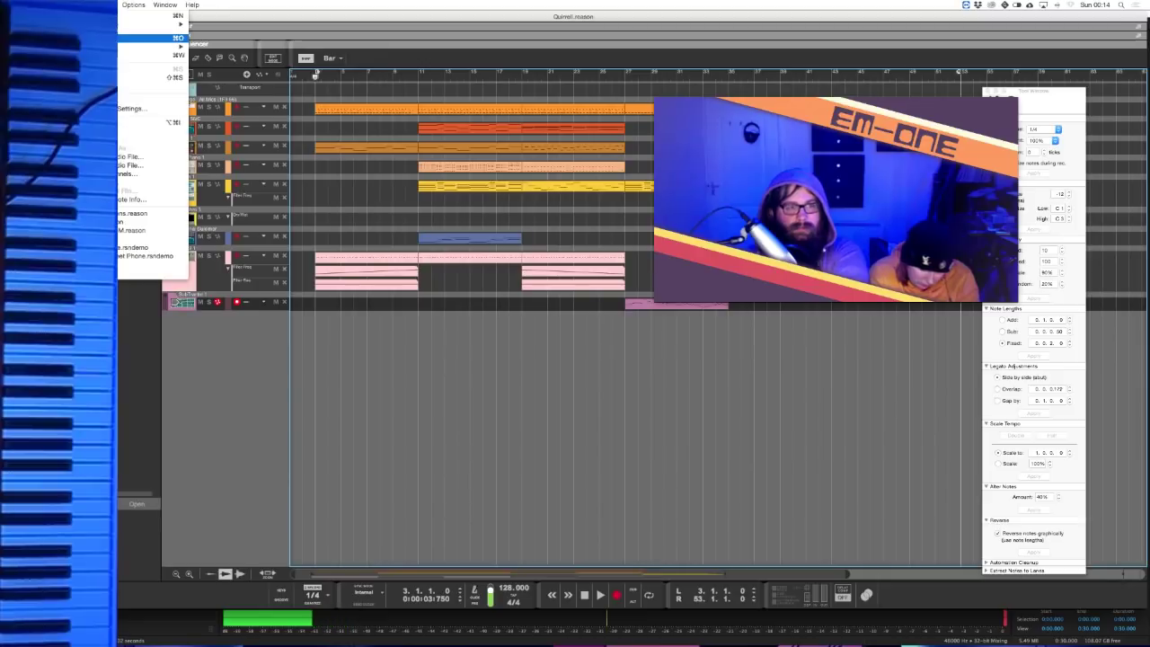
key(Return)
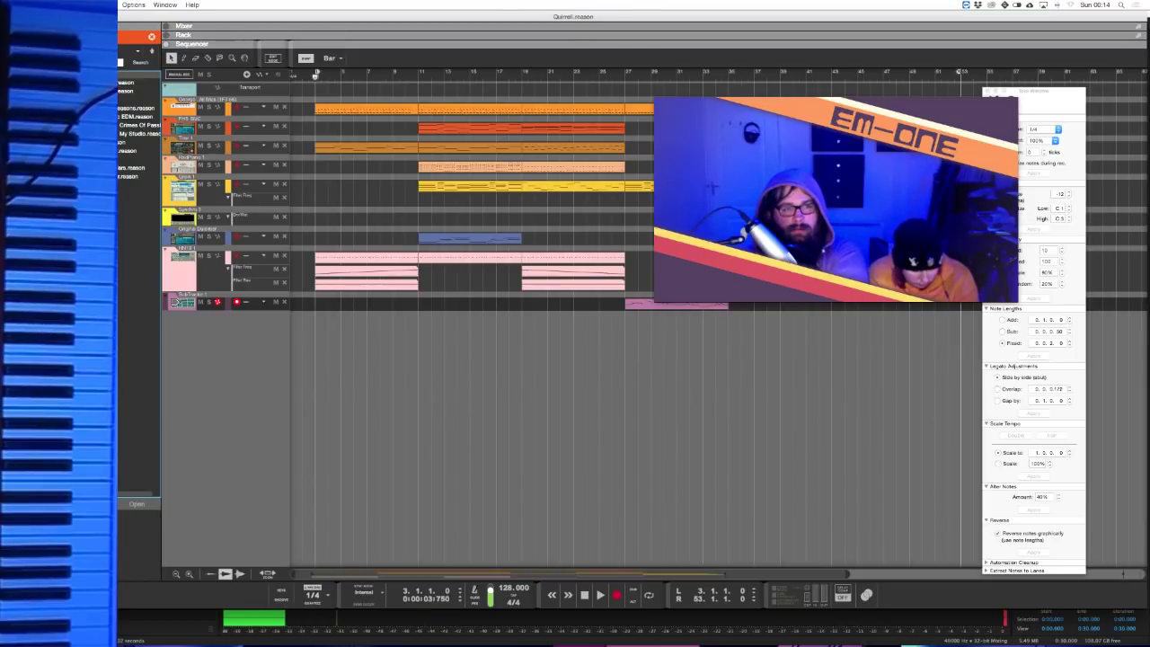
click(135, 177)
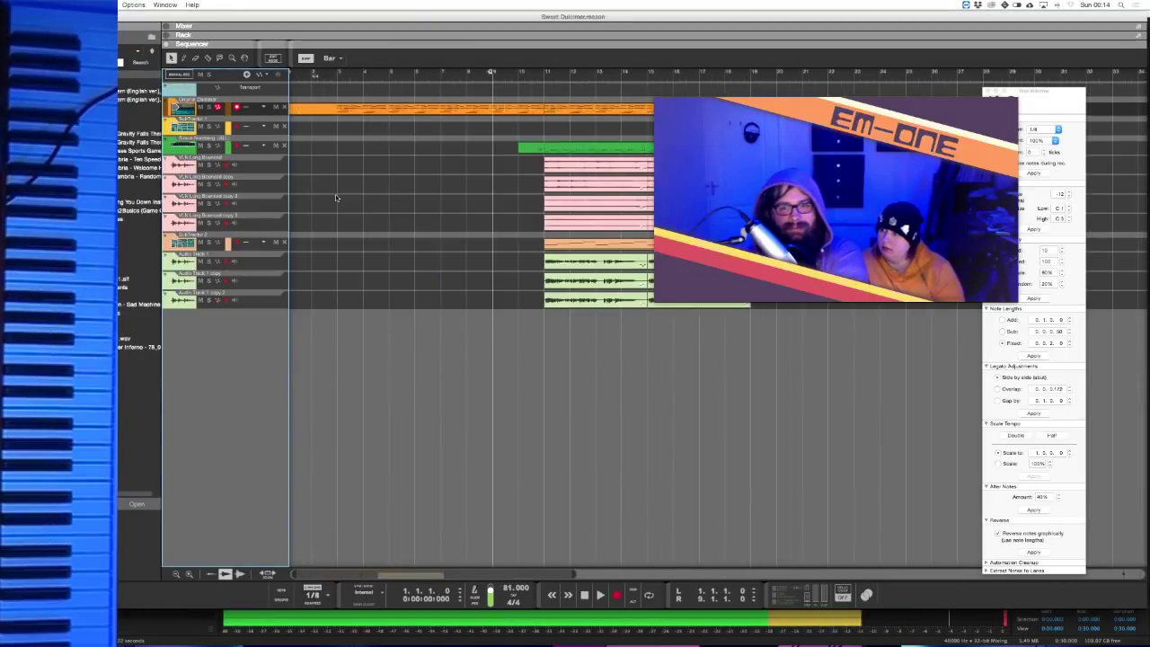
click(336, 80)
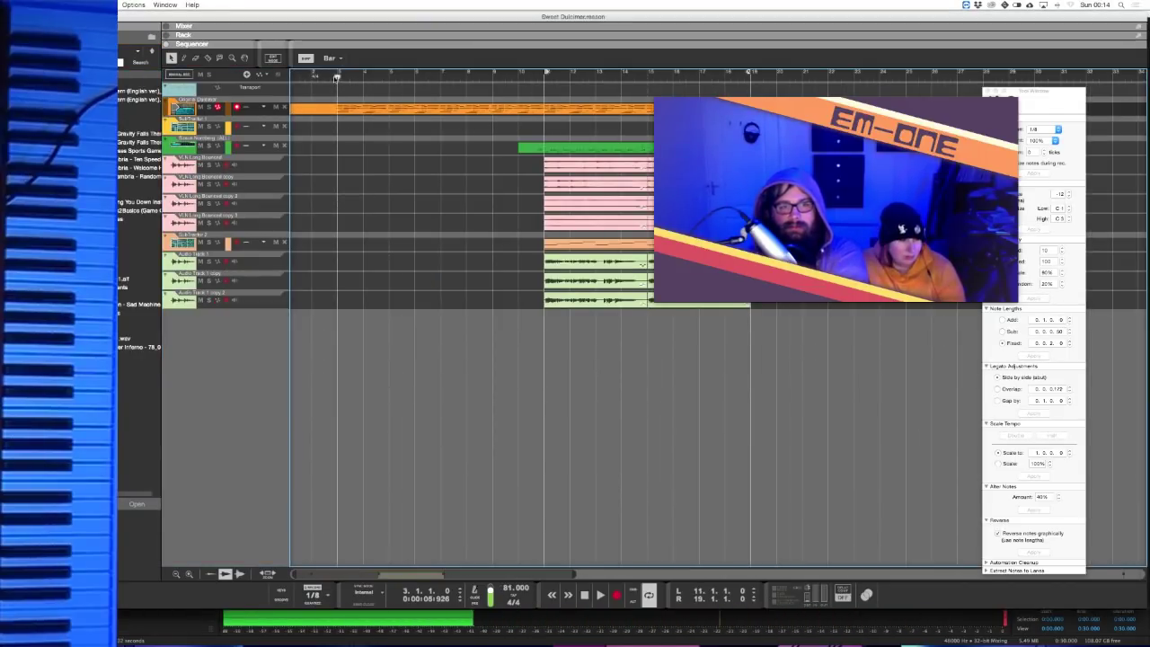
- Place the playhead at bar 2 of the Sweet Dulcimer song and play the song
click(592, 572)
drag(575, 575, 327, 566)
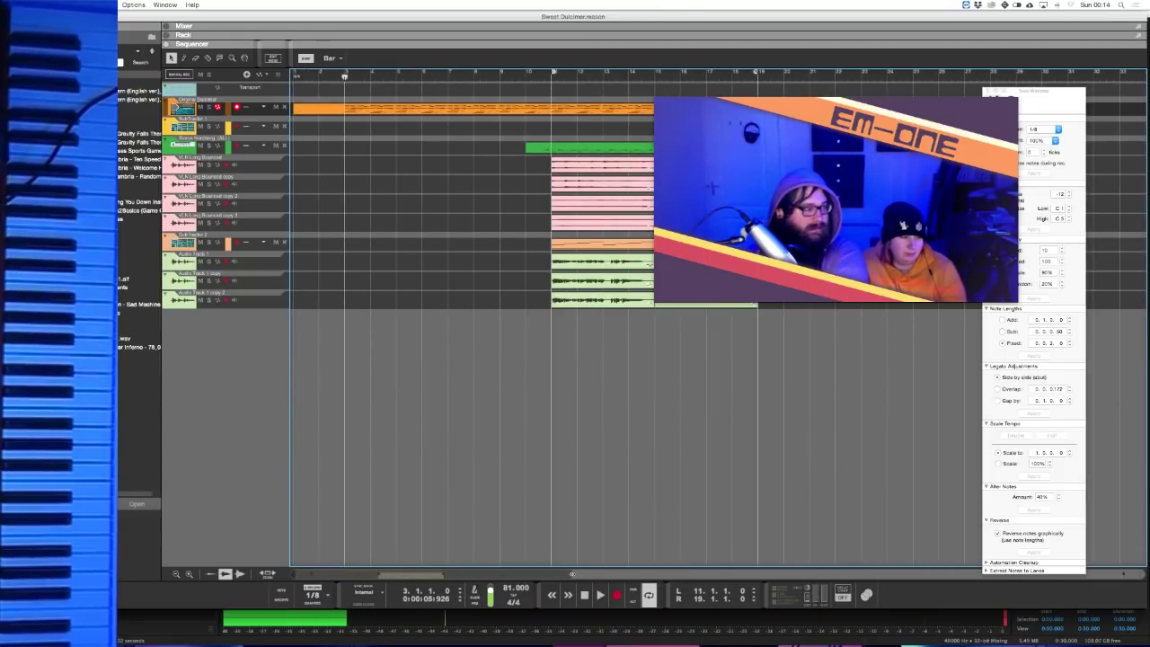
scroll(572, 573, right, 2)
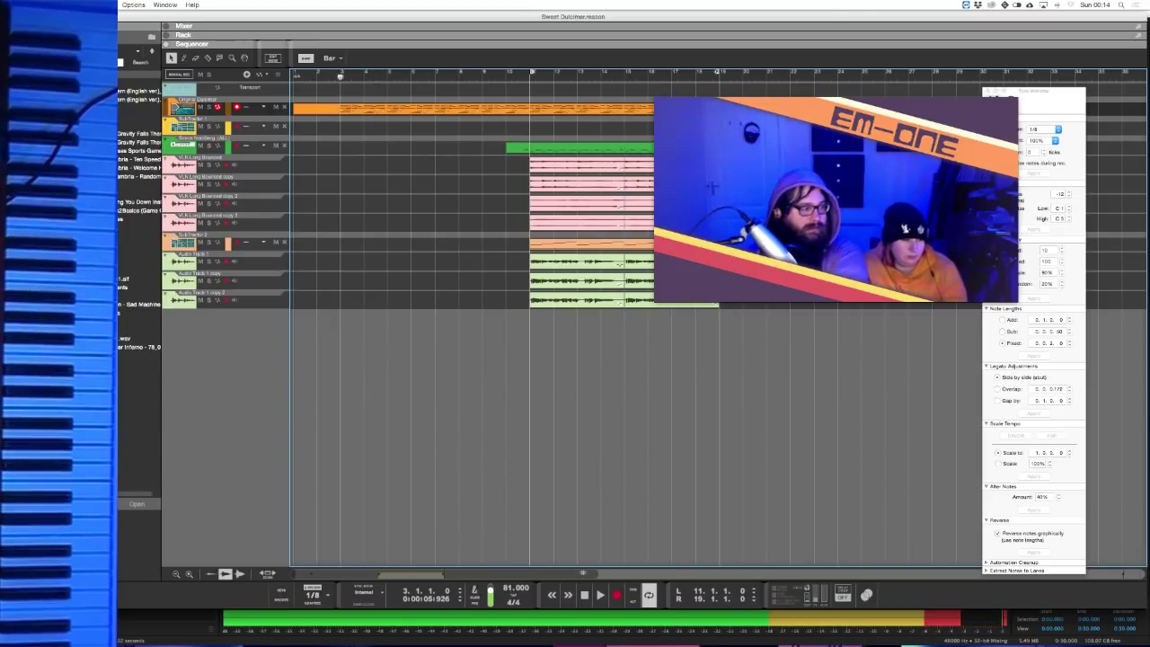
scroll(629, 572, right, 5)
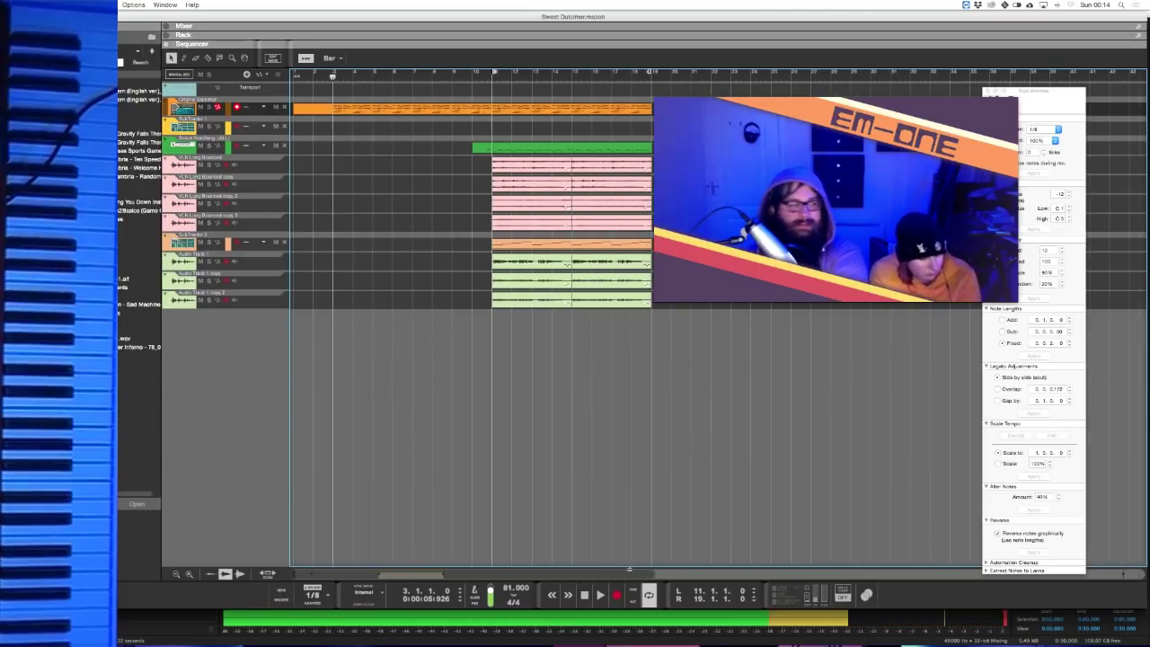
drag(676, 567, 760, 569)
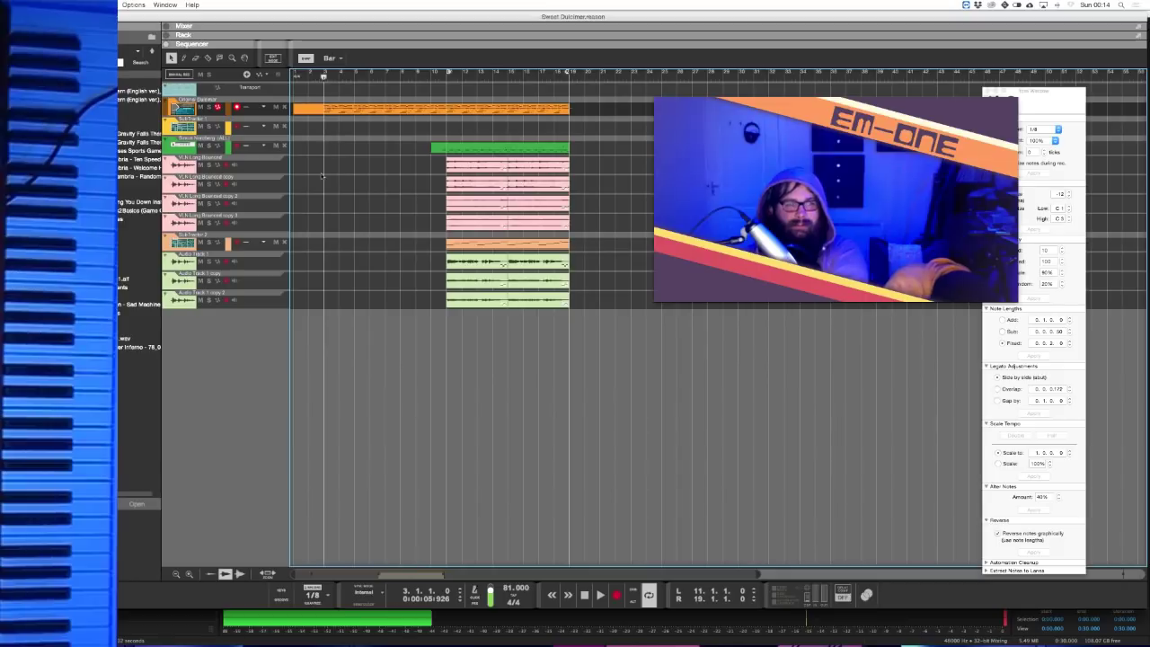
click(310, 76)
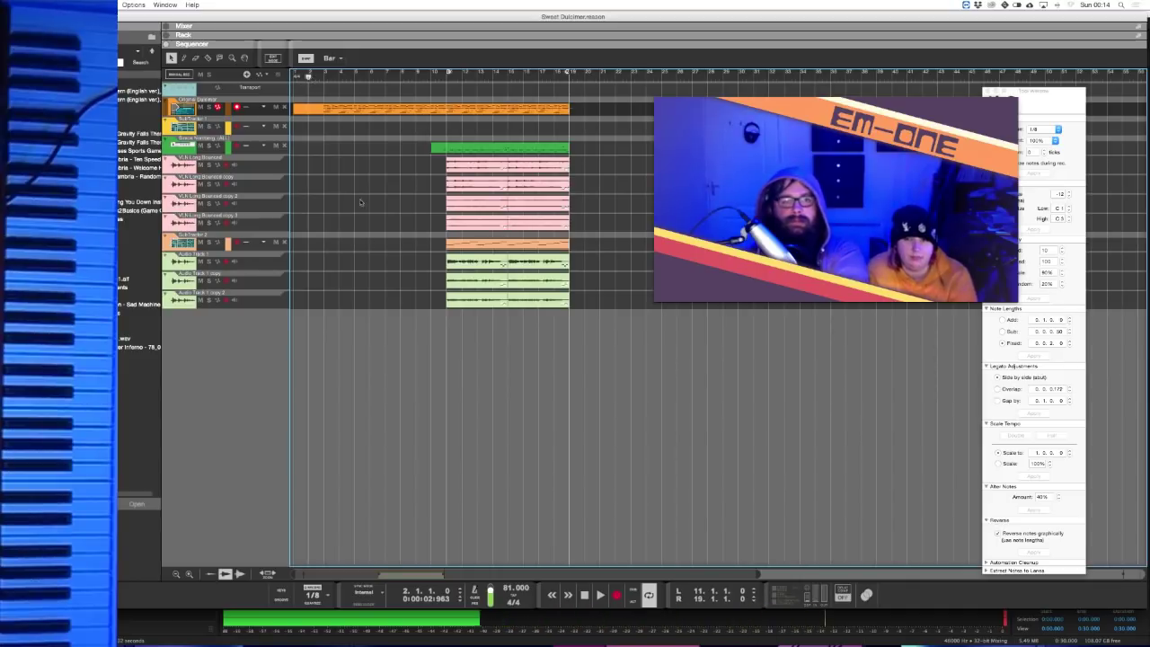
click(209, 107)
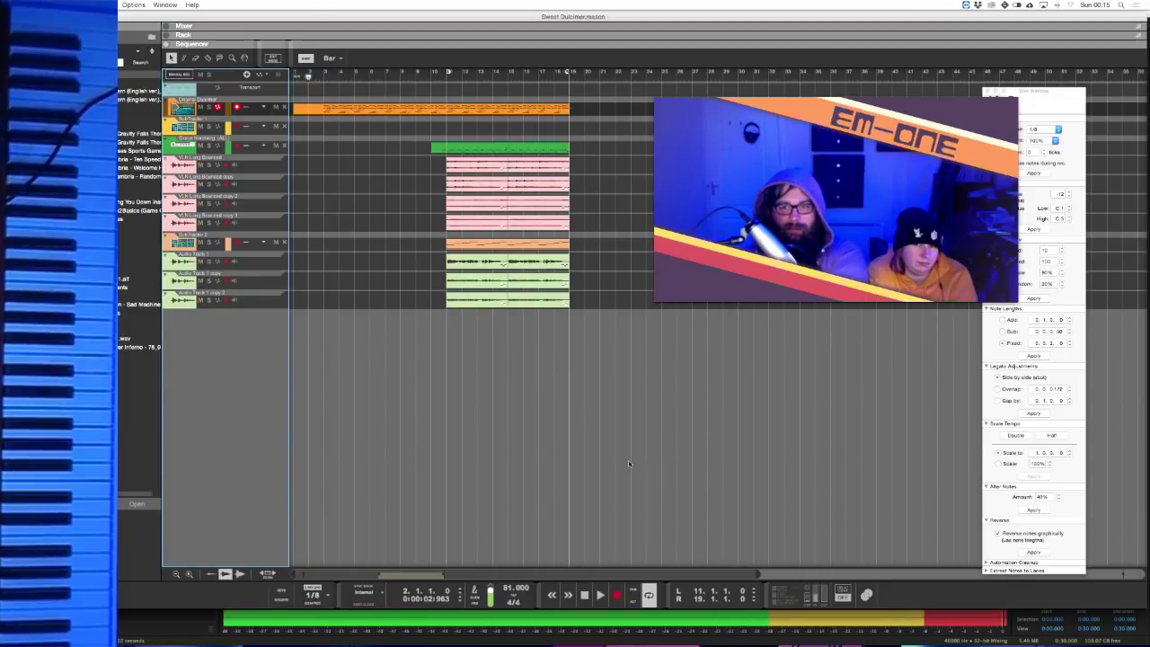
click(600, 594)
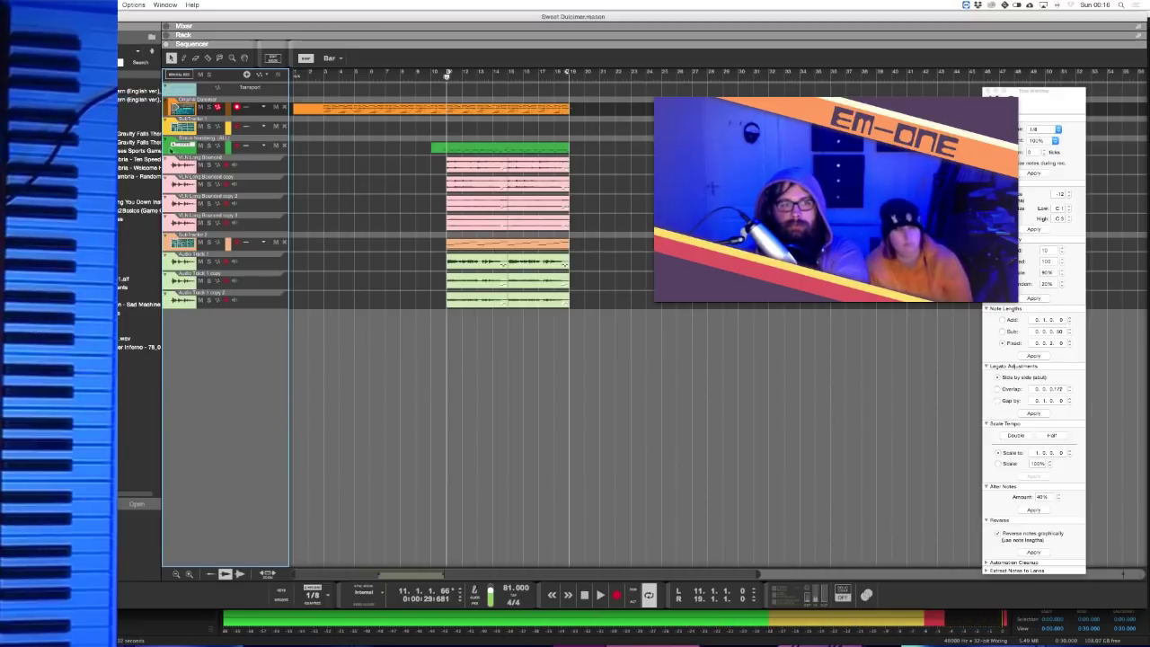
- Place the playhead at bar 11 and activate the drum, second SubTractor and Original Dulcimer tracks in turn for live keyboard playing
click(454, 144)
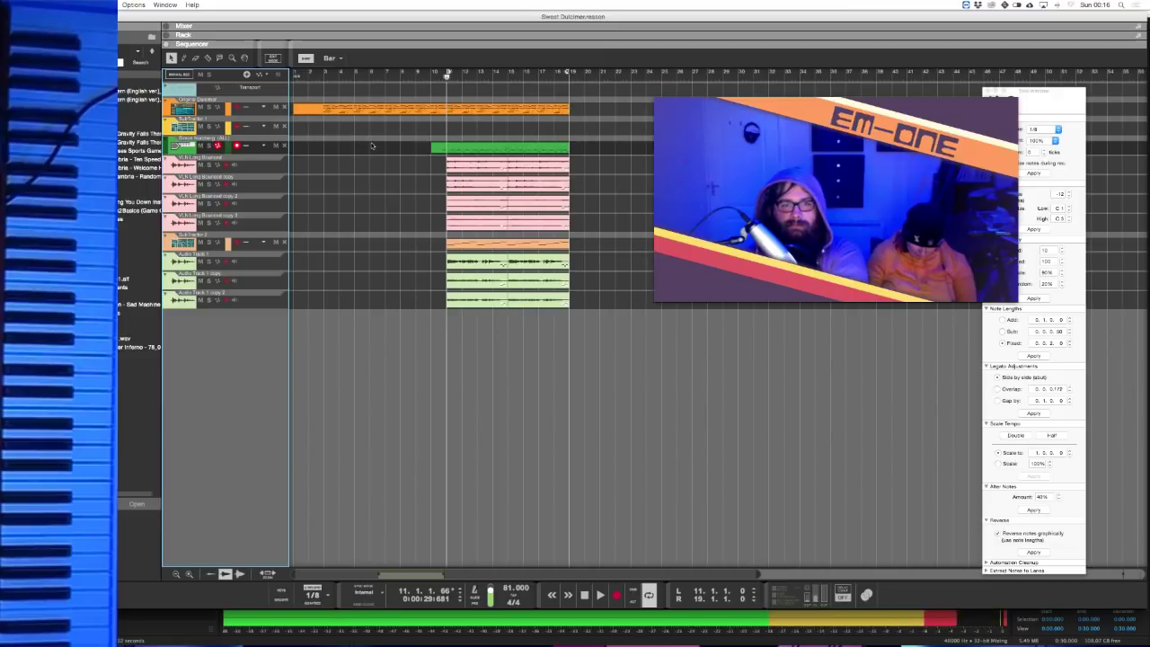
click(445, 81)
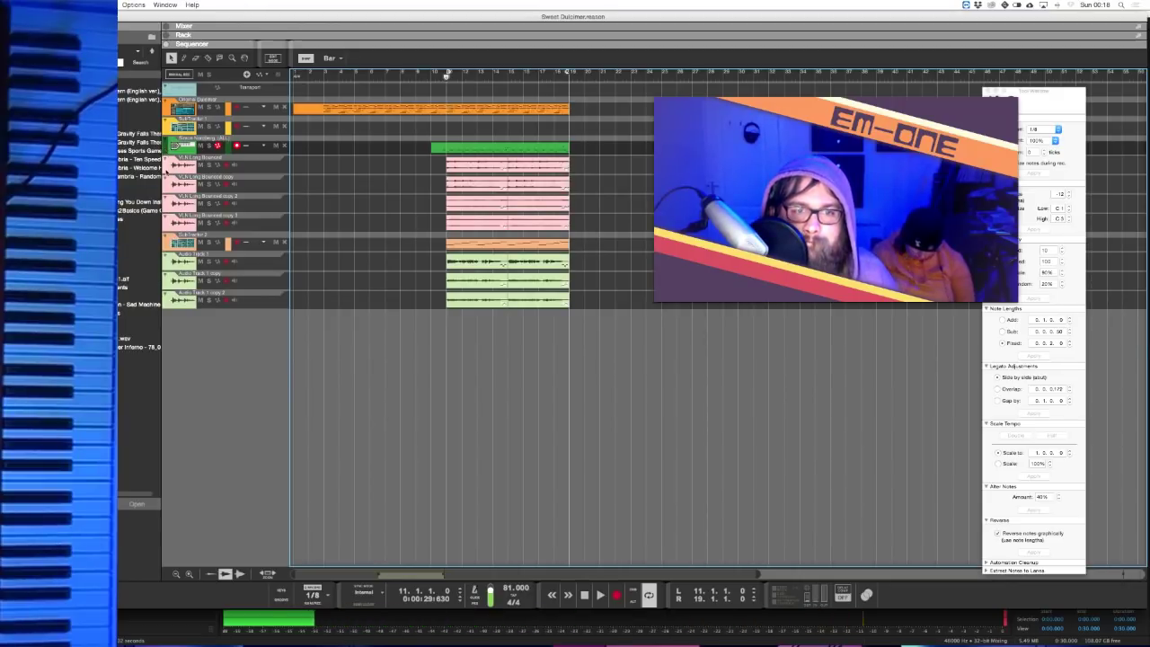
click(184, 242)
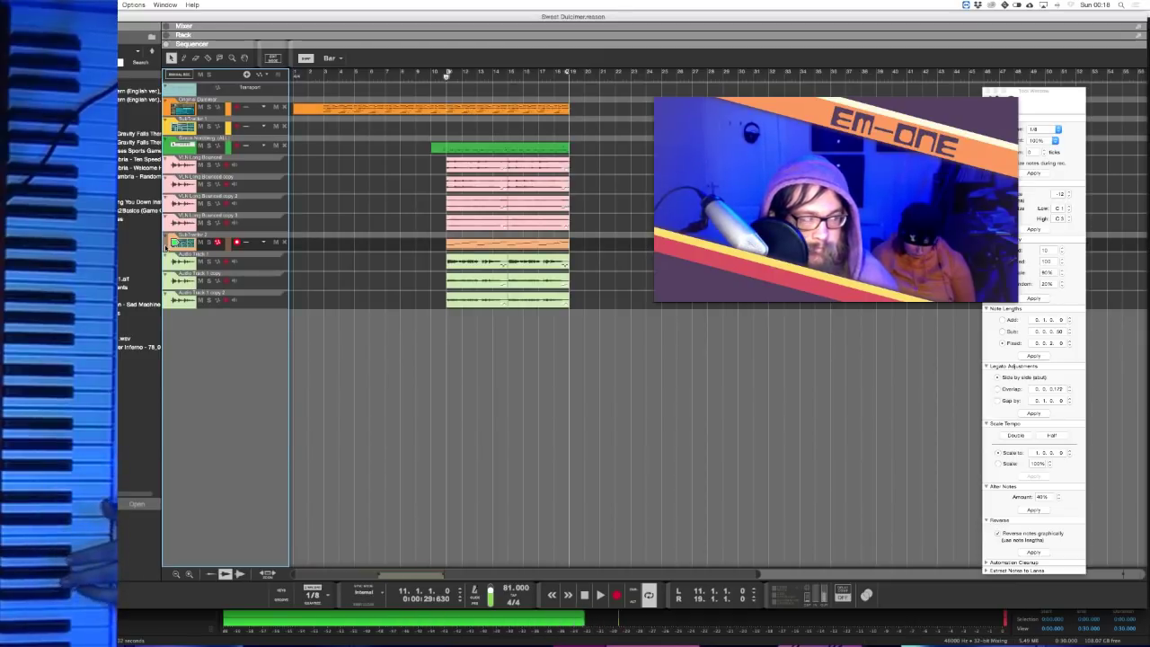
click(168, 109)
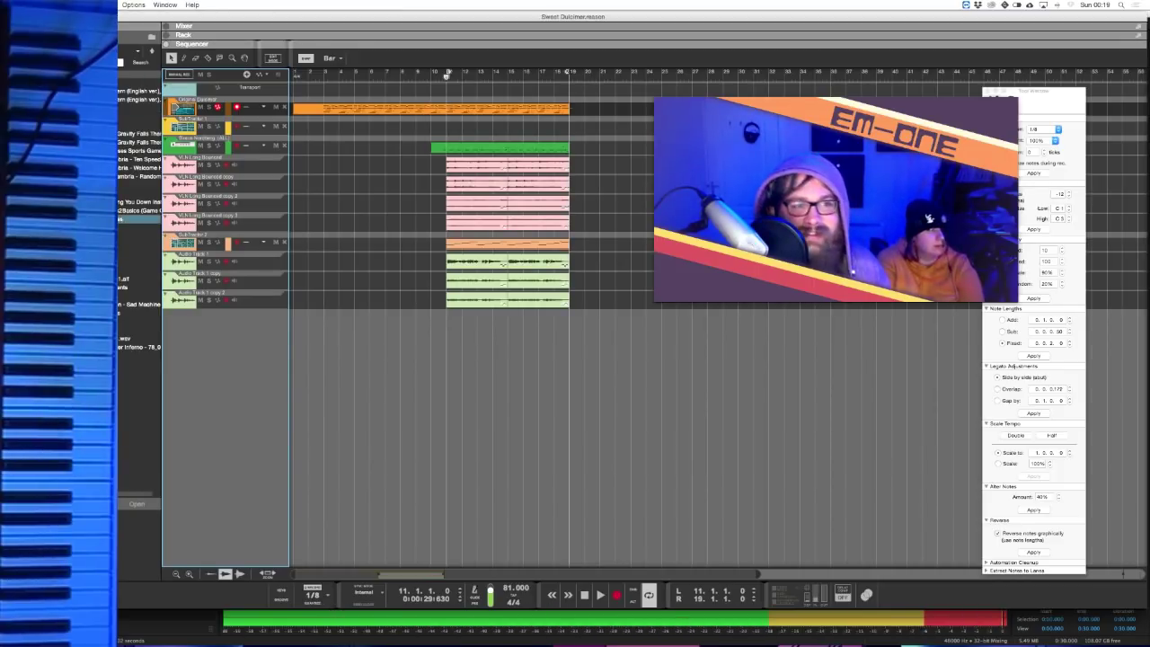
- Copy the green drum track with its device and paste it into the rack of a new song
click(169, 147)
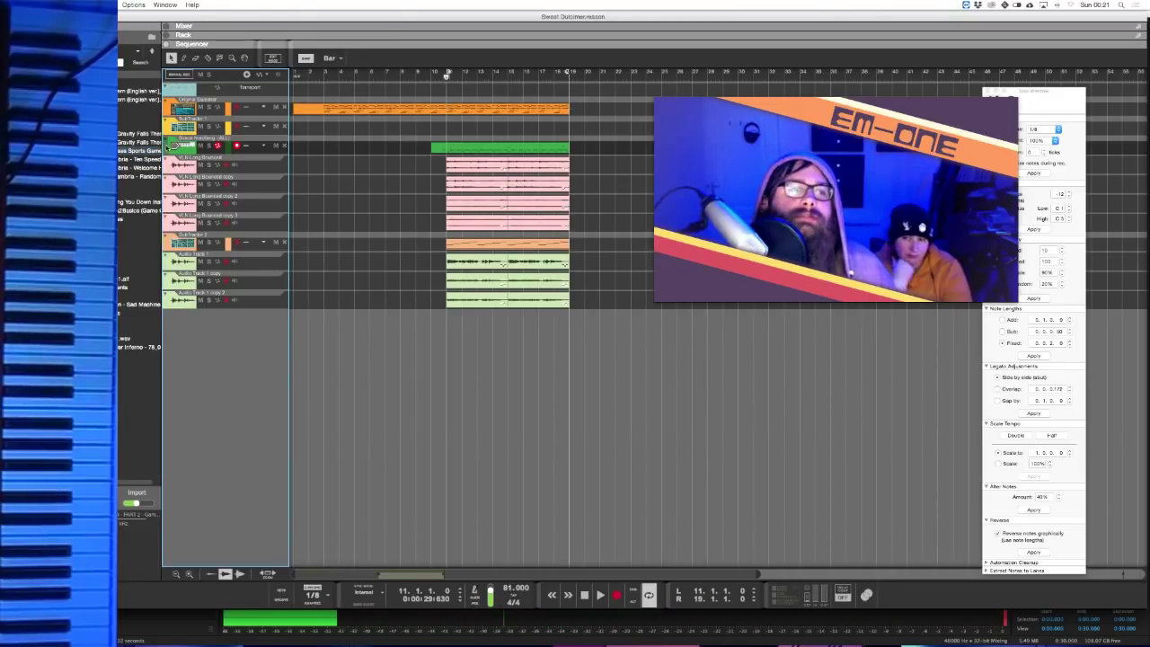
right_click(166, 147)
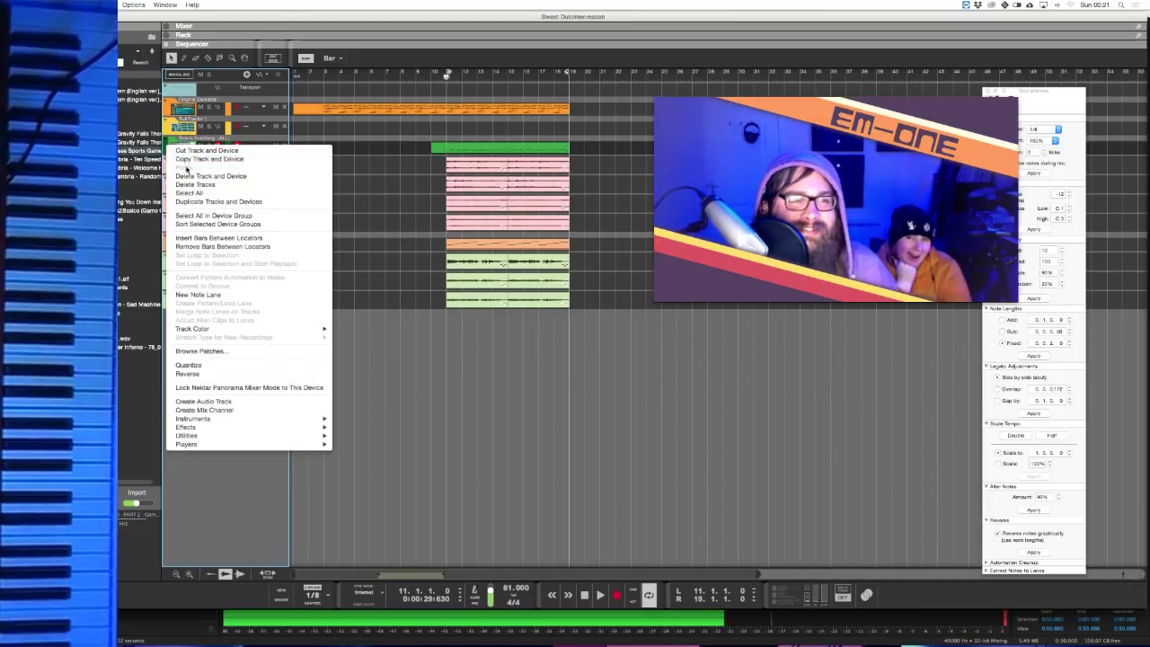
click(201, 159)
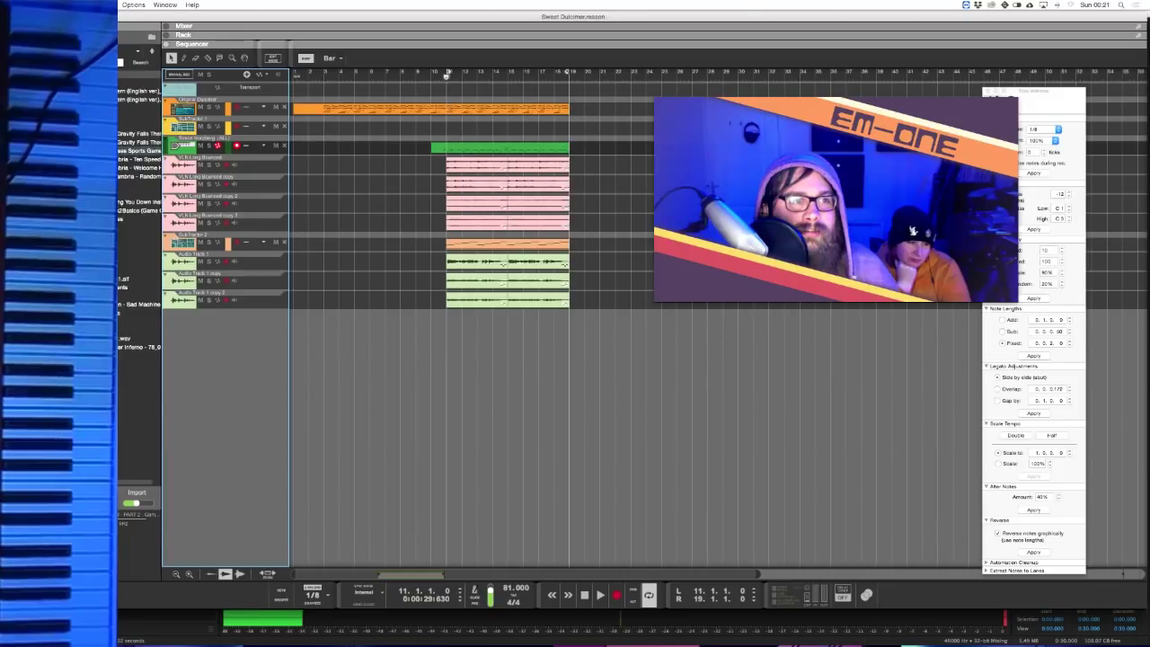
key(super+n)
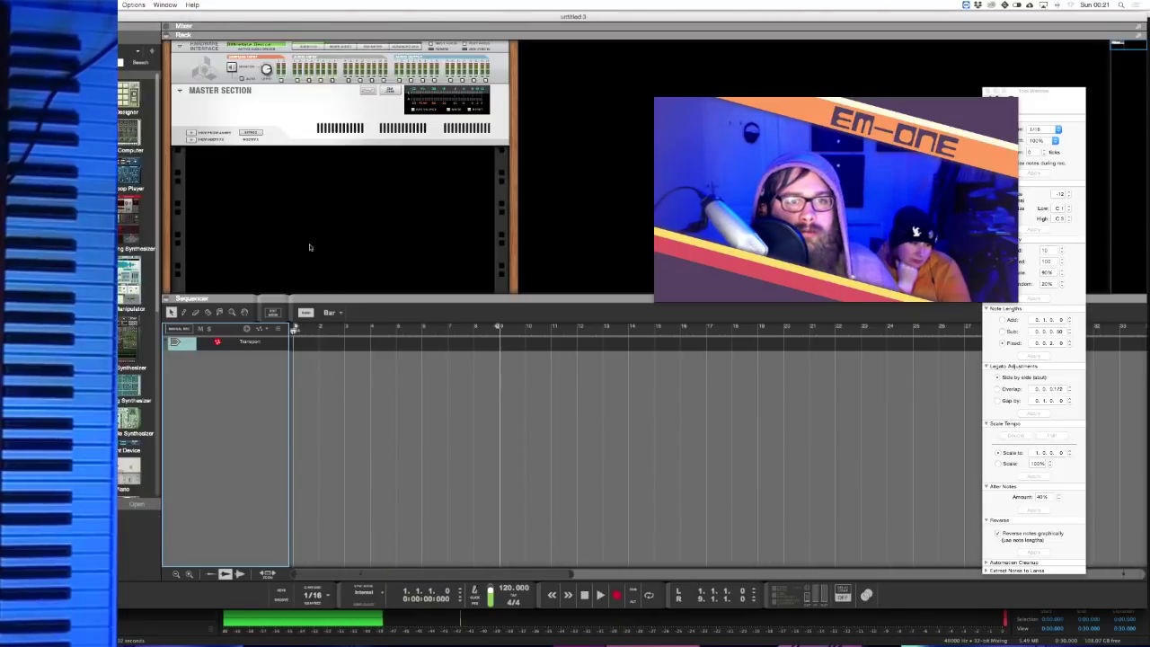
right_click(277, 218)
click(301, 239)
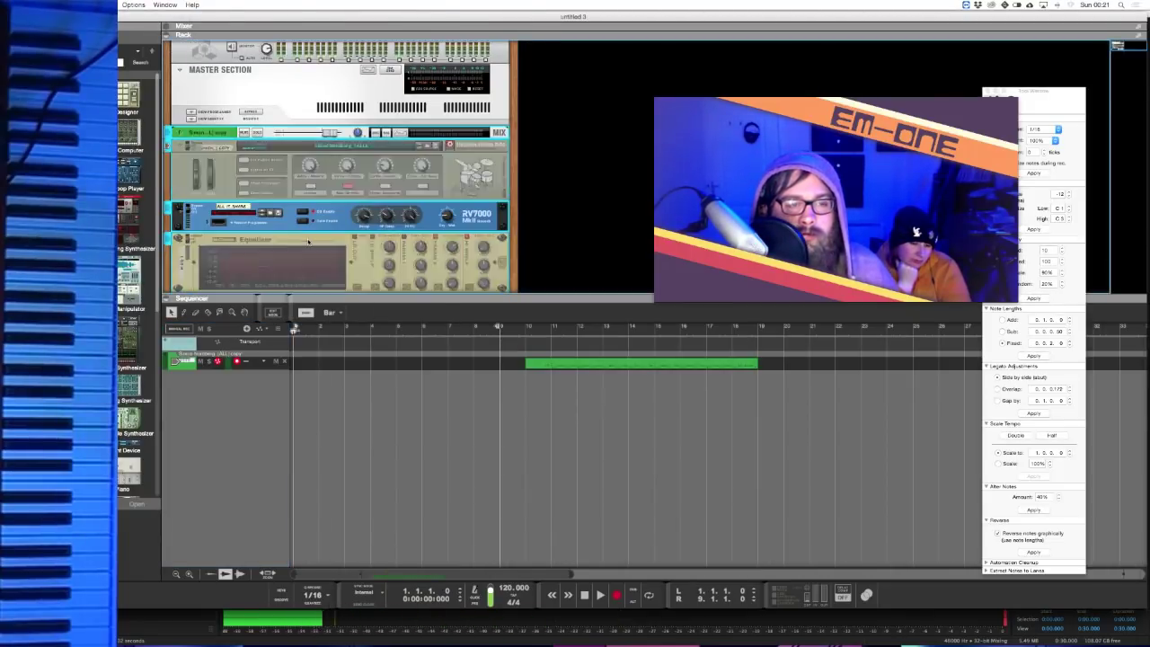
- Delete the pasted drum clip and set the loop locators to bar 3 and bar 11
key(F6)
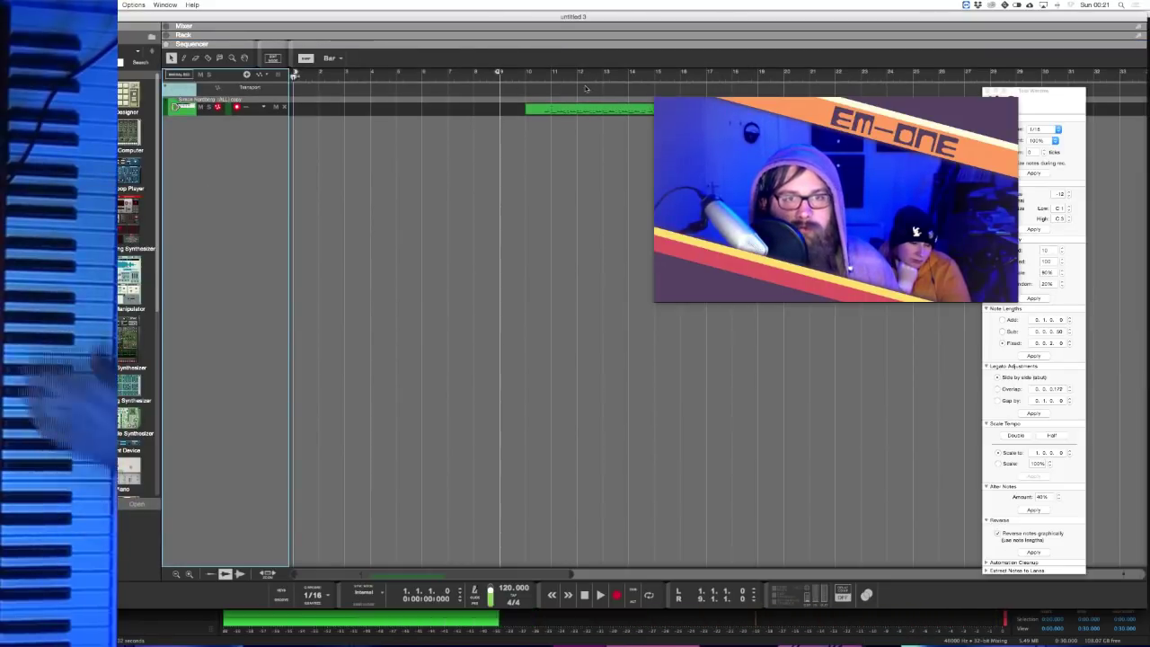
key(Delete)
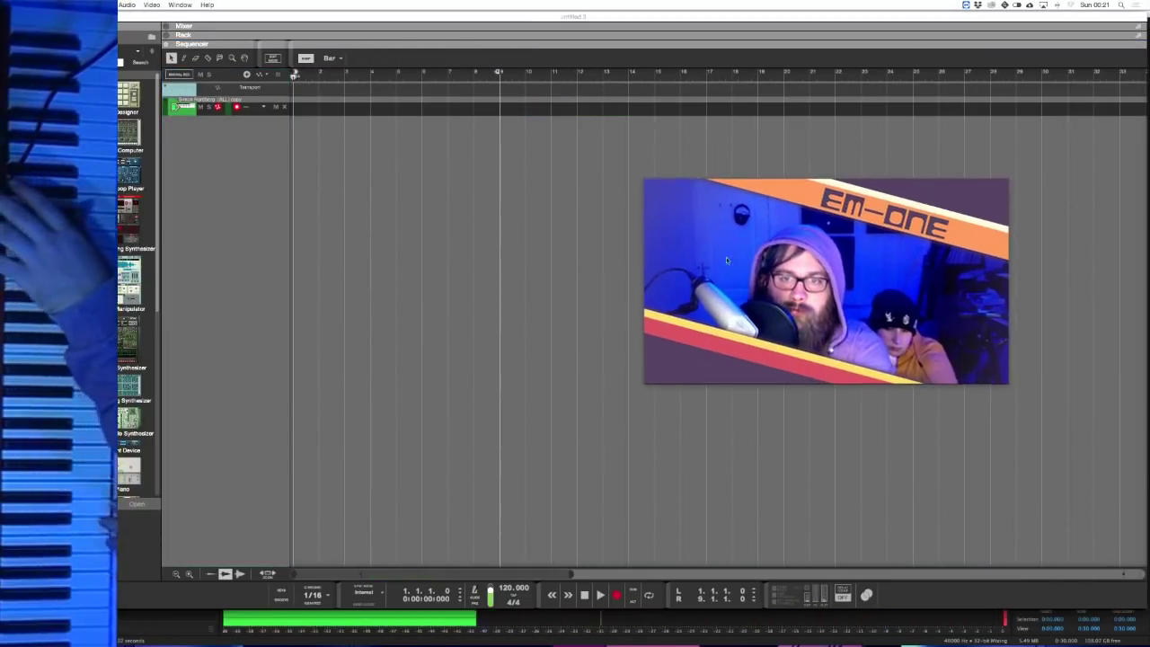
drag(293, 77, 346, 79)
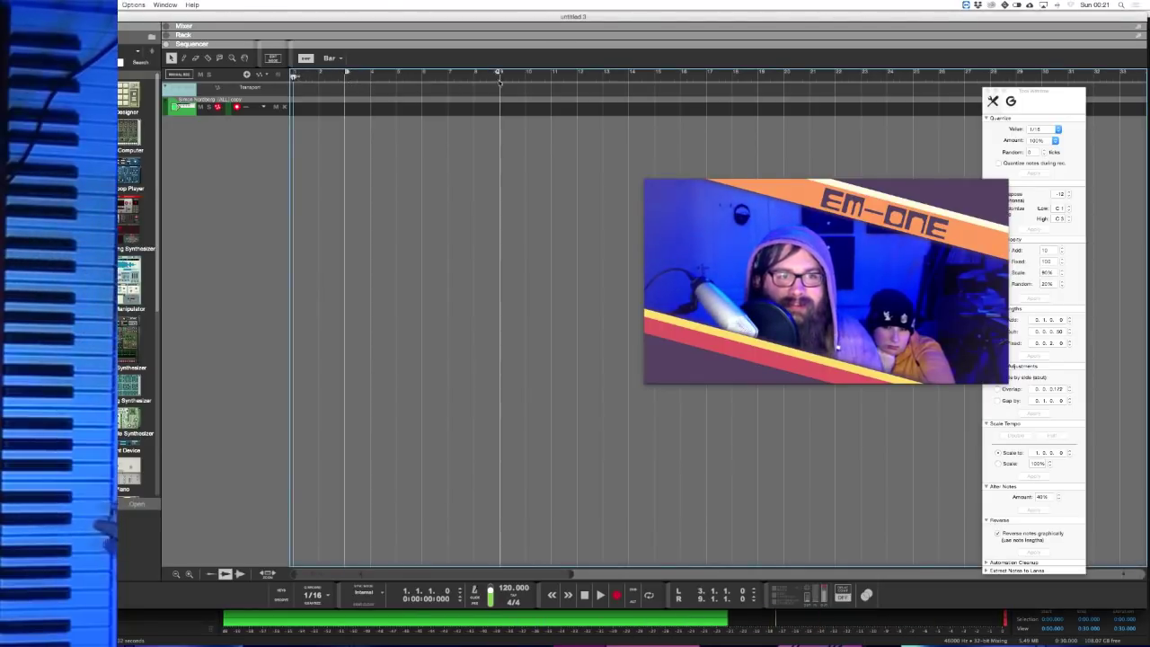
drag(500, 77, 550, 77)
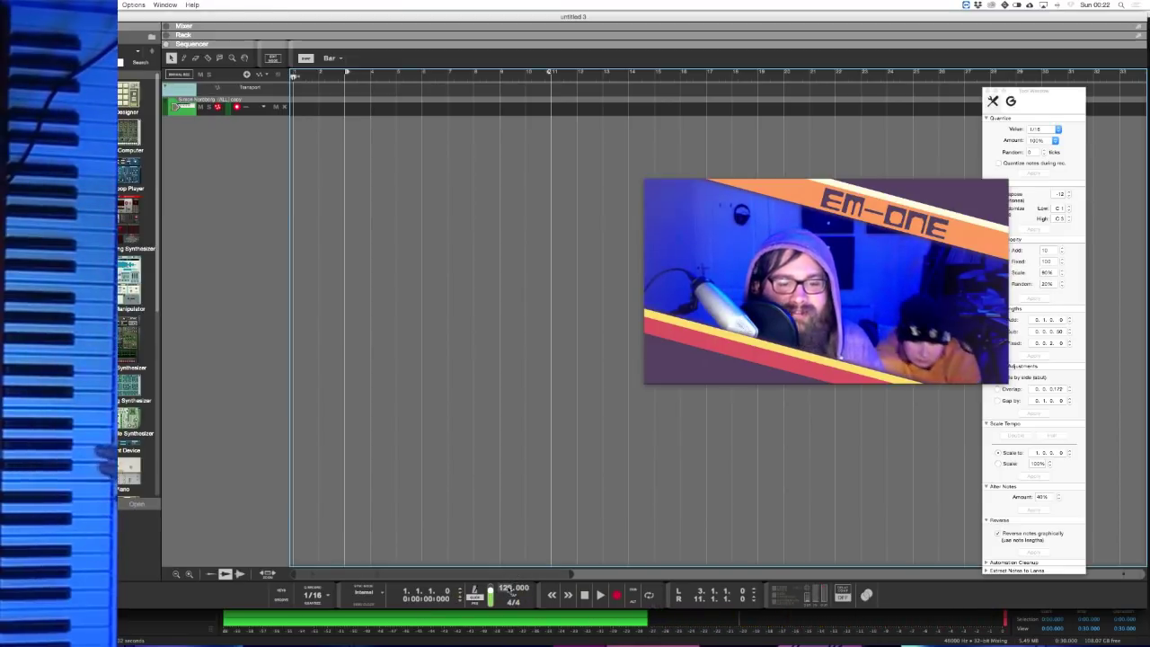
- Set the new song's tempo to 123 BPM
click(507, 587)
text(123)
key(Return)
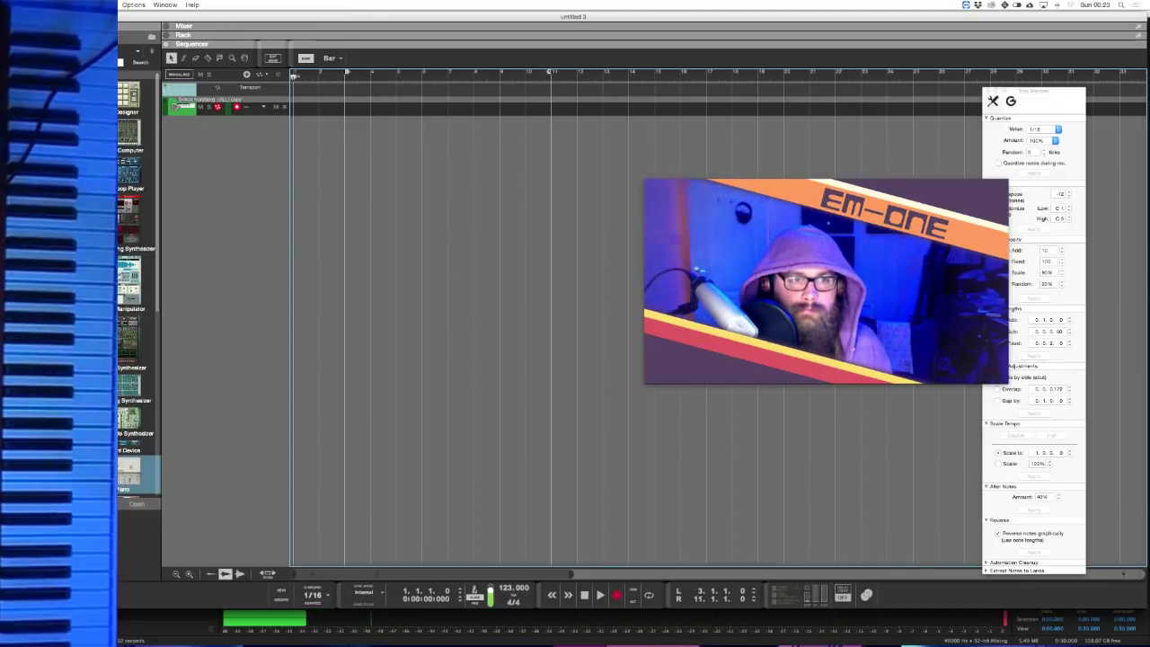
- Switch to Adobe Audition, mute Track 2 and return to Reason
key(super+Tab)
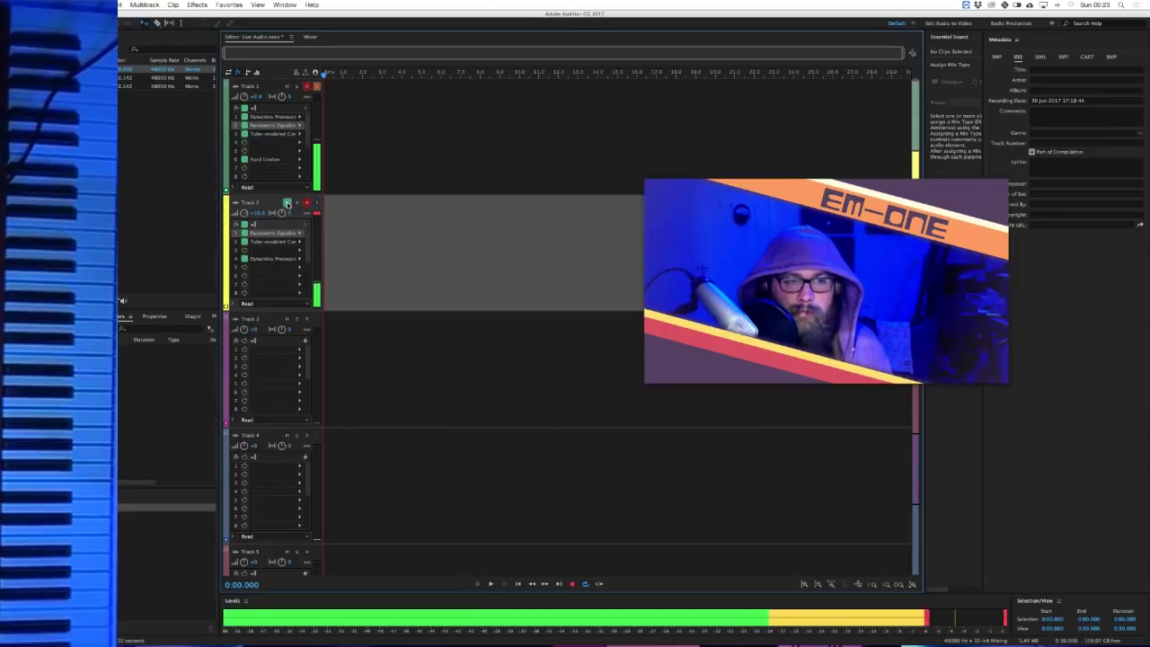
mouse_move(397, 629)
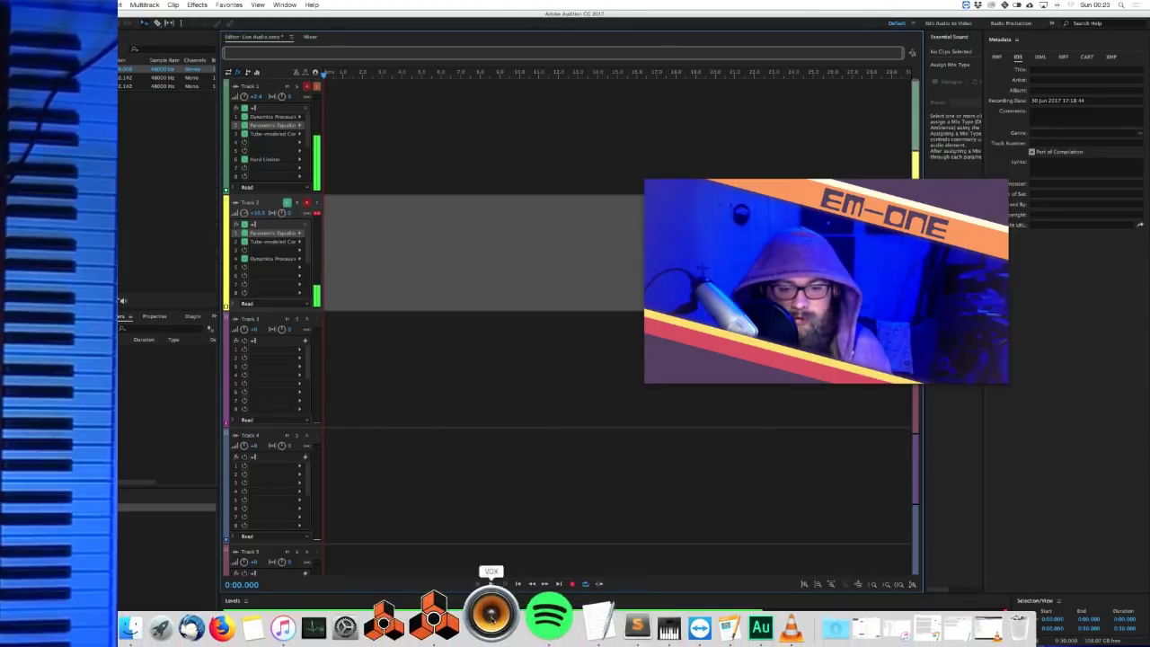
click(466, 618)
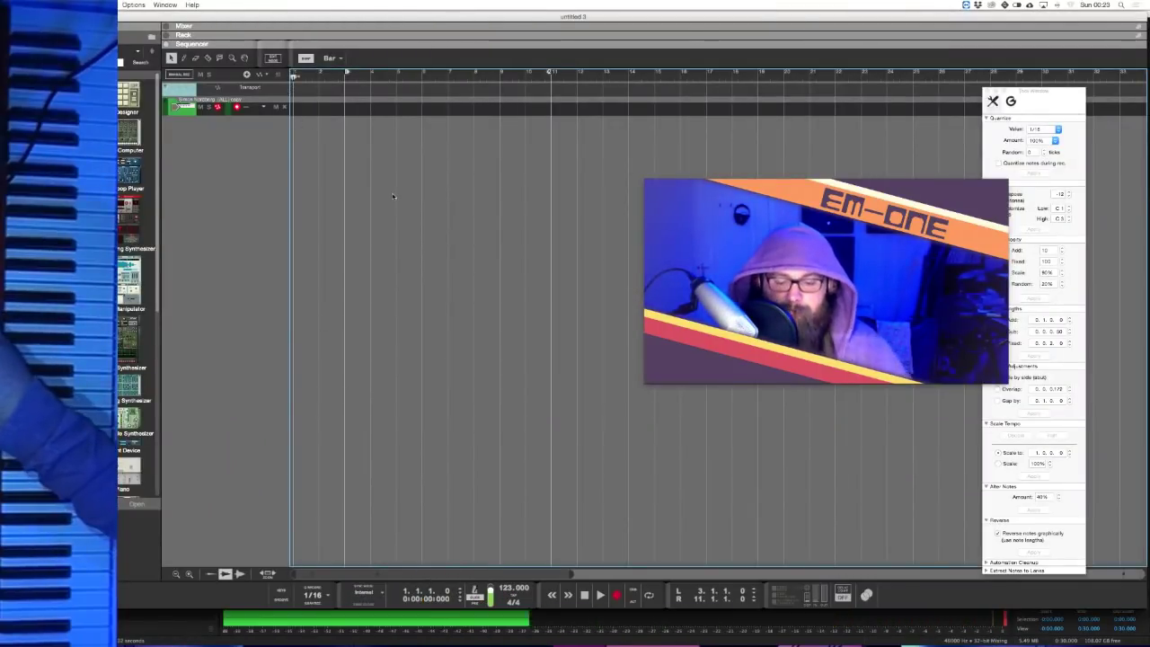
key(F6)
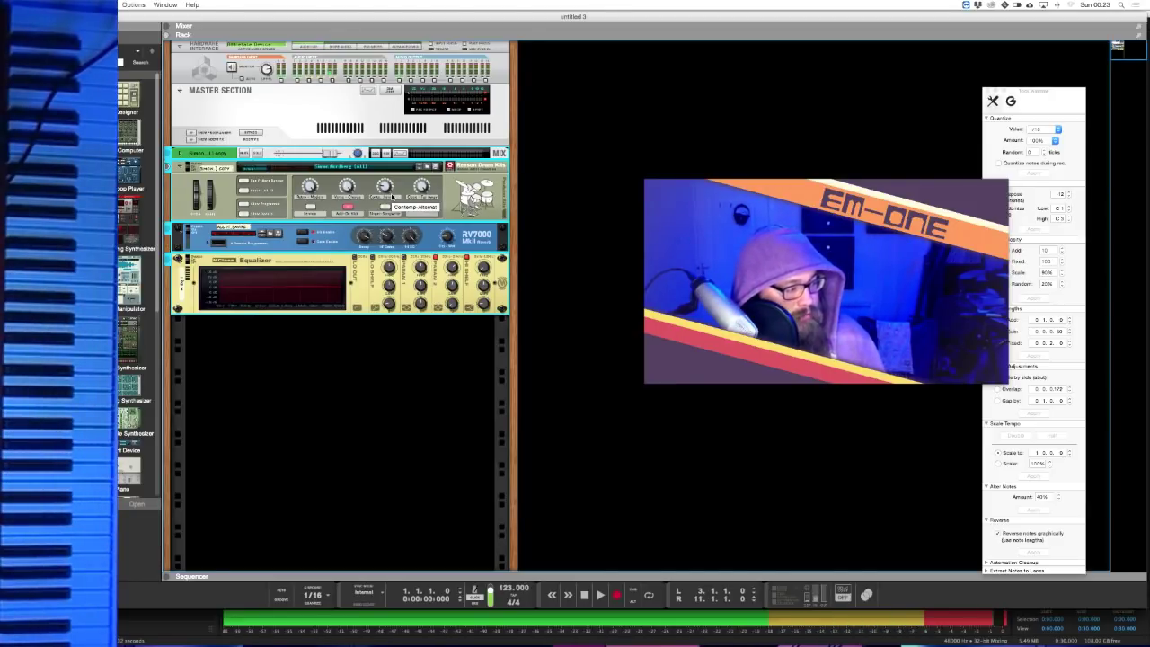
click(473, 112)
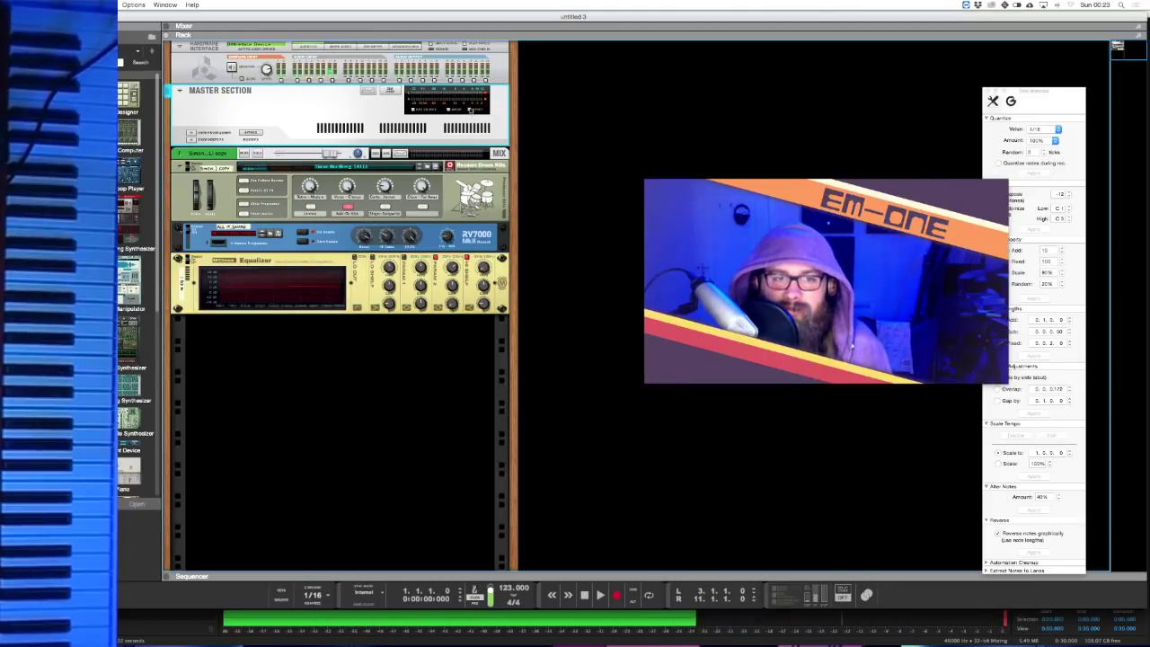
right_click(265, 361)
click(264, 364)
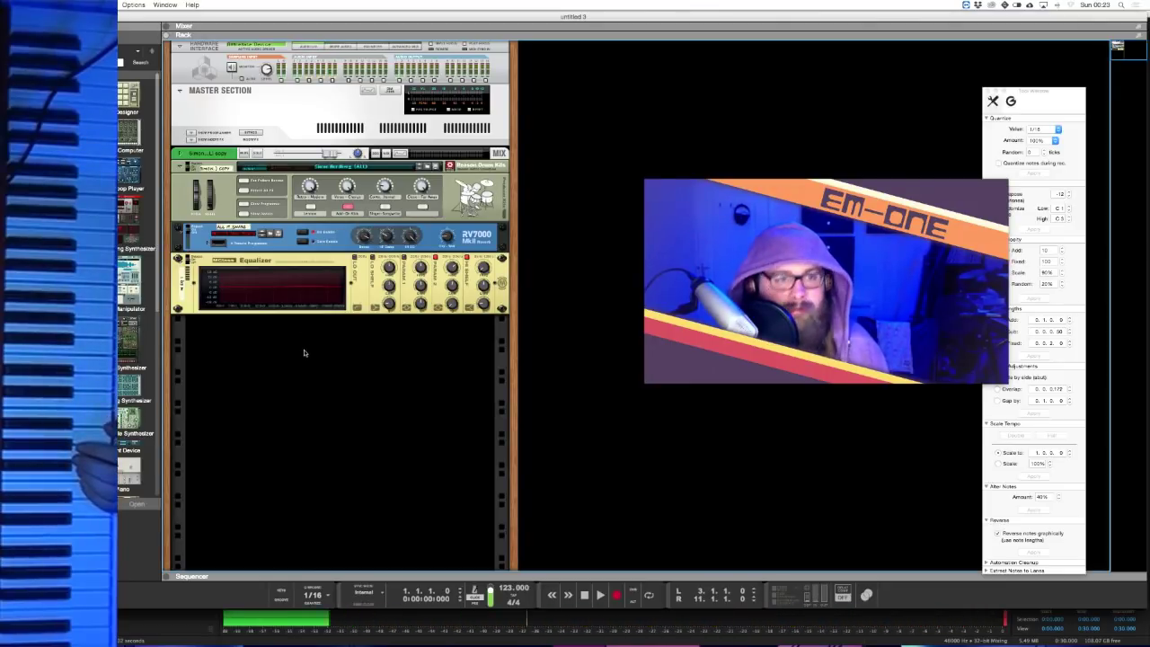
key(F7)
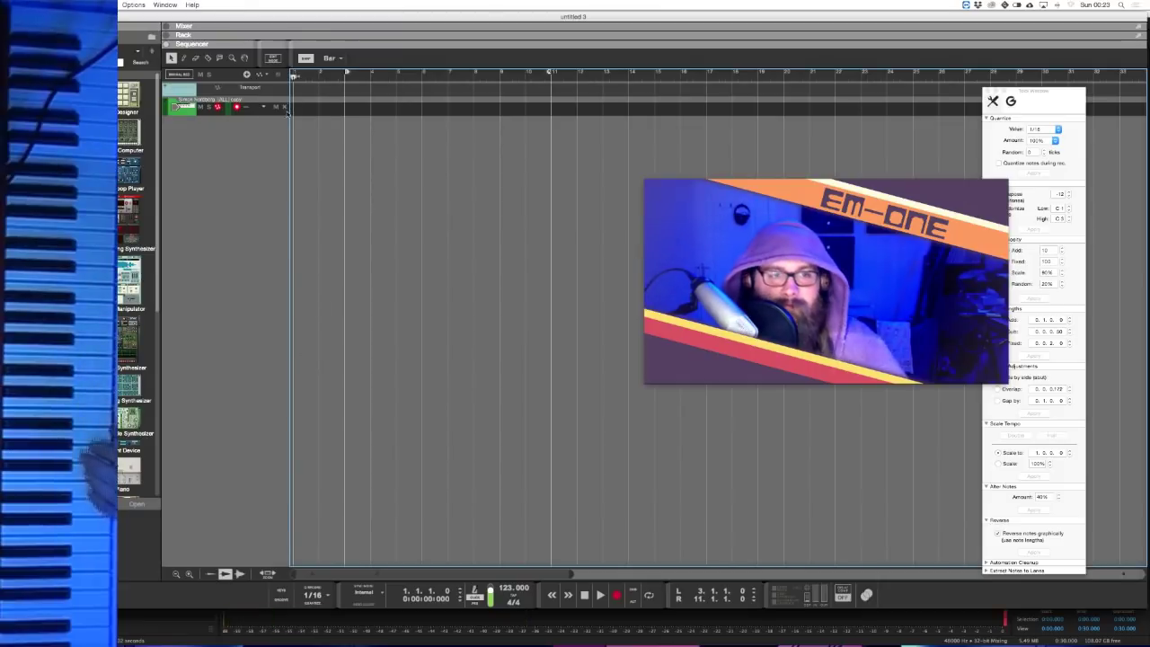
key(F6)
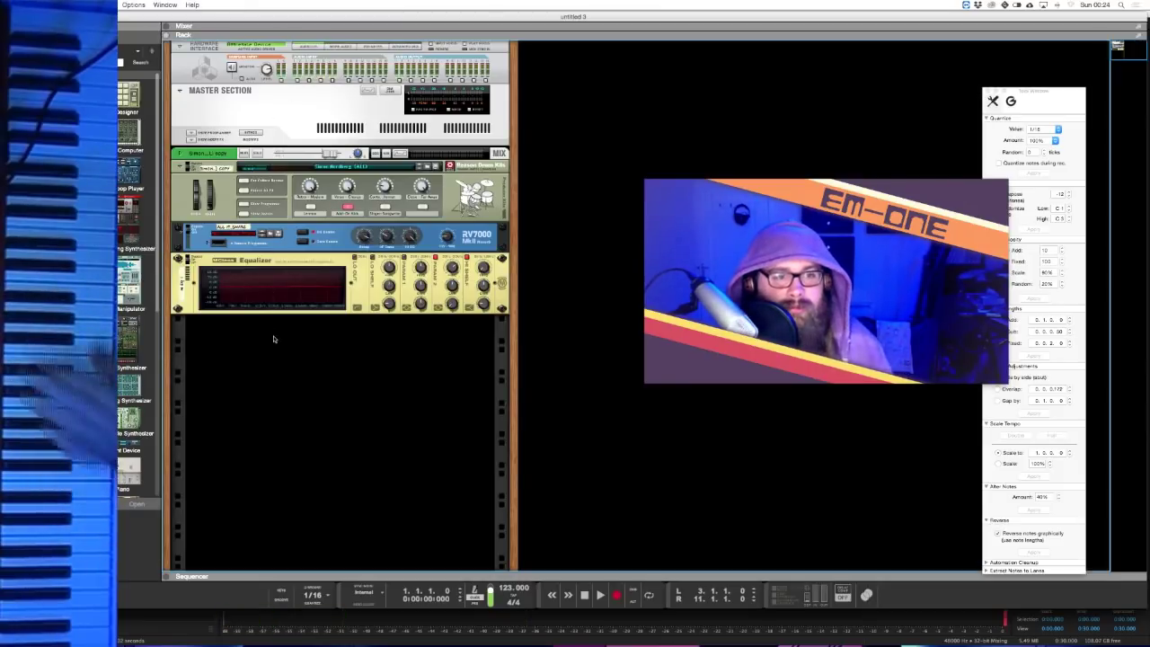
key(F7)
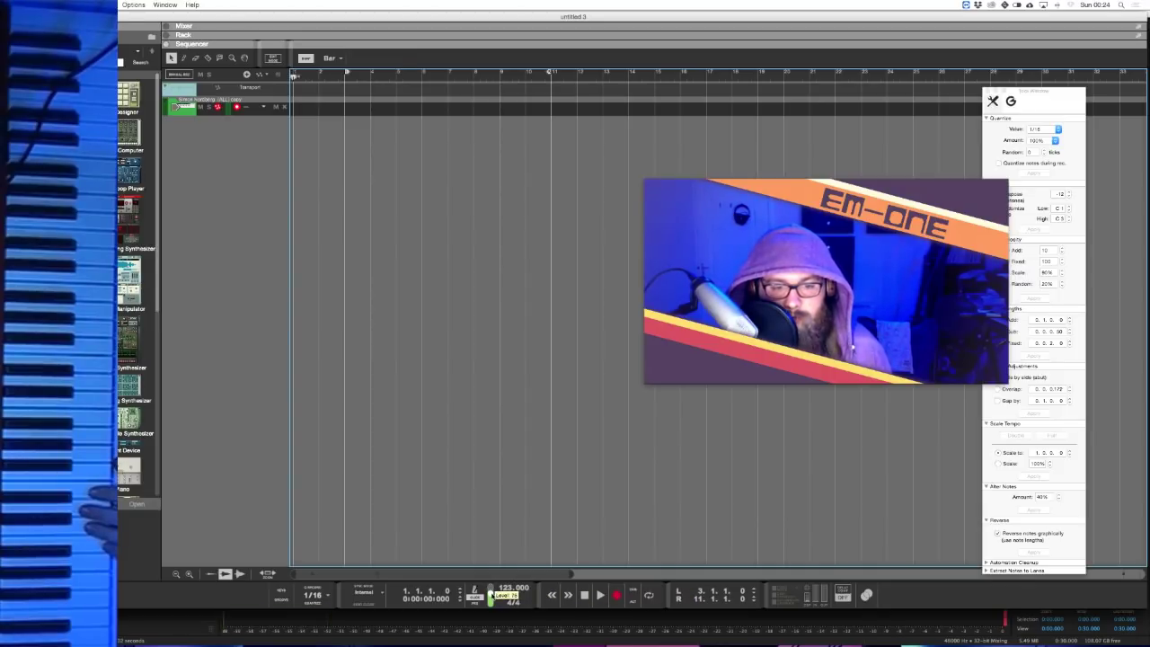
- Record a live drum take on the drum track from bar 1 past bar 11 and play it back
click(617, 595)
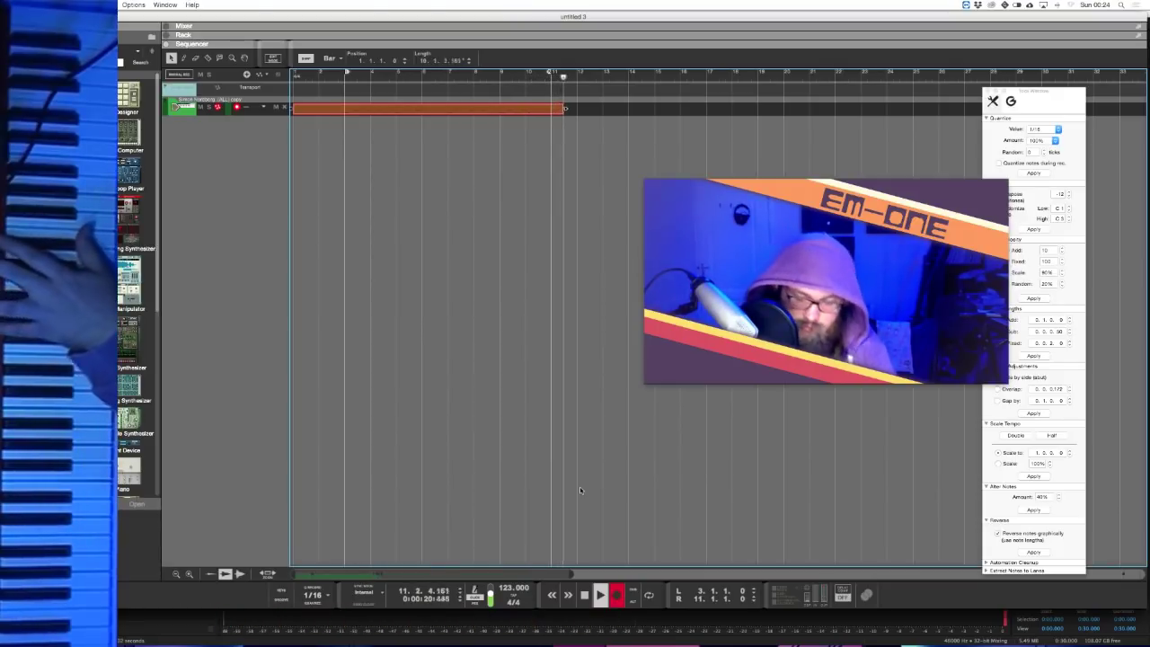
key(space)
key(space)
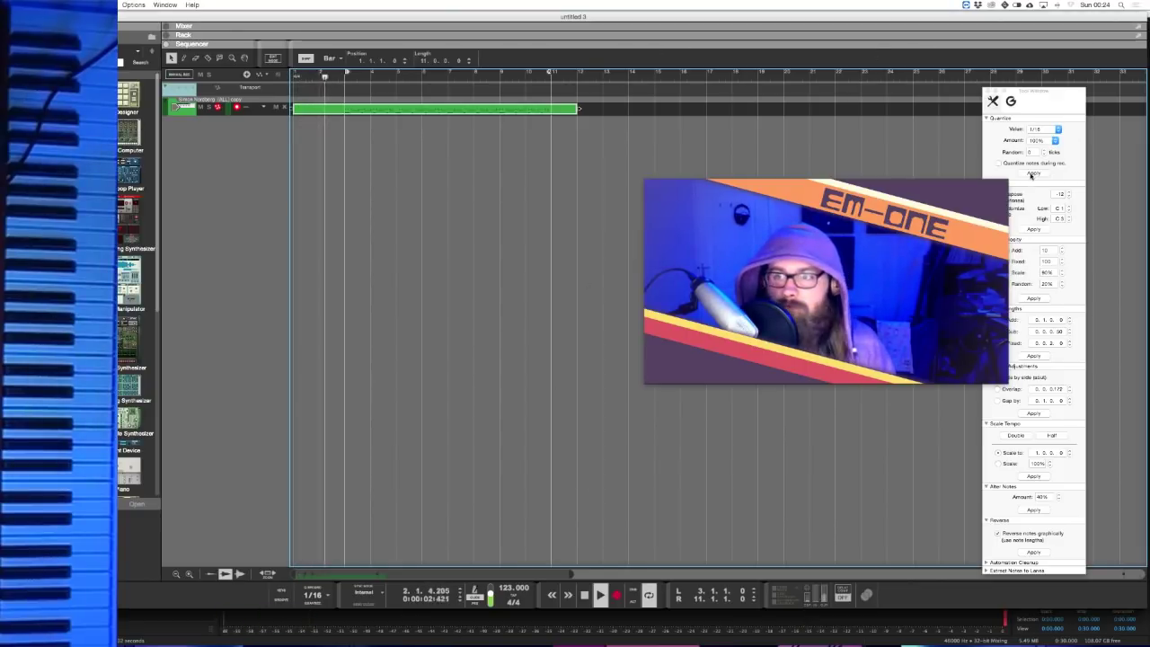
- Trim the recorded drum clip at both ends so it runs from bar 3 to bar 11
click(390, 187)
click(304, 112)
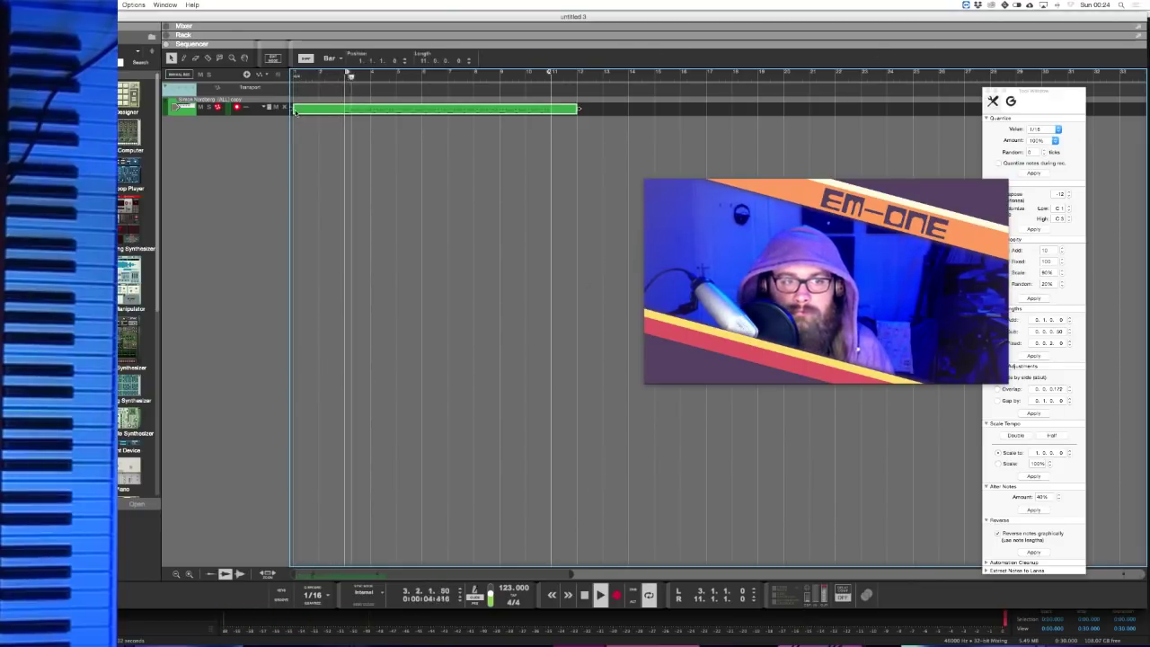
drag(293, 109, 347, 110)
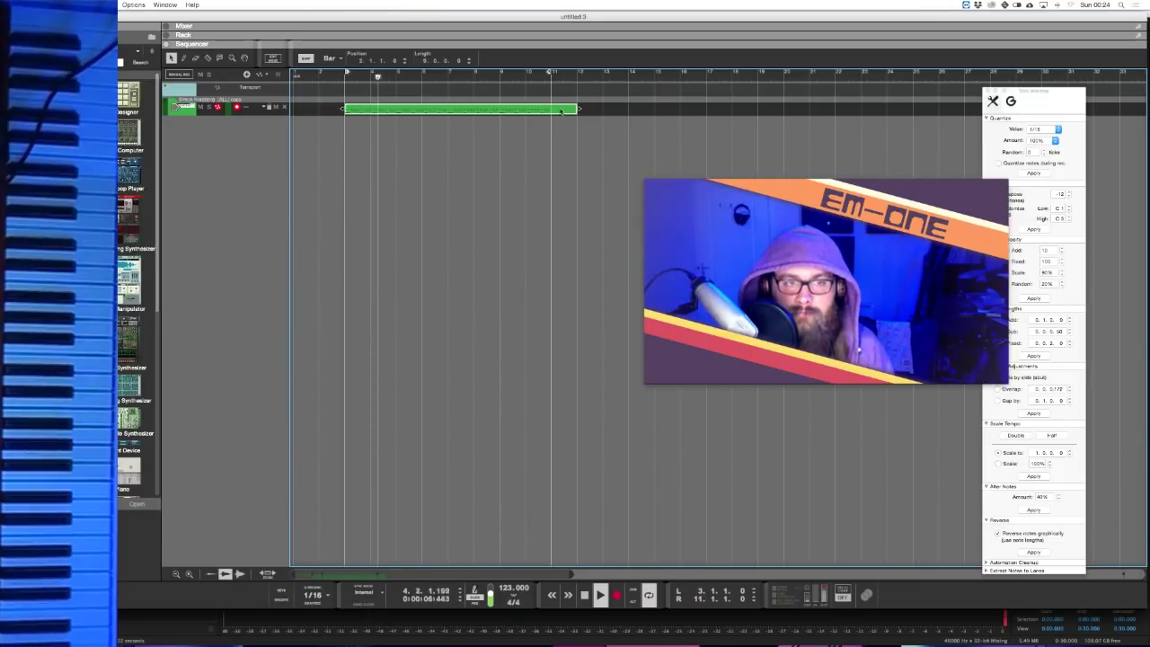
drag(575, 110, 546, 109)
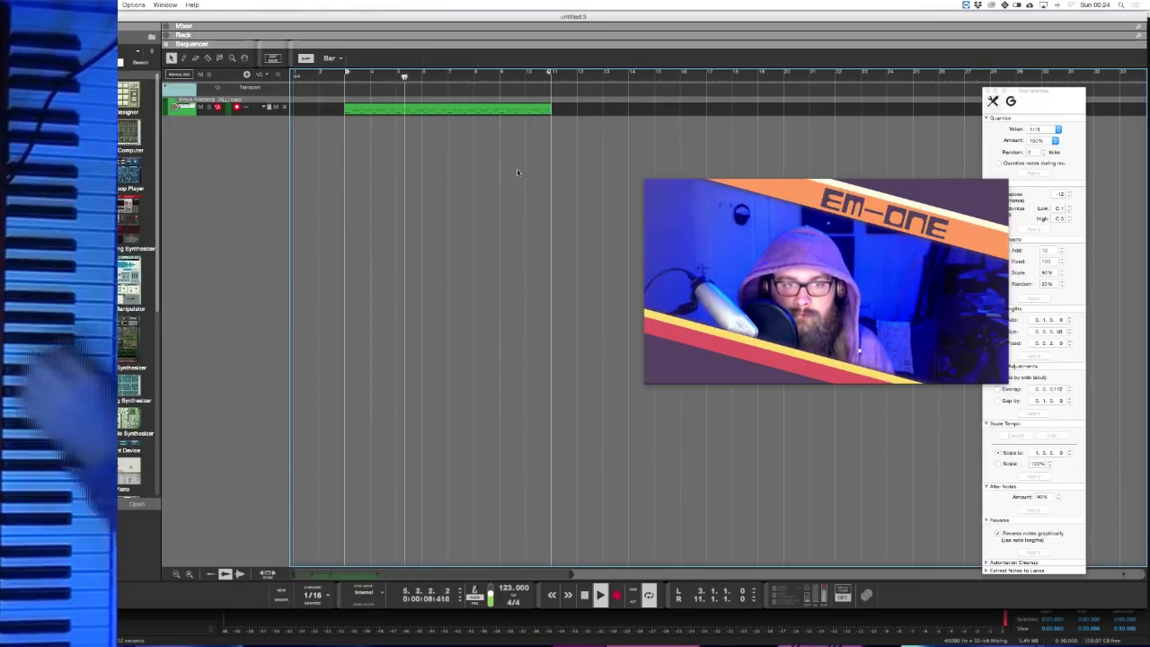
- Add a Thor Polysonic Synthesizer below the drum devices in the rack and hide its programmer section
key(F6)
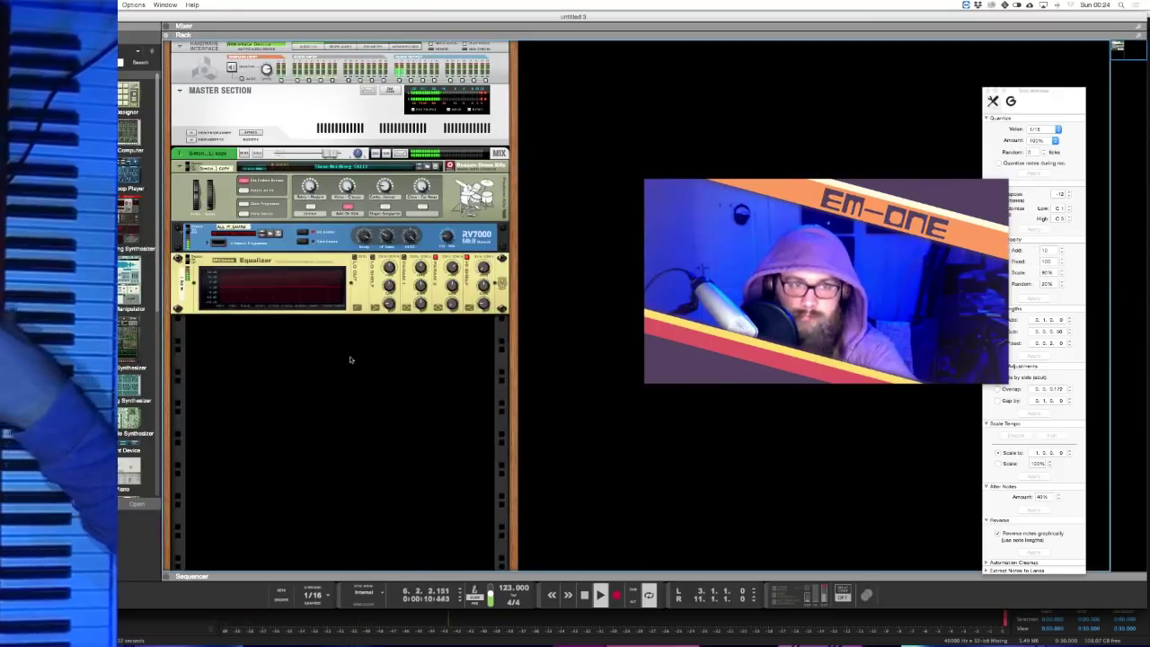
right_click(348, 372)
mouse_move(422, 439)
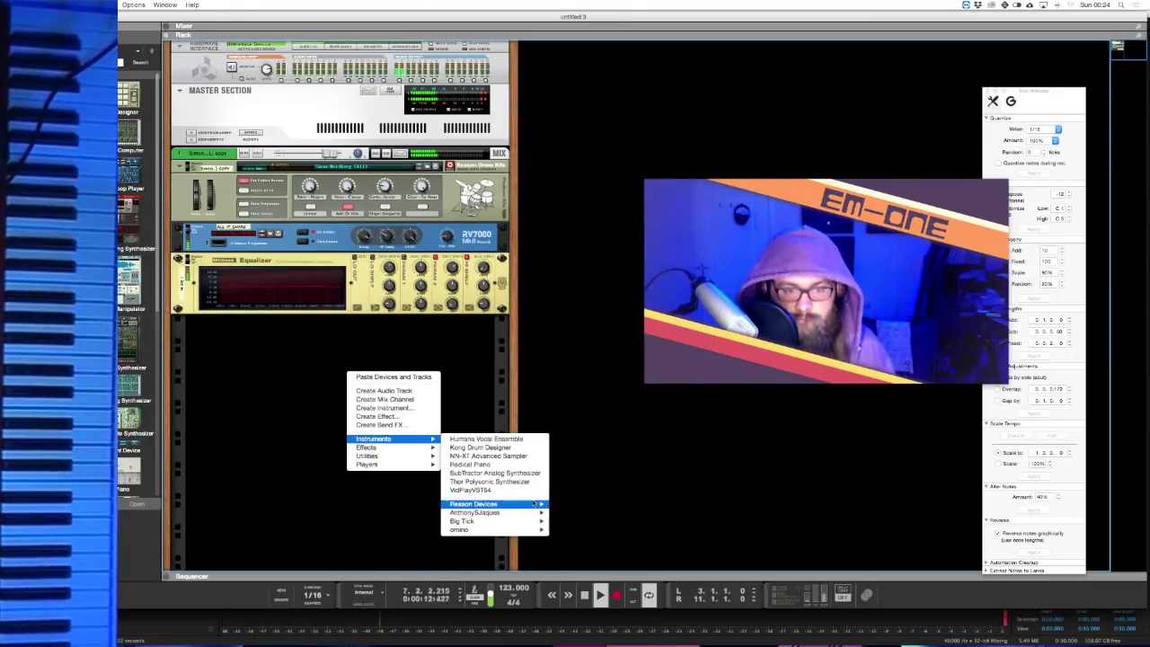
mouse_move(522, 504)
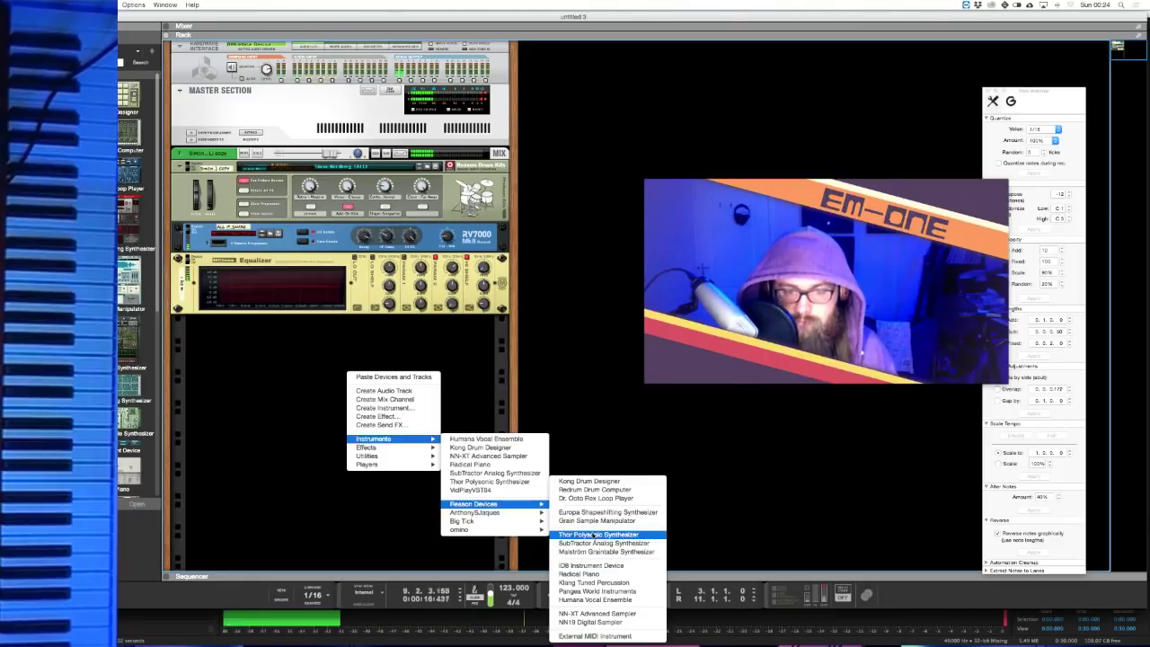
click(357, 351)
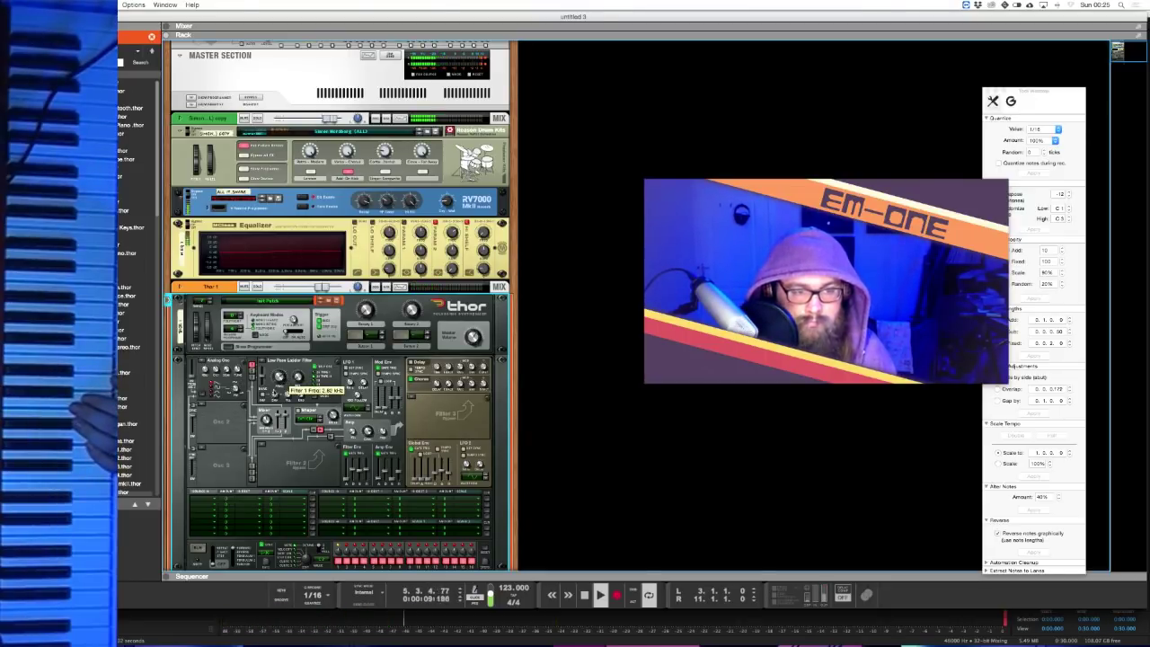
click(233, 346)
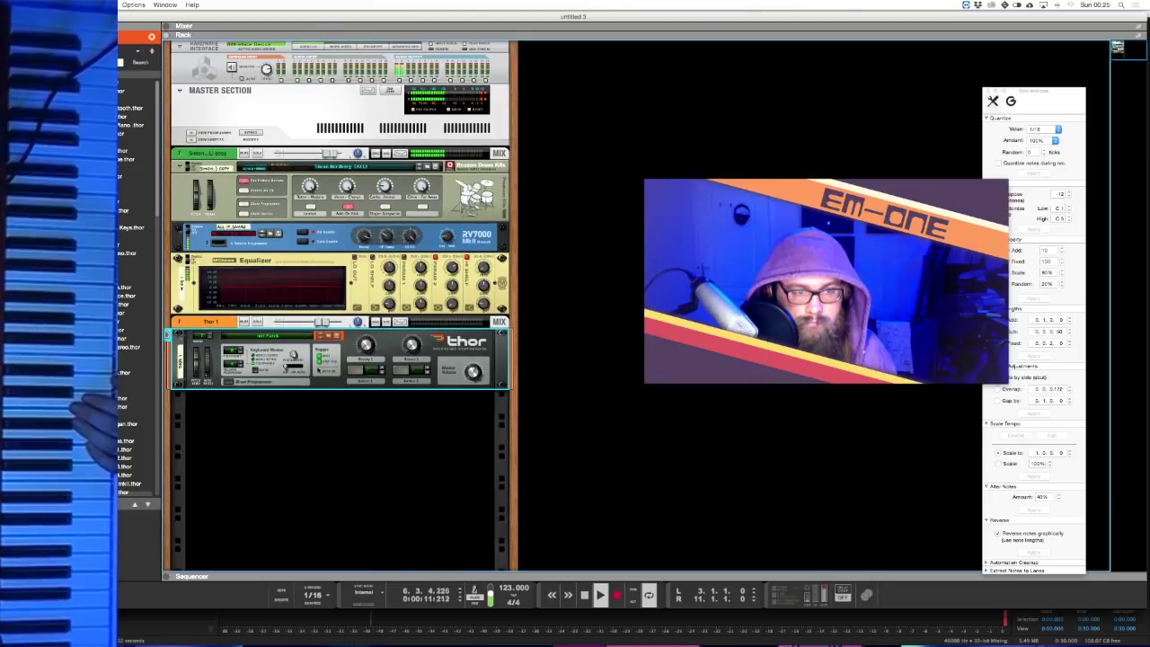
right_click(330, 384)
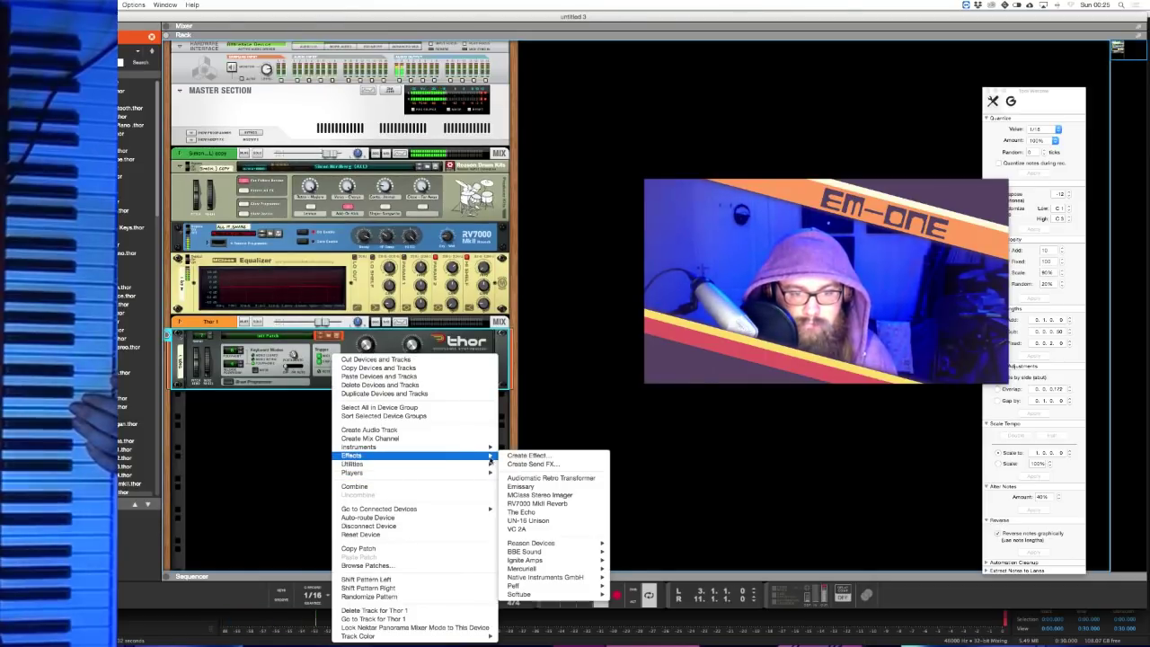
click(317, 446)
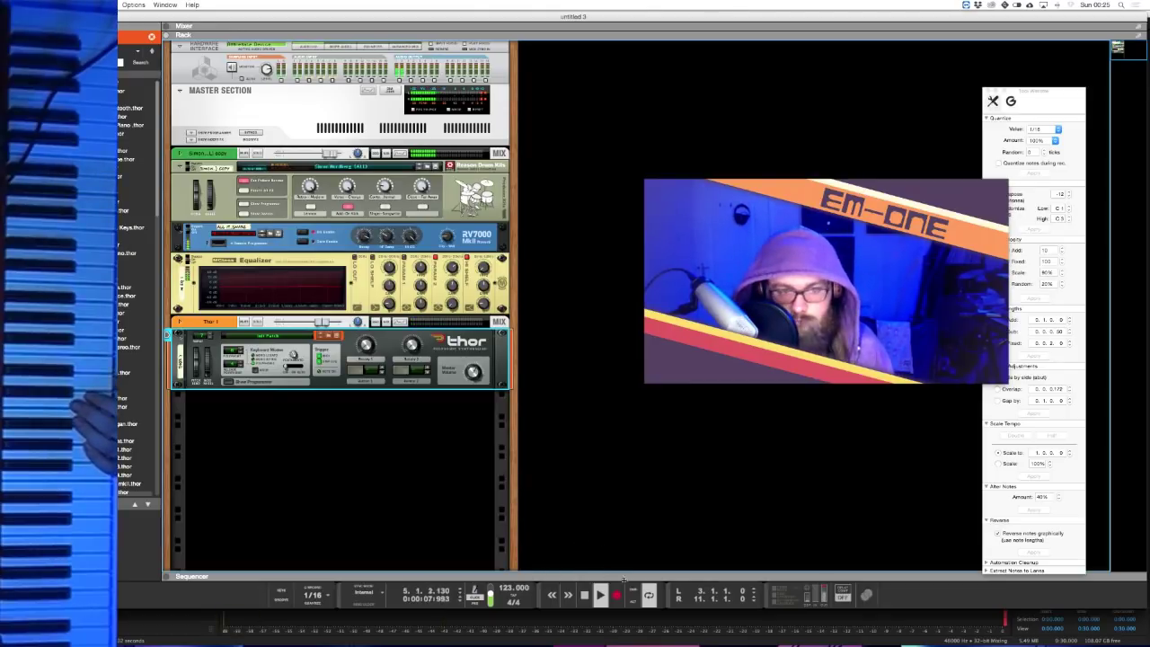
- Record a live take on the new Thor track within the bar 3 to 11 loop
key(F7)
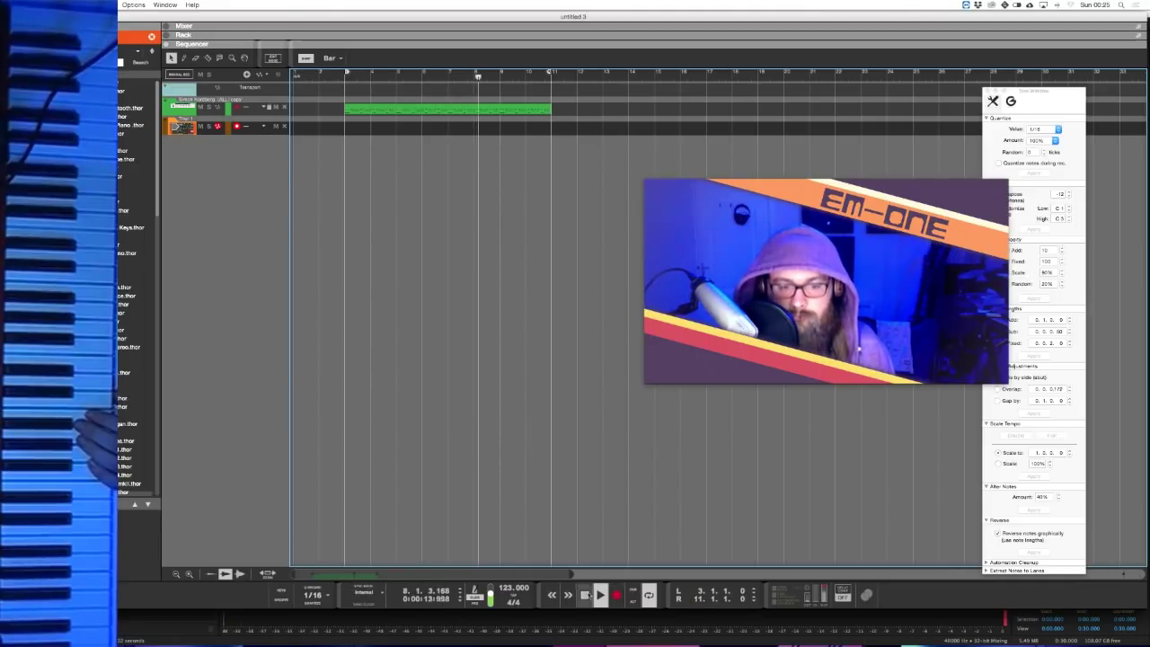
click(617, 594)
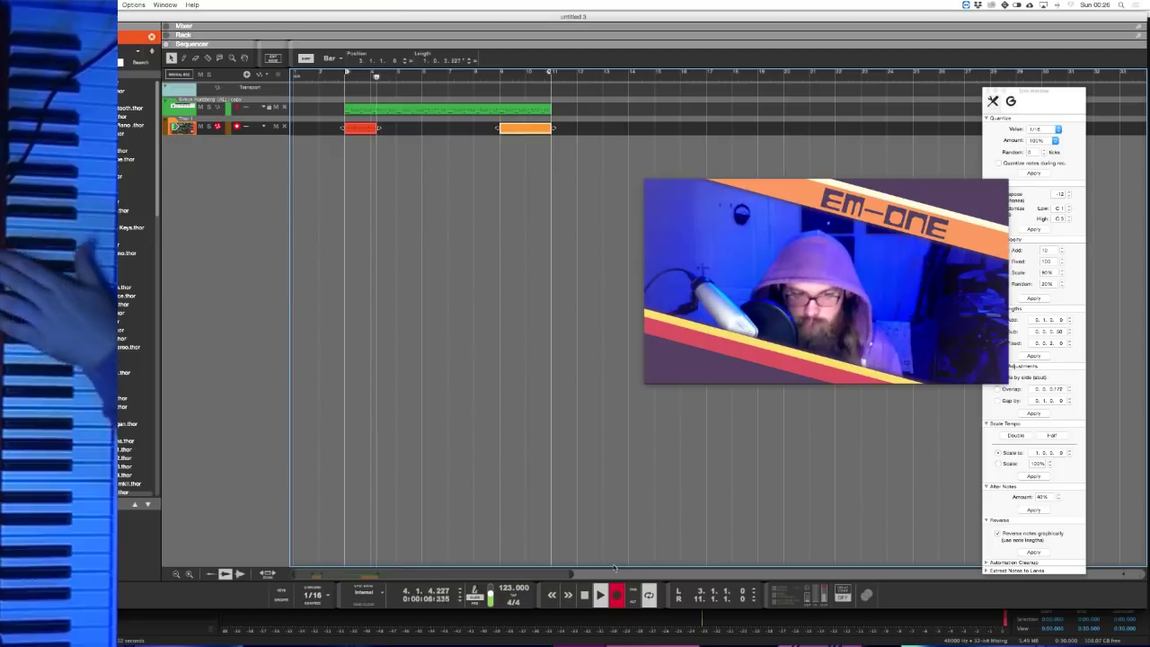
key(space)
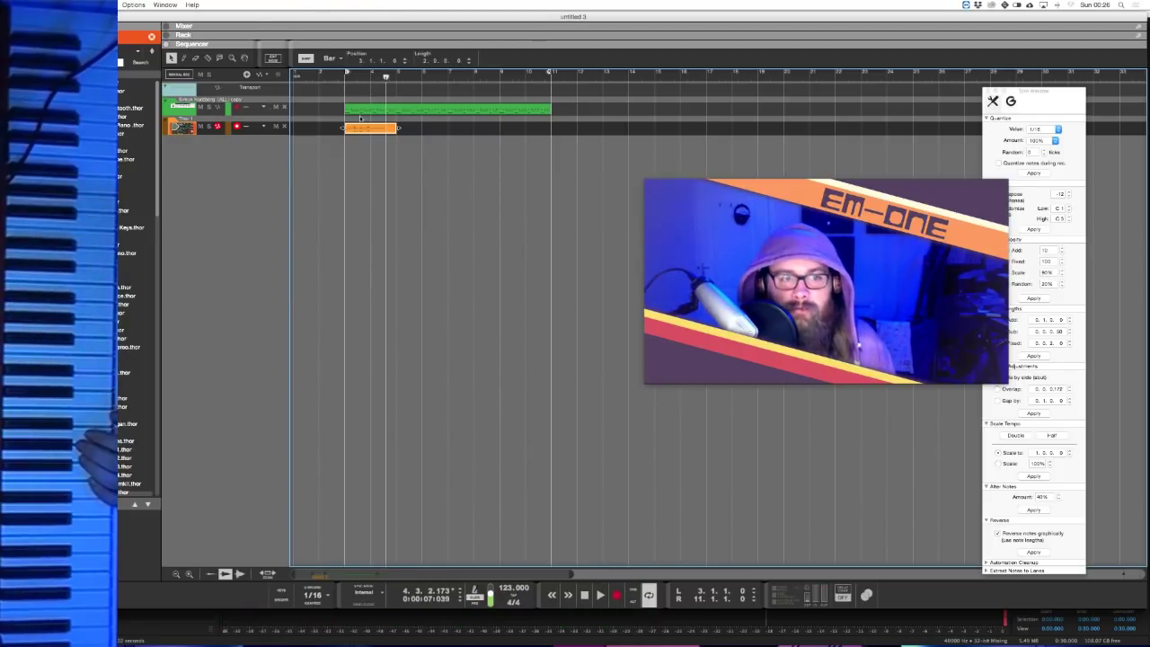
- Open the recorded Thor clip at bar 3 and delete its long held note and the trailing notes
double_click(369, 129)
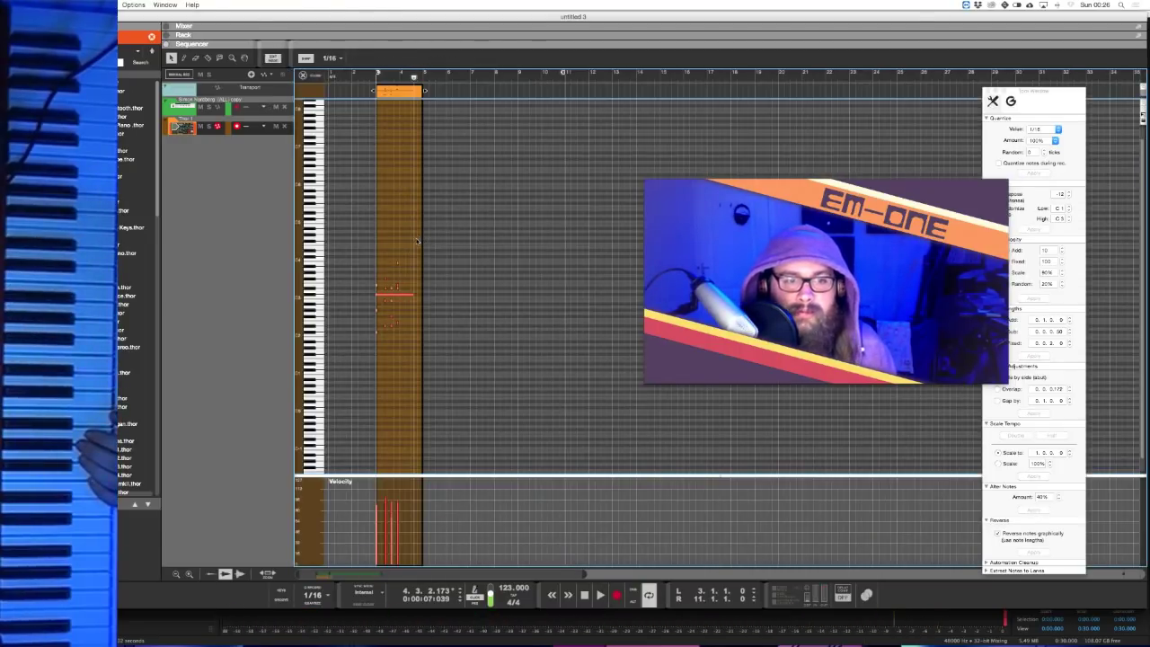
click(406, 296)
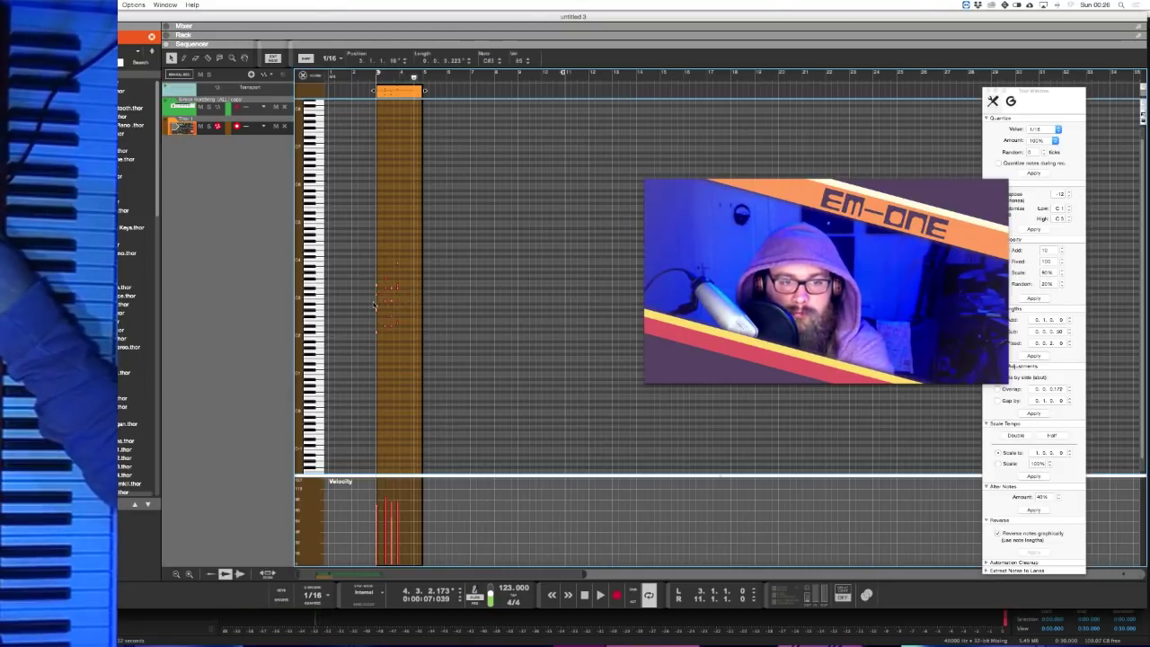
click(378, 301)
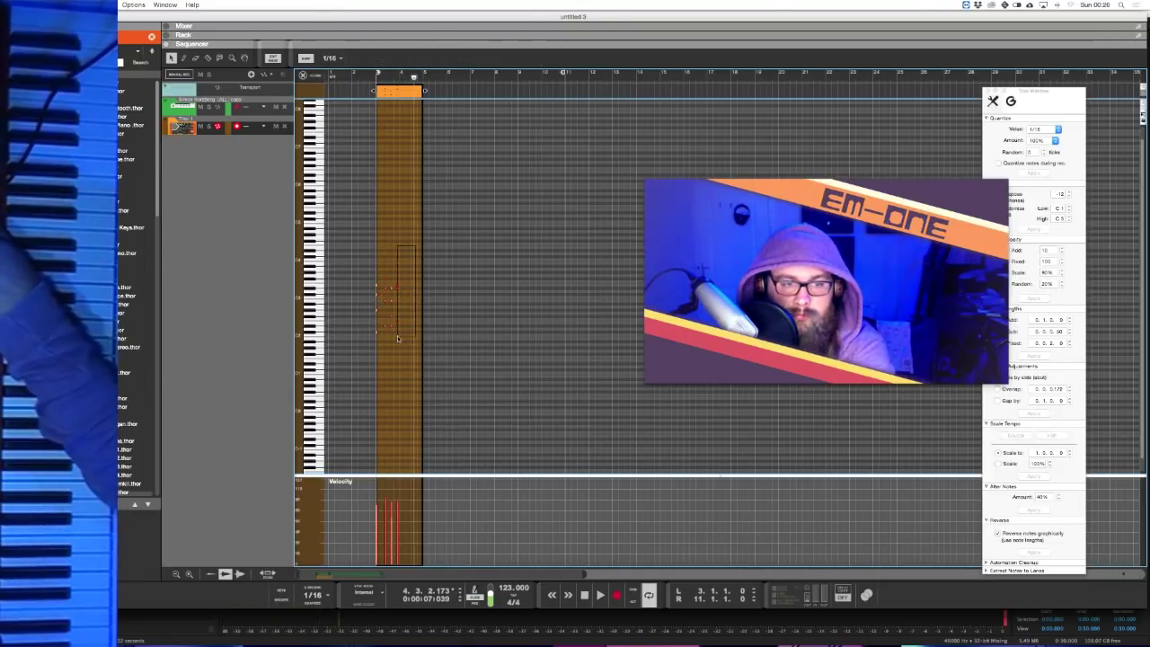
- Record more notes into the Thor clip in takes from bar 3, extending it to bar 7
click(375, 76)
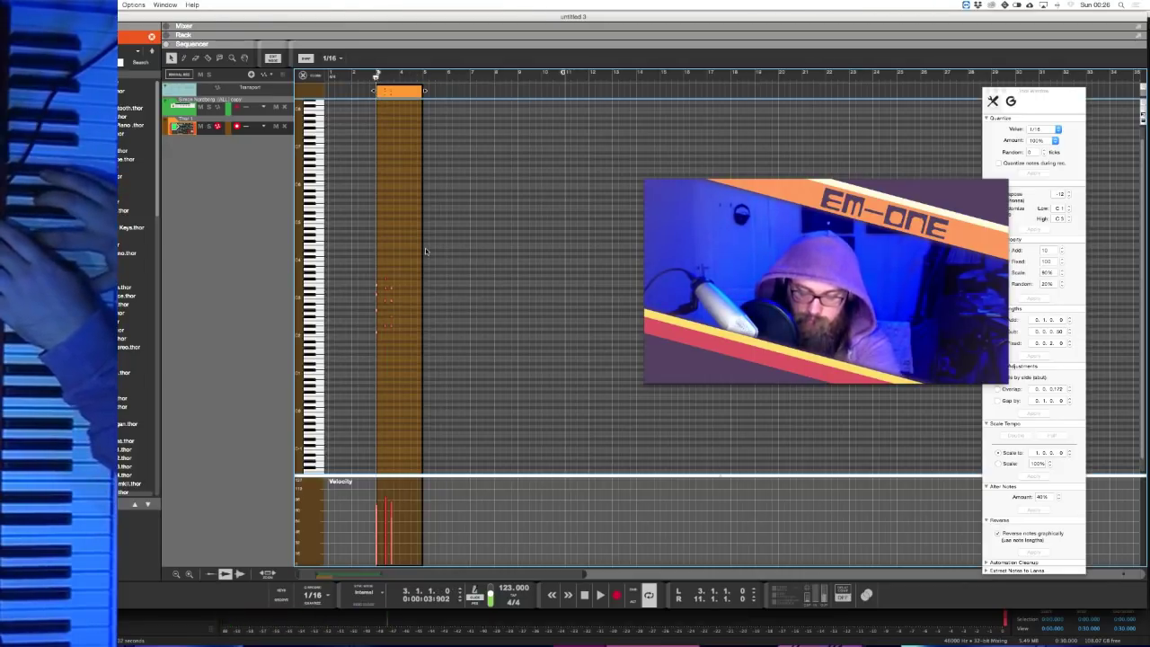
key(super+Return)
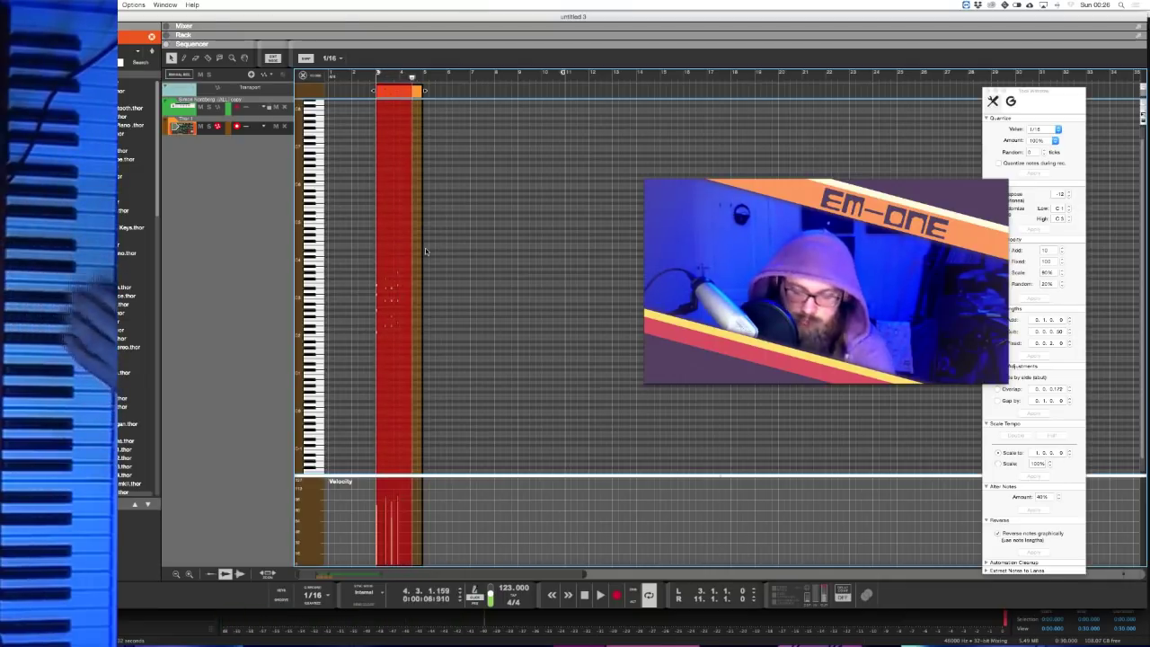
key(space)
drag(413, 78, 421, 79)
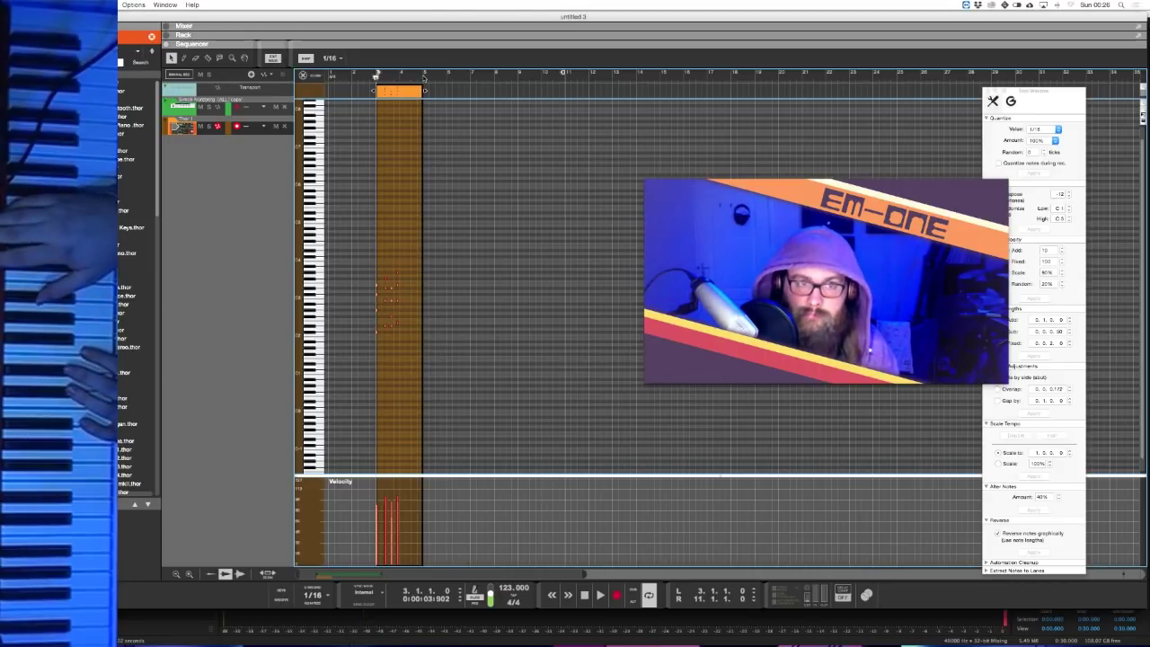
key(super+Return)
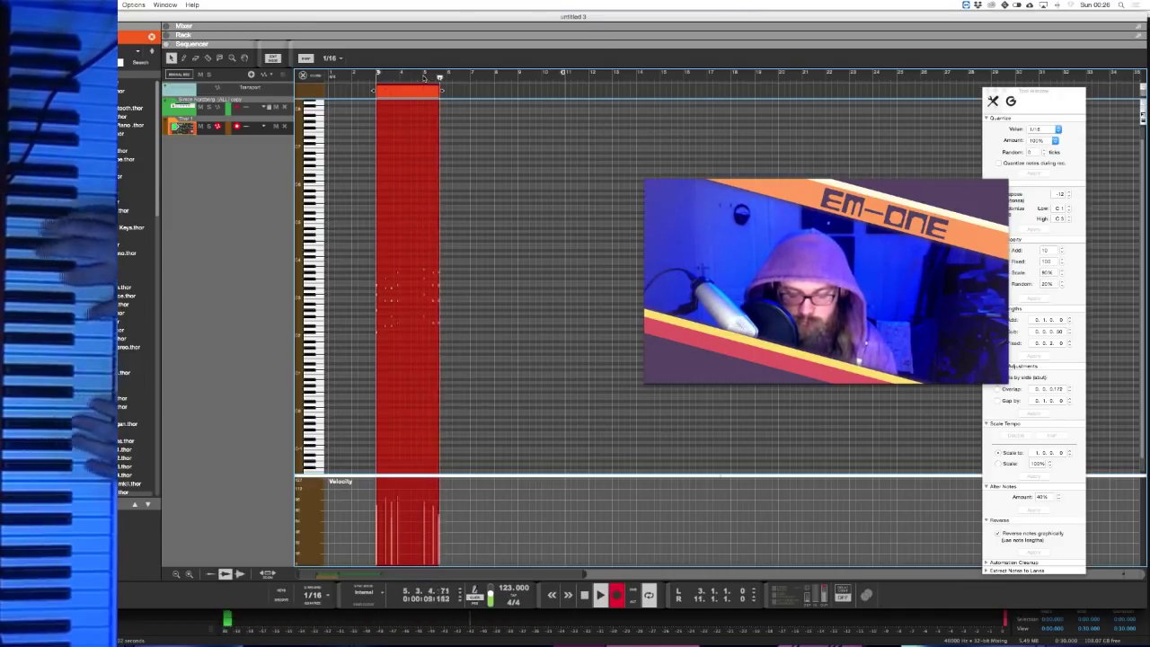
key(super+Return)
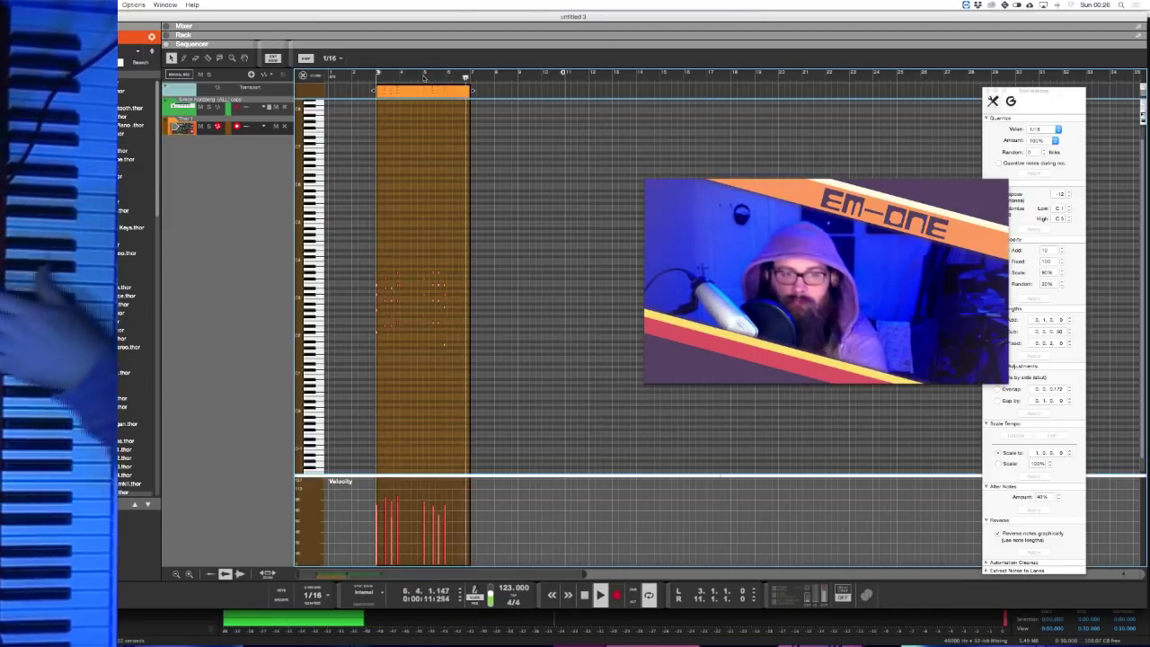
- Leave clip editing, show the rack above the sequencer and duplicate the four-bar Thor clip to fill bars 3 to 11
key(F6)
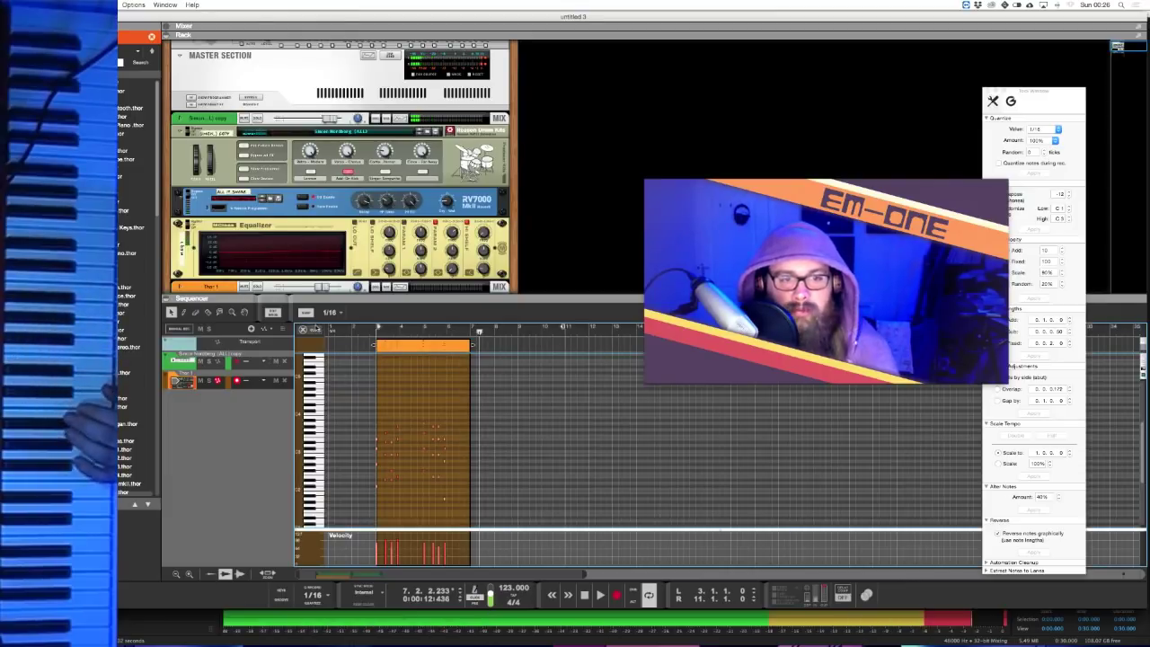
key(super+e)
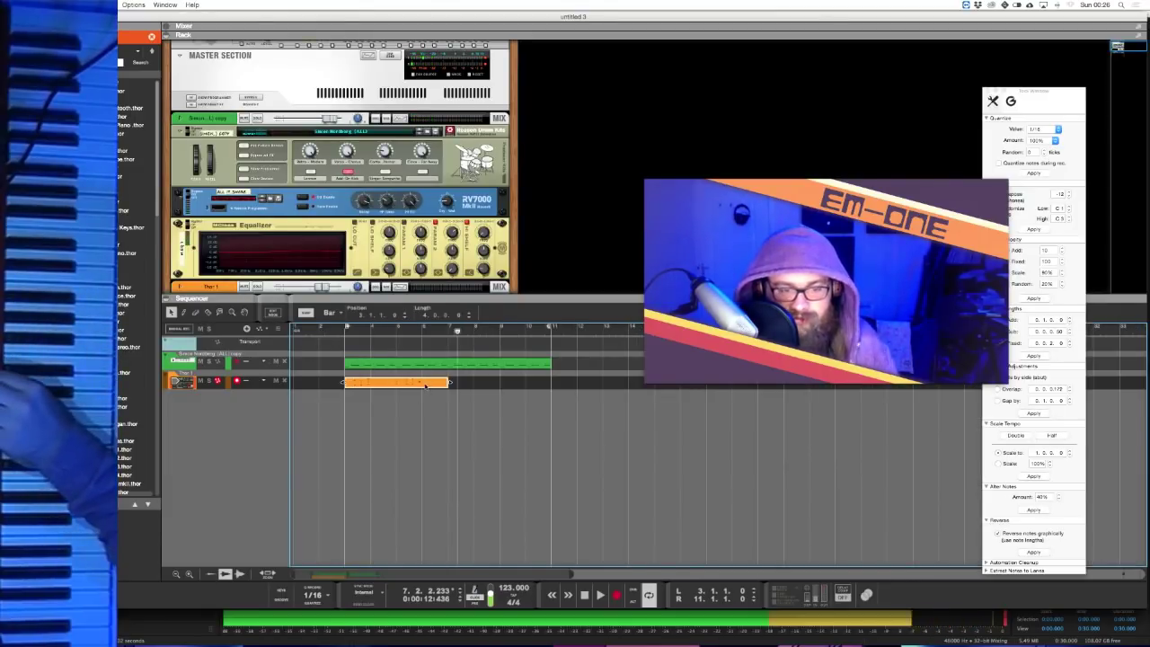
drag(449, 383, 550, 384)
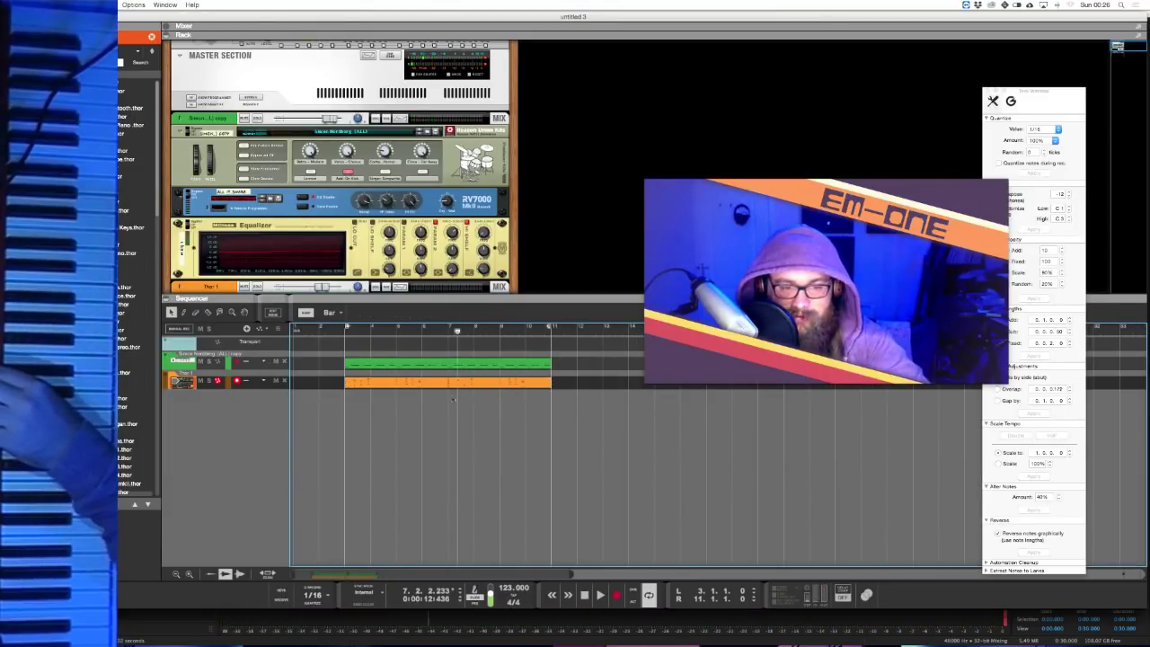
- Add a second Thor Polysonic Synthesizer to the rack and set its first oscillator to FM Pair
scroll(321, 178, down, 4)
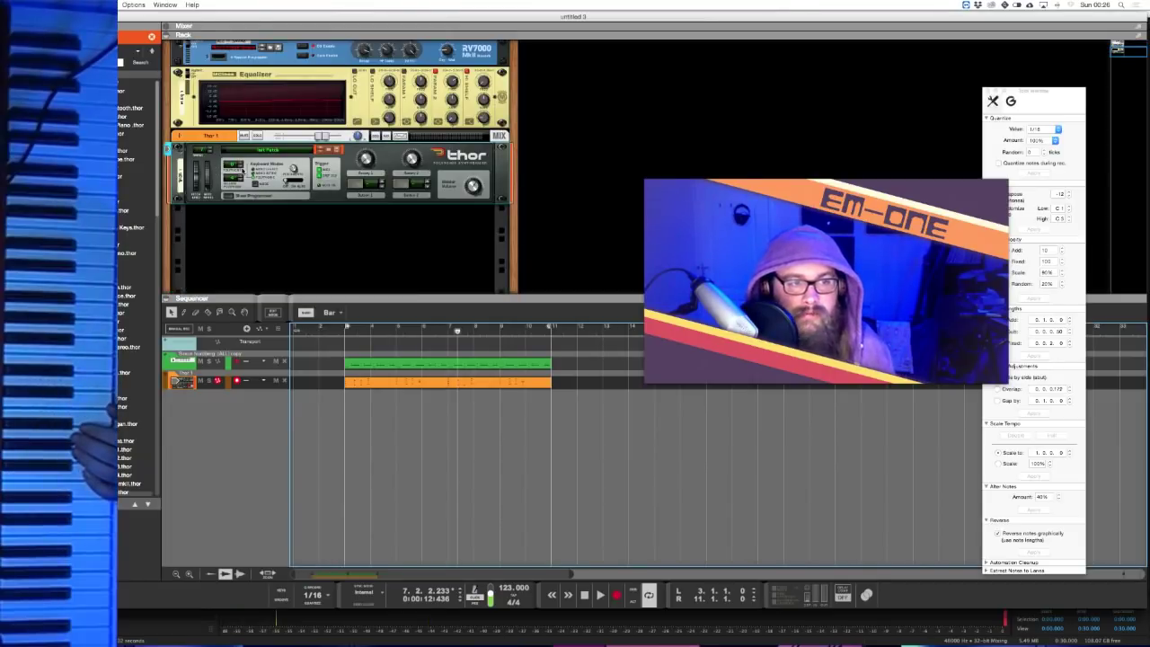
click(240, 170)
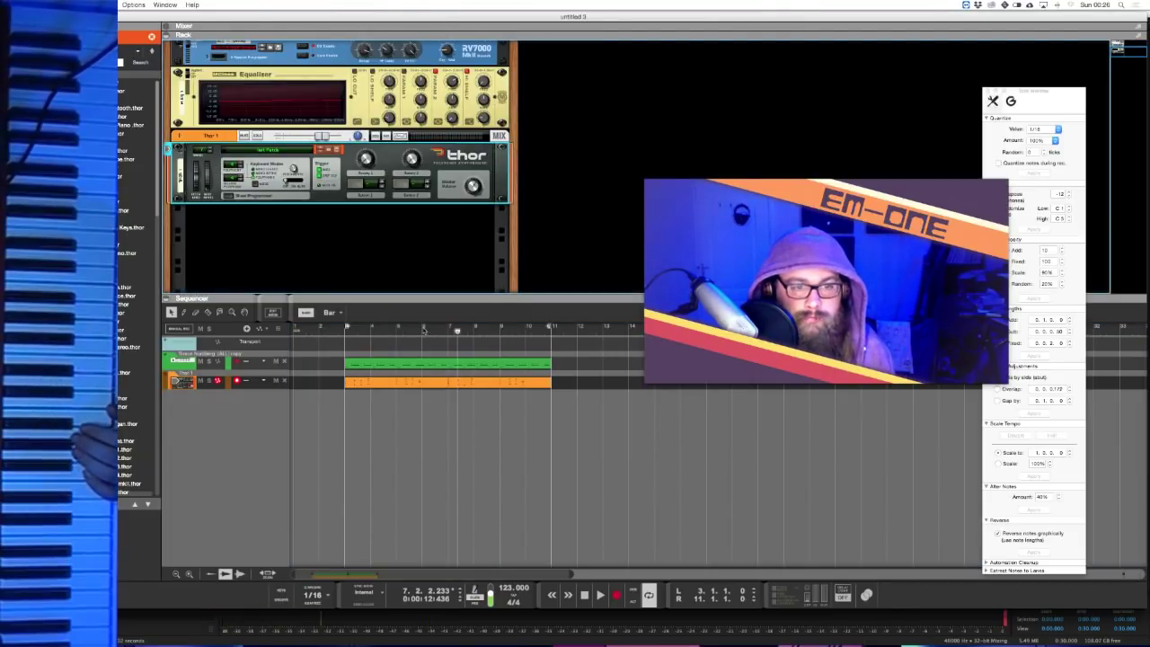
click(373, 330)
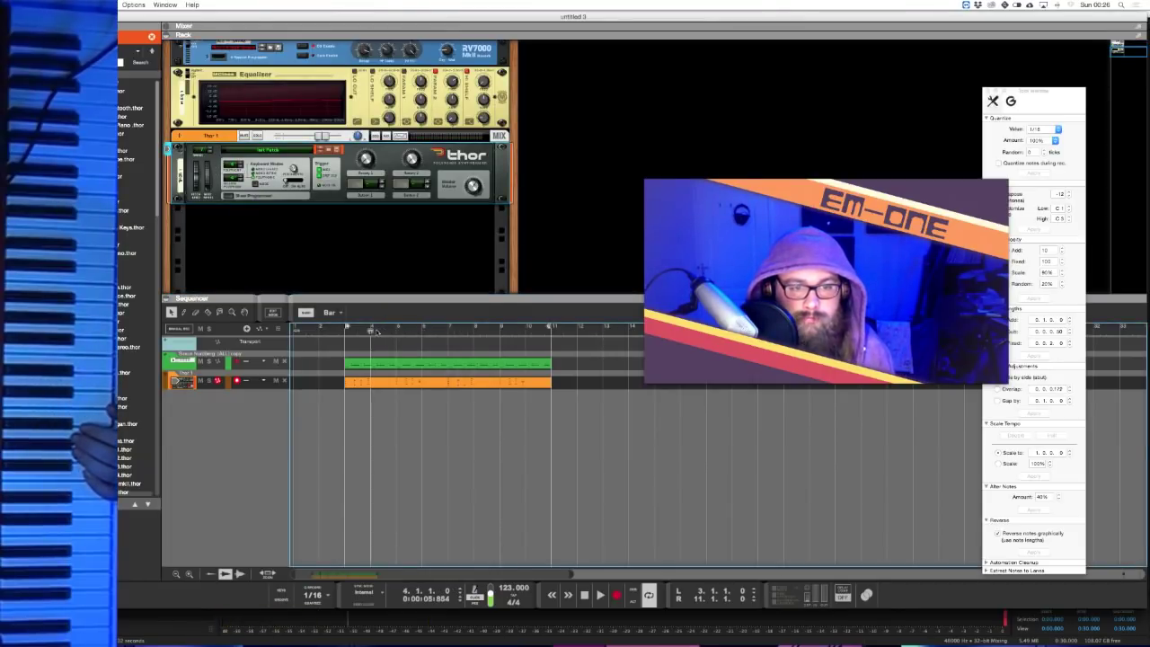
right_click(353, 254)
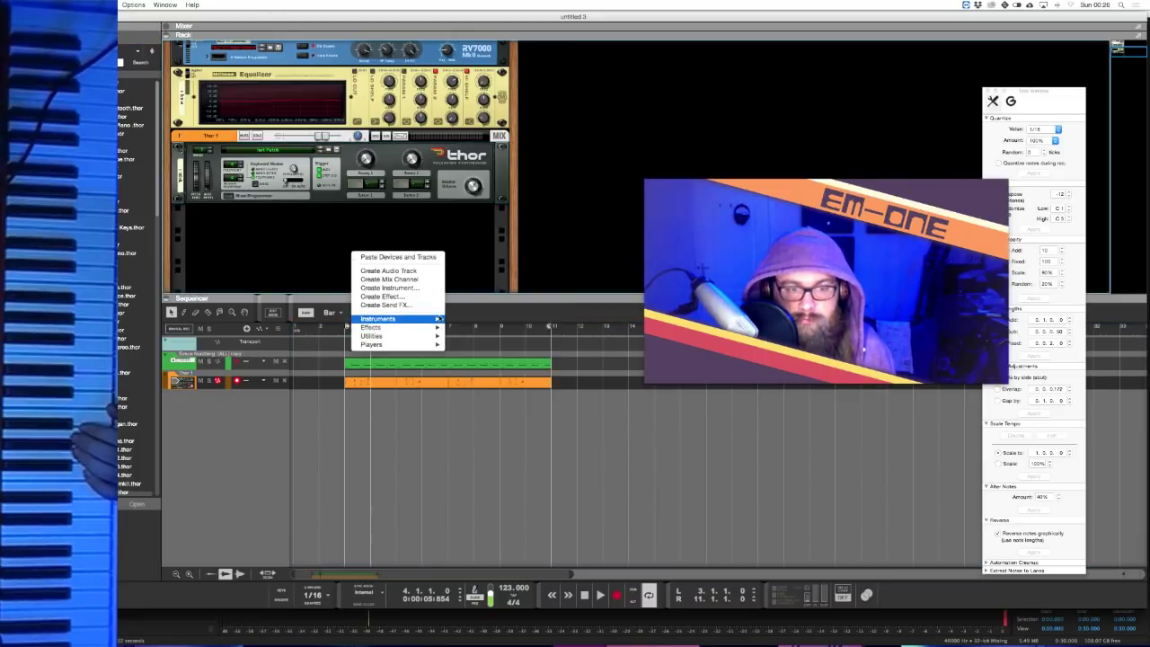
mouse_move(396, 319)
mouse_move(503, 384)
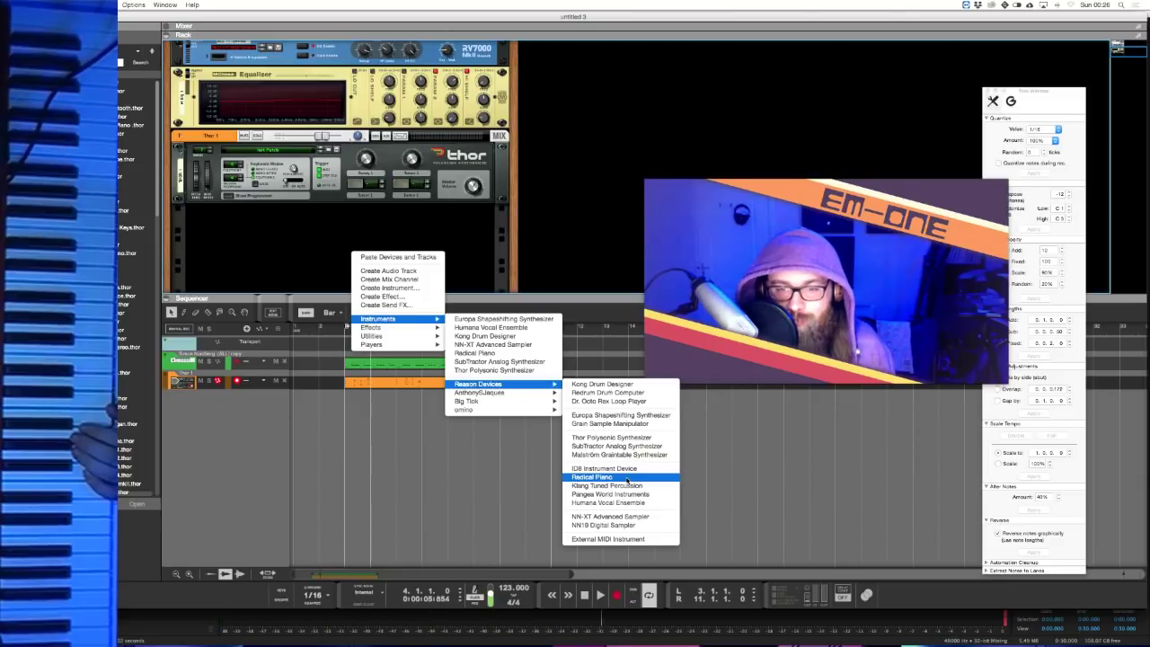
click(612, 438)
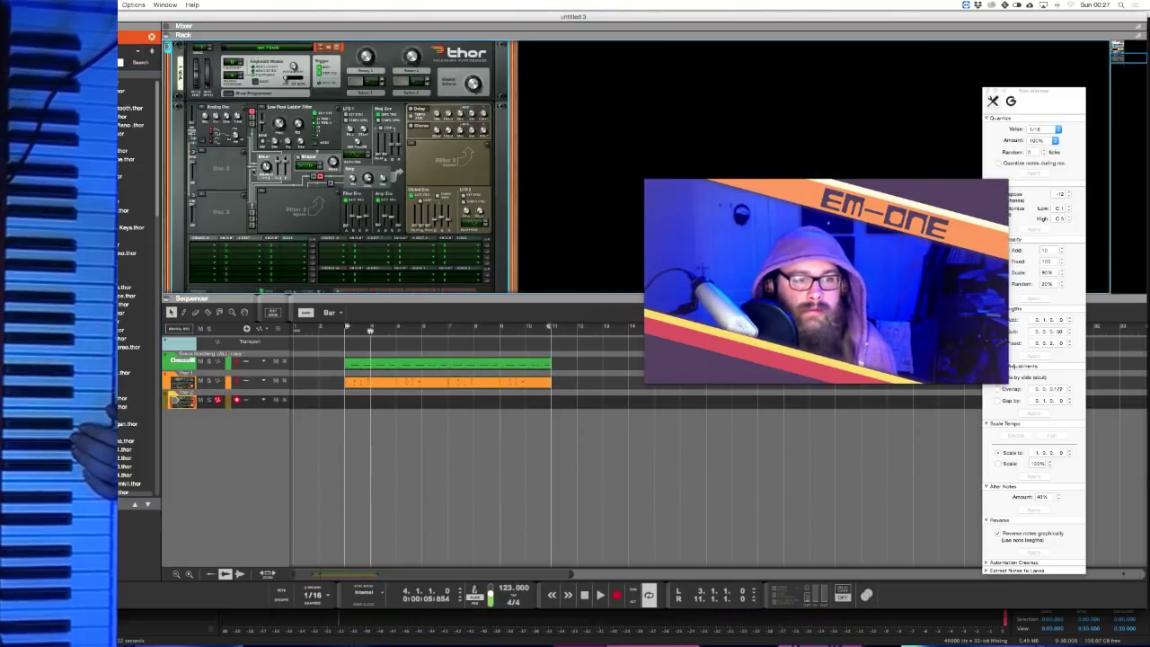
click(203, 108)
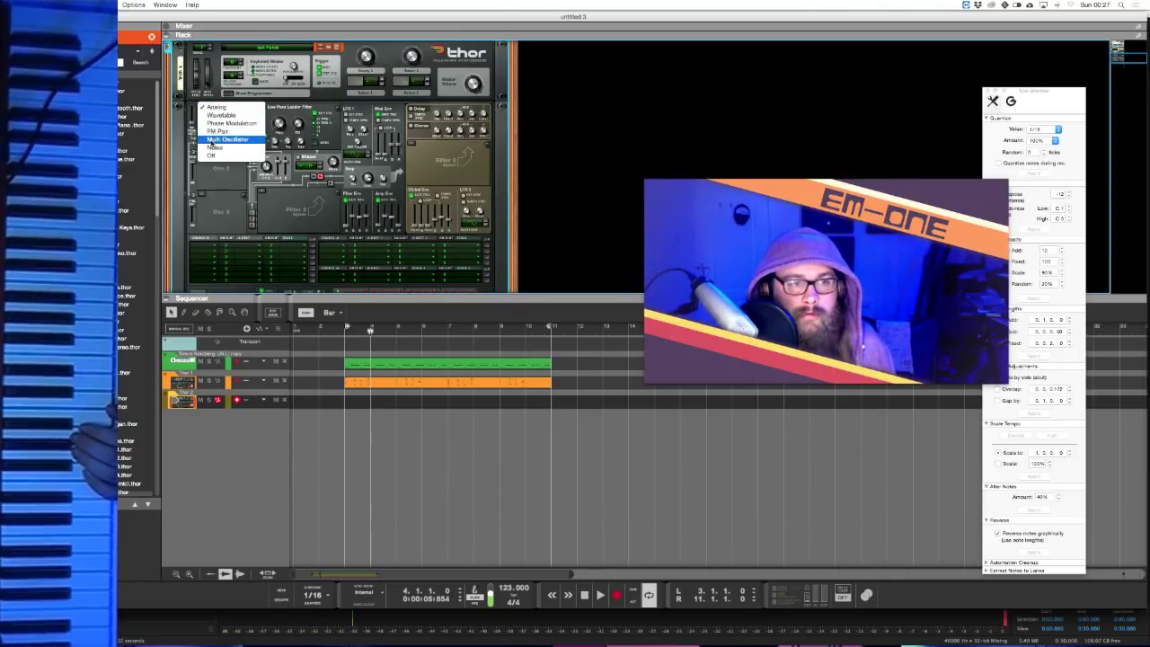
click(215, 131)
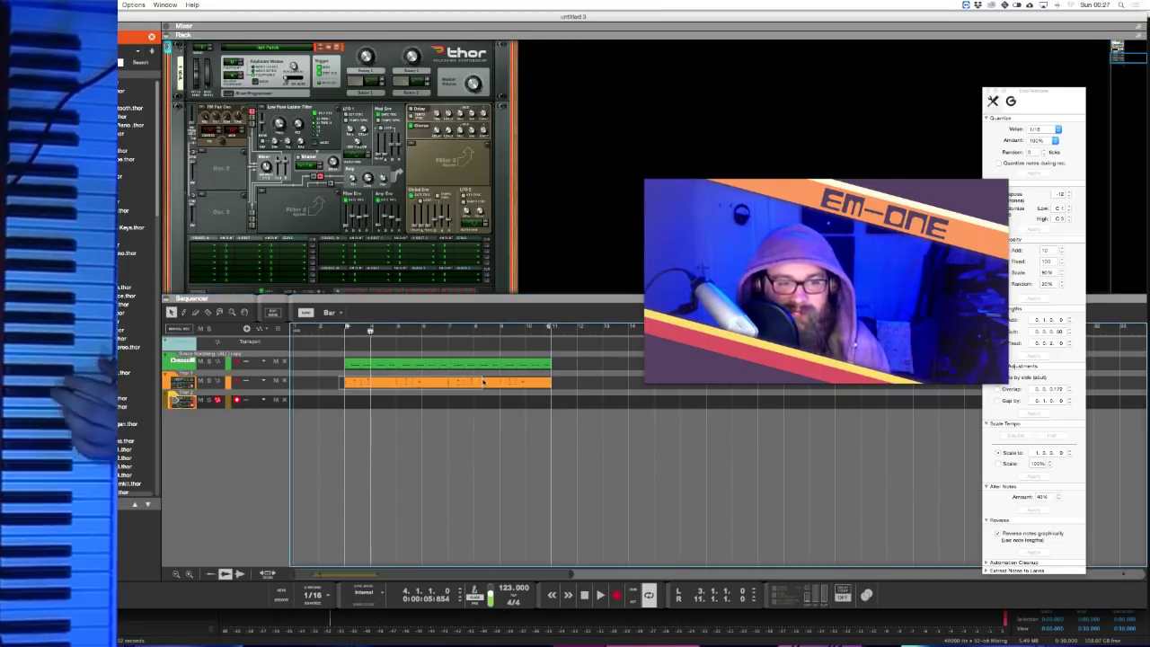
- Copy both clips from the first Thor track to the second and play the second track soloed from bar 3
click(448, 382)
drag(414, 380, 414, 399)
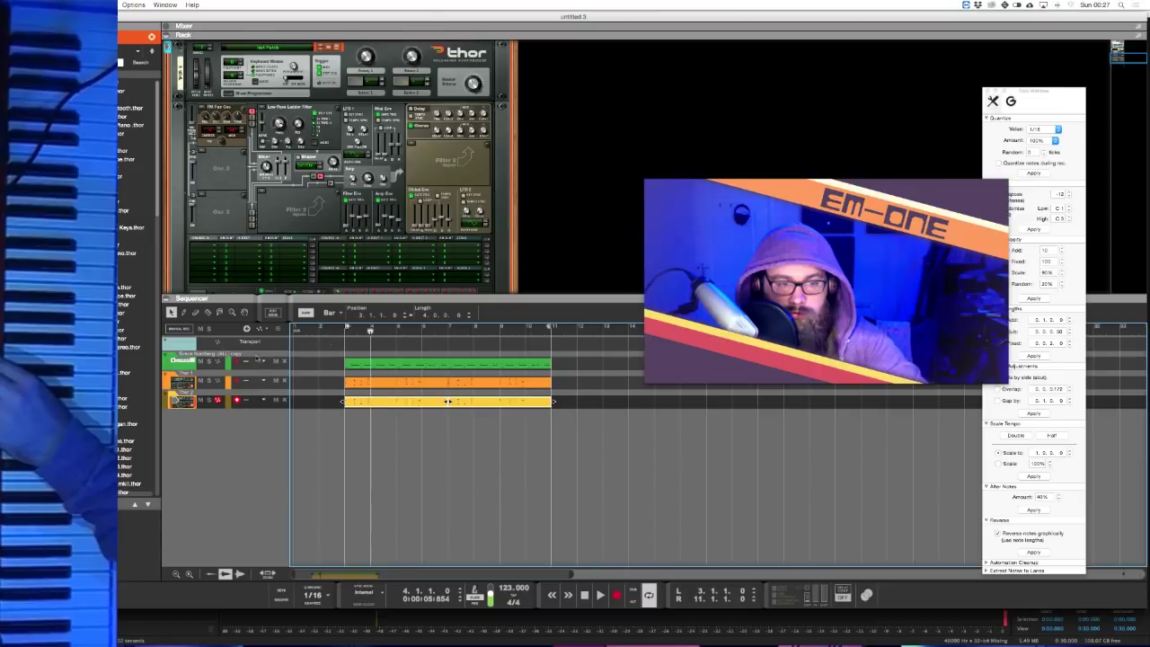
click(350, 333)
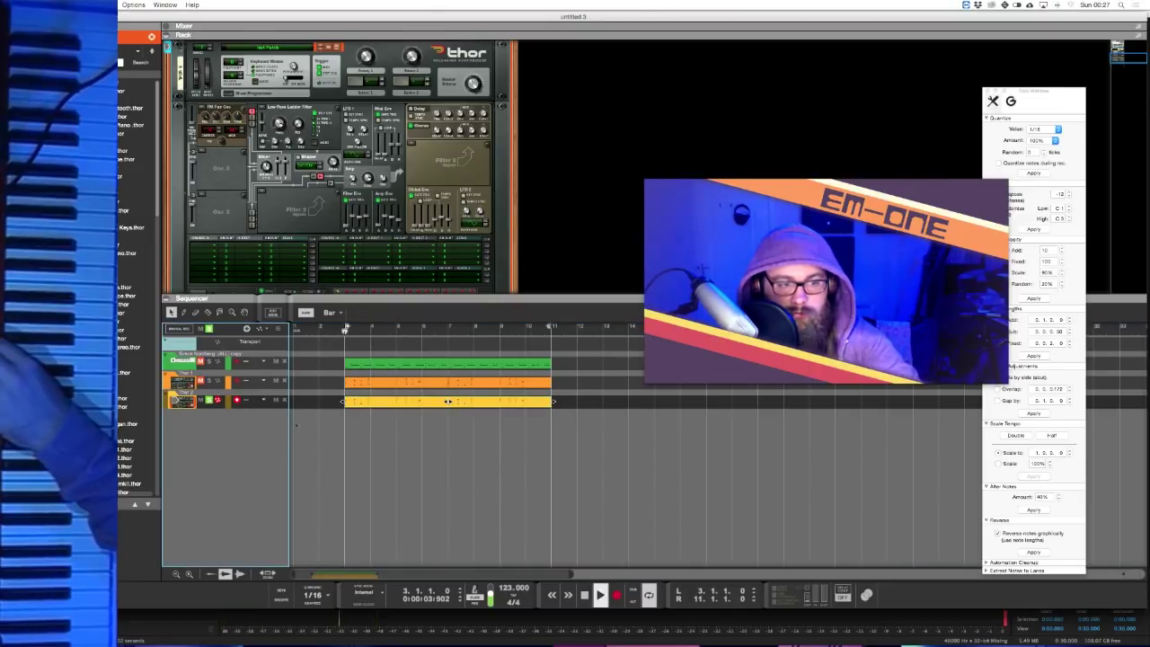
key(space)
click(455, 462)
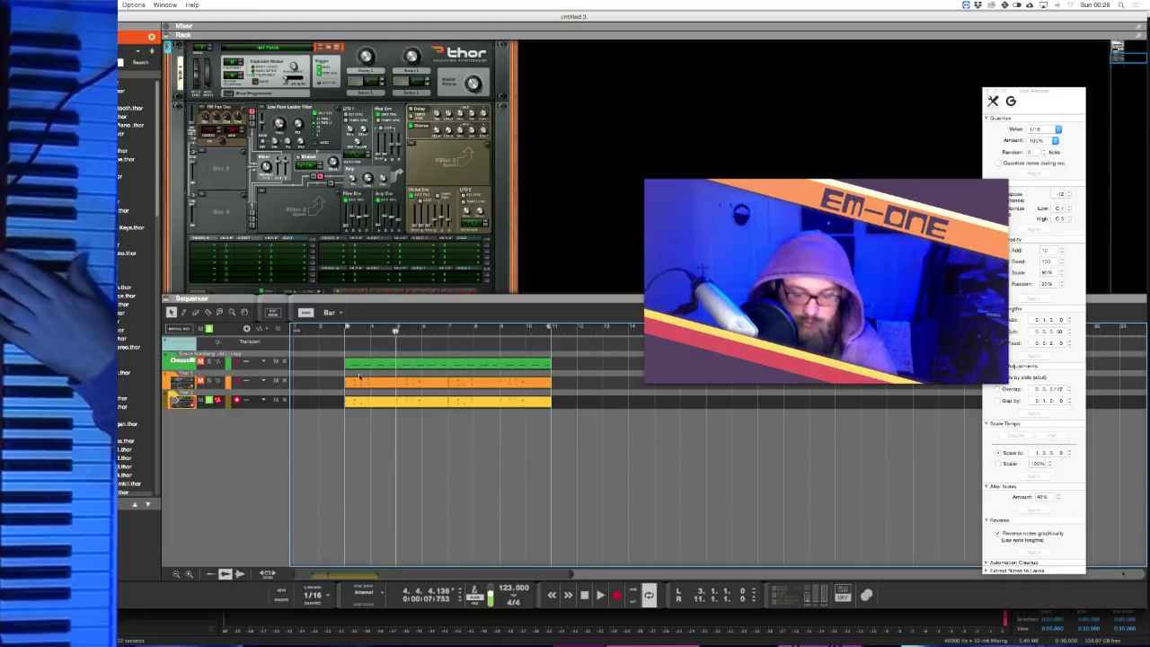
- Record additional notes on the soloed second Thor track from bar 3 to just past bar 10
key(space)
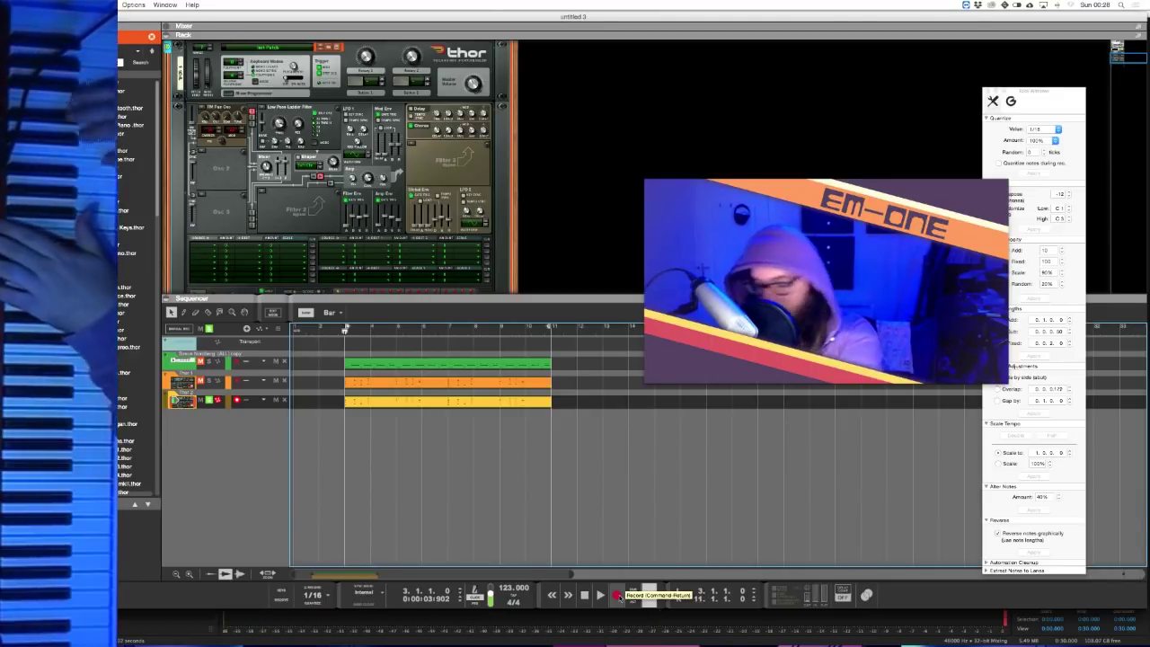
click(618, 597)
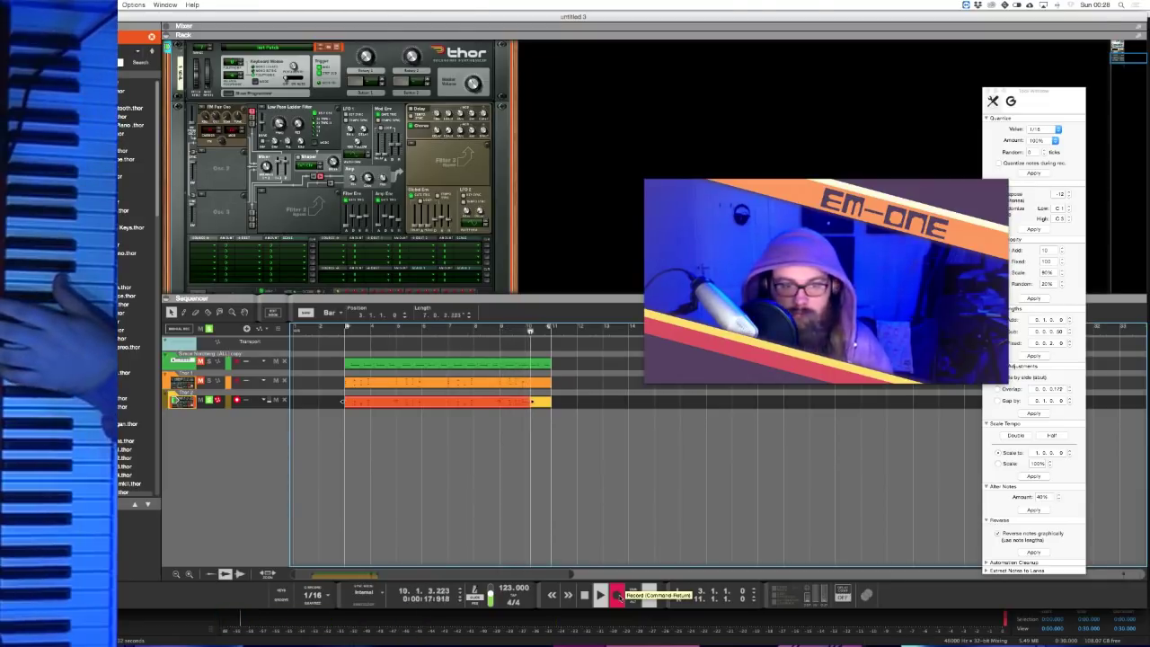
click(616, 595)
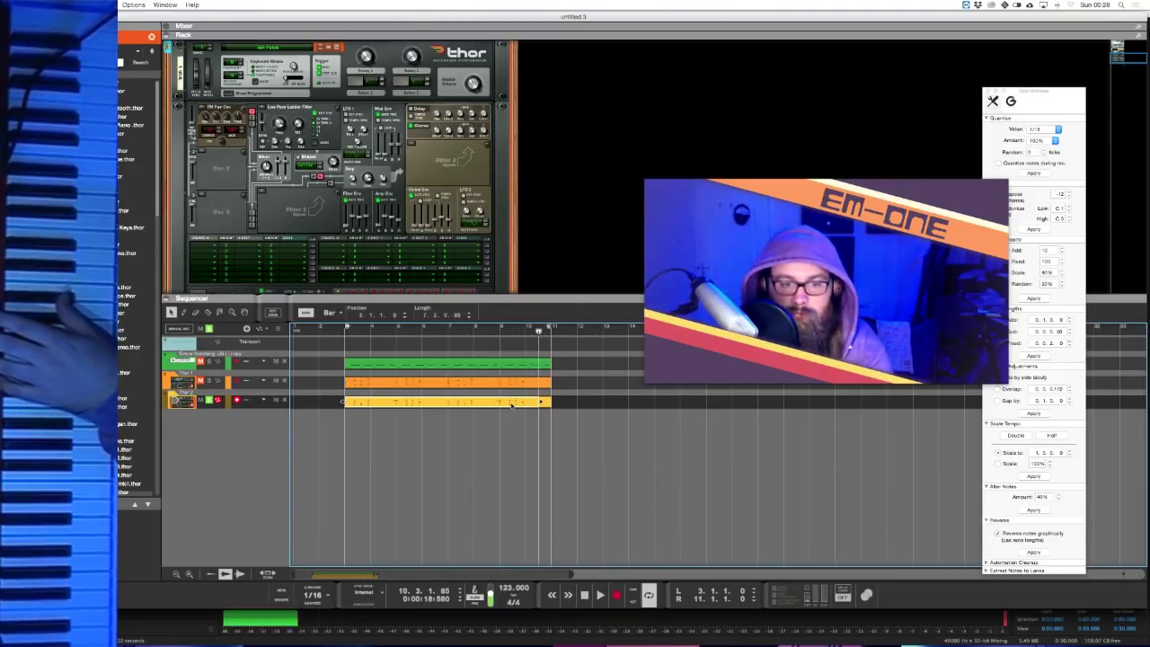
- Check the high notes near the end of the second Thor track's recorded clip during playback, and return to the arrangement
double_click(457, 402)
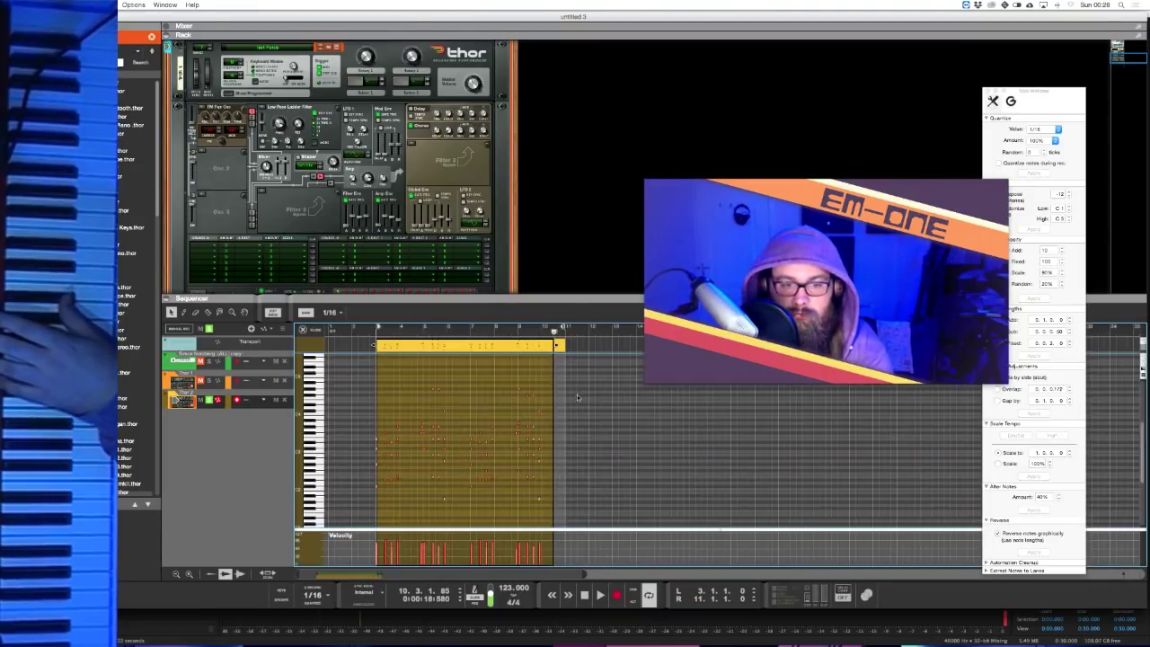
click(519, 414)
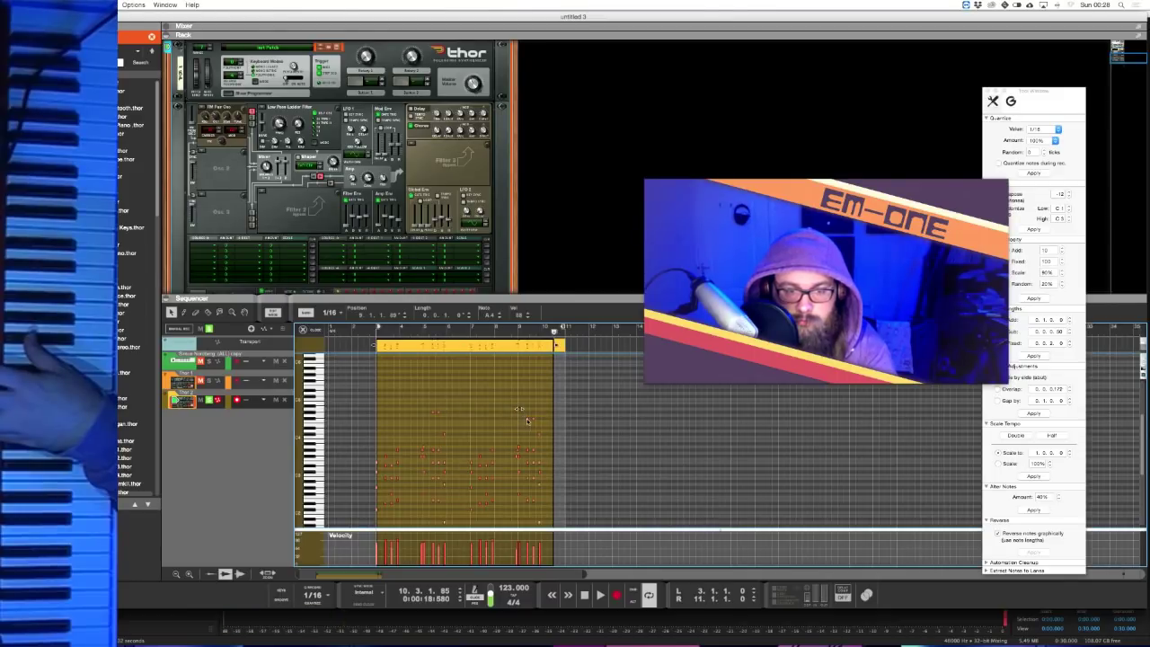
click(528, 418)
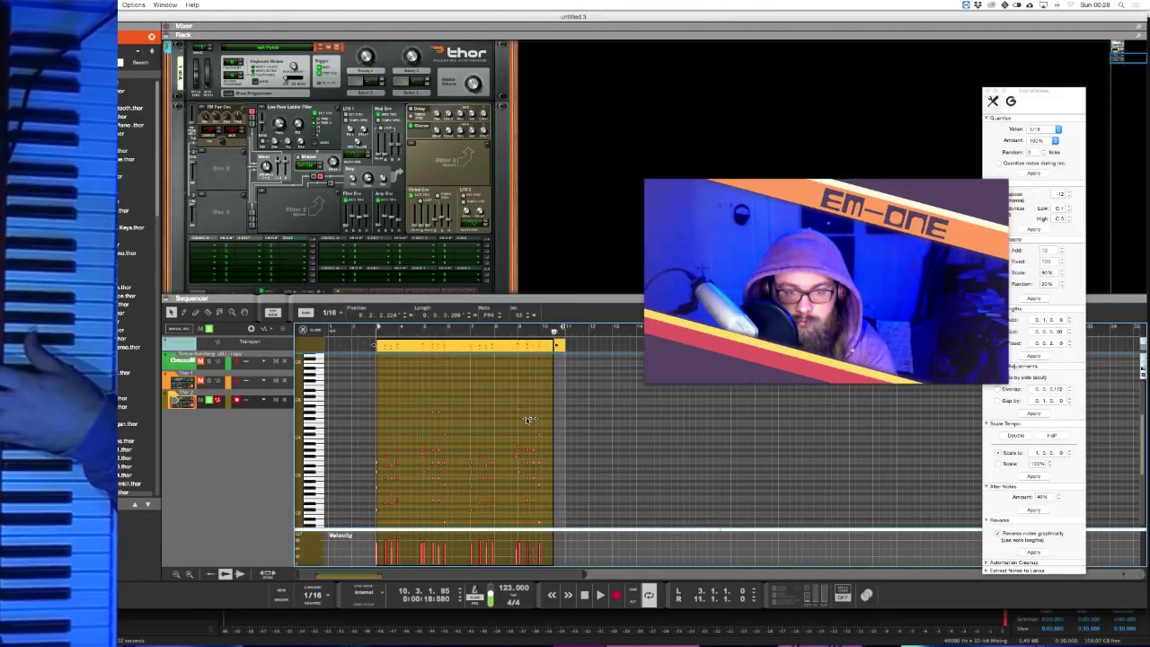
click(390, 378)
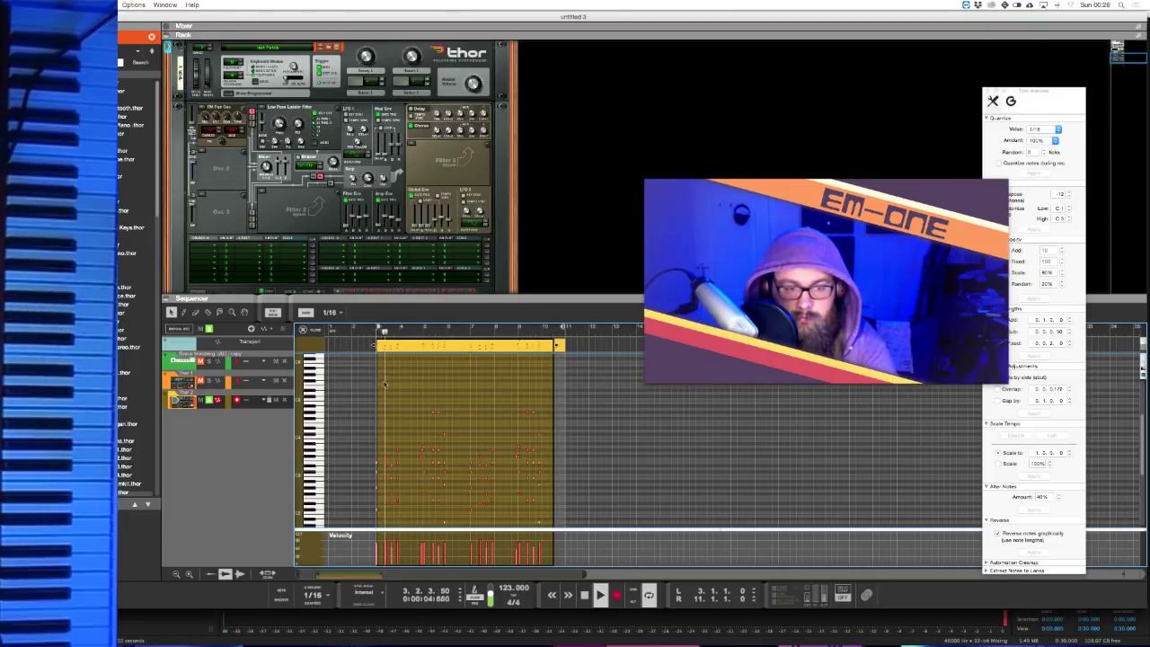
key(super+e)
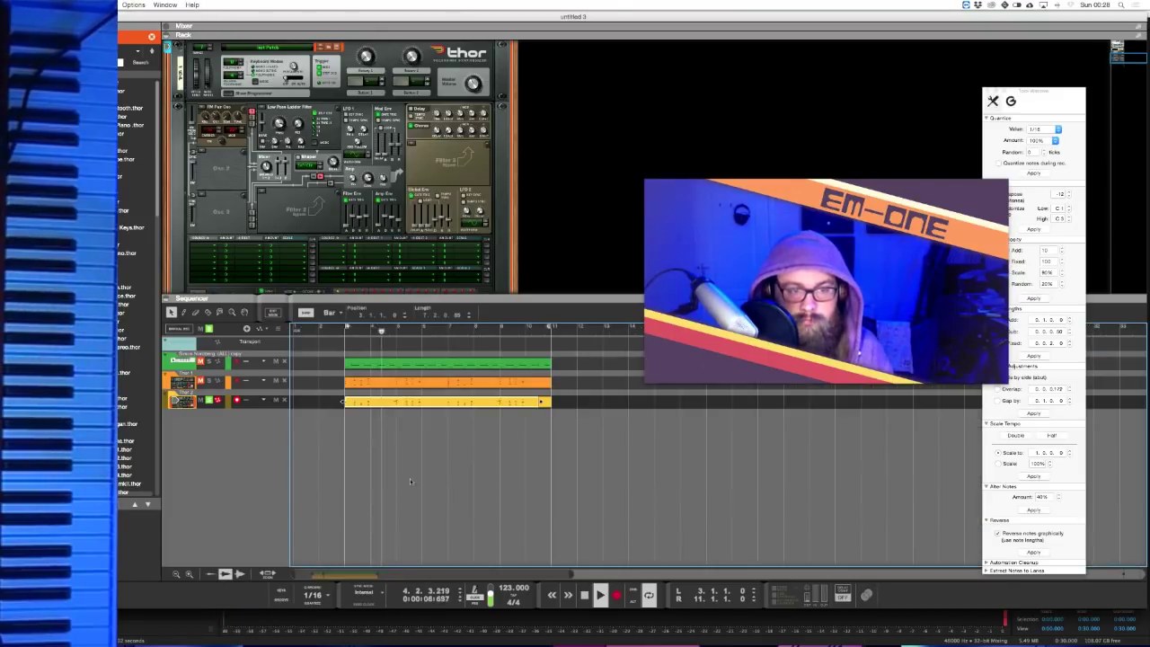
click(541, 386)
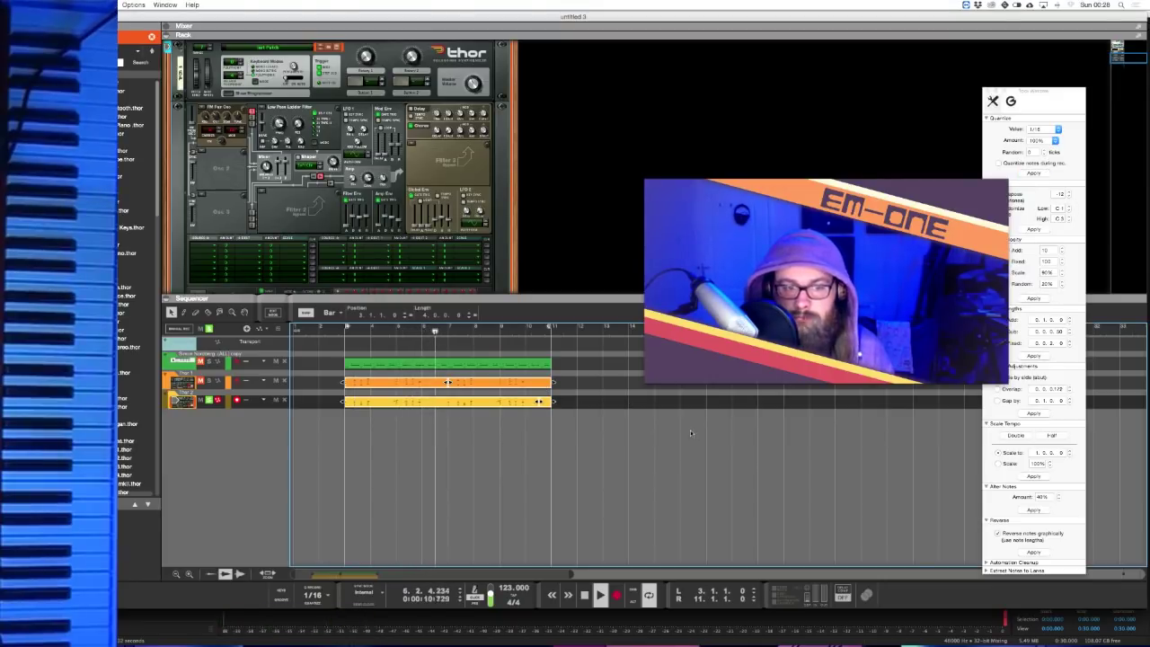
click(605, 441)
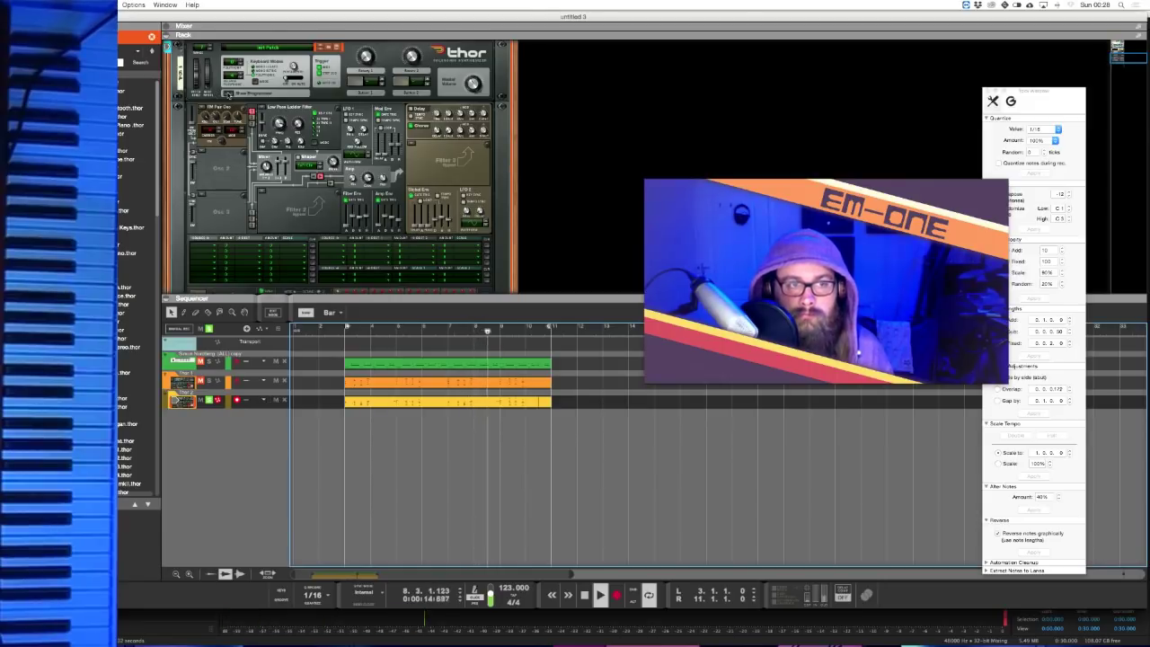
- Fold the second Thor's programmer, add an RV7000 MkII Reverb to that Thor, and solo the first Thor track alongside it
click(304, 137)
right_click(320, 196)
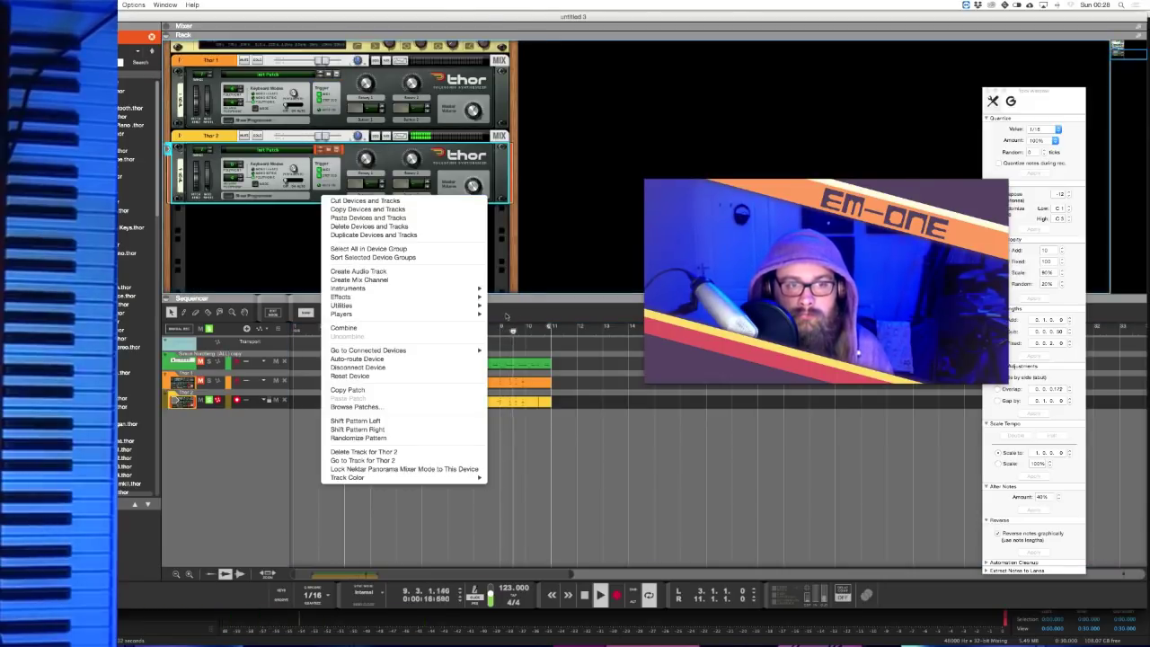
mouse_move(404, 297)
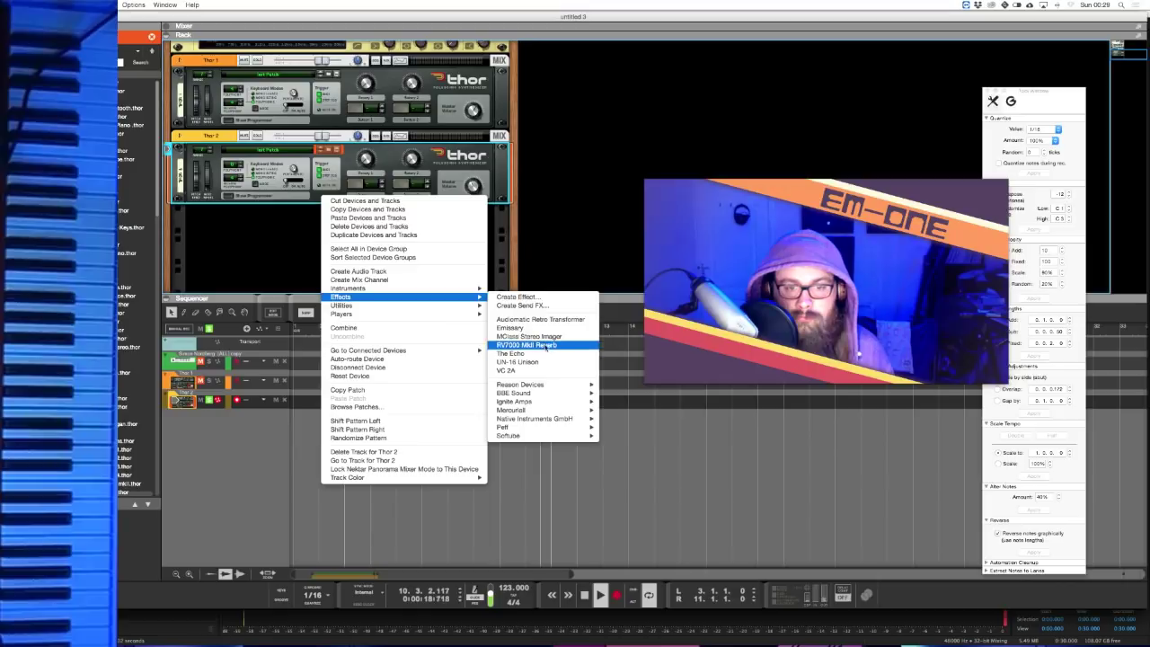
click(539, 345)
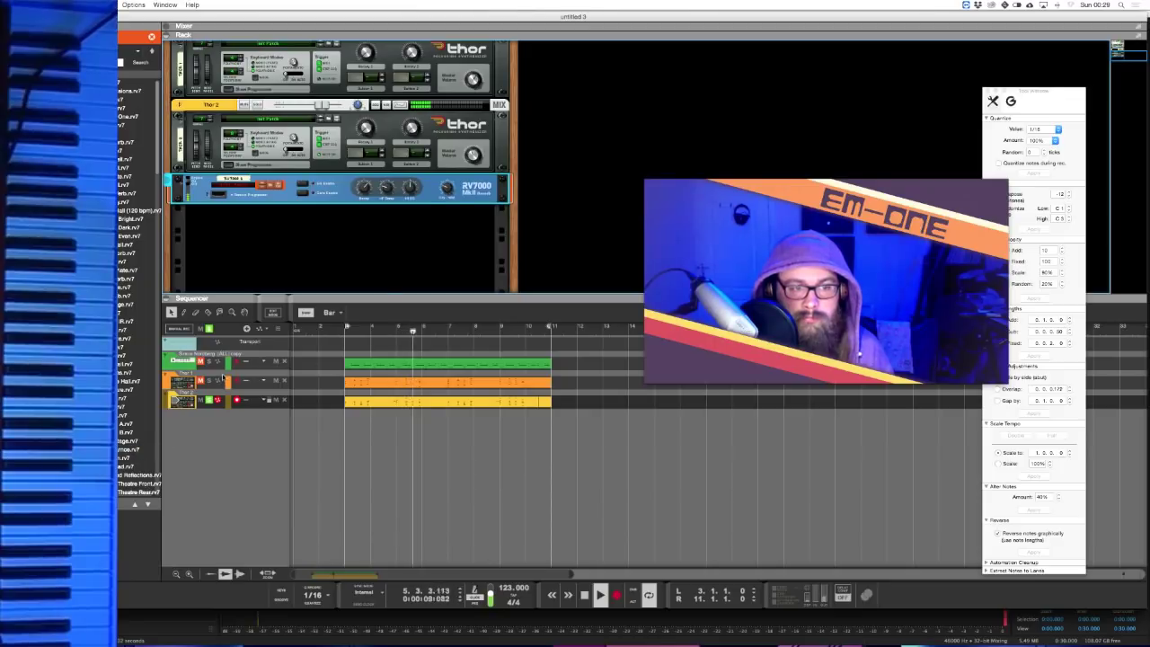
click(210, 382)
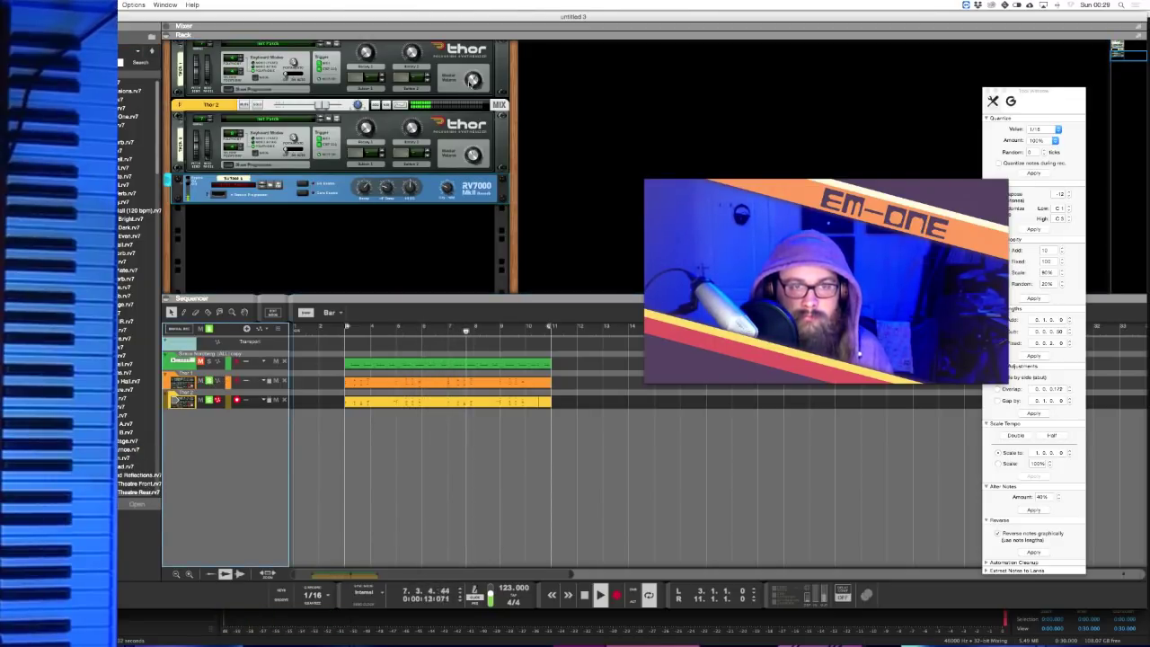
click(468, 108)
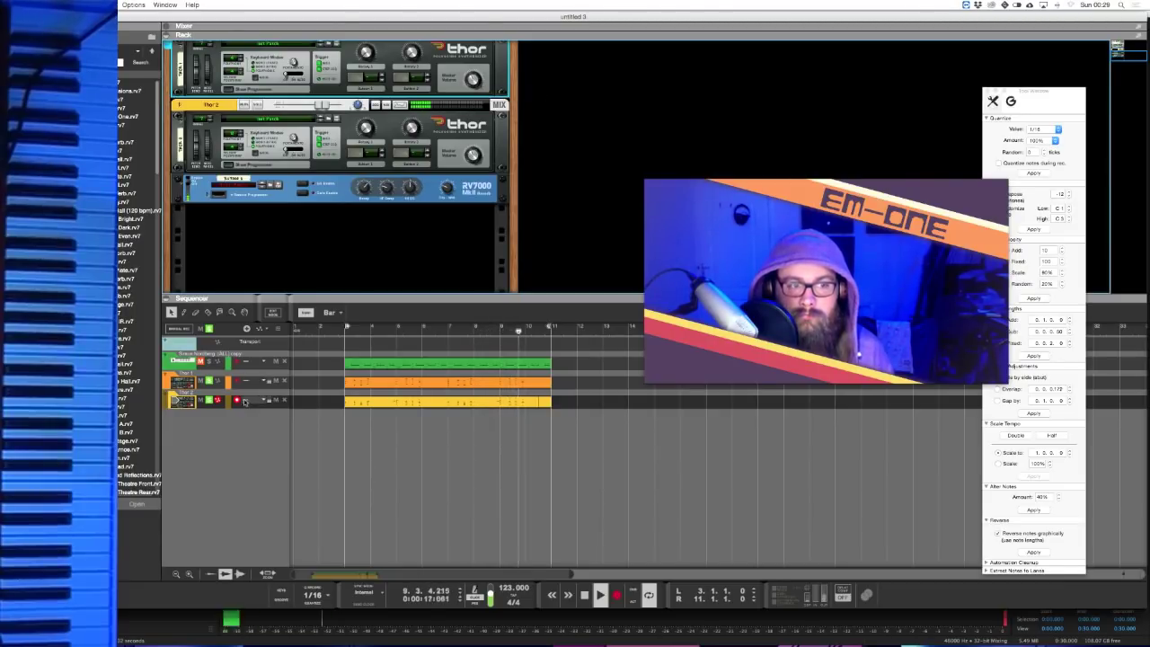
- Add a SubTractor Analog Synthesizer below the reverb and adjust its Filter 1 sliders and master level
right_click(301, 232)
mouse_move(359, 296)
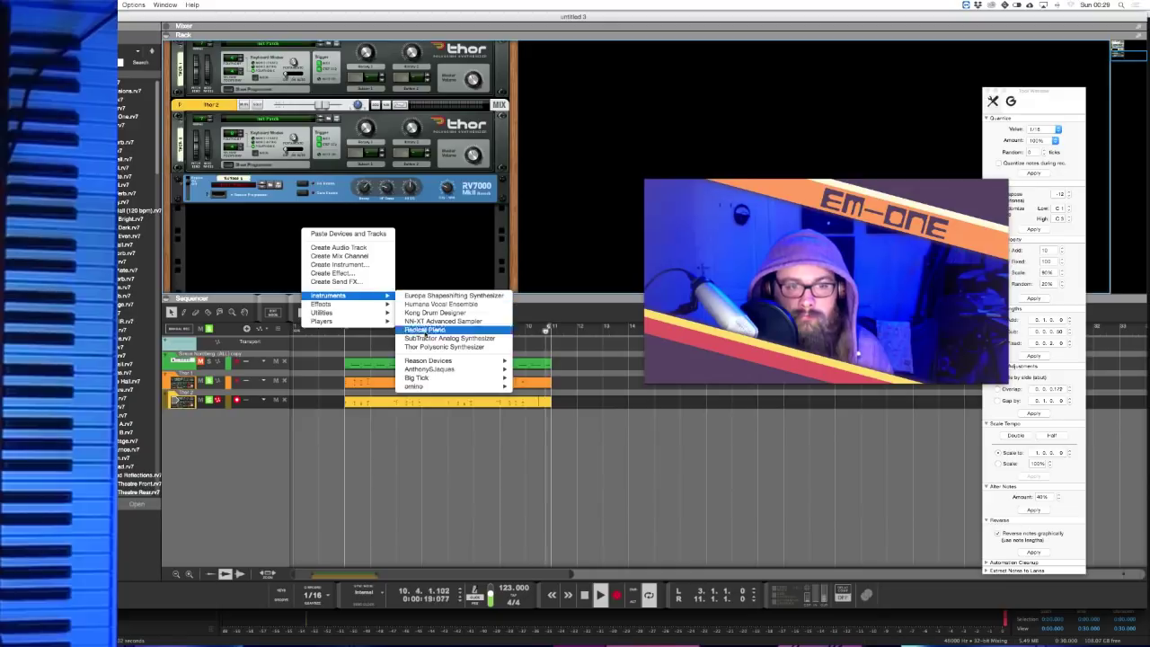
mouse_move(499, 360)
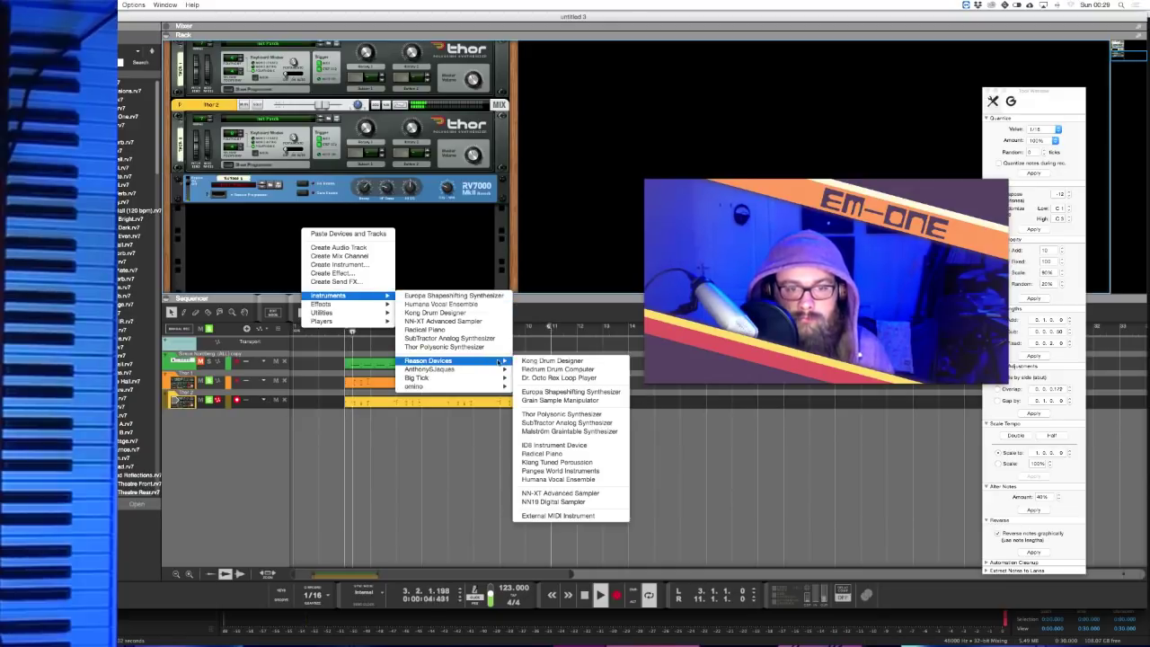
click(559, 422)
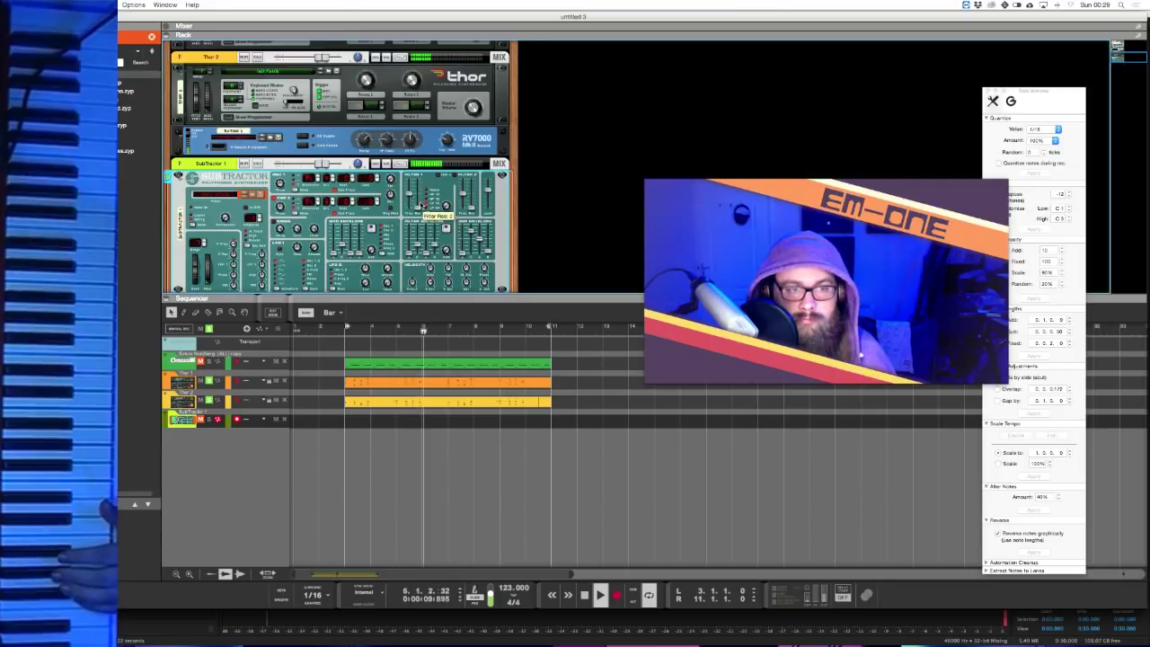
drag(419, 206, 409, 191)
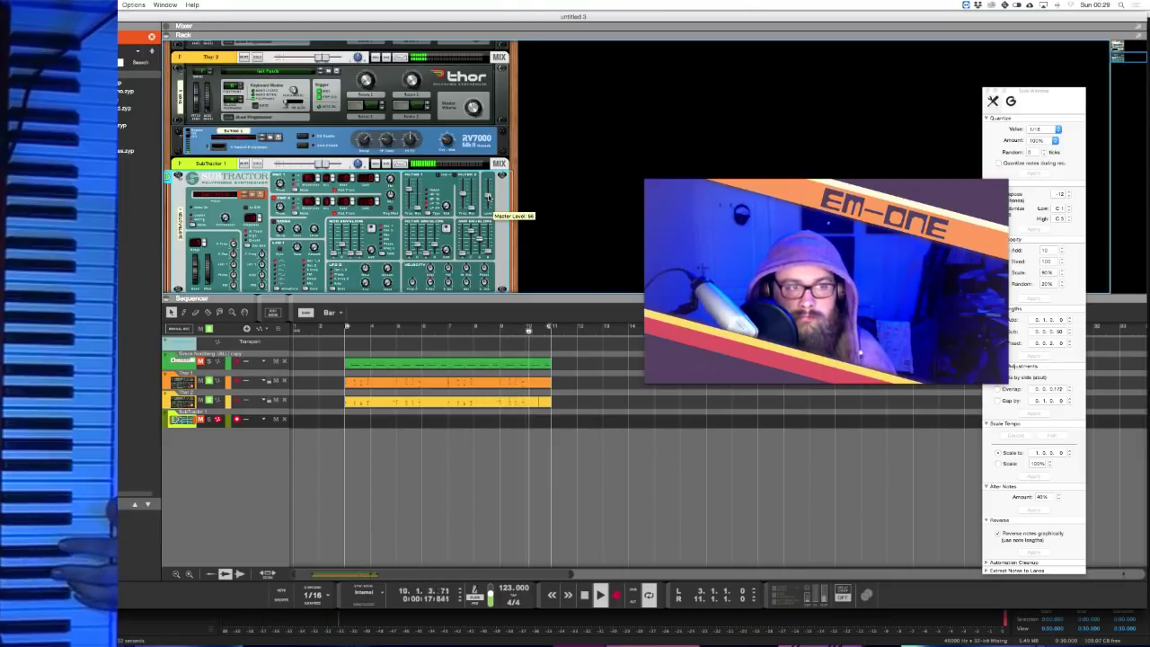
- Record a live part on the SubTractor track over the loop from bar 3 to bar 11
click(622, 600)
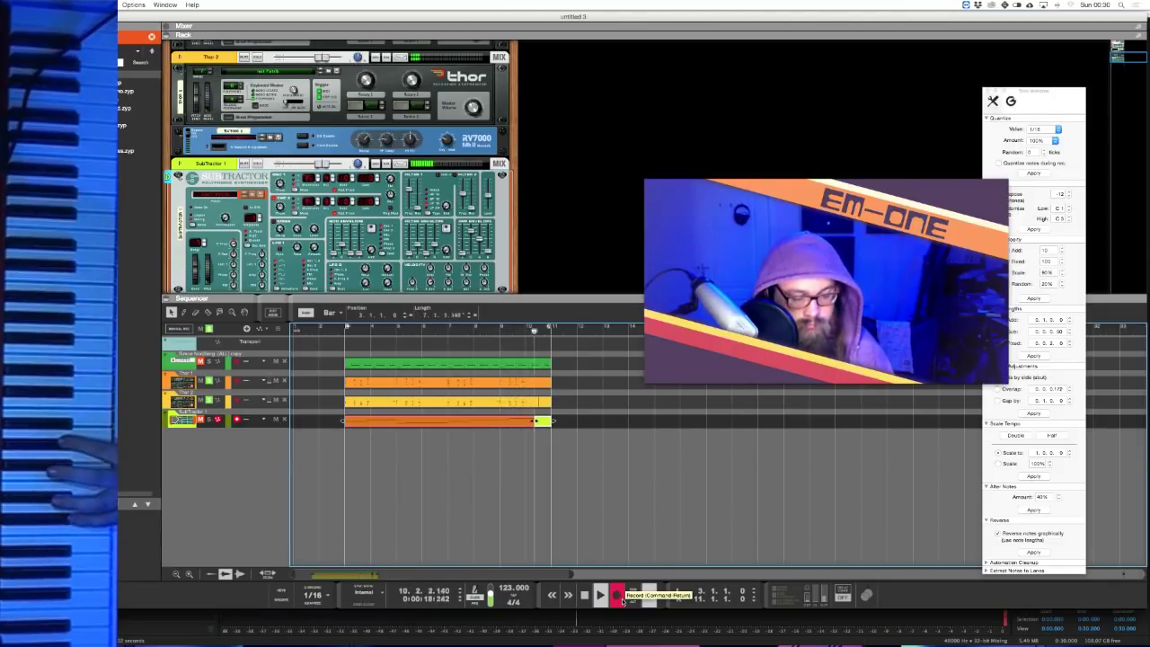
click(621, 598)
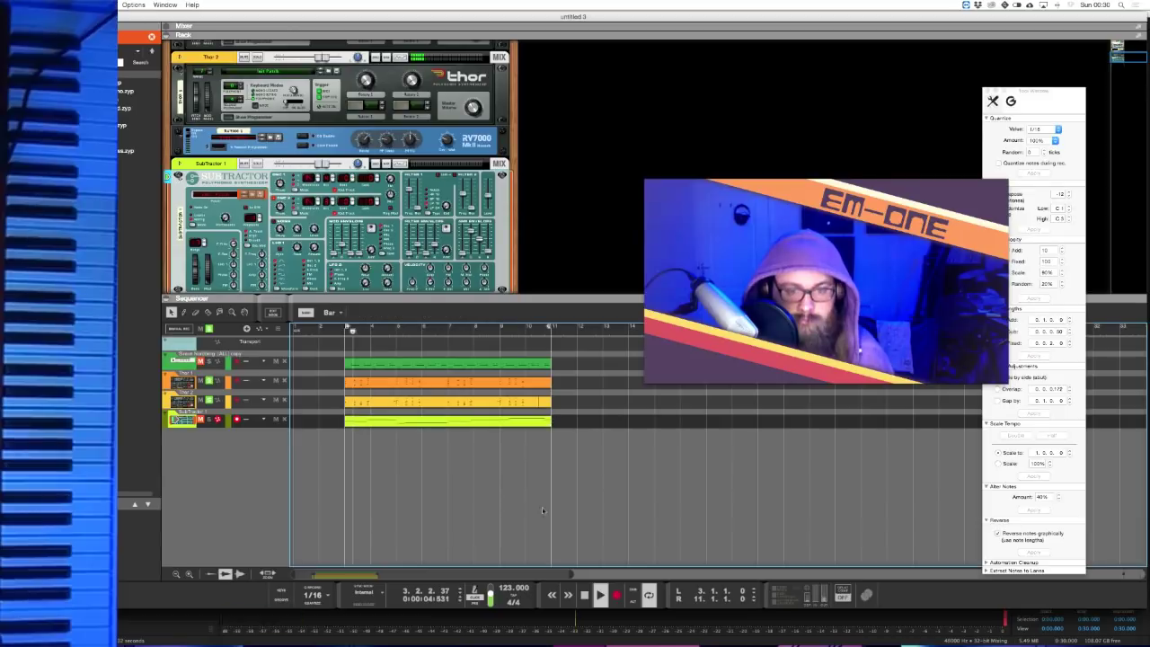
click(346, 330)
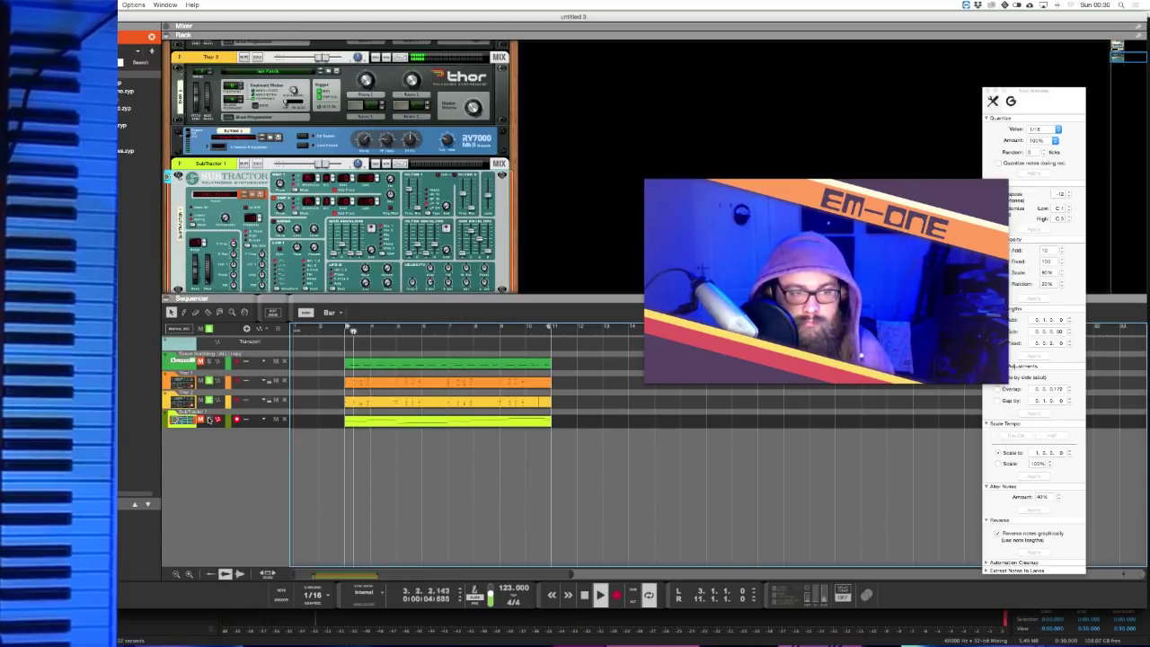
- Solo the SubTractor track and quantize its recorded clip to 1/16 at 100%
click(377, 419)
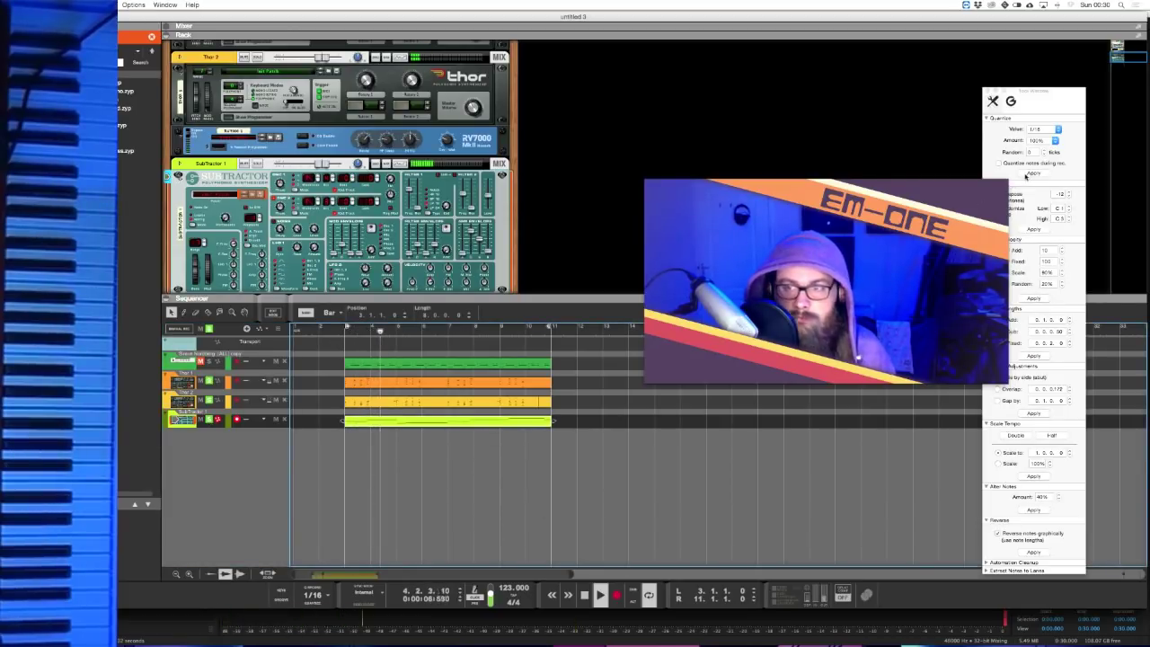
click(1032, 173)
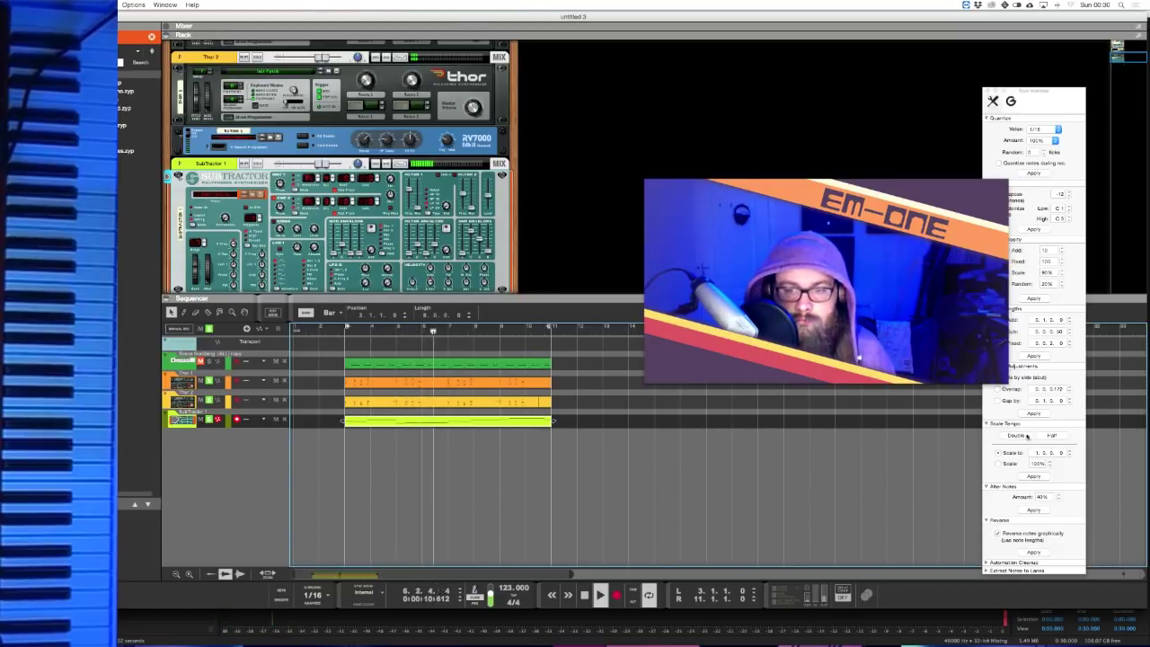
click(1027, 436)
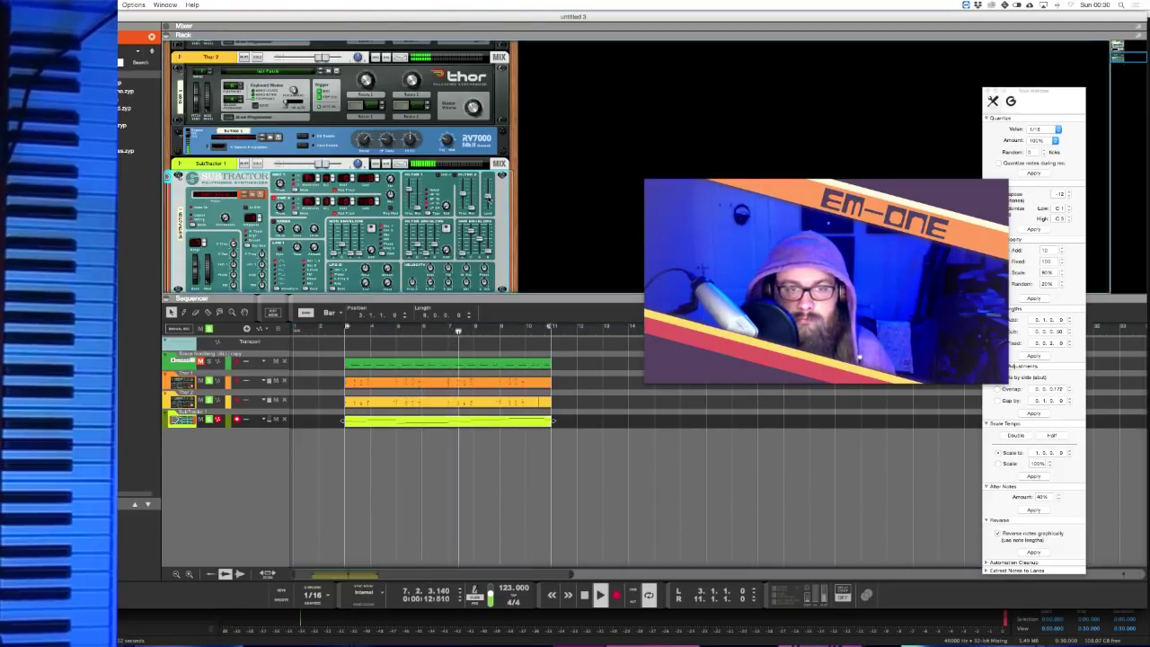
- Add a Synchronous Effect Modulator to the SubTractor
mouse_move(489, 198)
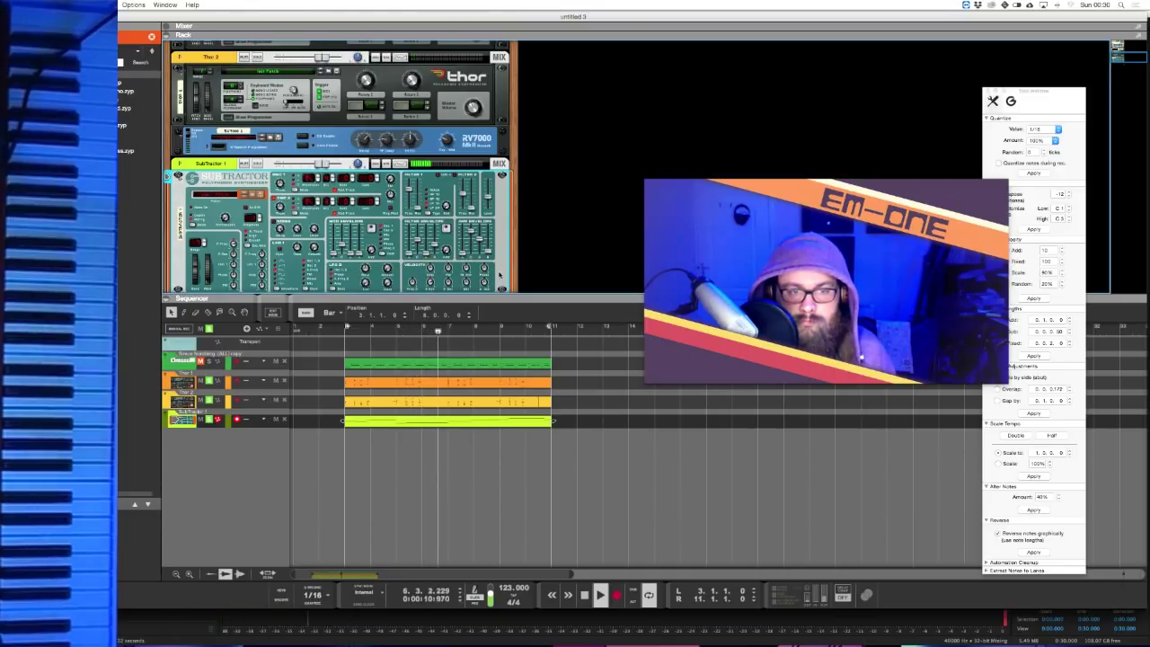
right_click(501, 272)
mouse_move(584, 372)
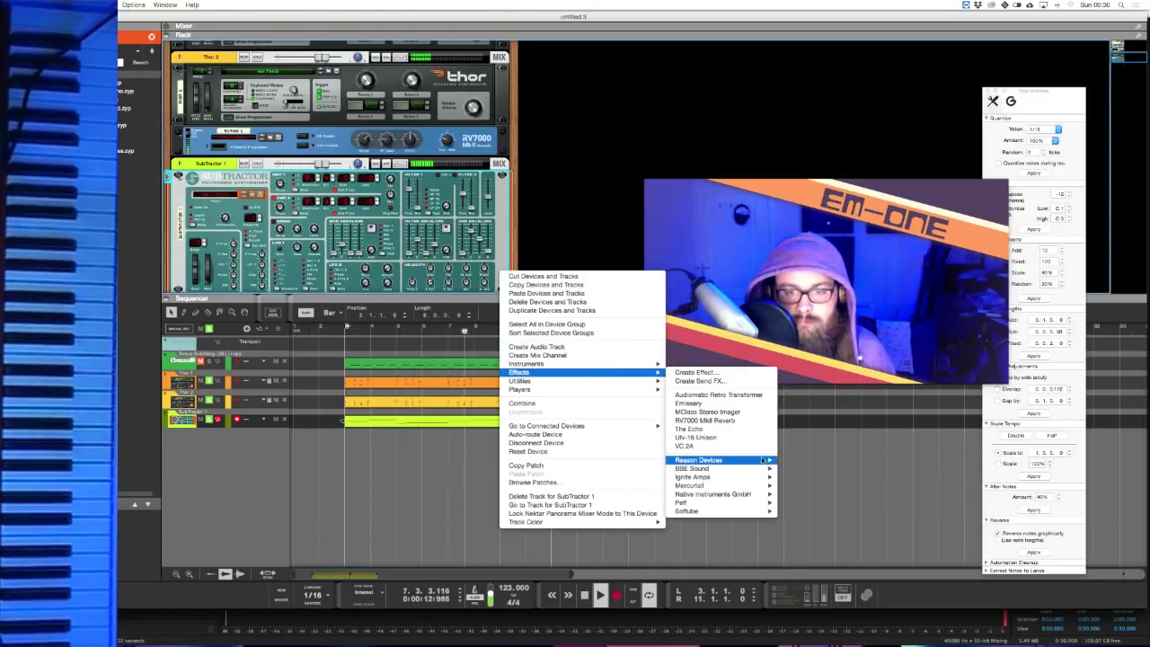
mouse_move(764, 460)
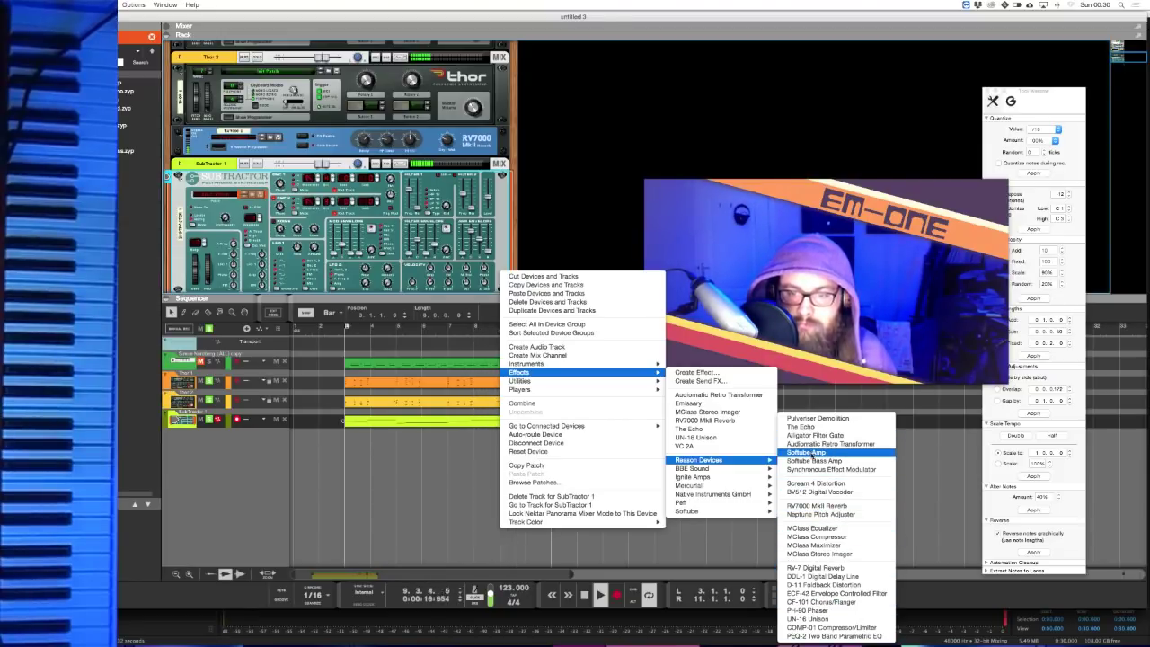
mouse_move(634, 385)
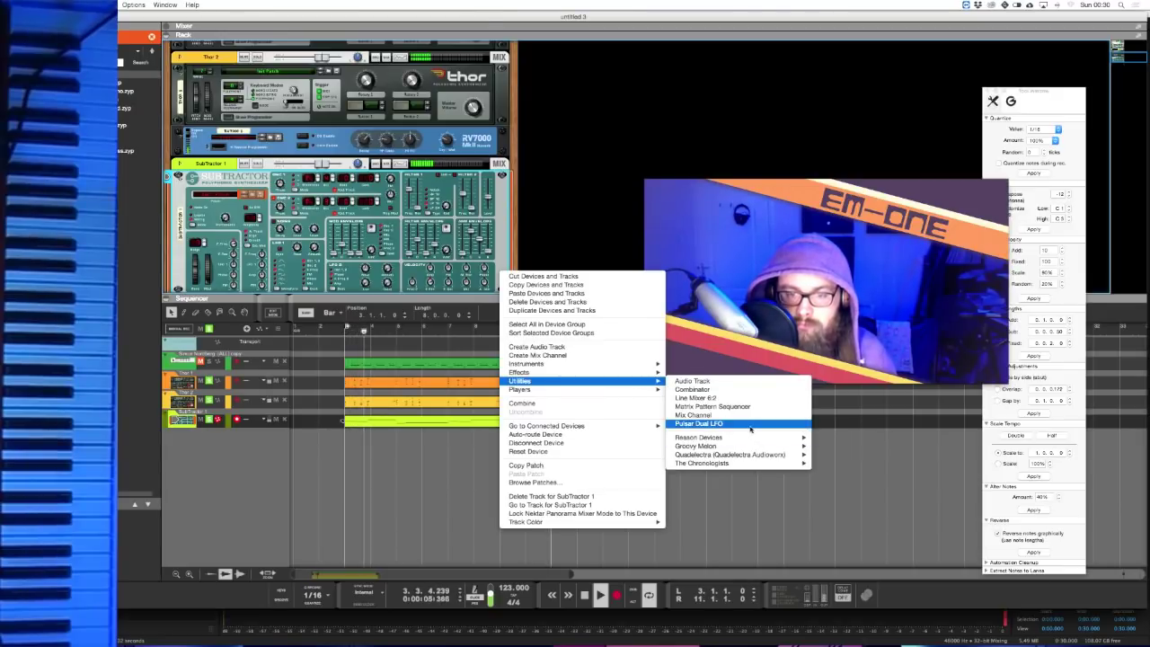
mouse_move(718, 437)
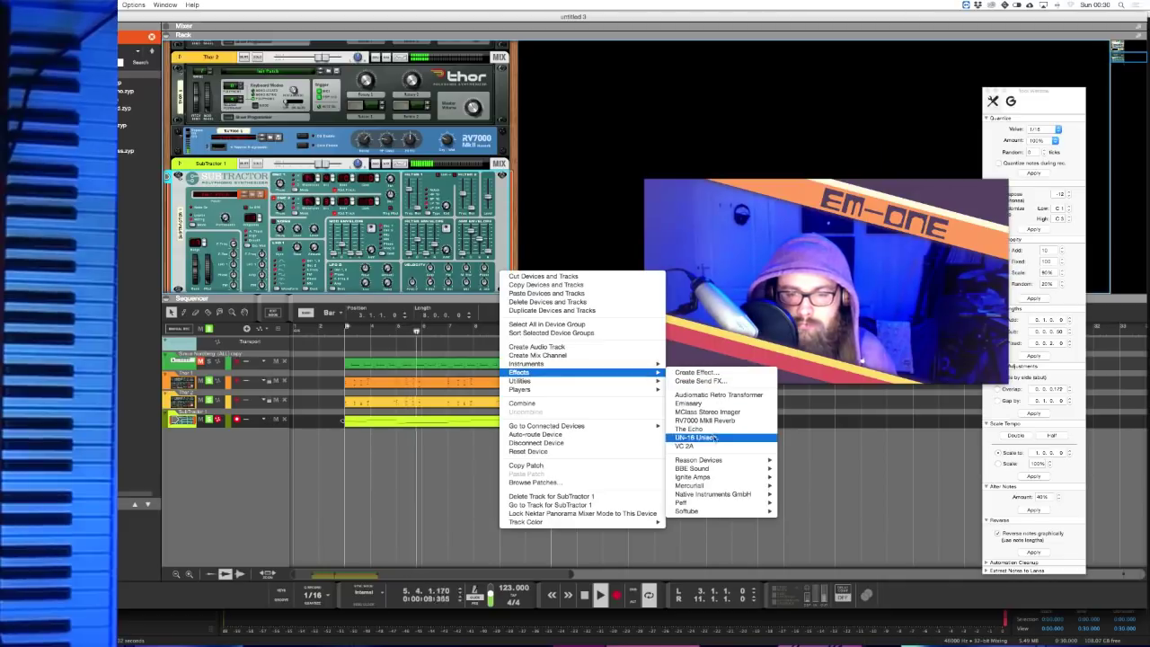
mouse_move(709, 460)
click(835, 468)
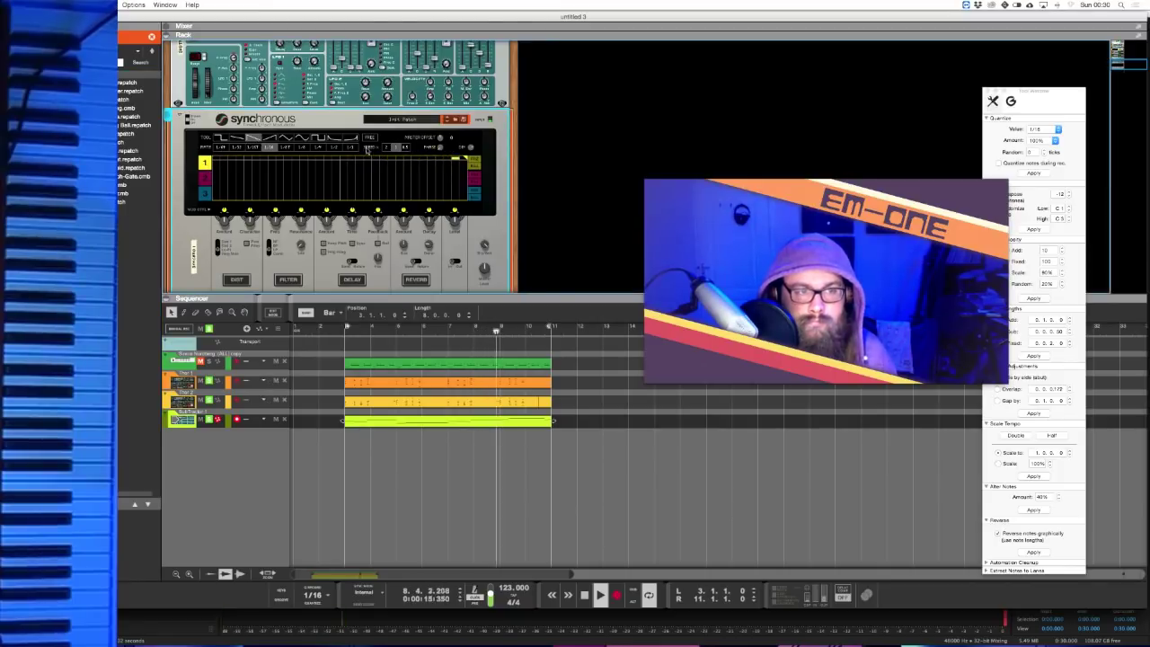
- Draw repeating falling ramps along Synchronous's first curve to modulate the Level, and switch on its reverb
mouse_move(405, 178)
mouse_down()
mouse_move(415, 180)
mouse_move(213, 179)
mouse_move(469, 179)
mouse_up()
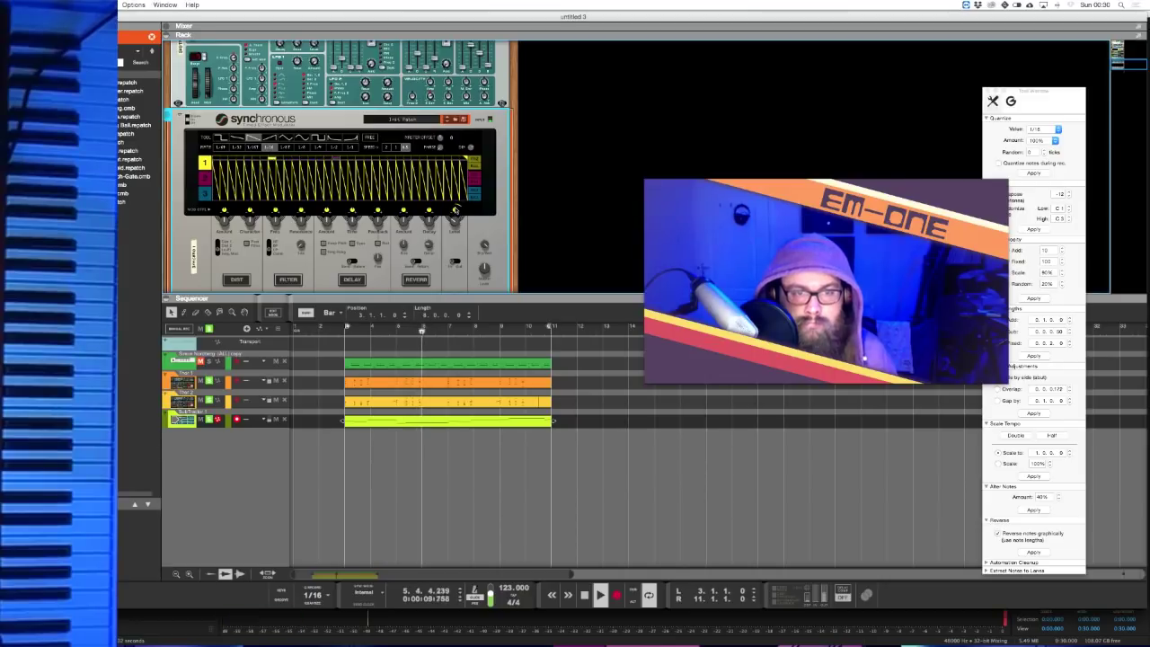
mouse_move(458, 232)
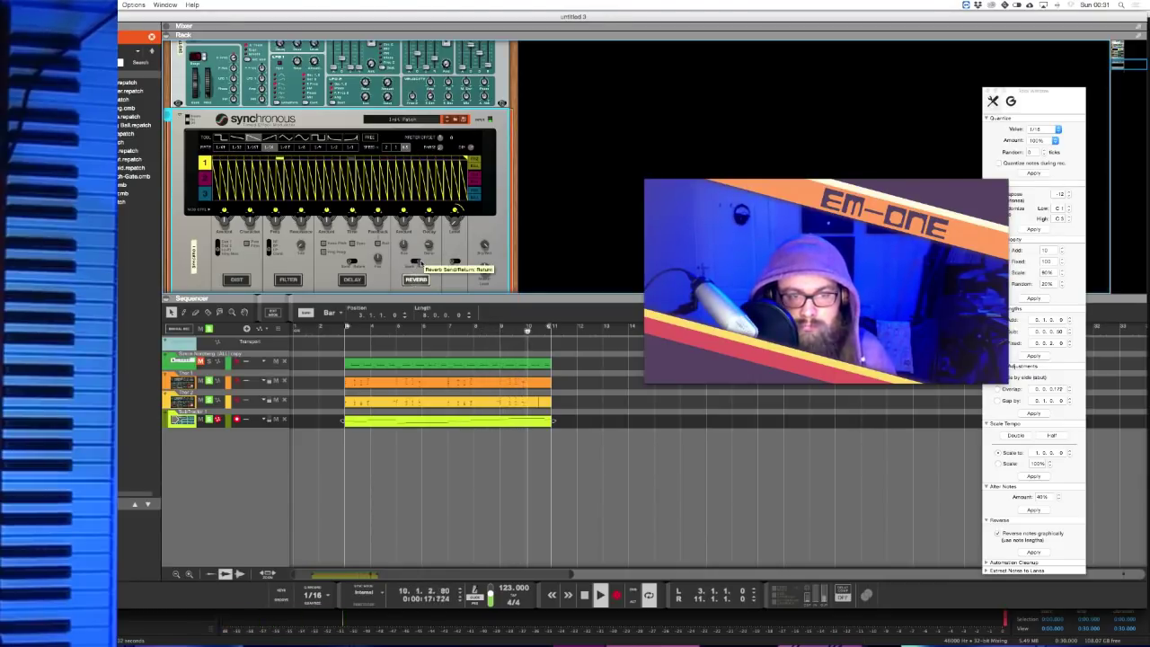
mouse_move(404, 246)
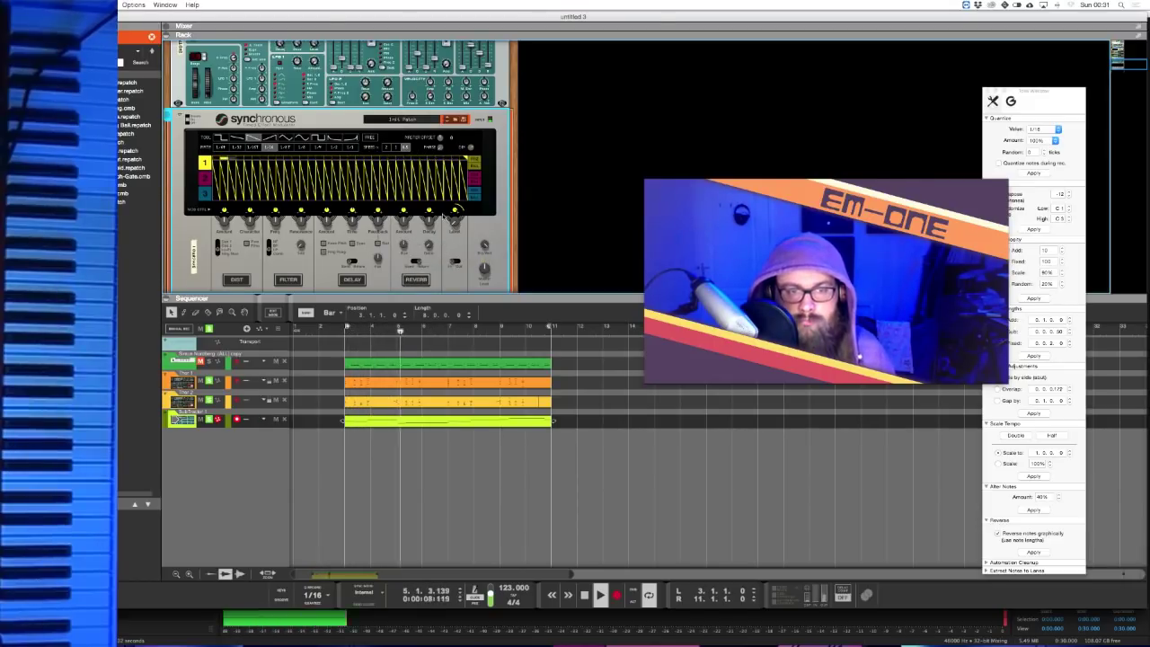
click(415, 280)
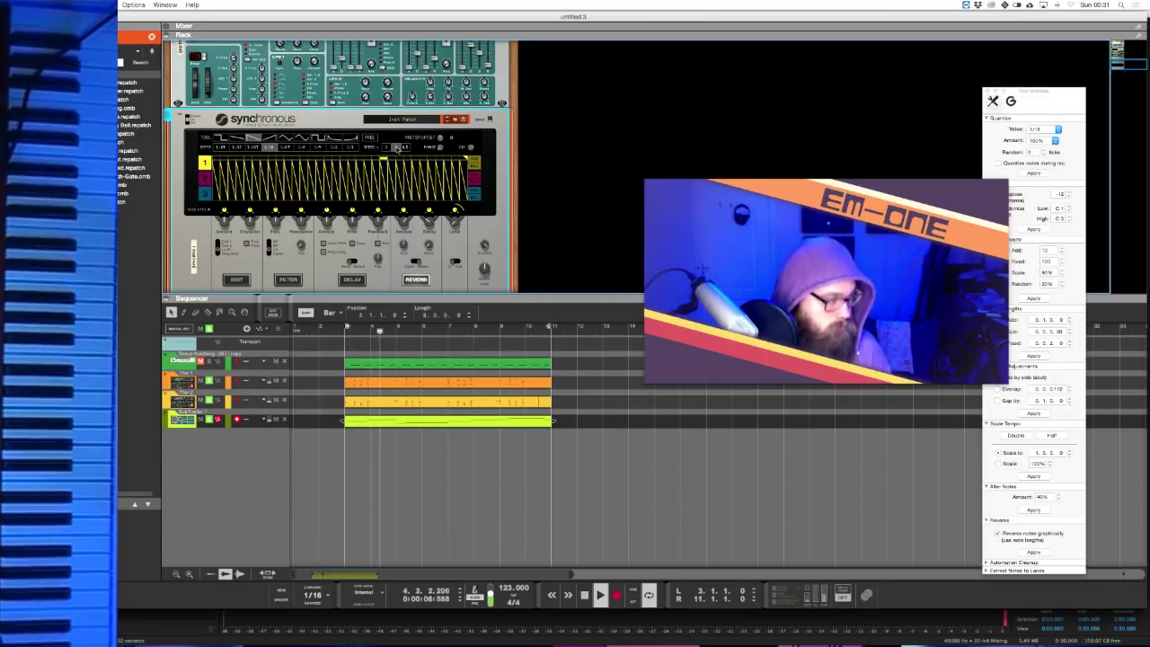
- Adjust the SubTractor's second oscillator tuning and its Filter 1 settings
scroll(445, 225, up, 10)
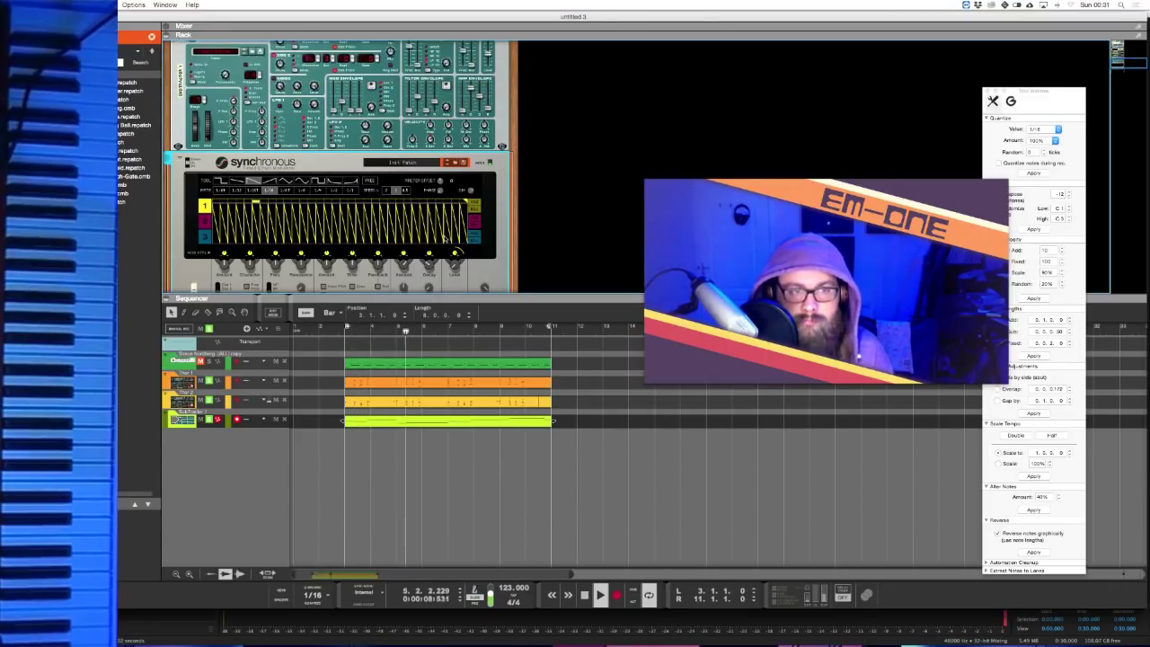
scroll(441, 239, down, 5)
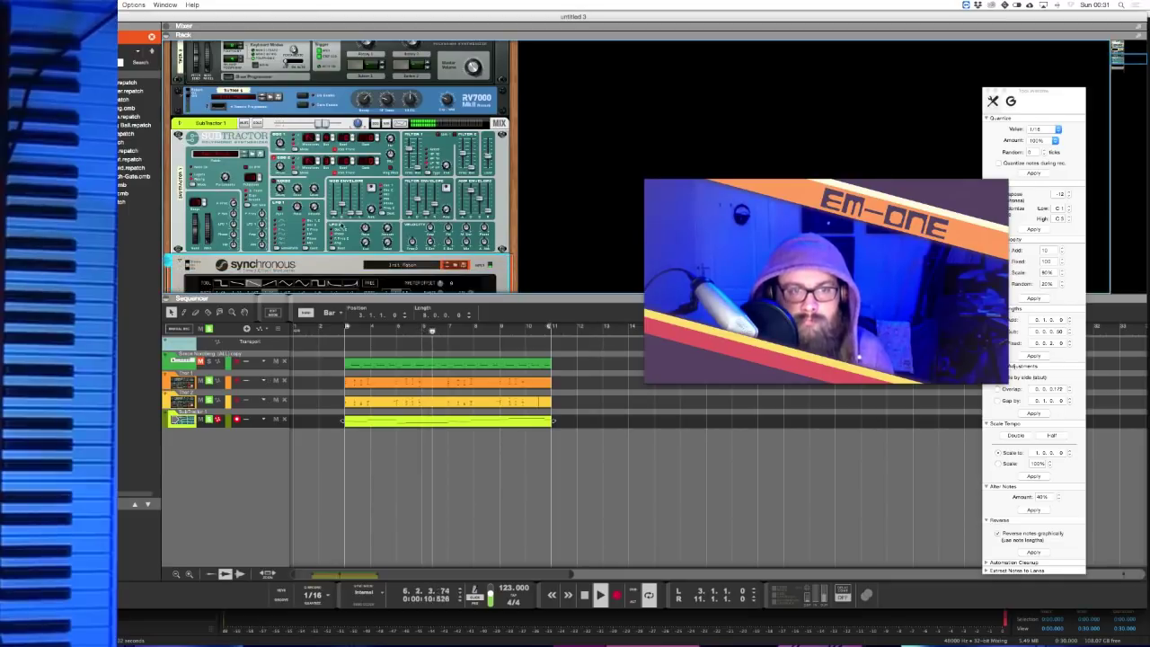
click(330, 160)
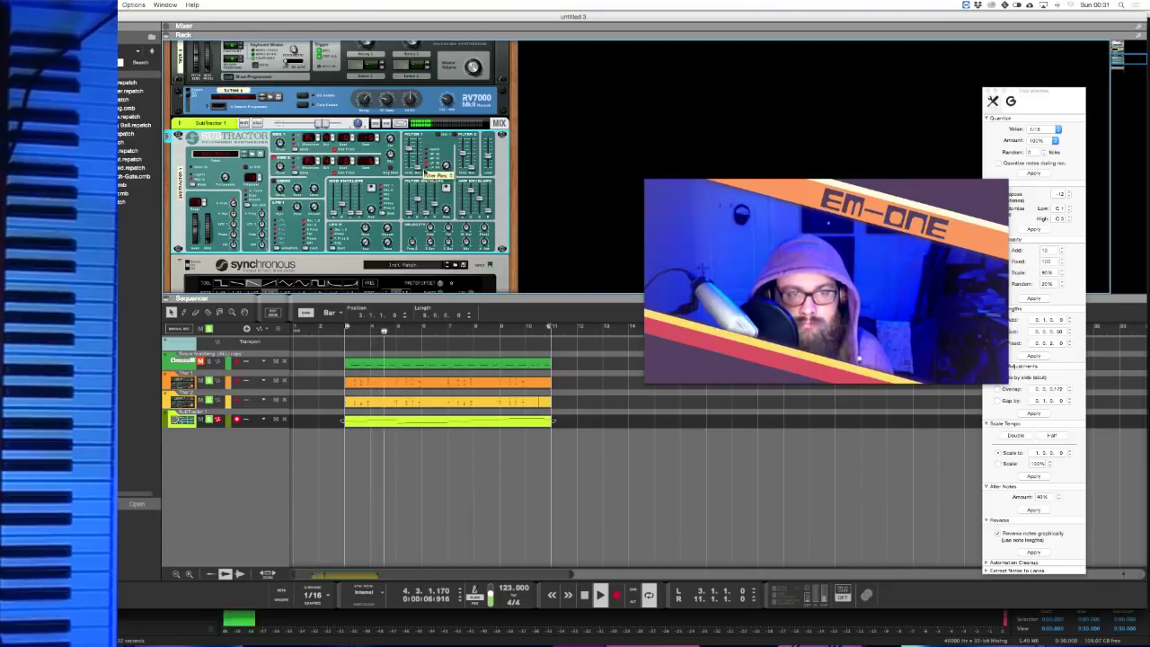
- Unmute and solo the drum loop track so it plays together with the recorded synth parts
scroll(418, 164, down, 2)
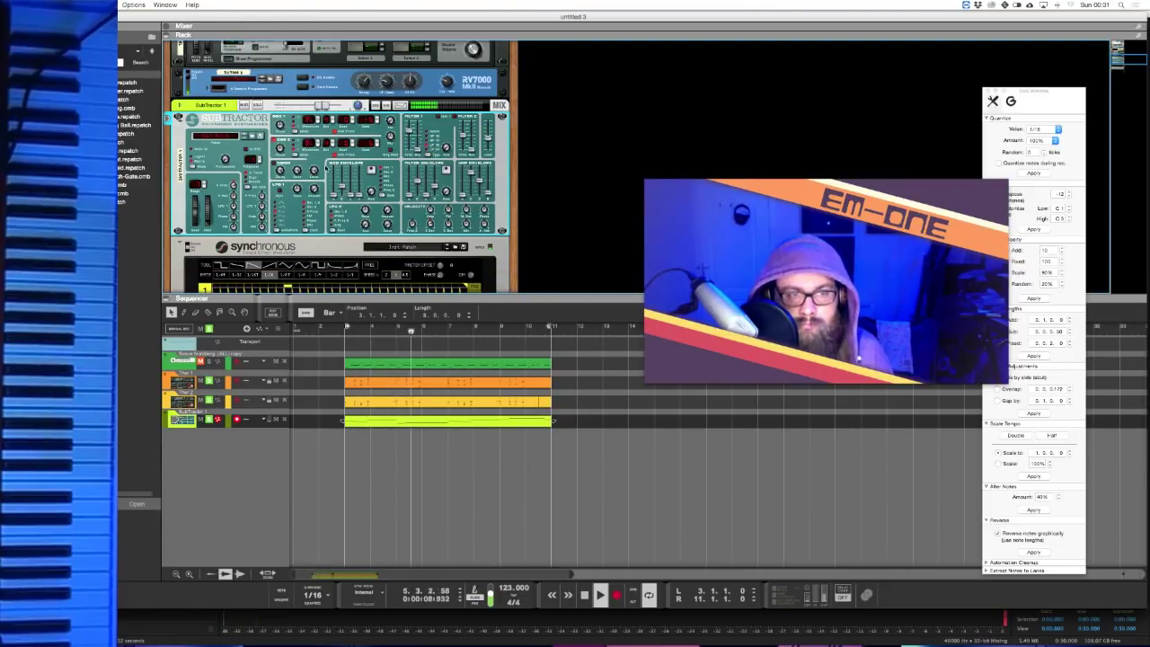
scroll(342, 166, down, 10)
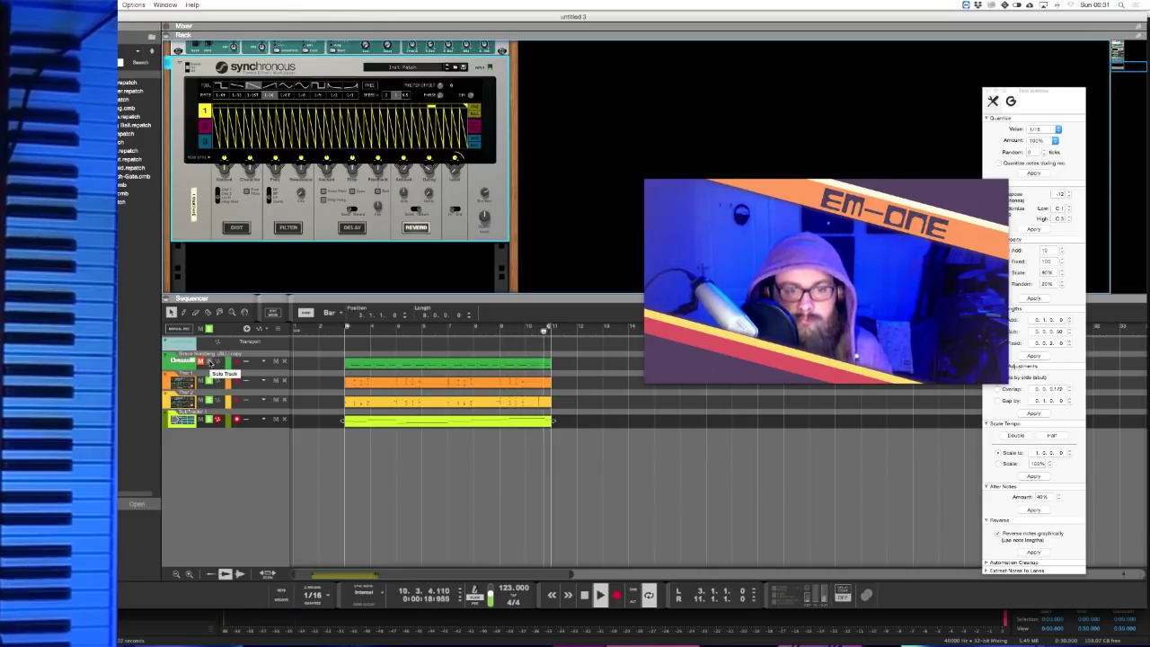
click(367, 352)
click(380, 443)
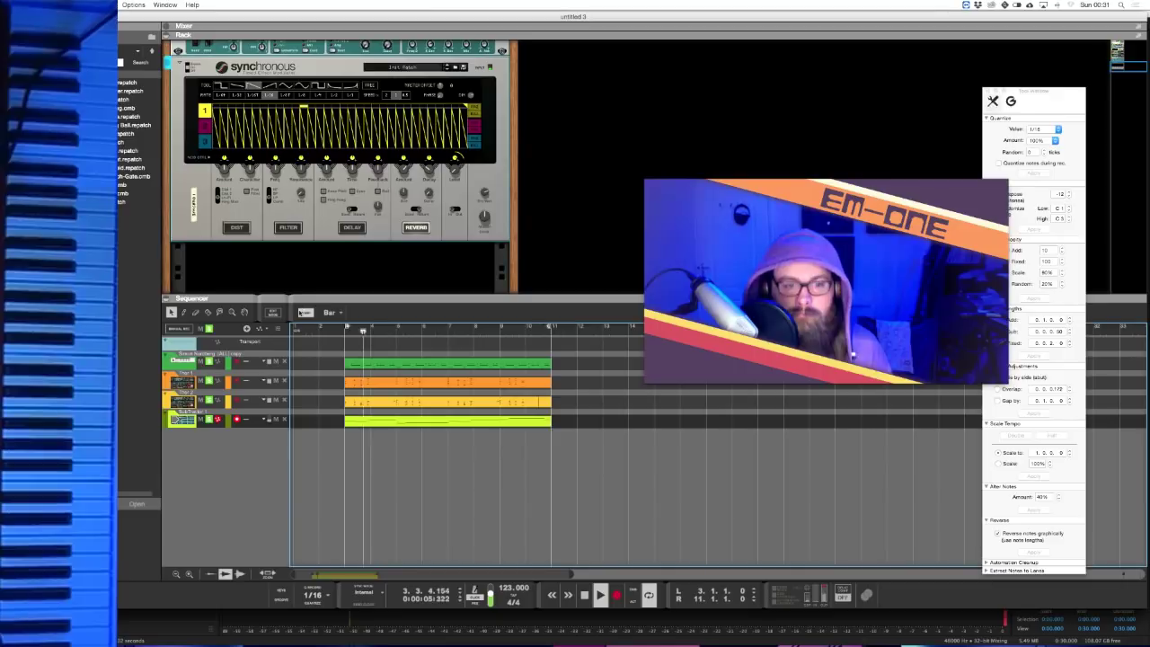
scroll(335, 192, down, 2)
scroll(335, 191, up, 4)
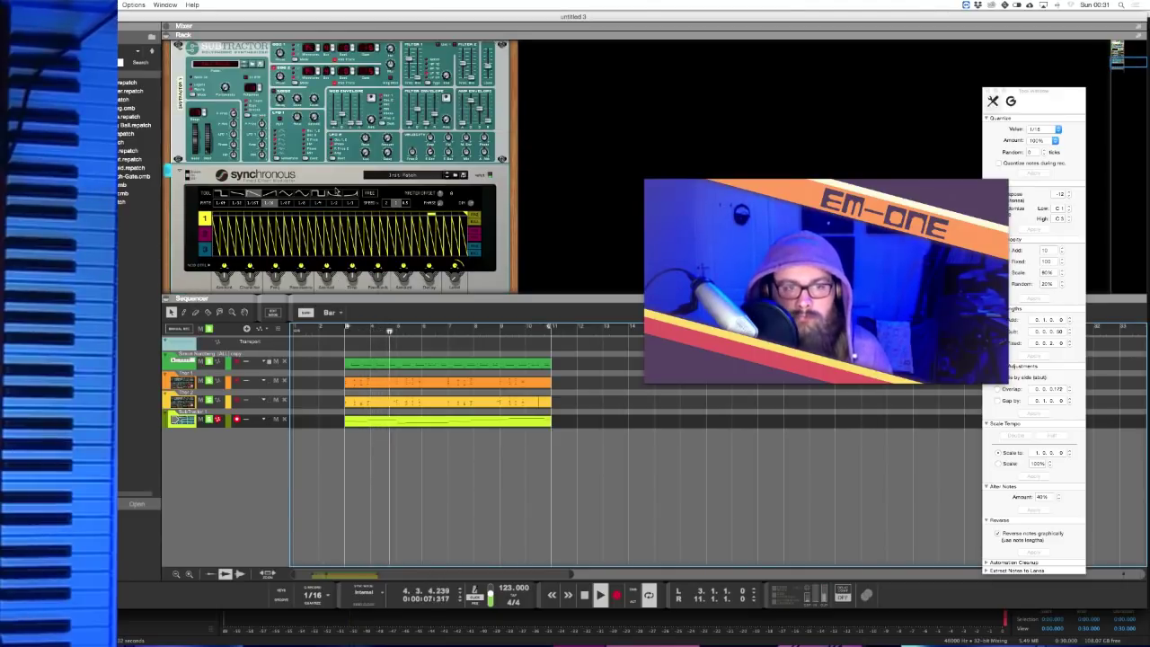
scroll(449, 218, down, 1)
click(486, 234)
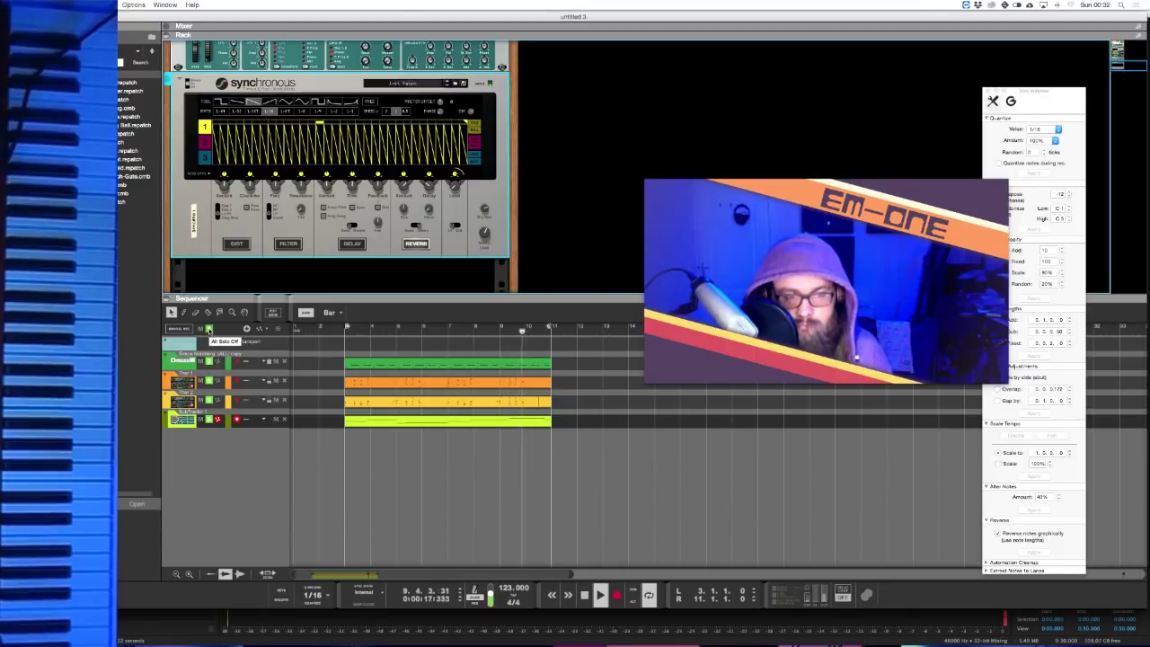
- Turn off all track solos and create an NN-XT Advanced Sampler with the Tenor Sax patch
right_click(258, 268)
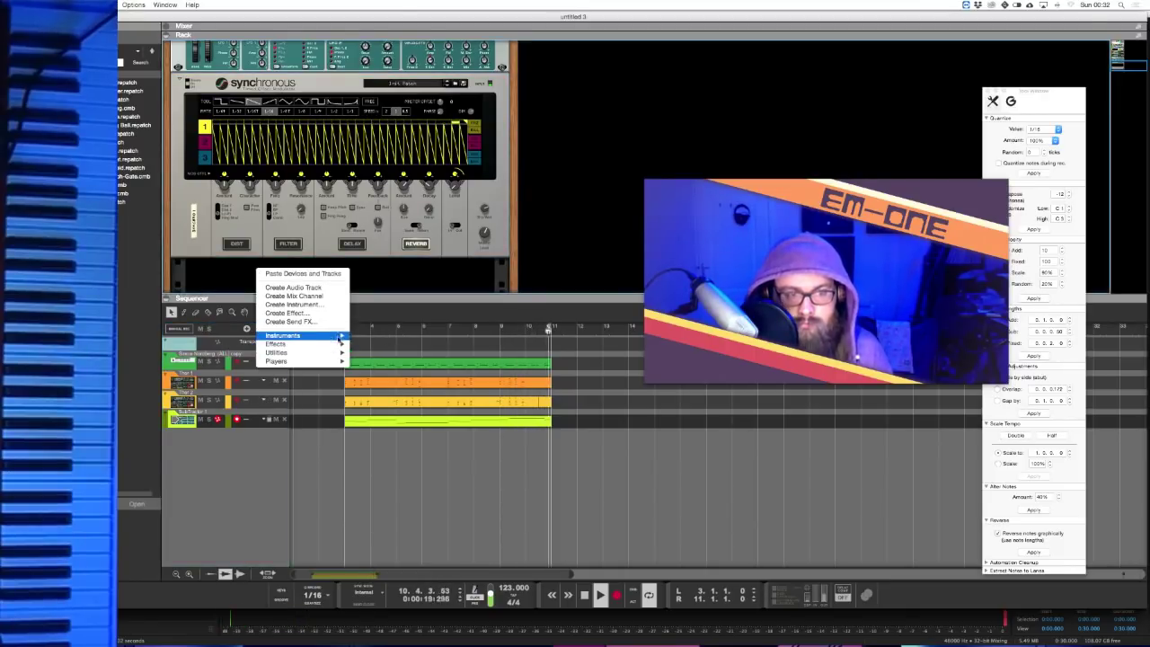
mouse_move(301, 335)
mouse_move(400, 401)
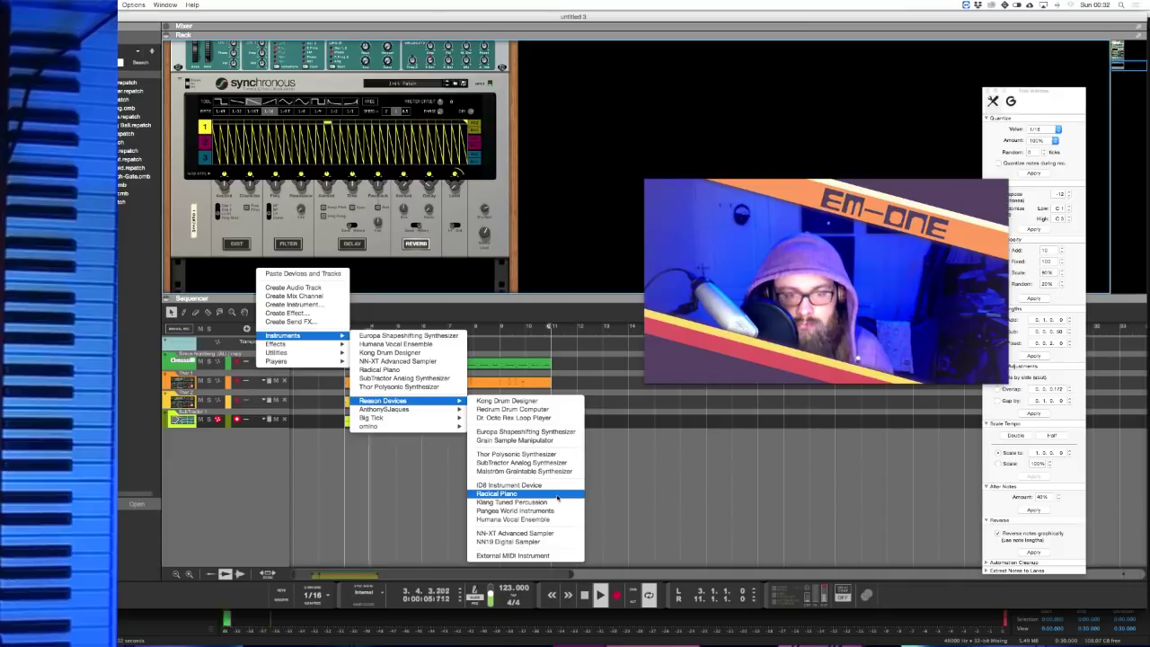
click(528, 533)
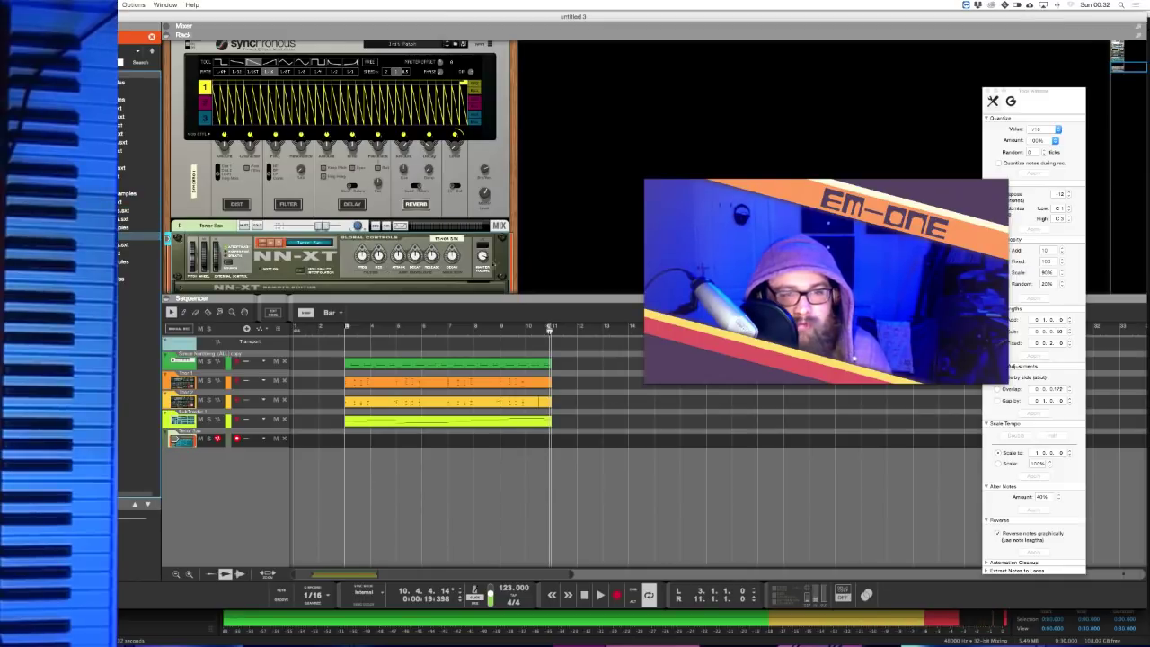
- Add an RV7000 MkII Reverb to the Tenor Sax NN-XT
right_click(490, 269)
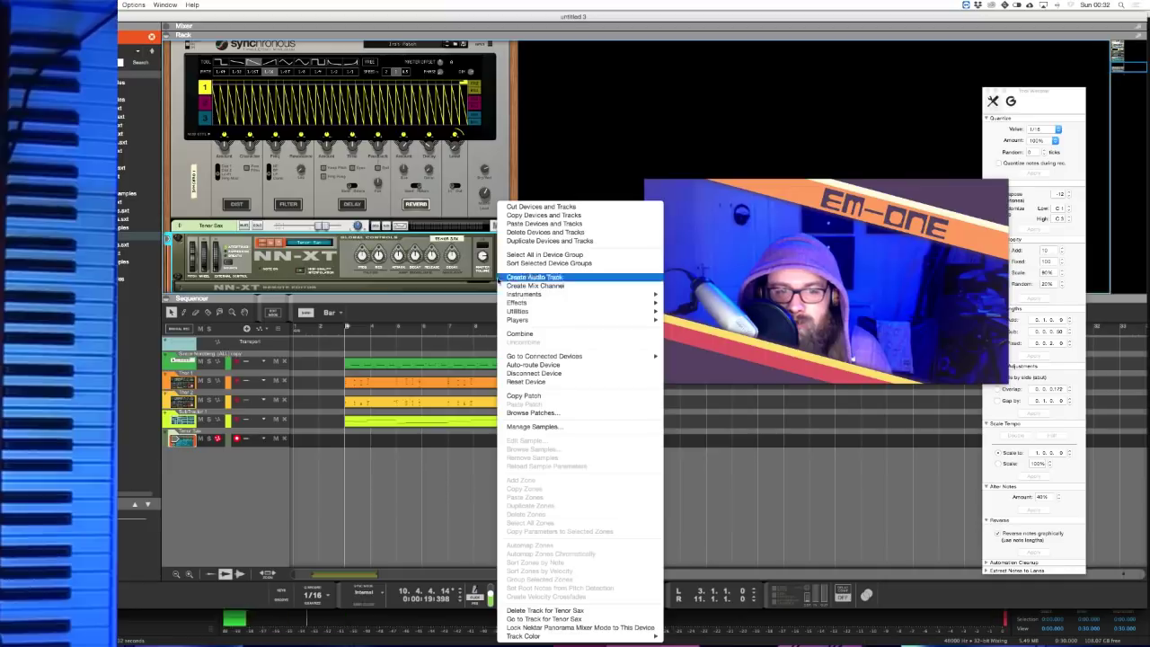
mouse_move(620, 302)
mouse_move(767, 392)
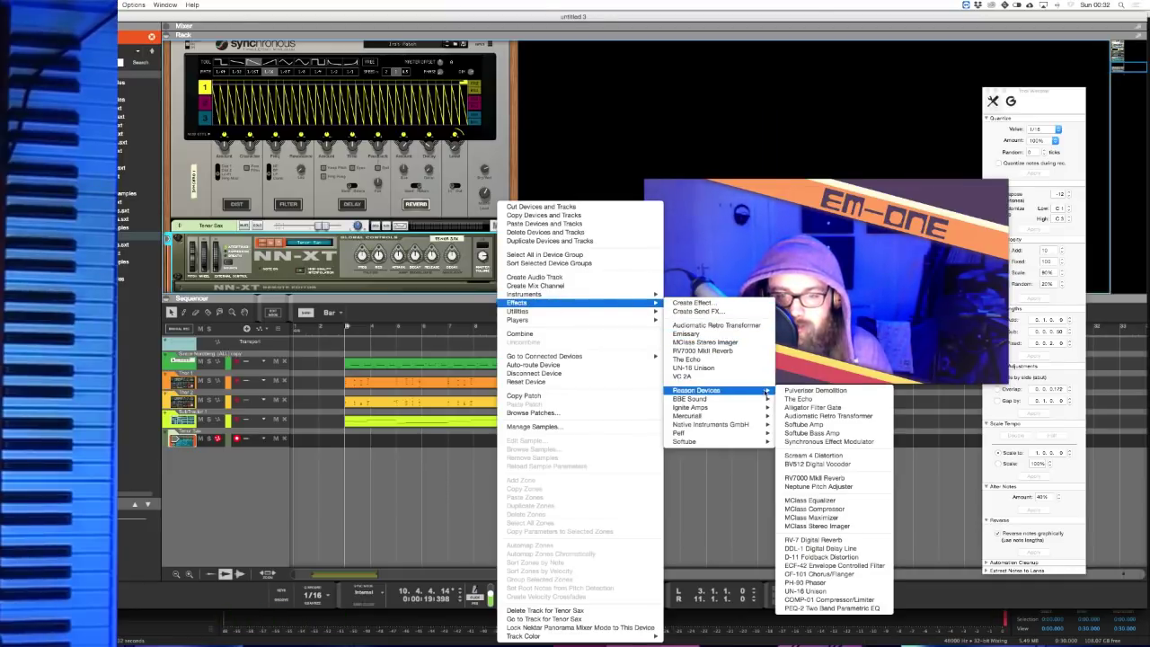
click(813, 477)
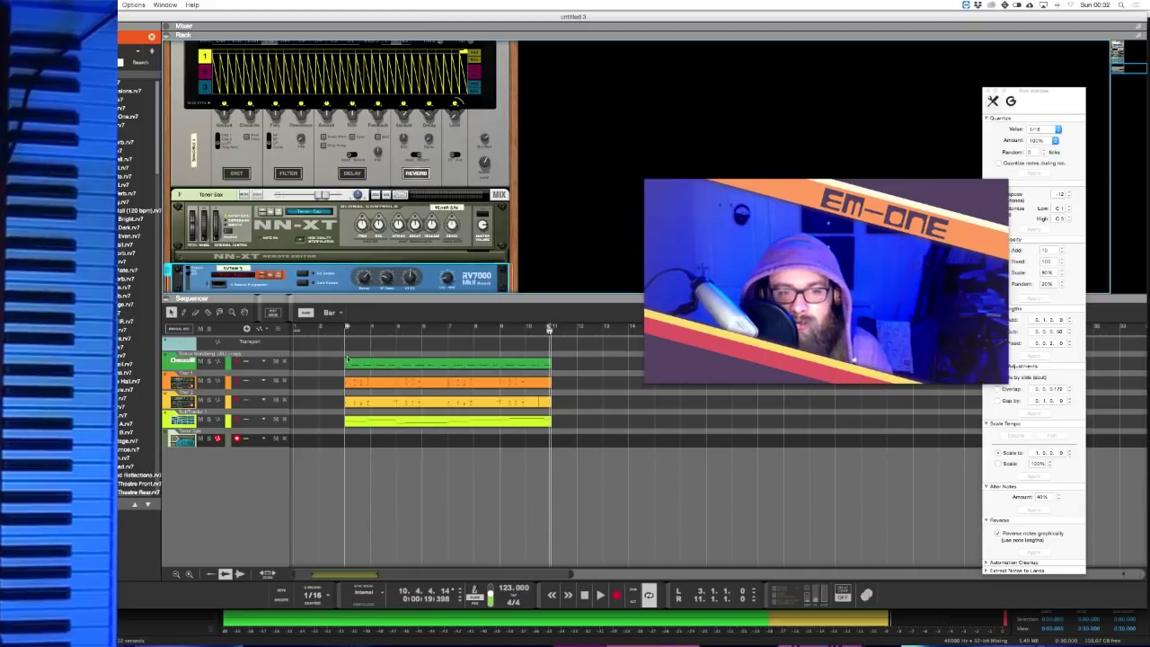
- Audition the SaxTrifecta patch on the NN-XT, switch to Sax Section, and place the playhead at bar 2
click(335, 330)
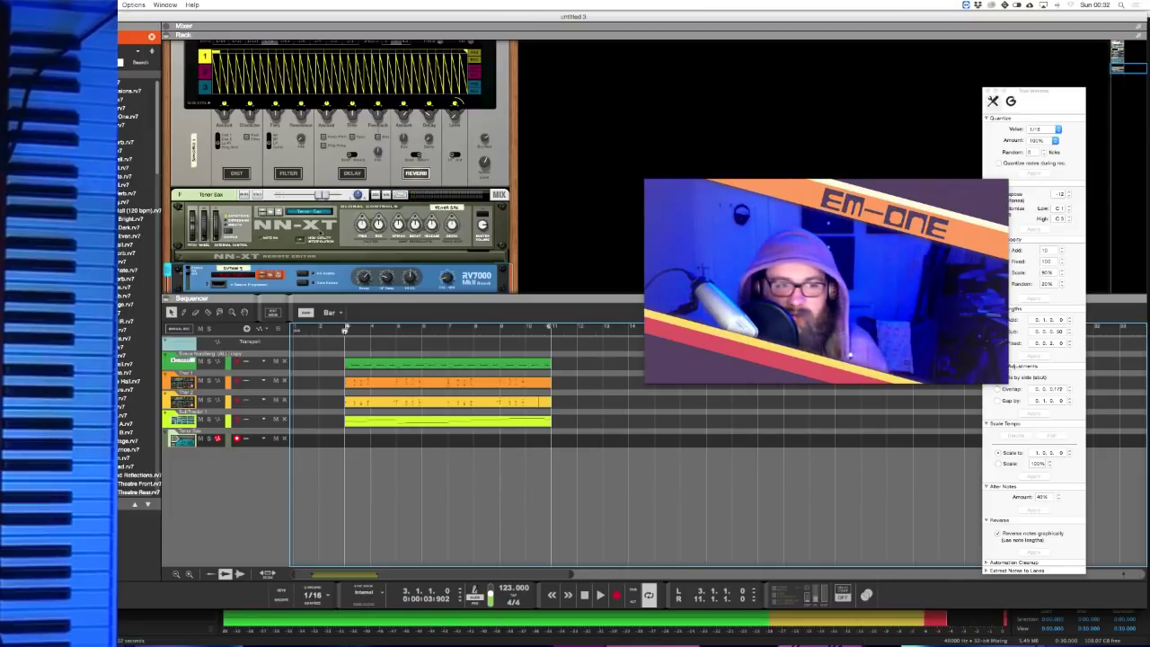
click(316, 211)
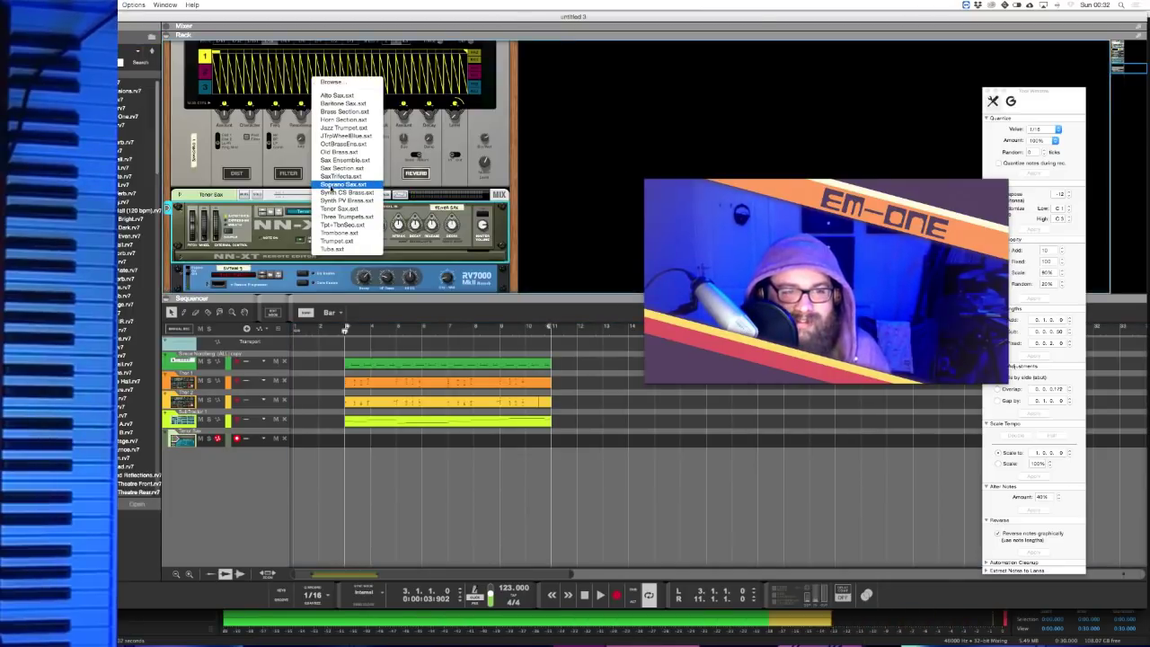
click(323, 177)
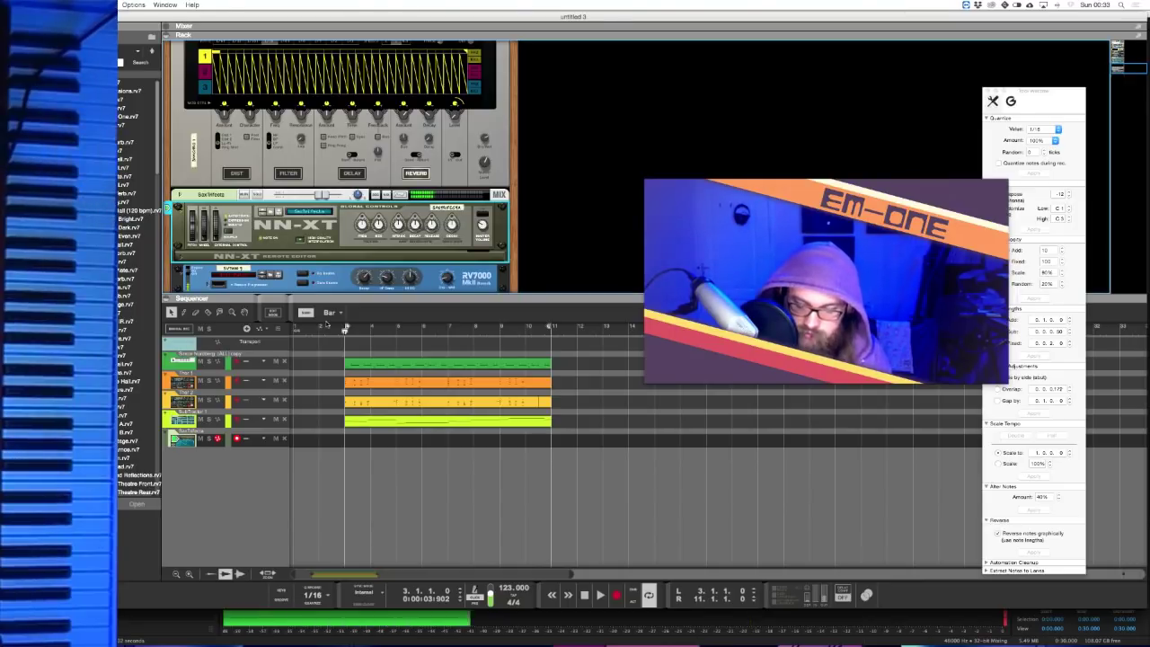
click(321, 209)
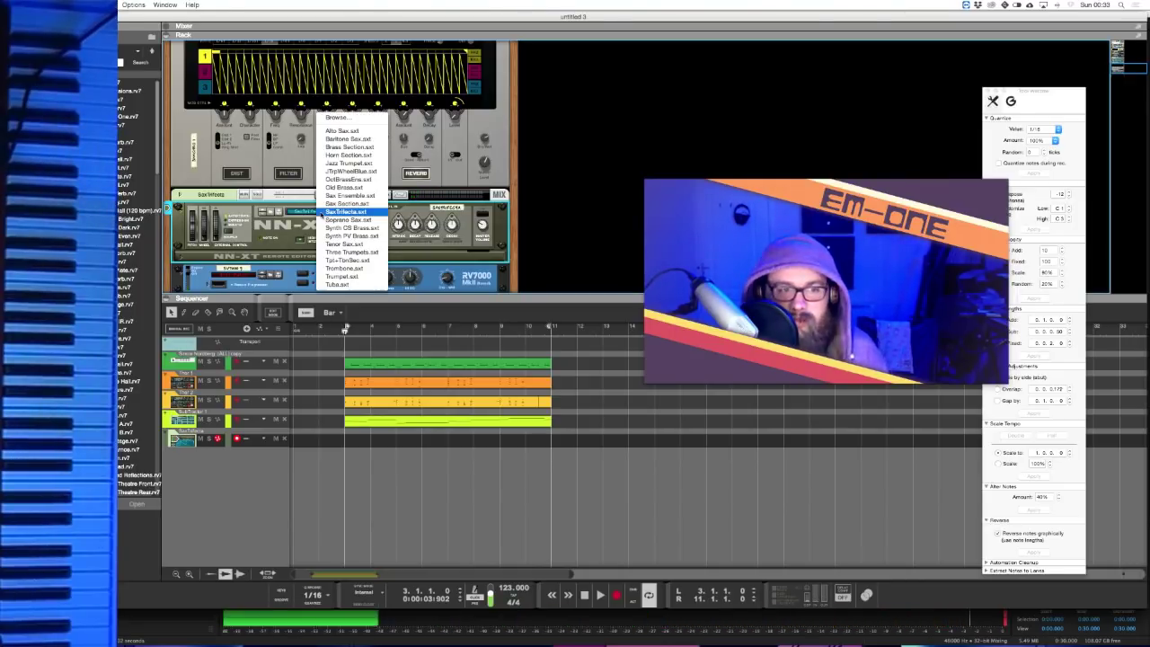
click(327, 204)
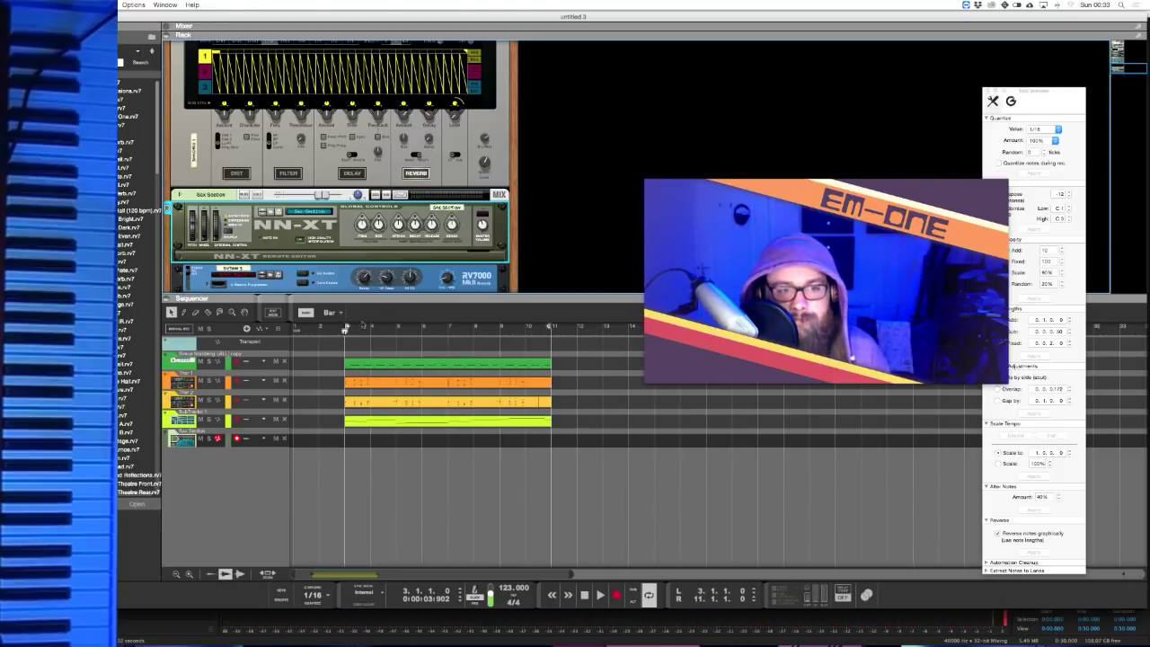
click(320, 330)
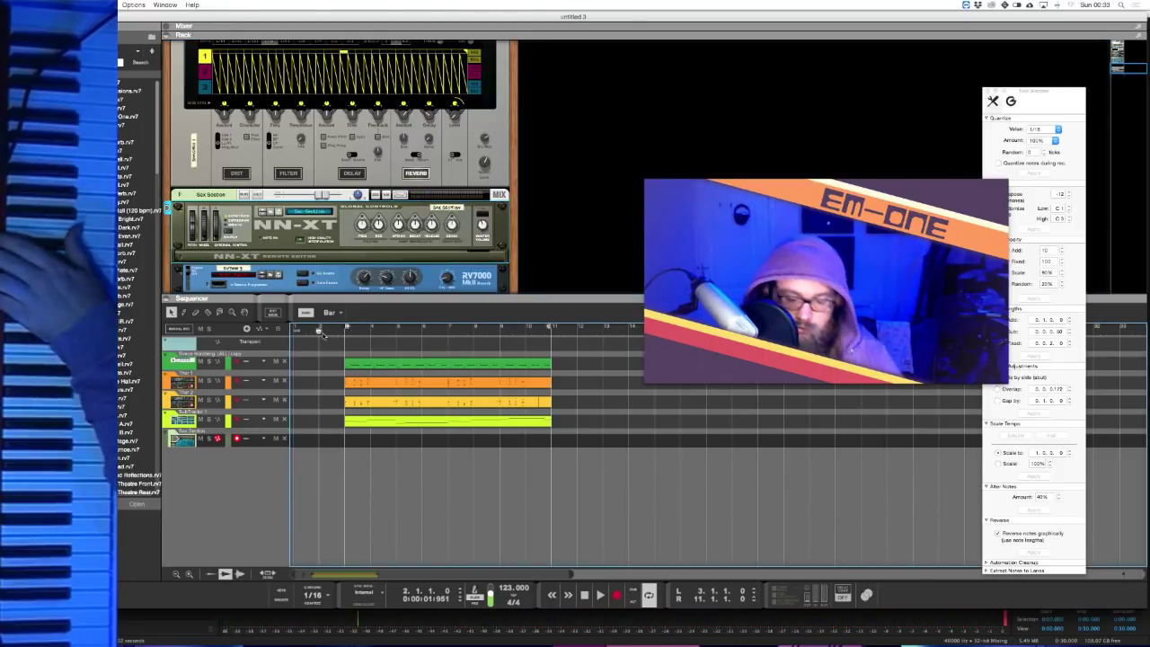
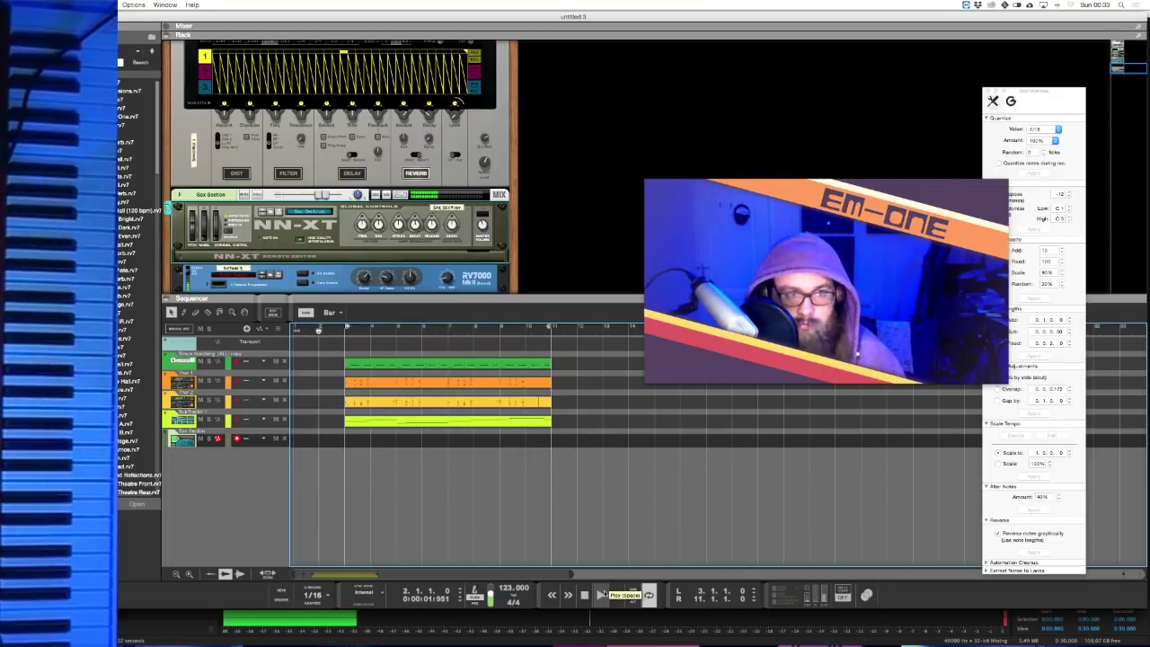
- Try recording two Sax Section takes from bar 2, undoing each one
key(super+Return)
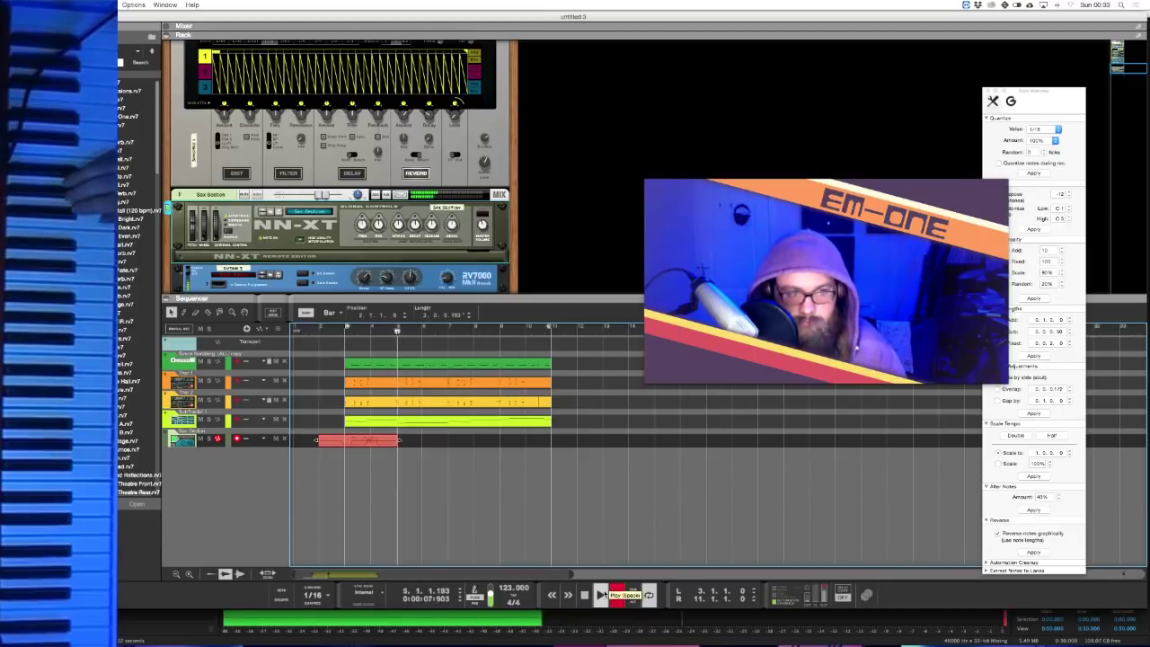
key(space)
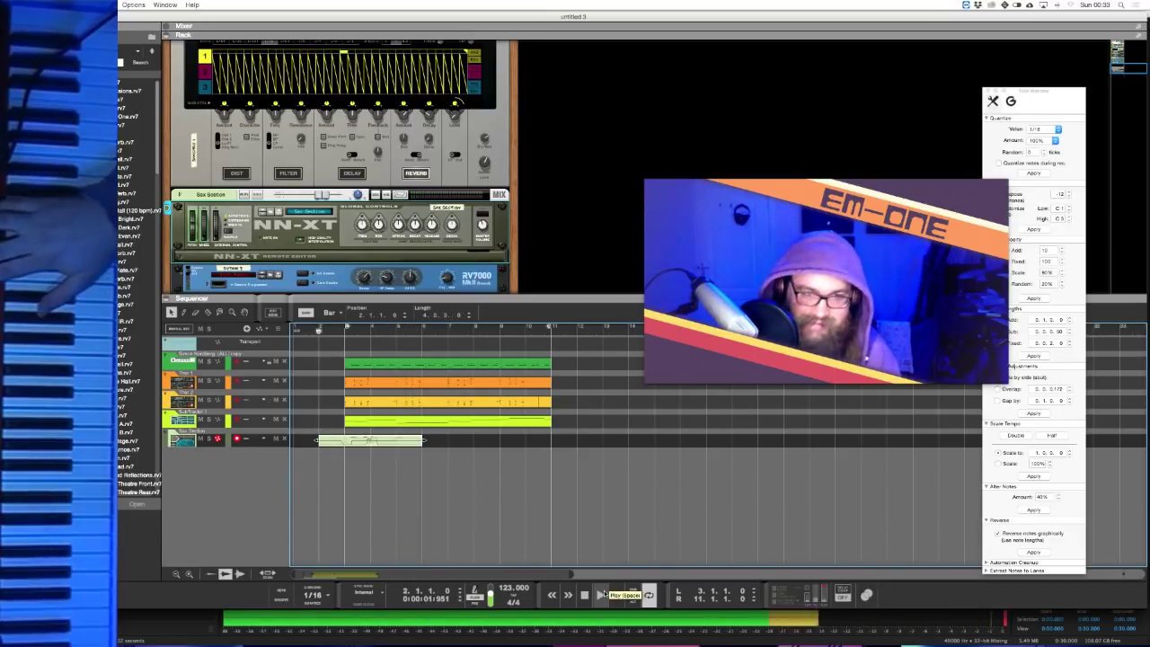
key(super+z)
key(super+Return)
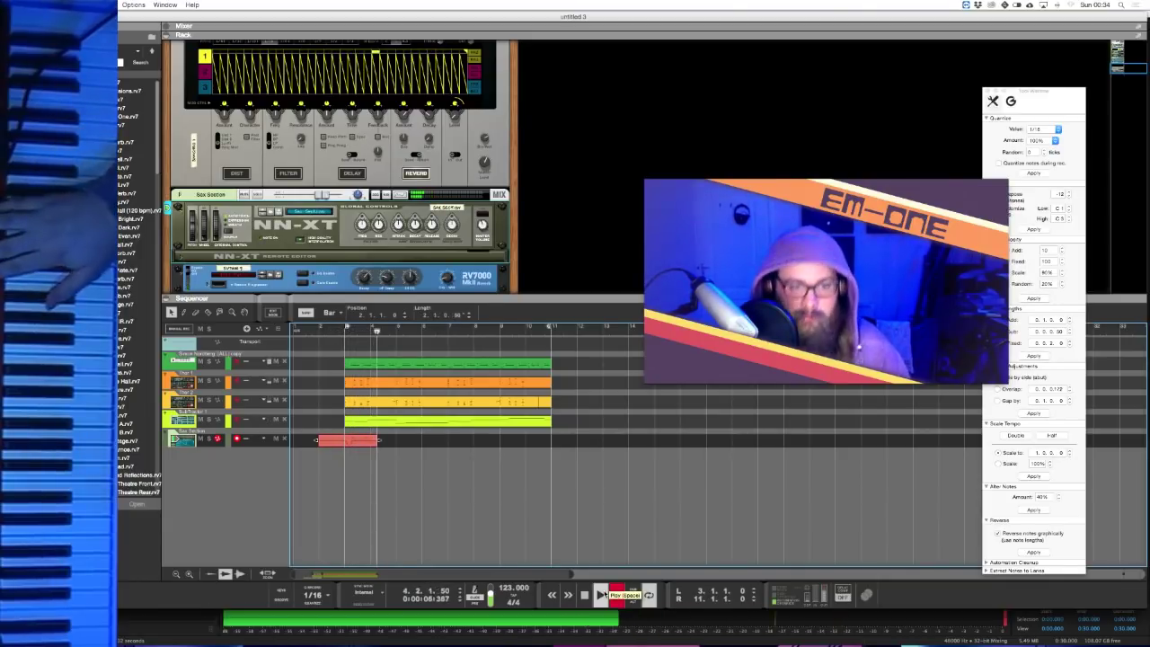
key(space)
key(super+z)
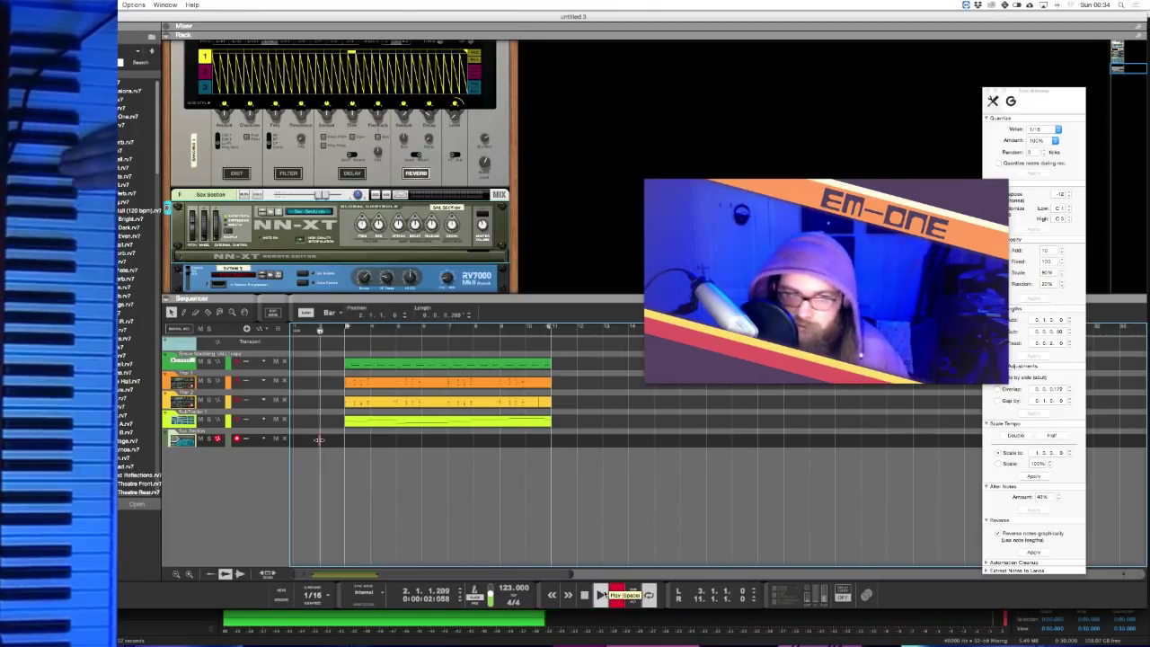
- Record a Sax Section part from bar 2 over the loop and duplicate the other tracks' clips up to bar 19
key(super+Return)
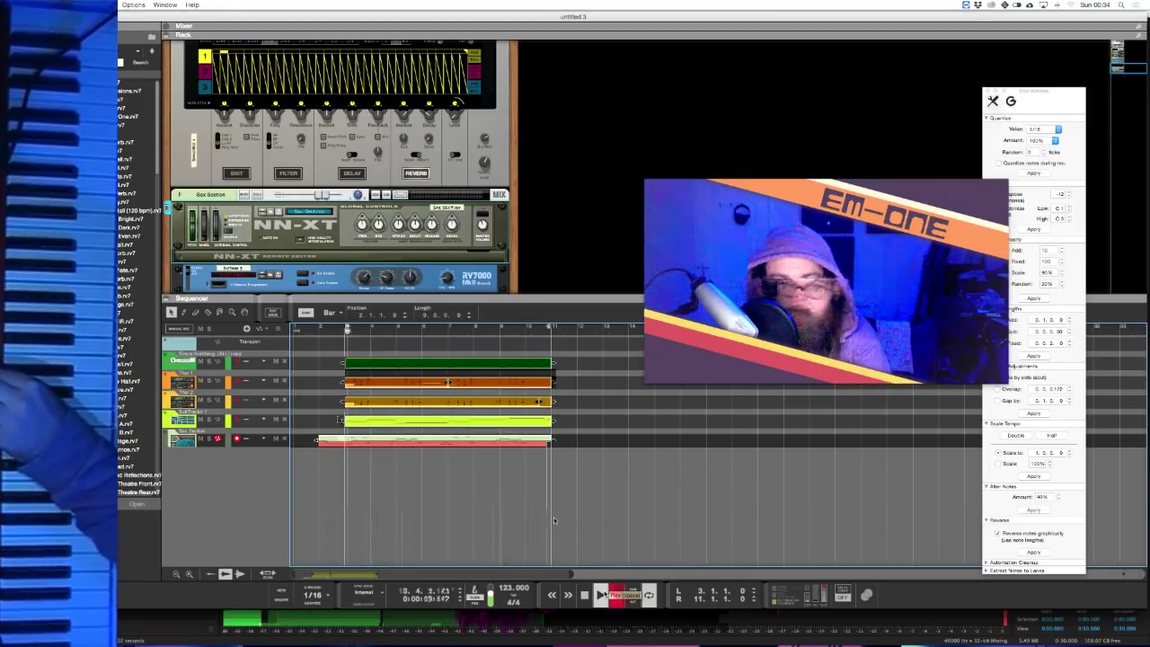
key(space)
key(ctrl+d)
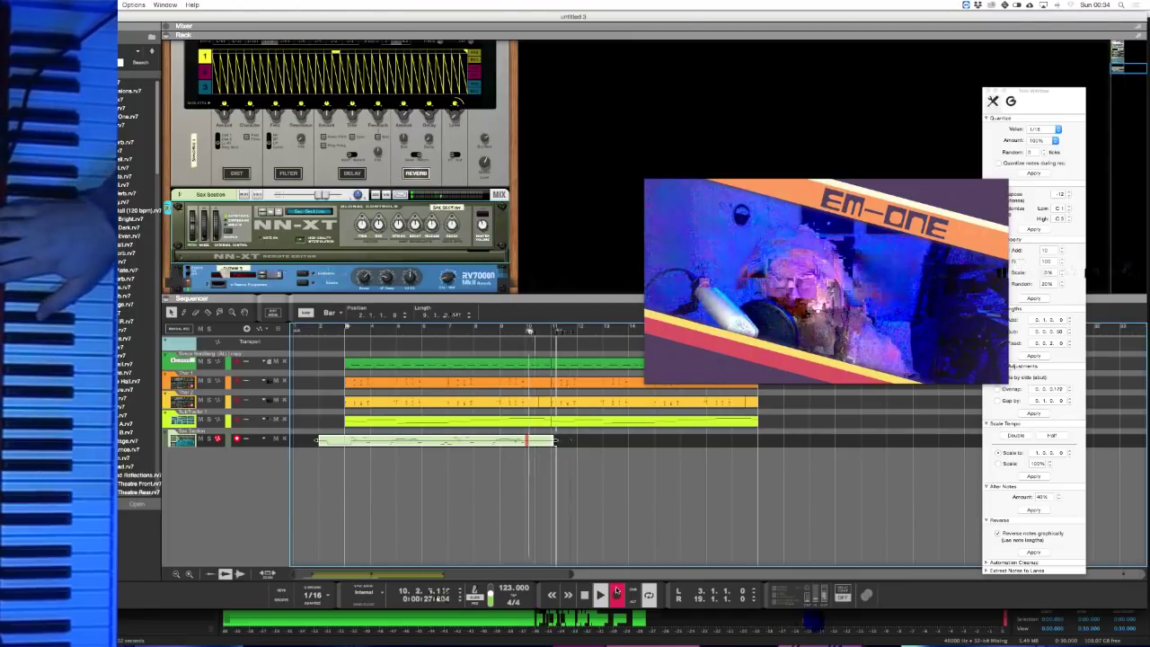
- Continue recording the Sax Section part from bar 10 to bar 19 and trim the clip's start to bar 3
click(616, 590)
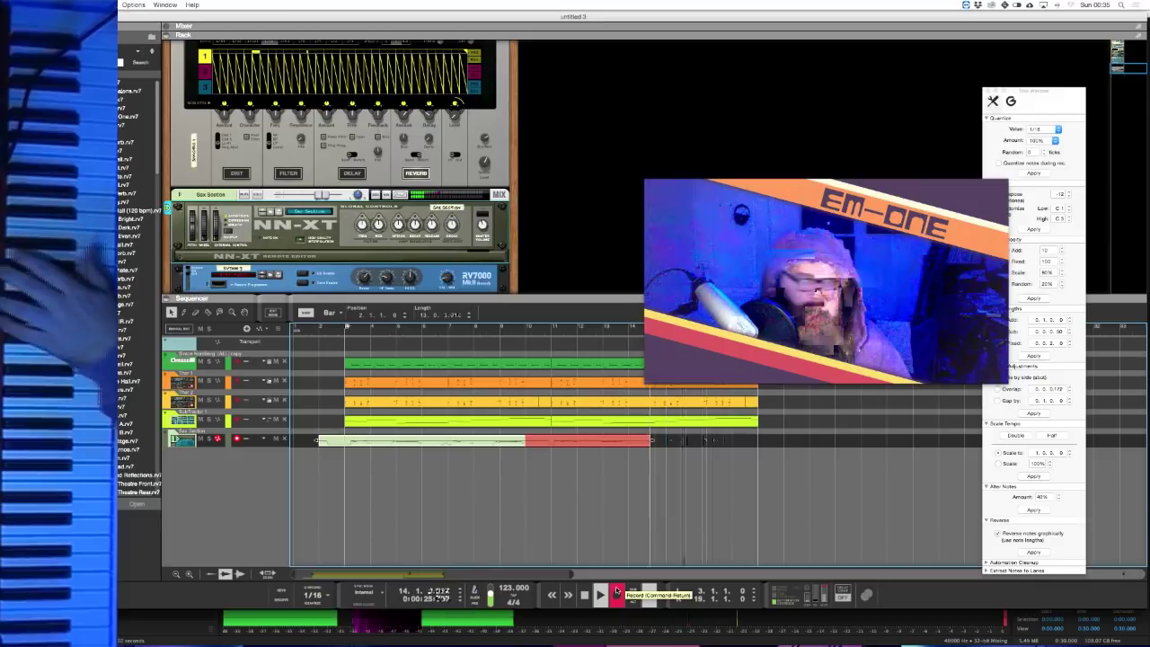
key(space)
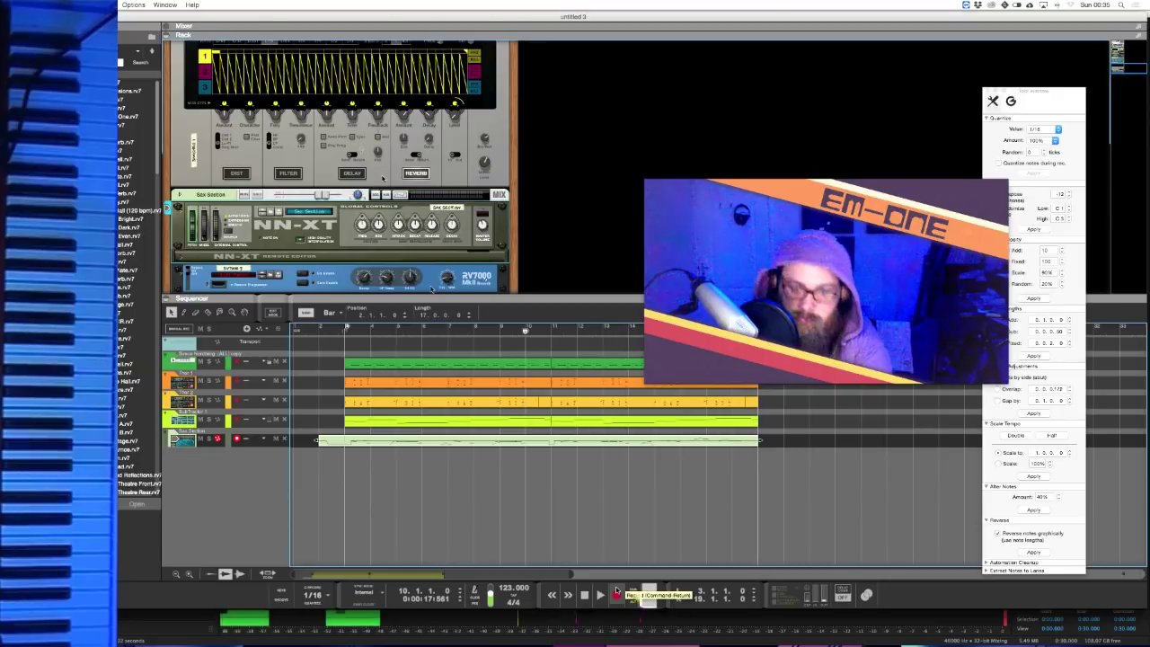
key(space)
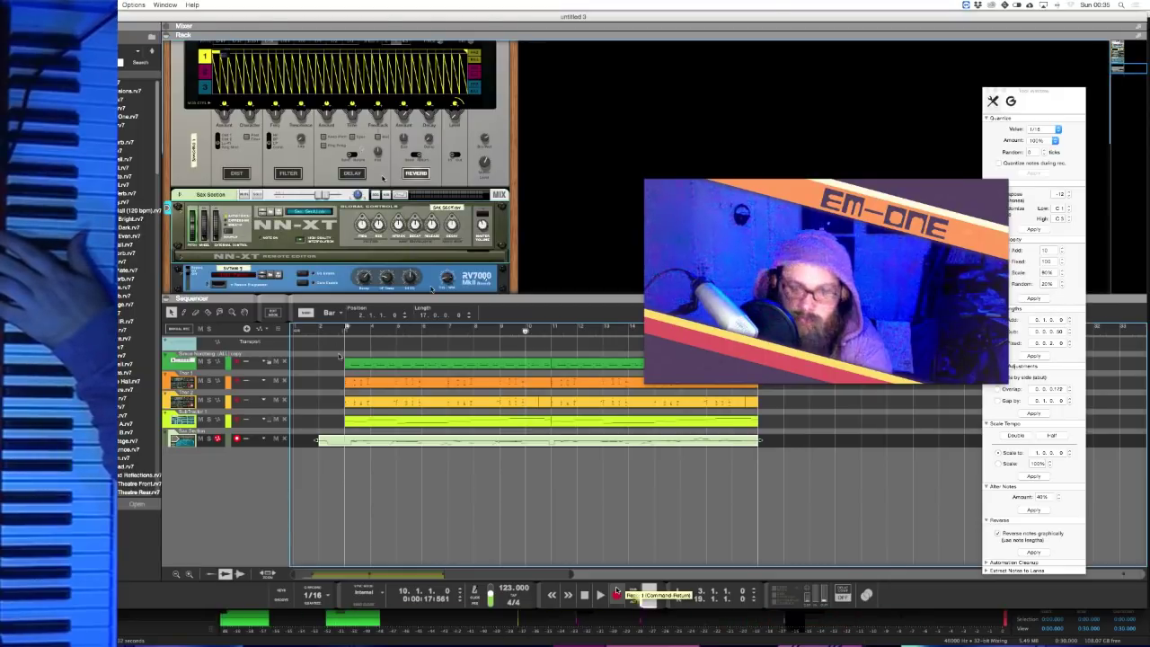
click(321, 465)
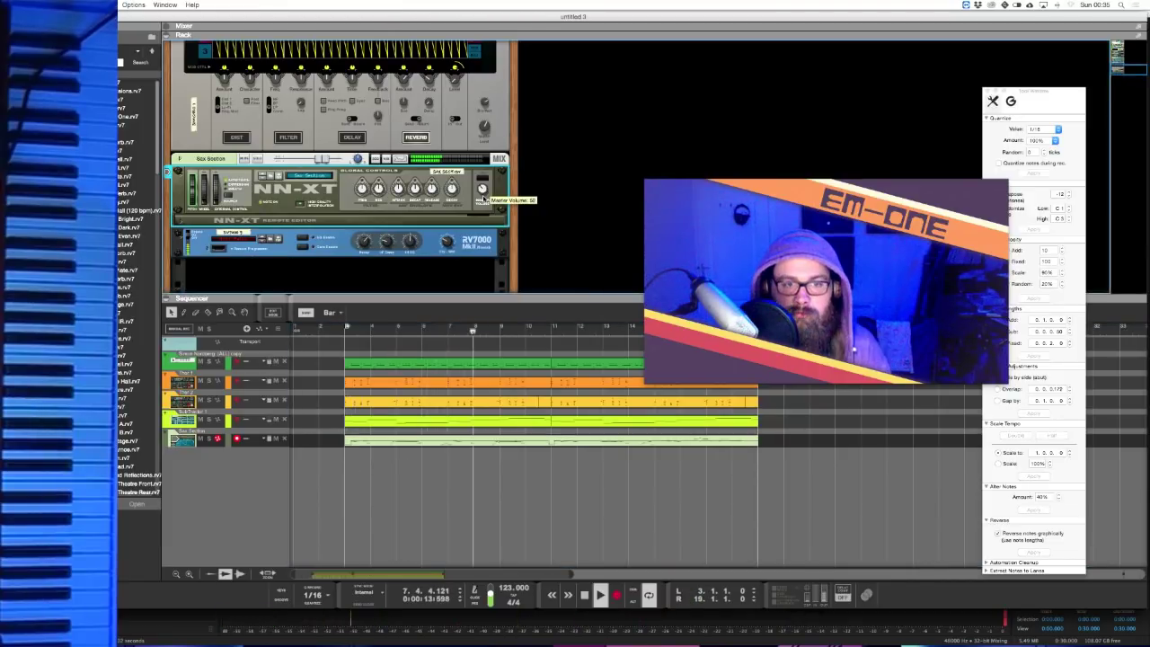
- Open the recorded Sax Section clip to examine its notes and velocities, and return to the arrangement
click(476, 444)
double_click(476, 444)
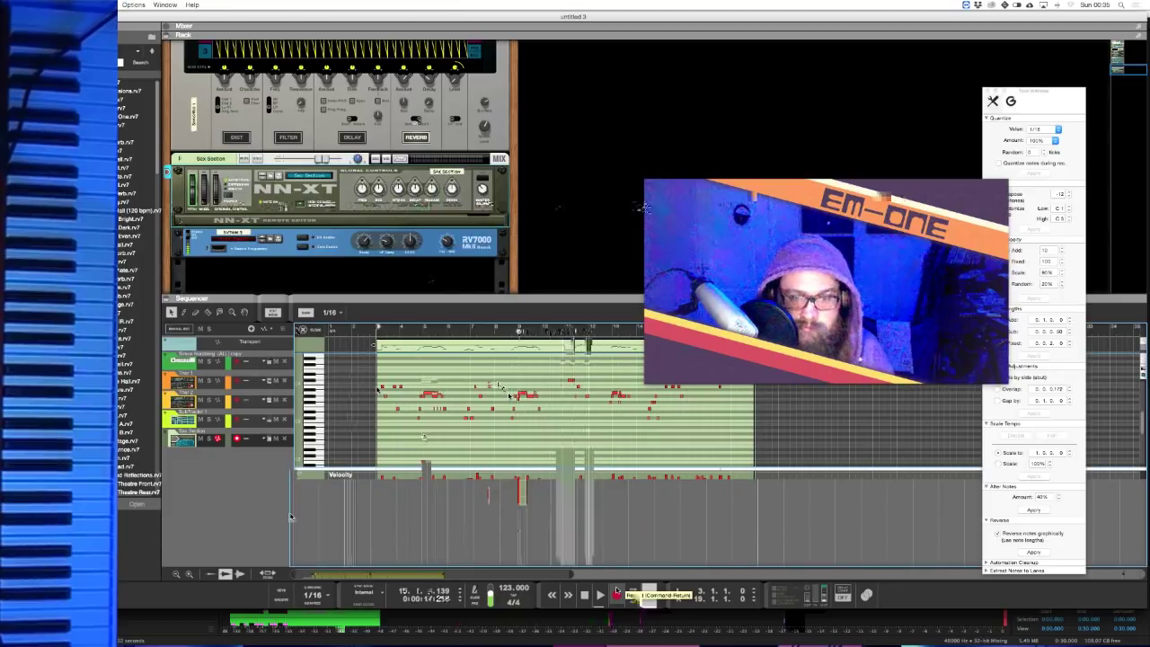
key(super+e)
key(super+e)
right_click(422, 271)
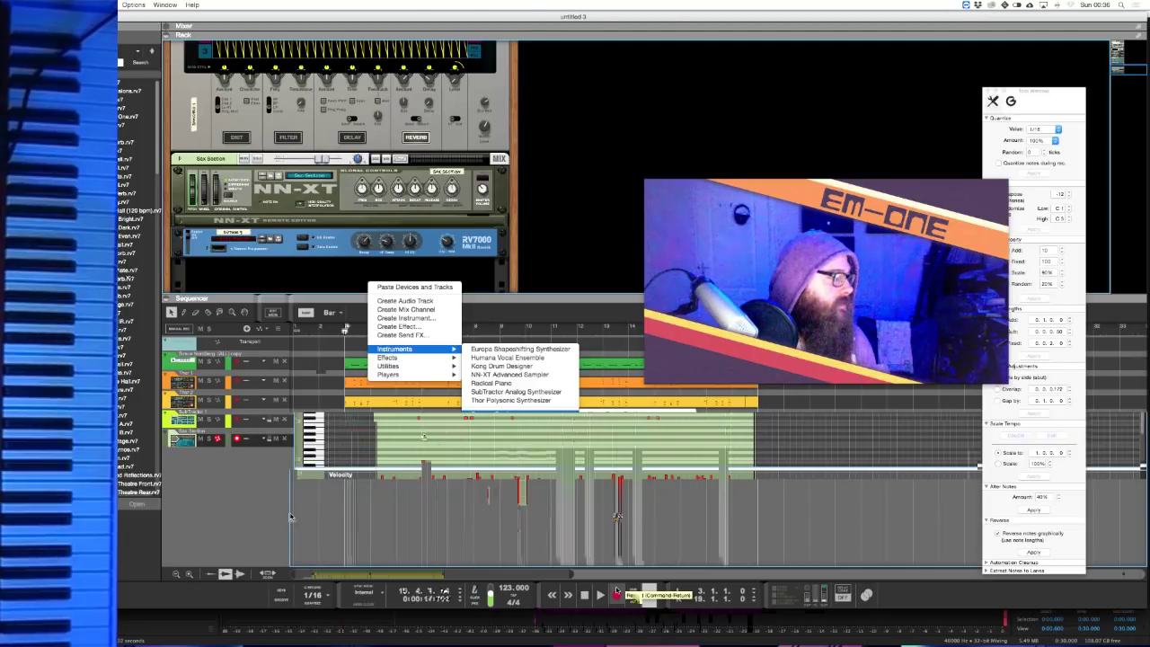
mouse_move(503, 414)
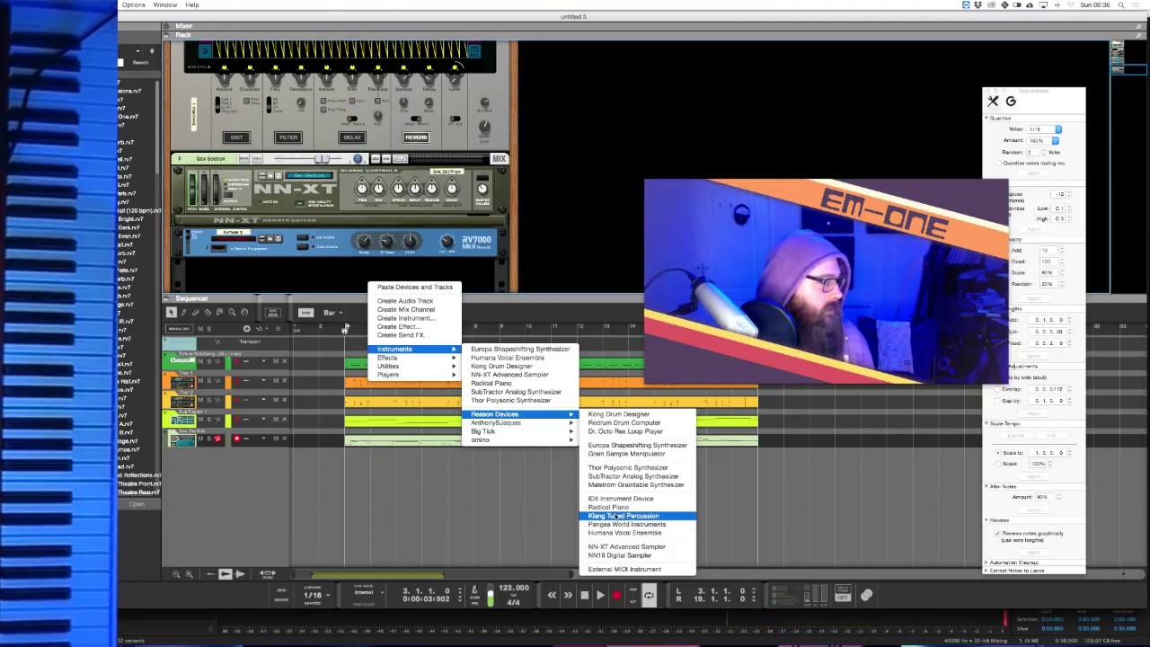
click(618, 515)
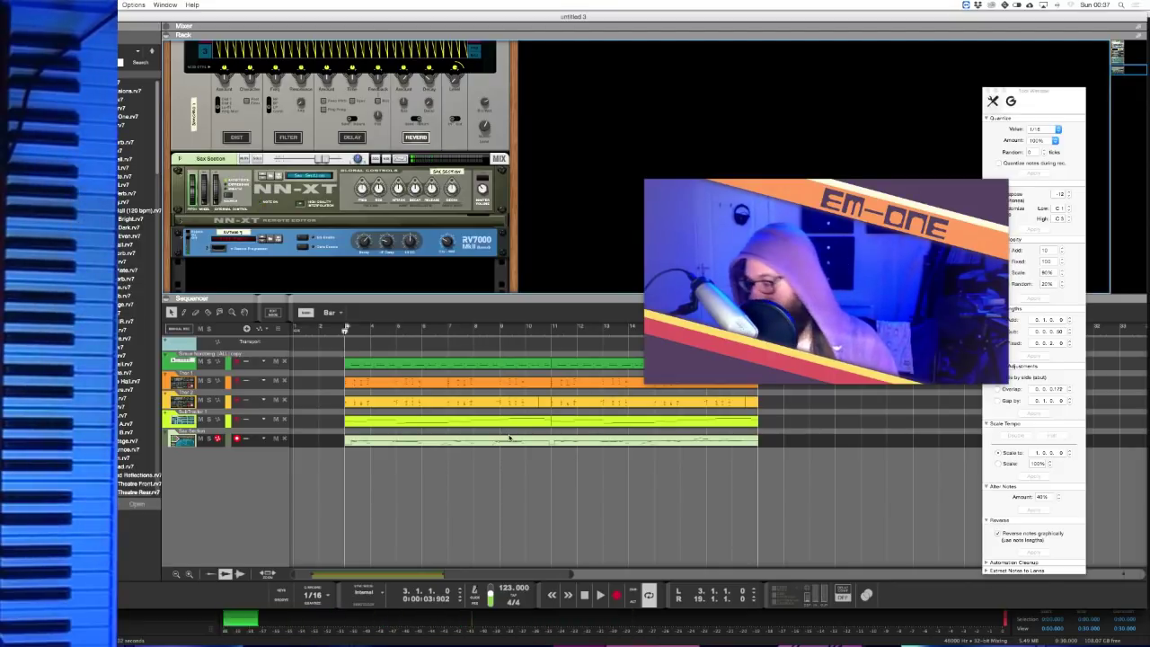
- Create a second NN-XT Advanced Sampler in the rack after the Sax Section's reverb
right_click(428, 273)
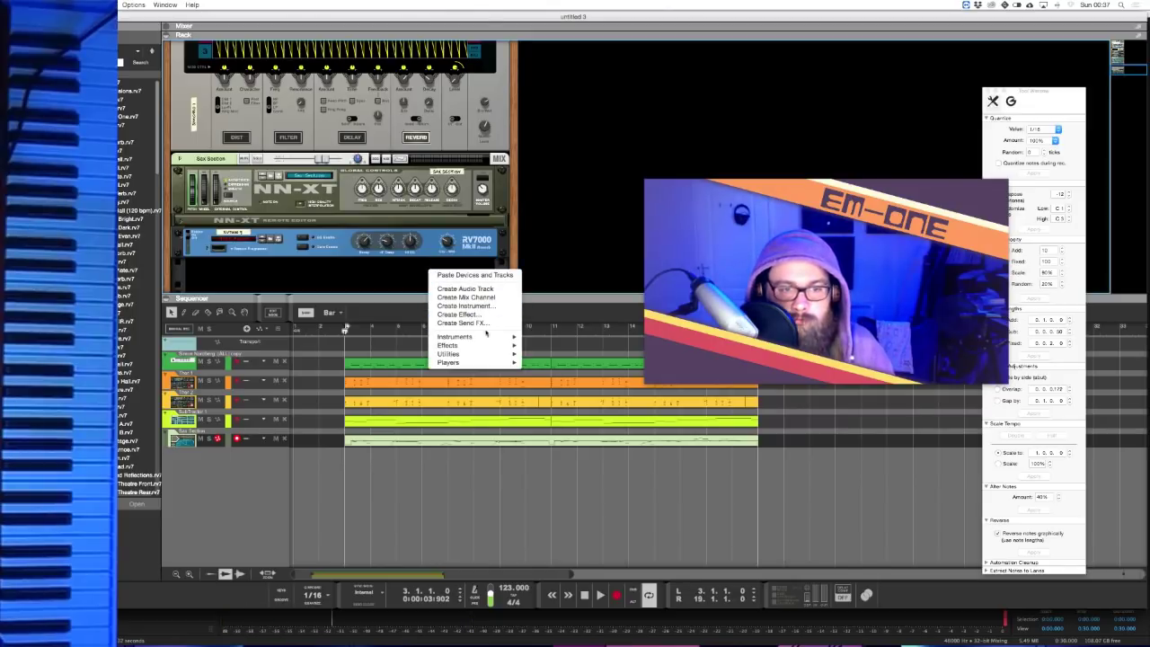
mouse_move(476, 336)
mouse_move(626, 404)
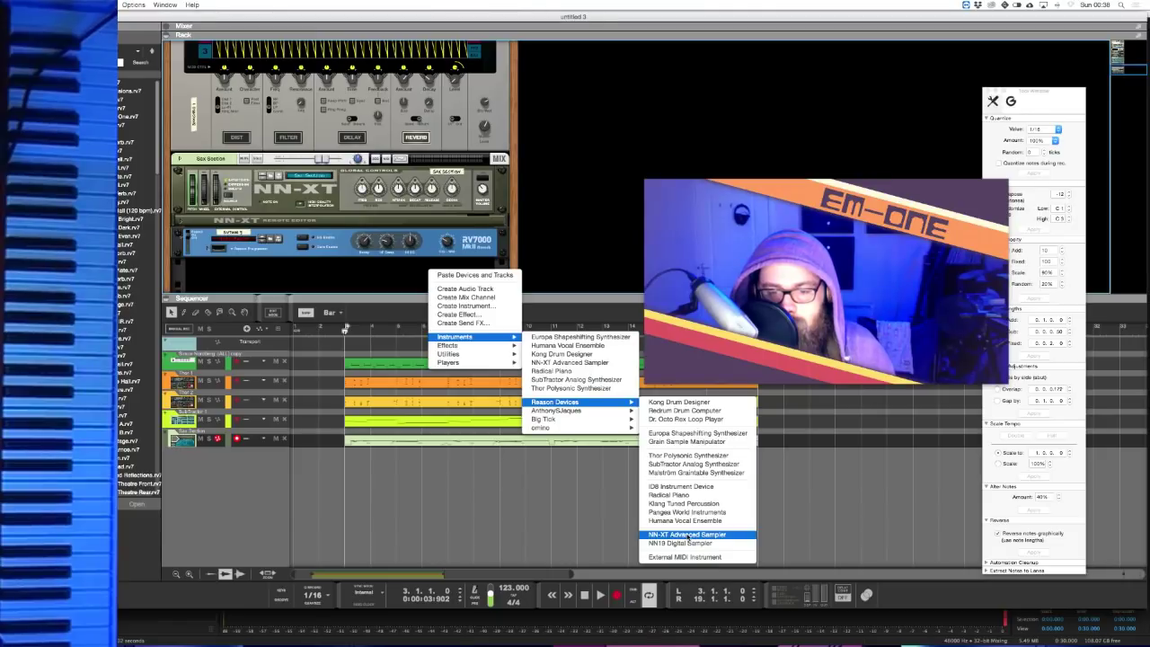
click(688, 534)
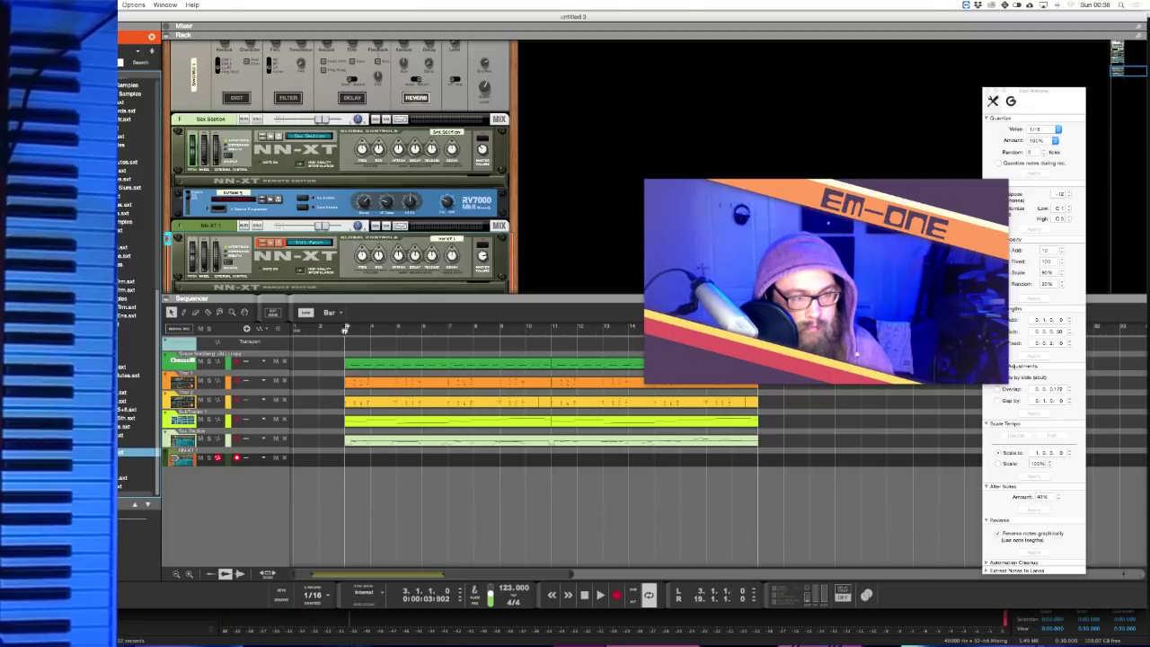
- Load the Wide Gt Mutes patch into the new NN-XT and examine its sample key zones in the remote editor
click(135, 478)
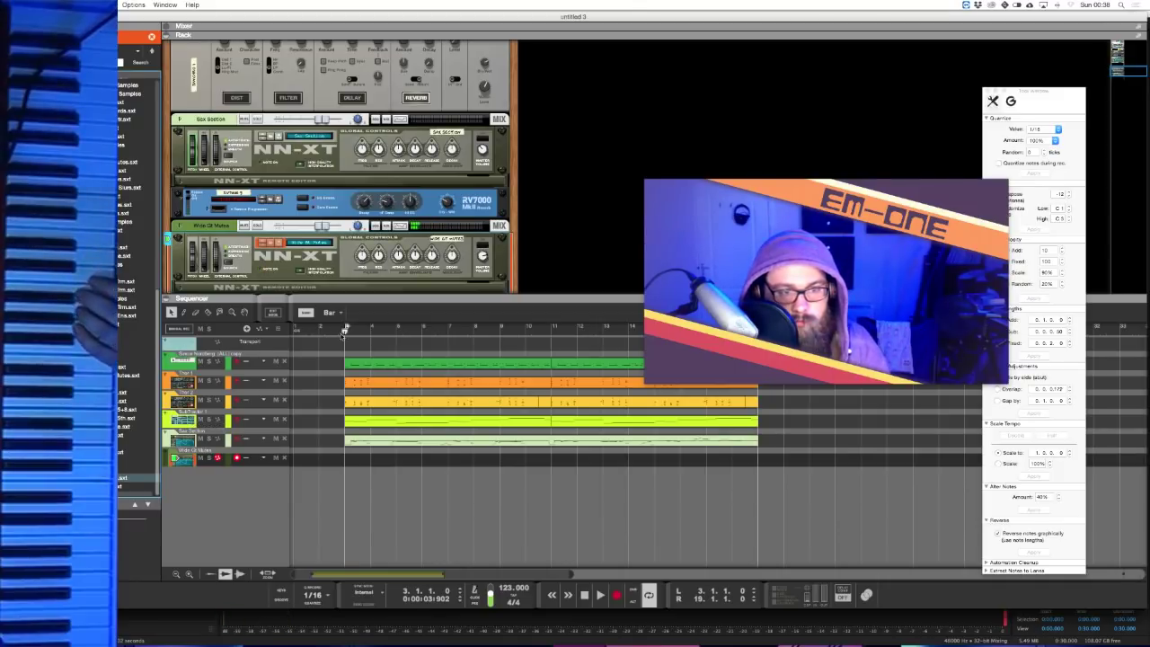
key(space)
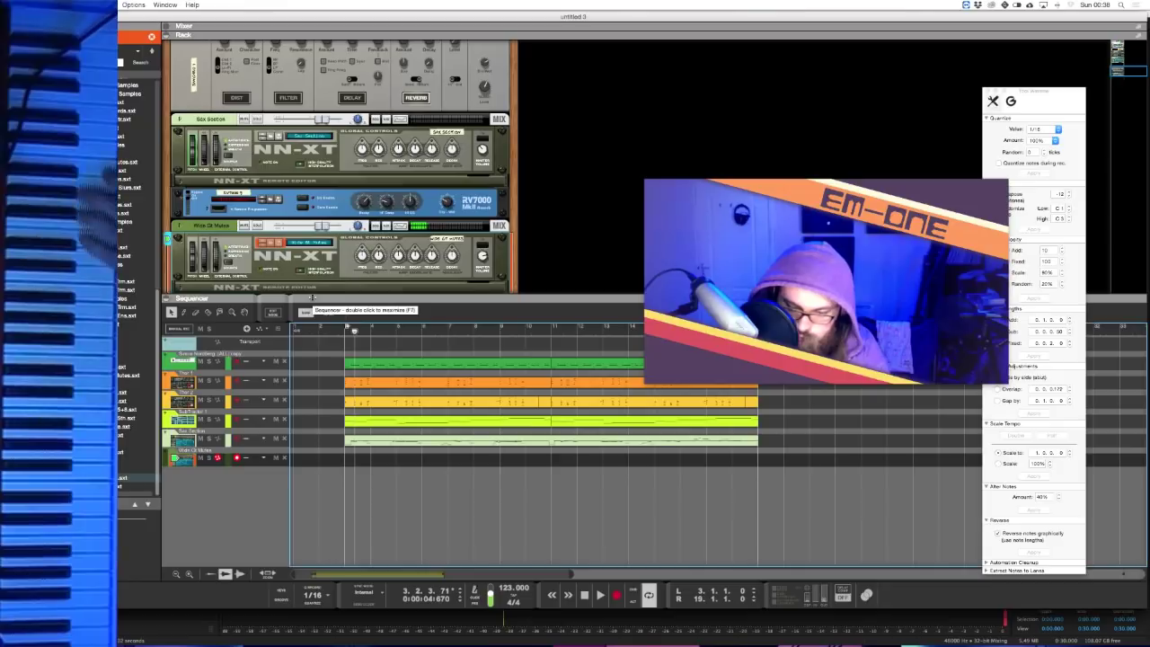
click(182, 287)
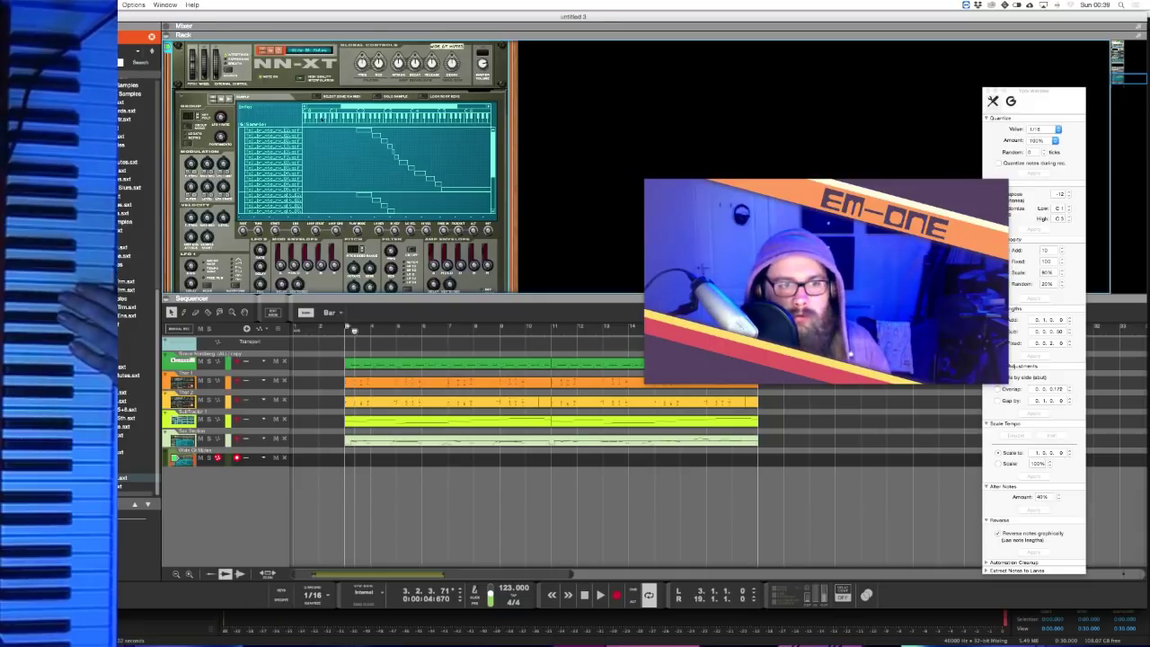
click(316, 97)
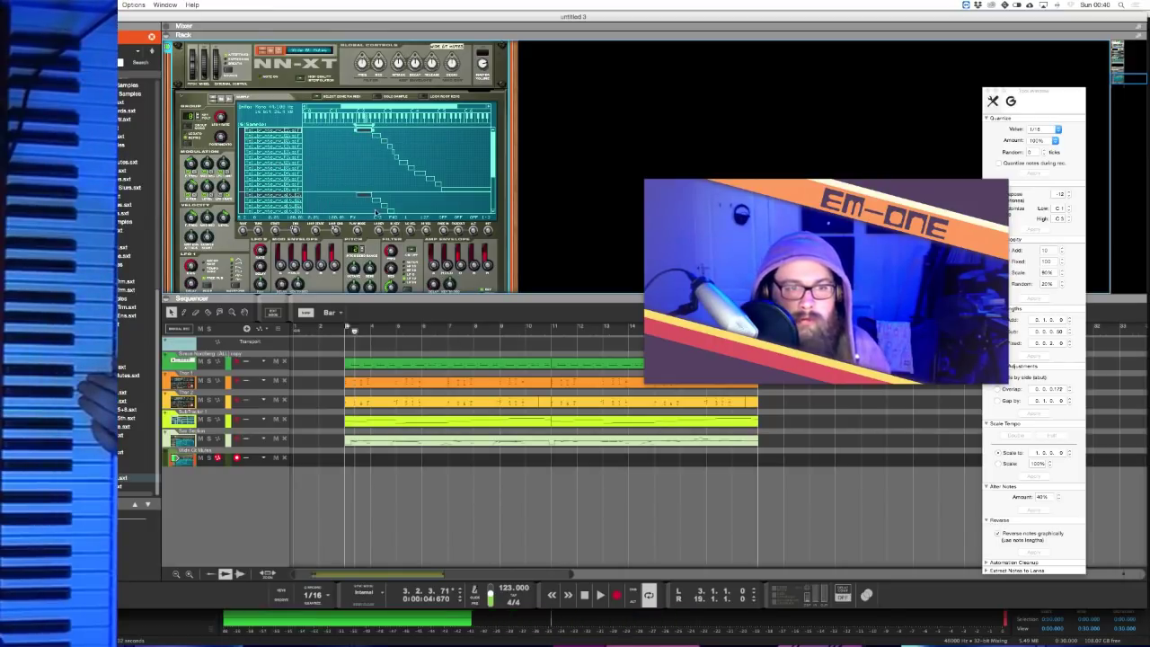
scroll(376, 212, down, 2)
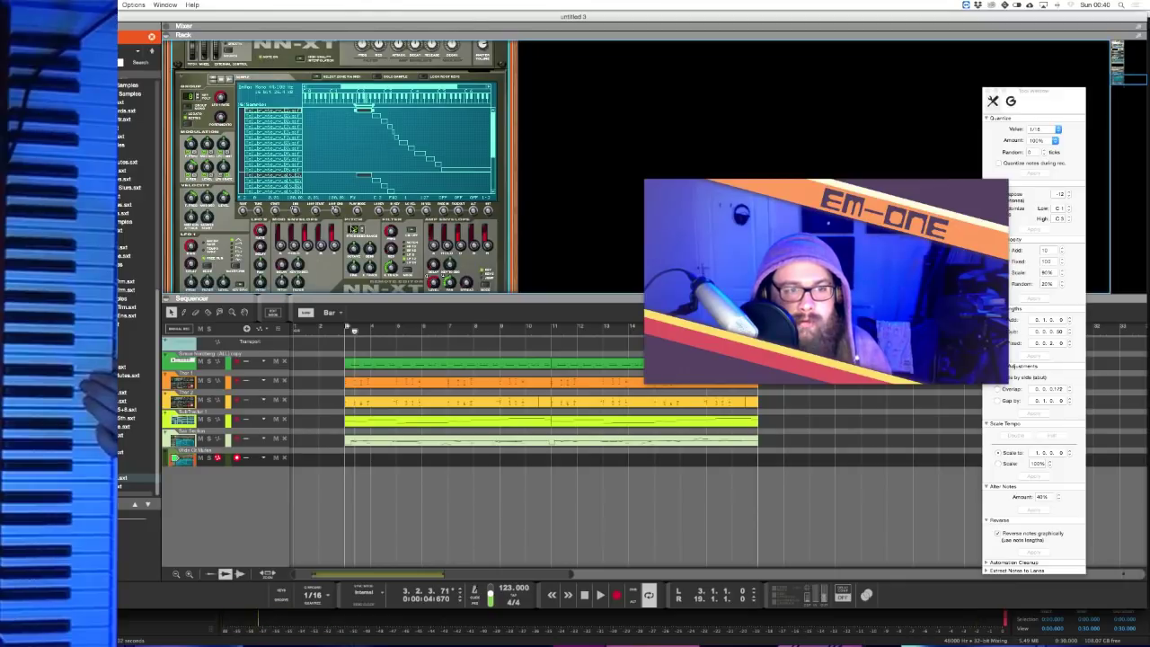
scroll(332, 246, up, 3)
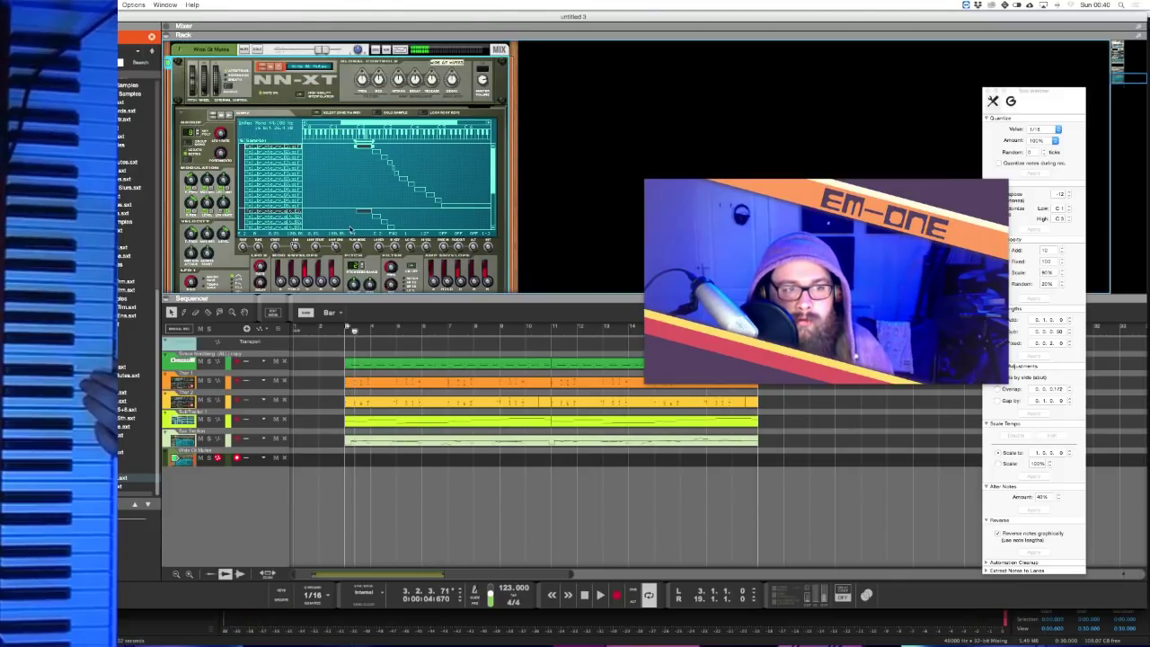
scroll(350, 229, down, 2)
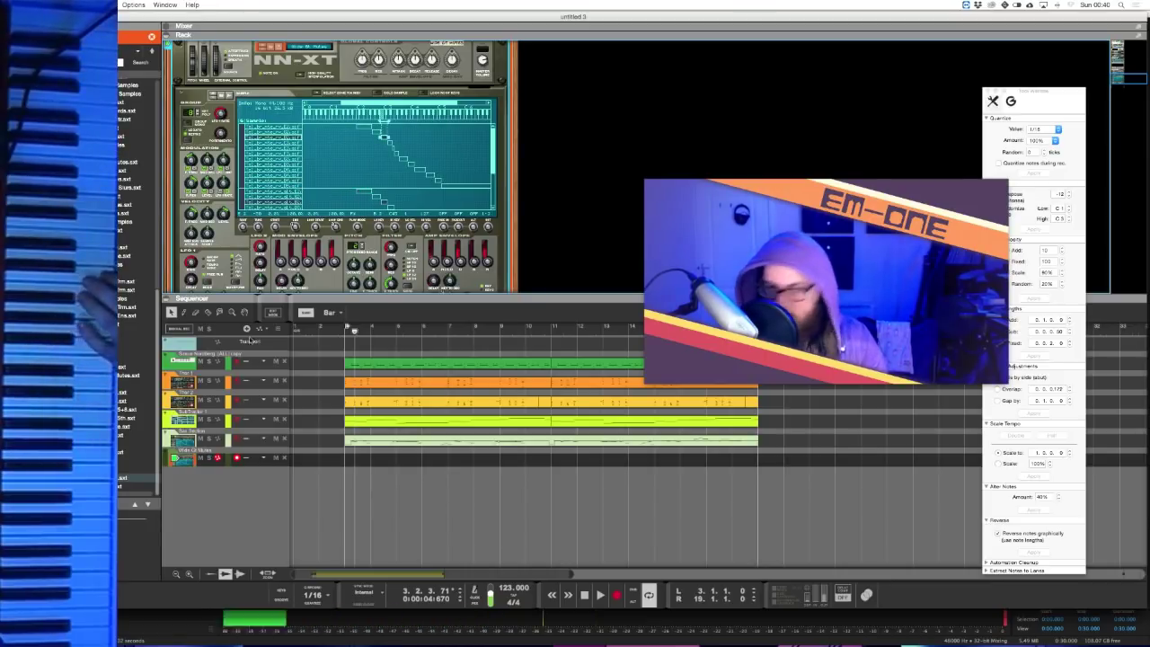
click(185, 94)
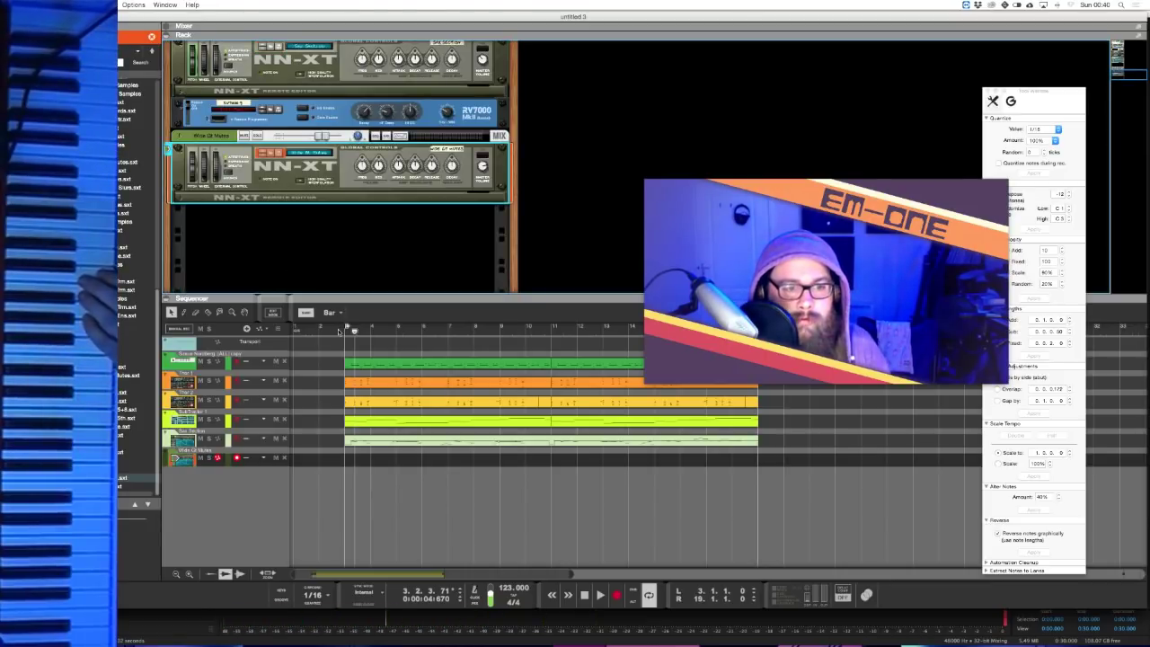
- Record a Wide Gt Mutes part up to bar 19, trim it to start at bar 11, and copy the clip to bar 3
click(338, 332)
key(space)
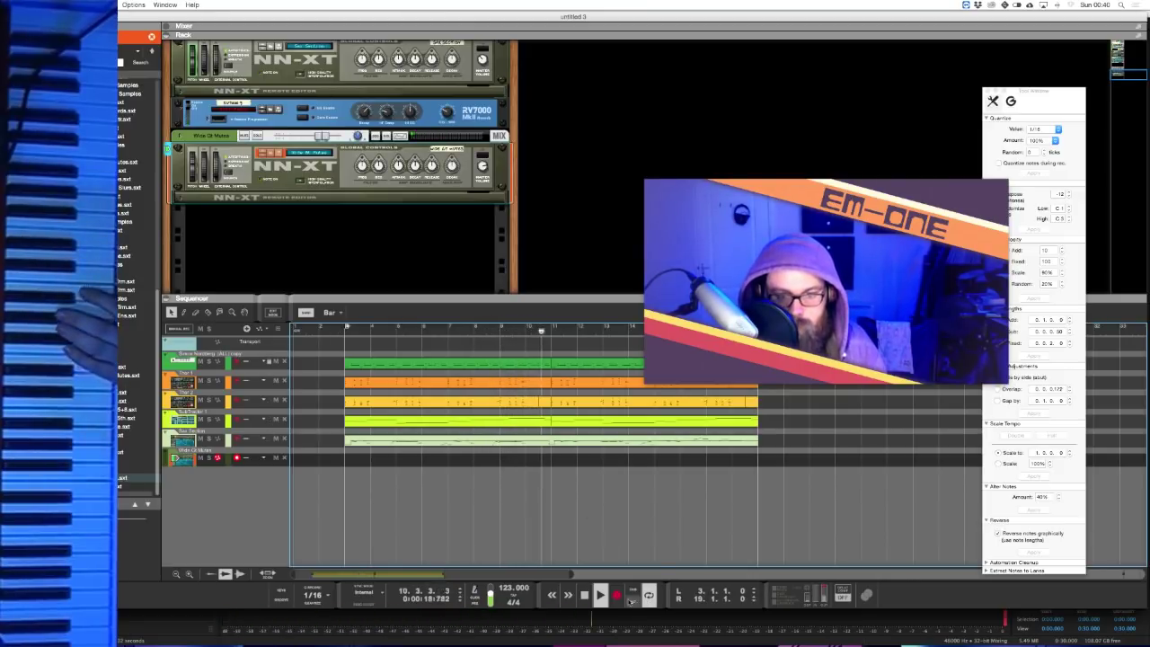
click(617, 594)
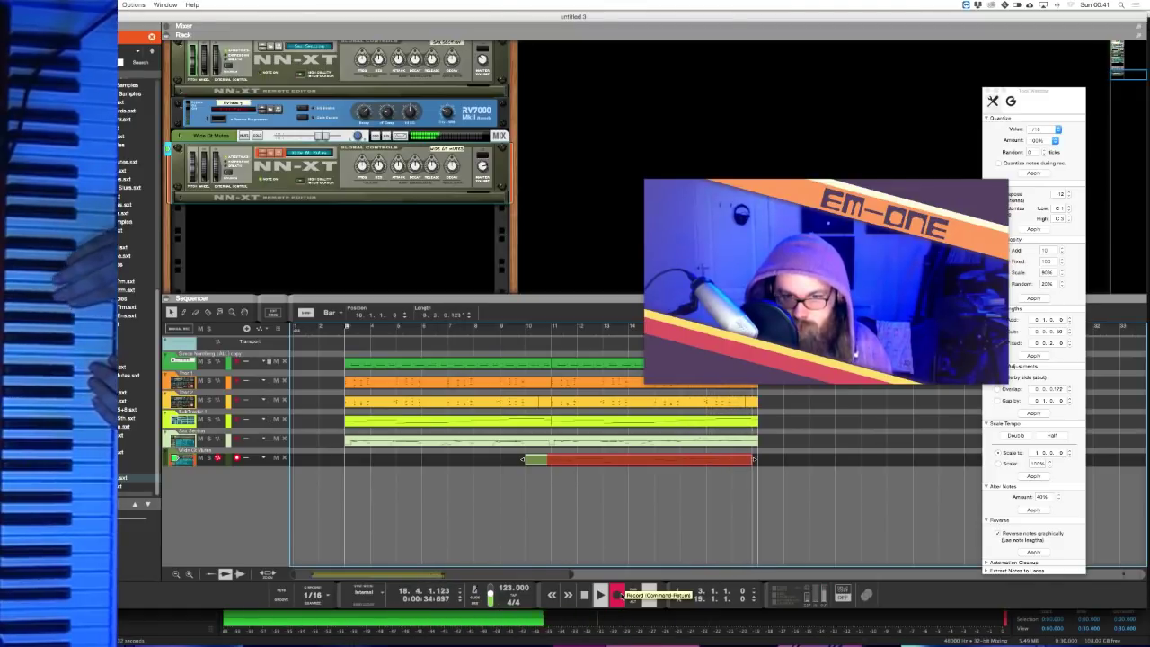
key(space)
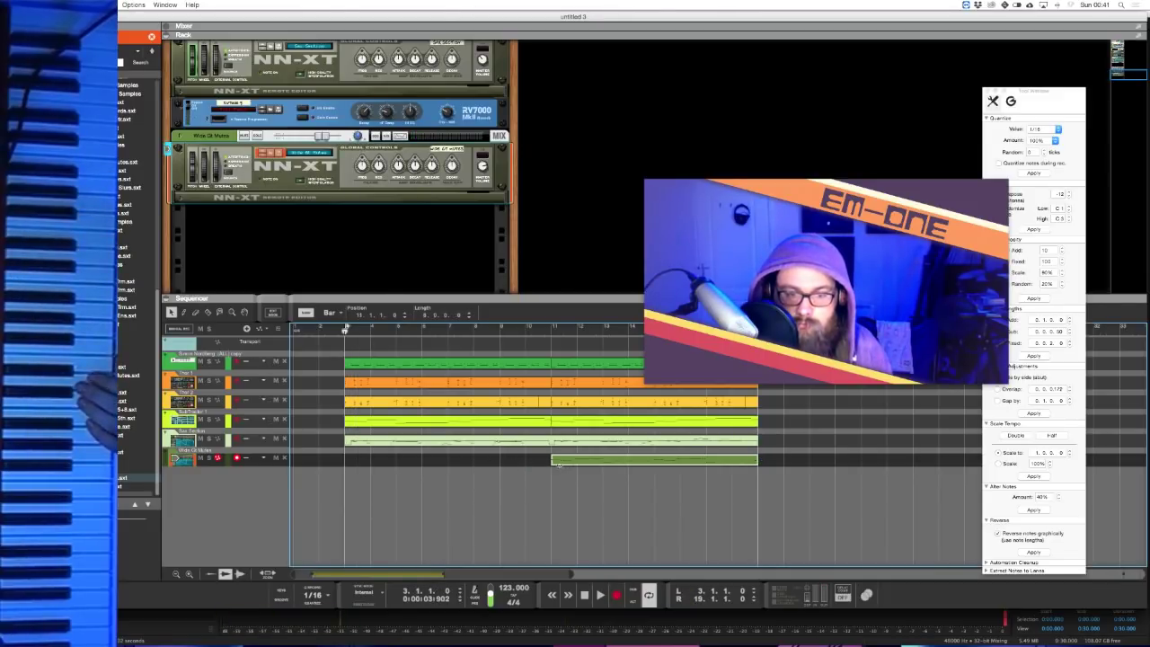
drag(557, 463, 351, 463)
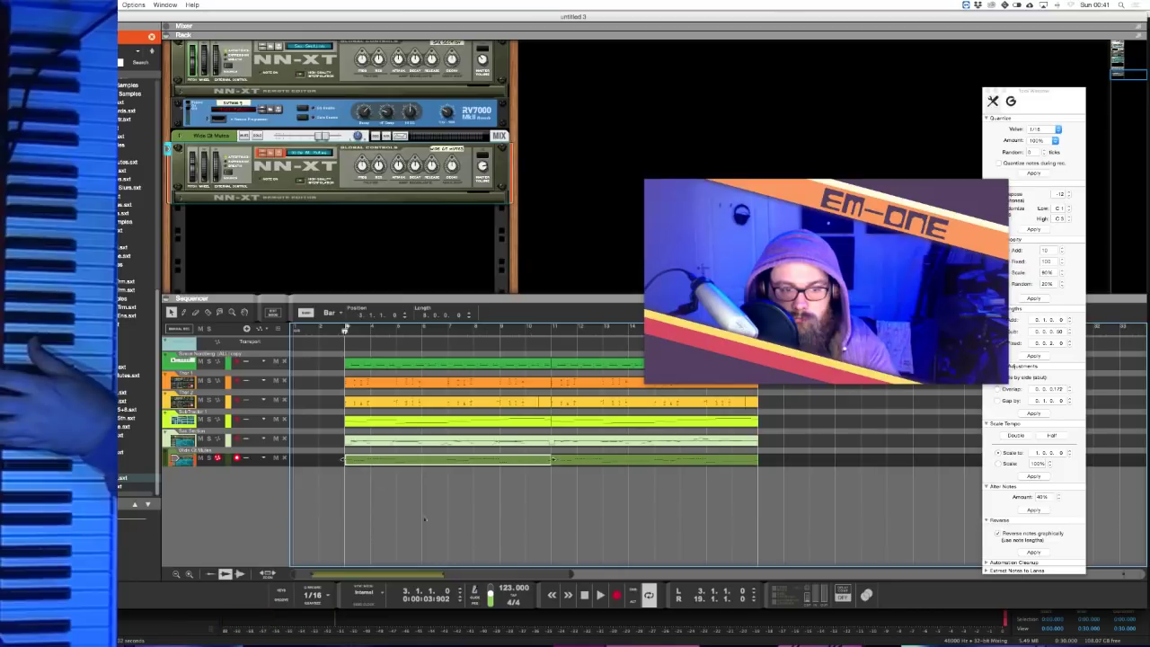
- Record a second Wide Gt Mutes take on a new lane from bar 2 to about bar 12
key(super+Return)
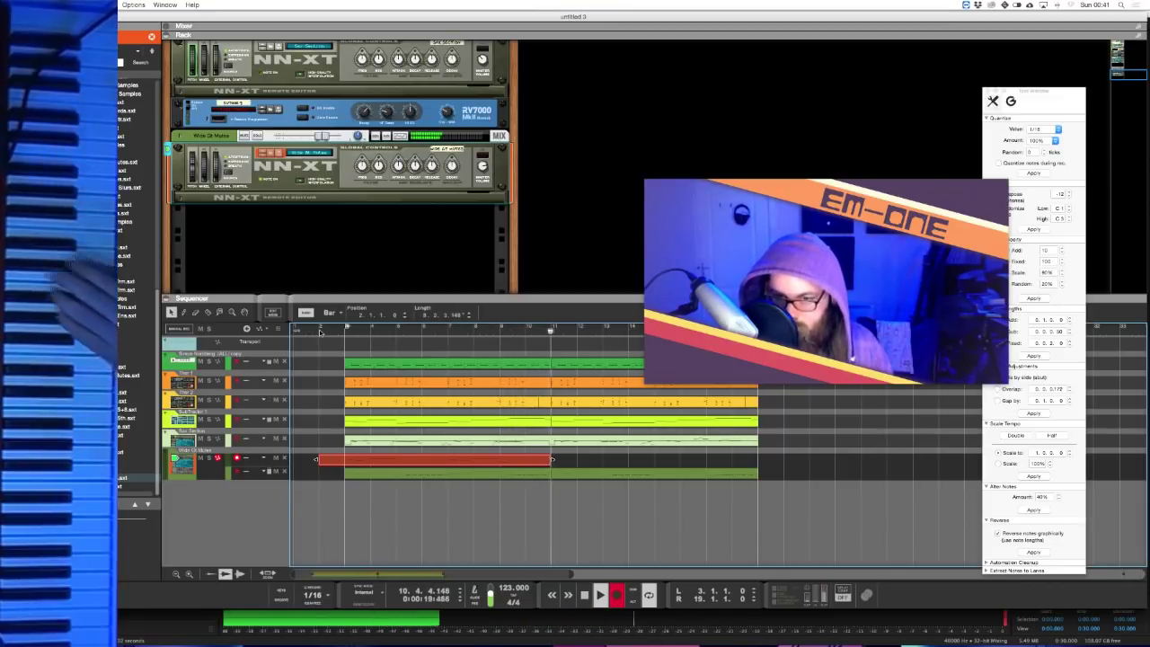
key(space)
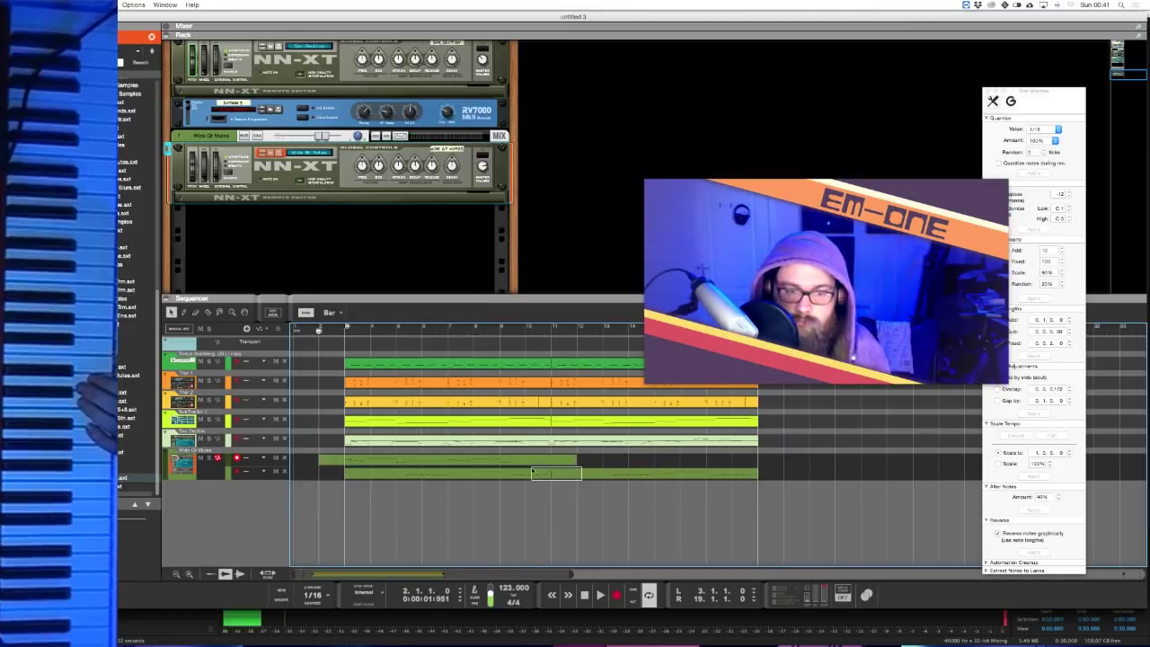
- Select the clips on both Wide Gt Mutes lanes, set the quantize amount to 75%, and return it to 100%
click(551, 473)
click(1041, 142)
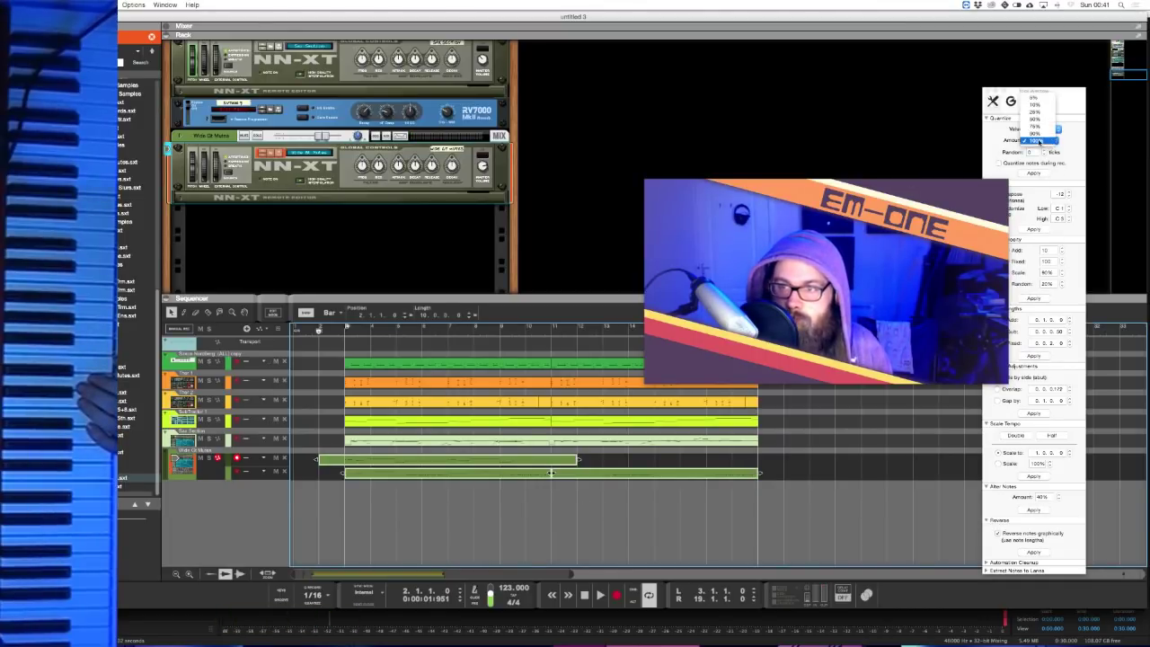
click(1035, 130)
click(1033, 142)
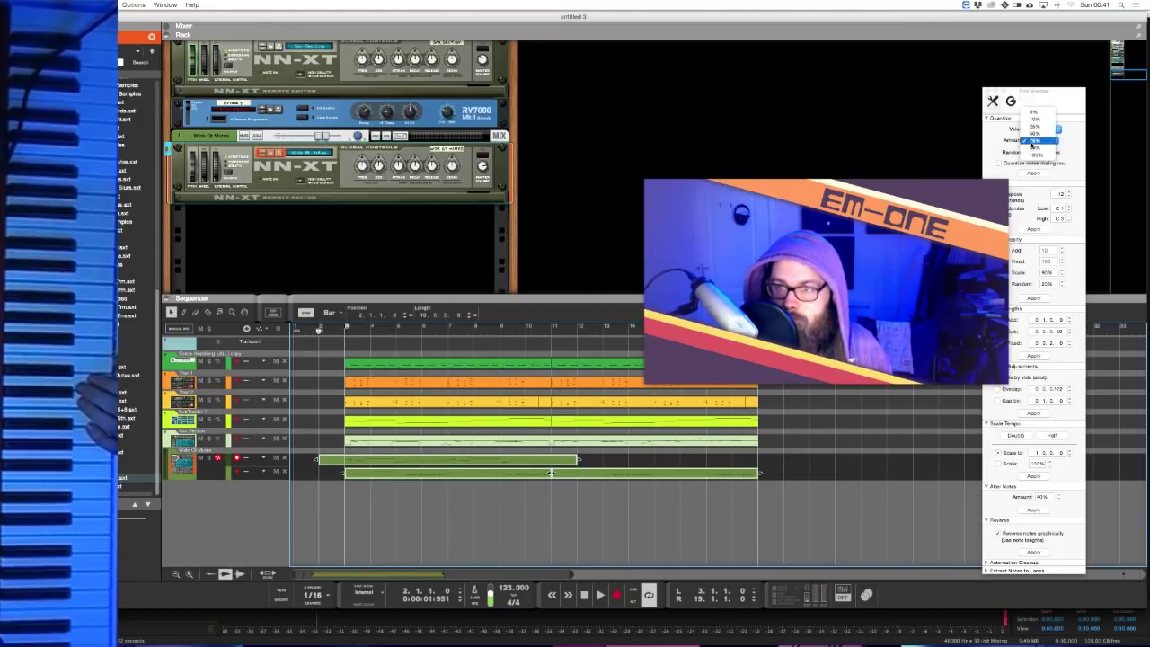
click(1035, 156)
- During playback from bar 3, trim the second take's clip to bars 3 to 11 and copy it to bar 11
click(346, 334)
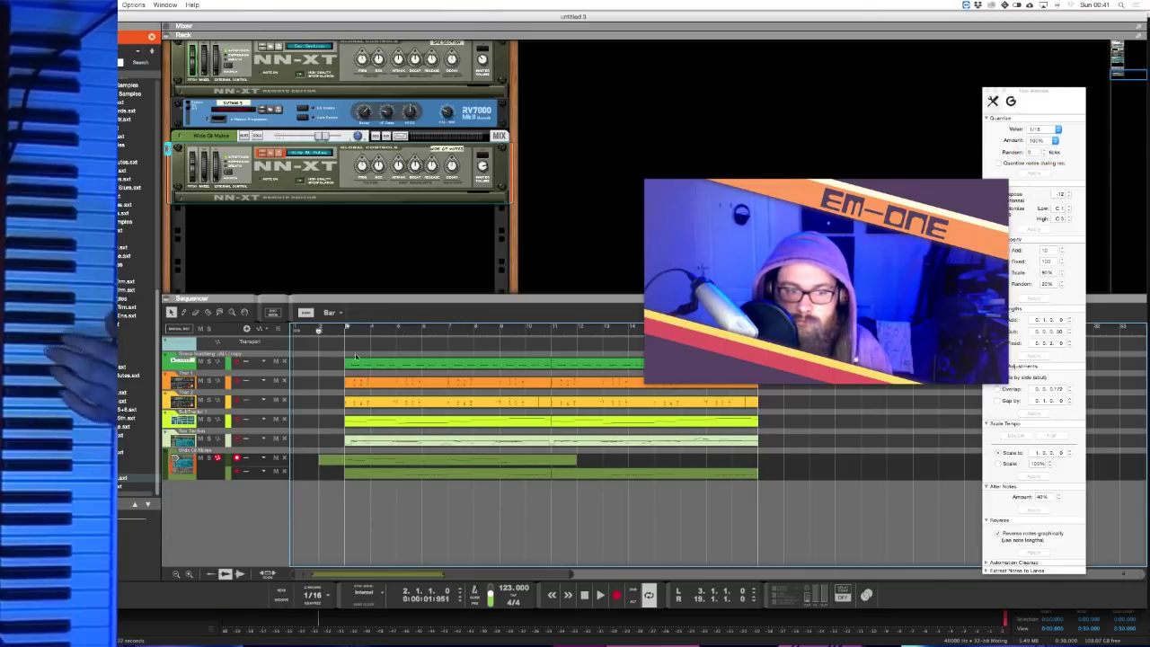
click(346, 330)
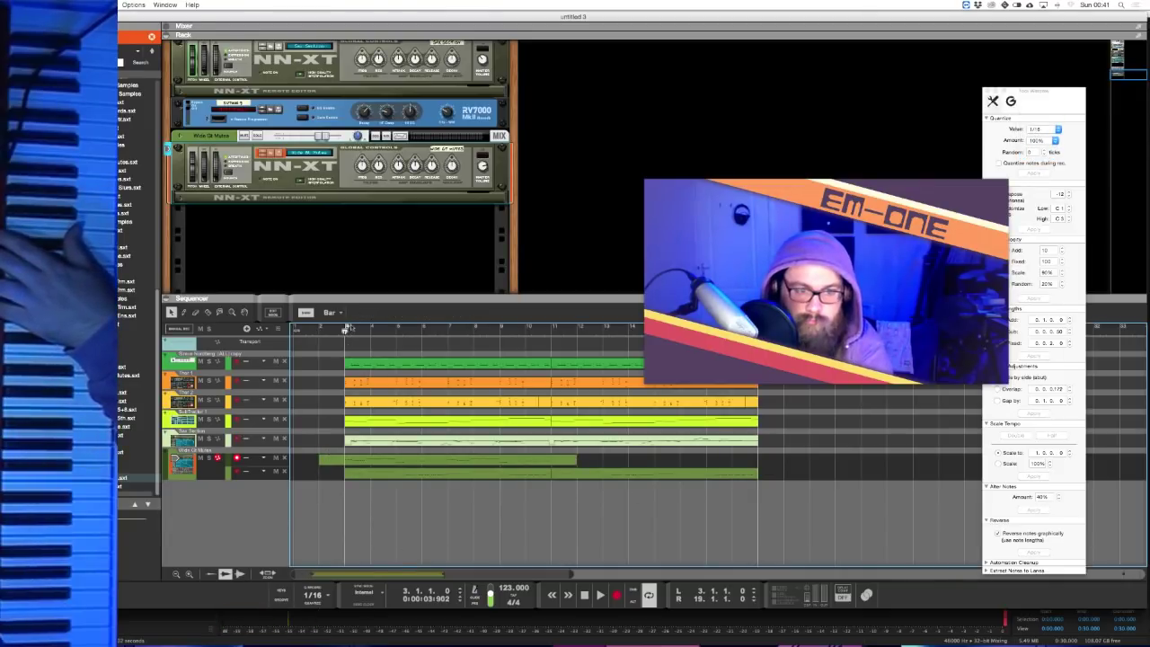
key(space)
drag(319, 460, 345, 459)
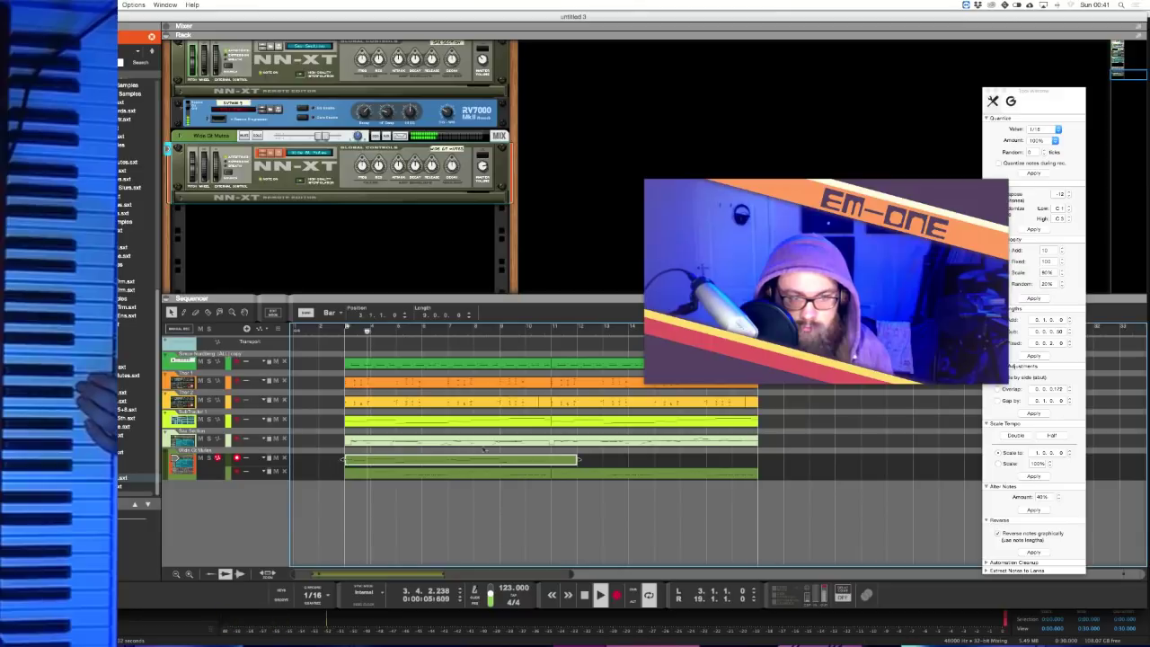
drag(580, 459, 694, 464)
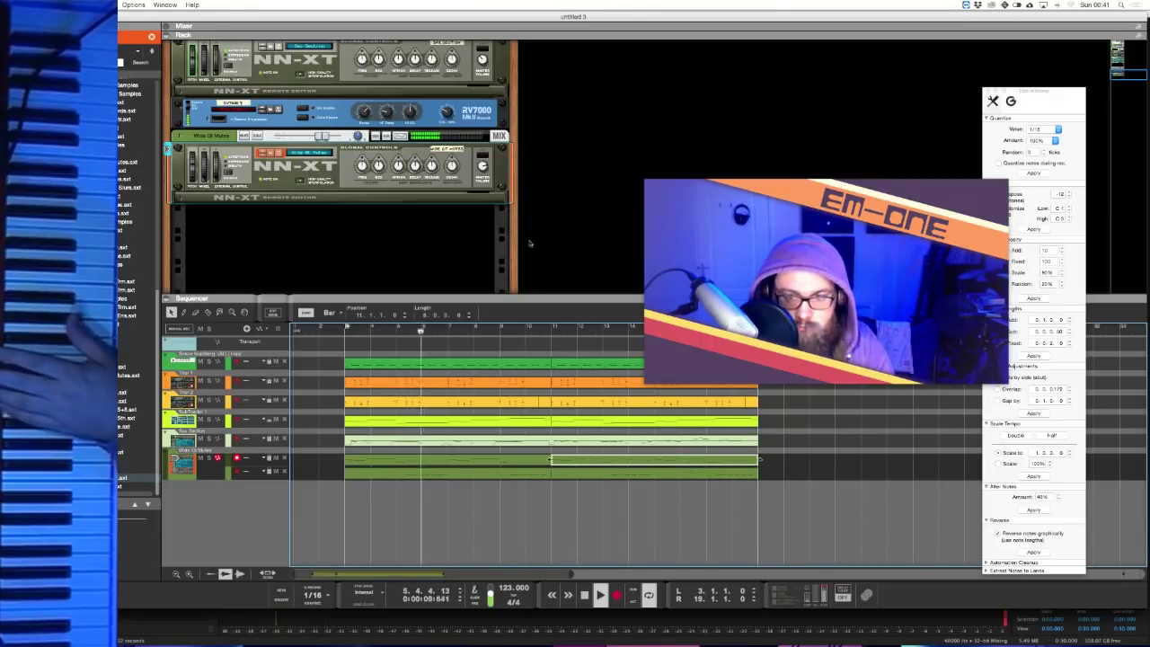
- Move the webcam window off the tool settings and scale the note velocities of the second take's two clips
click(485, 191)
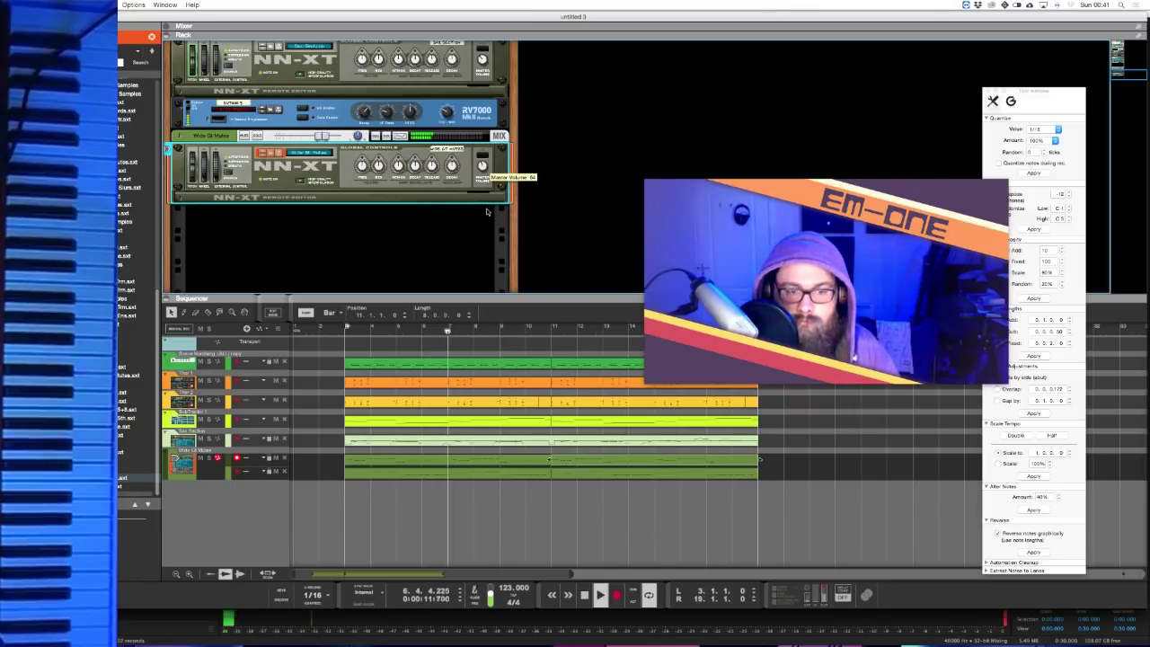
click(550, 459)
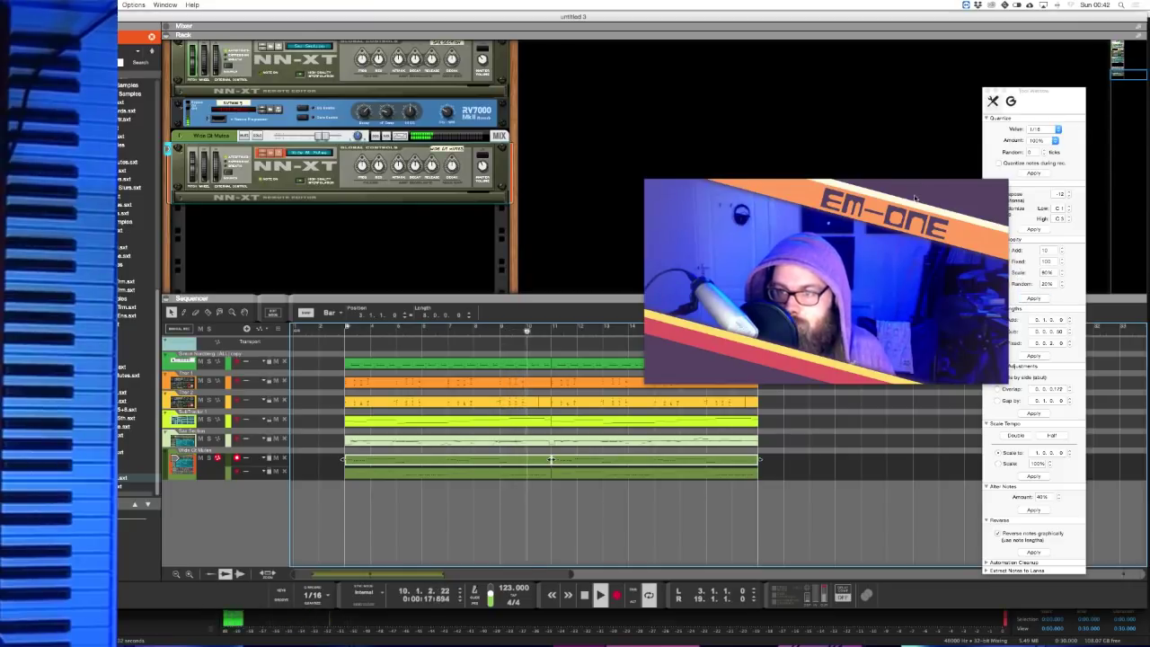
drag(914, 198, 846, 78)
click(1018, 303)
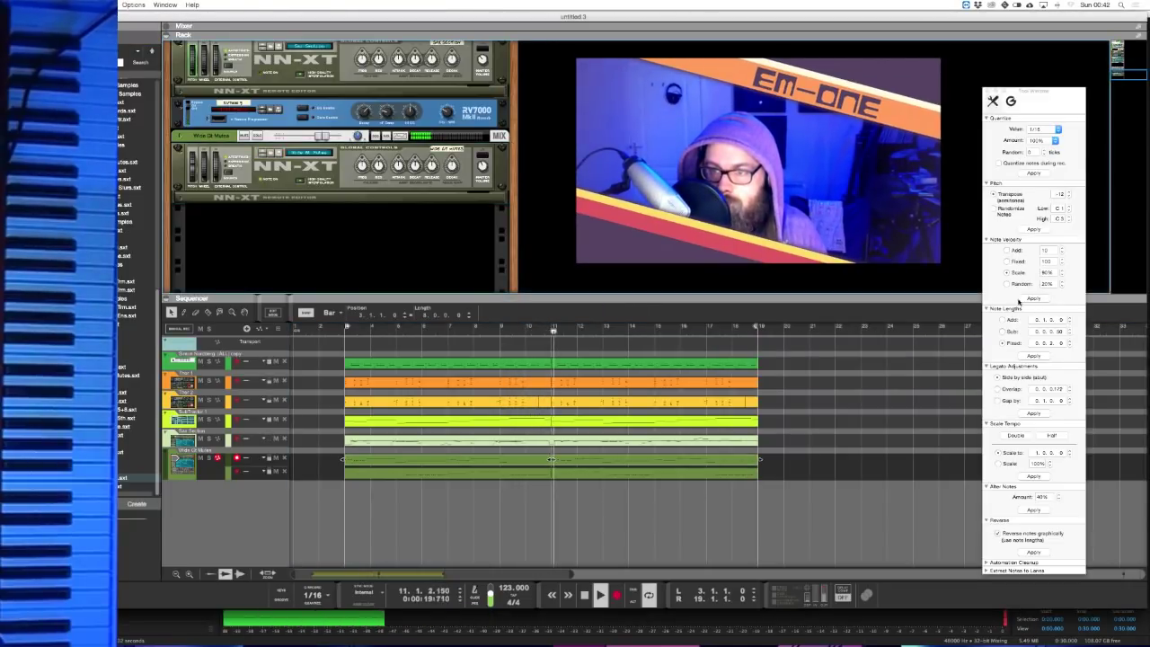
click(575, 521)
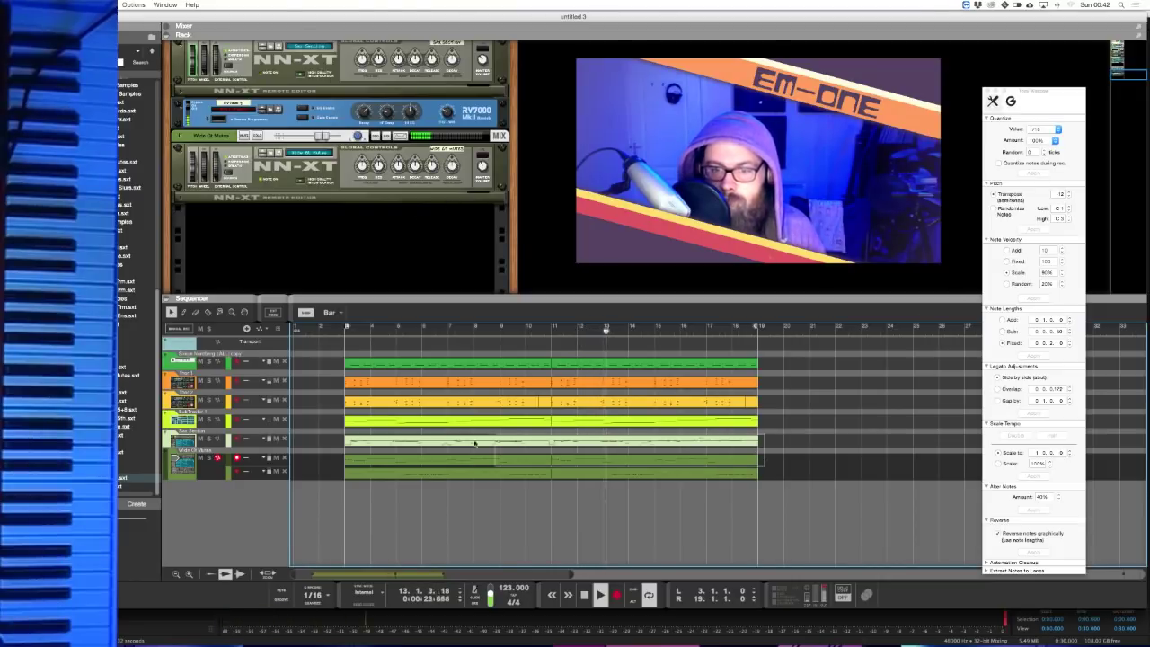
click(551, 460)
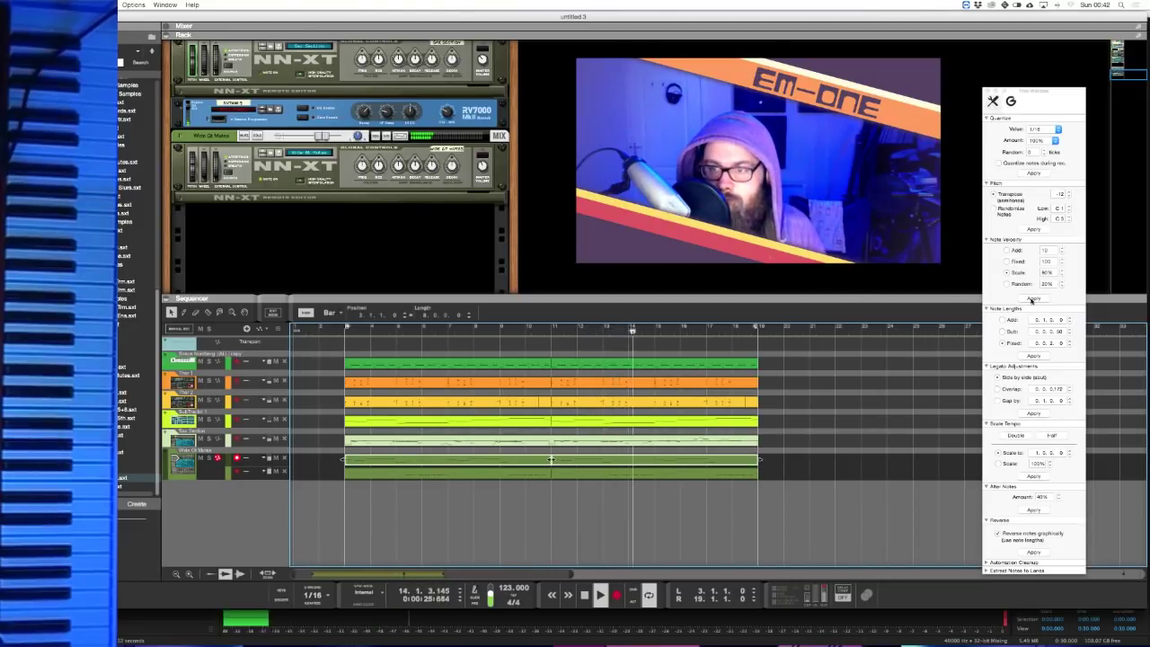
click(530, 293)
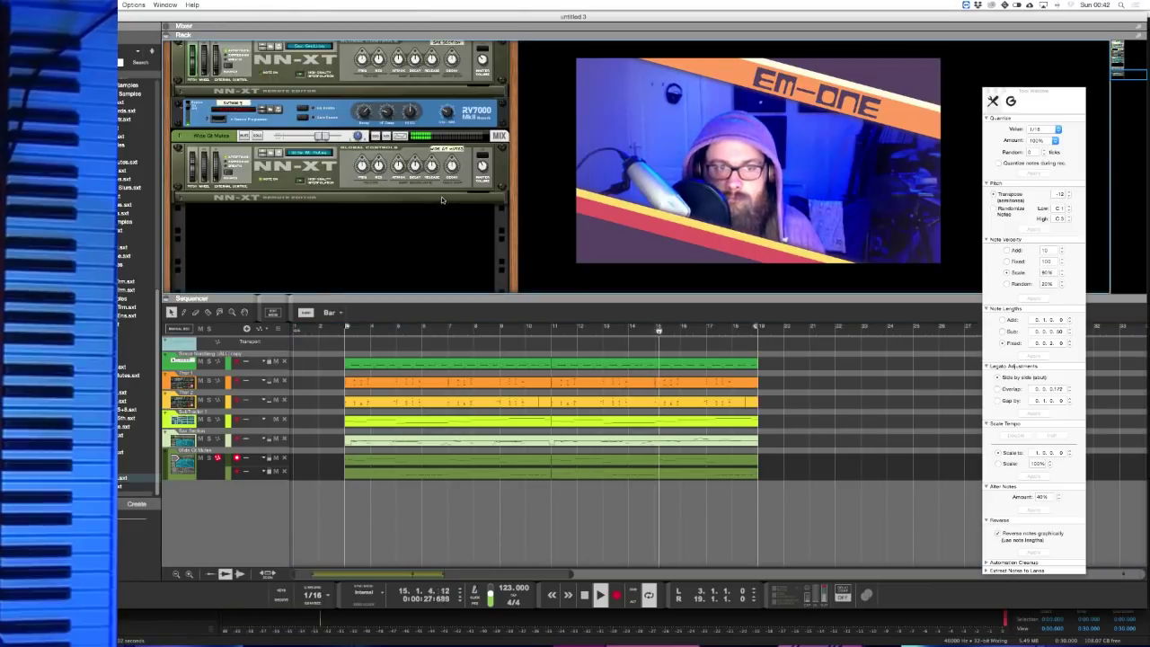
- Add another NN-XT Advanced Sampler below Wide Gt Mutes and load the Springy Mutes patch into it
right_click(423, 223)
mouse_move(509, 297)
mouse_move(458, 289)
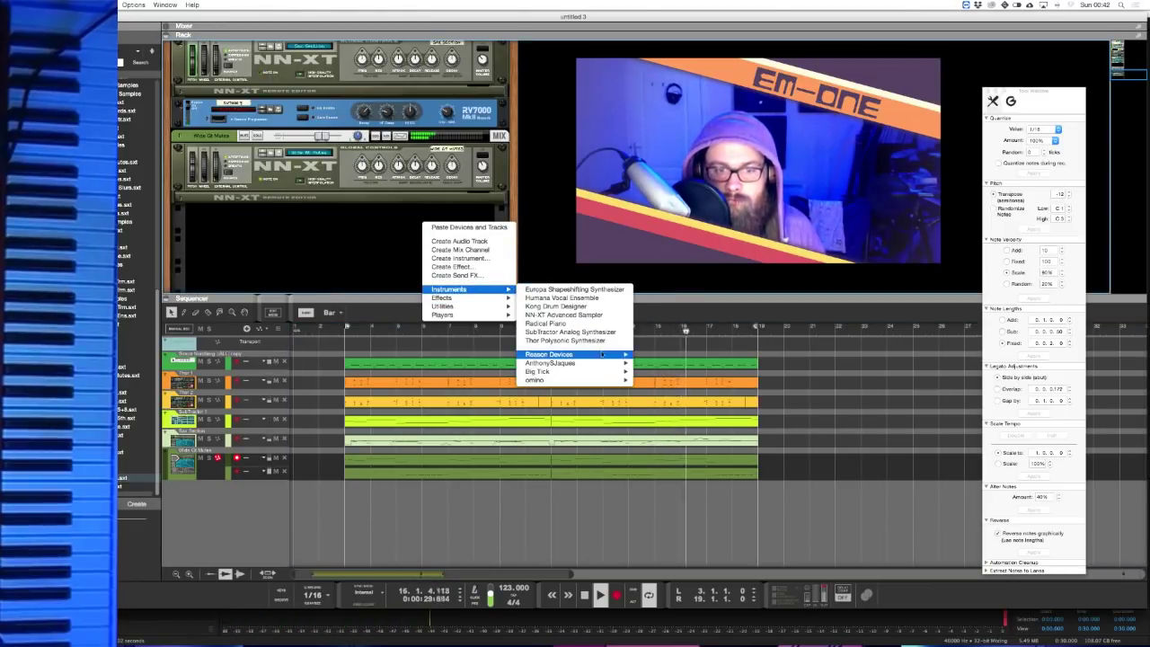
mouse_move(557, 354)
click(667, 486)
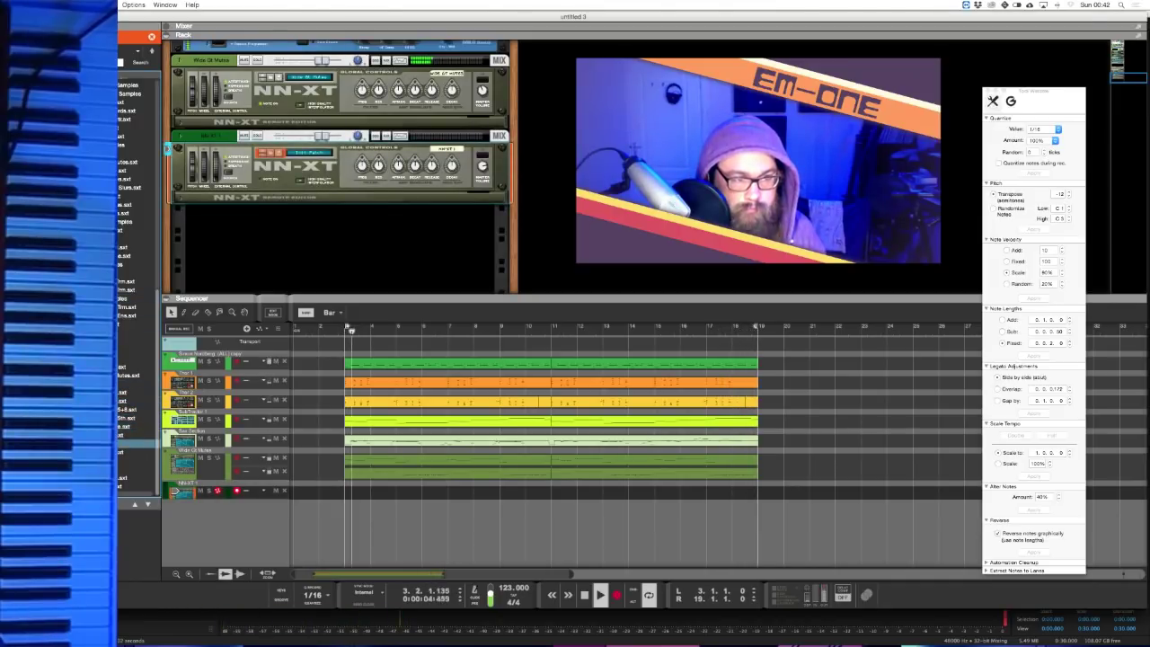
click(140, 477)
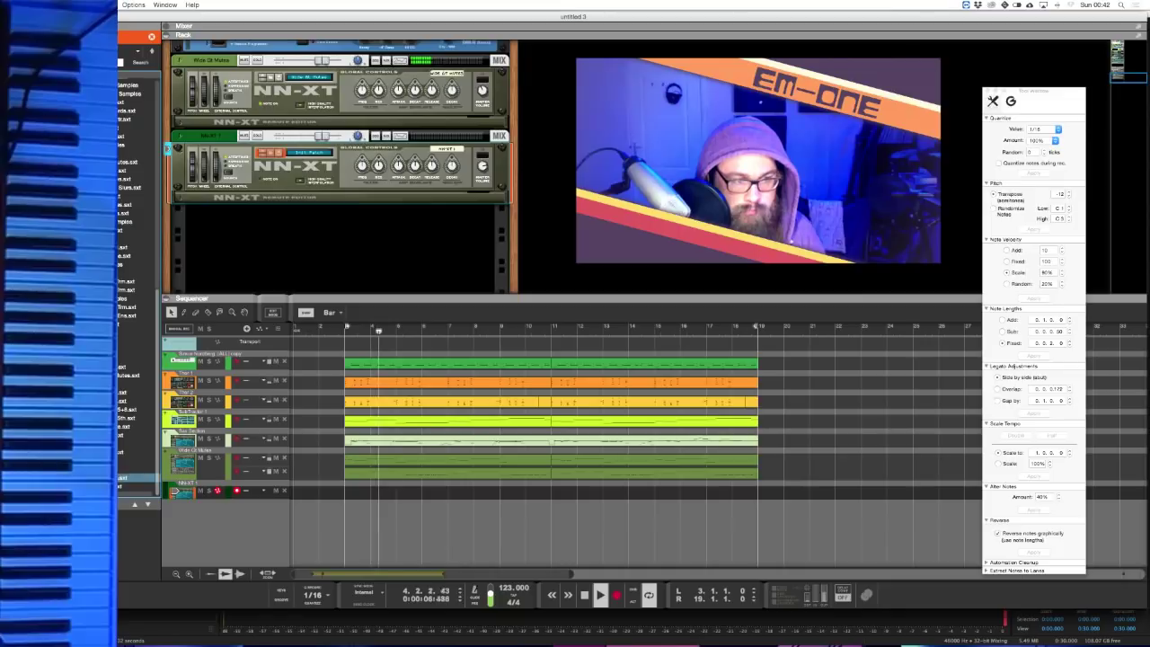
click(139, 366)
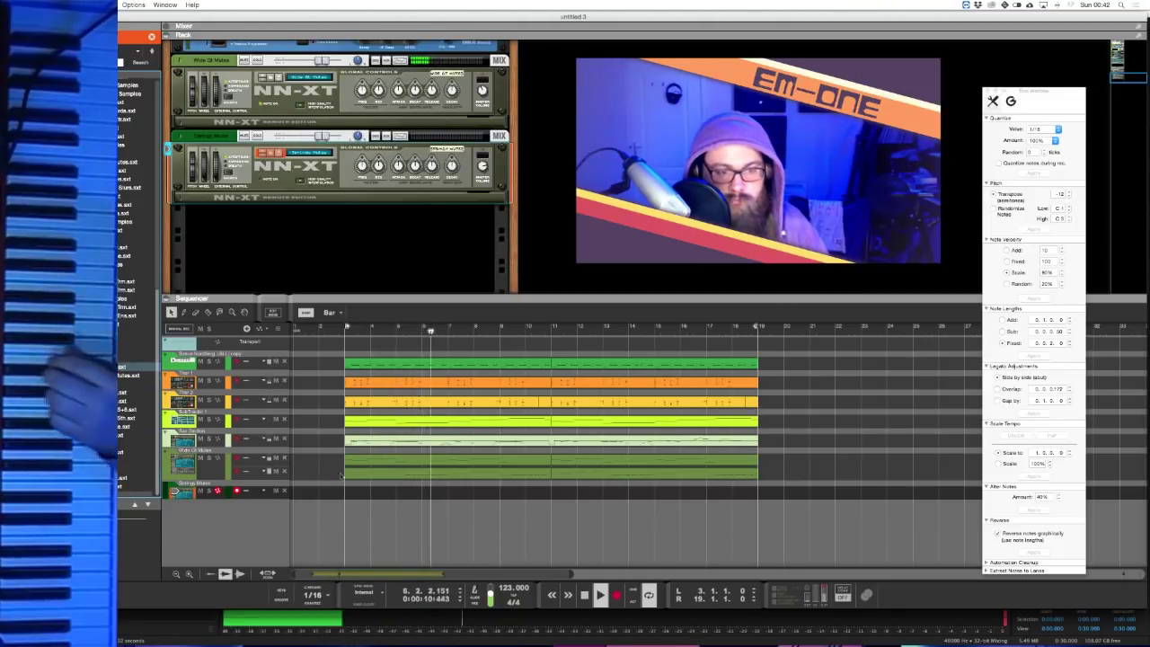
- Copy the first take's clips from the lower Wide Gt Mutes lane onto the Springy Mutes track at bar 3
click(551, 474)
drag(551, 474, 550, 491)
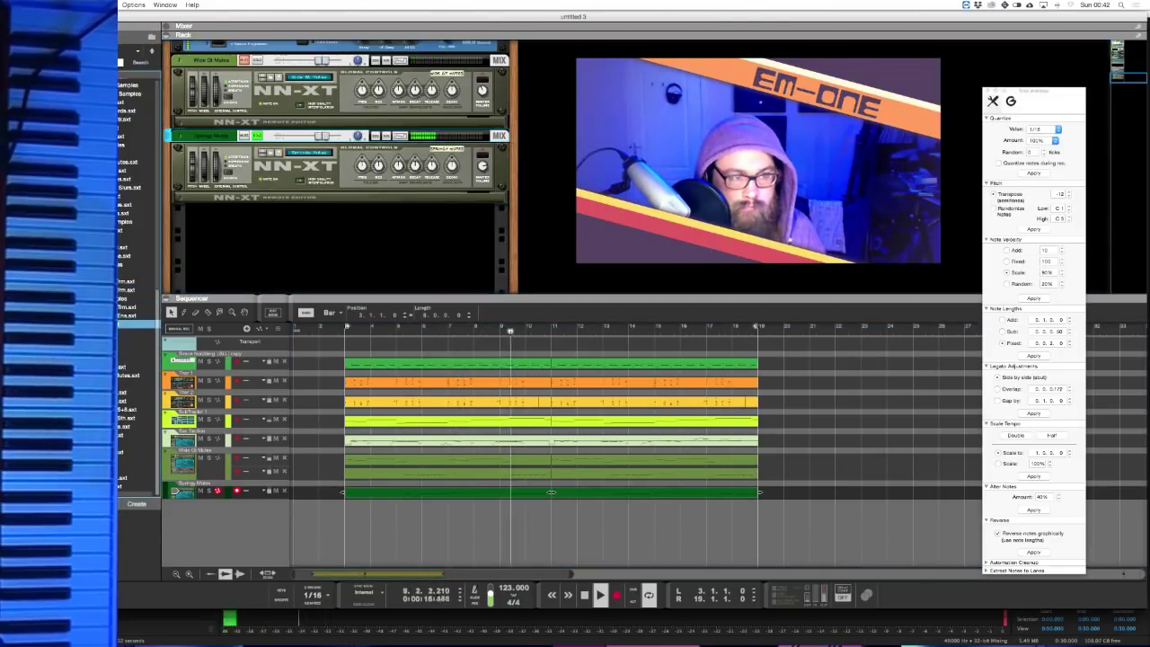
- Try the Muted Strat, Mandolin FastTrm and Jazzy Hall Gt patches for the Springy Mutes part during playback
drag(135, 332, 256, 238)
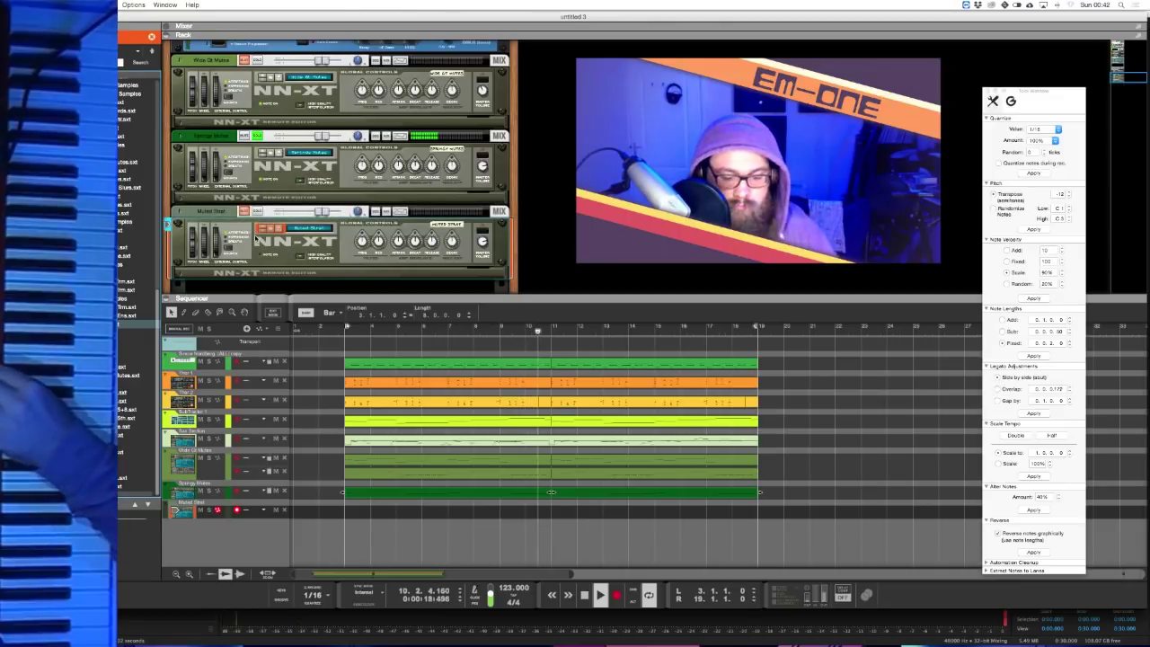
key(super+z)
click(305, 152)
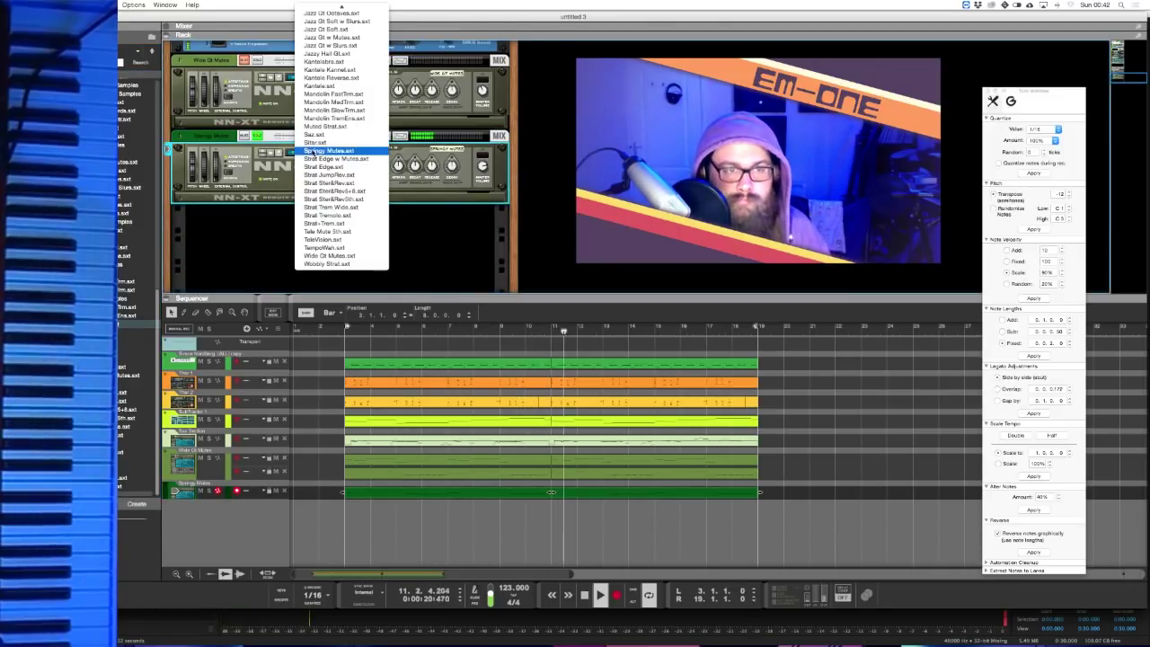
click(316, 125)
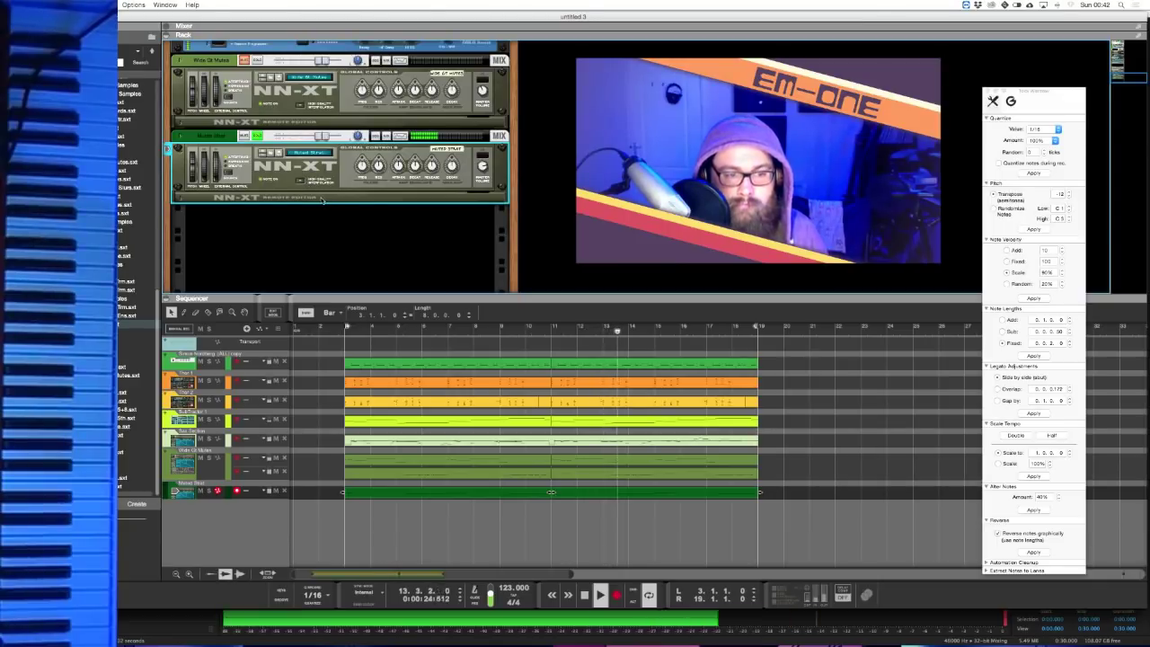
click(310, 153)
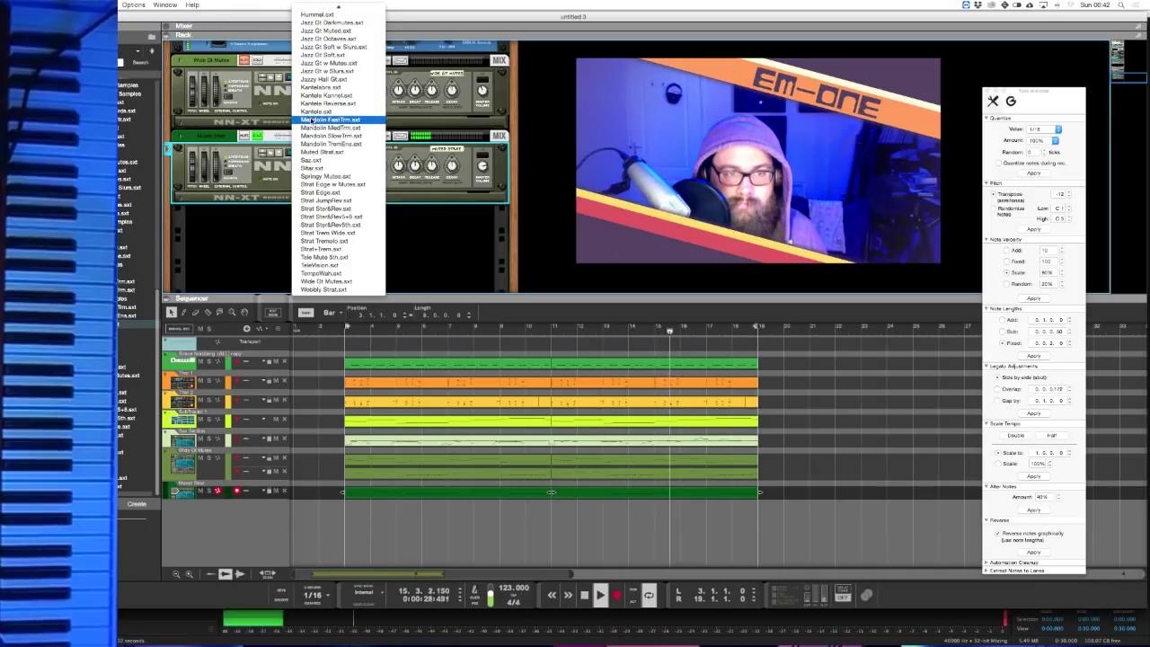
click(298, 147)
click(303, 154)
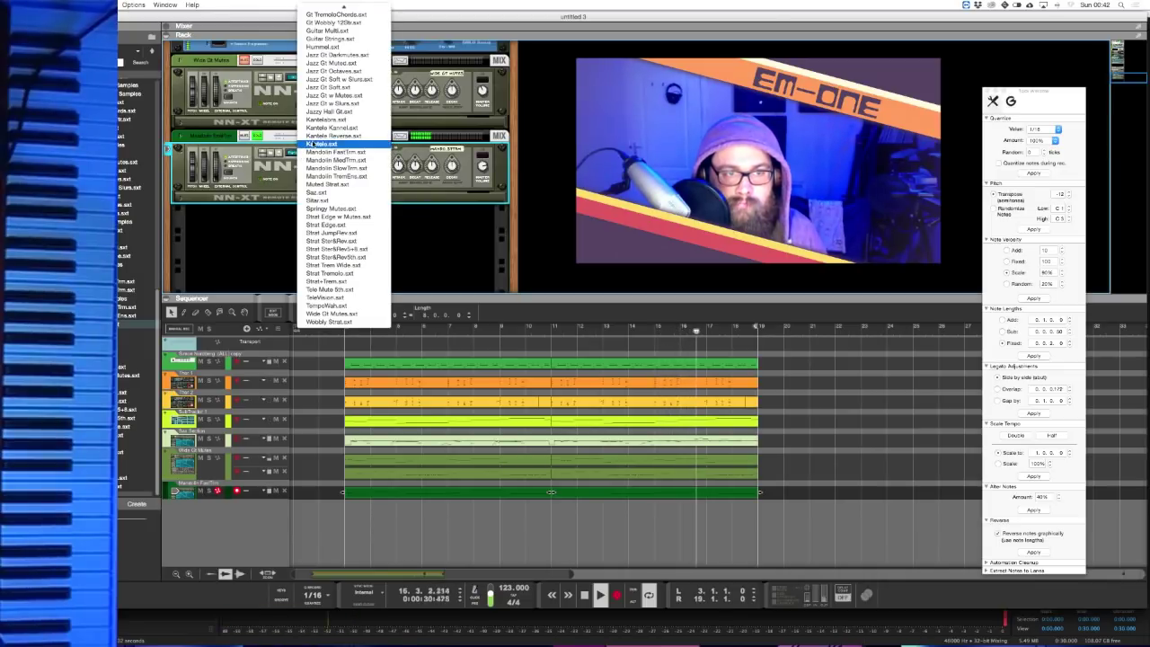
click(318, 116)
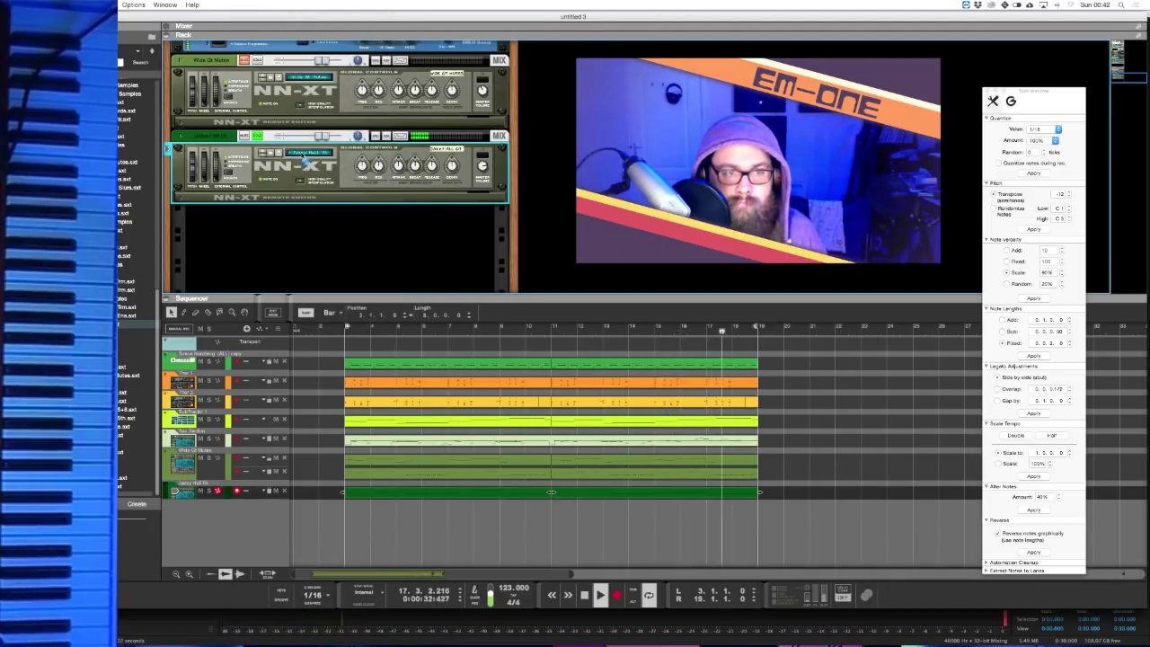
- Audition the Jazz Gt Darkmutes, Jazz Gt Octaves, Jazz Gt w Mutes and Guitar Strings patches on the lower NN-XT
click(306, 154)
click(313, 174)
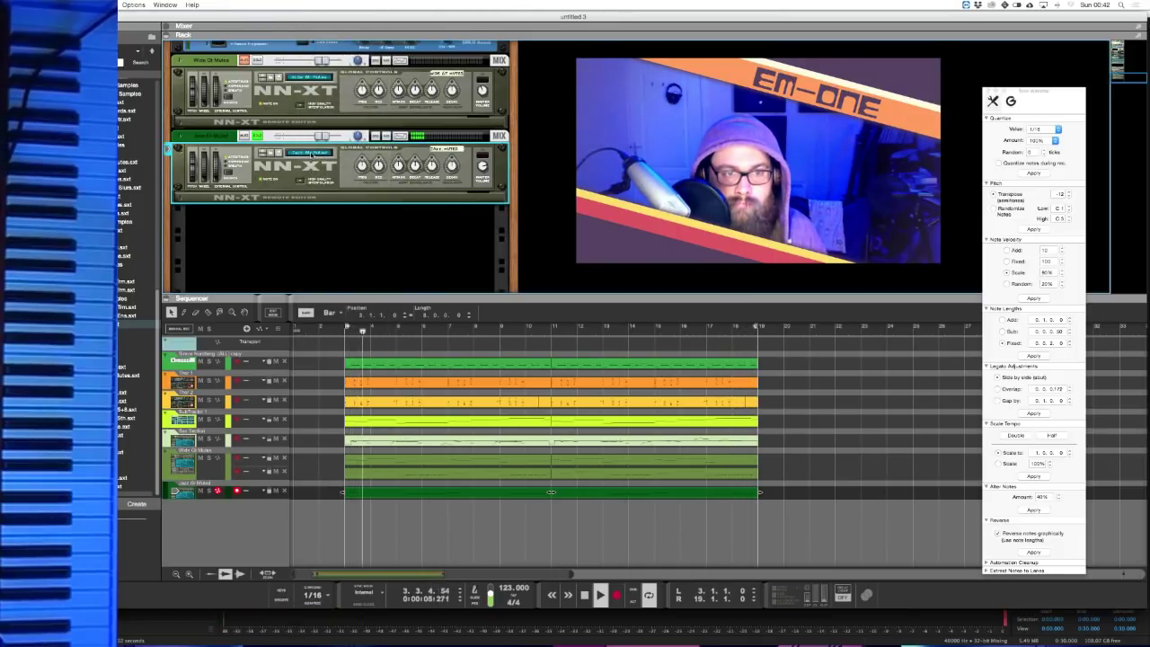
click(306, 153)
click(306, 154)
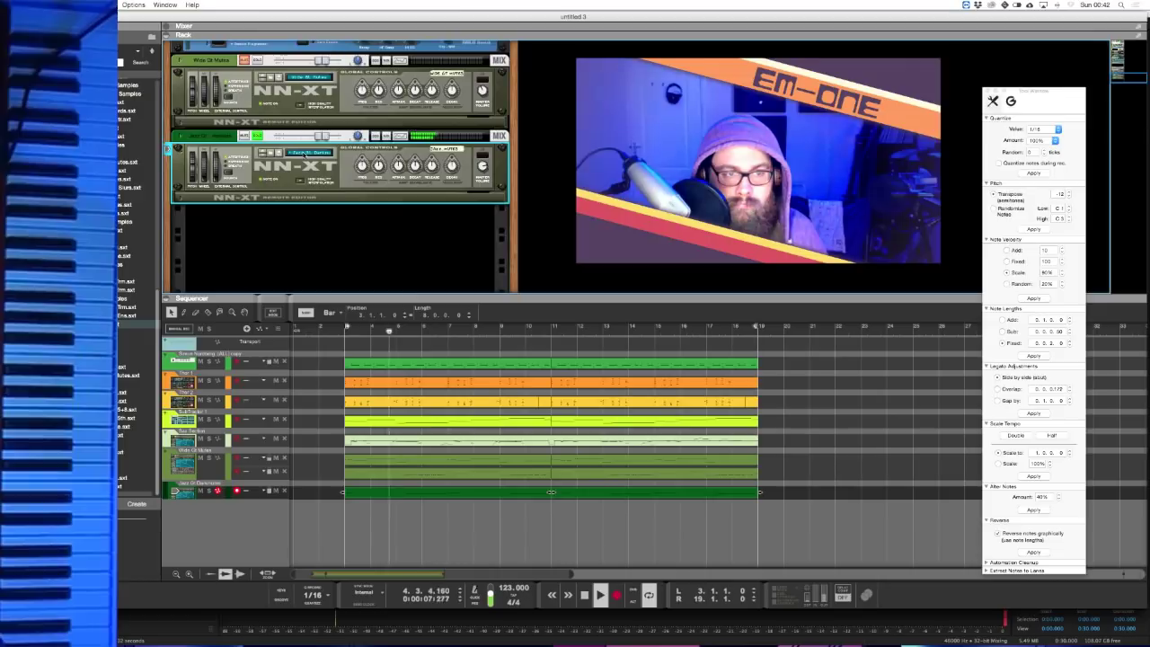
click(306, 154)
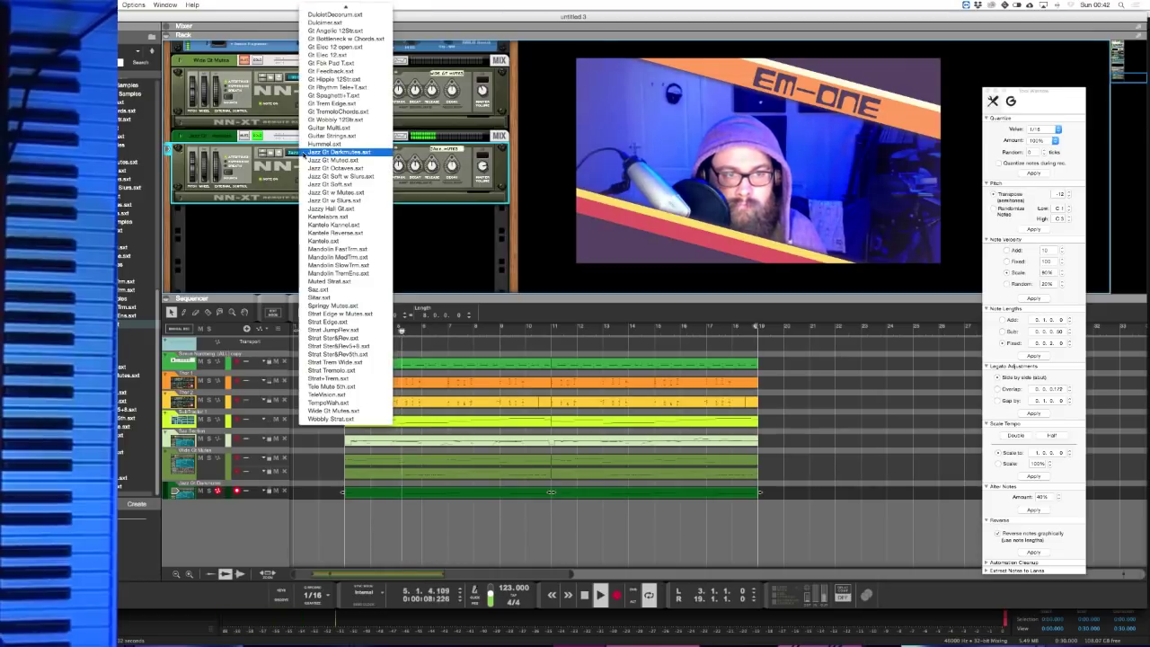
click(307, 166)
click(306, 154)
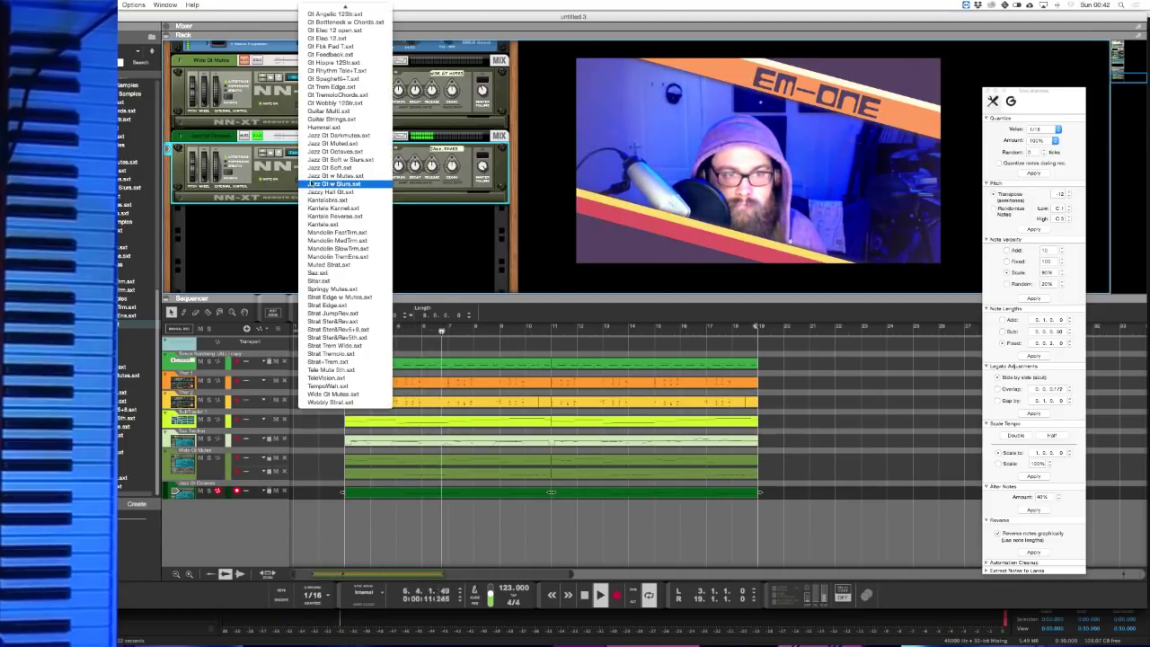
click(311, 176)
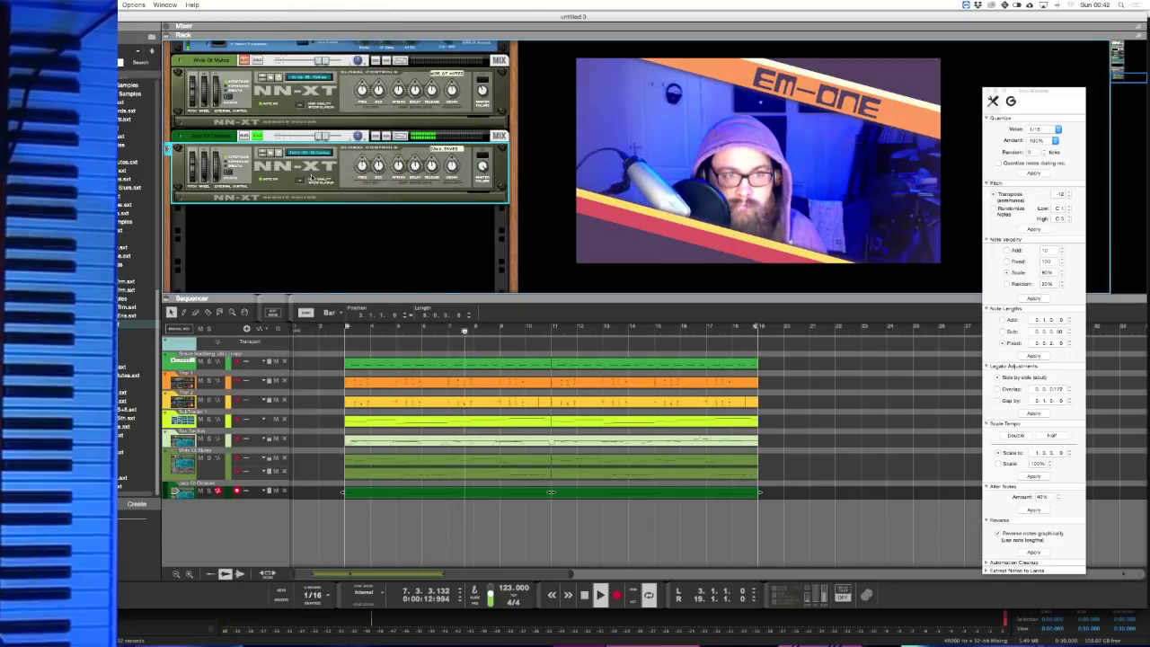
click(307, 154)
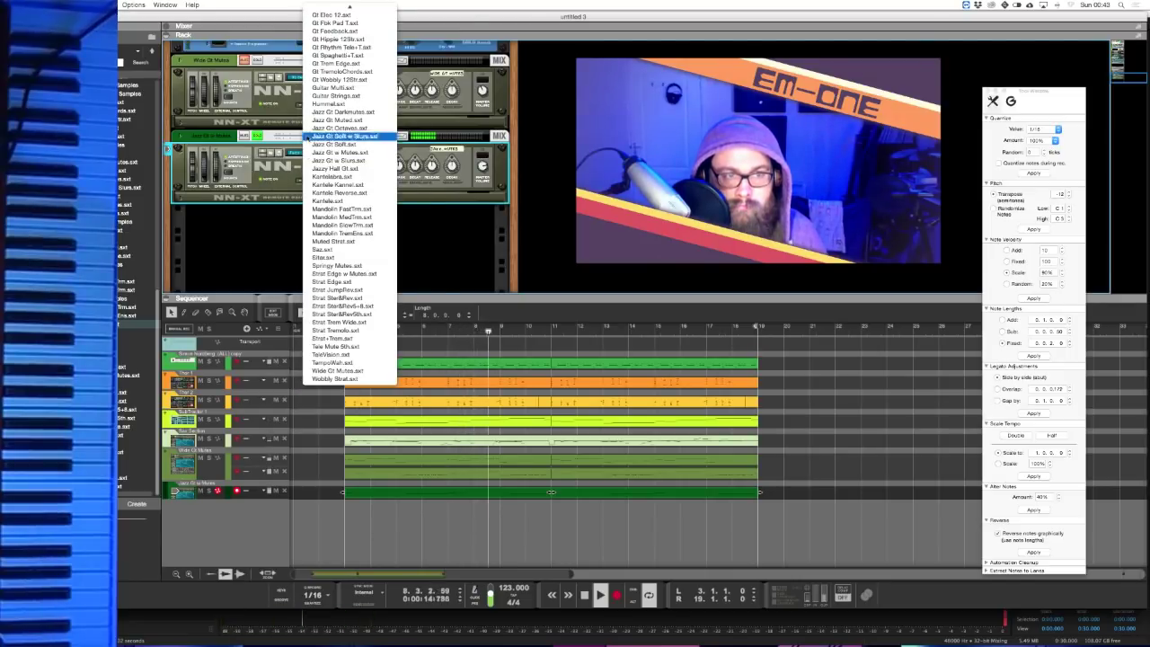
click(321, 97)
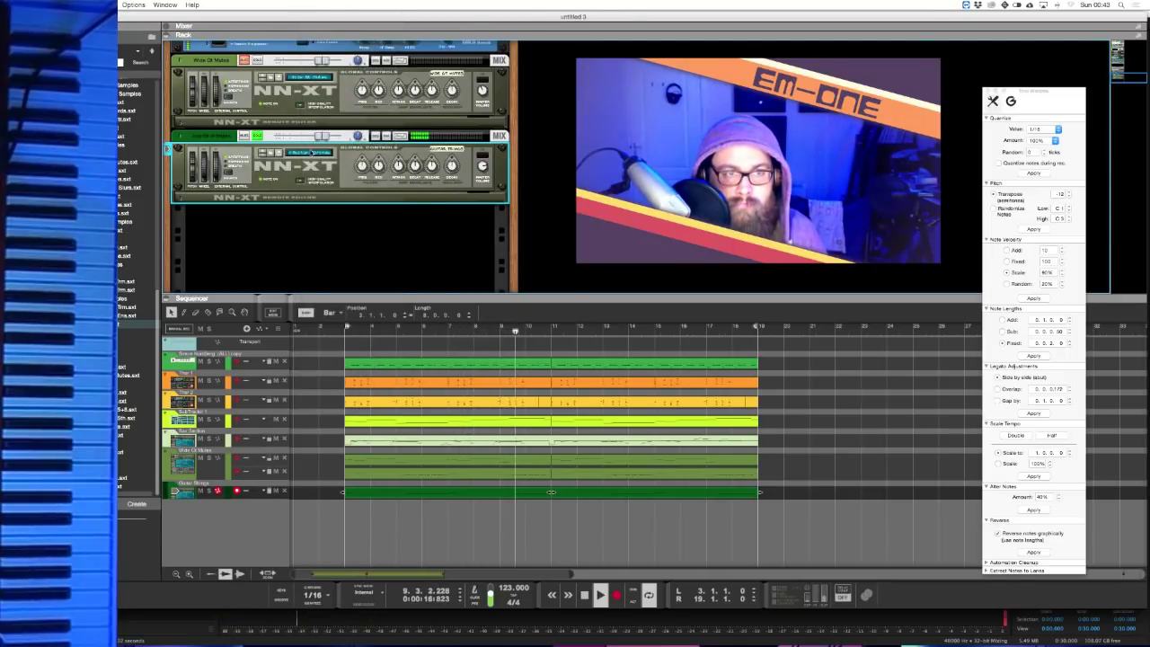
- Compare the Guitar Multi and Gt Hippie 12Str patches on the lower NN-XT and settle on Guitar Multi
click(309, 153)
click(484, 159)
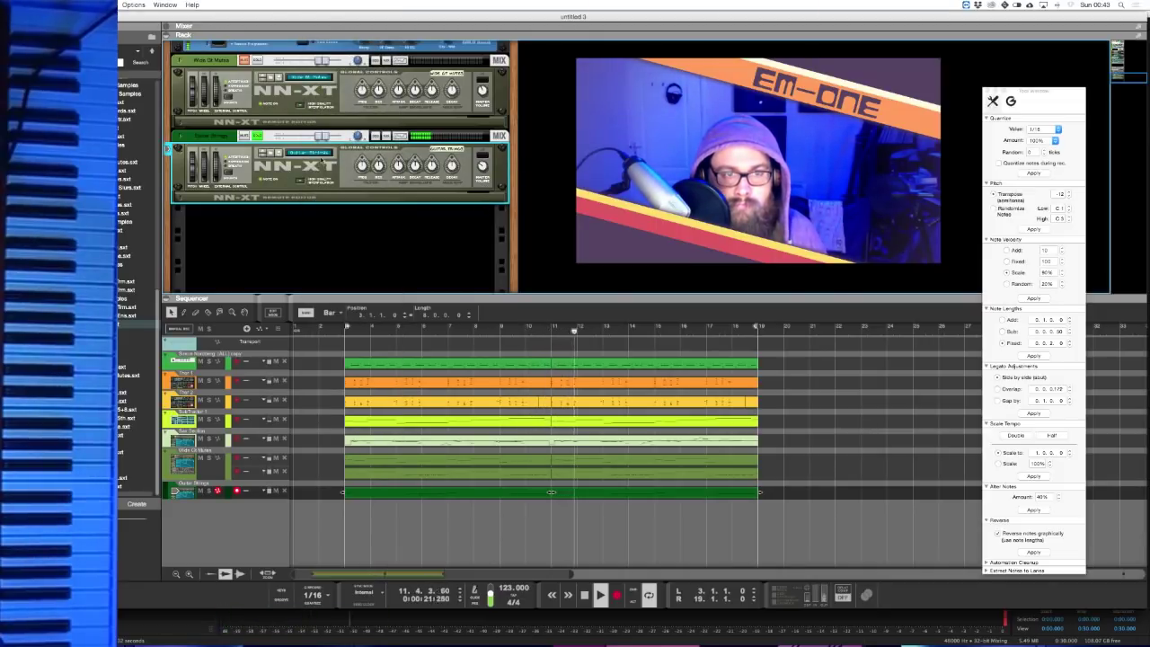
click(321, 160)
click(311, 155)
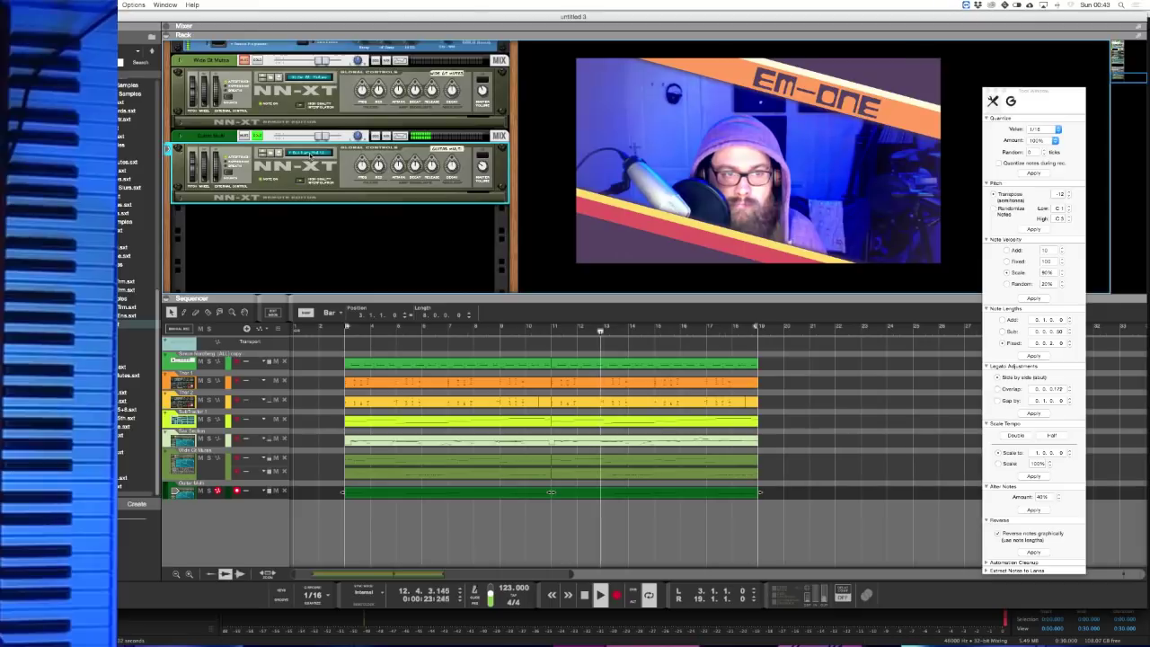
click(318, 152)
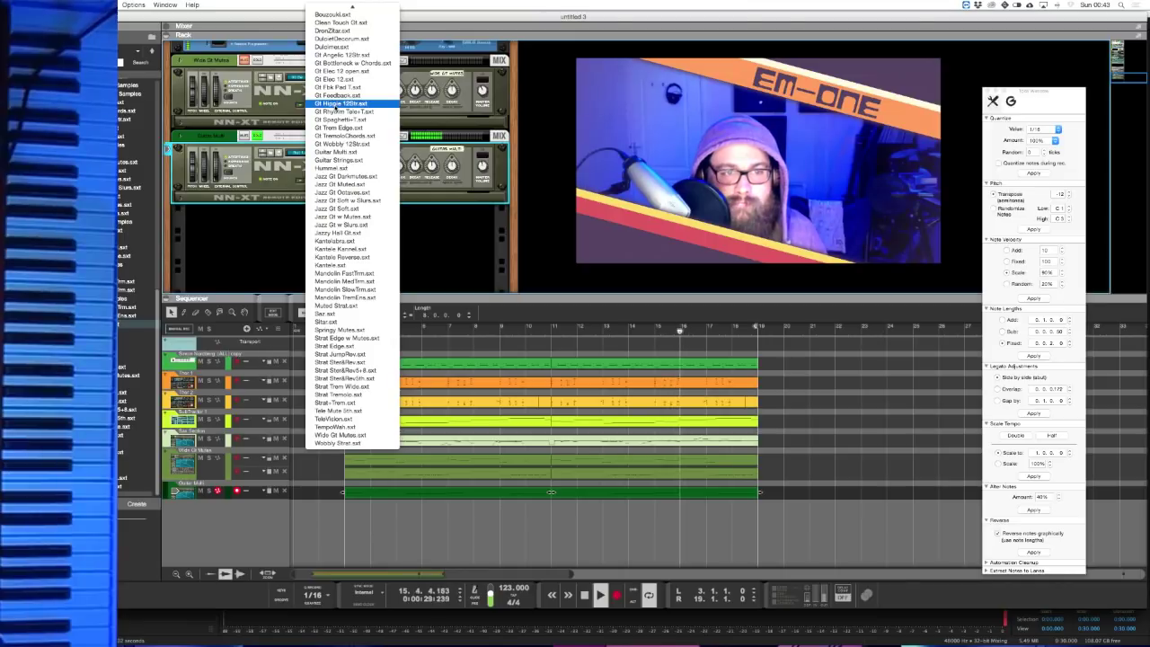
click(342, 106)
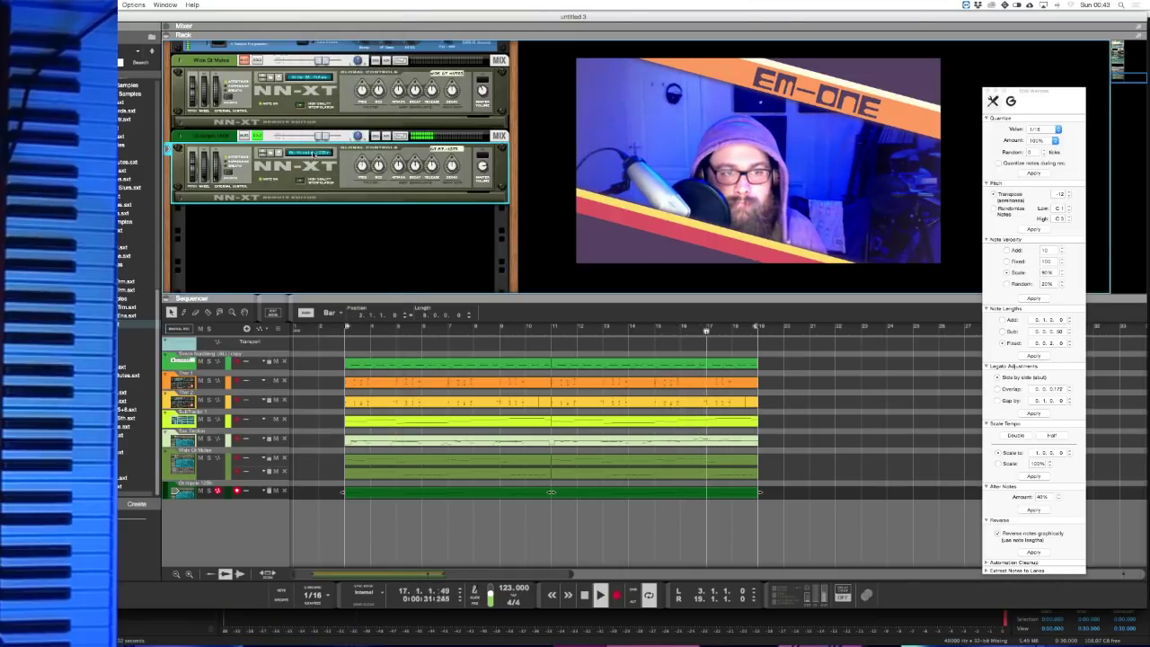
click(311, 155)
click(346, 192)
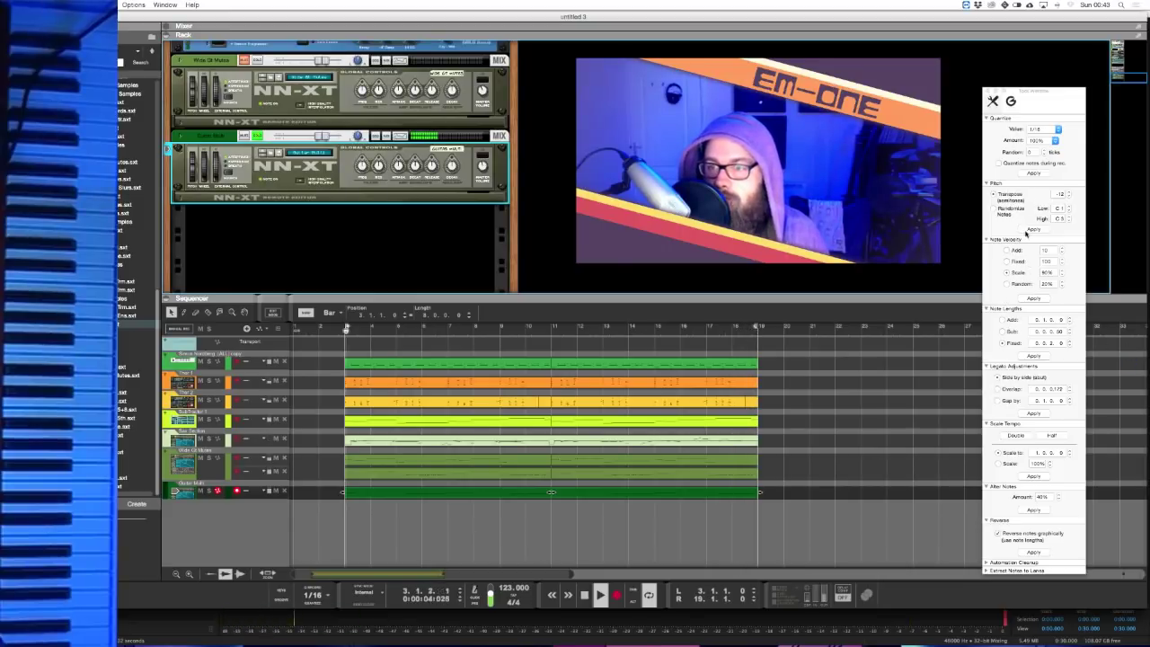
- Select both clips on the Guitar Multi track and transpose their notes by 12 semitones
click(785, 454)
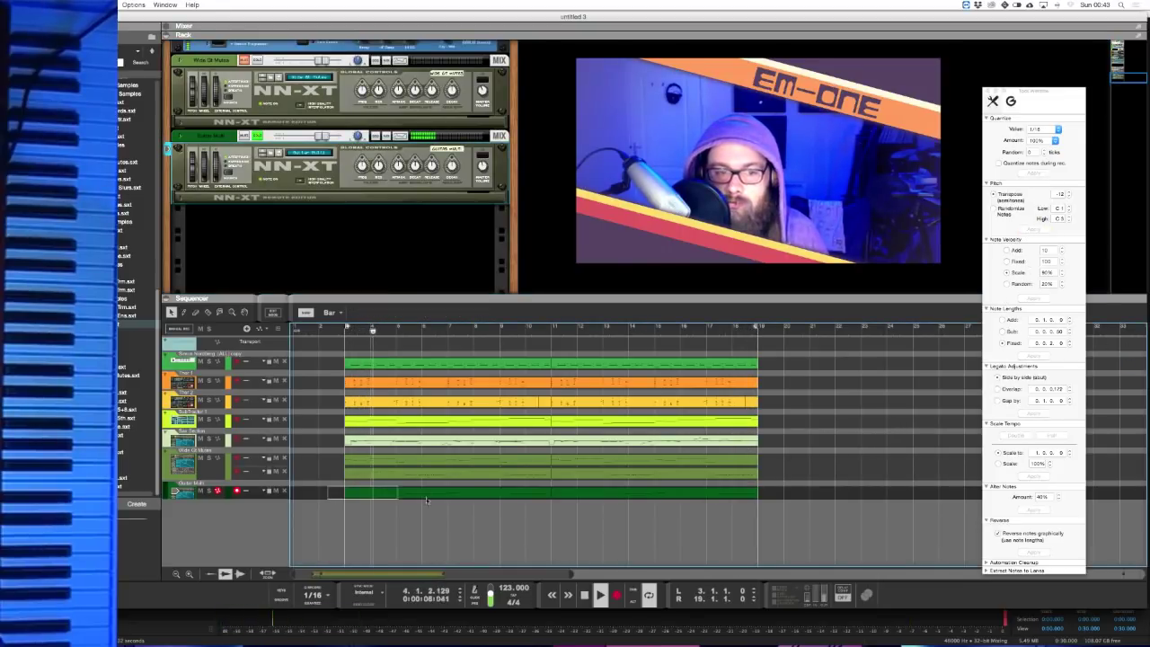
click(427, 496)
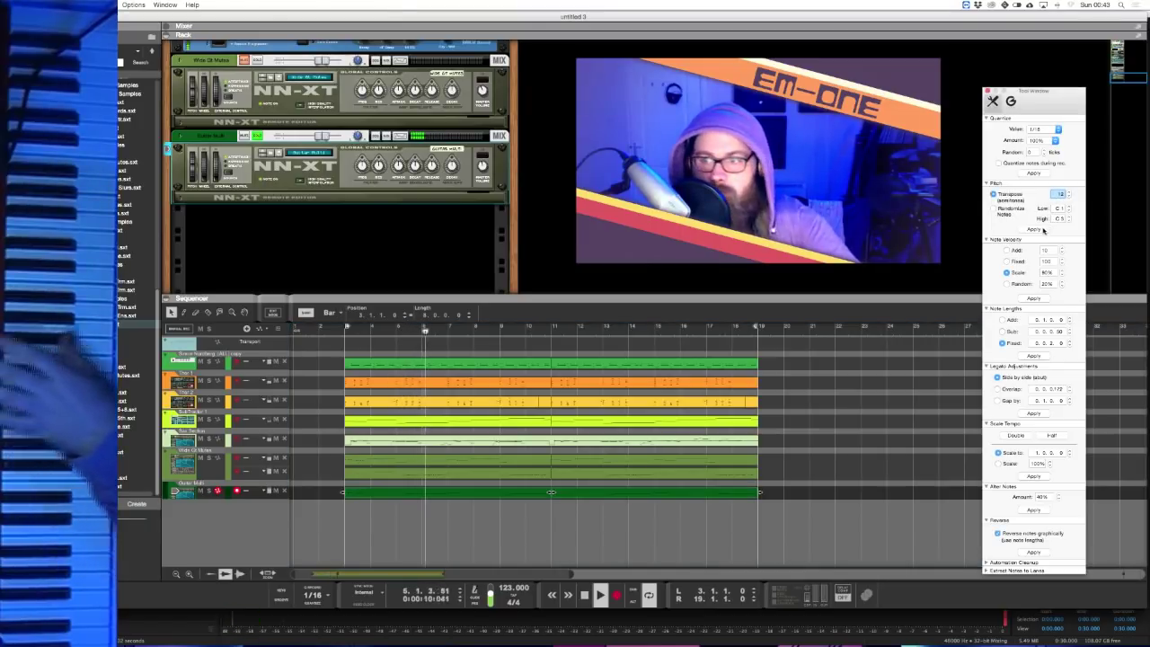
click(518, 211)
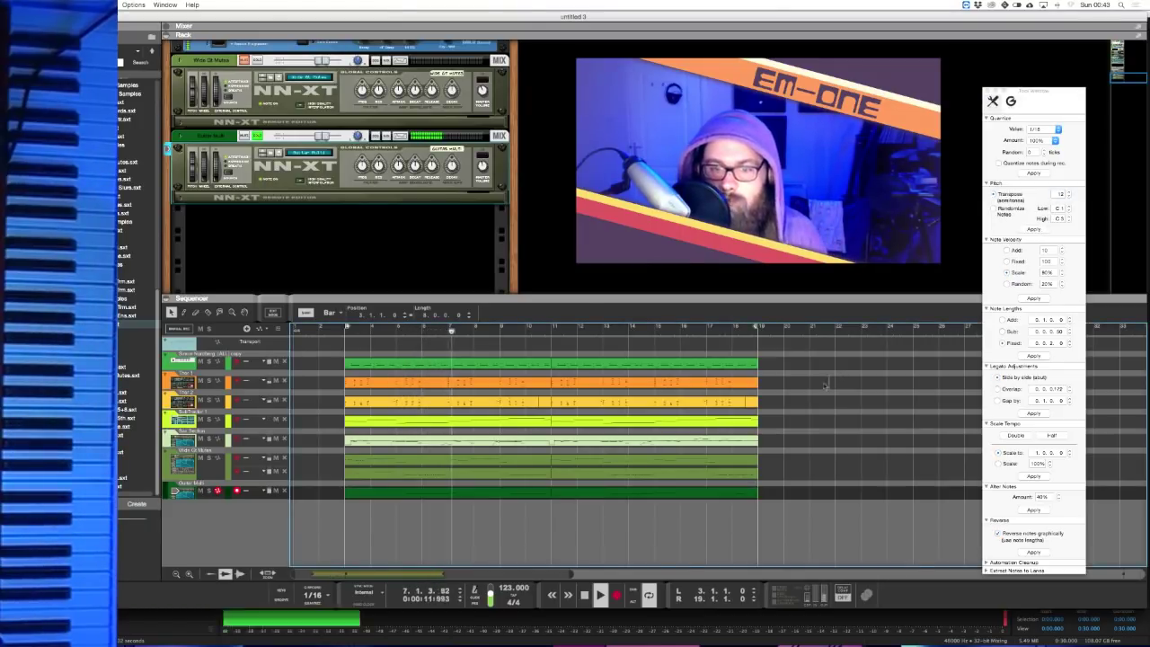
- Solo Wide Gt Mutes together with Guitar Multi and adjust the Guitar Multi NN-XT's master volume
click(483, 177)
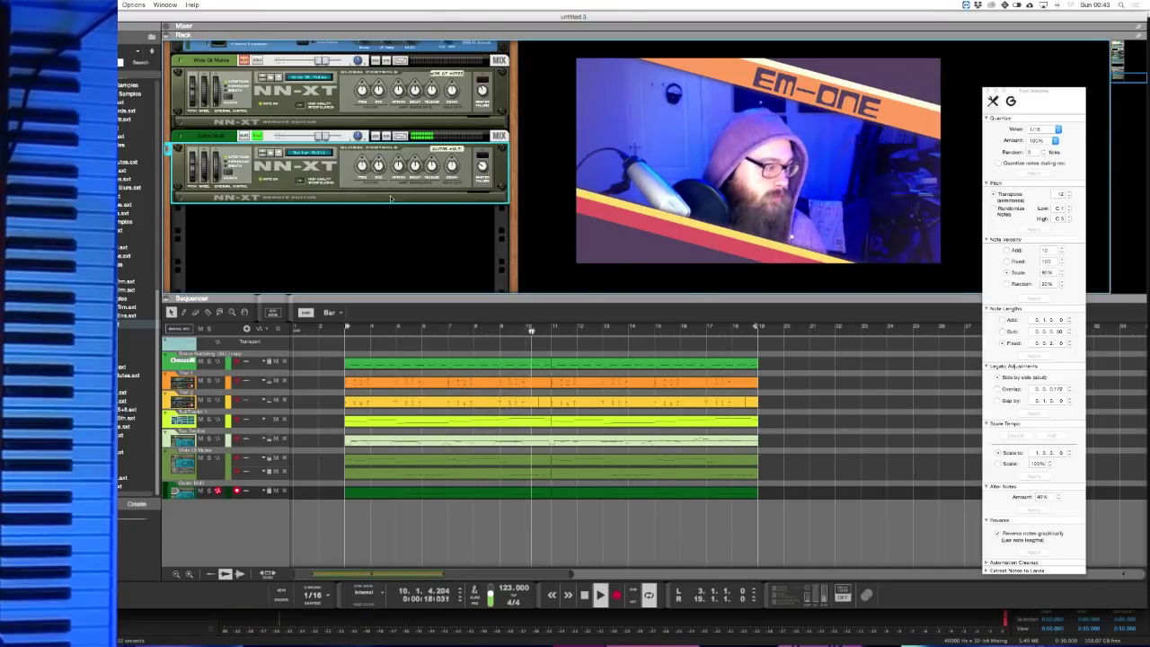
click(261, 61)
click(483, 164)
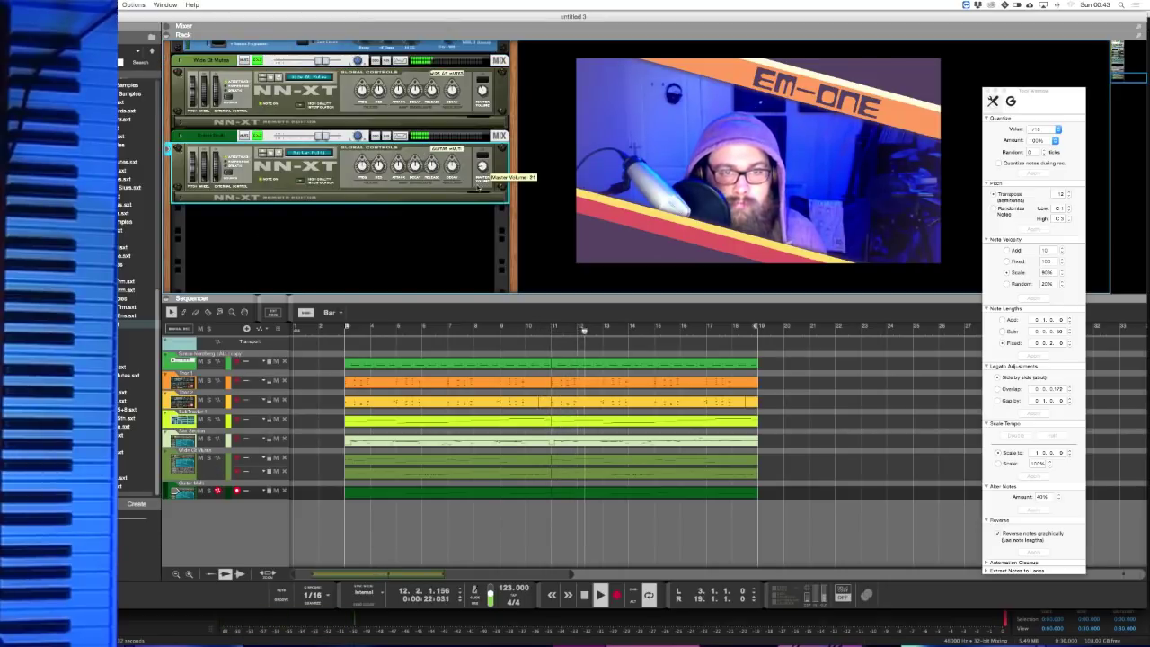
- Add a Softube Amp effect below the Guitar Multi NN-XT
right_click(476, 191)
mouse_move(493, 290)
mouse_move(726, 386)
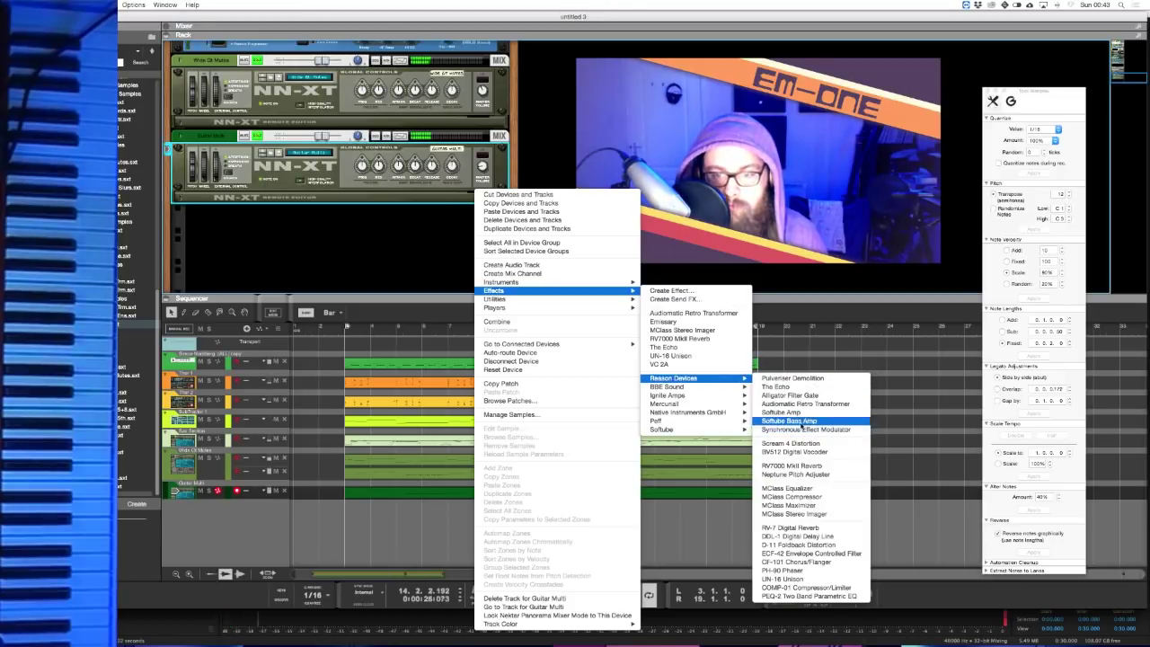
click(802, 425)
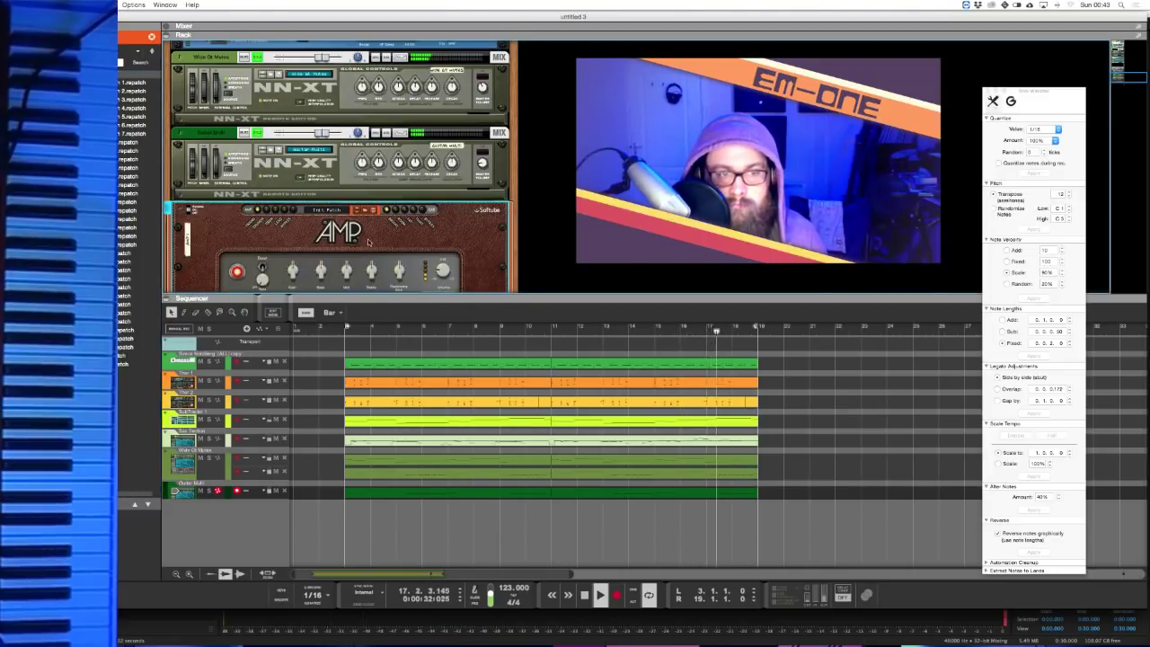
right_click(482, 232)
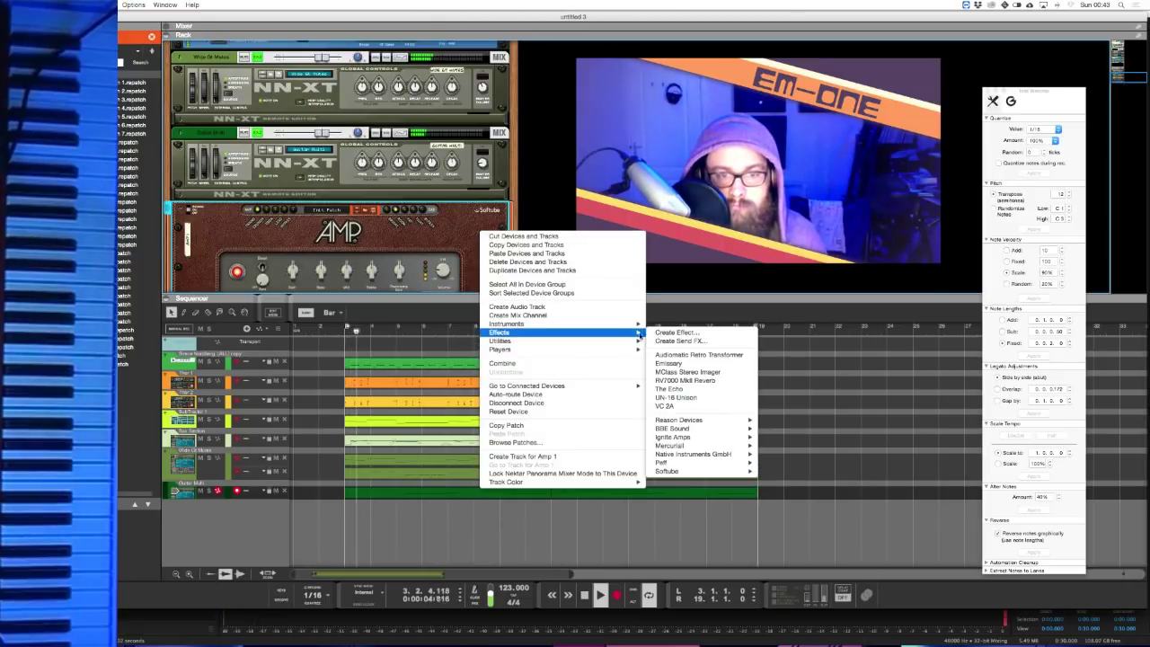
click(470, 194)
right_click(470, 194)
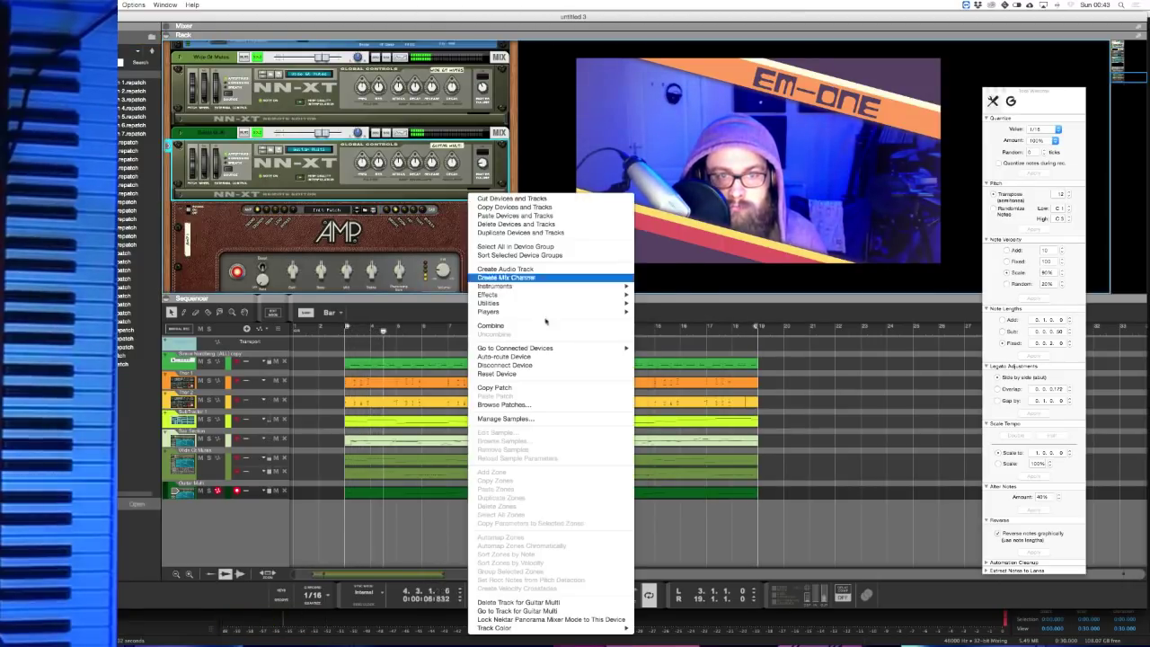
mouse_move(592, 303)
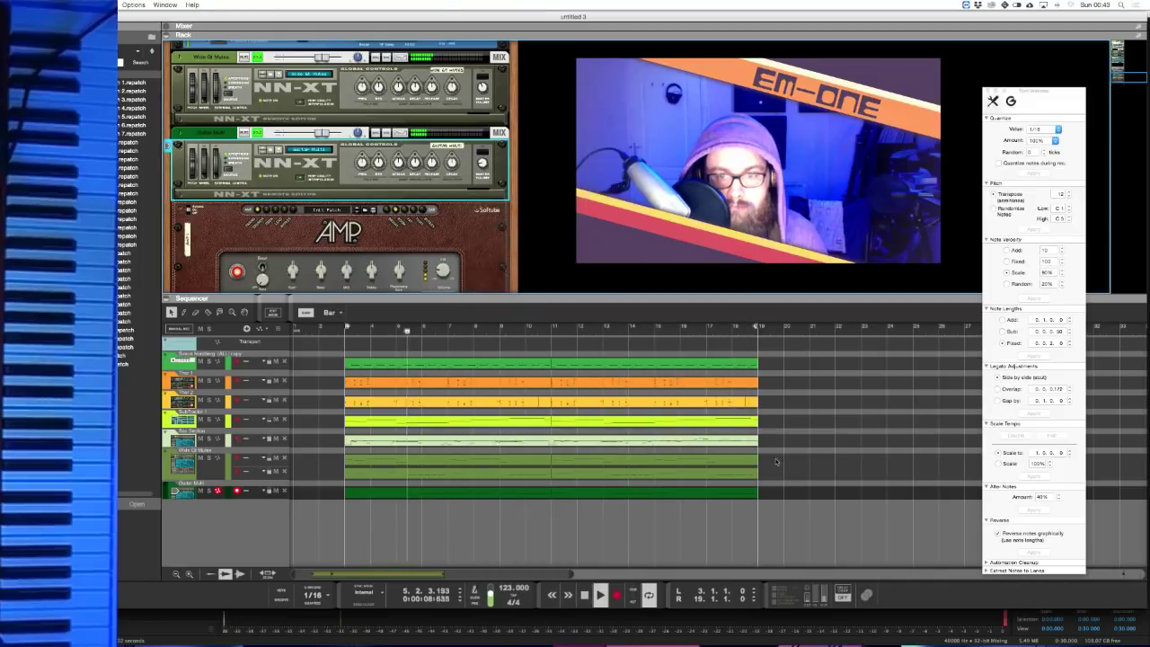
- Select both Guitar Multi clips and add 10 to their note velocities
click(776, 494)
click(411, 496)
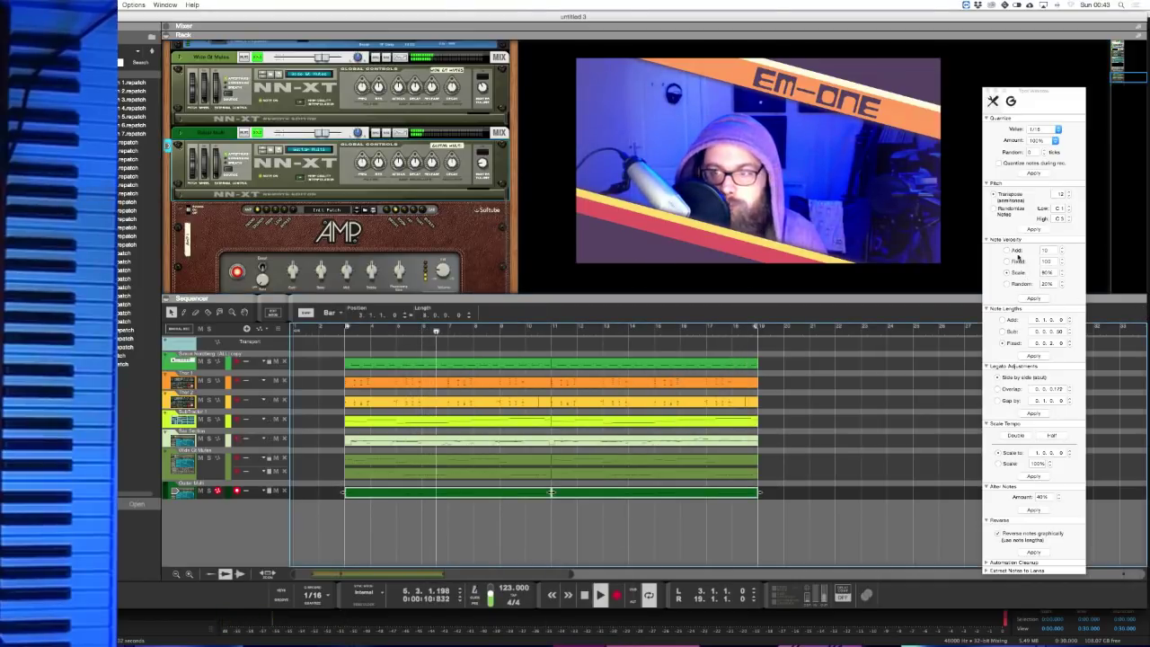
click(1023, 300)
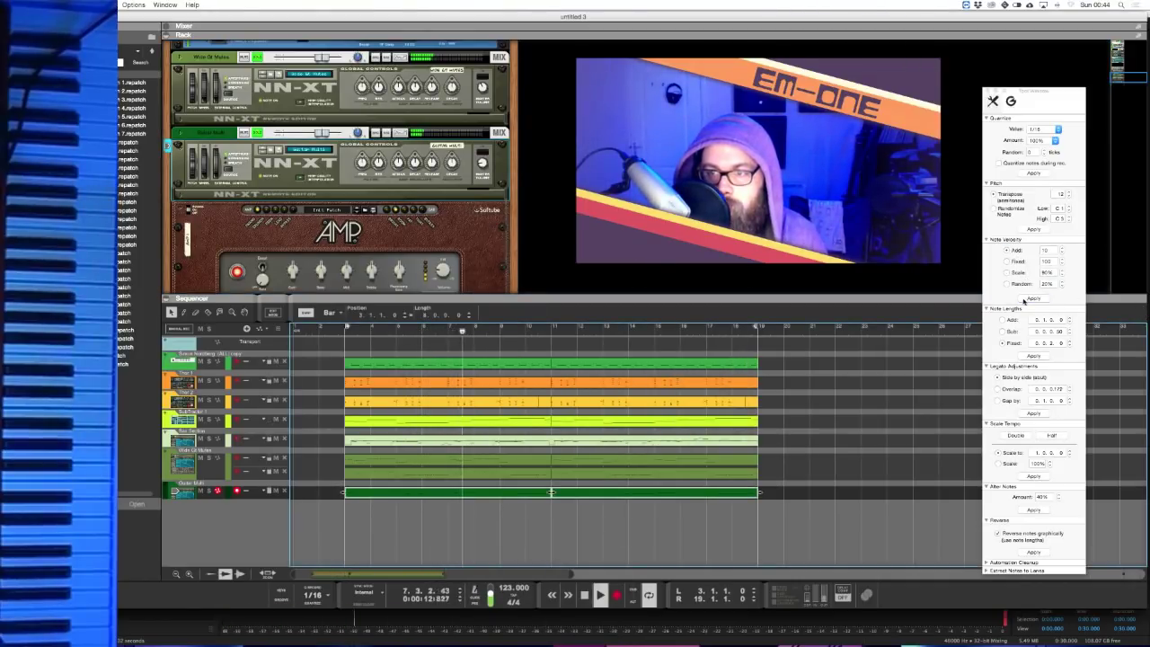
click(644, 290)
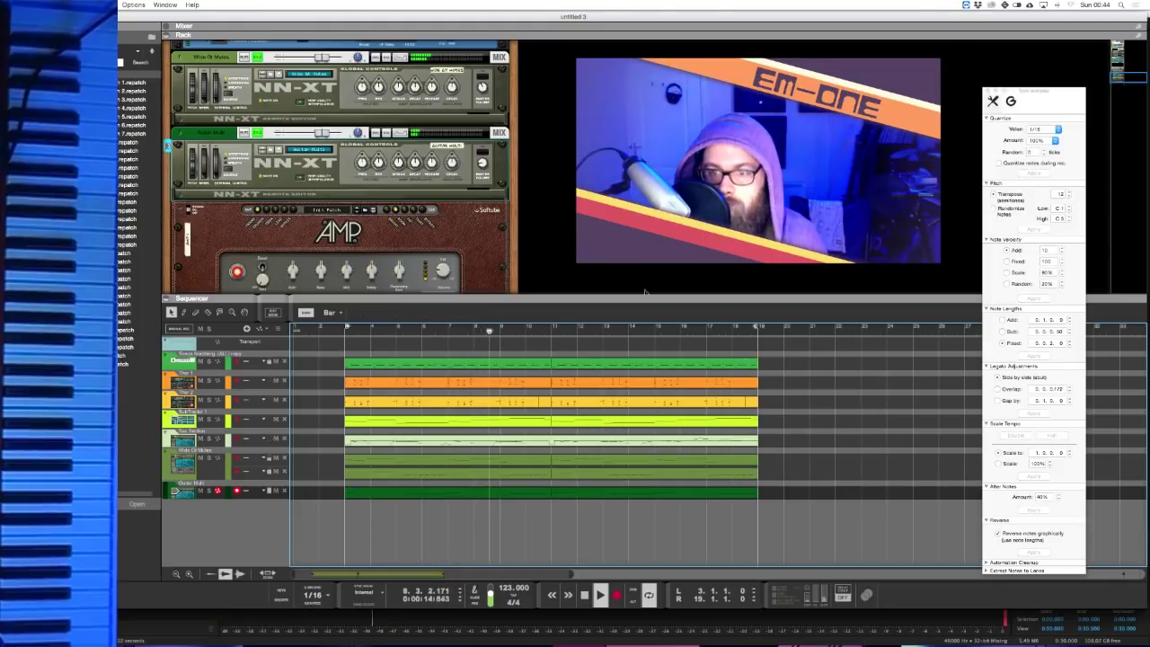
- Insert The Echo between the Guitar Multi NN-XT and the Amp, and clear the solo on Wide Gt Mutes
right_click(480, 250)
key(Escape)
click(496, 190)
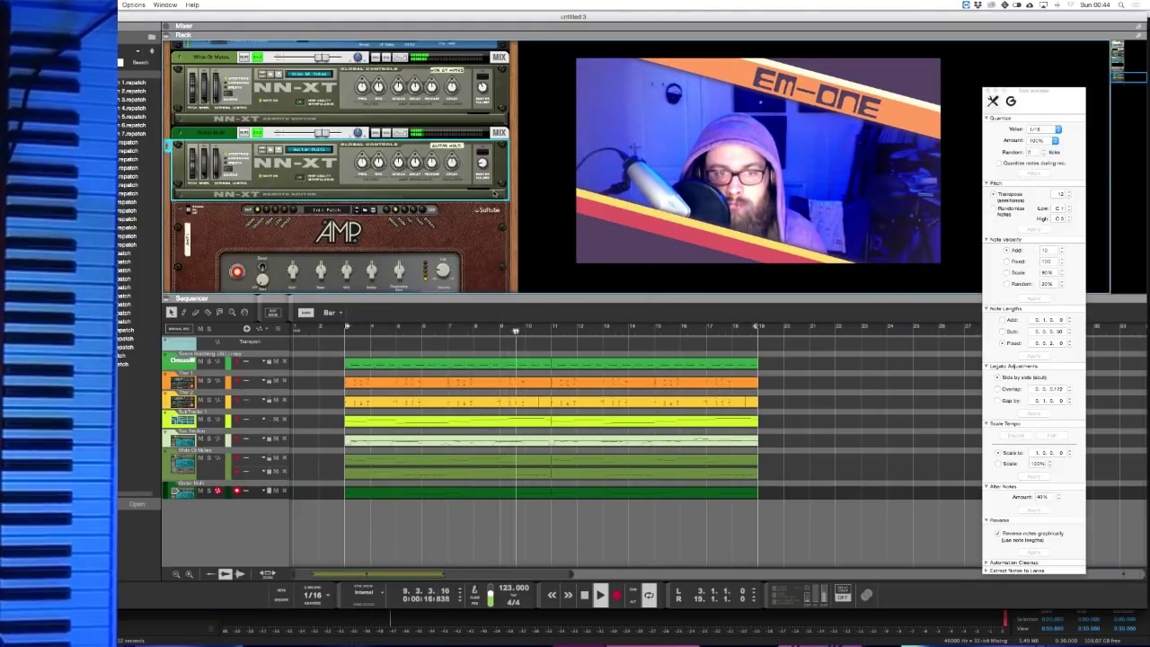
right_click(496, 191)
mouse_move(619, 291)
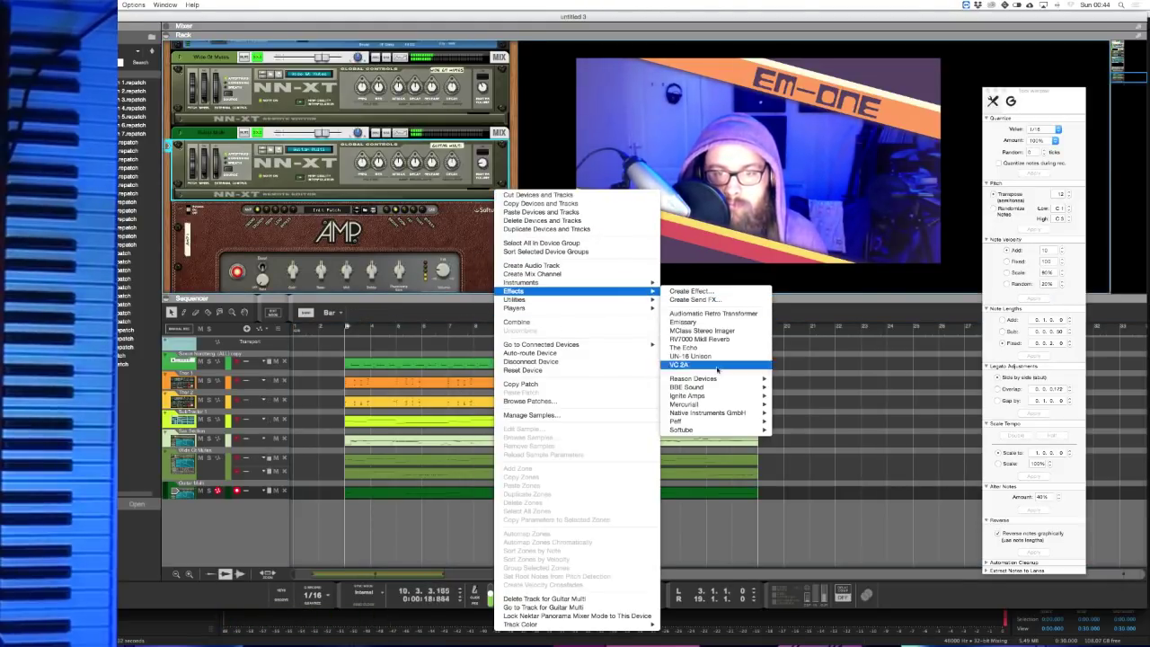
click(739, 349)
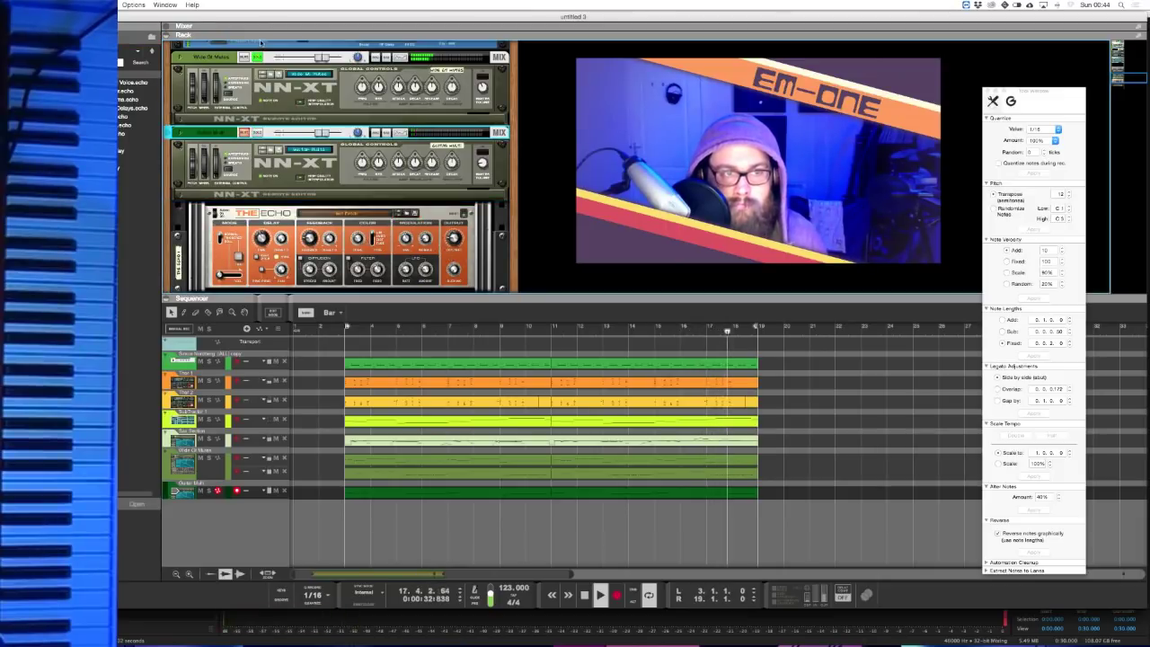
click(207, 57)
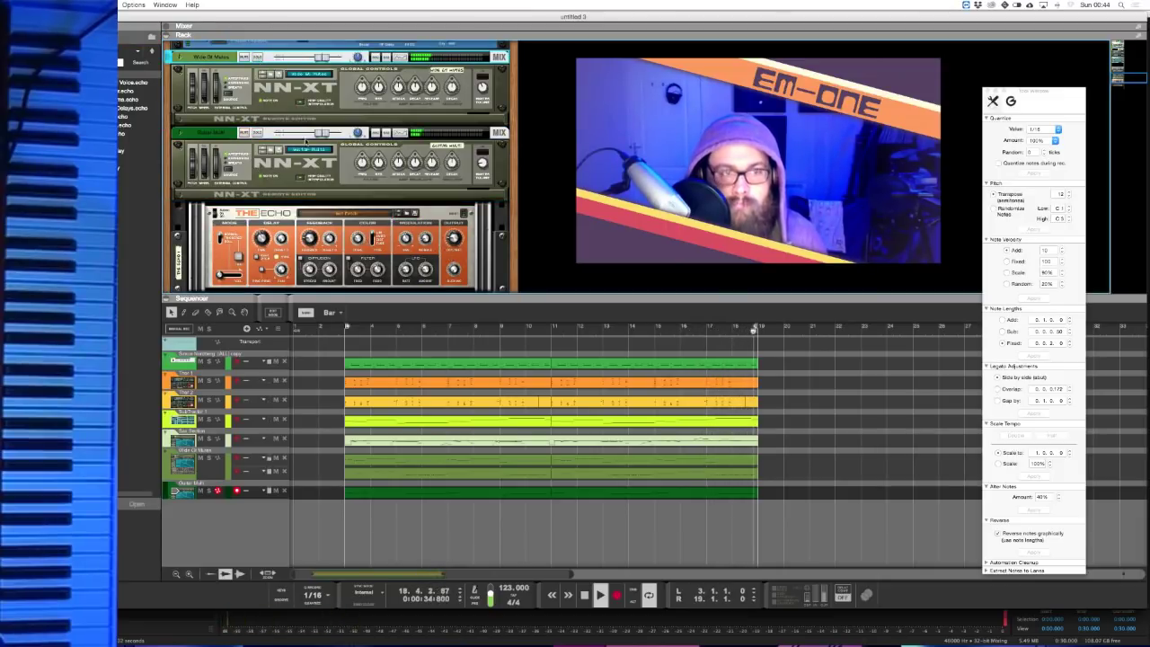
- Raise the Guitar Multi mix channel level to about 3.36 dB
click(326, 133)
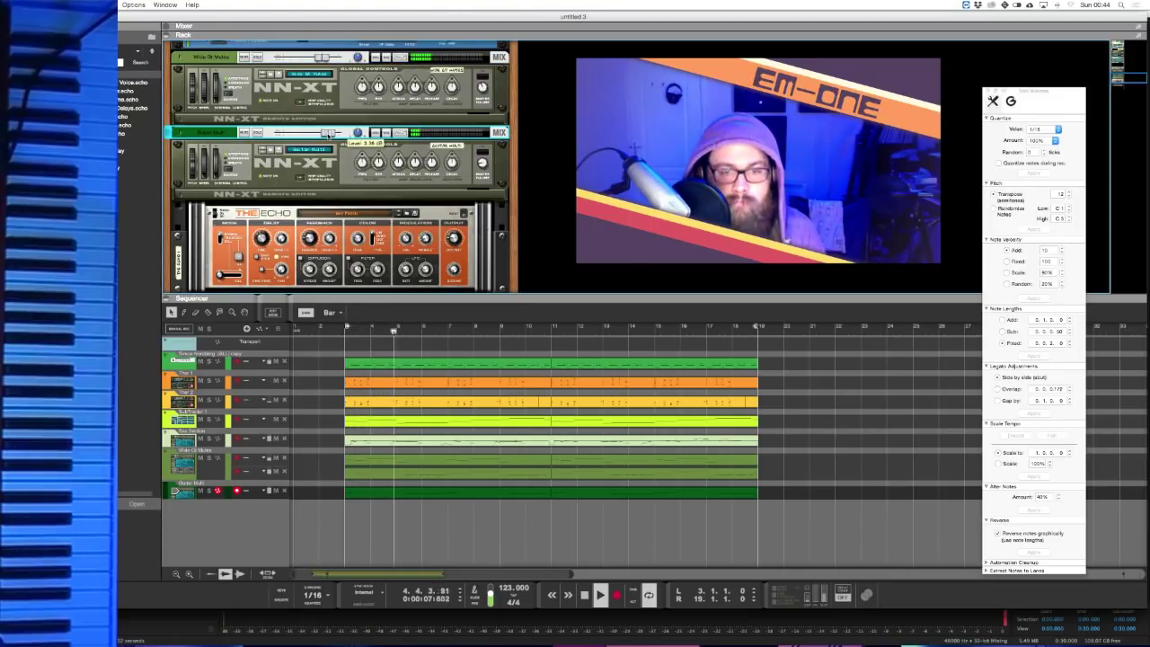
scroll(334, 205, down, 5)
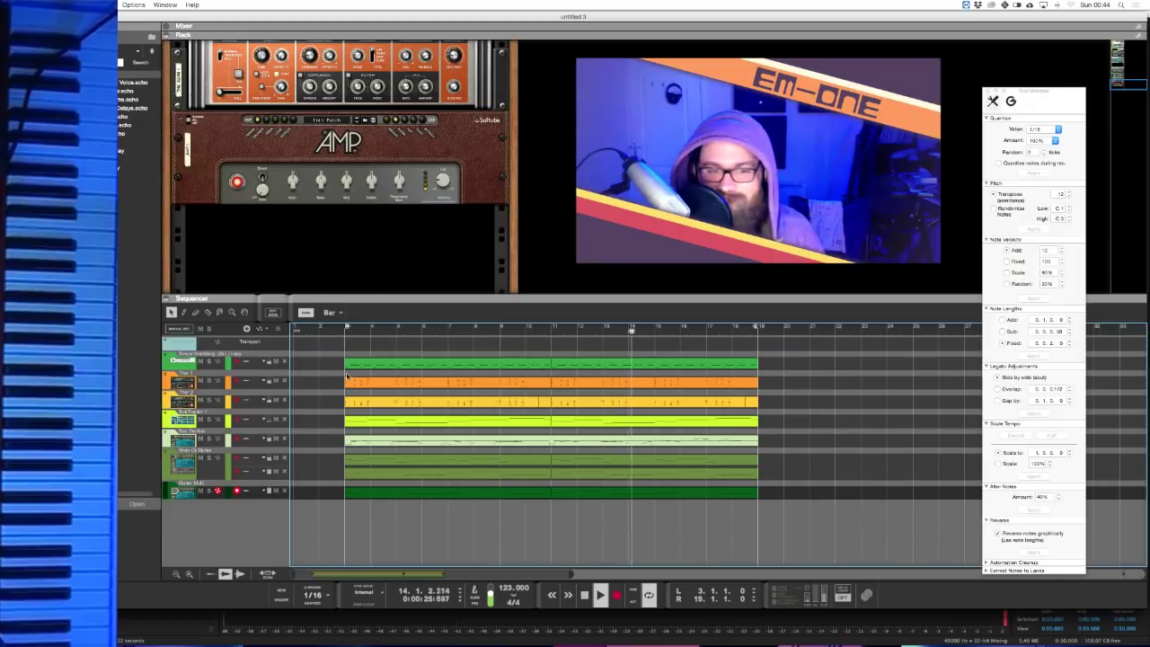
right_click(354, 210)
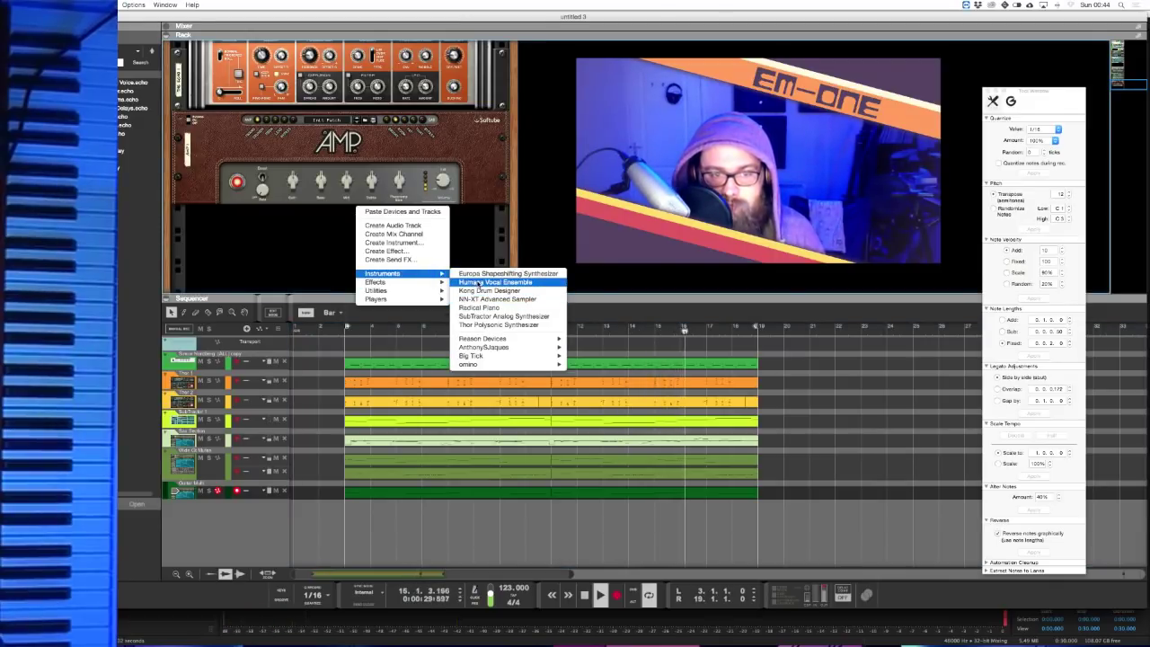
mouse_move(548, 339)
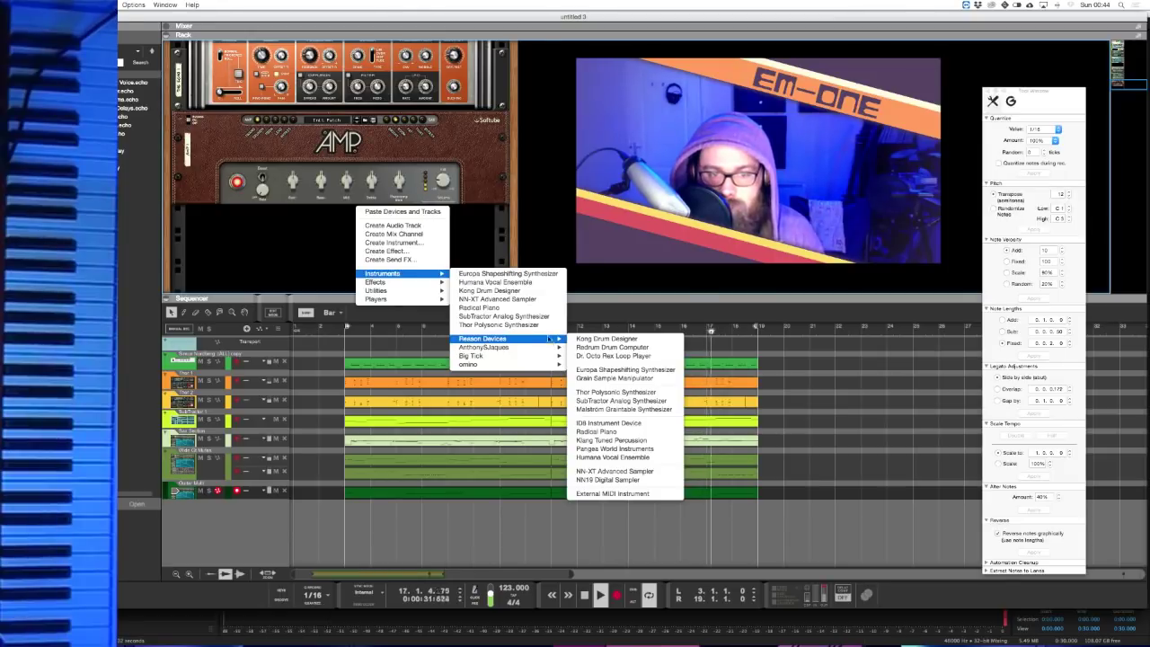
click(533, 411)
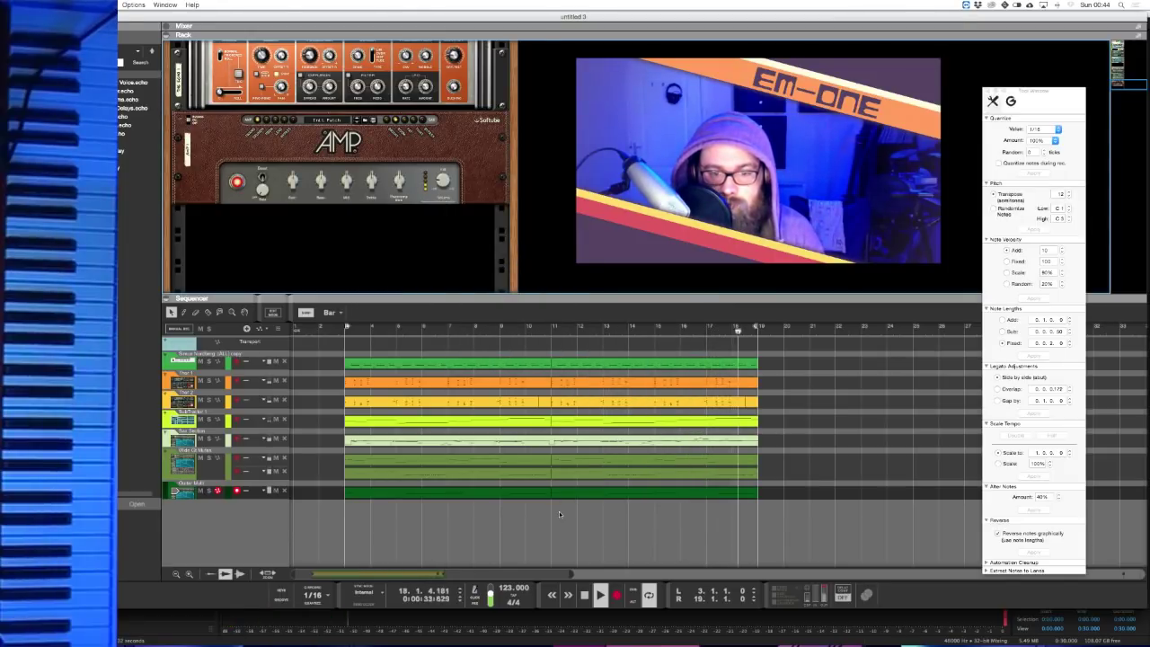
- Stop playback and create another NN-XT Advanced Sampler in the empty rack space below the Amp
click(584, 595)
right_click(400, 255)
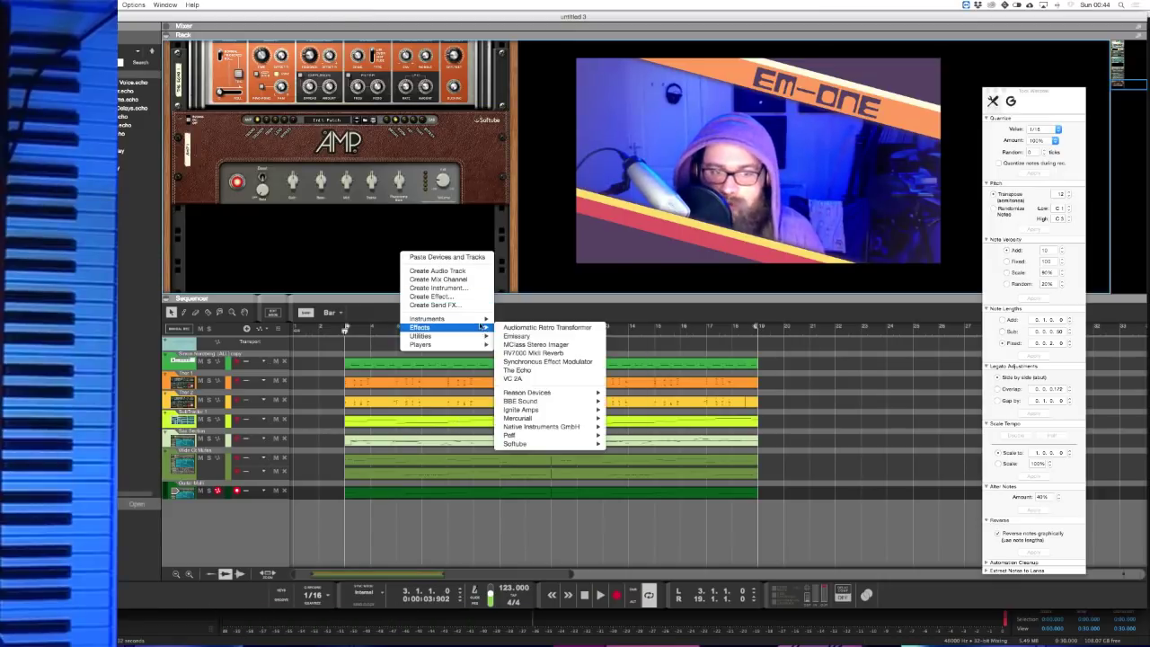
mouse_move(431, 319)
mouse_move(586, 384)
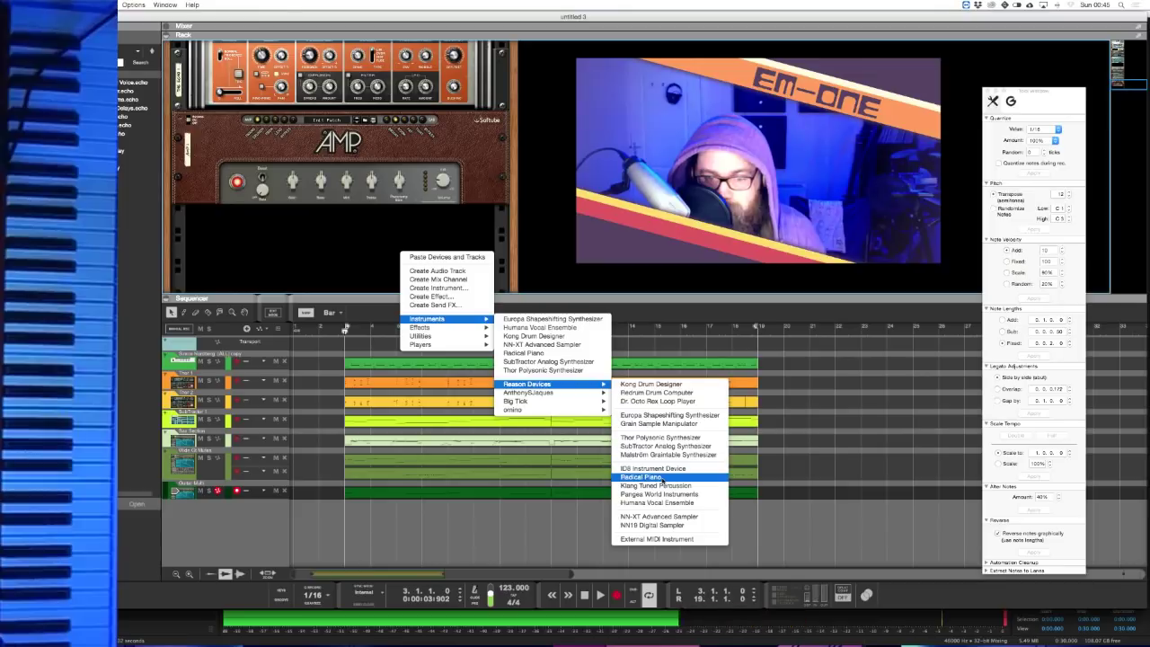
click(658, 519)
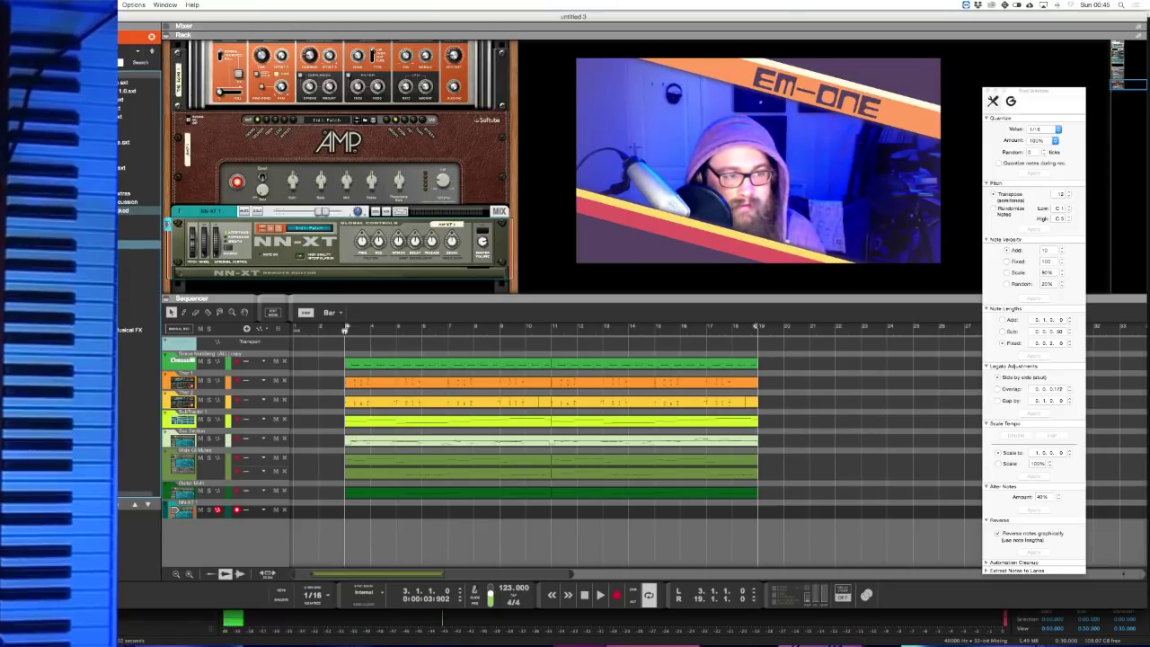
- Browse the NN-XT patch folders and load the Europe patch into the new sampler
click(139, 313)
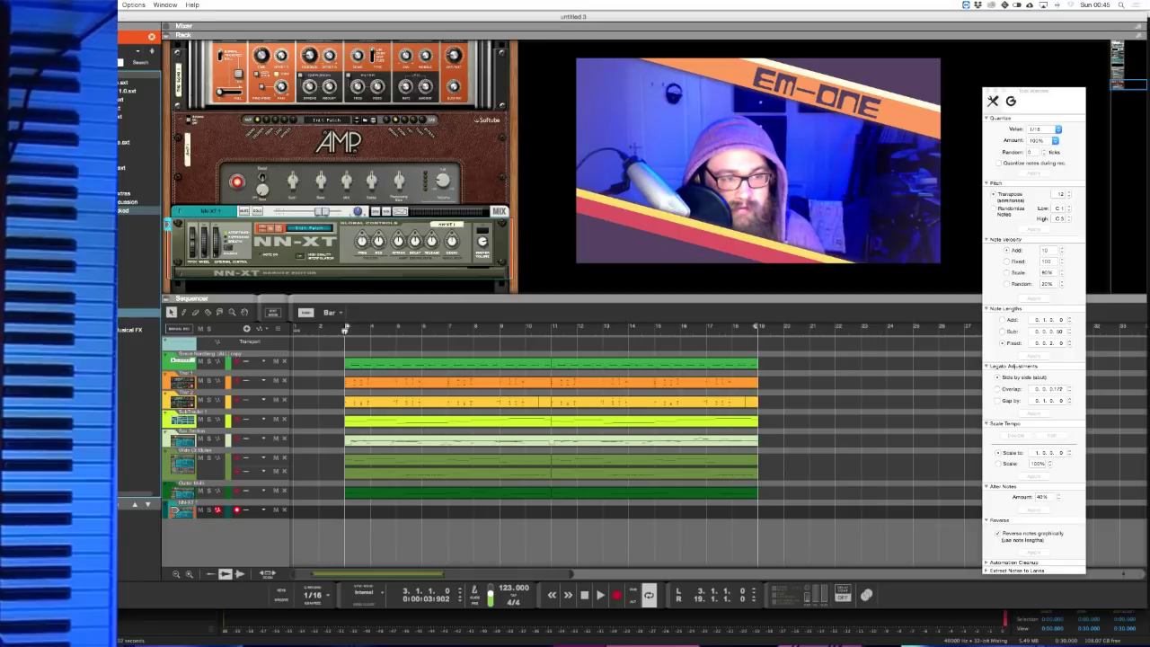
double_click(140, 209)
click(139, 270)
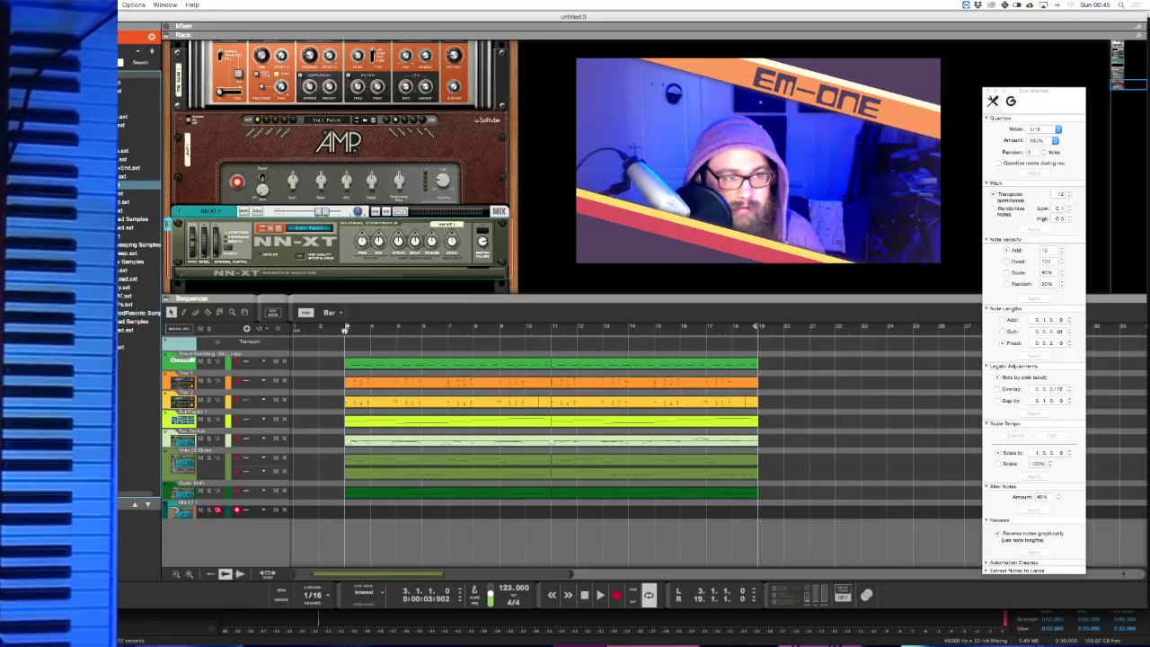
click(139, 142)
click(139, 126)
click(139, 167)
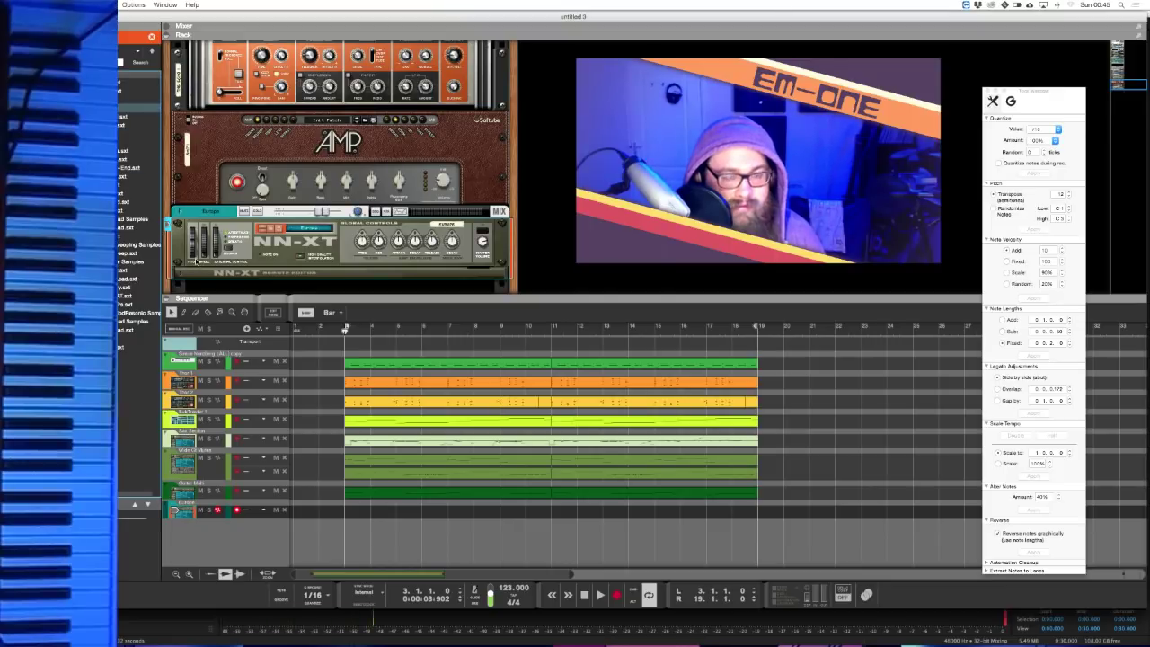
- Add an RV7000 MkII Reverb after the Europe NN-XT and adjust the sampler's master volume
click(482, 256)
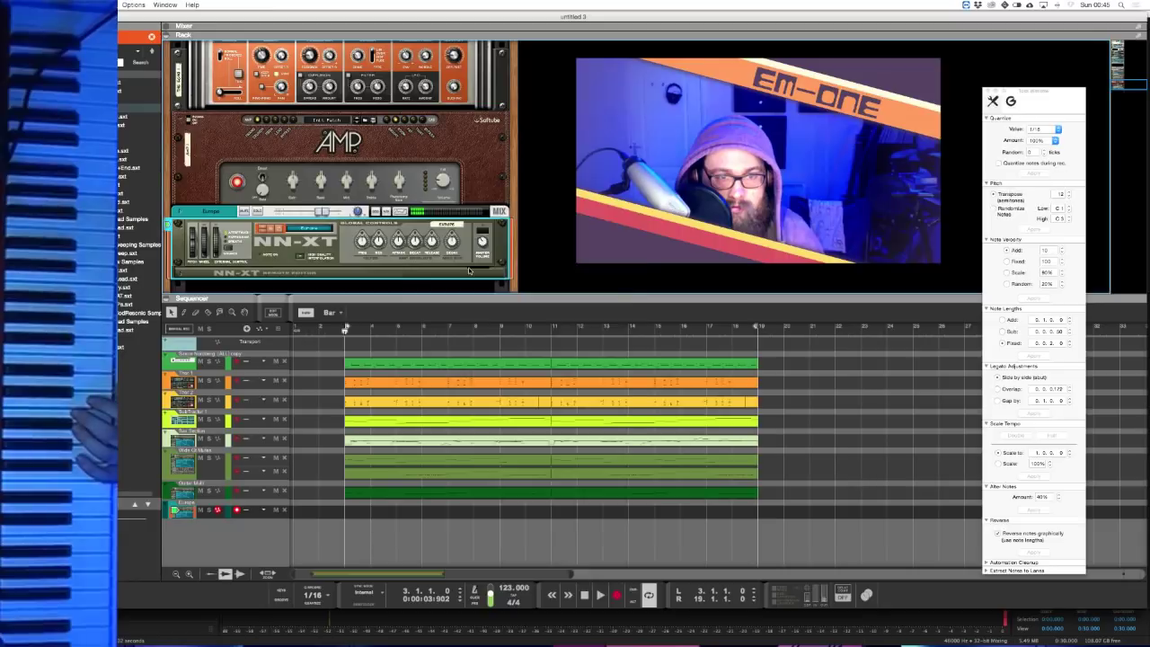
right_click(474, 287)
mouse_move(575, 303)
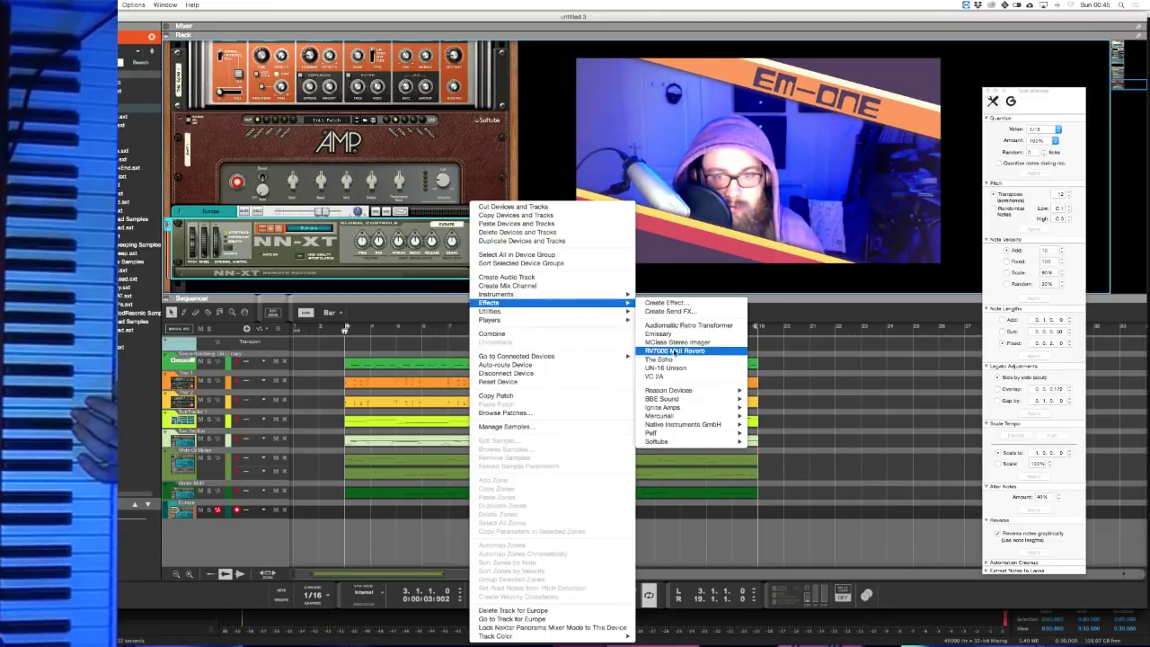
key(Escape)
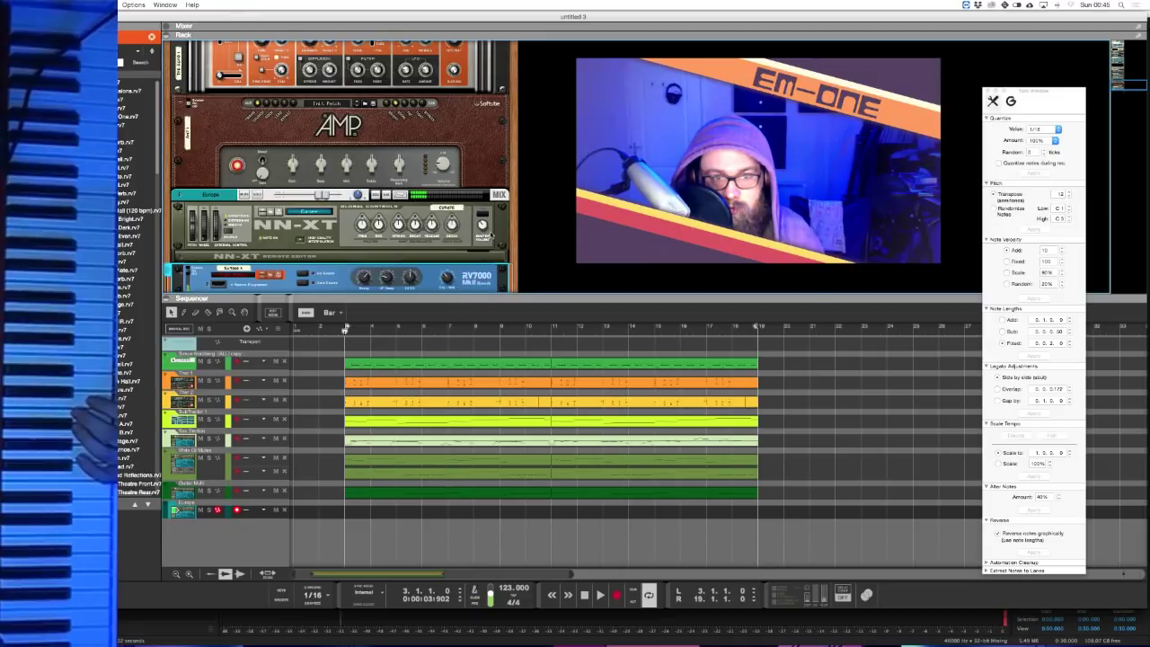
click(483, 243)
- Move the playhead to bar 2 and enable 1/16 note quantizing during recording
click(323, 329)
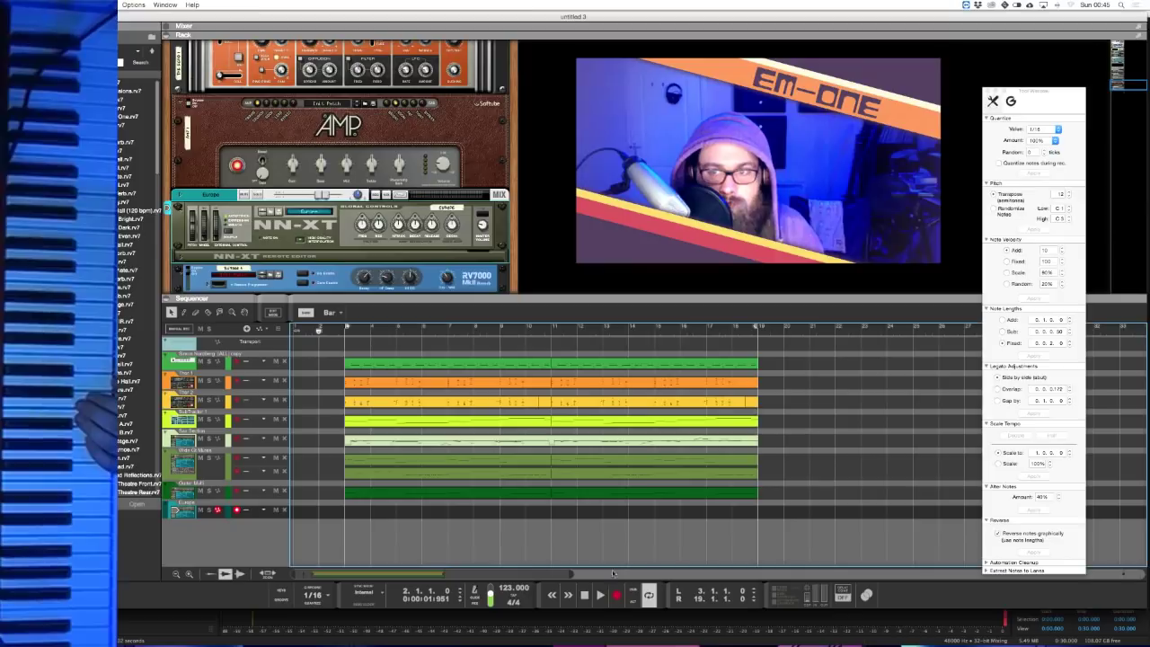
click(313, 587)
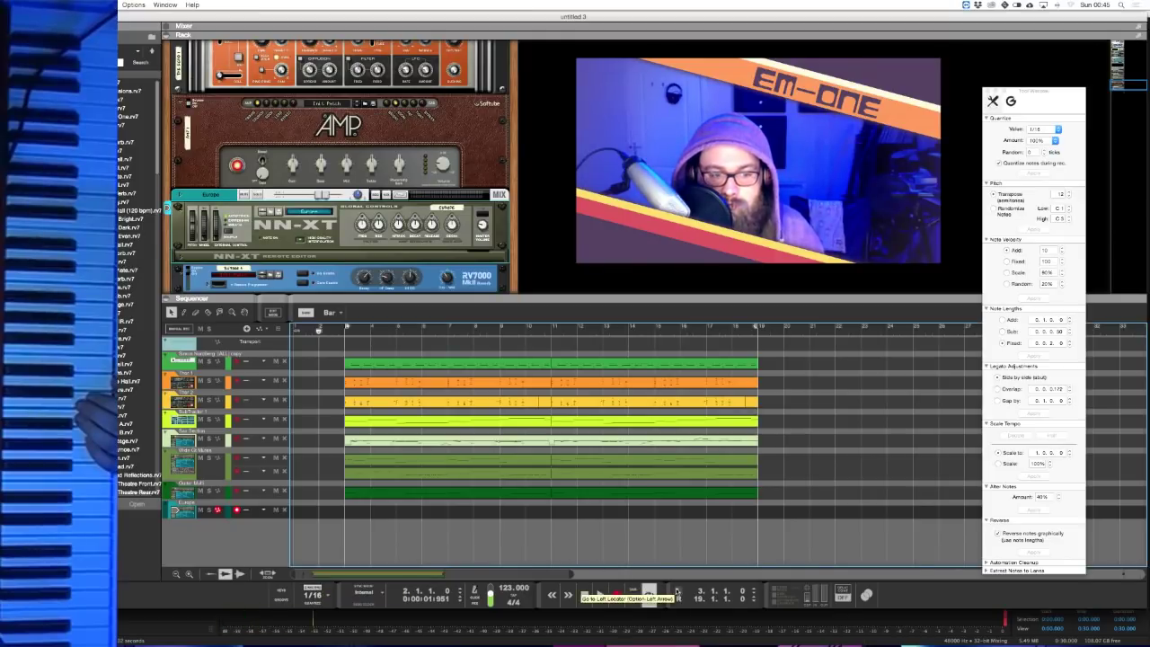
- Try recording the Europe part from bar 2 in two takes, and discard both
click(615, 596)
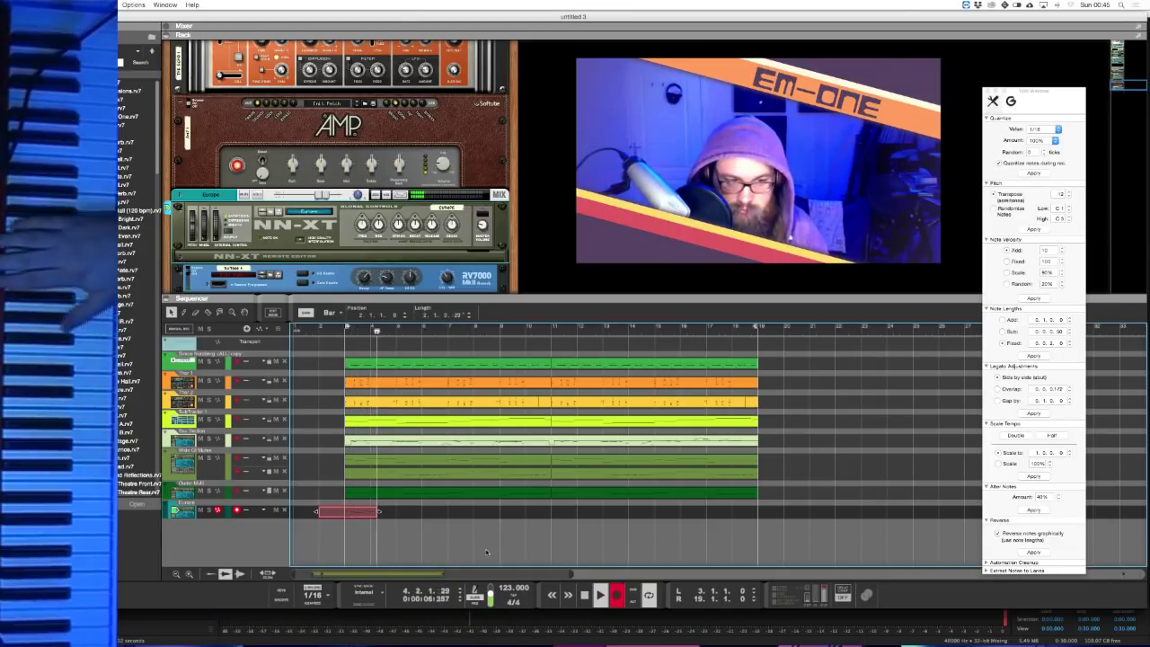
key(space)
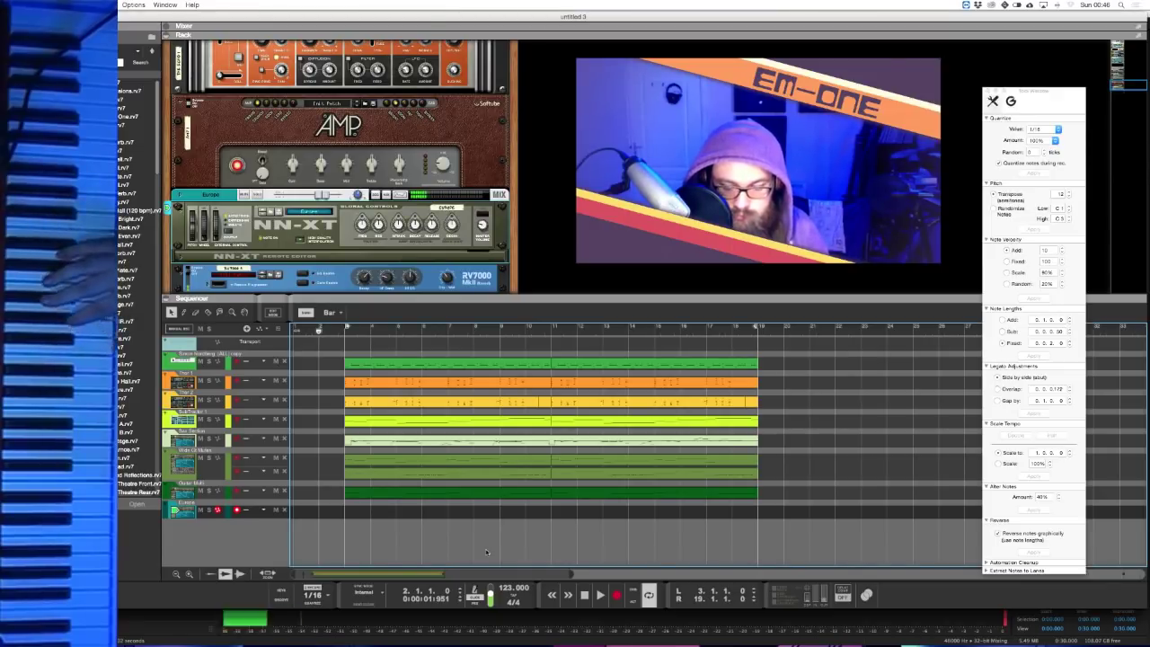
key(super+Return)
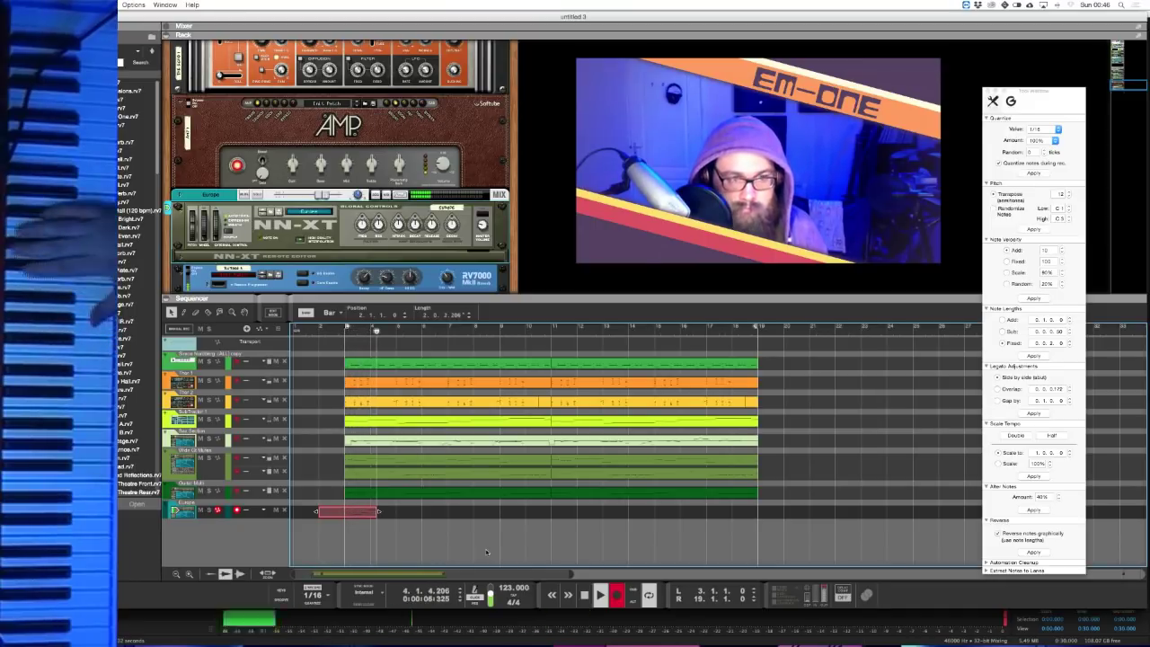
key(space)
key(super+z)
- Record the Europe part from bar 2 to bar 11 and trim the clip's start to bar 3
key(super+Return)
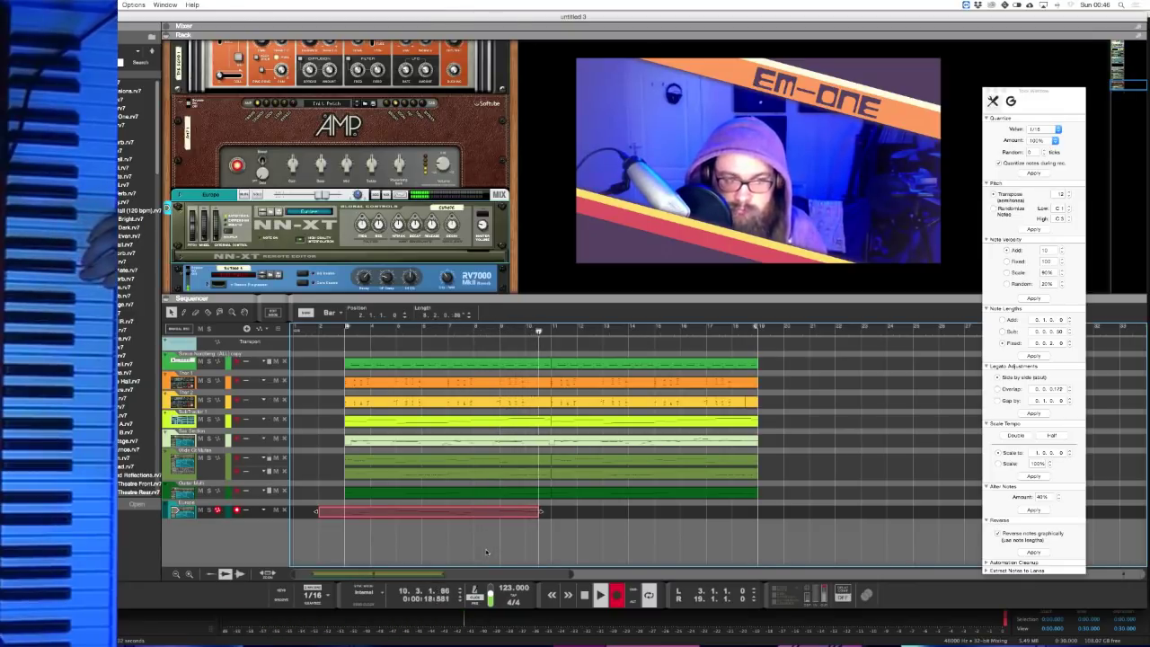
key(space)
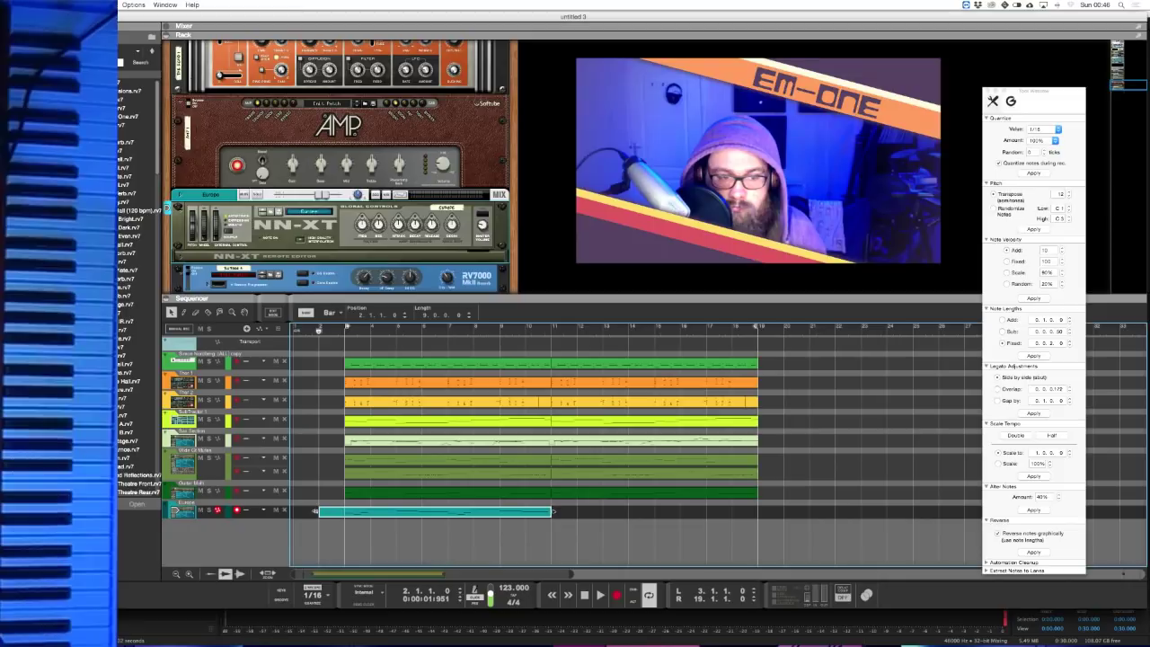
- Create an NN19 Digital Sampler below the RV7000 reverb
scroll(461, 219, down, 5)
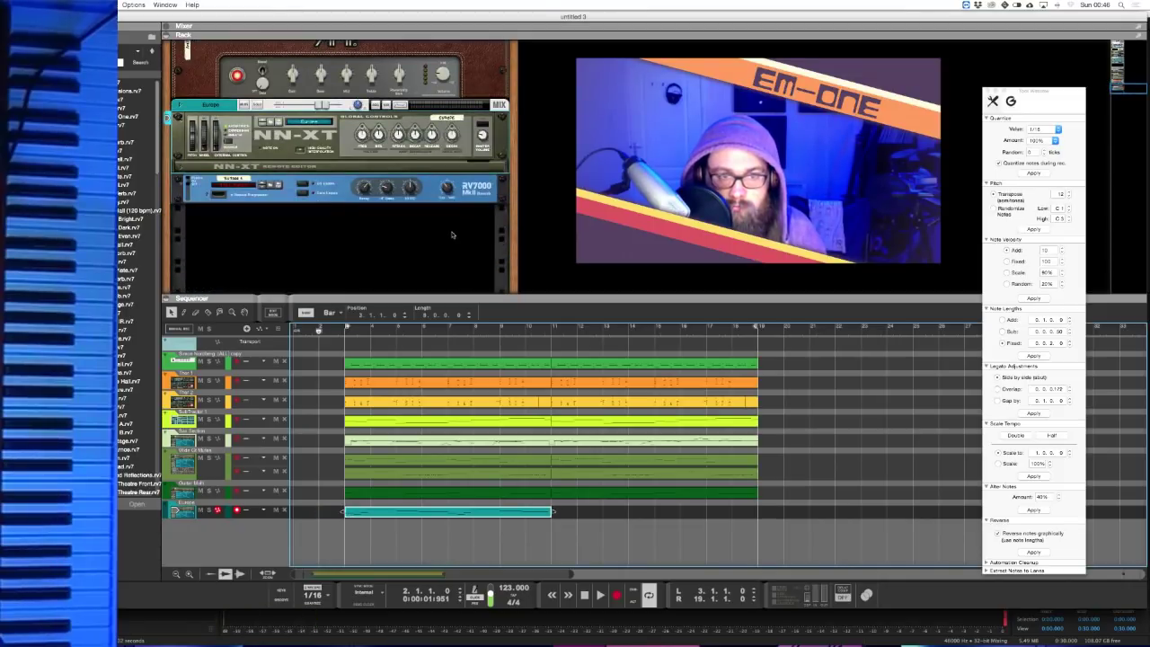
right_click(444, 230)
mouse_move(476, 295)
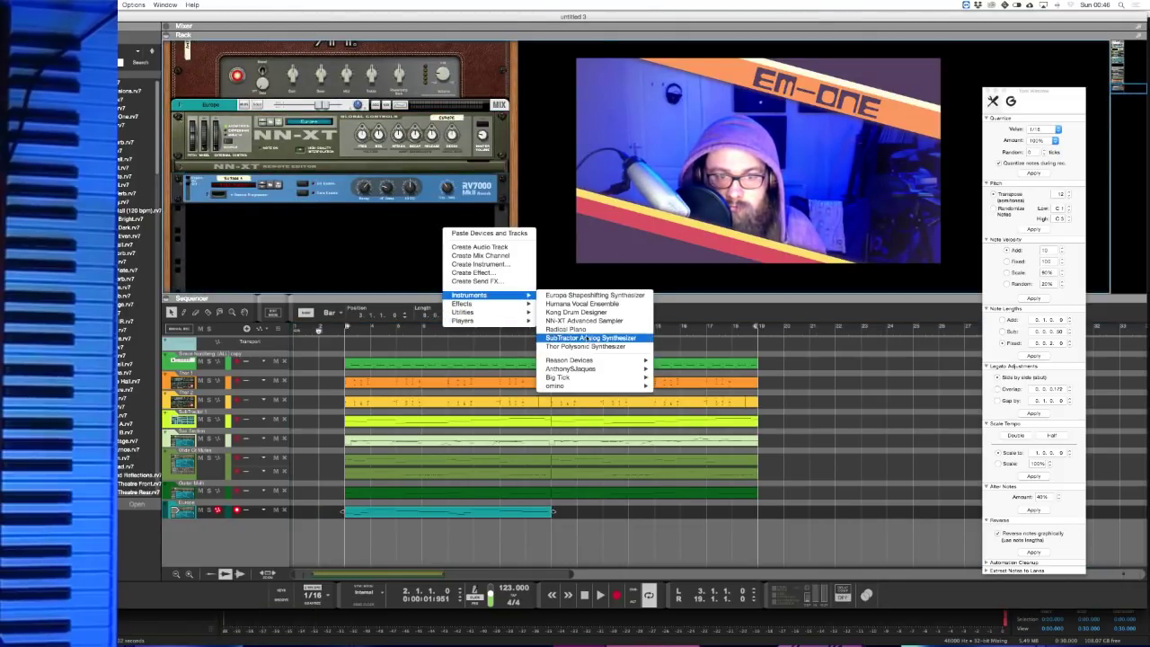
mouse_move(575, 360)
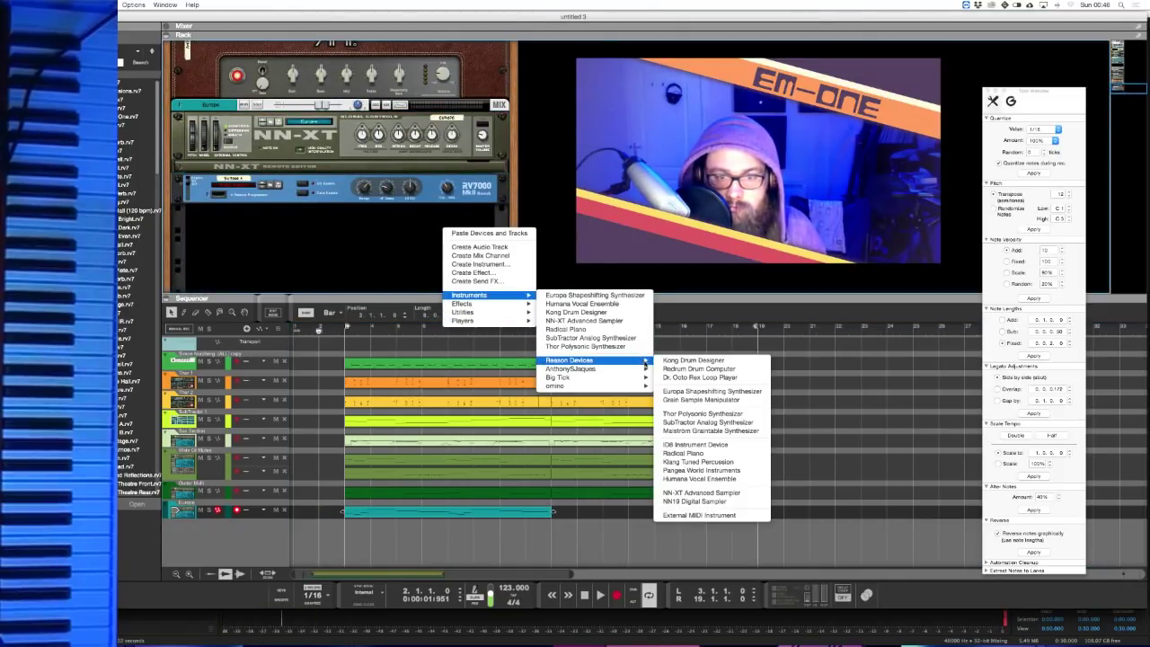
click(692, 500)
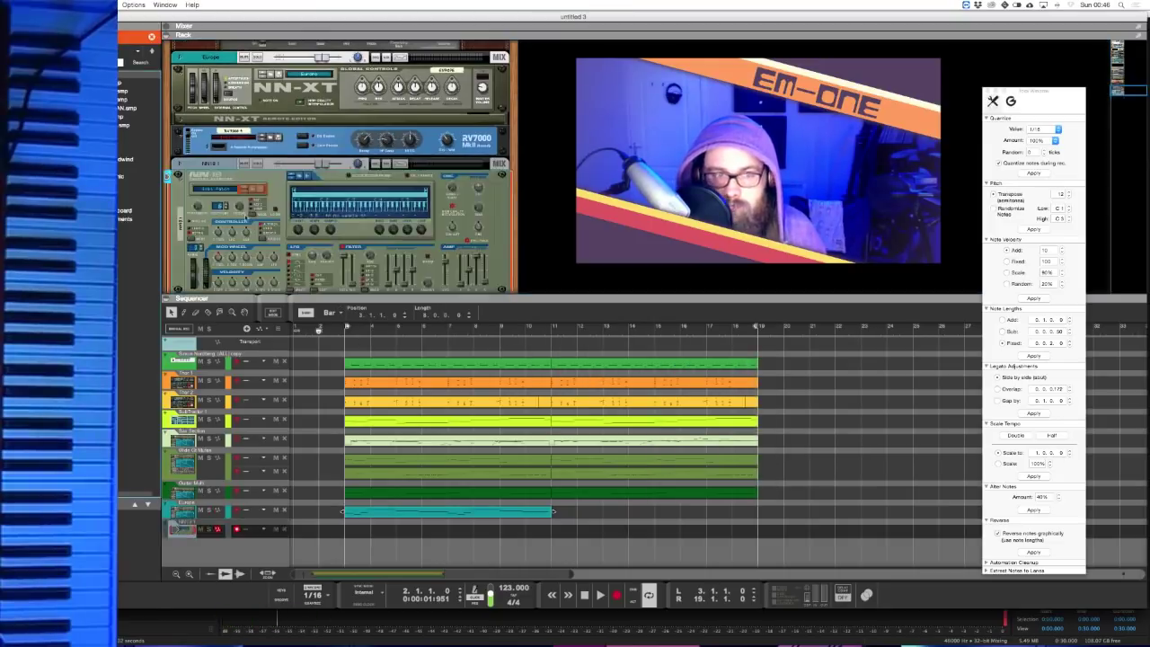
- Browse samples for the NN19, step through the sample list and load a chosen sample into it
click(298, 176)
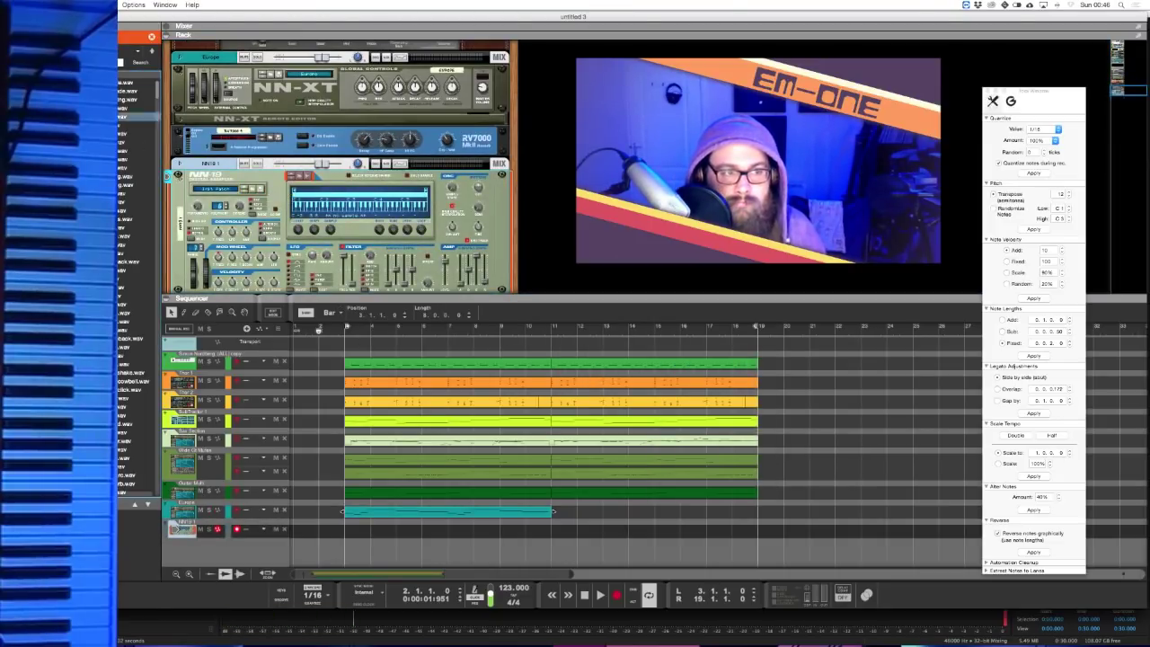
click(139, 83)
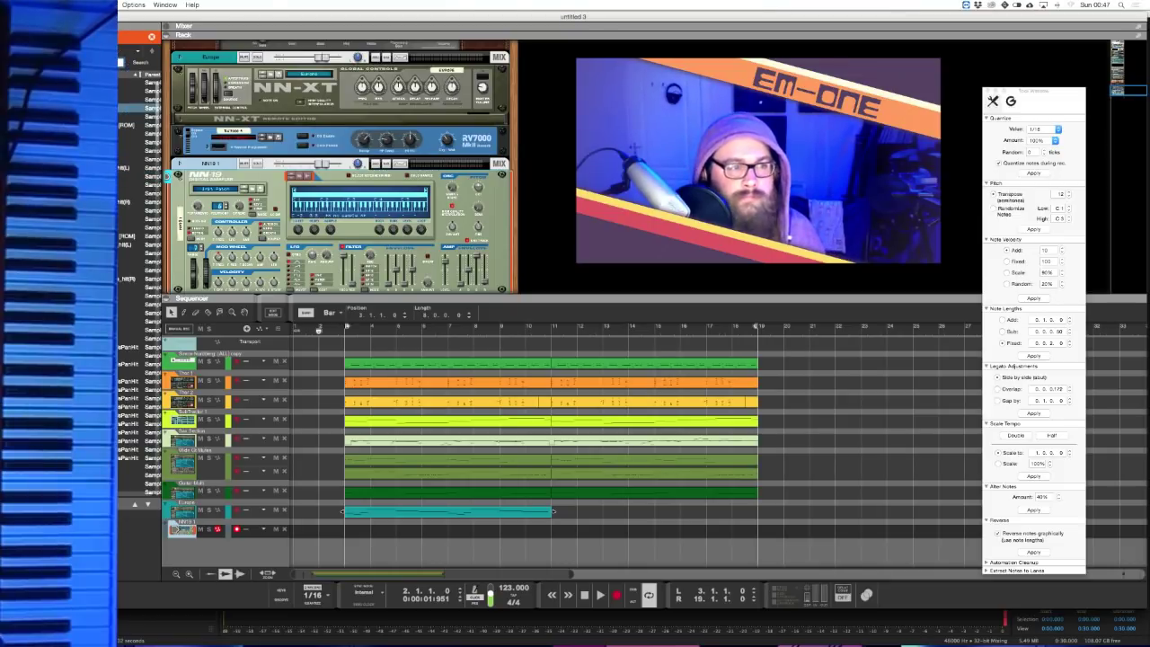
key(Down)
key(Down)
key(Down)
key(Down)
key(Down)
key(Down)
key(Down)
key(Down)
key(Down)
key(Down)
key(Down)
key(Down)
key(Down)
key(Down)
key(Down)
key(Down)
key(Down)
key(Down)
key(Down)
key(Down)
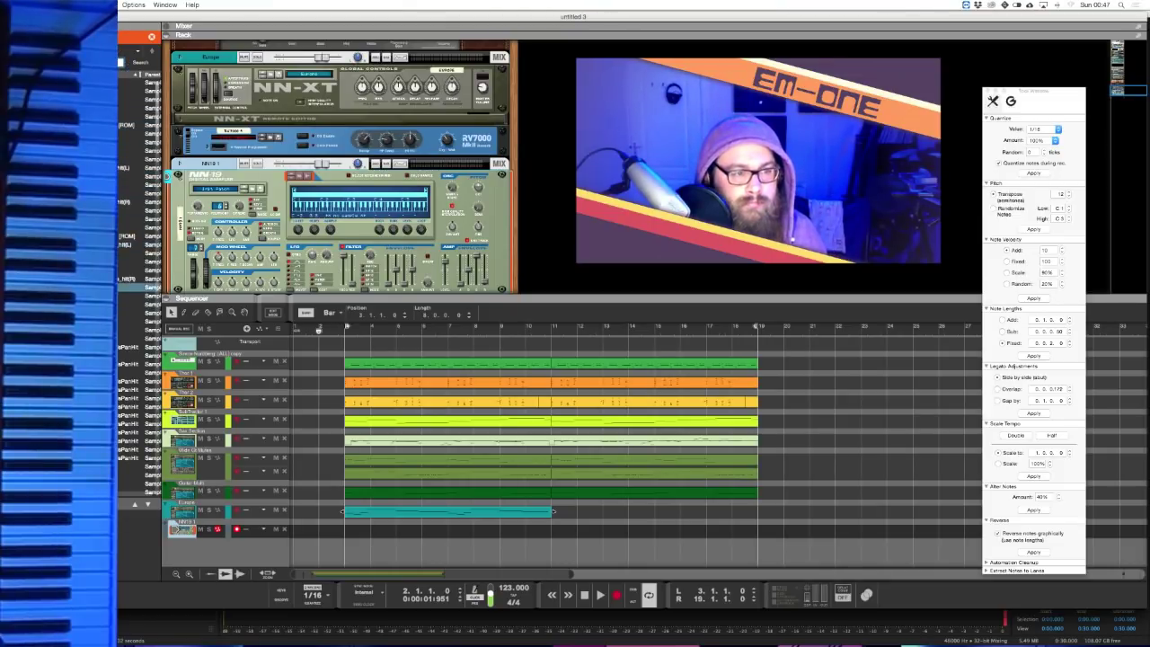
key(Down)
key(Down)
key(Down)
key(Down)
key(Down)
key(Down)
key(Down)
key(Down)
key(Down)
key(Down)
key(Down)
key(Down)
key(Down)
key(Down)
key(Down)
key(Down)
key(Down)
key(Down)
key(Down)
key(Down)
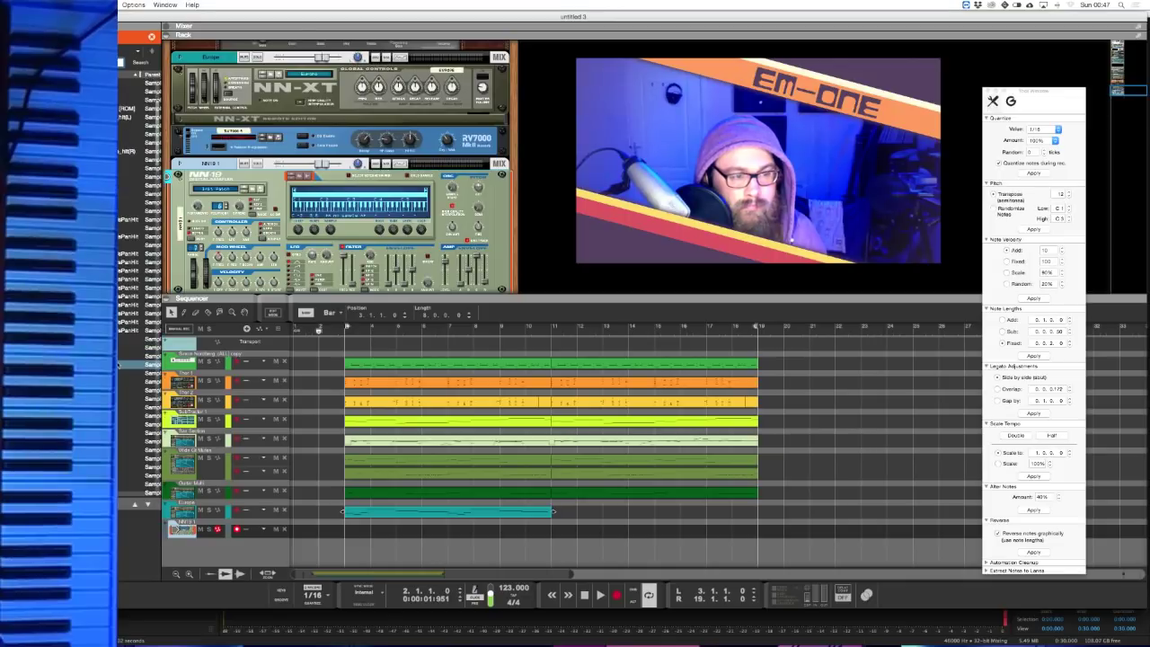
key(Down)
key(Down)
key(Down)
key(Down)
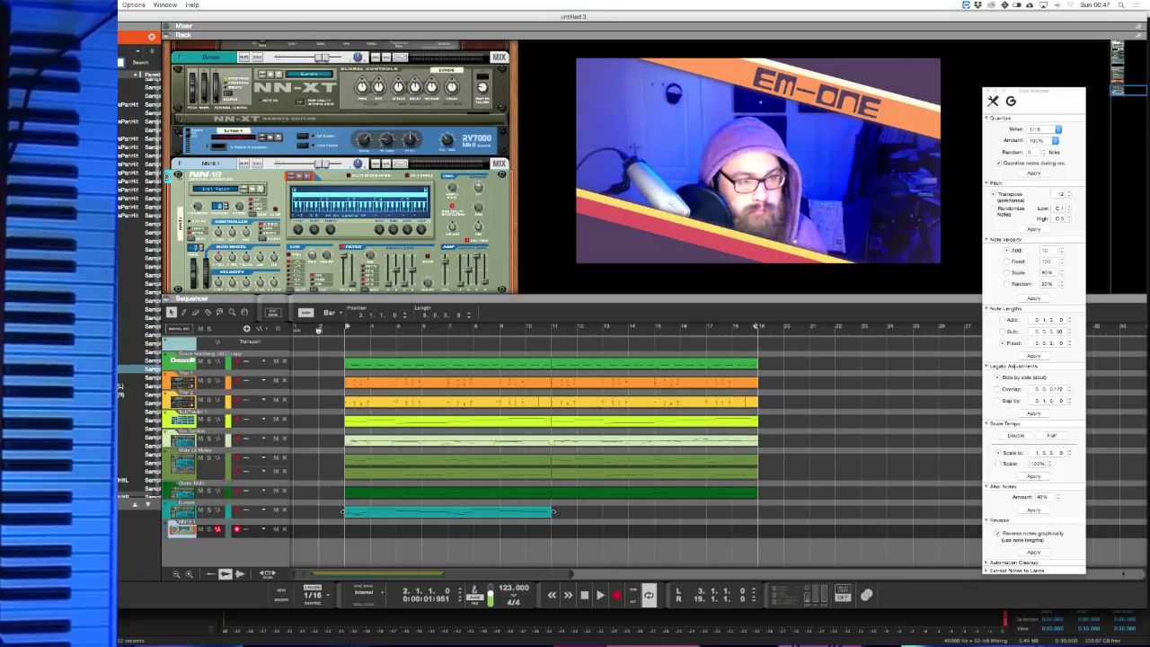
key(Down)
key(Down)
key(Down)
key(Down)
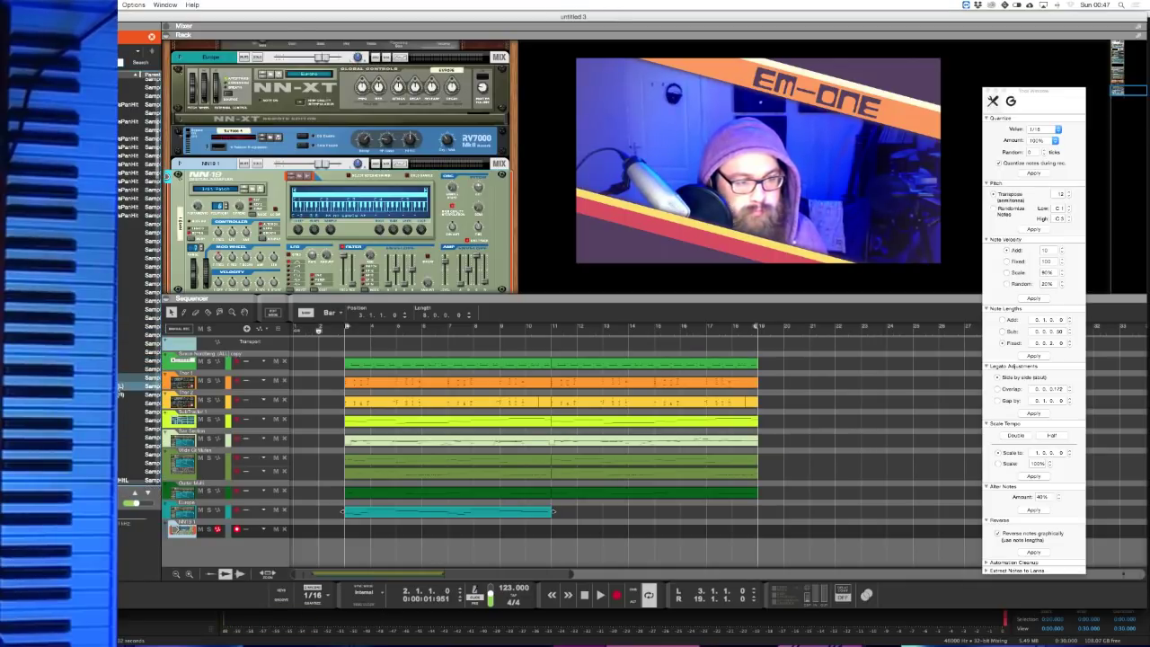
key(Up)
key(Down)
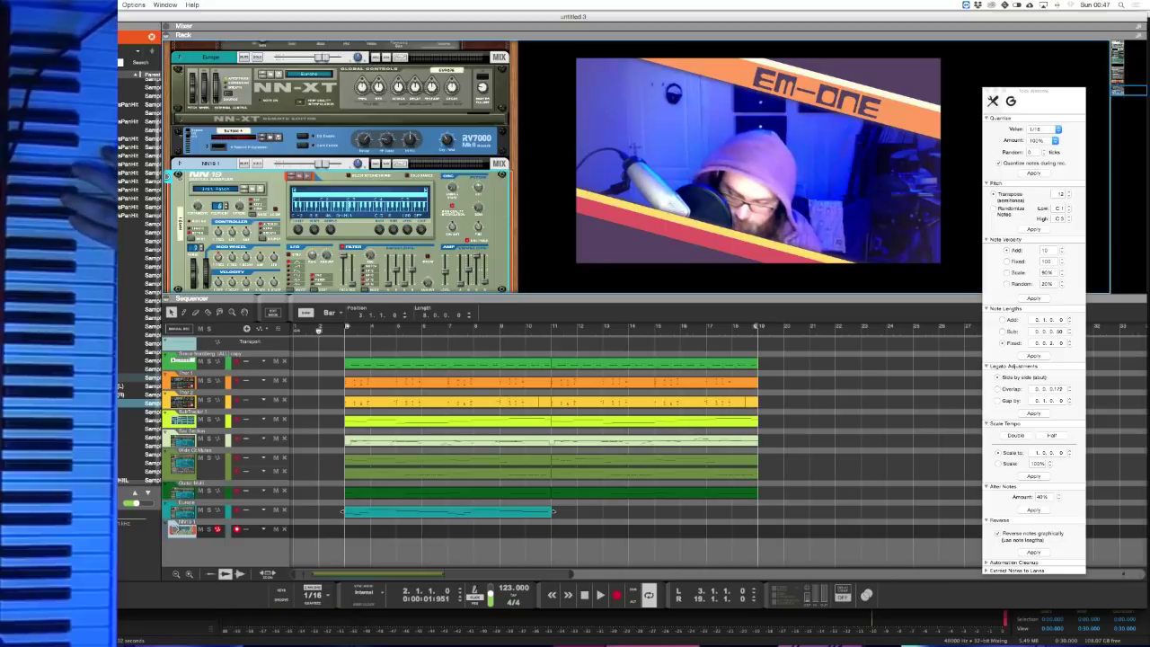
click(140, 438)
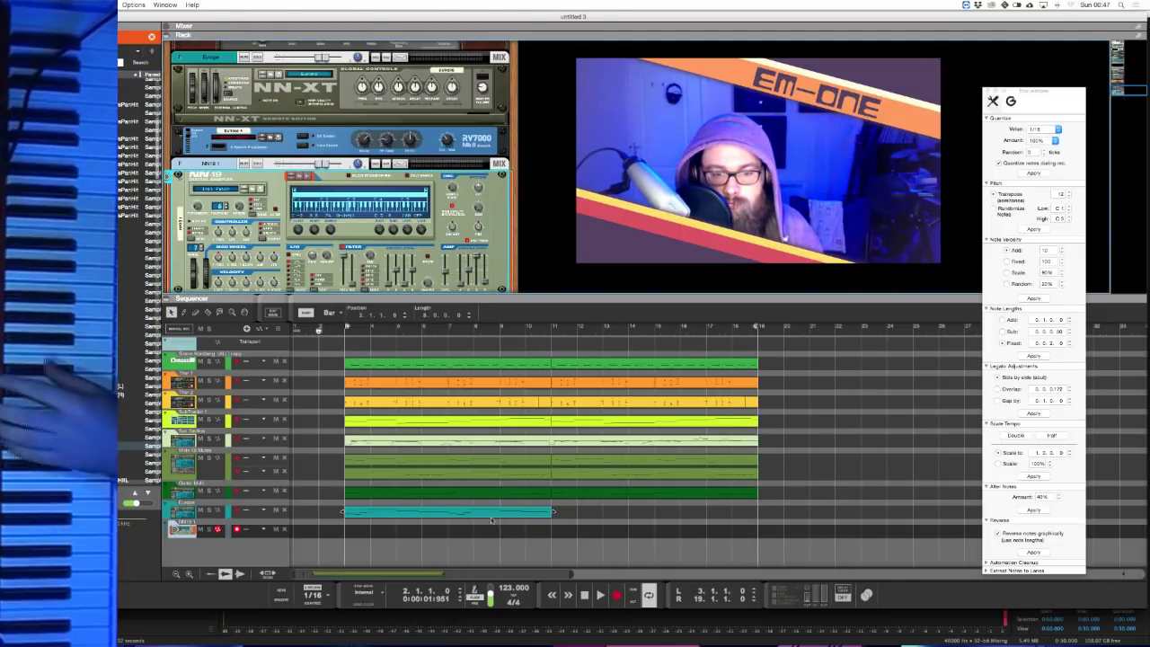
- Copy the Europe clip to bar 11 so the part fills the loop up to bar 19
alt+drag(487, 512, 693, 511)
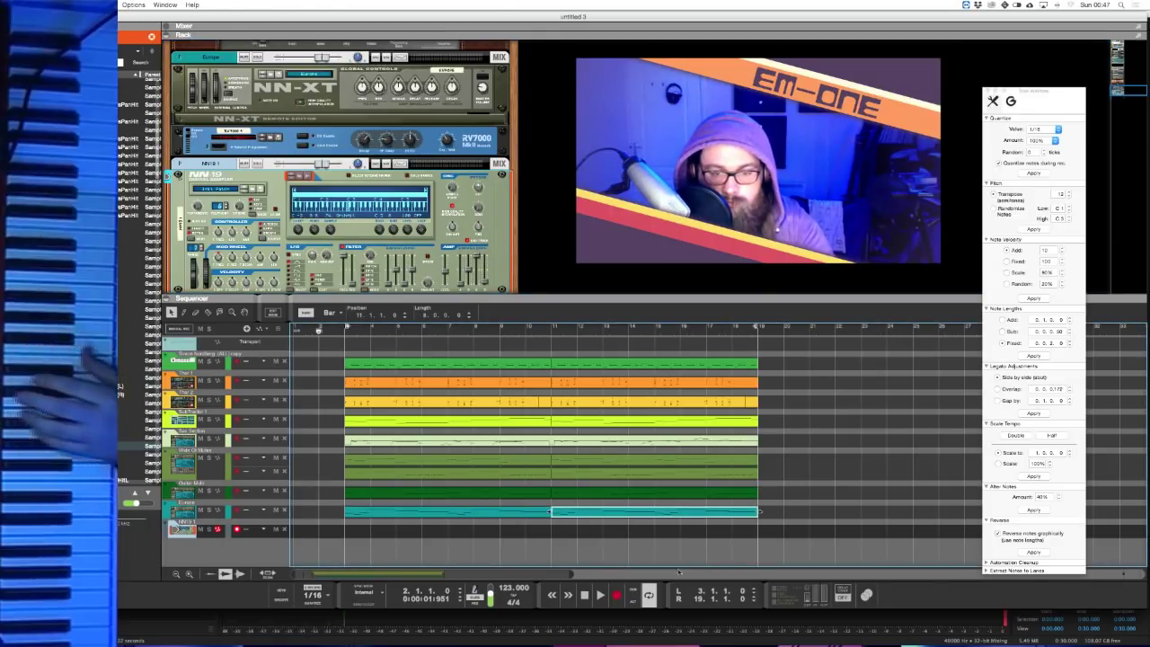
click(615, 595)
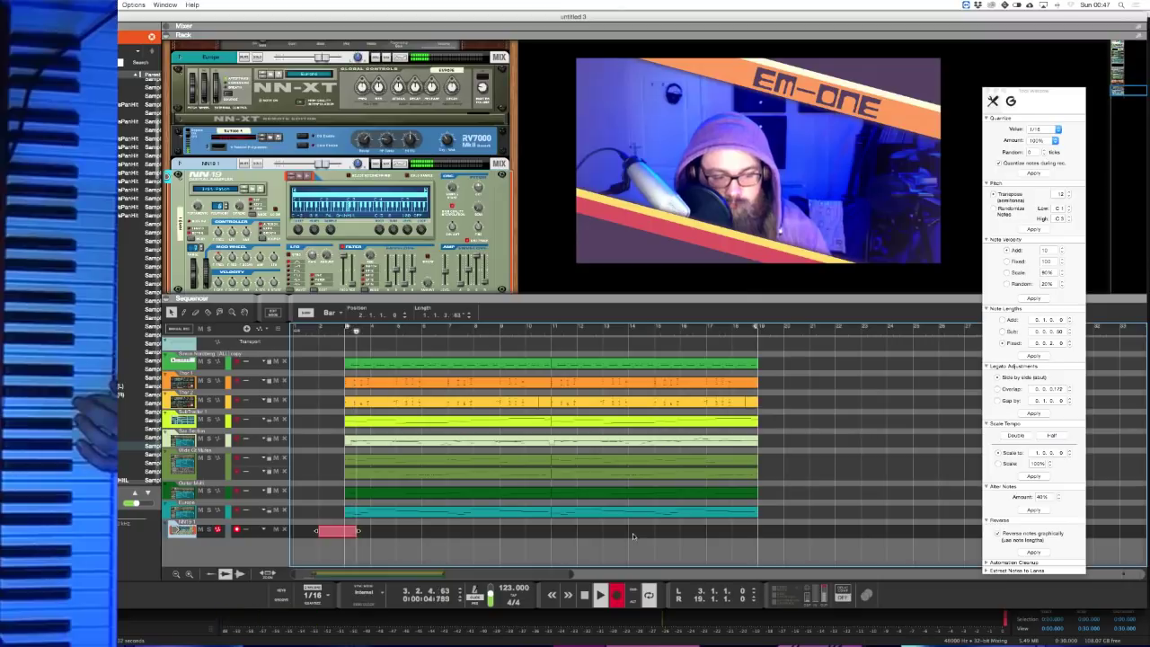
click(584, 596)
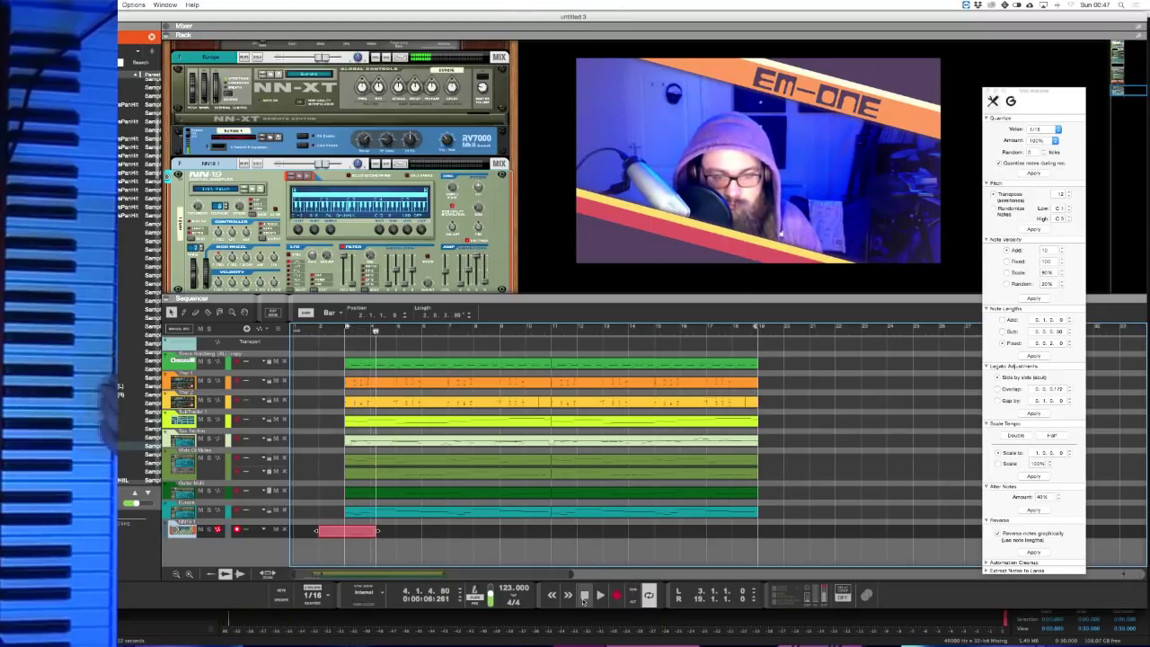
click(332, 519)
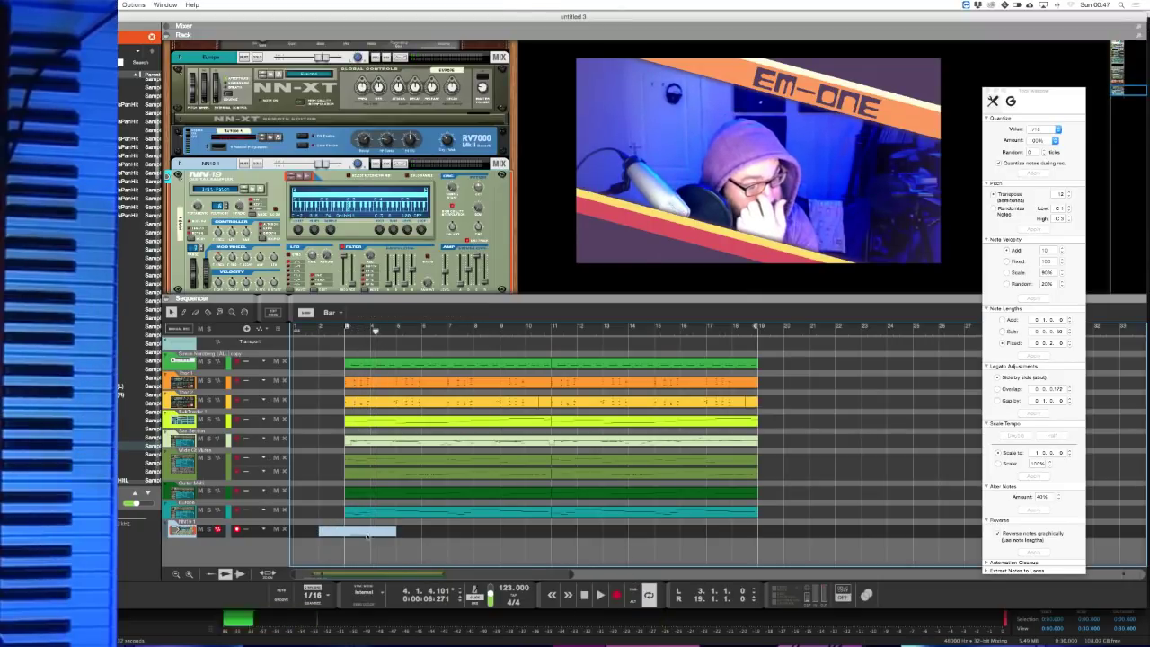
key(ctrl+z)
- Record an NN19 part from bar 2 to bar 6 on its sequencer track
click(321, 333)
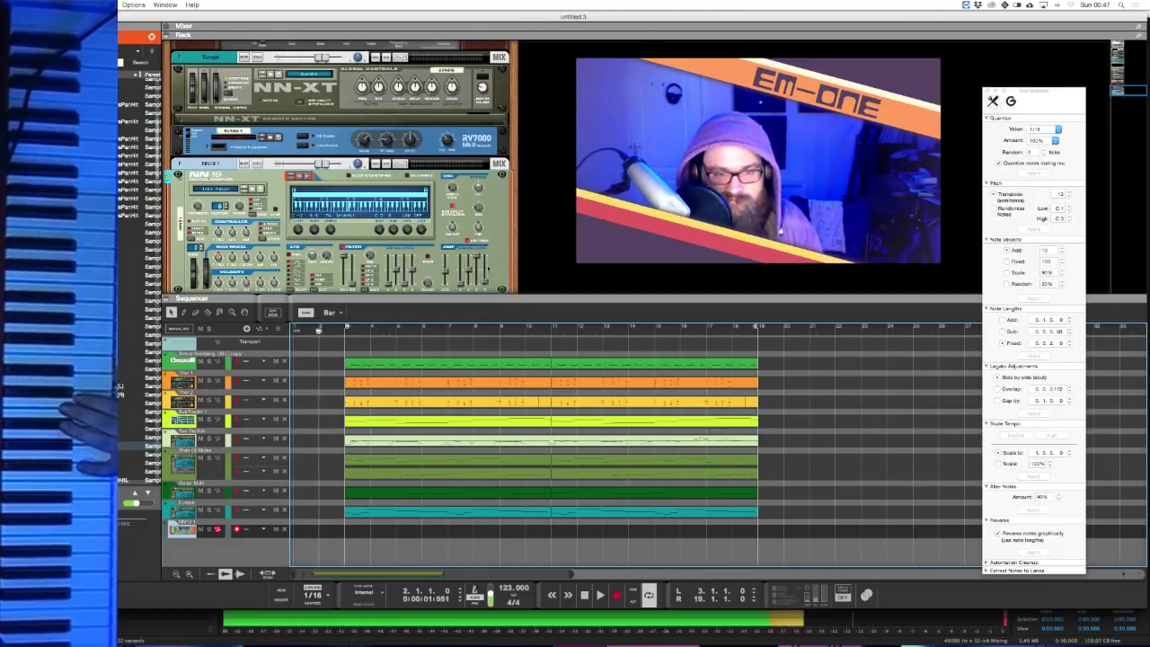
click(616, 595)
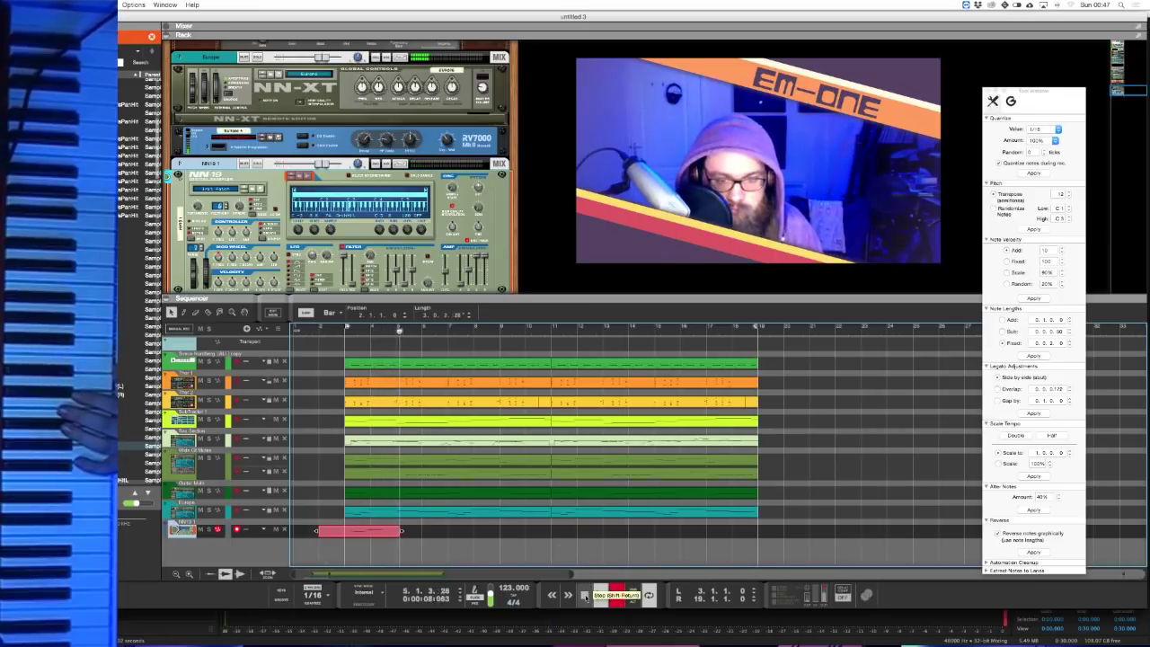
key(super+Return)
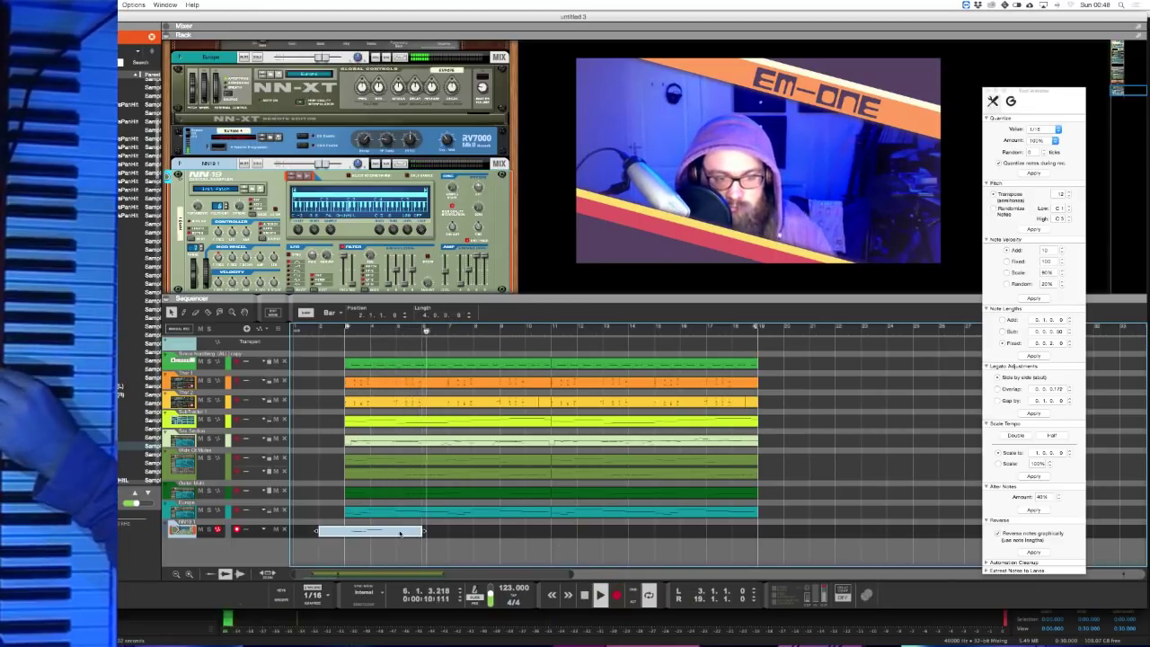
- Repeat the NN19 clip at bars 6 and 11 on its track, with the first clip's start trimmed to bar 3
drag(387, 531, 448, 532)
drag(567, 530, 314, 531)
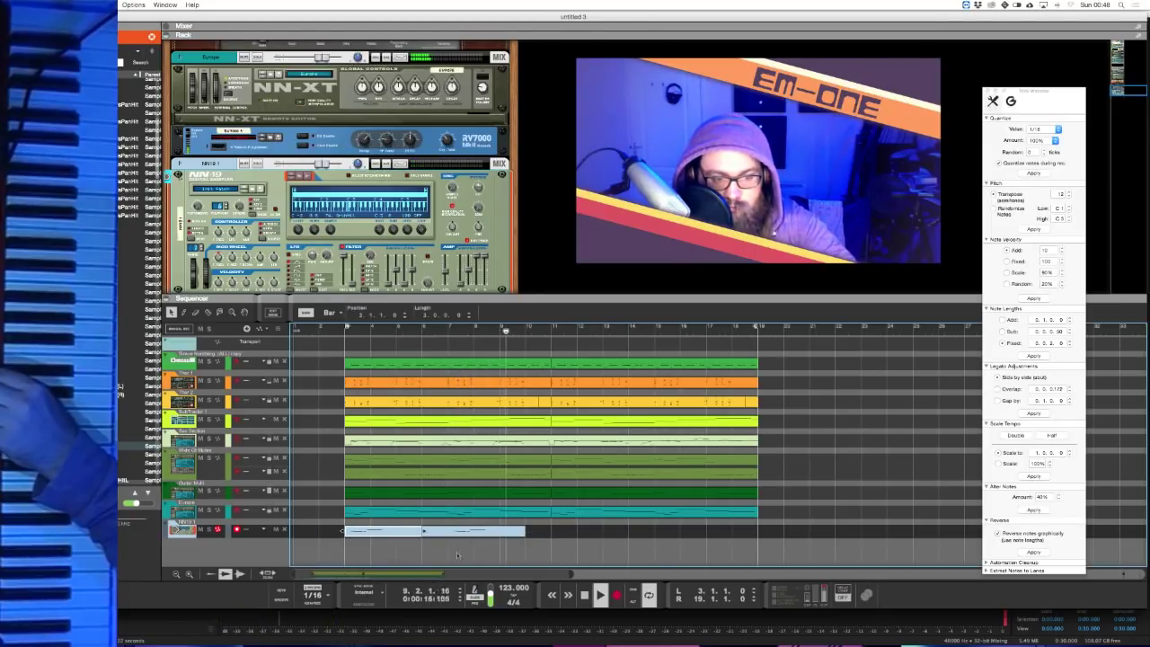
click(414, 531)
drag(414, 531, 588, 539)
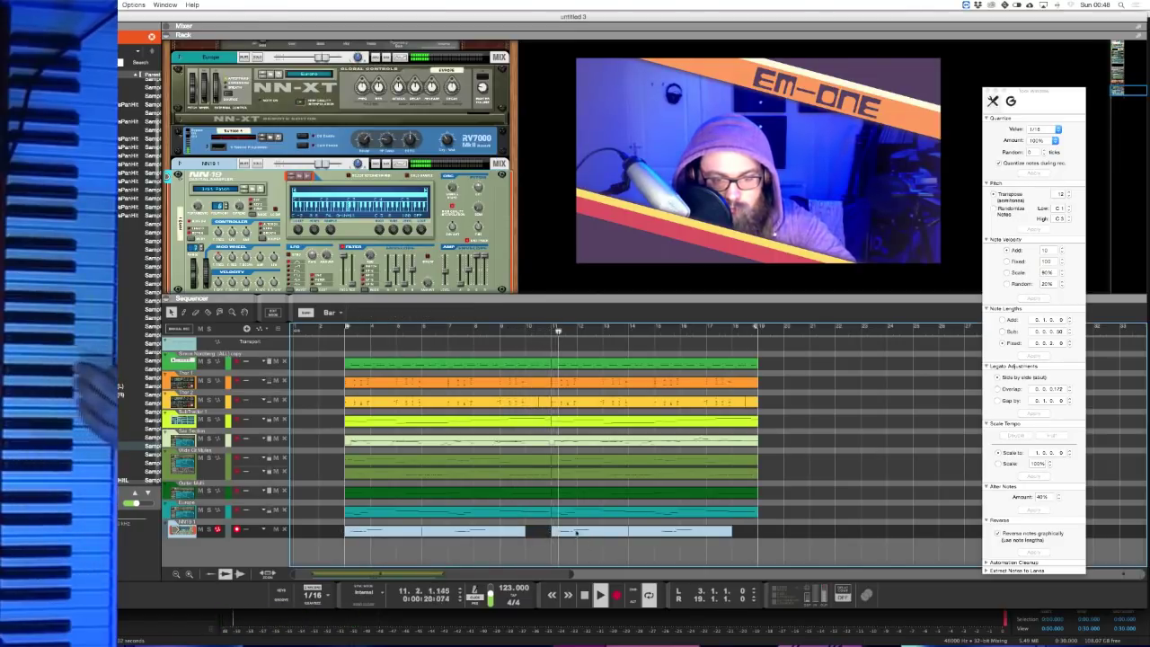
click(588, 559)
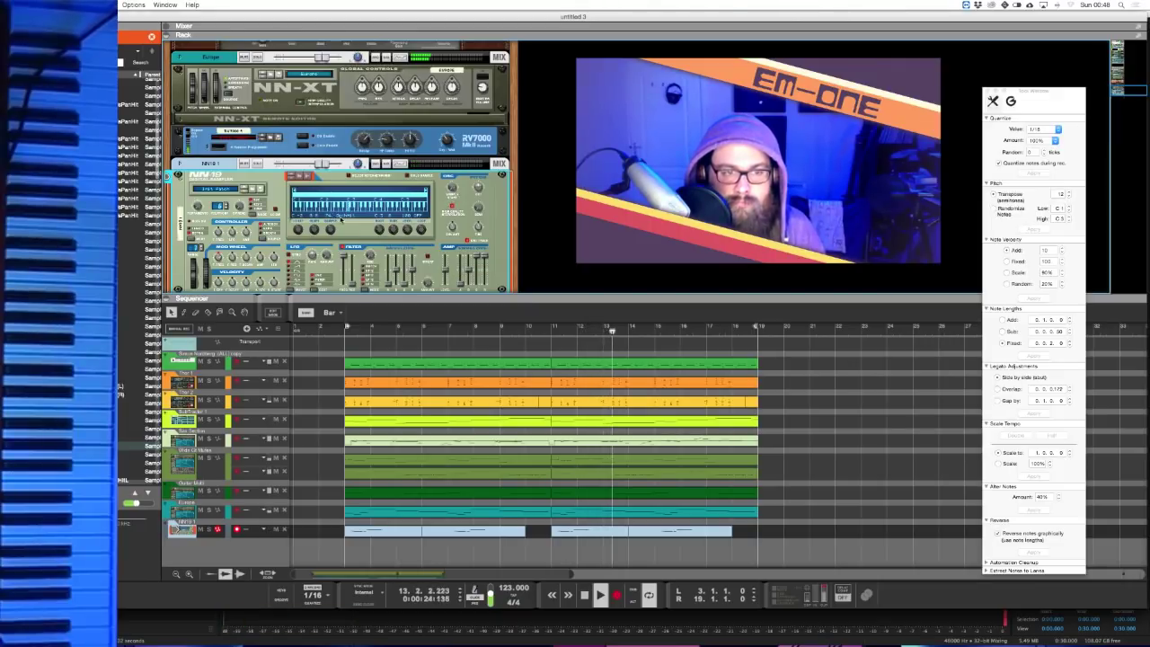
- Inspect the OrchHit sample of the NN19 in the sample editor and close the editor
right_click(344, 213)
click(430, 257)
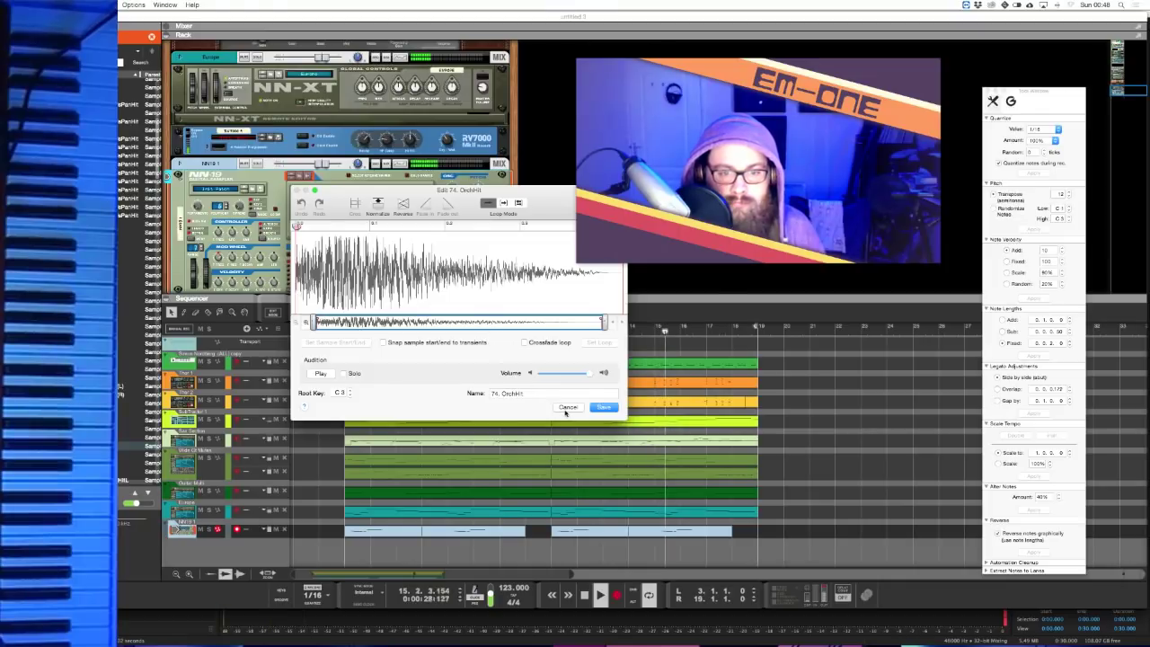
click(602, 407)
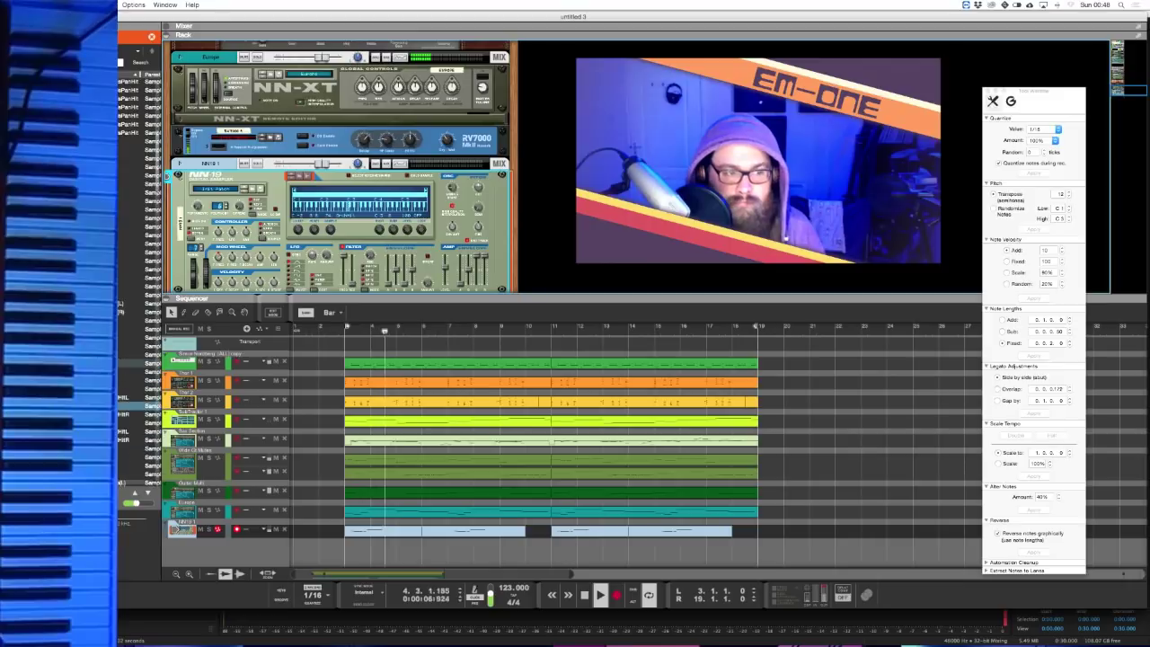
- Stop playback and create a second NN19 Digital Sampler below the first one in the rack
click(584, 594)
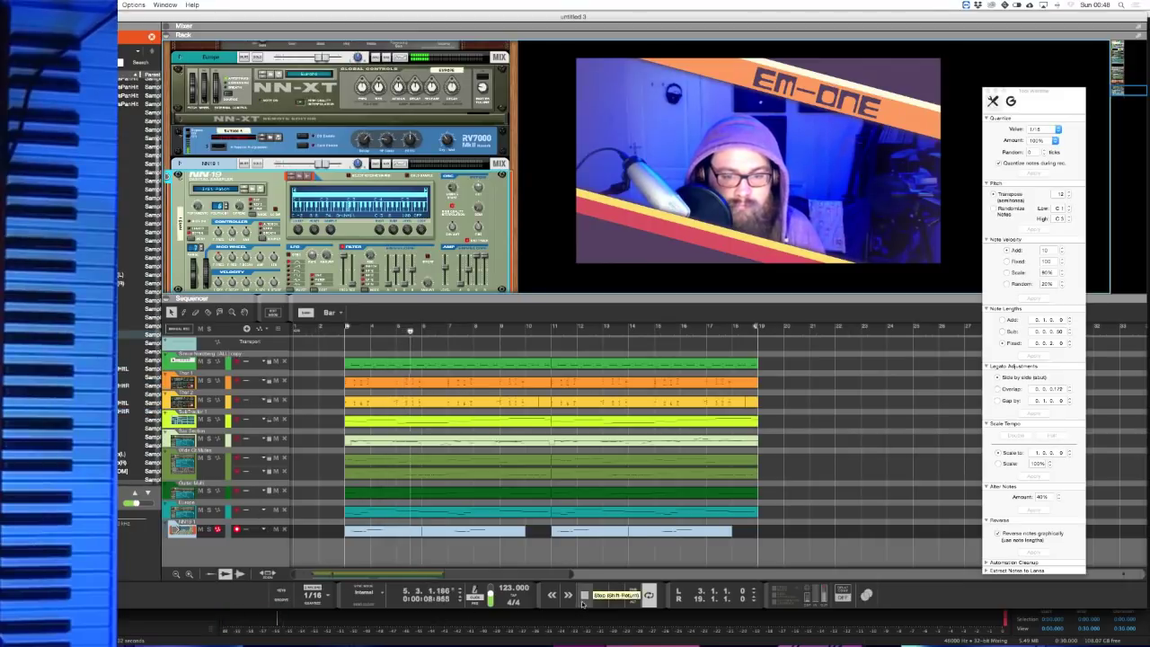
scroll(354, 253, down, 3)
right_click(354, 257)
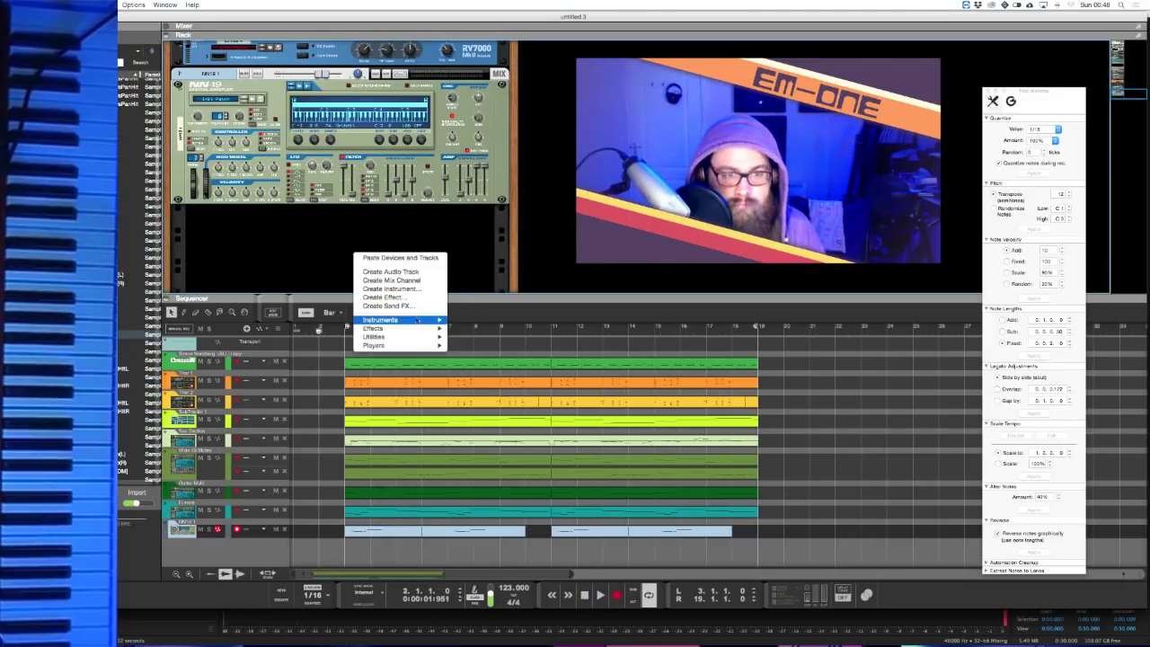
mouse_move(414, 320)
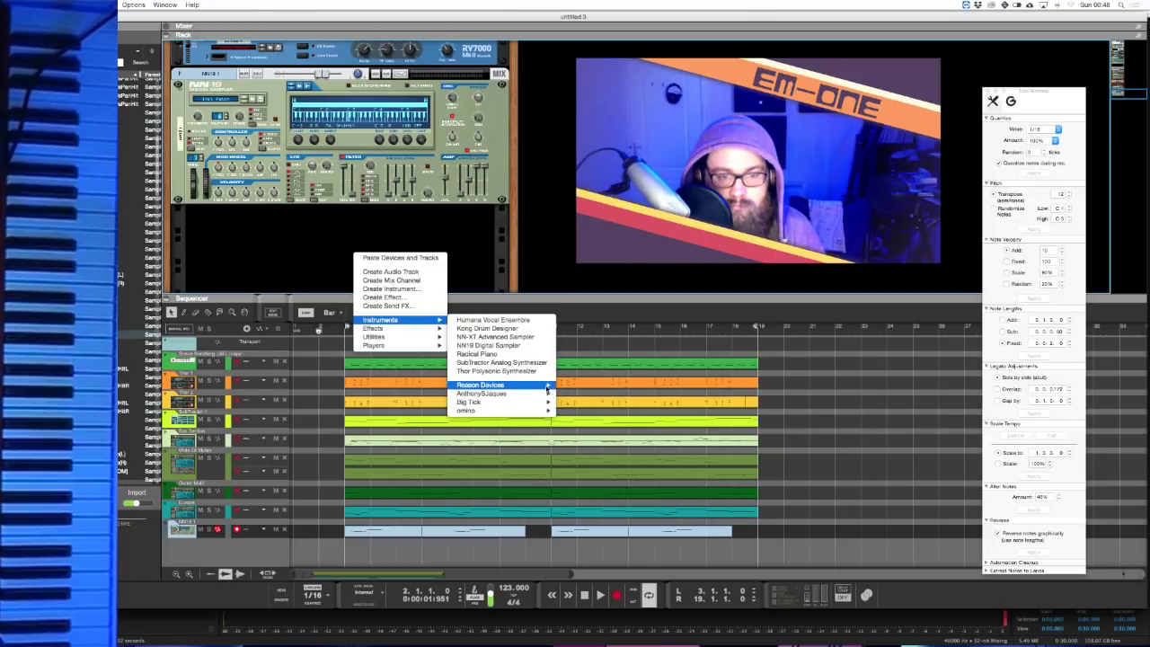
mouse_move(503, 384)
click(585, 526)
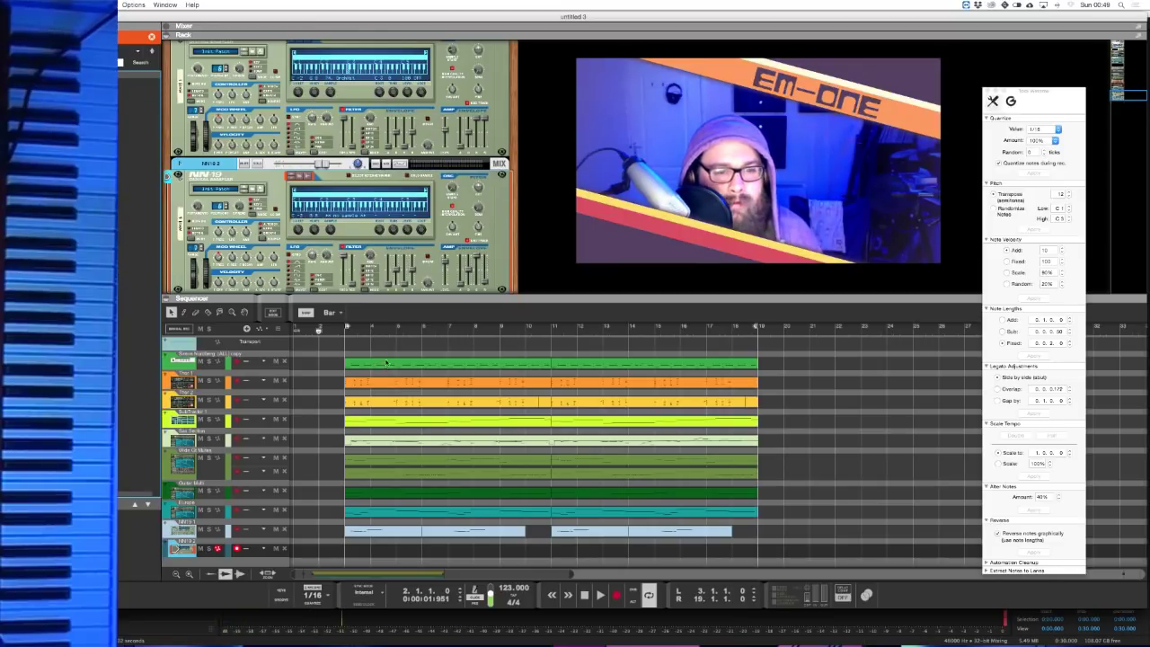
- Save the song as "80s Cheese" in the 2018 folder as a Reason Song File
click(99, 4)
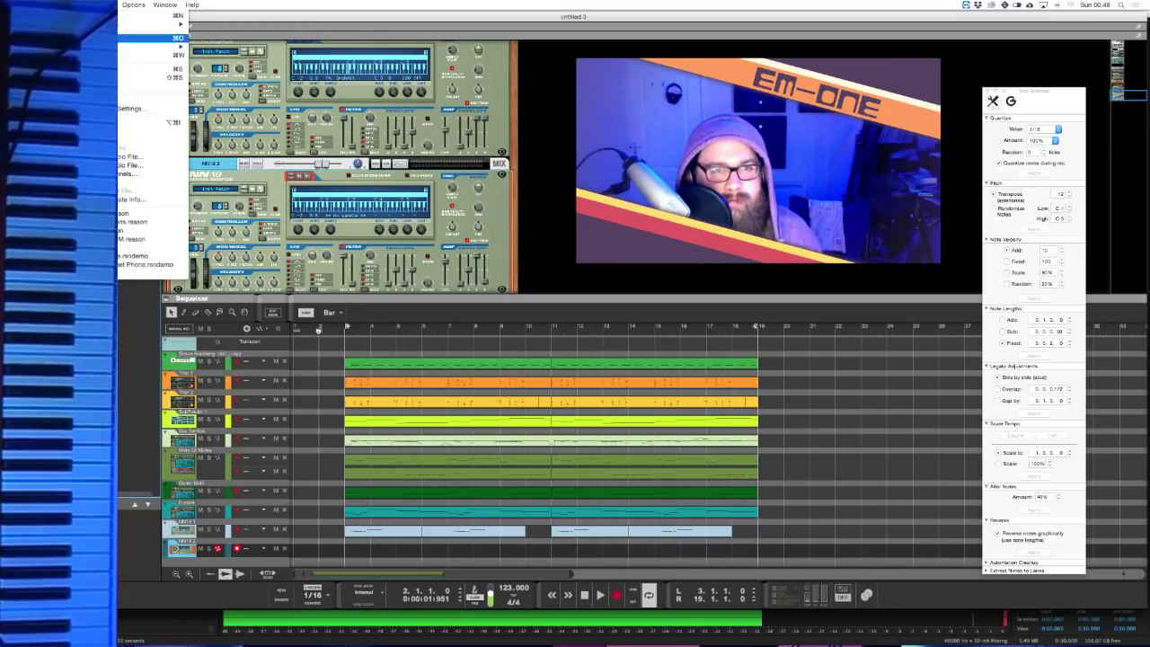
click(148, 68)
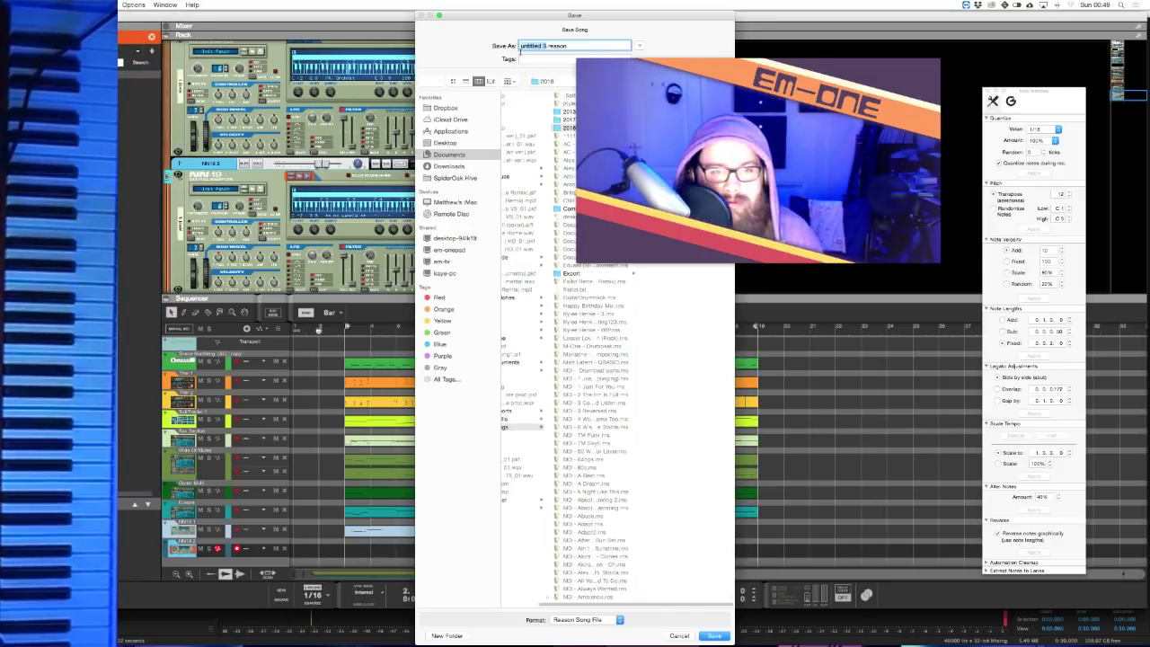
drag(514, 18, 266, 99)
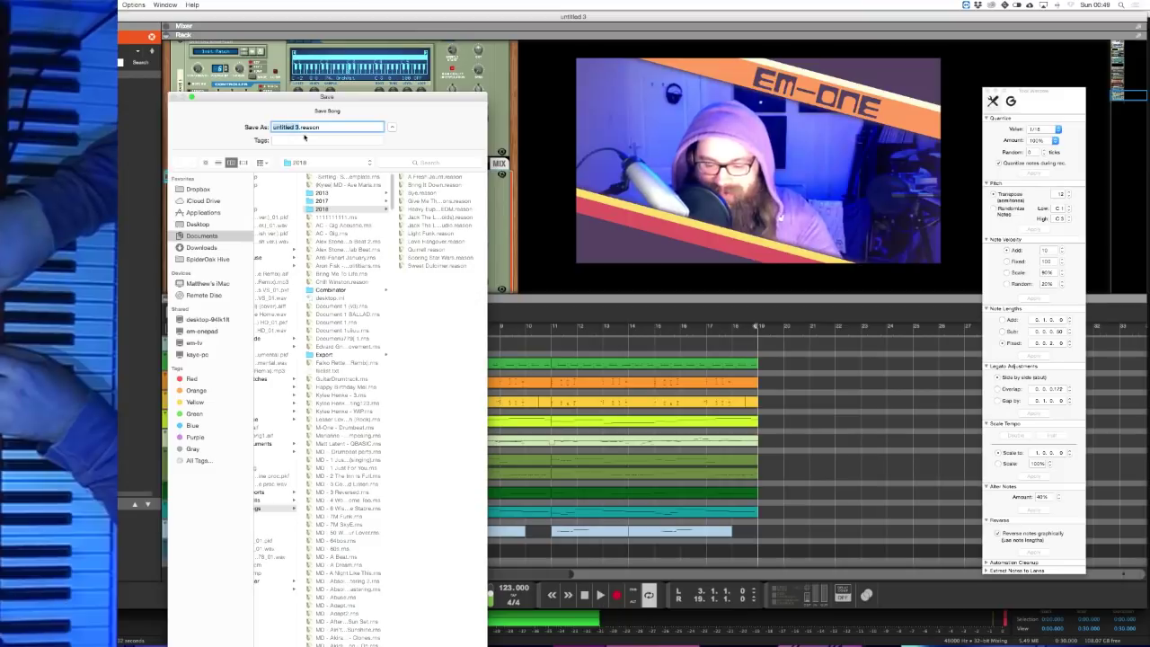
text(80s Chill)
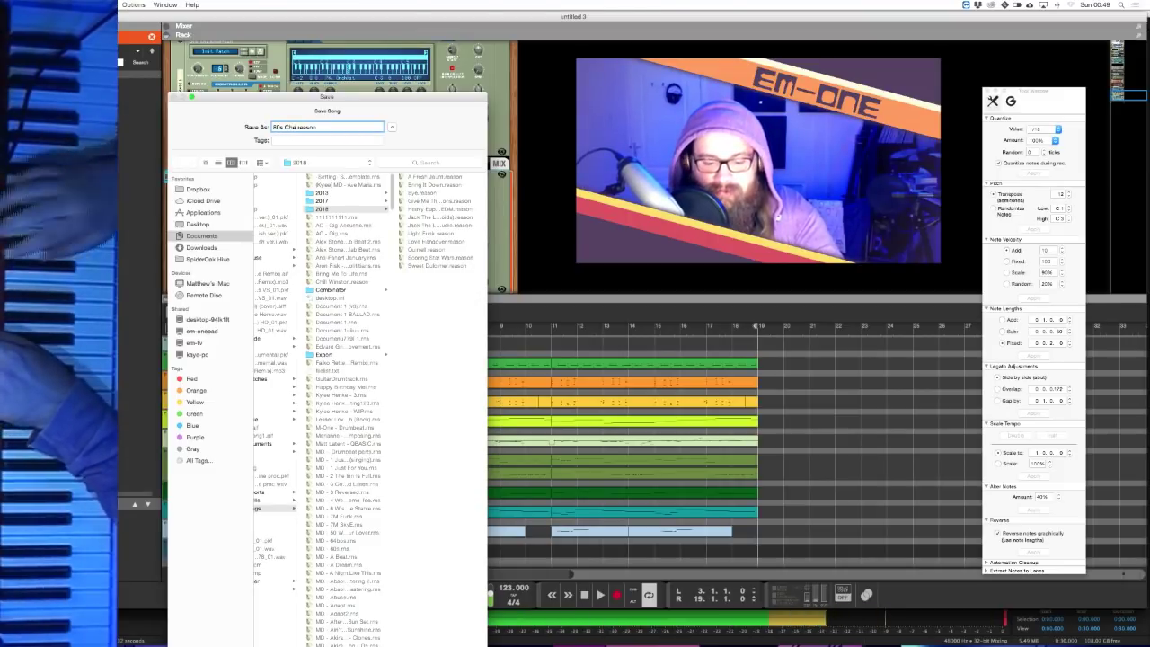
text(ese)
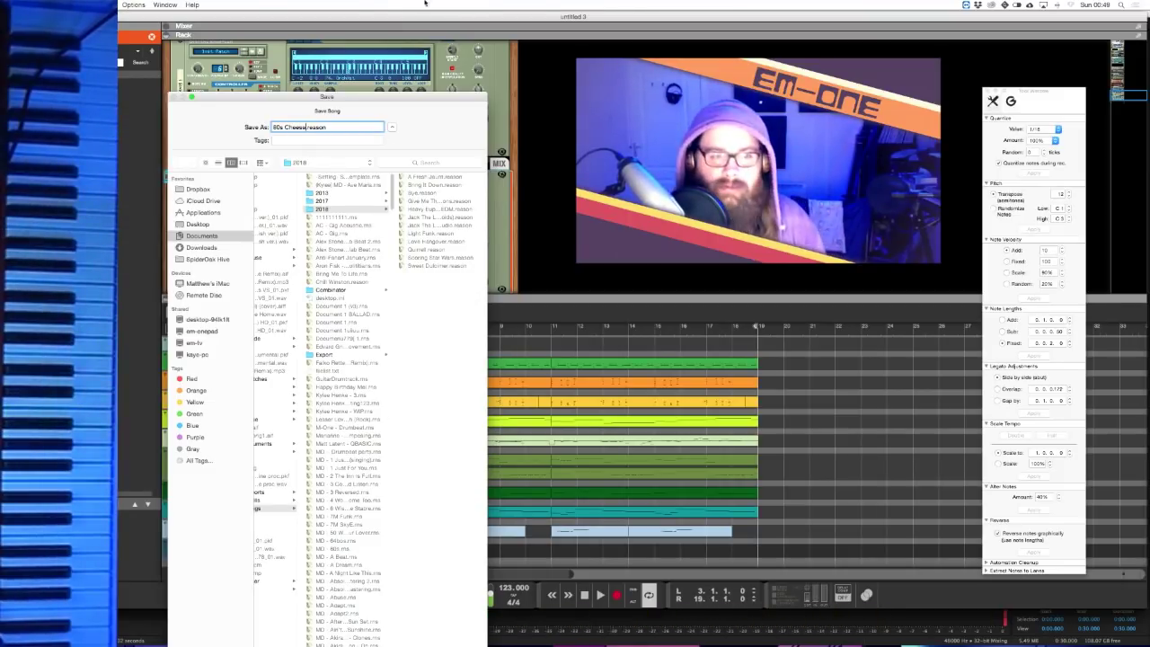
drag(382, 104, 401, 23)
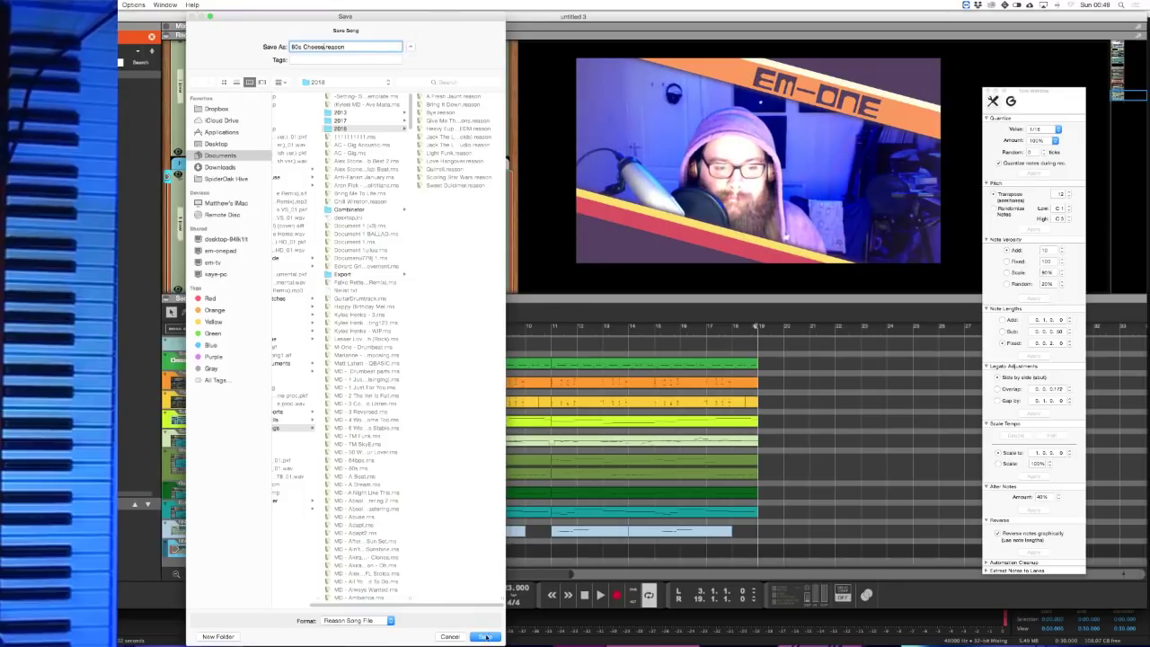
click(485, 636)
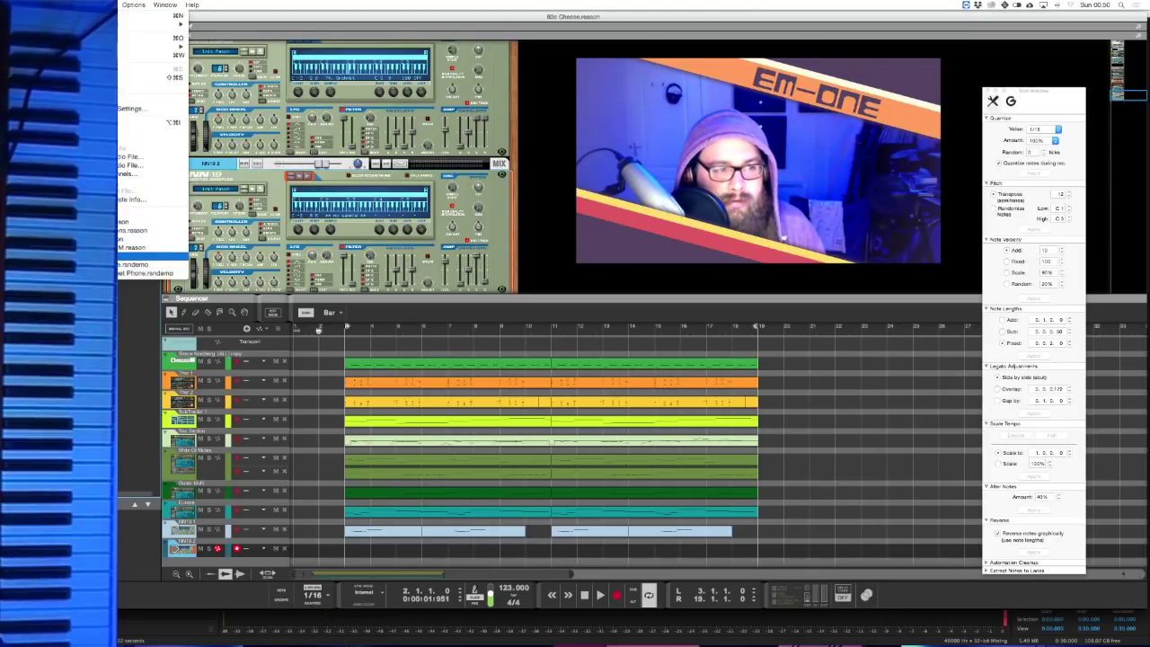
- Open the recent song Quirrel.reason and play it from bar 3
click(153, 257)
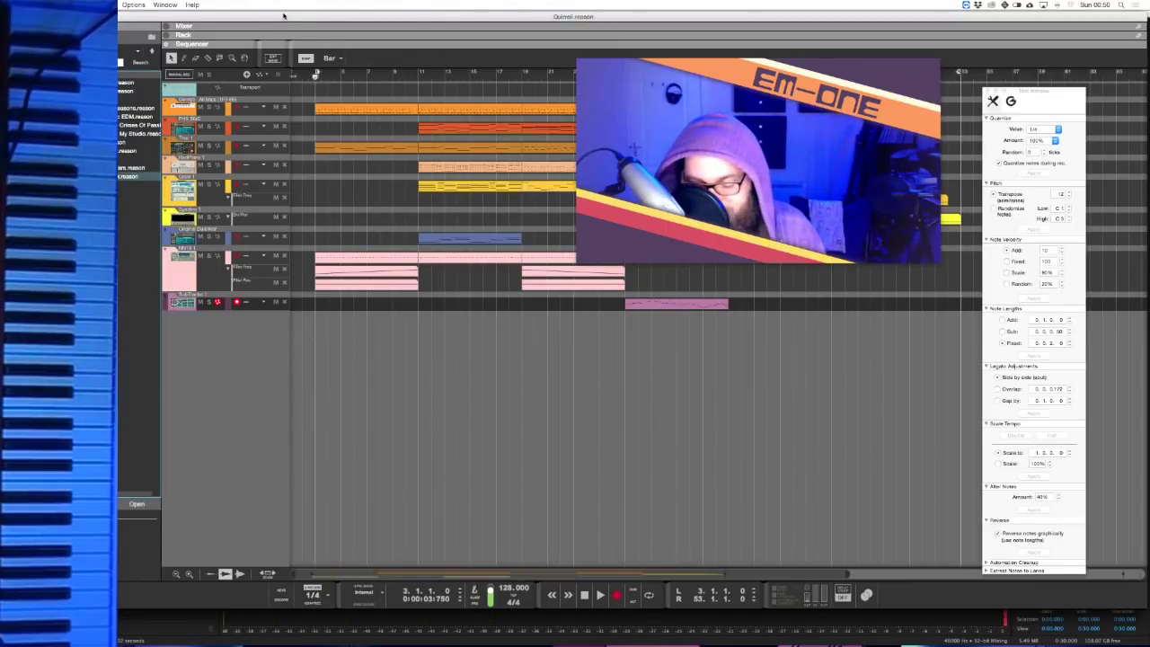
click(315, 76)
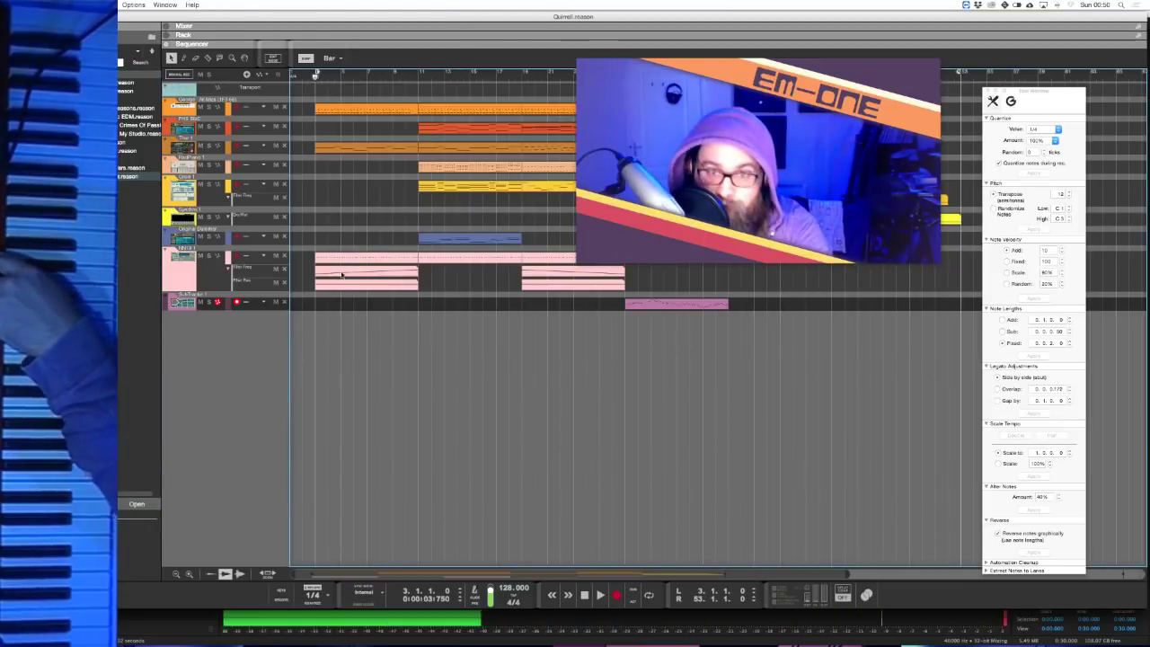
key(space)
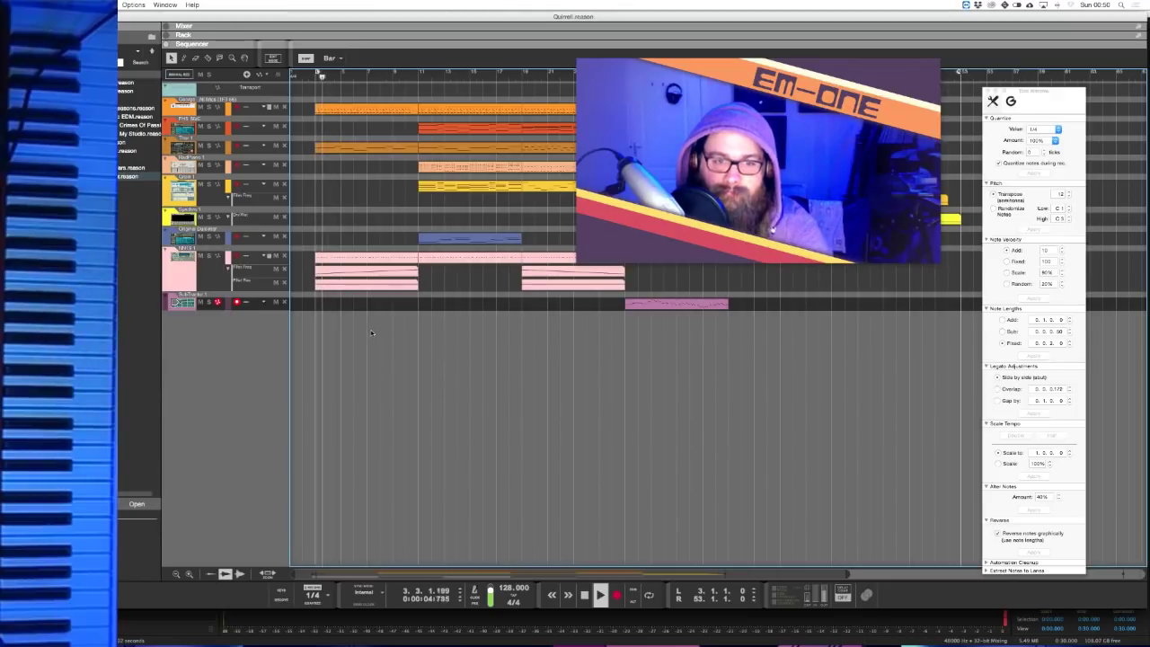
- Examine the song's mixer, rack and sequencer during playback, with the Master Section's insert effects shown
key(F5)
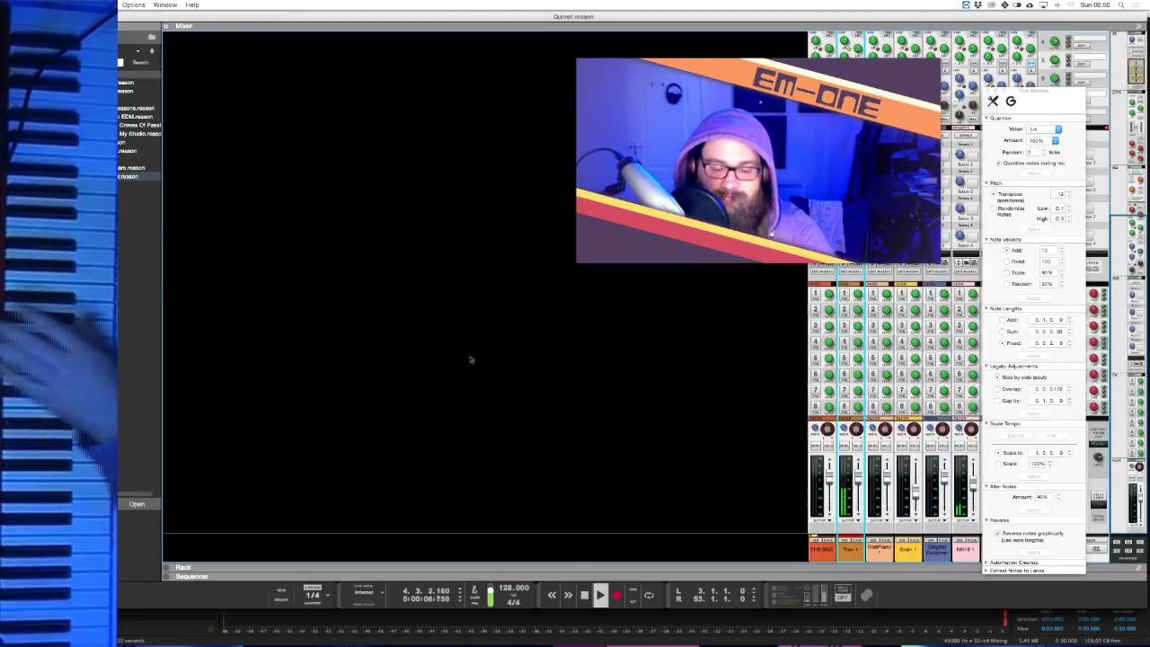
key(F6)
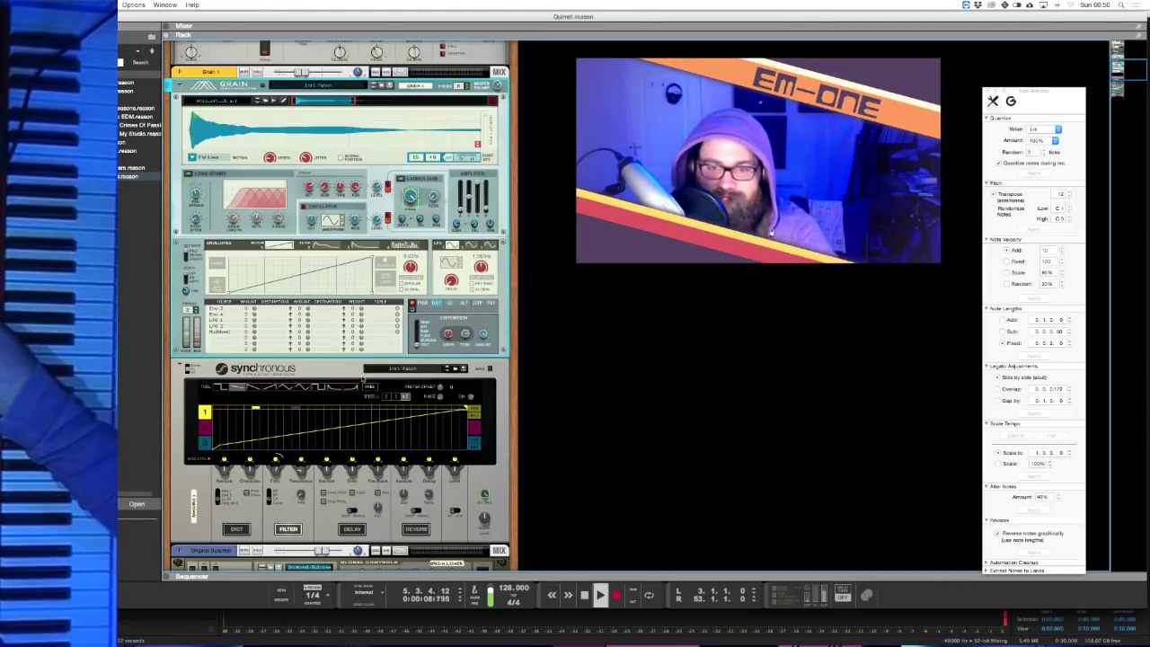
scroll(342, 345, up, 10)
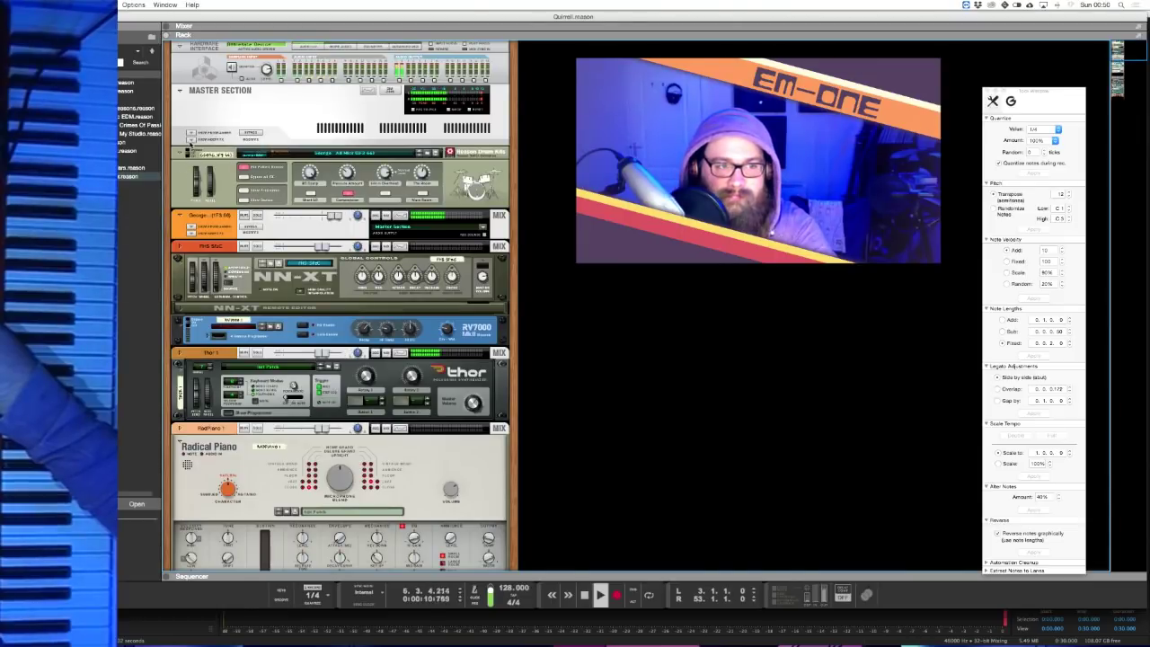
click(190, 133)
click(265, 271)
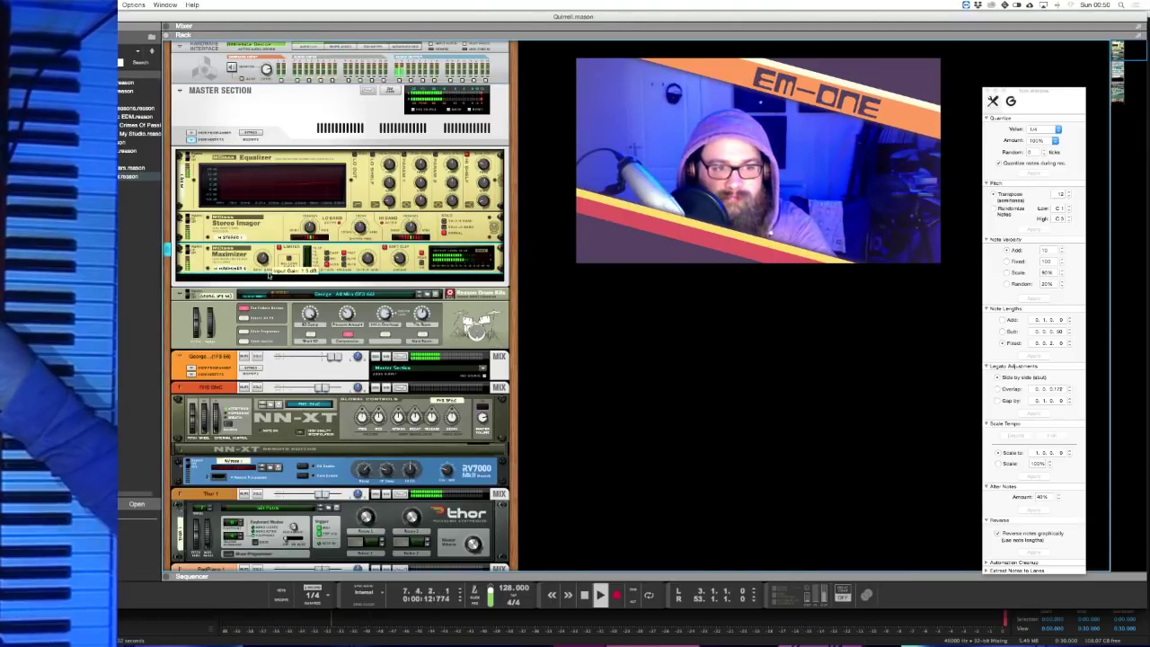
key(F7)
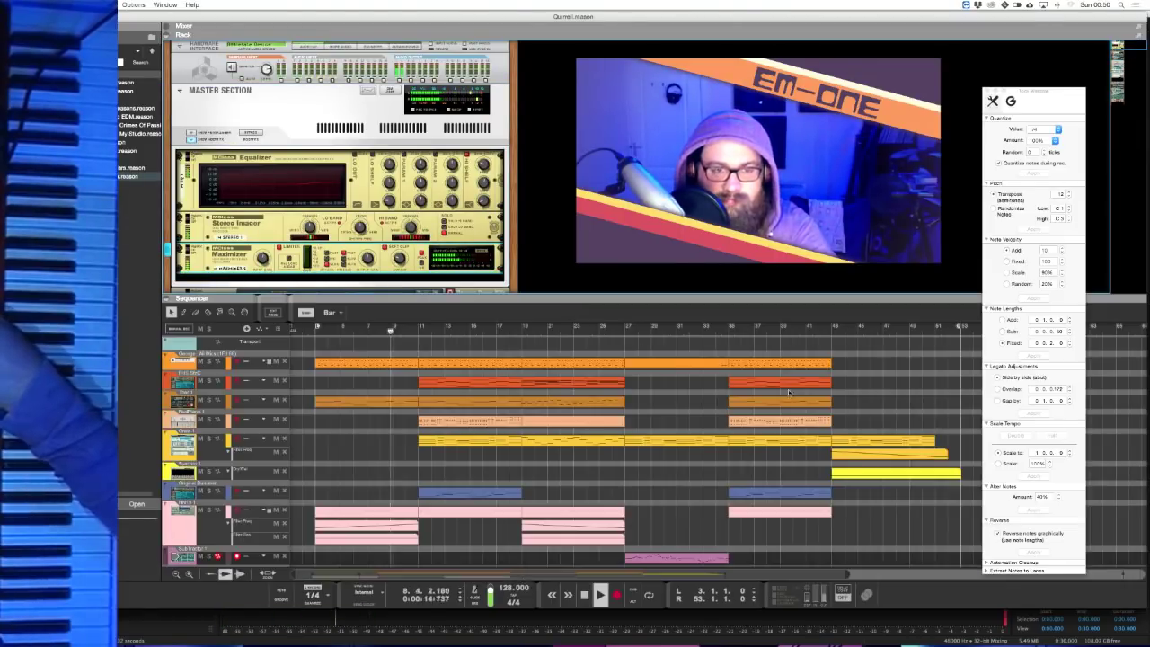
- Review the mixer channels and the Grain instrument in the rack during playback, and stop the song in the sequencer view
key(F5)
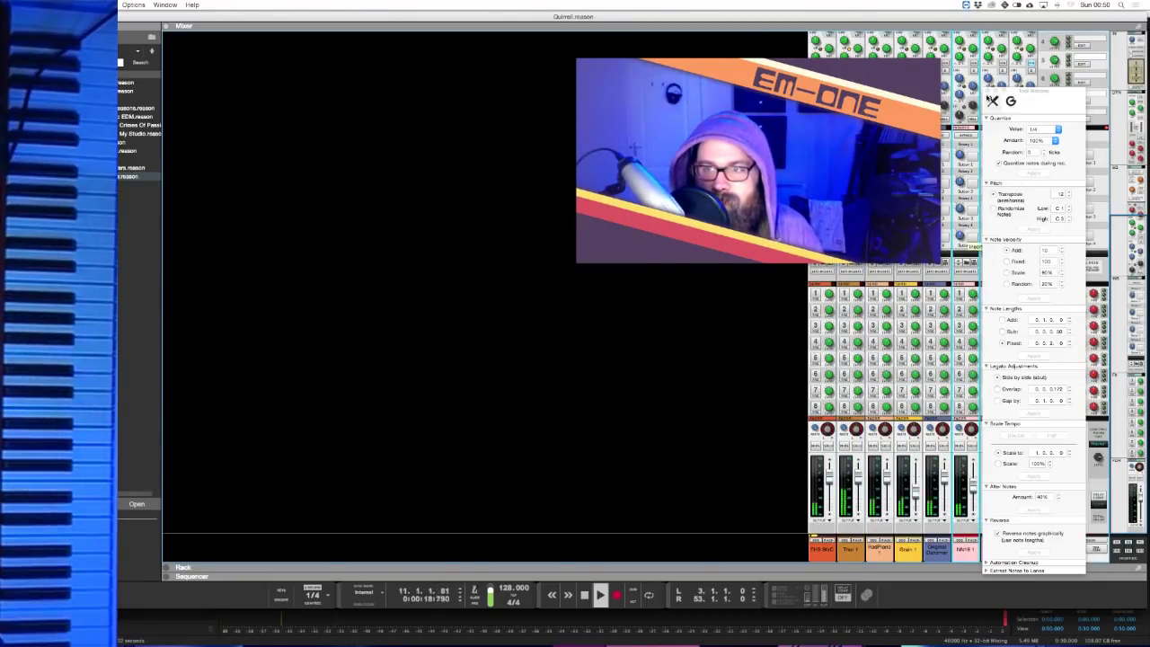
click(993, 101)
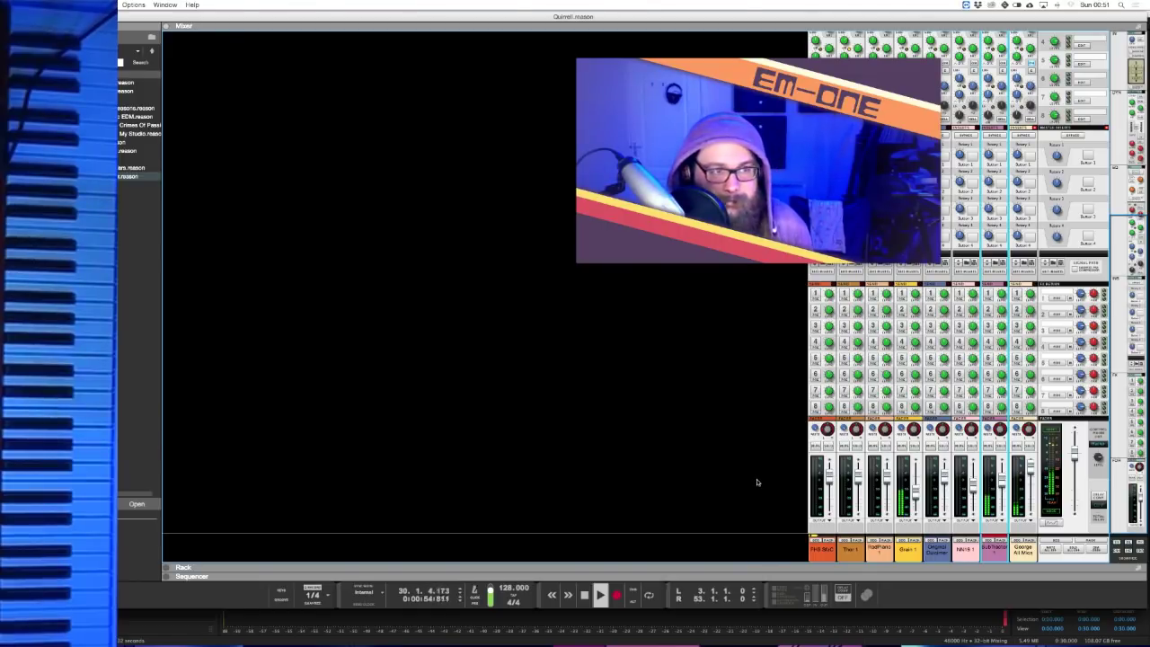
key(F6)
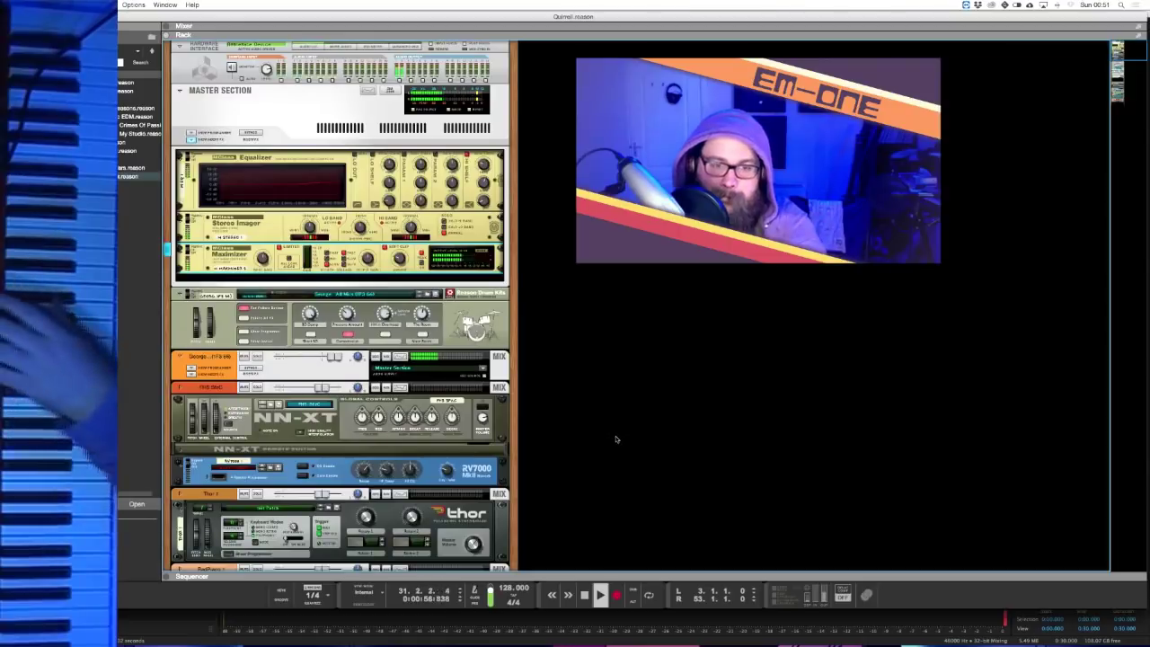
scroll(339, 305, down, 15)
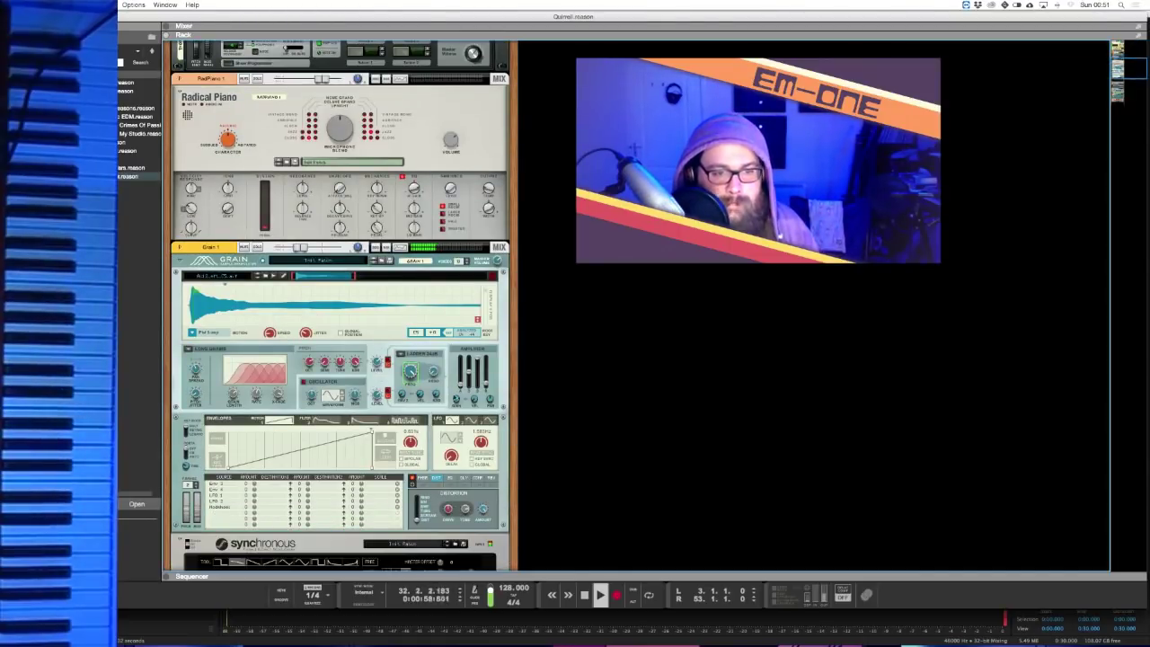
click(489, 387)
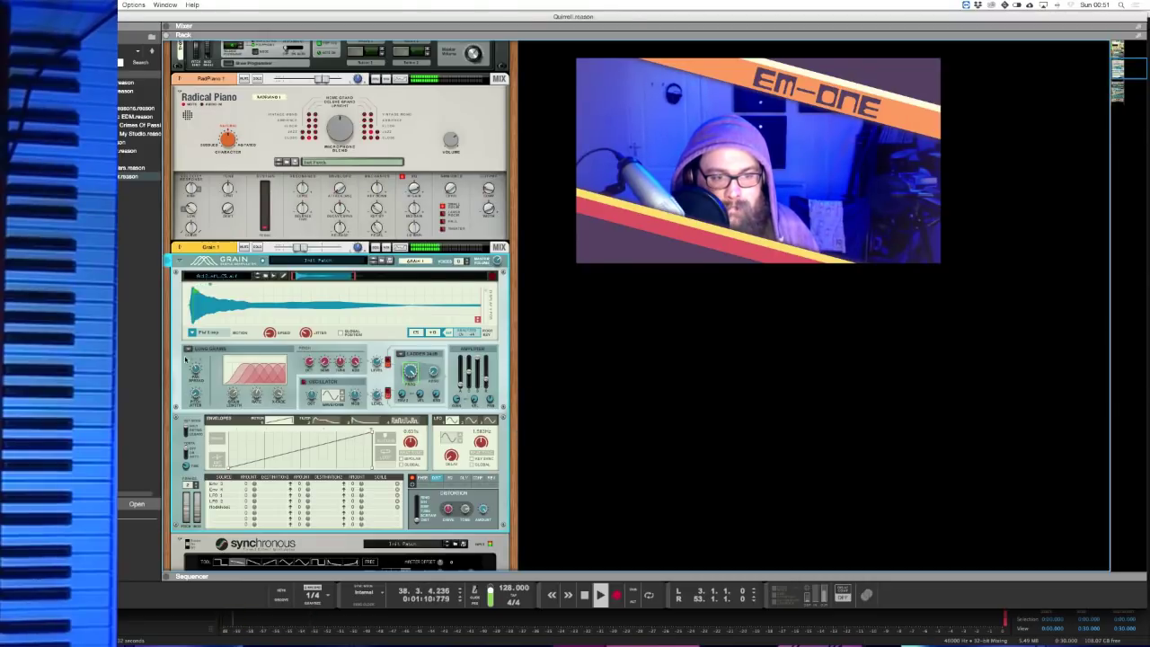
mouse_move(196, 366)
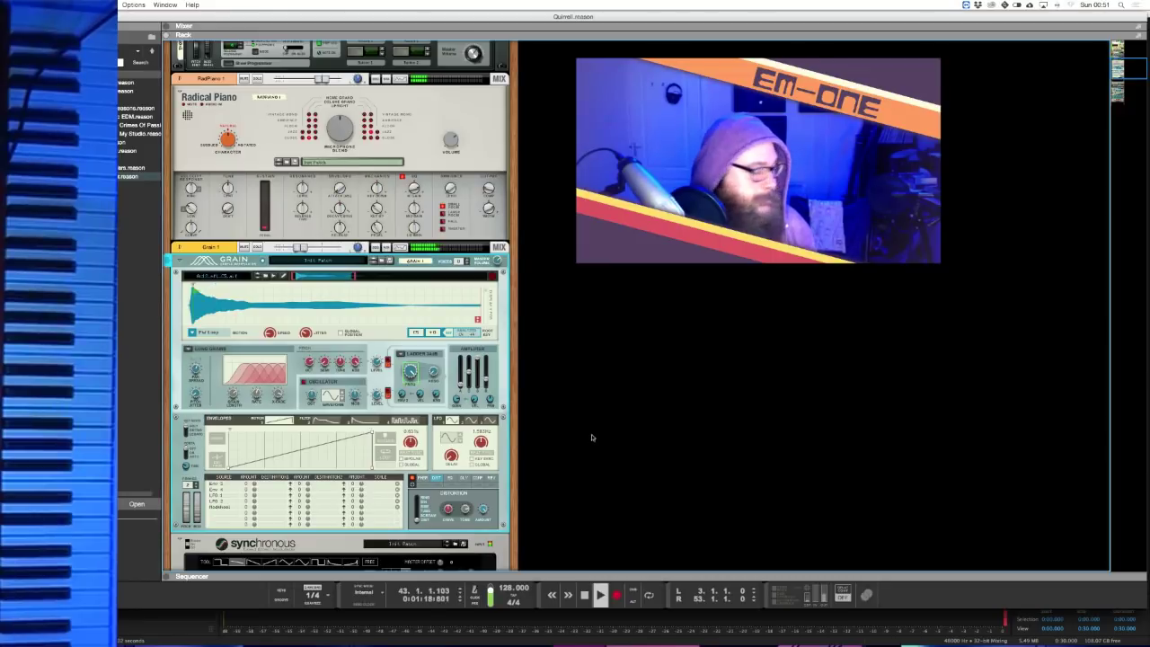
key(F7)
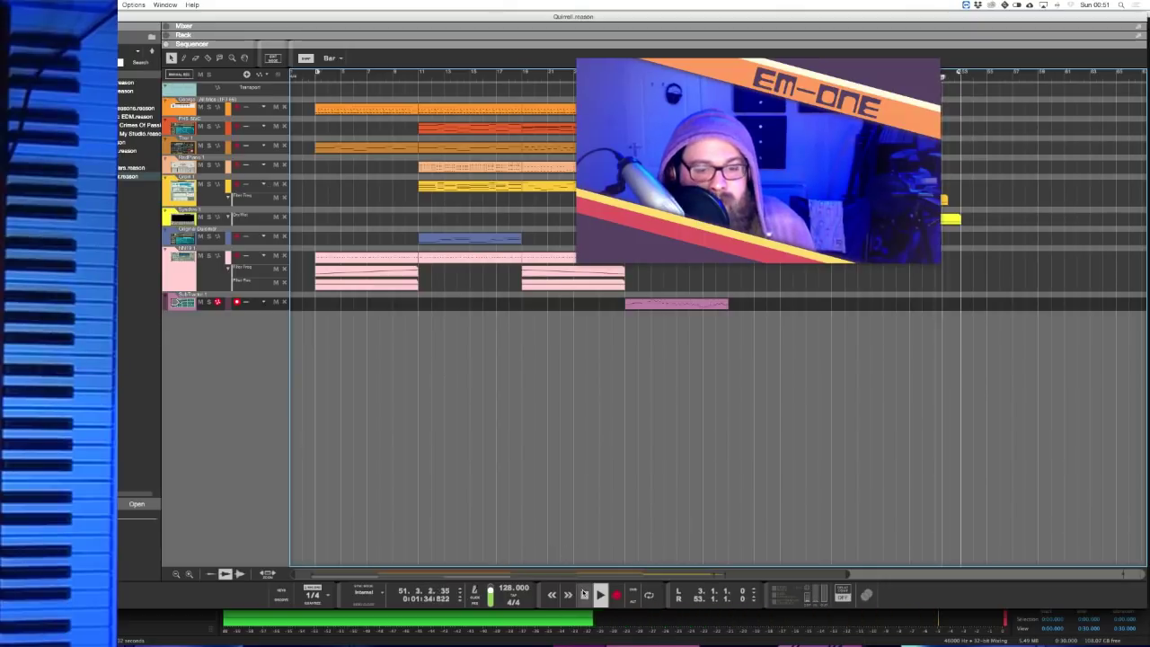
key(space)
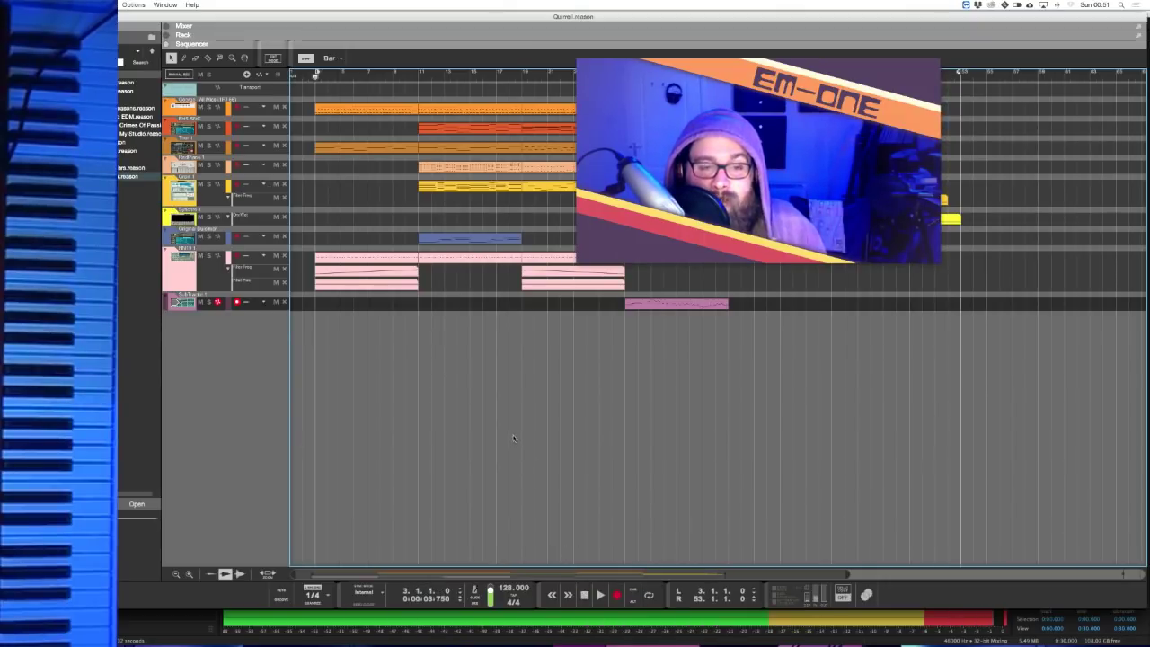